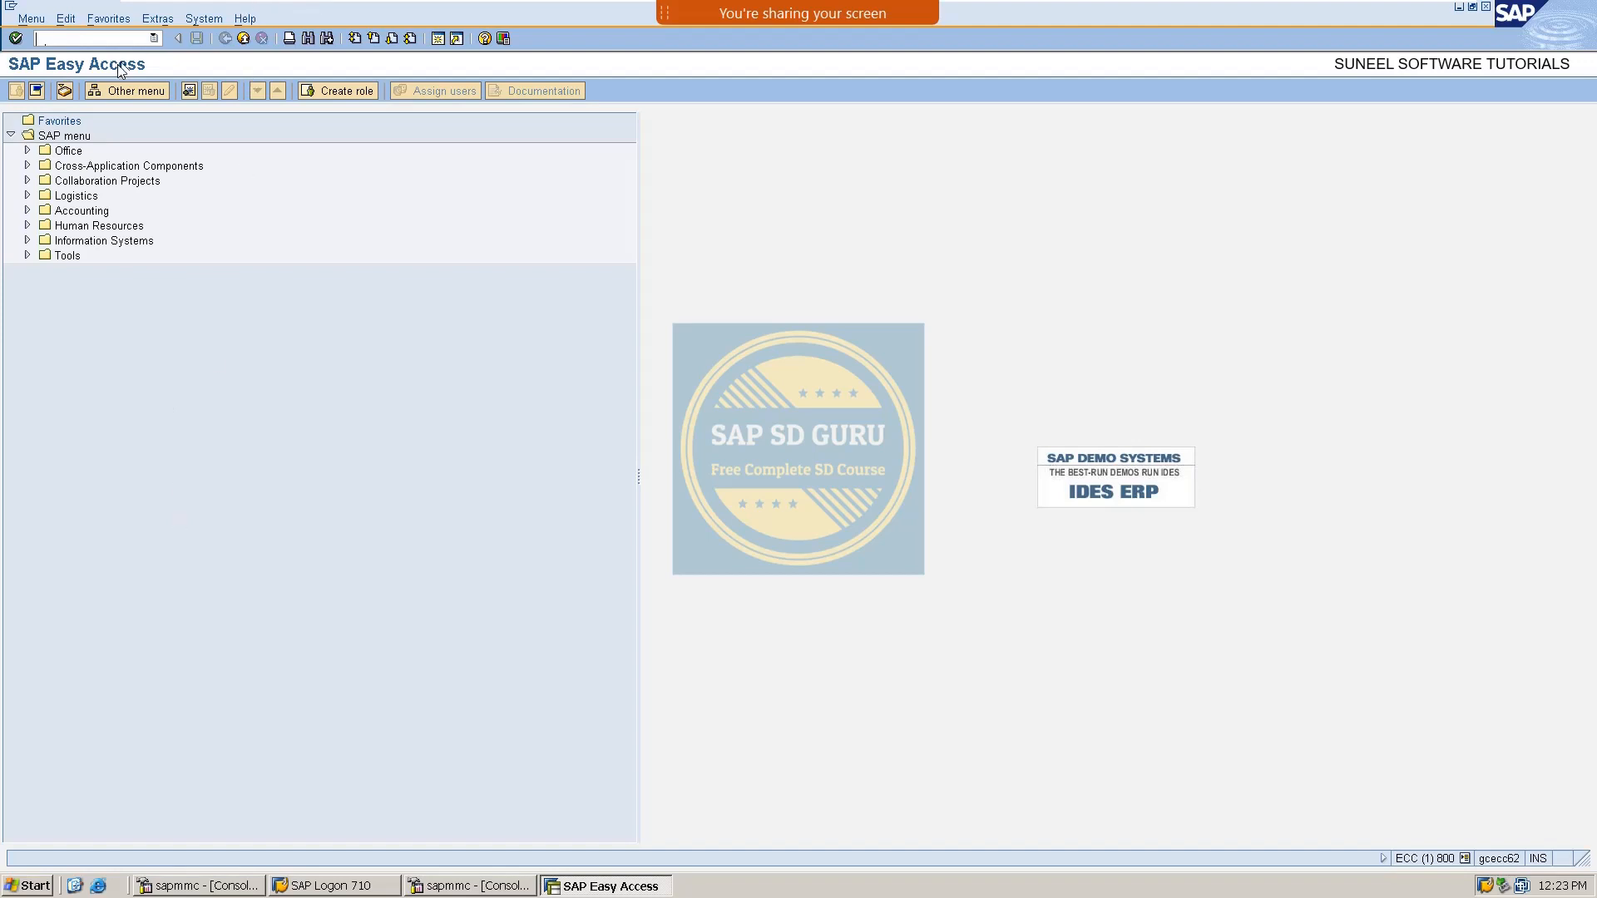
Start annotating the shared screen and handwrite "1) A — 10" near the upper edge of the drawing area.
mouse_move(1151, 96)
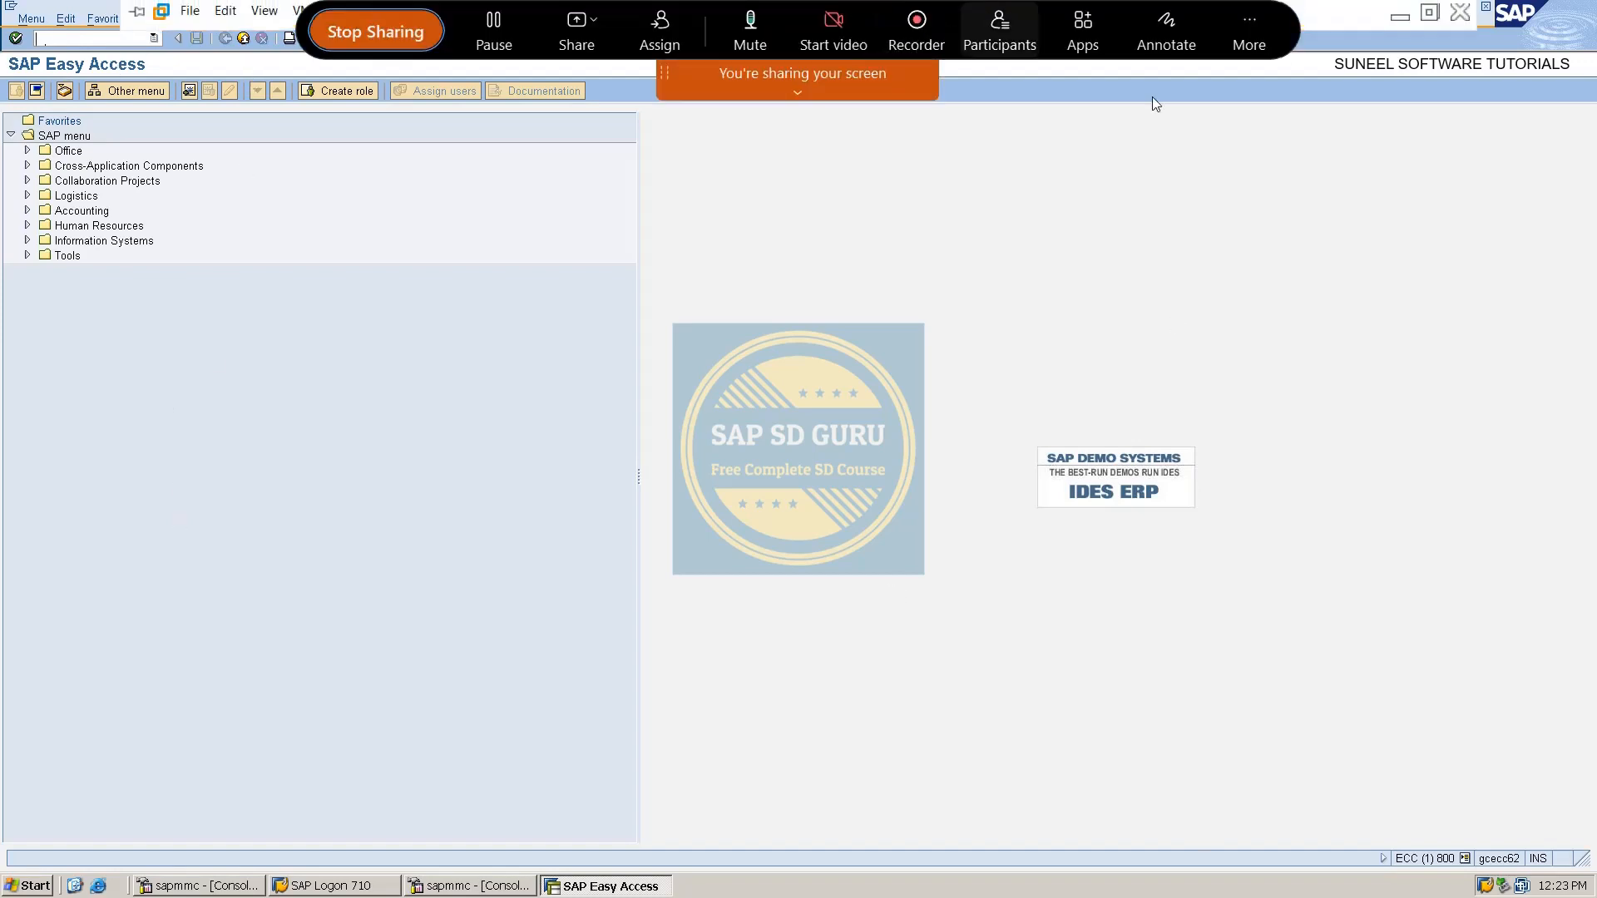
left_click(1181, 40)
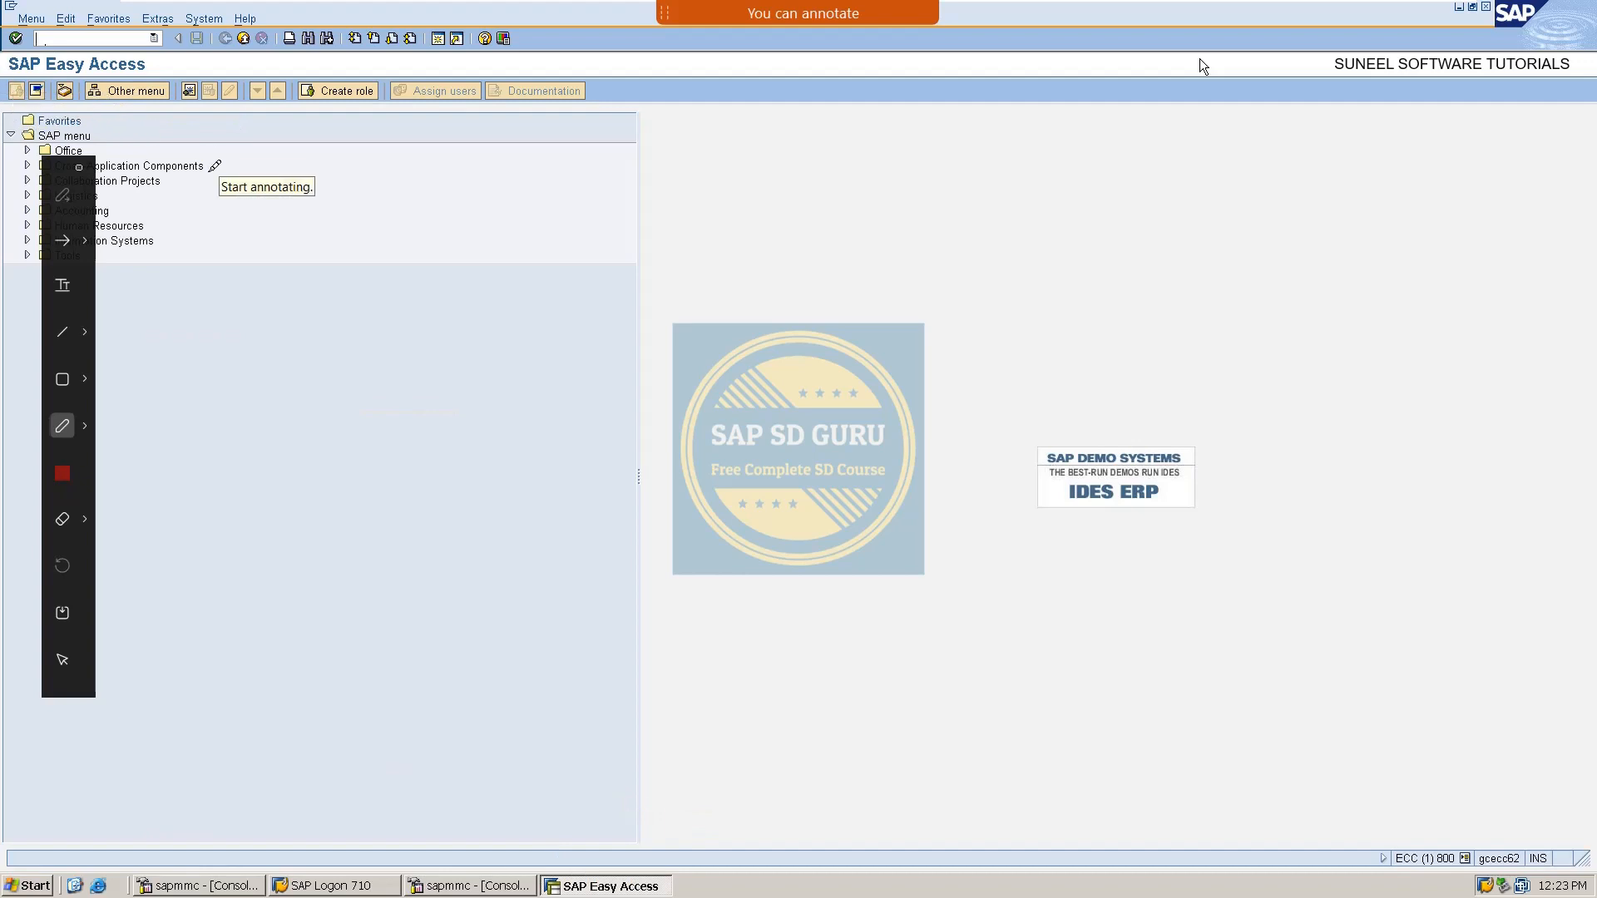
mouse_move(309, 264)
left_mouse_down()
mouse_move(312, 286)
mouse_move(330, 250)
mouse_move(340, 291)
mouse_move(312, 313)
left_mouse_up()
left_click_drag(312, 249, 317, 280)
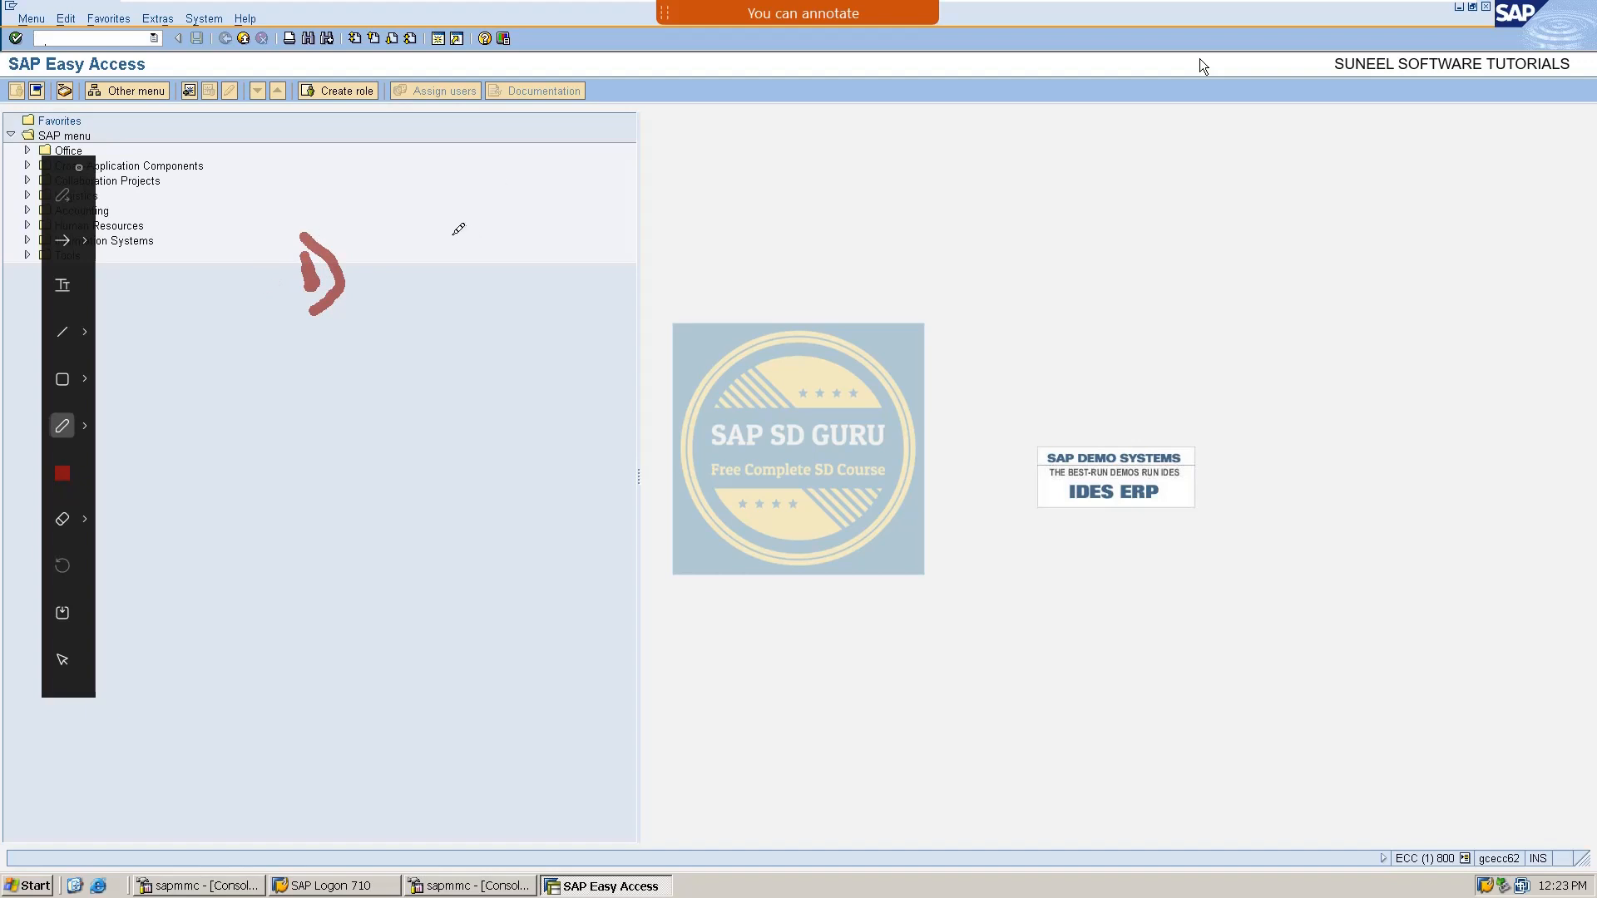
mouse_move(445, 267)
left_mouse_down()
mouse_move(450, 305)
mouse_move(480, 265)
mouse_move(494, 293)
mouse_move(478, 274)
mouse_move(500, 265)
mouse_move(635, 246)
left_mouse_up()
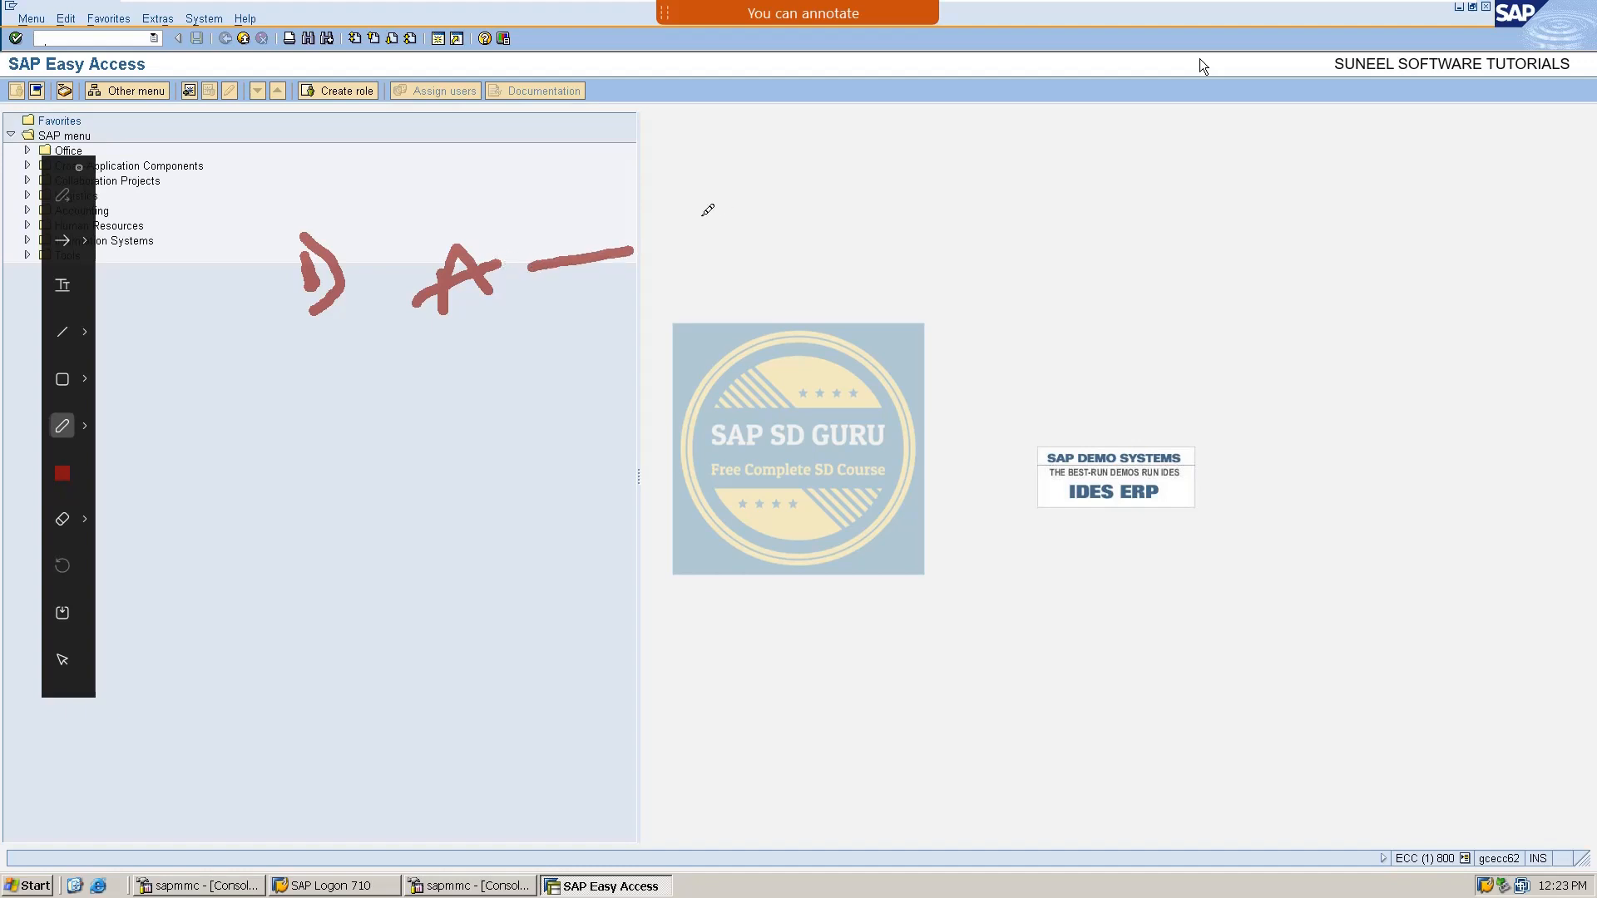
mouse_move(692, 200)
left_mouse_down()
mouse_move(714, 243)
mouse_move(746, 230)
mouse_move(736, 190)
left_mouse_up()
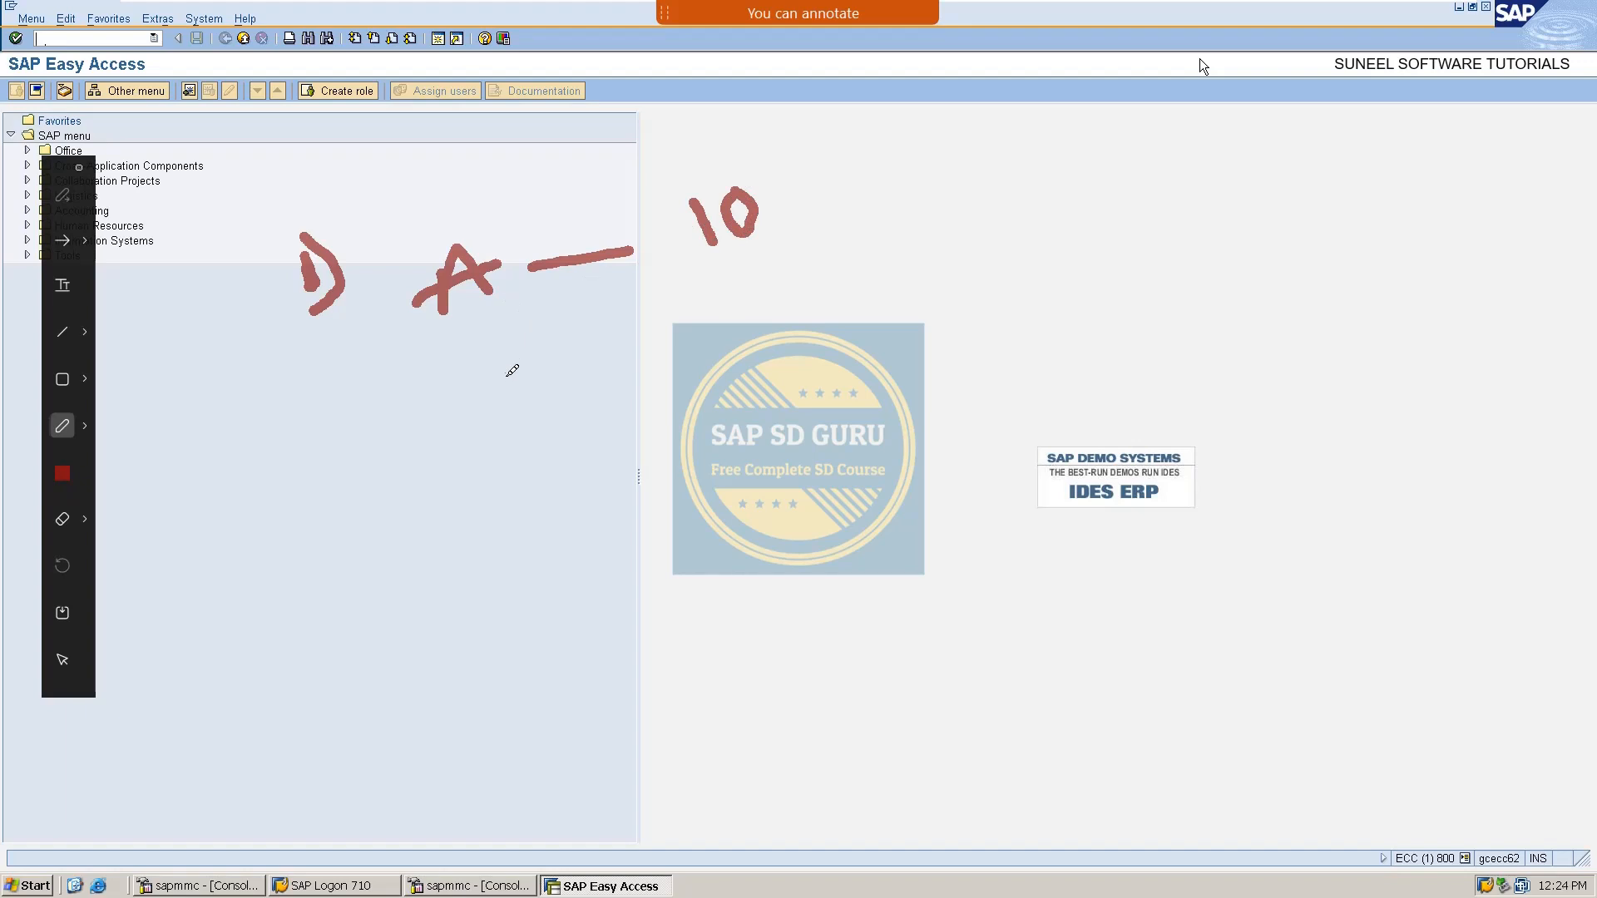
Write "B — 1" beneath A with an arrow to "100%", add a tick mark, and double-underline B.
mouse_move(512, 370)
left_mouse_down()
mouse_move(509, 391)
mouse_move(526, 324)
mouse_move(527, 383)
mouse_move(720, 303)
mouse_move(725, 335)
mouse_move(922, 276)
mouse_move(903, 327)
left_mouse_up()
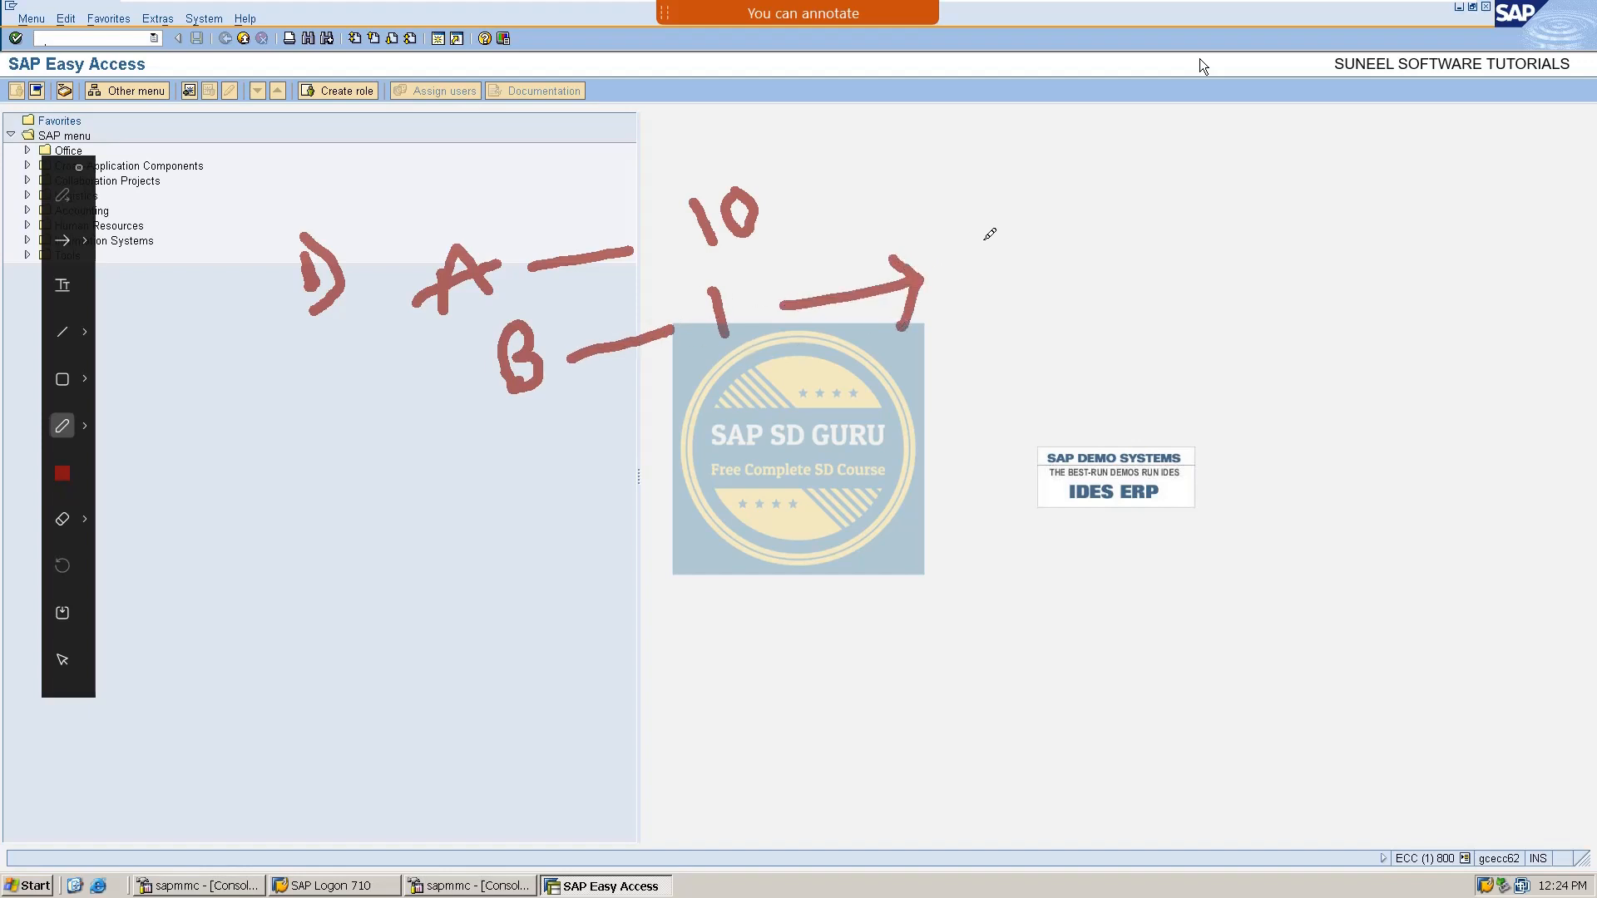
left_click_drag(982, 237, 995, 290)
mouse_move(1032, 226)
left_mouse_down()
mouse_move(1018, 241)
mouse_move(1044, 271)
mouse_move(1033, 222)
mouse_move(1071, 249)
mouse_move(1097, 218)
mouse_move(1079, 213)
mouse_move(1141, 248)
mouse_move(1134, 265)
left_mouse_up()
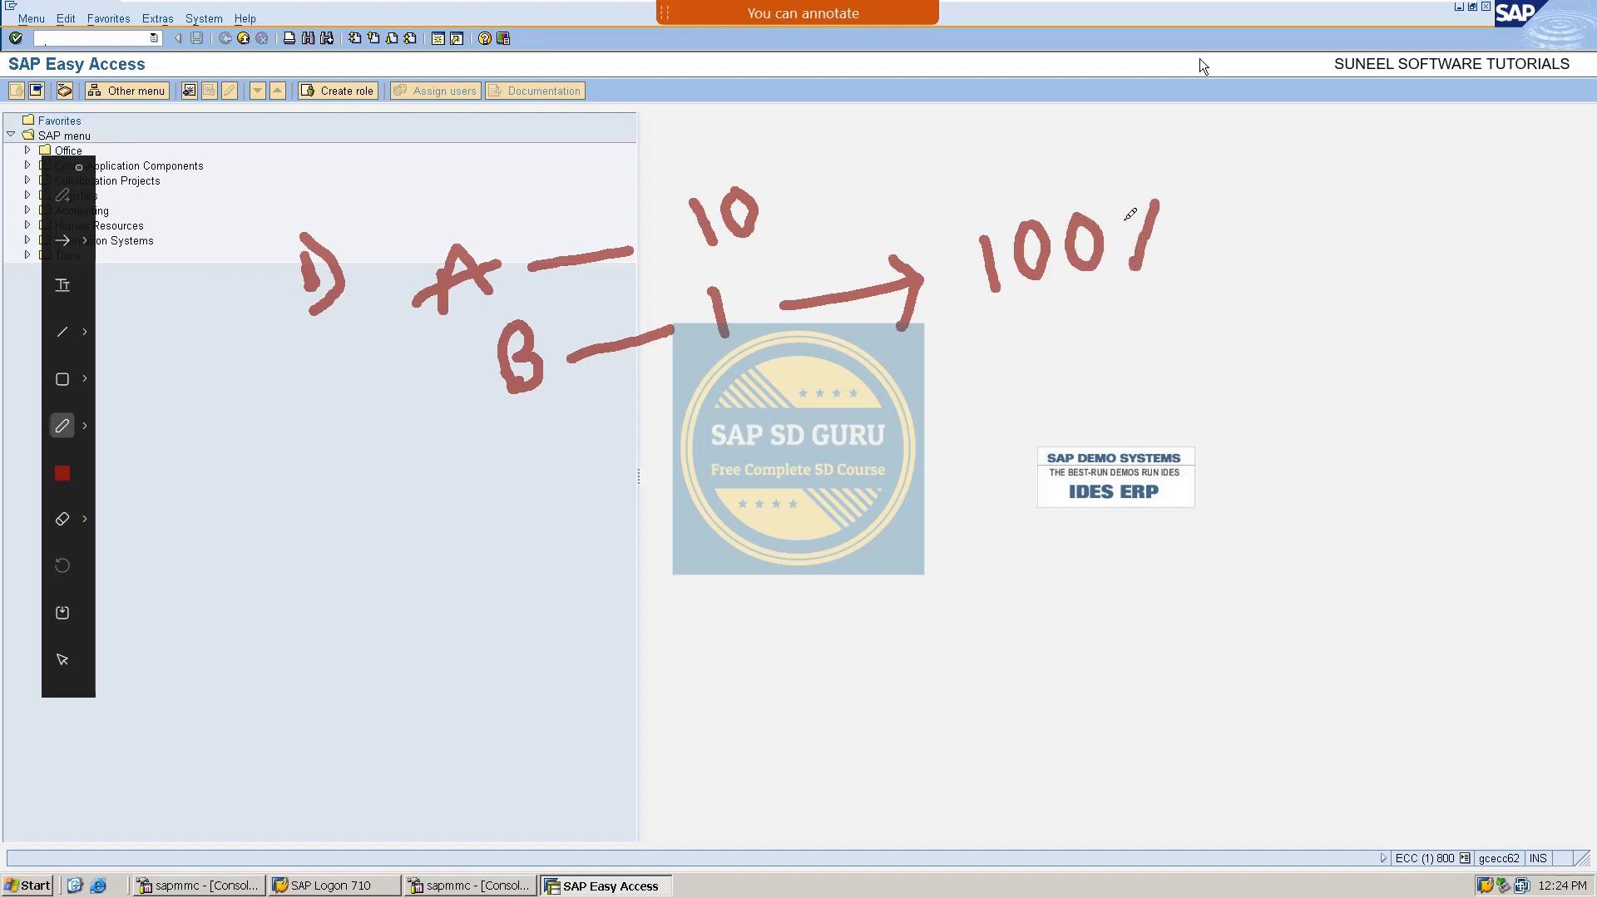
left_click(1127, 222)
left_click(1164, 237)
mouse_move(1265, 234)
left_mouse_down()
mouse_move(1321, 265)
mouse_move(1462, 125)
left_mouse_up()
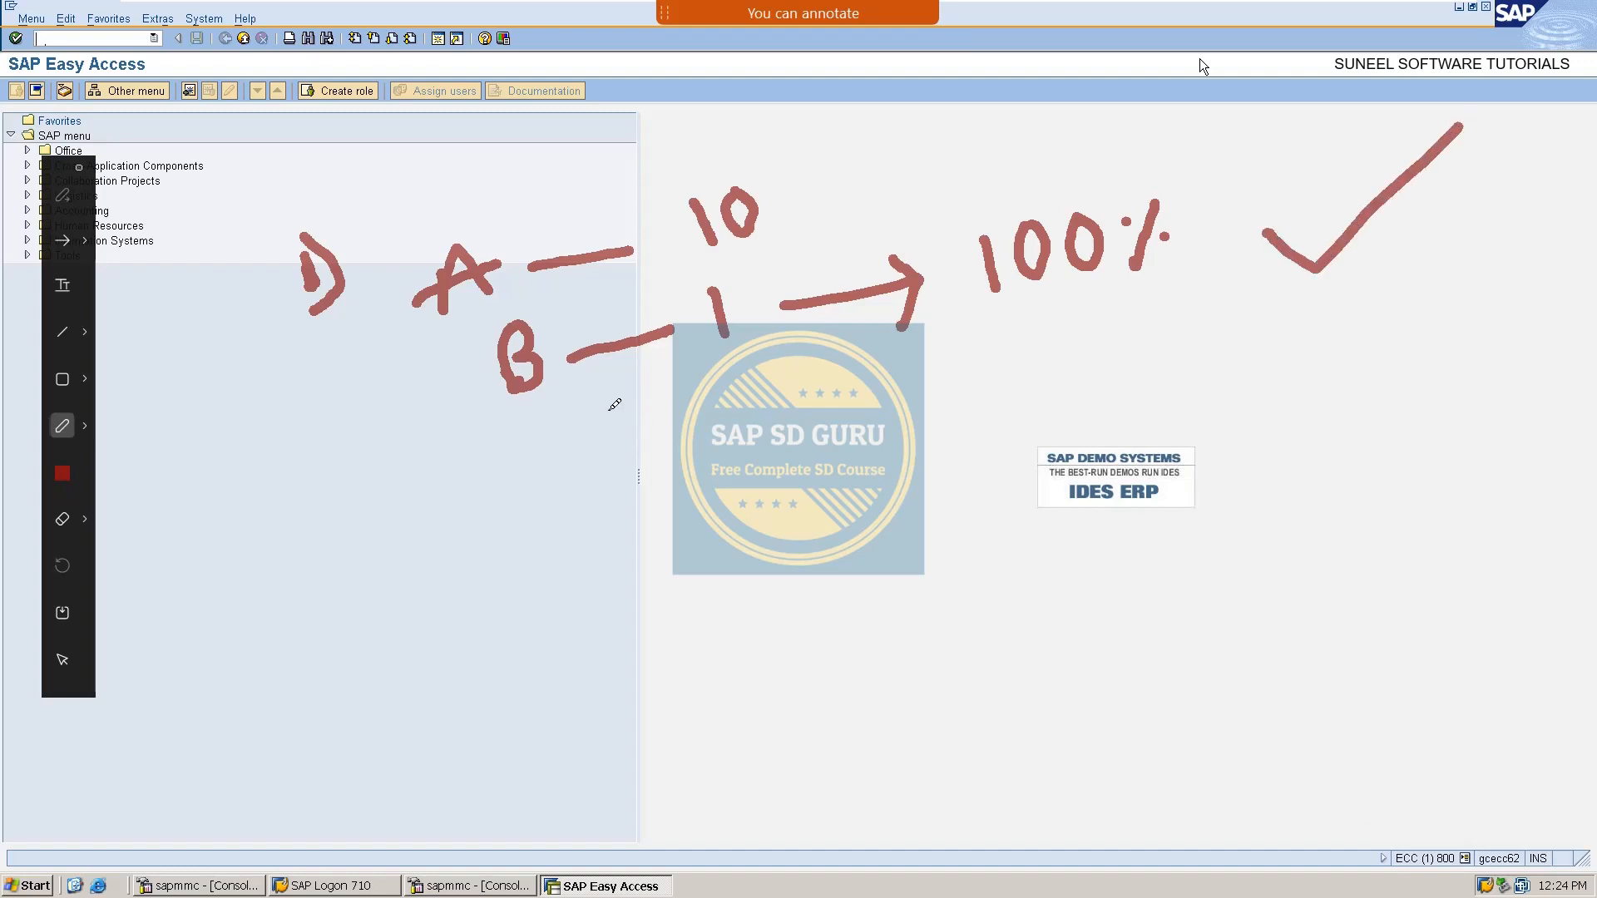
mouse_move(516, 433)
left_mouse_down()
mouse_move(554, 410)
mouse_move(630, 401)
left_mouse_up()
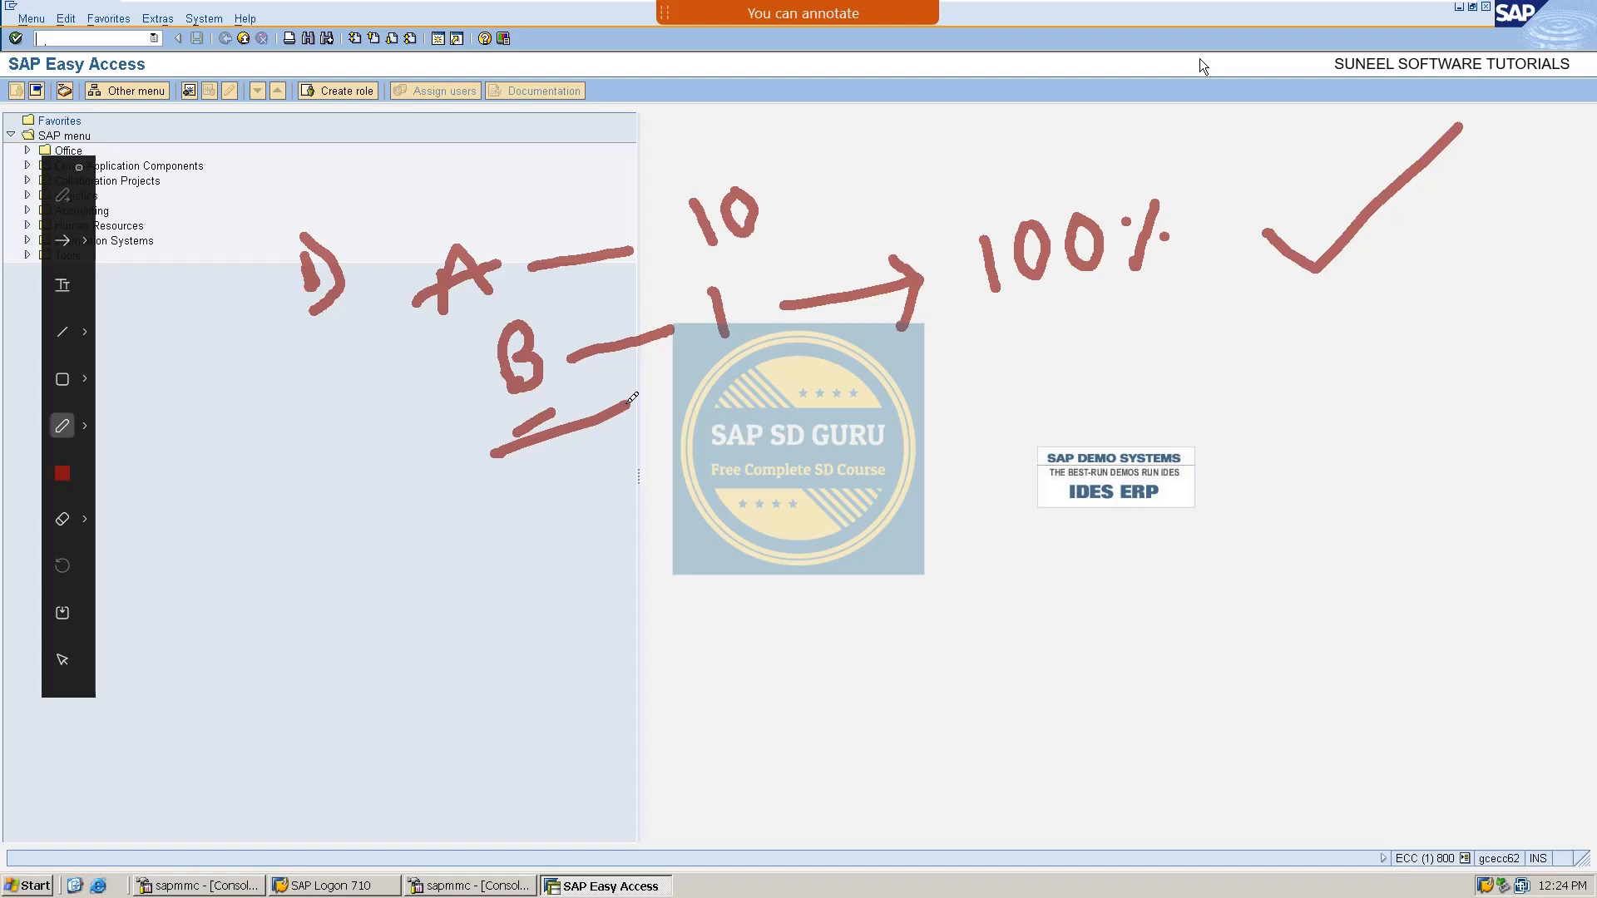
Label the first scenario by writing "Sce" before "1)", and write "Sce. 2)" below it for a second scenario.
mouse_move(179, 291)
left_mouse_down()
mouse_move(185, 320)
mouse_move(152, 346)
left_mouse_up()
mouse_move(212, 286)
left_mouse_down()
mouse_move(193, 329)
mouse_move(218, 309)
left_mouse_up()
left_click(237, 274)
mouse_move(252, 269)
left_mouse_down()
mouse_move(237, 278)
mouse_move(243, 312)
mouse_move(262, 300)
mouse_move(259, 265)
left_mouse_up()
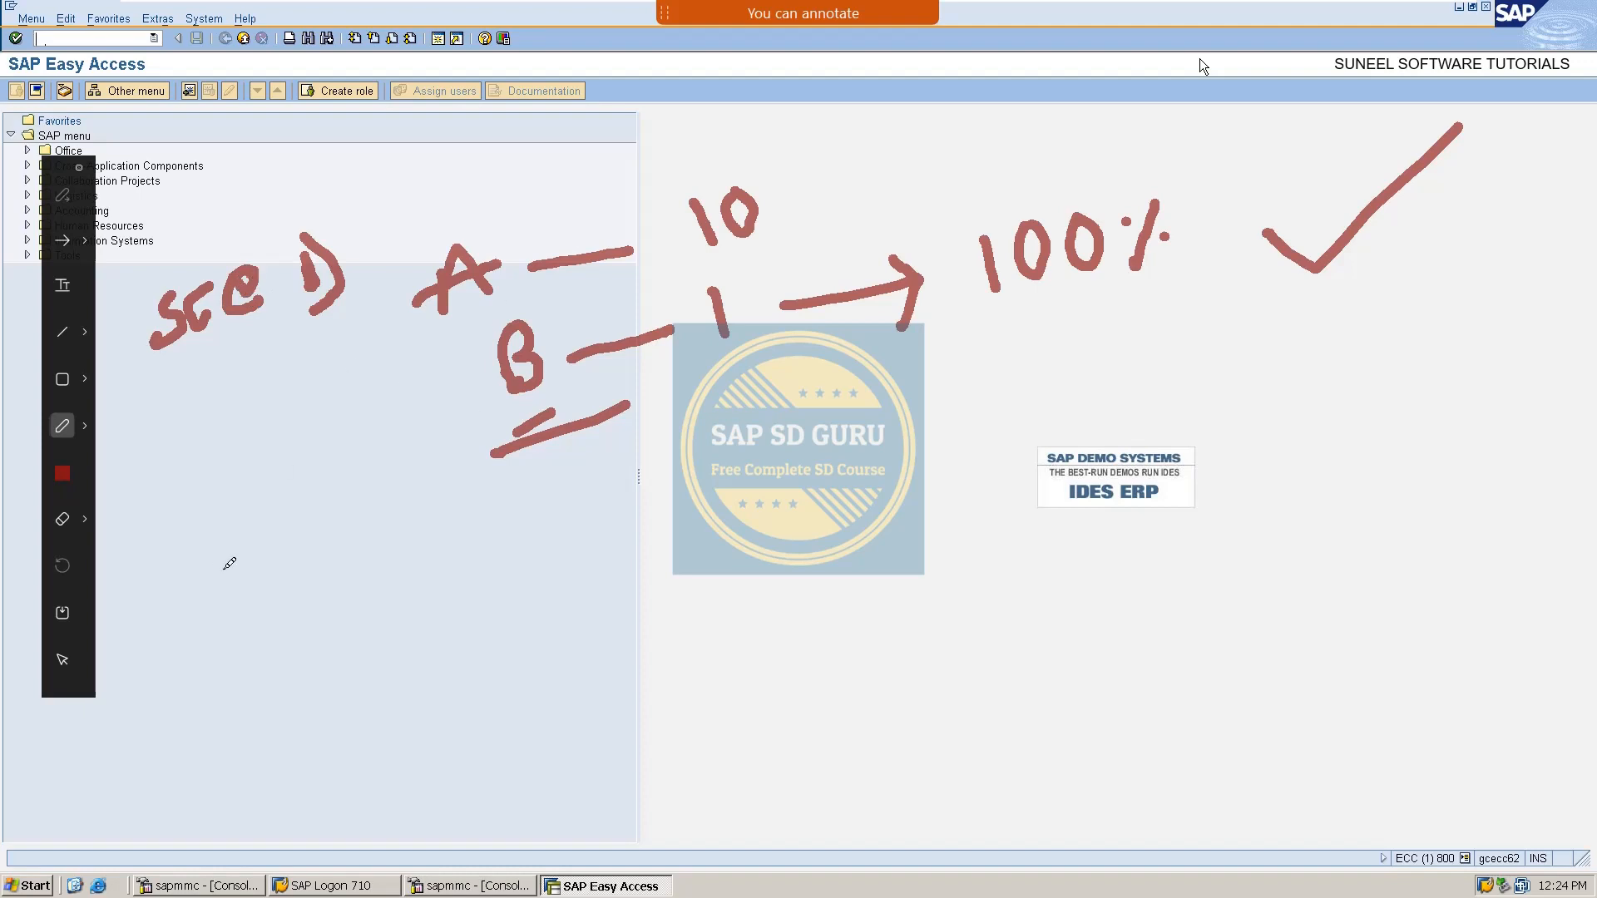
mouse_move(248, 557)
left_mouse_down()
mouse_move(235, 574)
mouse_move(254, 600)
mouse_move(231, 612)
left_mouse_up()
mouse_move(287, 585)
left_mouse_down()
mouse_move(296, 559)
mouse_move(316, 587)
mouse_move(333, 552)
mouse_move(335, 585)
mouse_move(365, 561)
mouse_move(421, 569)
left_mouse_up()
mouse_move(413, 504)
left_mouse_down()
mouse_move(430, 549)
mouse_move(410, 594)
left_mouse_up()
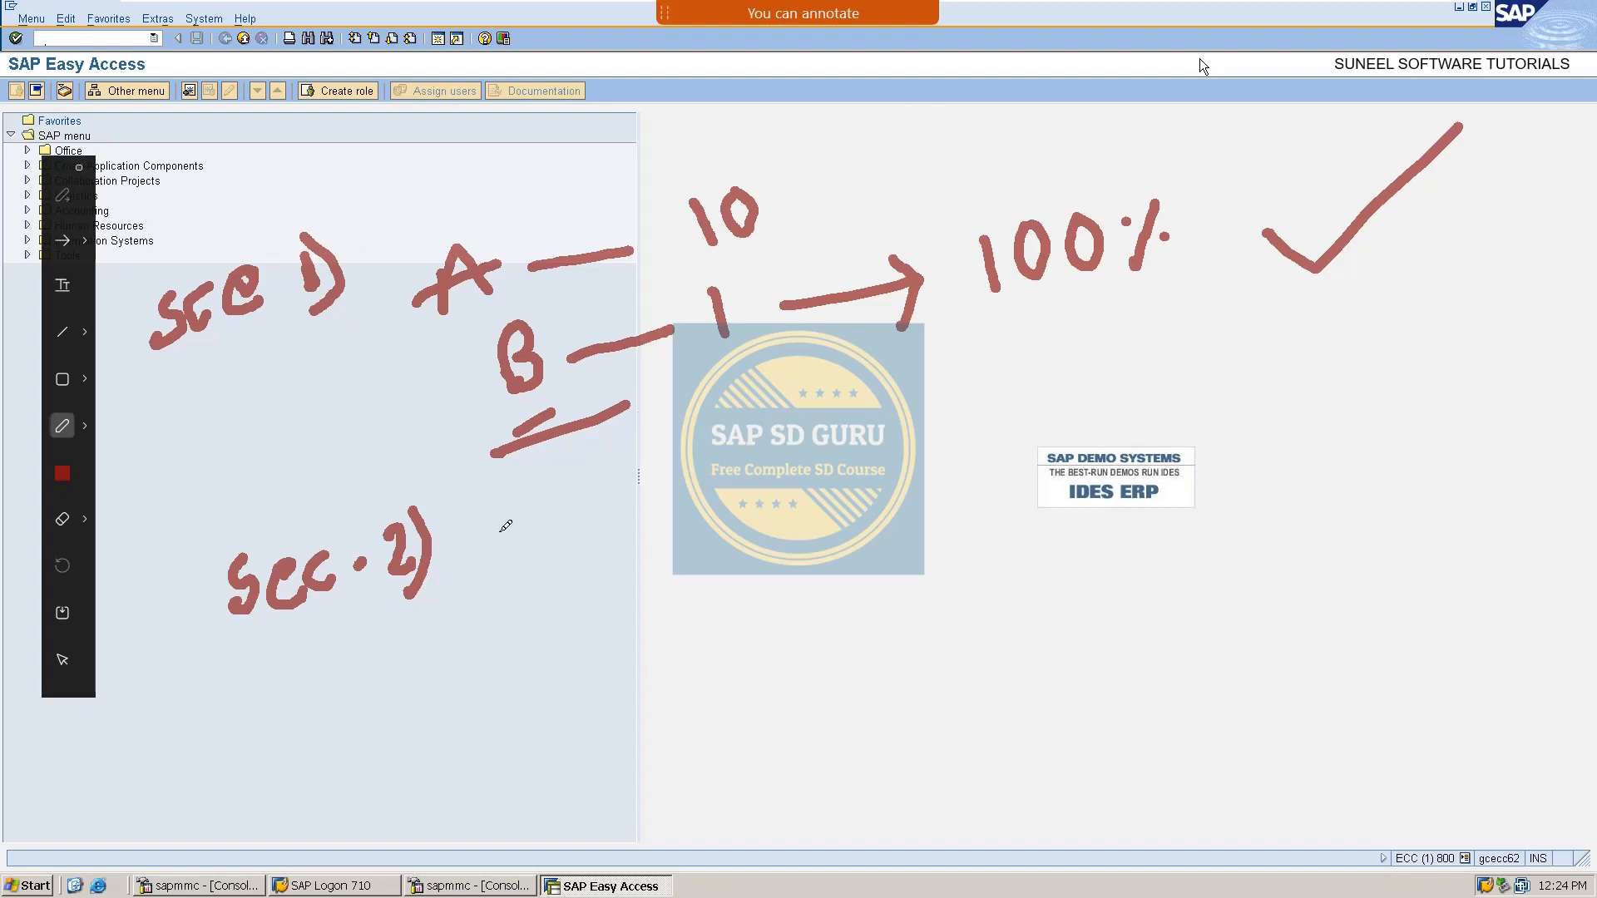
Write "C — 10" and "D — 1" beside the second scenario label and draw an arrow from the D line.
left_click(523, 509)
mouse_move(524, 507)
left_mouse_down()
mouse_move(518, 549)
mouse_move(548, 539)
left_mouse_up()
mouse_move(548, 591)
left_mouse_down()
mouse_move(596, 605)
mouse_move(579, 620)
left_mouse_up()
mouse_move(581, 520)
left_mouse_down()
mouse_move(778, 441)
mouse_move(764, 420)
left_mouse_up()
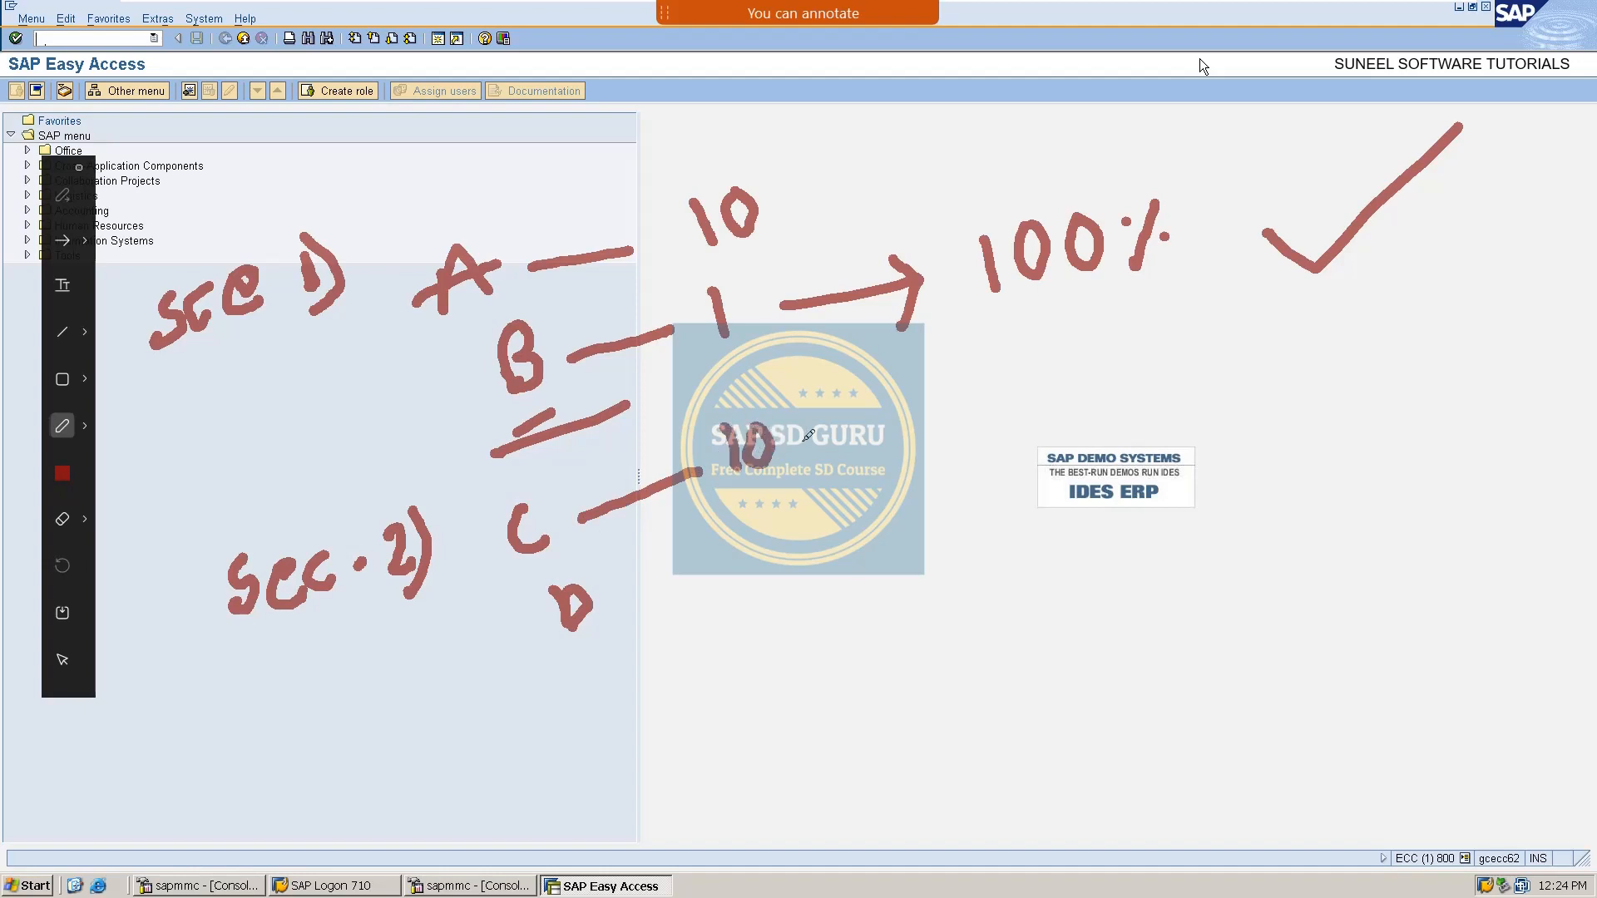
left_click_drag(628, 609, 732, 576)
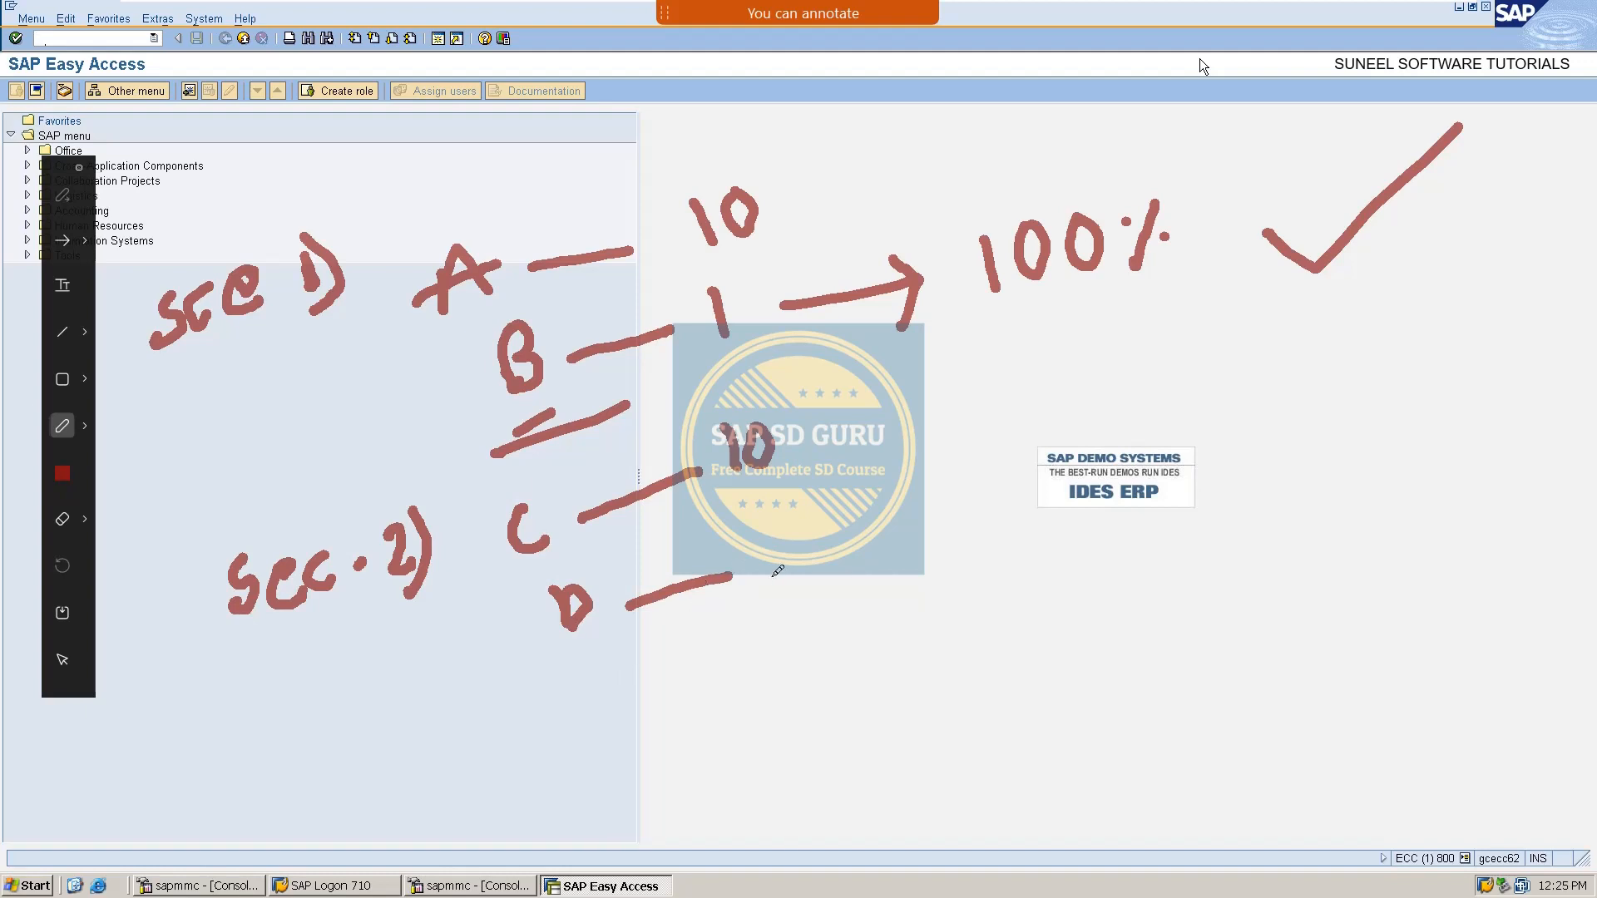
mouse_move(765, 527)
left_mouse_down()
mouse_move(780, 578)
mouse_move(836, 536)
mouse_move(933, 504)
mouse_move(915, 546)
left_mouse_up()
left_click_drag(887, 488, 930, 502)
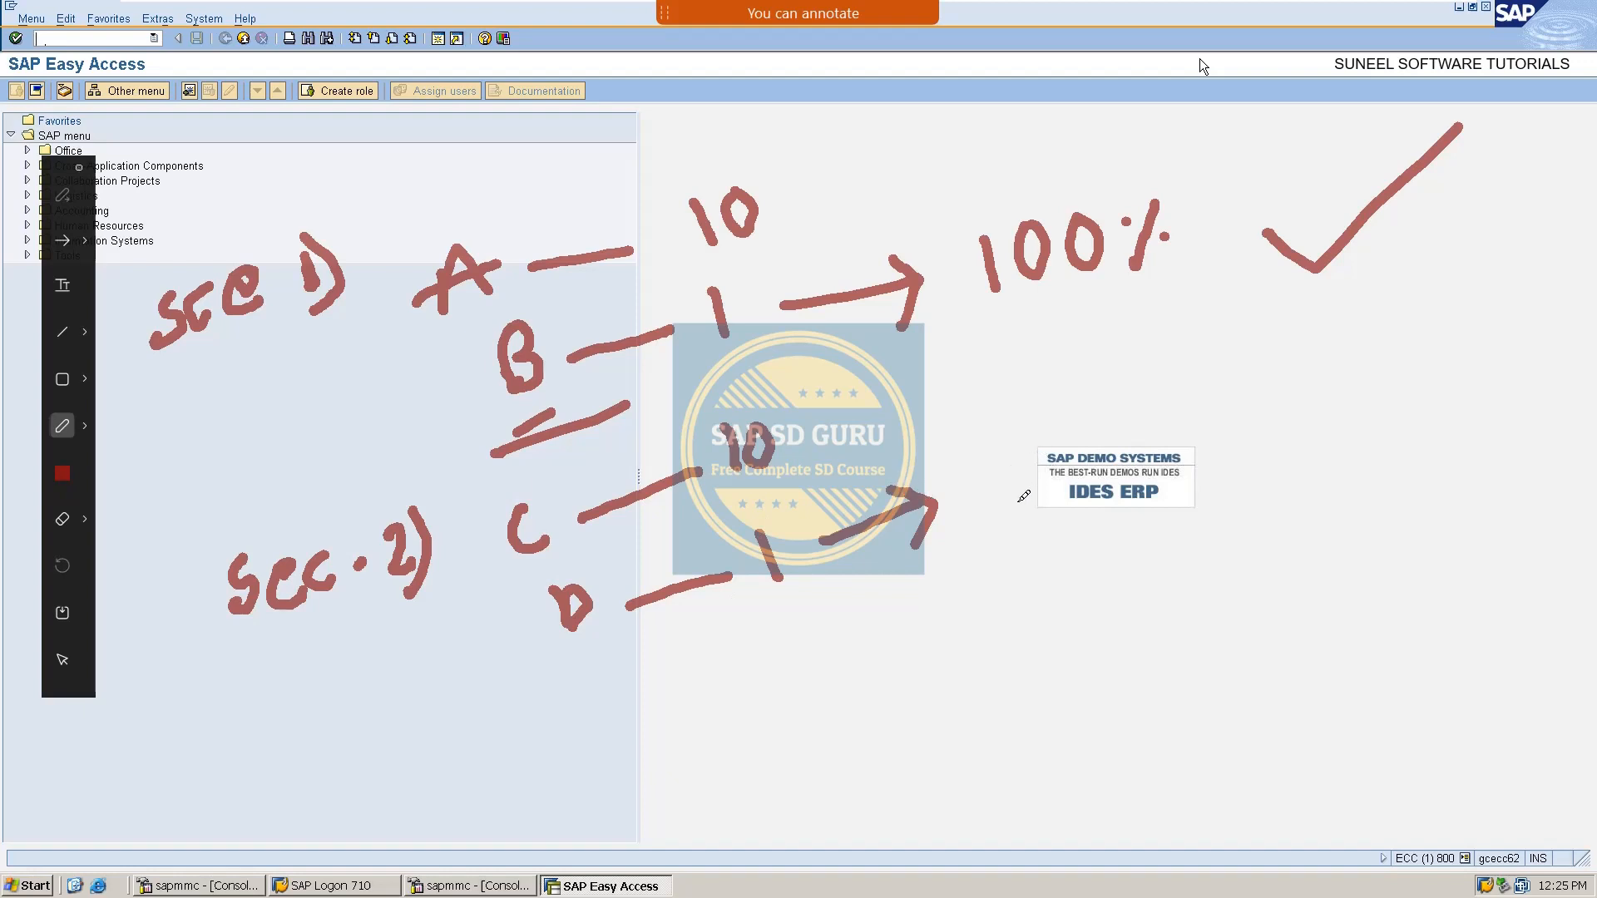
Draw a double line after the second scenario's arrow, add a tick mark, and write "50%" above the tick.
left_click_drag(992, 550, 1325, 469)
left_click_drag(1006, 580, 1299, 504)
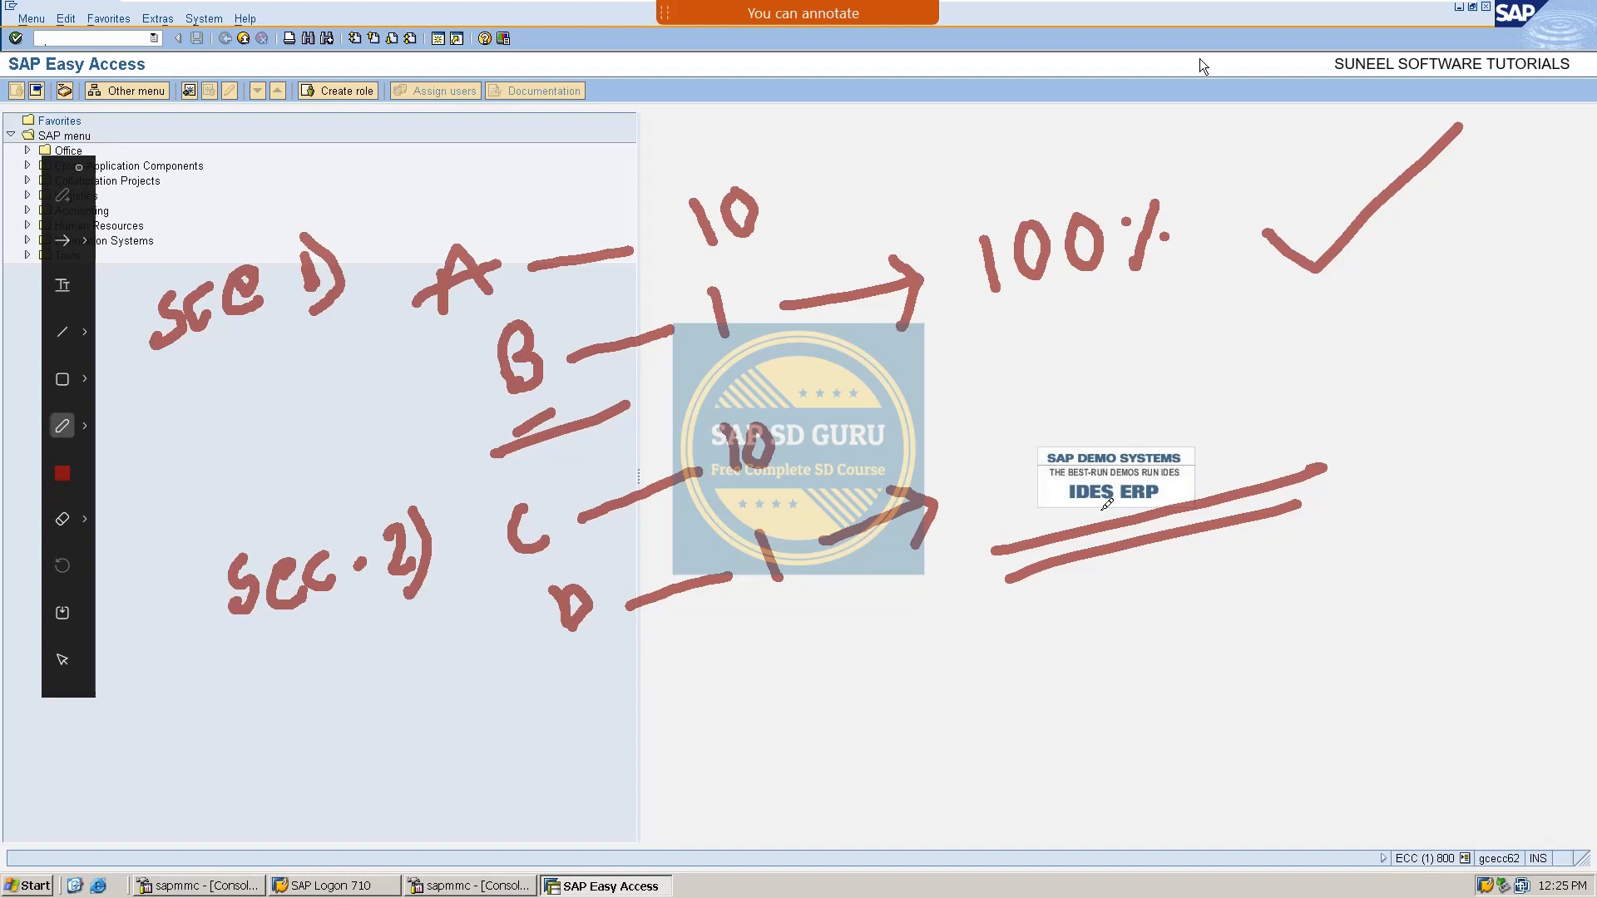
mouse_move(1335, 442)
left_mouse_down()
mouse_move(1362, 450)
mouse_move(1529, 335)
left_mouse_up()
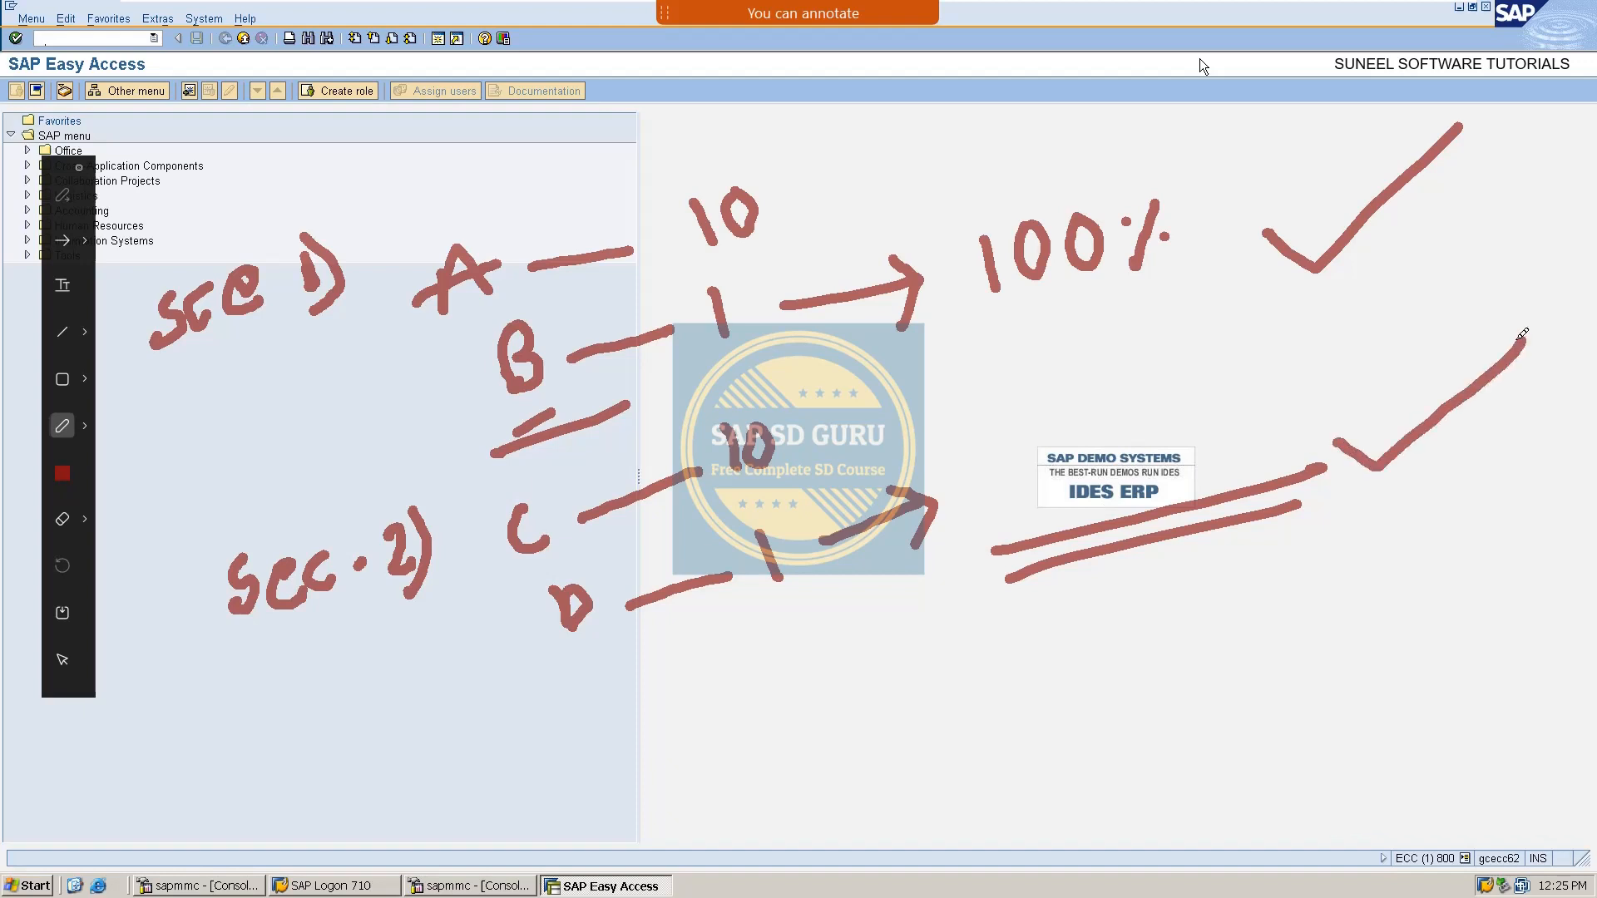
mouse_move(1408, 298)
left_mouse_down()
mouse_move(1391, 306)
mouse_move(1406, 319)
mouse_move(1384, 373)
left_mouse_up()
mouse_move(1460, 291)
left_mouse_down()
mouse_move(1437, 349)
mouse_move(1479, 298)
left_mouse_up()
mouse_move(1536, 253)
left_mouse_down()
mouse_move(1519, 324)
mouse_move(1507, 282)
mouse_move(1544, 291)
left_mouse_up()
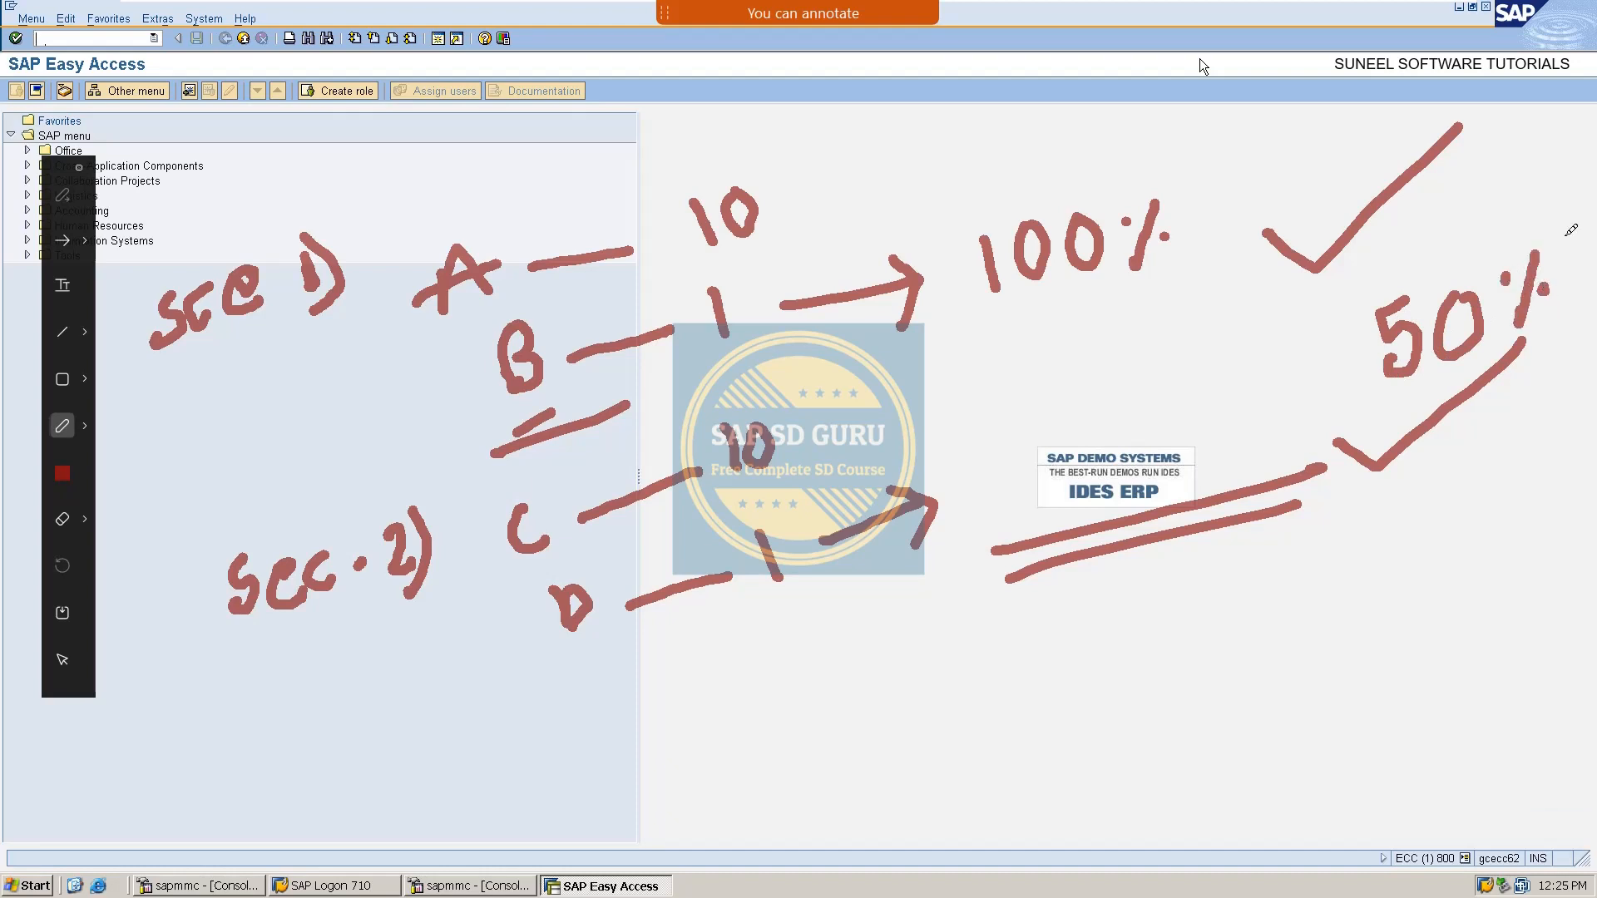
Underline D with several strokes and write "50%" above the second scenario's double line.
mouse_move(561, 692)
left_mouse_down()
mouse_move(676, 630)
mouse_move(701, 654)
left_mouse_up()
mouse_move(1096, 376)
left_mouse_down()
mouse_move(1068, 387)
mouse_move(1109, 410)
mouse_move(1053, 472)
left_mouse_up()
left_click_drag(1175, 372, 1233, 413)
left_click_drag(1216, 368, 1261, 399)
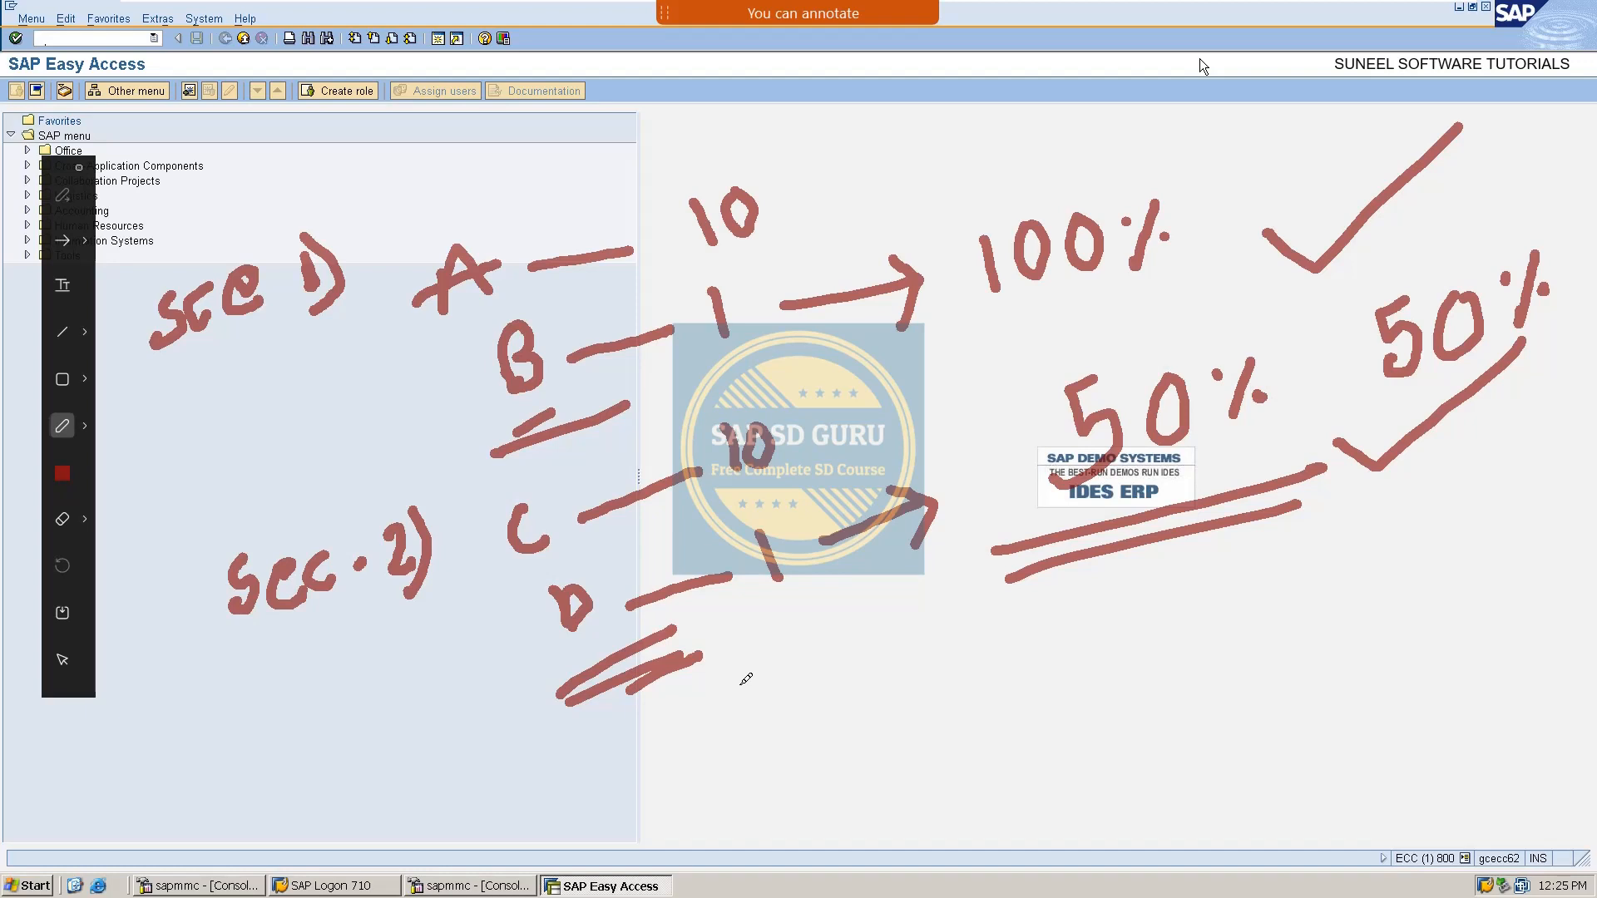
Write the letters E and F, draw a vertical divider, and write X and Y with dashes on its other side.
mouse_move(894, 655)
left_mouse_down()
mouse_move(875, 663)
mouse_move(927, 702)
mouse_move(896, 687)
mouse_move(926, 773)
mouse_move(981, 755)
mouse_move(1021, 767)
left_mouse_up()
mouse_move(1032, 693)
left_mouse_down()
mouse_move(992, 721)
mouse_move(1021, 733)
left_mouse_up()
left_click_drag(1190, 581, 1244, 791)
mouse_move(1322, 580)
left_mouse_down()
mouse_move(1379, 606)
mouse_move(1328, 647)
mouse_move(1374, 689)
mouse_move(1373, 709)
left_mouse_up()
left_click_drag(1395, 580, 1440, 566)
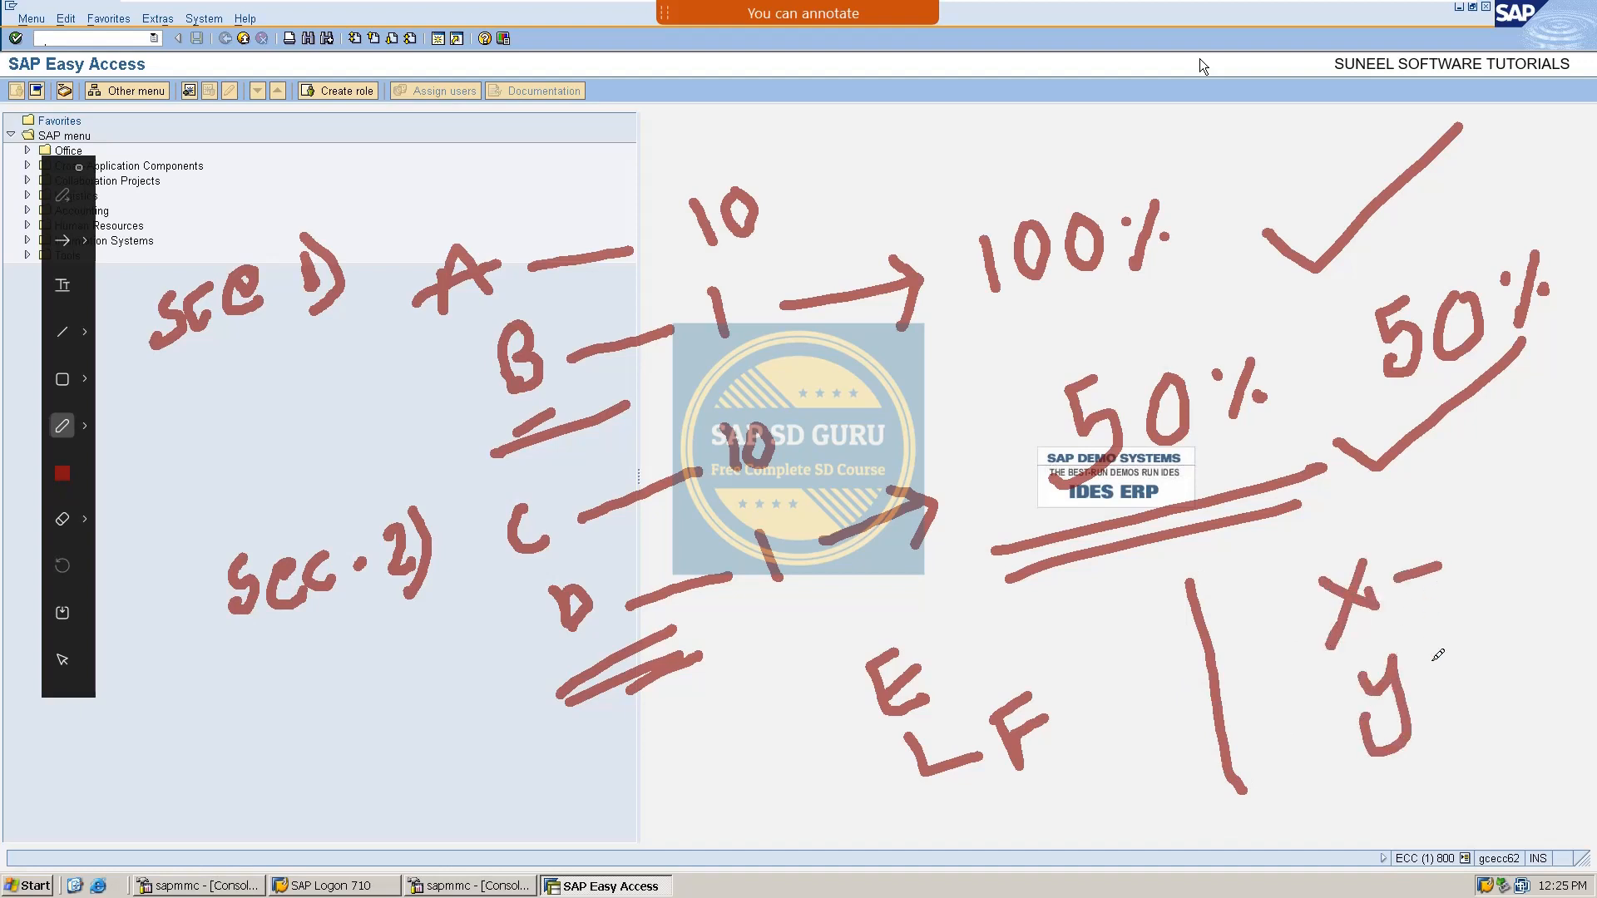
left_click_drag(1428, 664, 1470, 639)
Assign quantity 10 to E and 1 to F, and draw an arrow from the pair up to "100%".
left_click_drag(999, 666, 1060, 633)
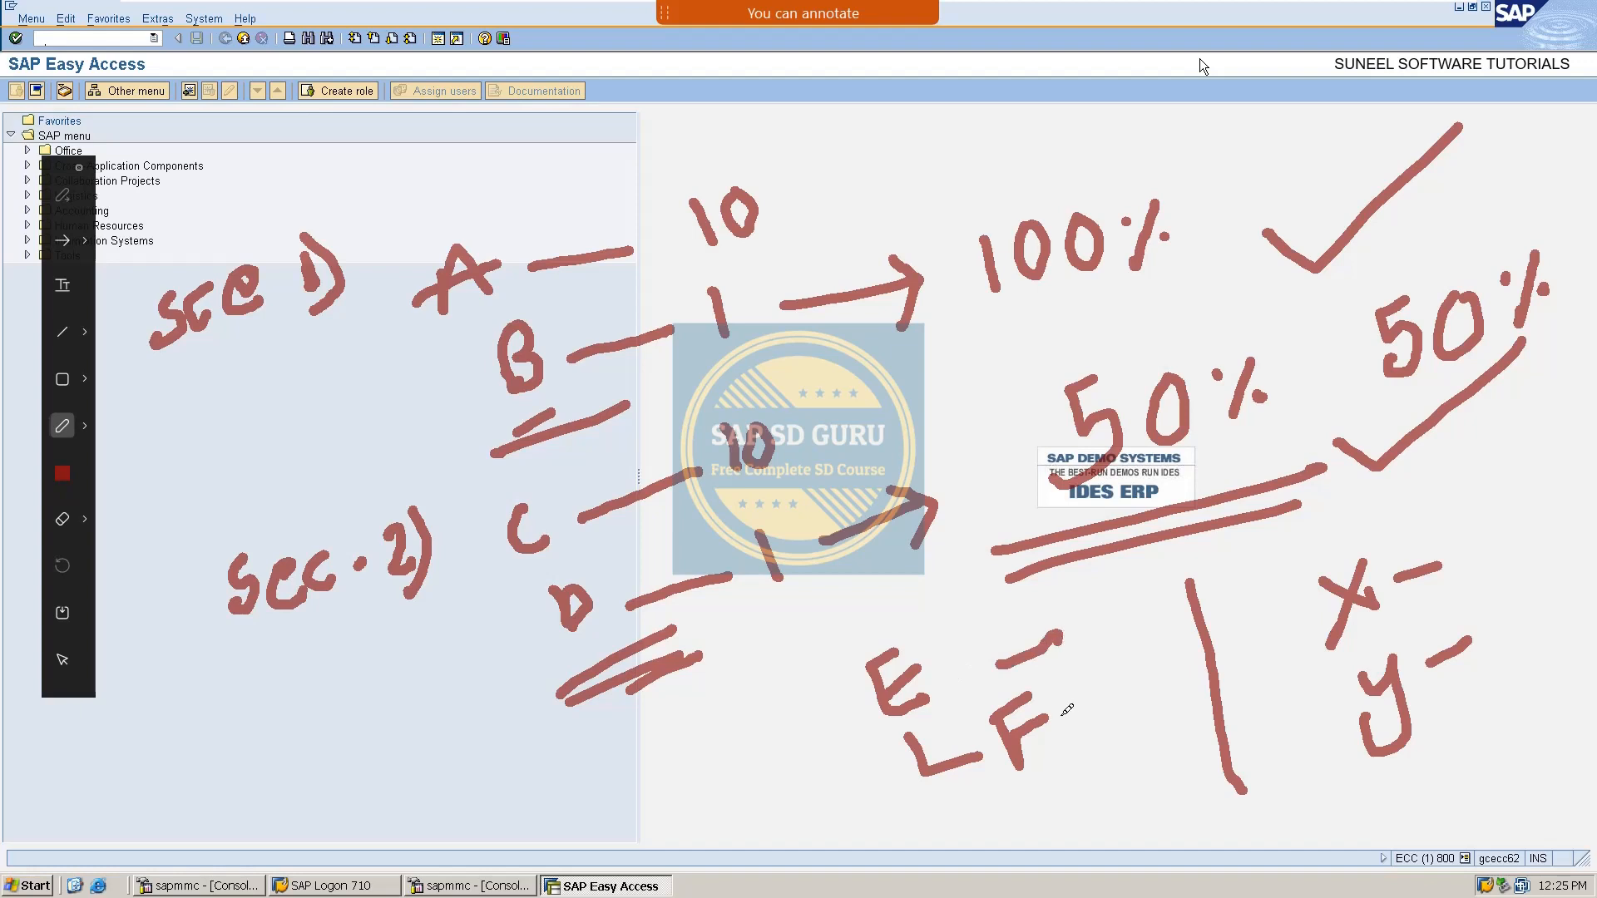
left_click_drag(1059, 715, 1117, 695)
mouse_move(1101, 597)
left_mouse_down()
mouse_move(1113, 624)
mouse_move(1146, 616)
mouse_move(1138, 581)
left_mouse_up()
left_click_drag(1150, 662, 1165, 703)
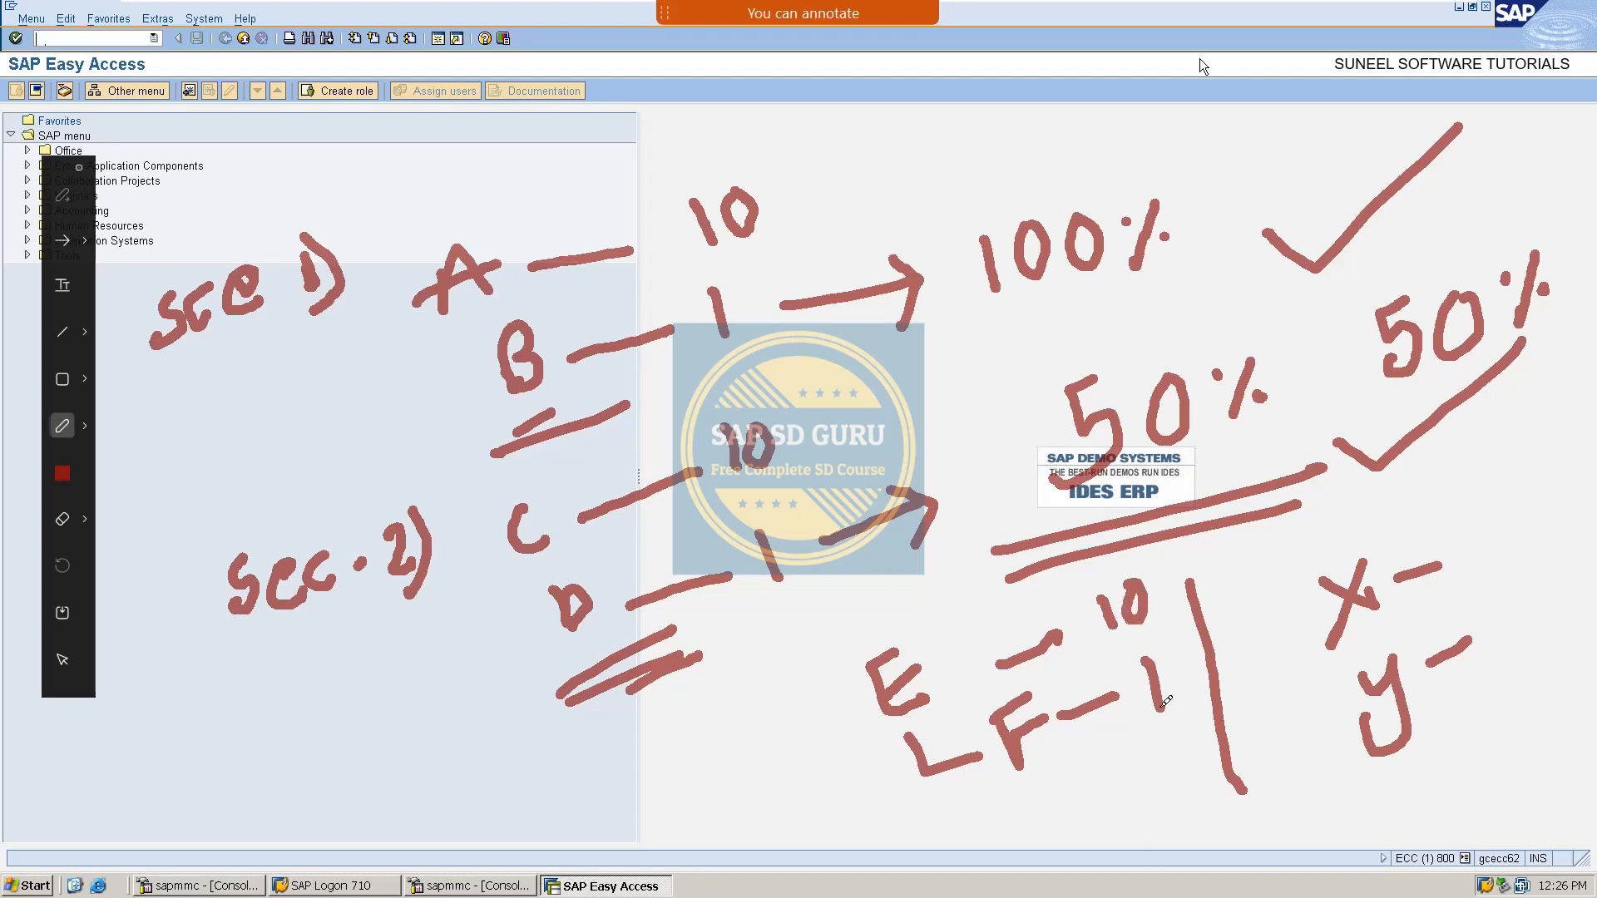
mouse_move(884, 798)
left_mouse_down()
mouse_move(872, 658)
mouse_move(1043, 285)
left_mouse_up()
mouse_move(994, 371)
left_mouse_down()
mouse_move(1050, 297)
mouse_move(1081, 342)
left_mouse_up()
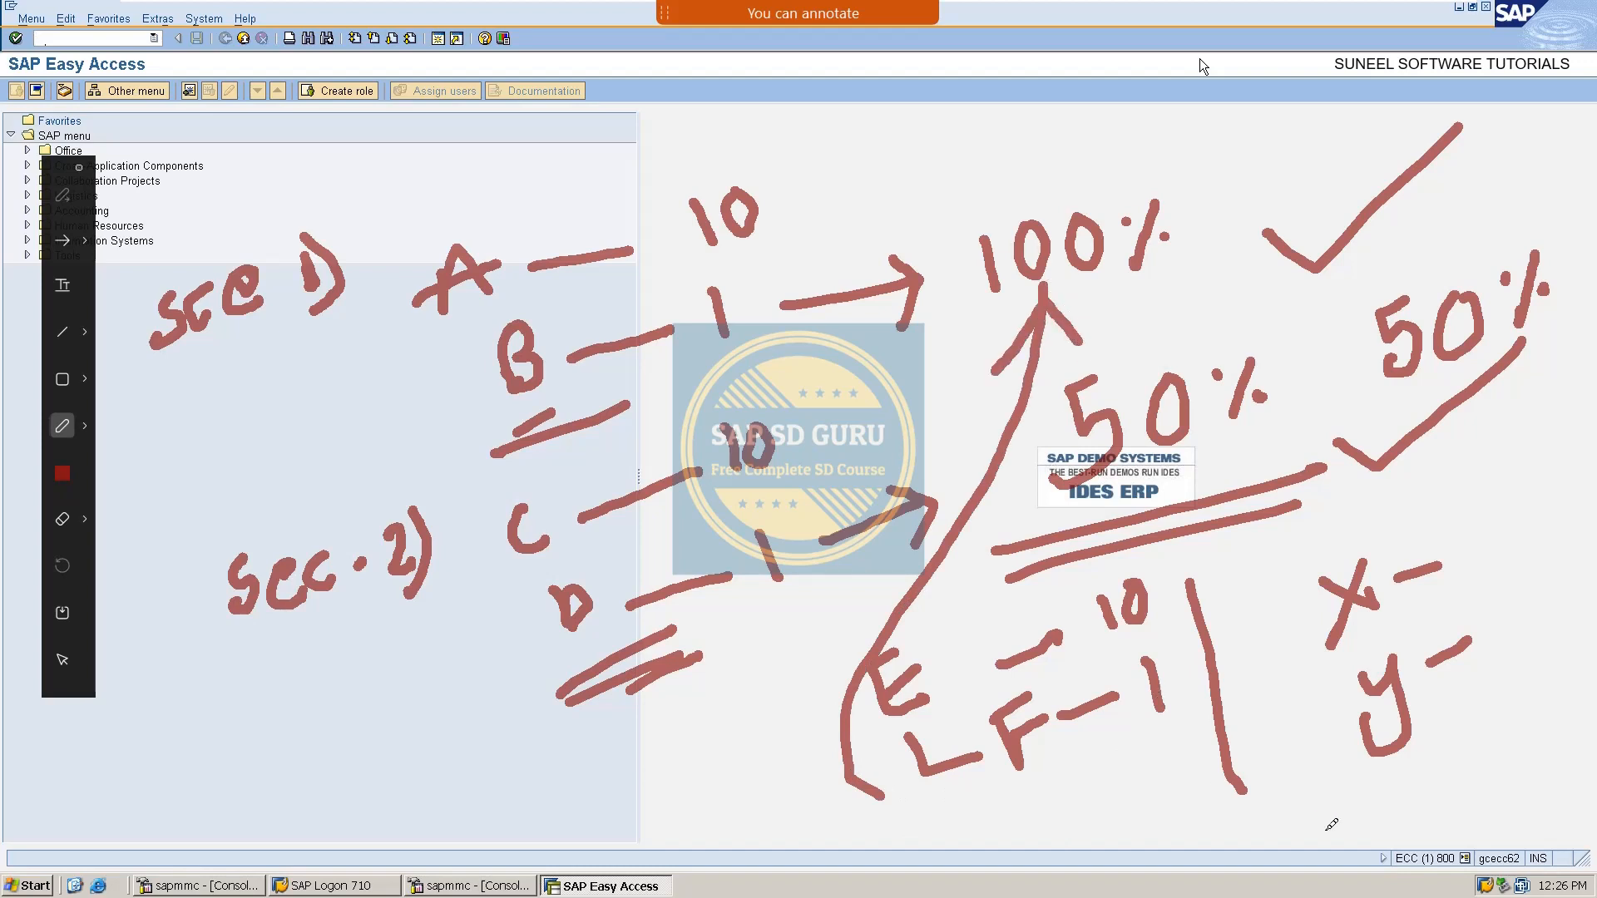
Underline the X and Y pair, write 10 for X and 1 for Y, and draw an arrow up to "50%".
mouse_move(1371, 808)
left_mouse_down()
mouse_move(1350, 848)
mouse_move(1495, 793)
left_mouse_up()
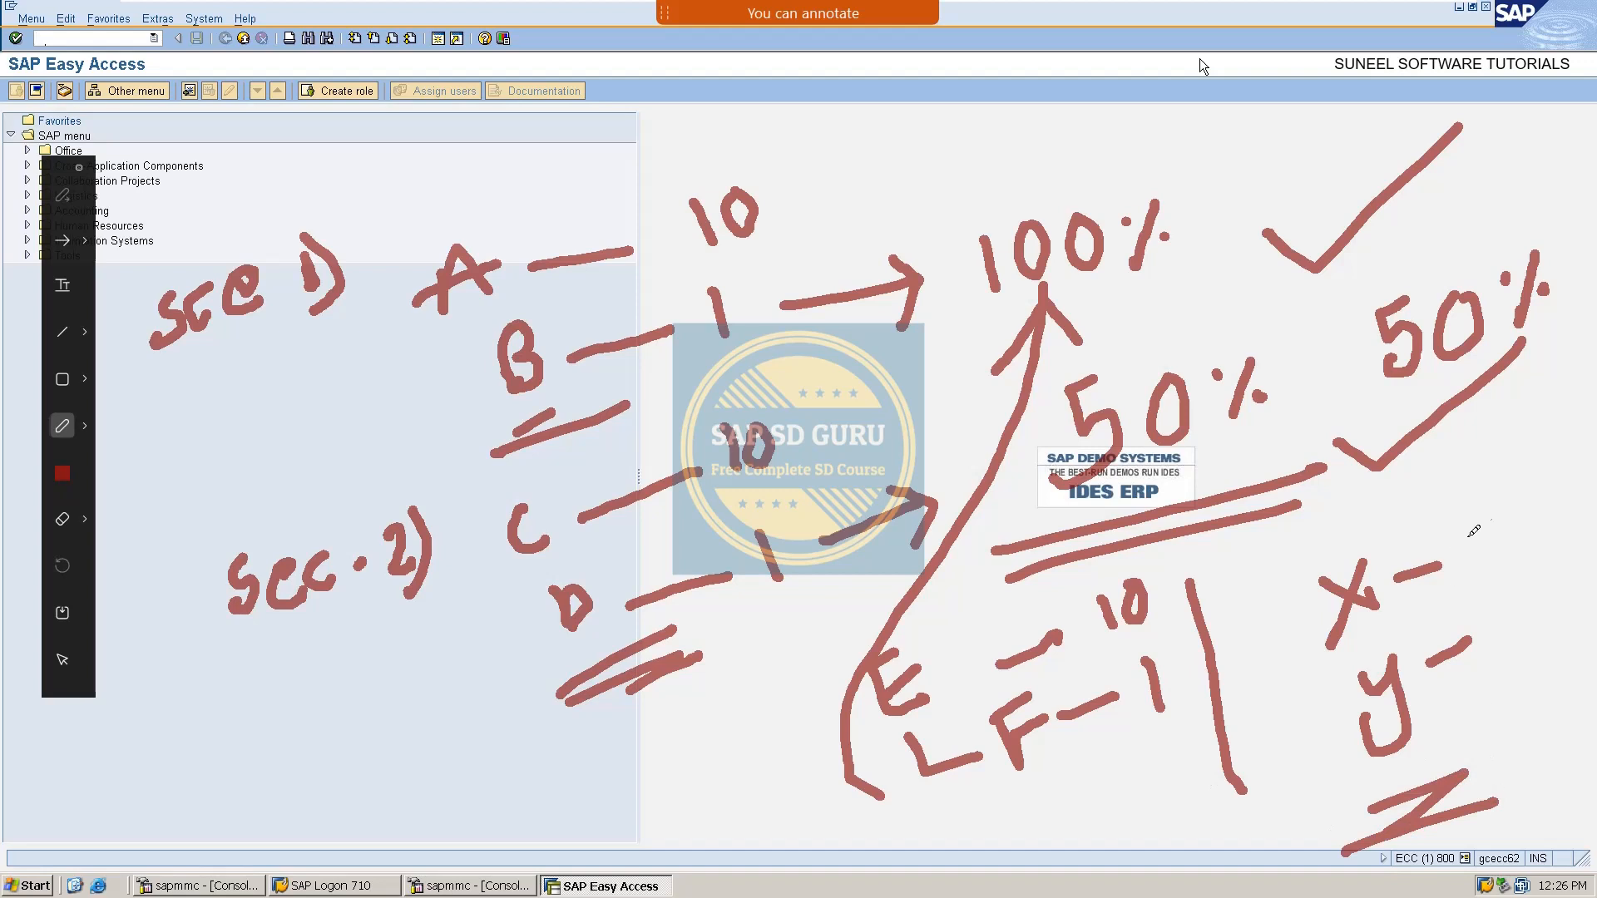
left_click_drag(1491, 511, 1502, 574)
mouse_move(1539, 504)
left_mouse_down()
mouse_move(1514, 541)
mouse_move(1550, 549)
mouse_move(1536, 505)
left_mouse_up()
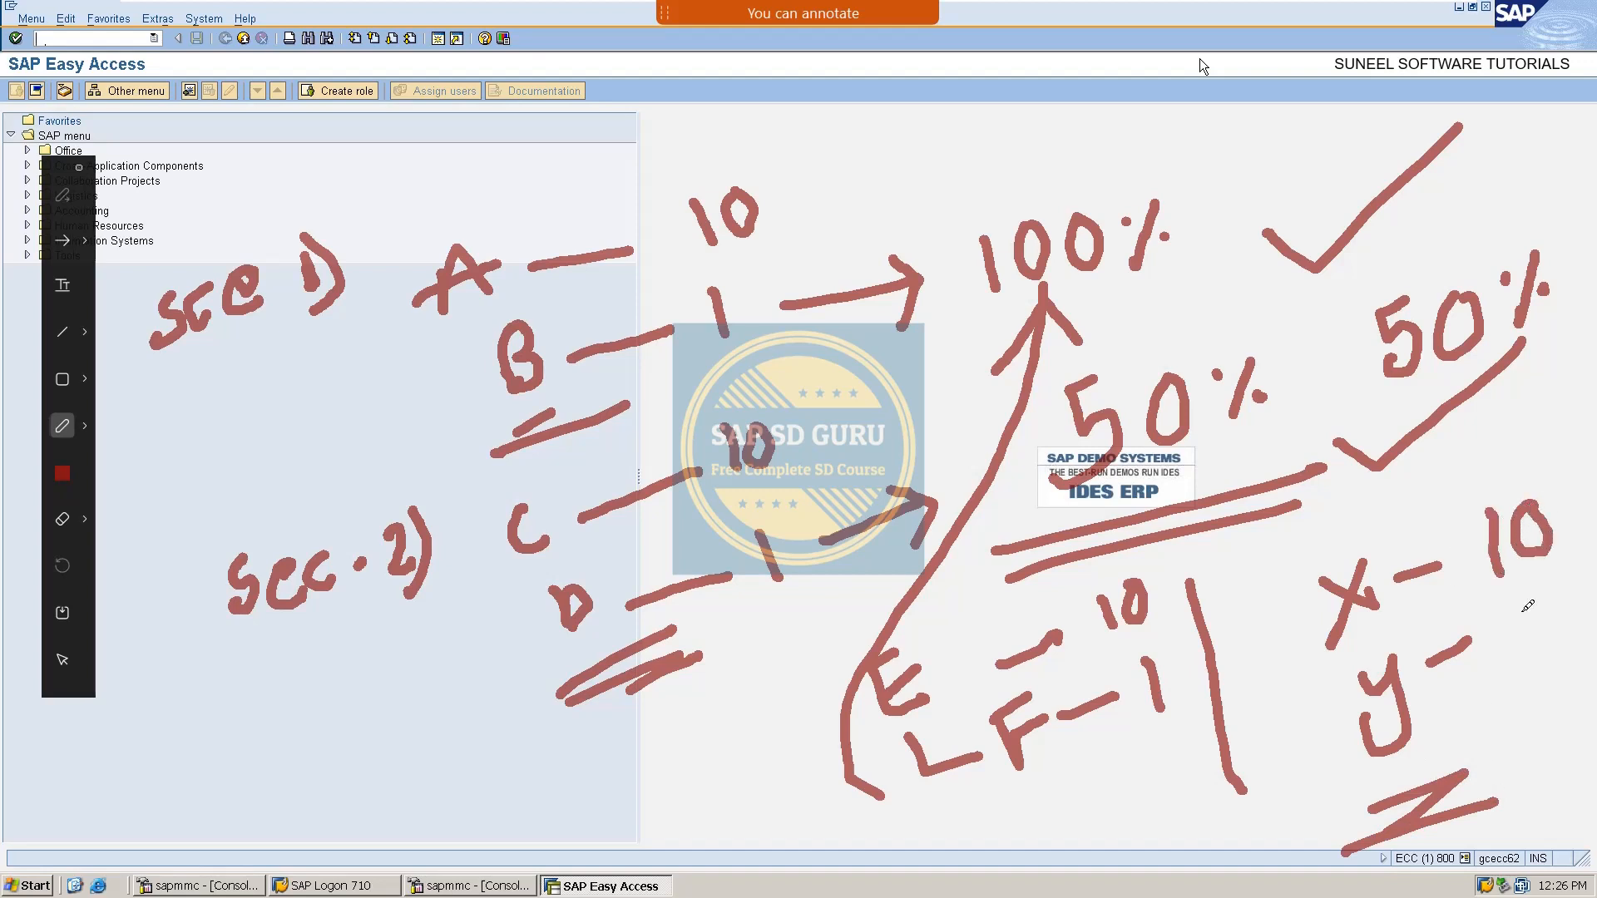
mouse_move(1511, 614)
left_mouse_down()
mouse_move(1533, 654)
mouse_move(1558, 614)
mouse_move(1510, 407)
mouse_move(1464, 412)
mouse_move(1495, 458)
left_mouse_up()
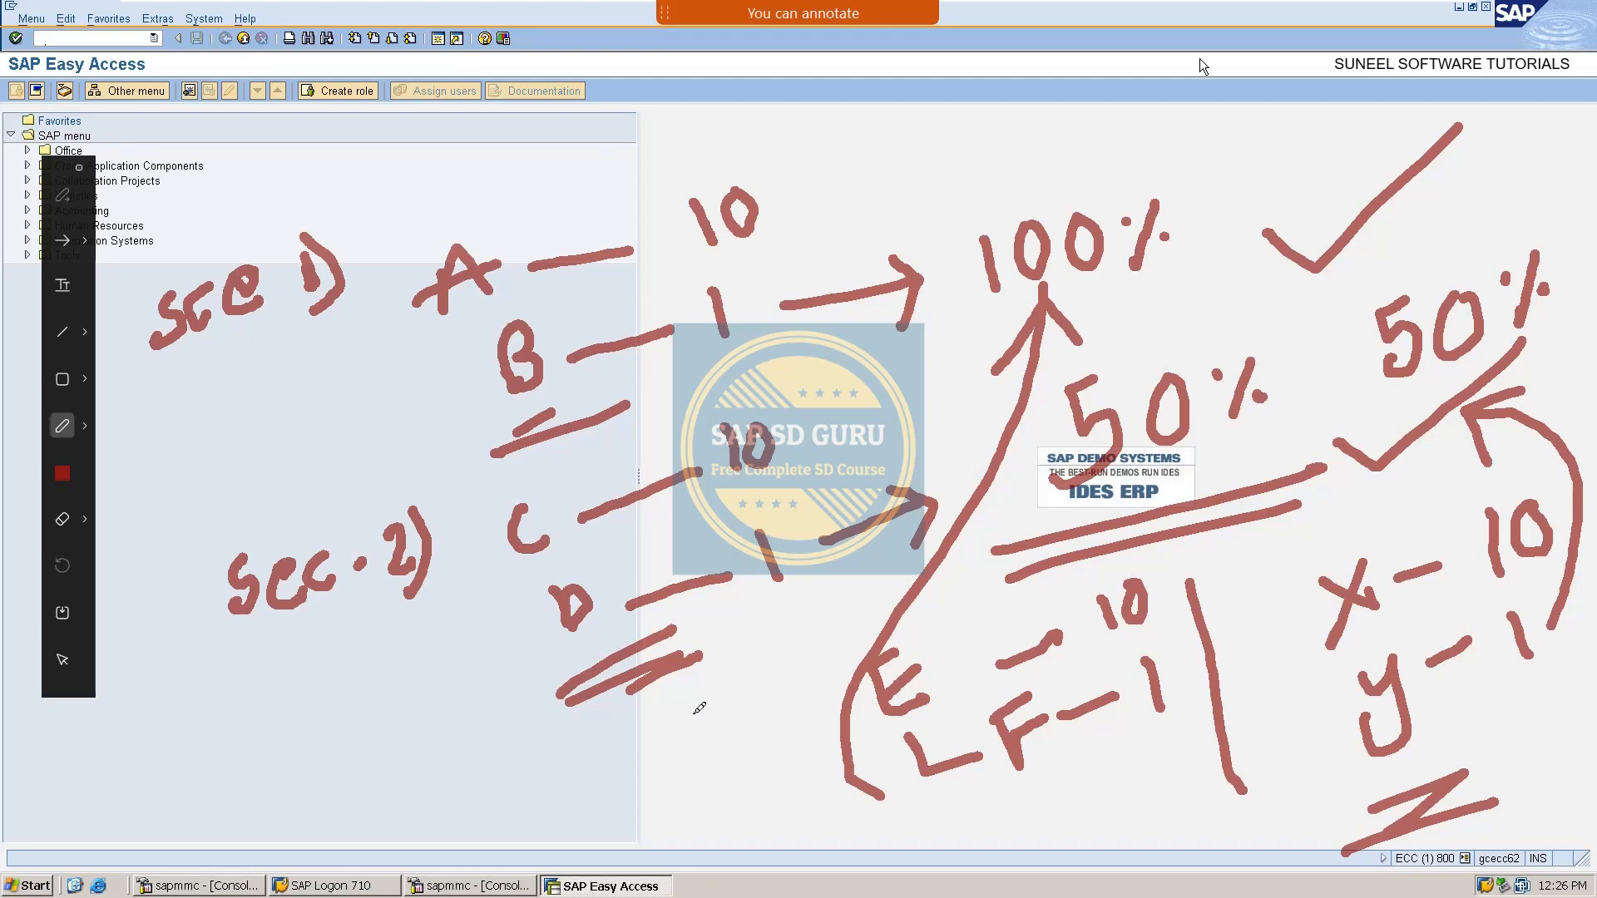
Clear the annotations, start a fresh annotation, and handwrite the heading "1) Creation of Req. Mat".
key("Escape")
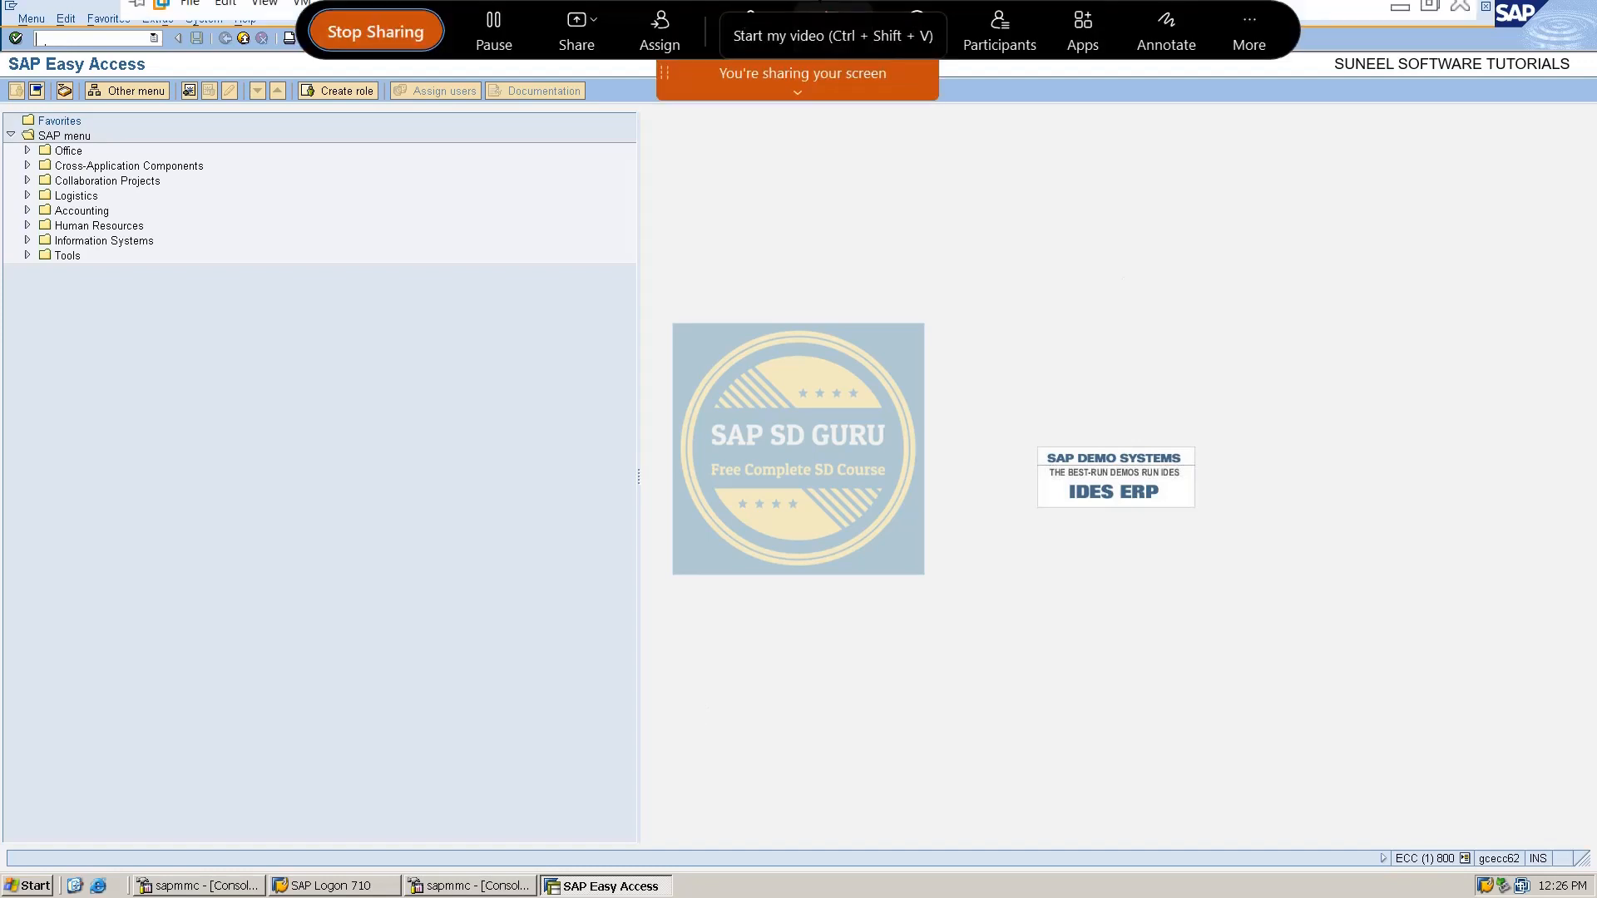
left_click(1168, 33)
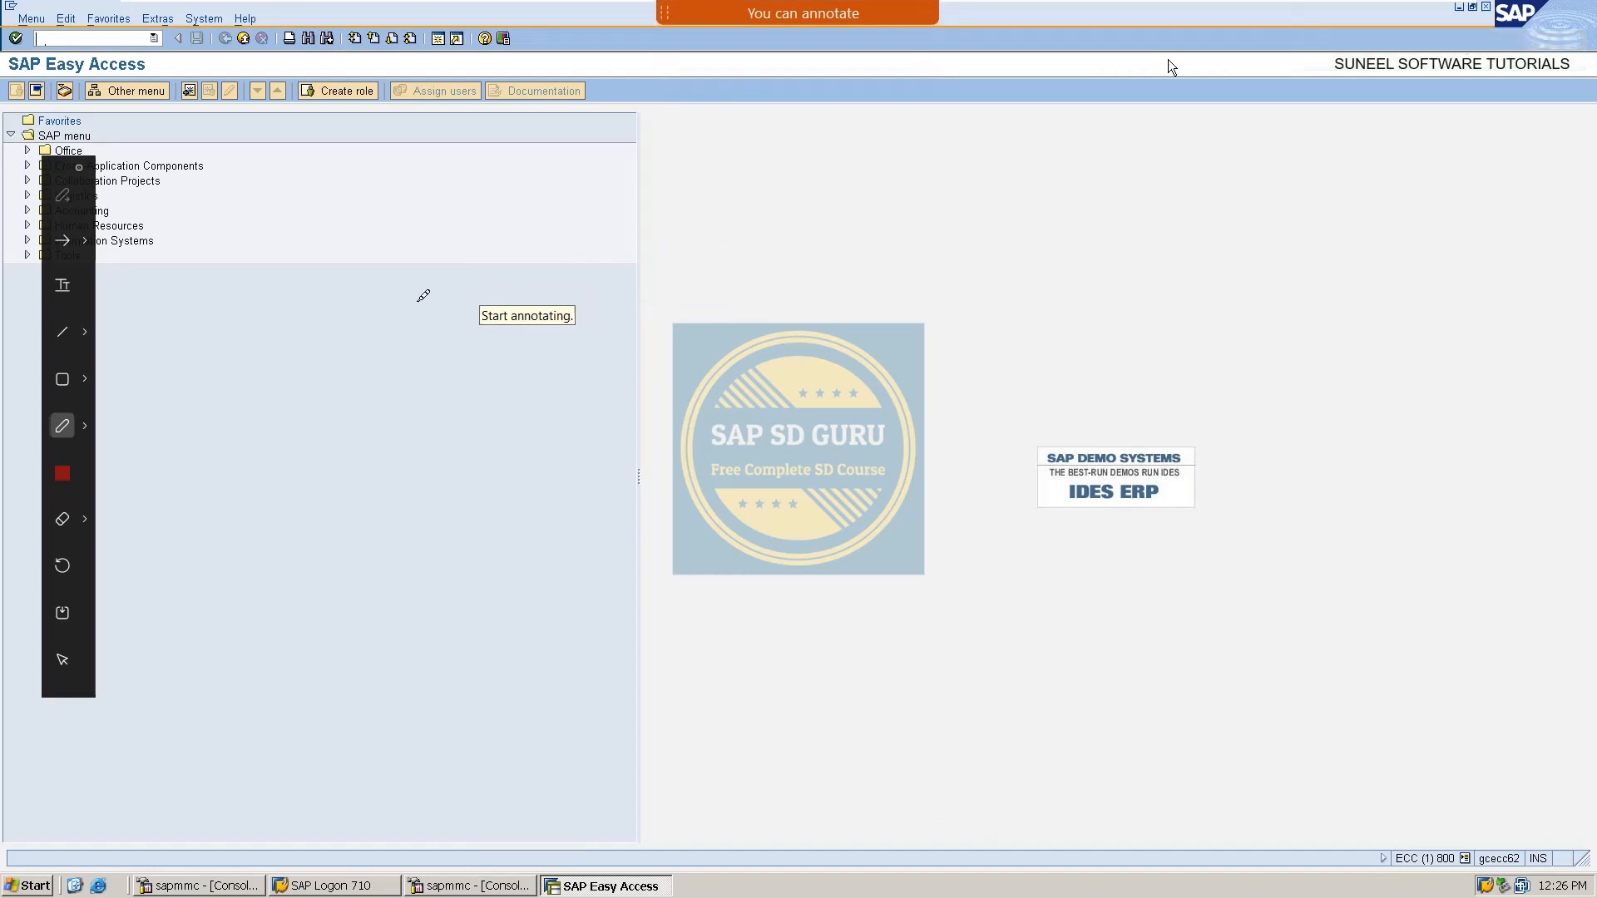
left_click_drag(254, 250, 268, 287)
mouse_move(272, 218)
left_mouse_down()
mouse_move(291, 287)
mouse_move(254, 327)
left_mouse_up()
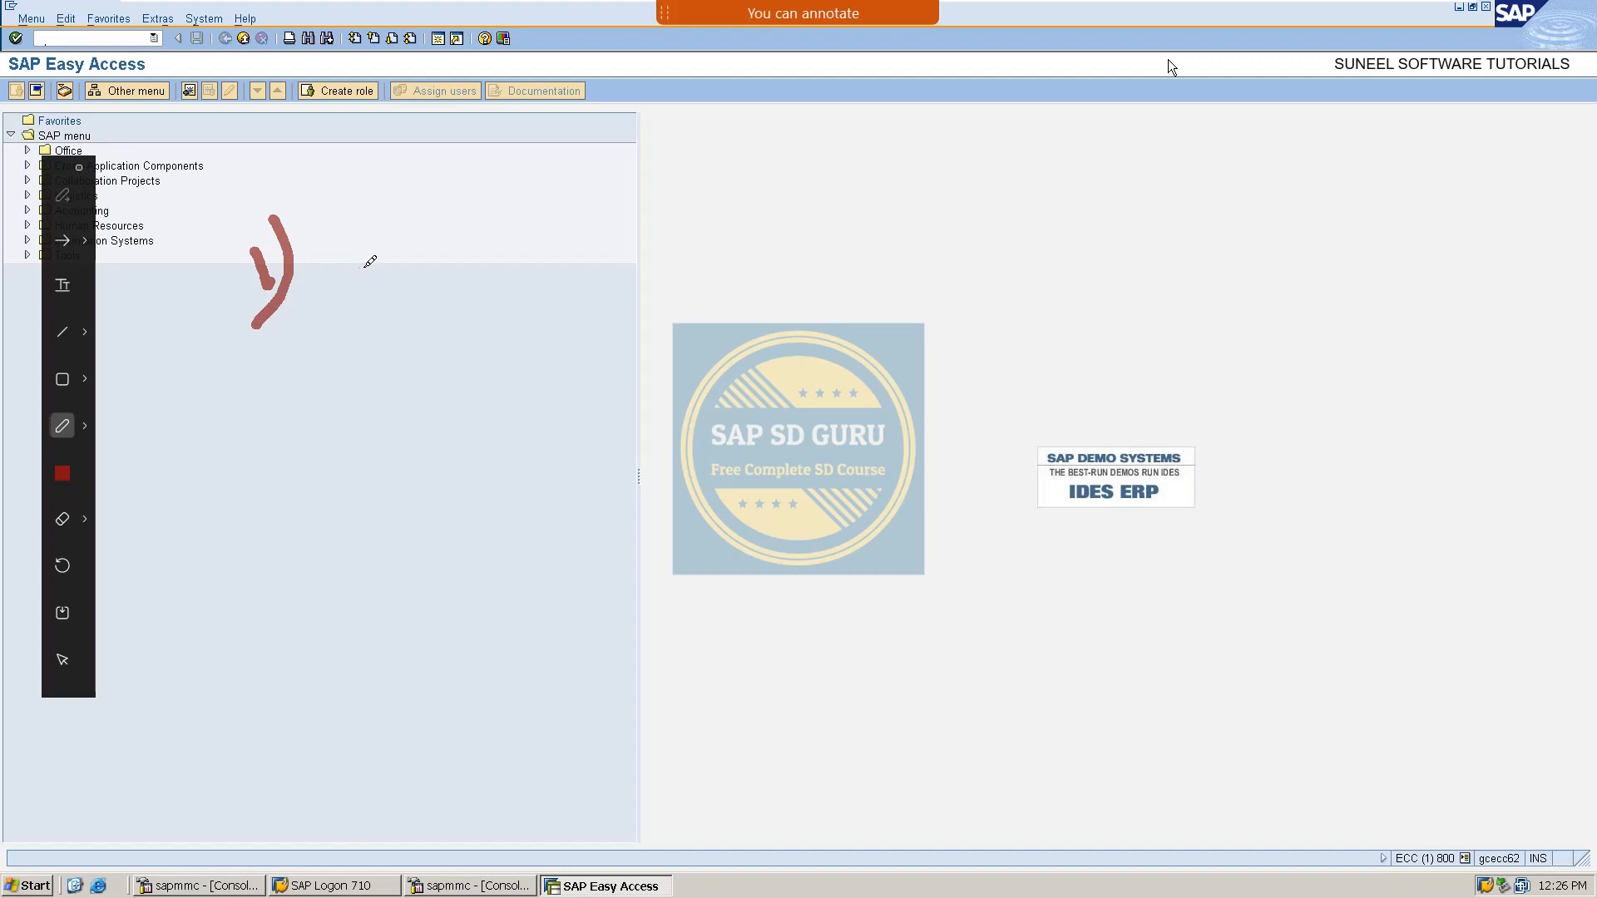
mouse_move(371, 262)
left_mouse_down()
mouse_move(388, 242)
mouse_move(409, 290)
left_mouse_up()
mouse_move(463, 241)
left_mouse_down()
mouse_move(457, 287)
mouse_move(474, 254)
mouse_move(496, 271)
left_mouse_up()
mouse_move(503, 241)
left_mouse_down()
mouse_move(521, 236)
mouse_move(507, 236)
mouse_move(541, 260)
mouse_move(606, 190)
mouse_move(617, 253)
mouse_move(654, 198)
left_mouse_up()
mouse_move(661, 218)
left_mouse_down()
mouse_move(666, 204)
mouse_move(678, 248)
mouse_move(762, 187)
mouse_move(792, 214)
left_mouse_up()
left_click(668, 193)
mouse_move(865, 170)
left_mouse_down()
mouse_move(852, 176)
mouse_move(886, 133)
mouse_move(938, 254)
mouse_move(925, 158)
left_mouse_up()
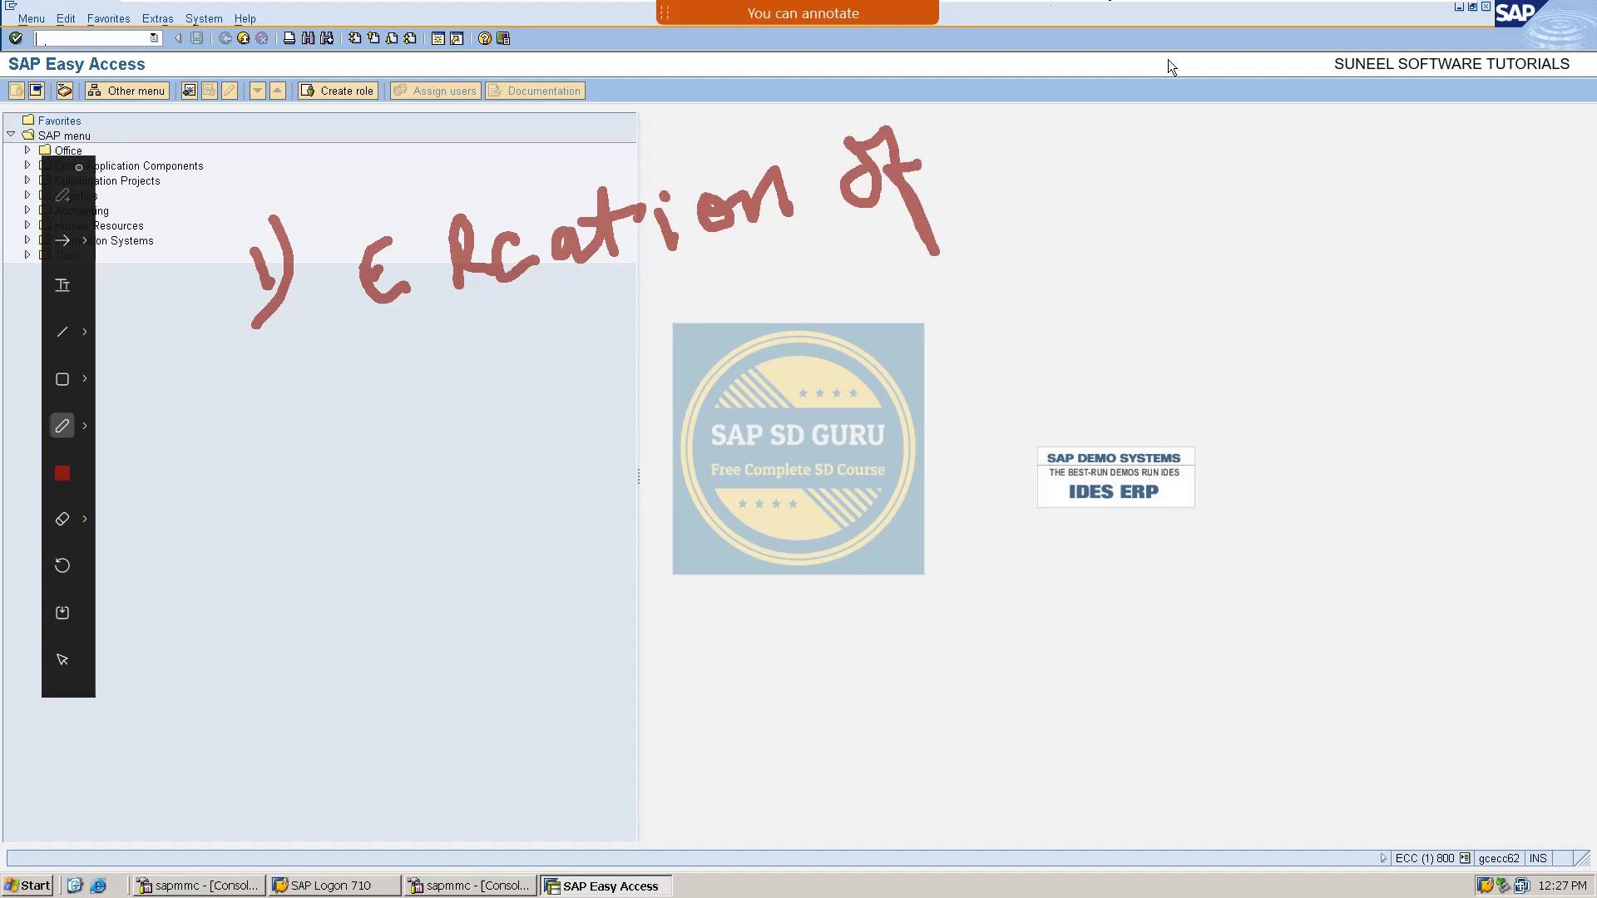
mouse_move(1049, 151)
left_mouse_down()
mouse_move(1053, 125)
mouse_move(1079, 156)
mouse_move(1177, 171)
mouse_move(1224, 139)
mouse_move(1322, 178)
mouse_move(1377, 79)
mouse_move(1411, 154)
mouse_move(1456, 145)
mouse_move(1485, 83)
mouse_move(1489, 104)
mouse_move(1502, 95)
left_mouse_up()
left_click(1262, 155)
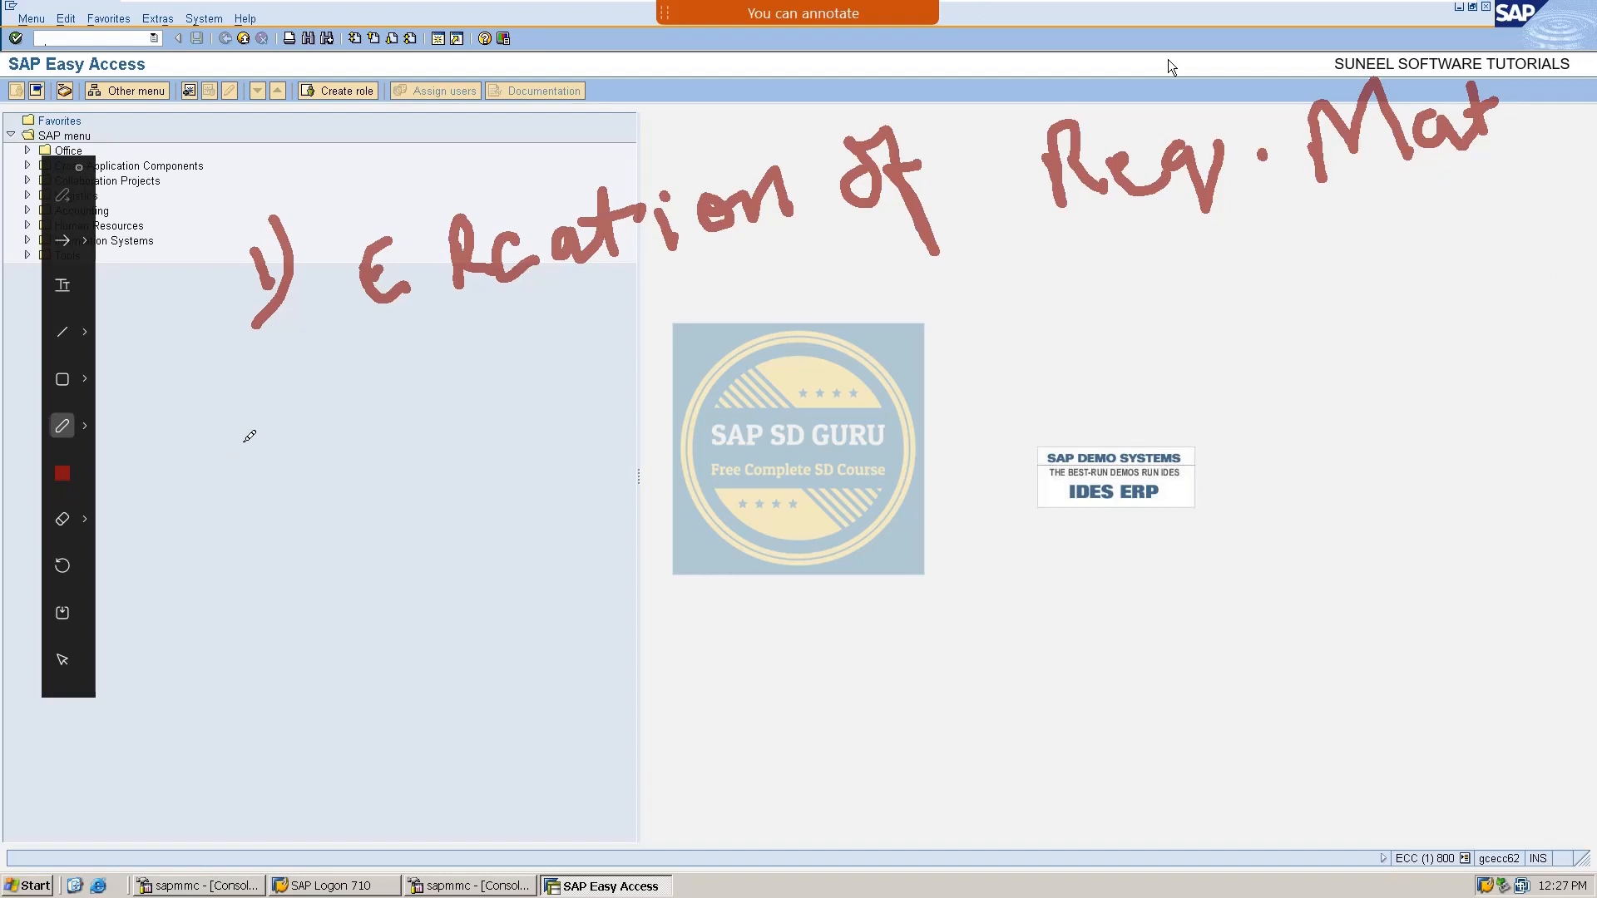
List "1) Mat-A" below the heading, followed by "2)" with ditto marks and "— B".
mouse_move(414, 449)
left_mouse_down()
mouse_move(447, 426)
mouse_move(532, 439)
left_mouse_up()
mouse_move(542, 382)
left_mouse_down()
mouse_move(551, 432)
mouse_move(553, 409)
mouse_move(617, 426)
left_mouse_up()
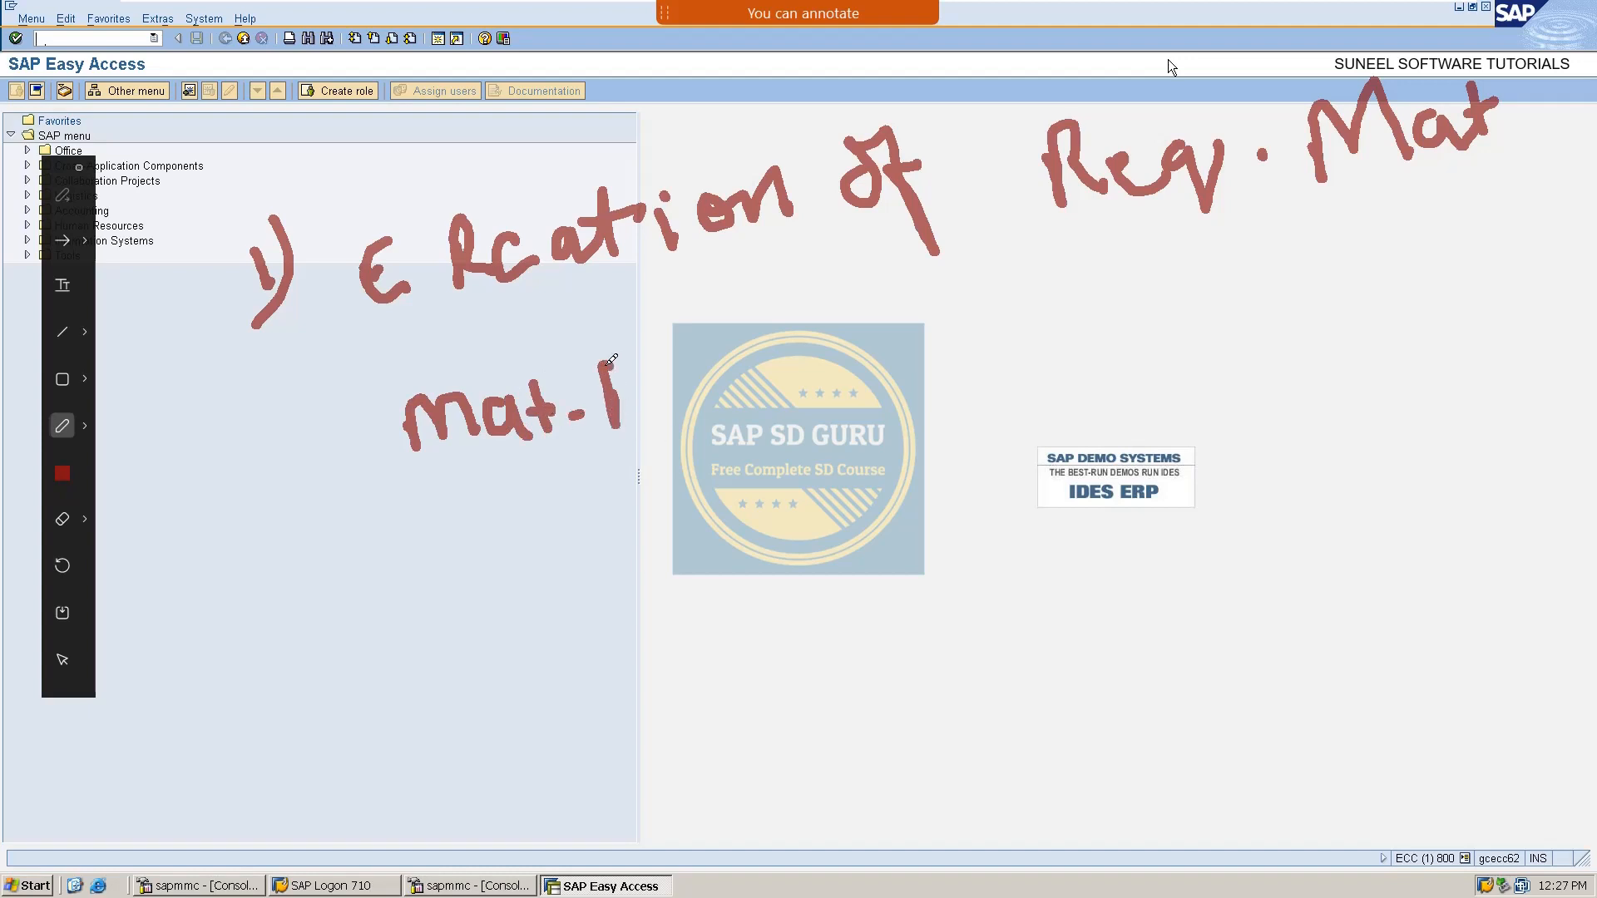
mouse_move(611, 361)
left_mouse_down()
mouse_move(649, 413)
mouse_move(591, 391)
left_mouse_up()
left_click_drag(350, 398, 353, 448)
mouse_move(356, 390)
left_mouse_down()
mouse_move(376, 462)
mouse_move(364, 484)
left_mouse_up()
left_click_drag(378, 513, 453, 545)
left_click_drag(424, 481, 449, 586)
mouse_move(488, 503)
left_mouse_down()
mouse_move(498, 545)
mouse_move(520, 549)
mouse_move(703, 490)
mouse_move(678, 520)
left_mouse_up()
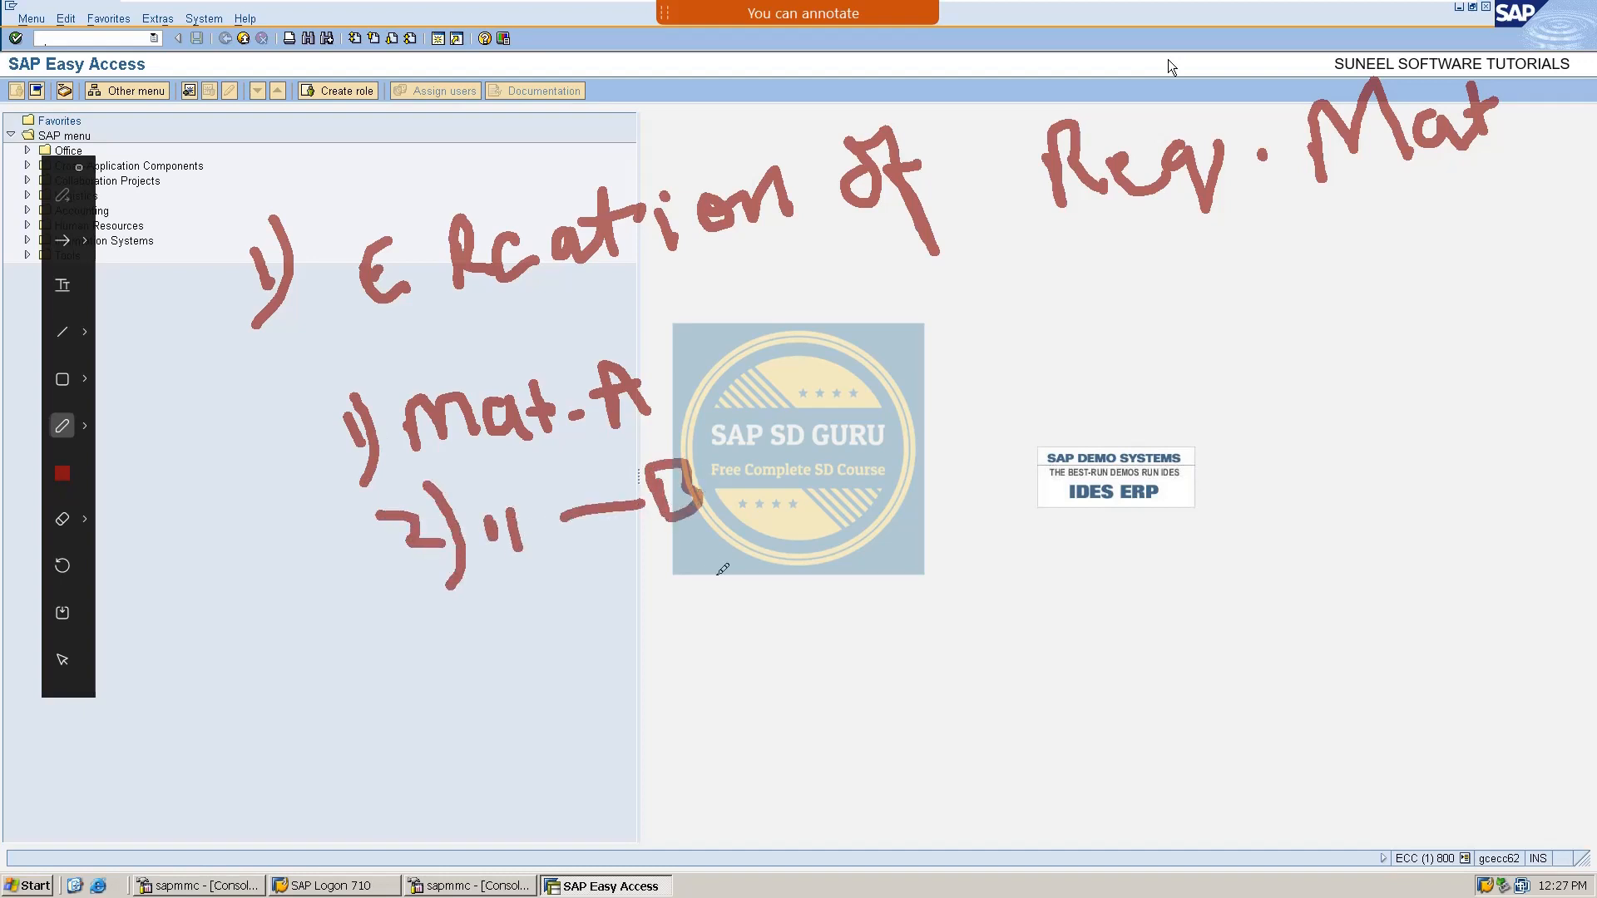
Extend the material list with C, D and E below B, and write F, X and Y alongside.
left_click_drag(723, 569, 745, 592)
mouse_move(718, 665)
left_mouse_down()
mouse_move(751, 715)
mouse_move(781, 703)
mouse_move(726, 726)
mouse_move(806, 823)
mouse_move(854, 762)
left_mouse_up()
mouse_move(928, 582)
left_mouse_down()
mouse_move(959, 642)
mouse_move(937, 582)
mouse_move(962, 592)
left_mouse_up()
mouse_move(1078, 611)
left_mouse_down()
mouse_move(1148, 657)
mouse_move(1103, 658)
left_mouse_up()
left_click_drag(1237, 597, 1305, 672)
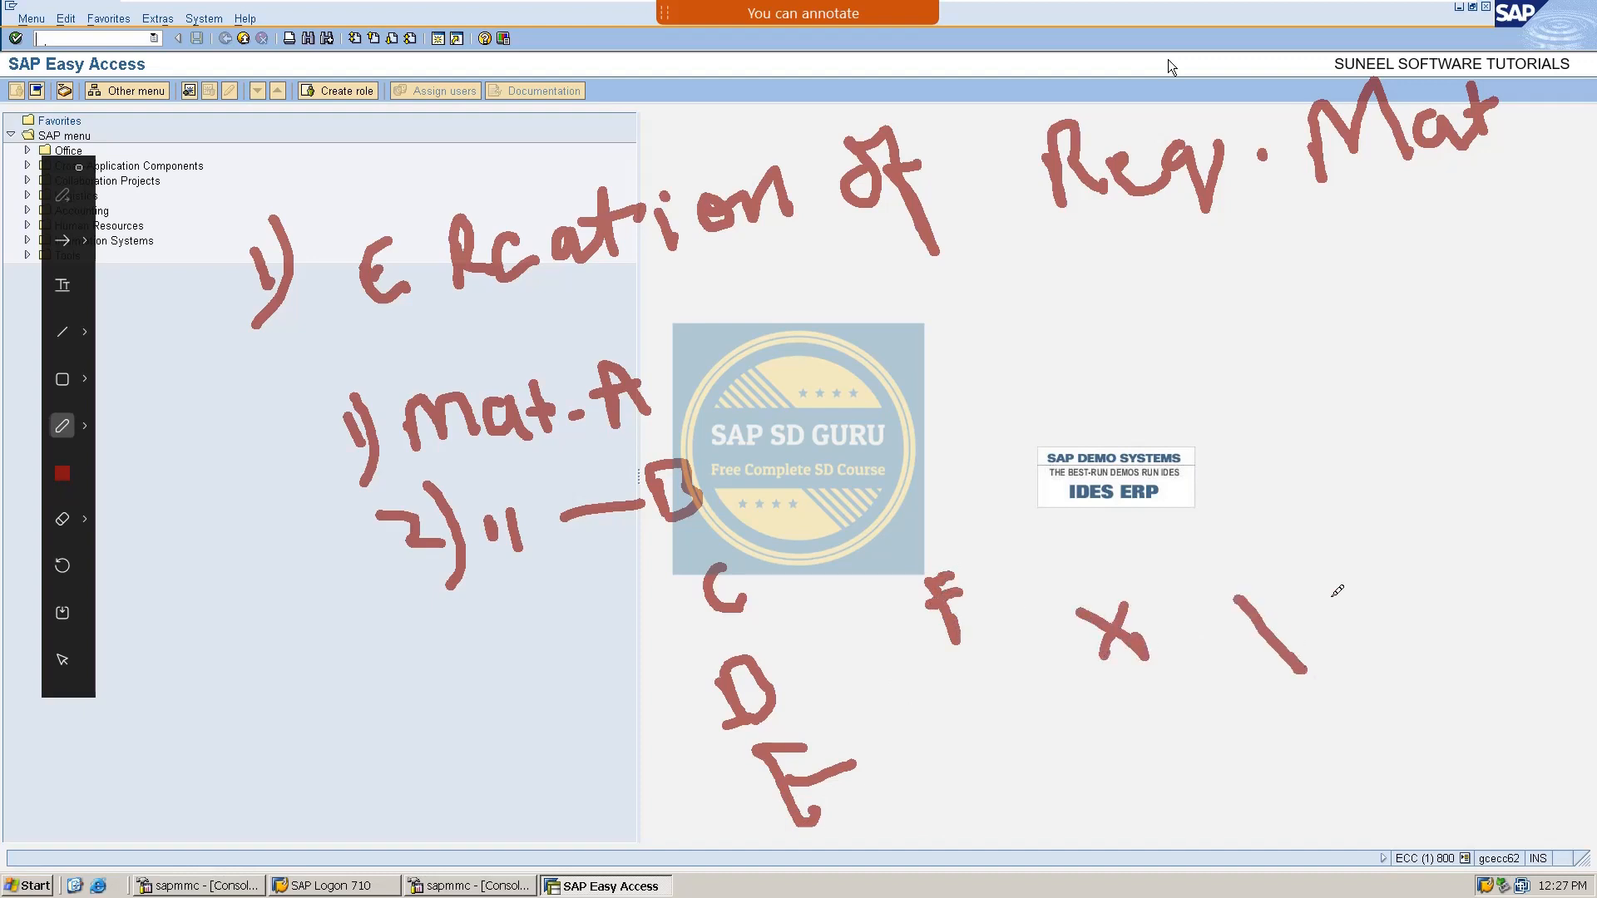
mouse_move(1336, 592)
left_mouse_down()
mouse_move(1340, 678)
mouse_move(1317, 745)
mouse_move(1277, 763)
left_mouse_up()
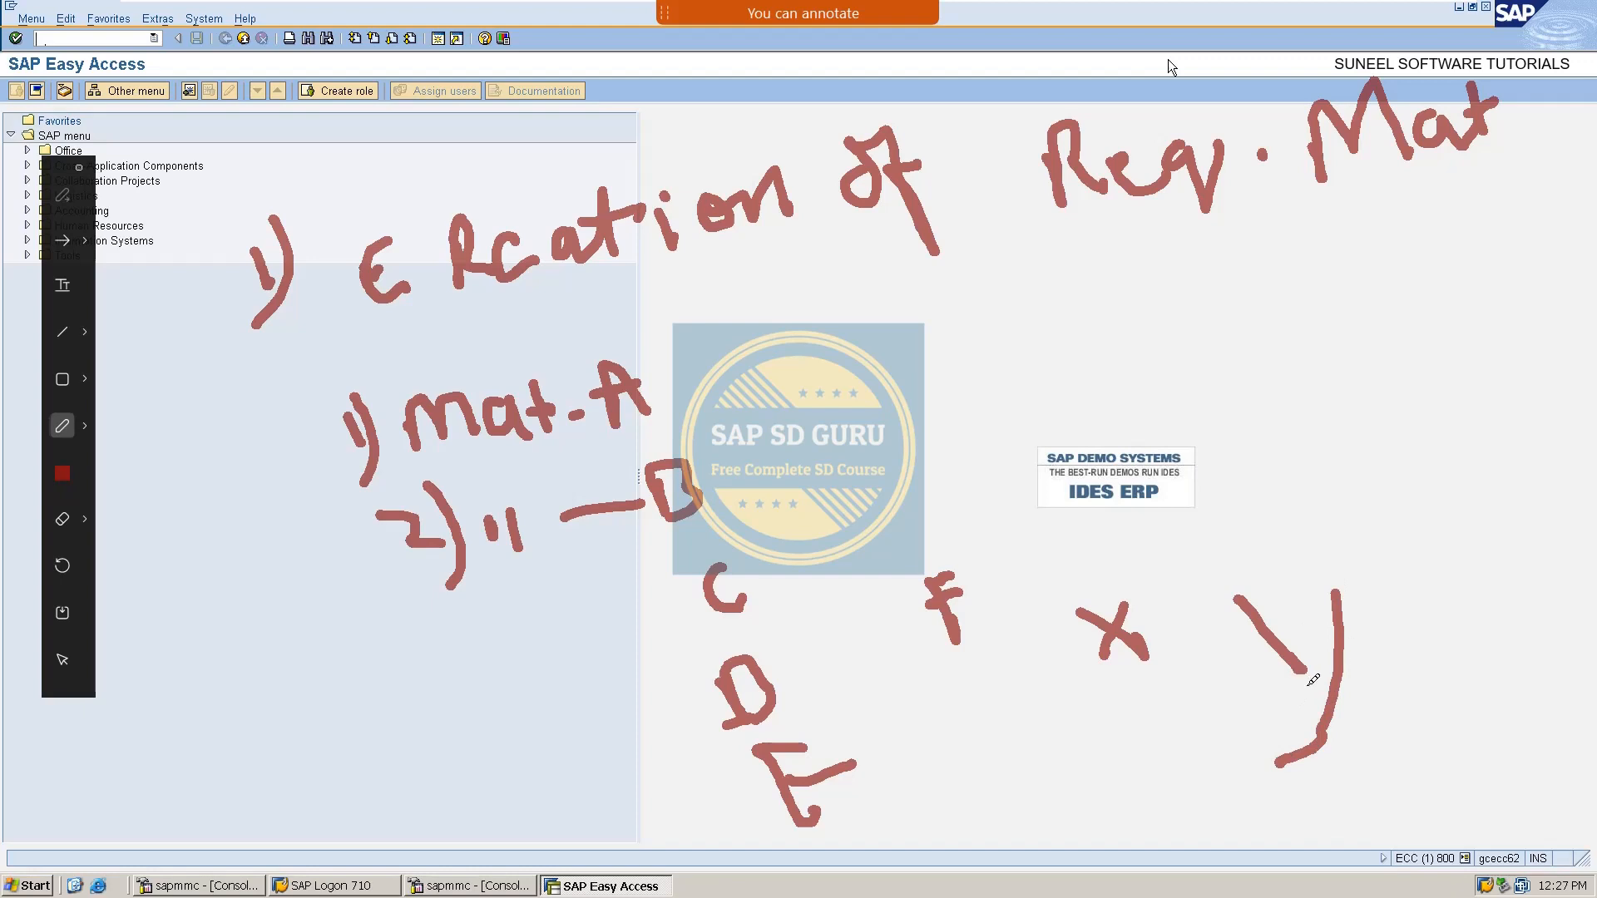
left_click_drag(1308, 674, 1329, 689)
Draw check marks beside materials A to F, X and Y, circle the heading's step number, and clear the annotations.
left_click_drag(678, 366, 746, 340)
left_click_drag(740, 455, 836, 394)
mouse_move(779, 586)
left_mouse_down()
mouse_move(809, 614)
mouse_move(844, 533)
left_mouse_up()
left_click_drag(826, 674, 875, 636)
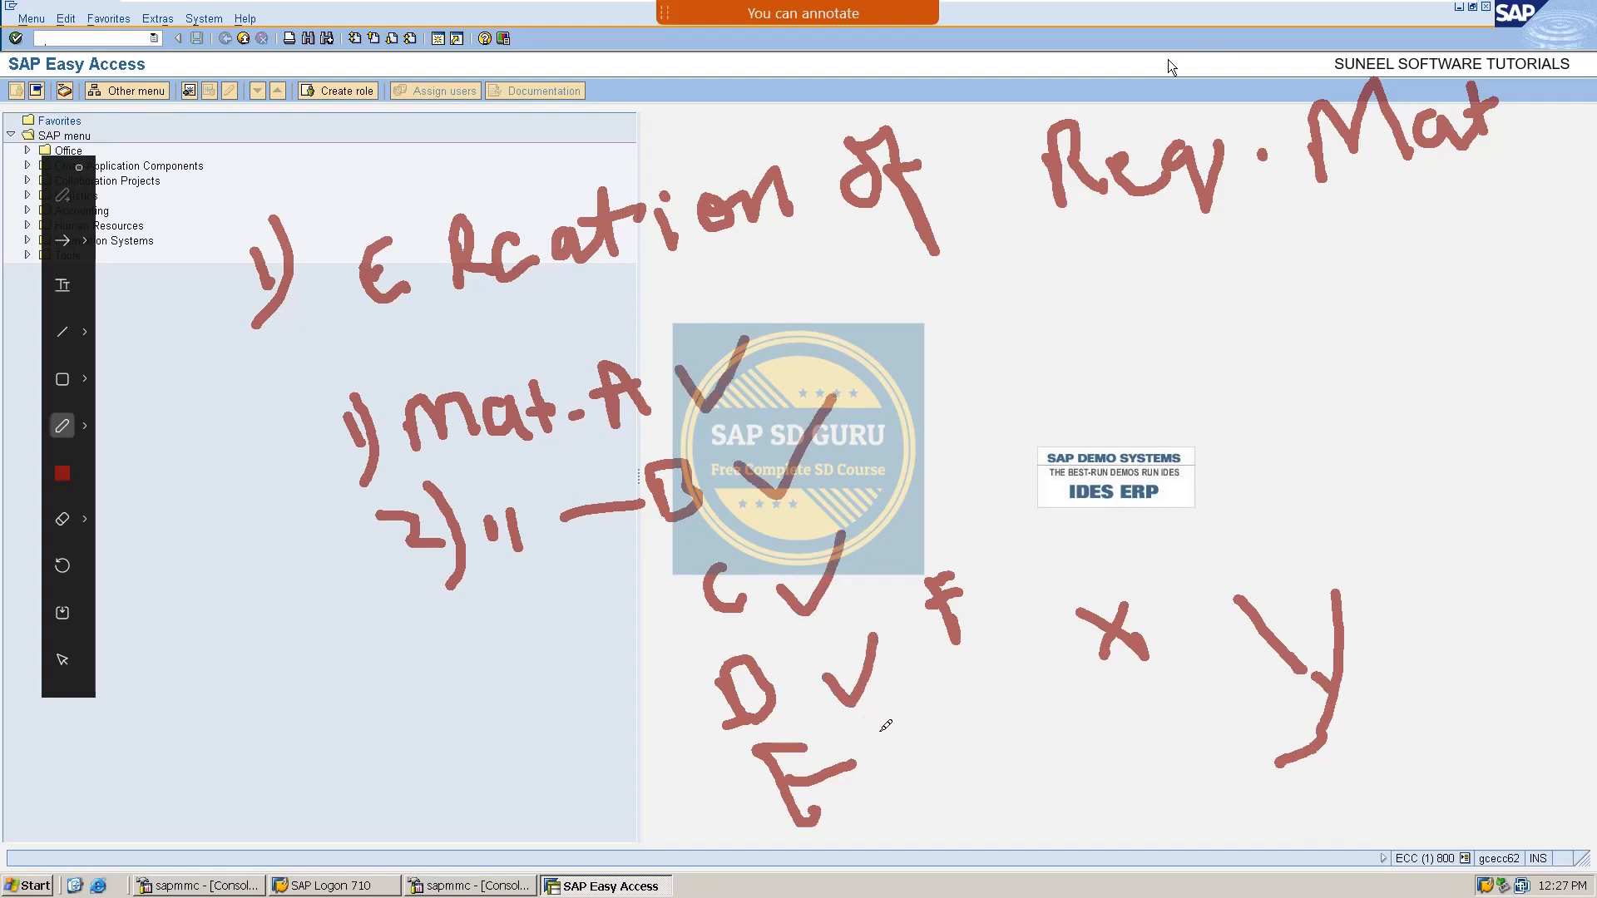
mouse_move(899, 759)
left_mouse_down()
mouse_move(913, 786)
mouse_move(941, 746)
left_mouse_up()
left_click_drag(953, 574, 1017, 498)
mouse_move(1160, 588)
left_mouse_down()
mouse_move(1174, 592)
mouse_move(1241, 491)
left_mouse_up()
mouse_move(1361, 596)
left_mouse_down()
mouse_move(1379, 606)
mouse_move(1438, 517)
left_mouse_up()
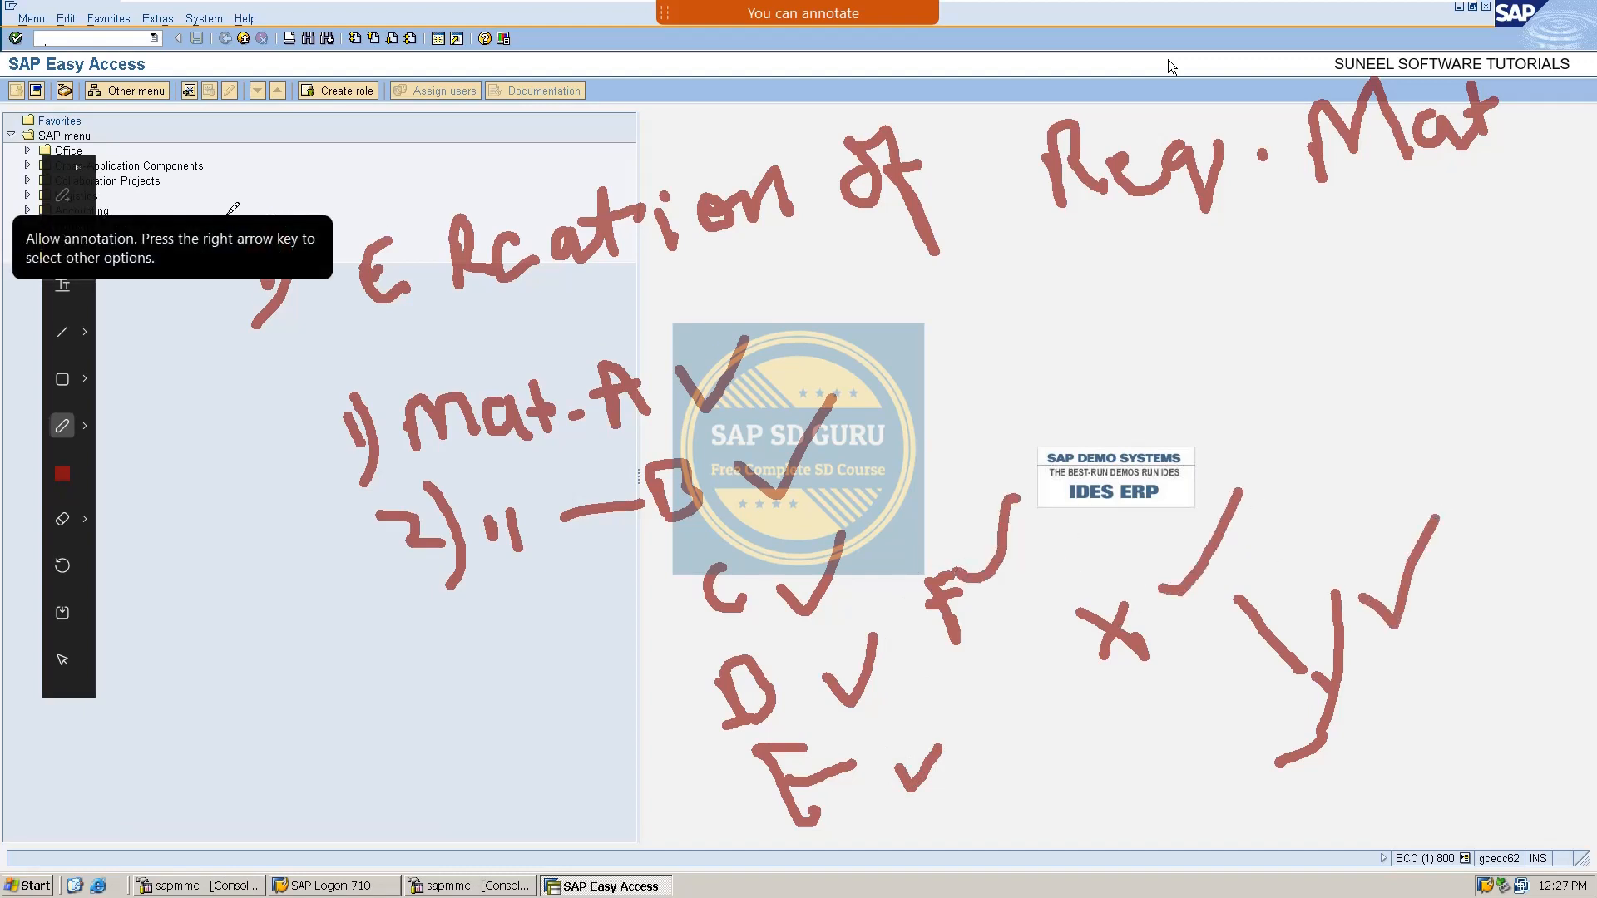
mouse_move(317, 187)
left_mouse_down()
mouse_move(250, 266)
mouse_move(349, 237)
mouse_move(310, 192)
left_mouse_up()
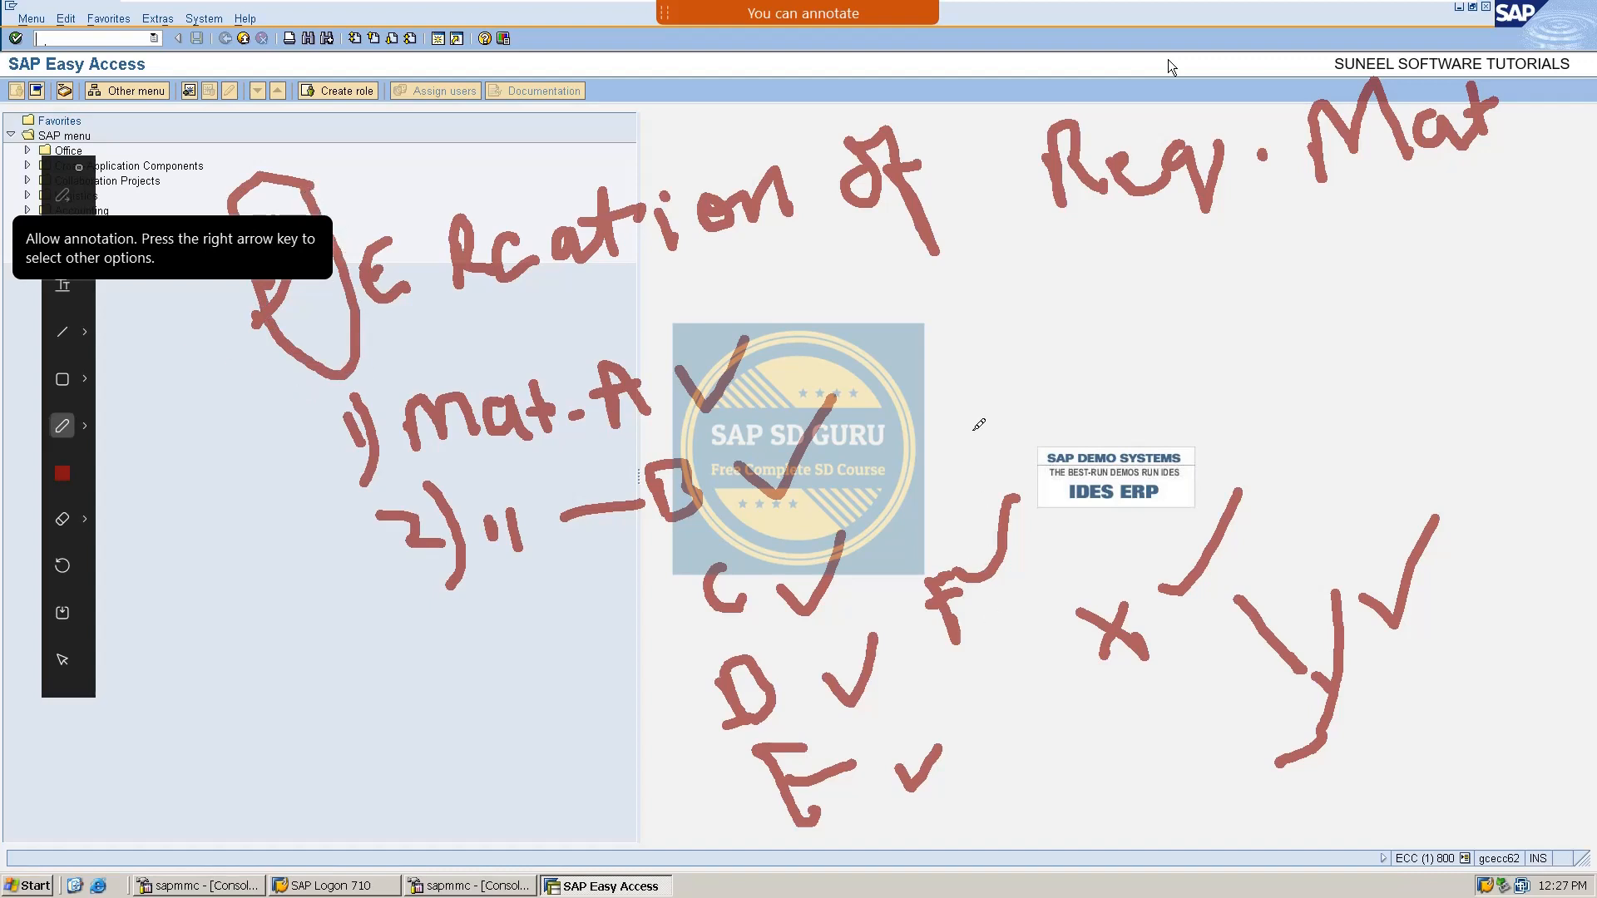
key("Escape")
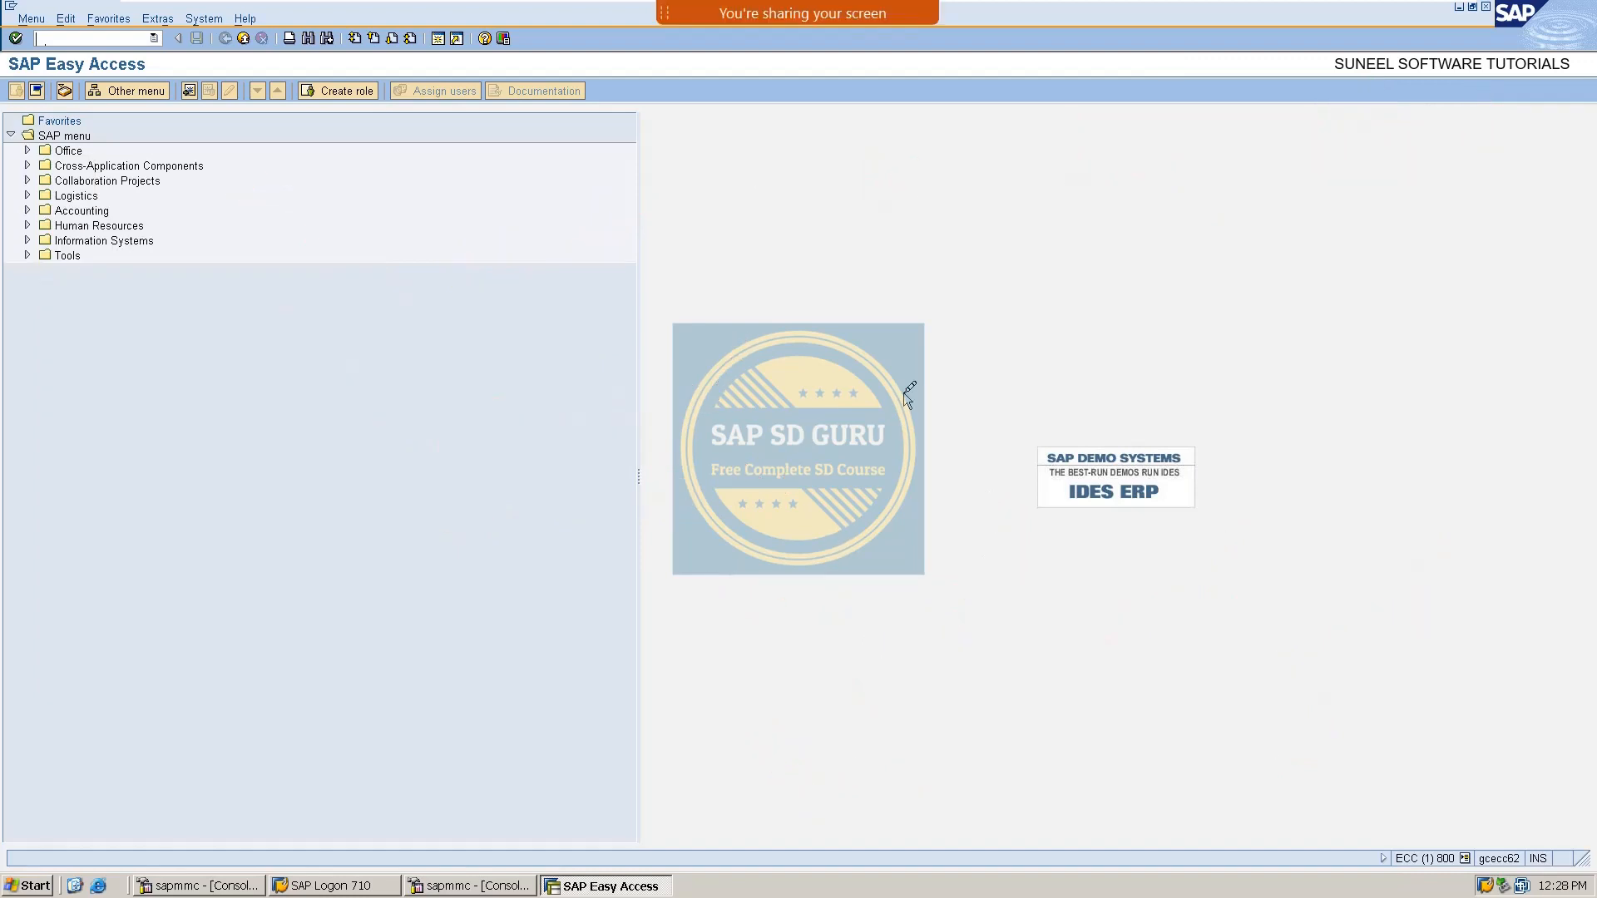
Handwrite "MM01" across the start screen, frame it with a freehand box, and clear the annotation.
mouse_move(713, 347)
left_mouse_down()
mouse_move(714, 306)
mouse_move(760, 314)
mouse_move(795, 289)
mouse_move(803, 341)
left_mouse_up()
mouse_move(837, 285)
left_mouse_down()
mouse_move(839, 326)
mouse_move(864, 287)
mouse_move(915, 291)
mouse_move(918, 320)
left_mouse_up()
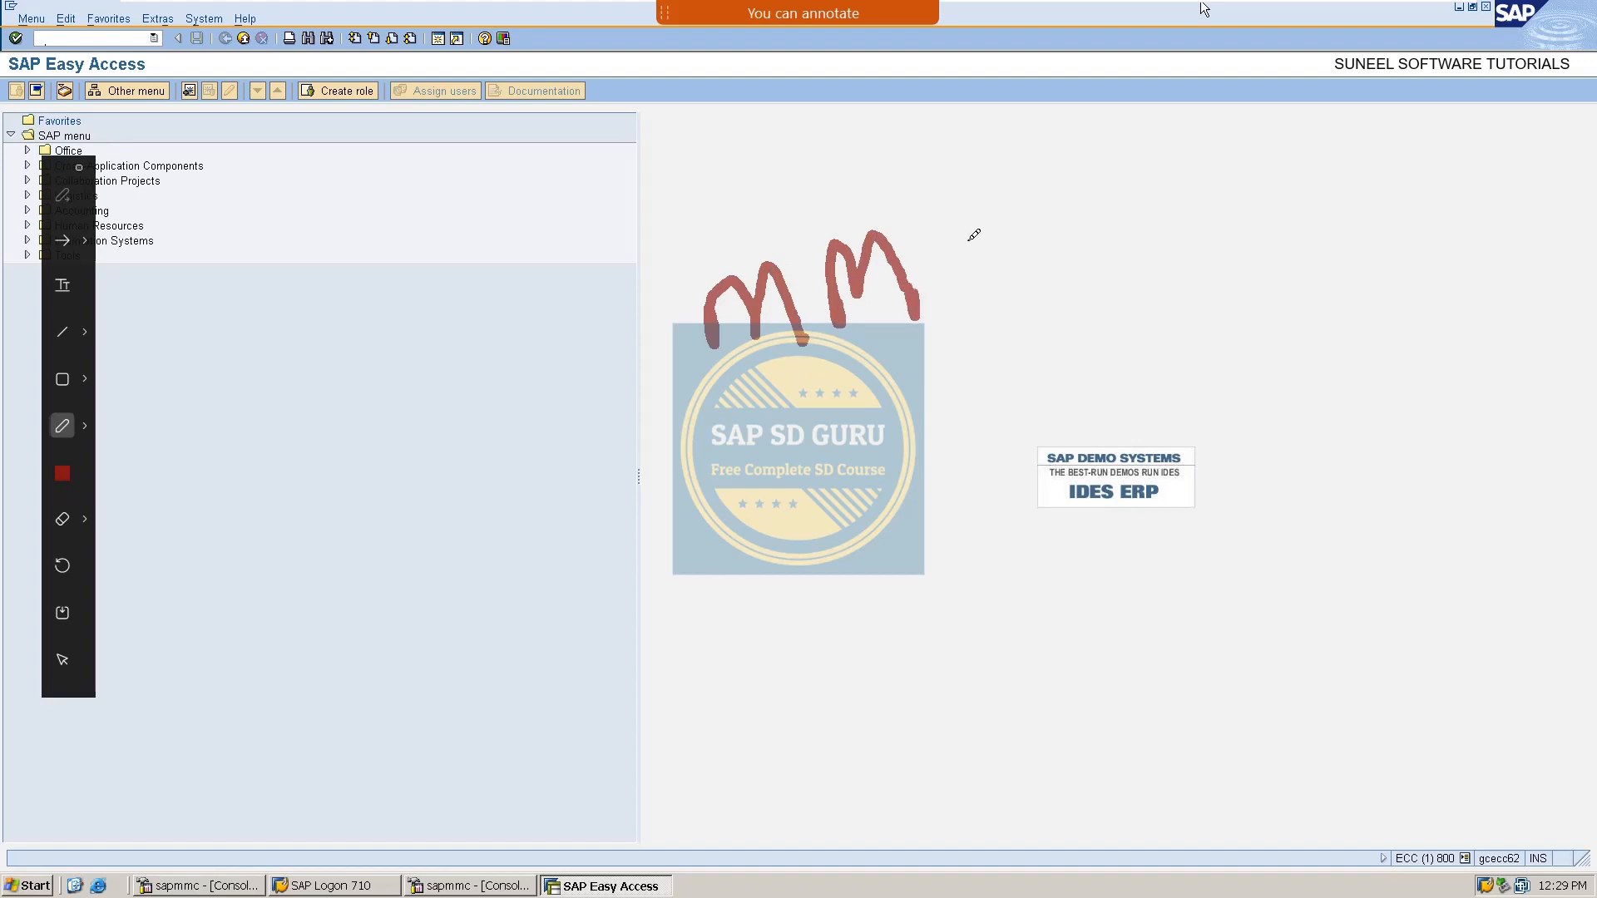
mouse_move(962, 237)
left_mouse_down()
mouse_move(1004, 224)
mouse_move(965, 238)
left_mouse_up()
left_click_drag(1027, 193, 1046, 258)
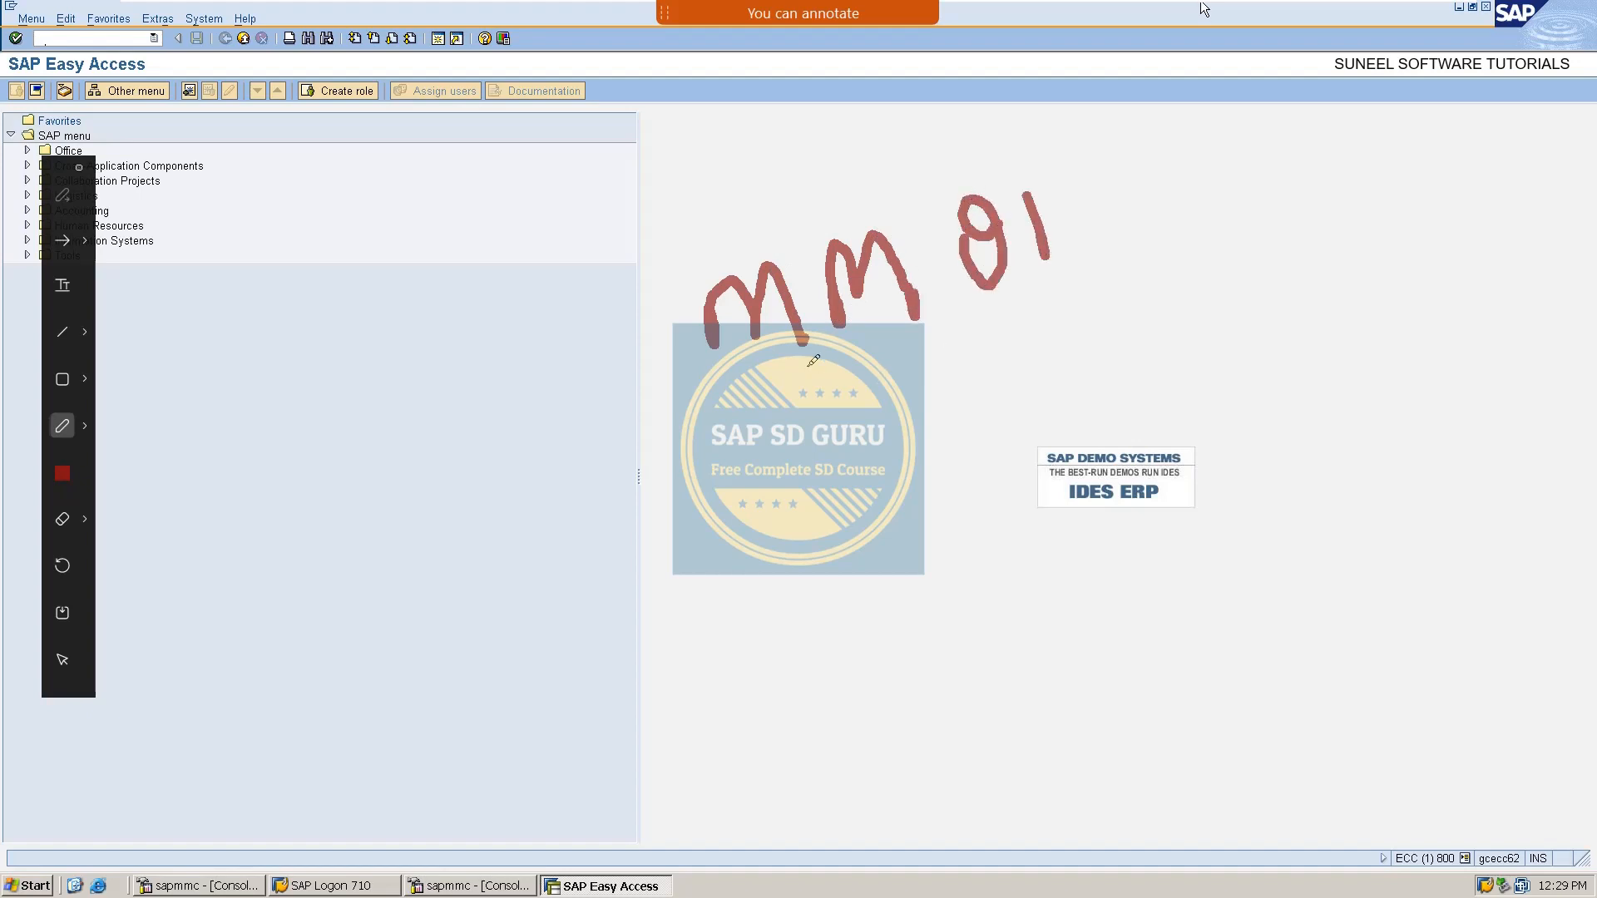
mouse_move(751, 404)
left_mouse_down()
mouse_move(1130, 293)
mouse_move(1061, 118)
mouse_move(753, 181)
mouse_move(660, 386)
mouse_move(898, 356)
left_mouse_up()
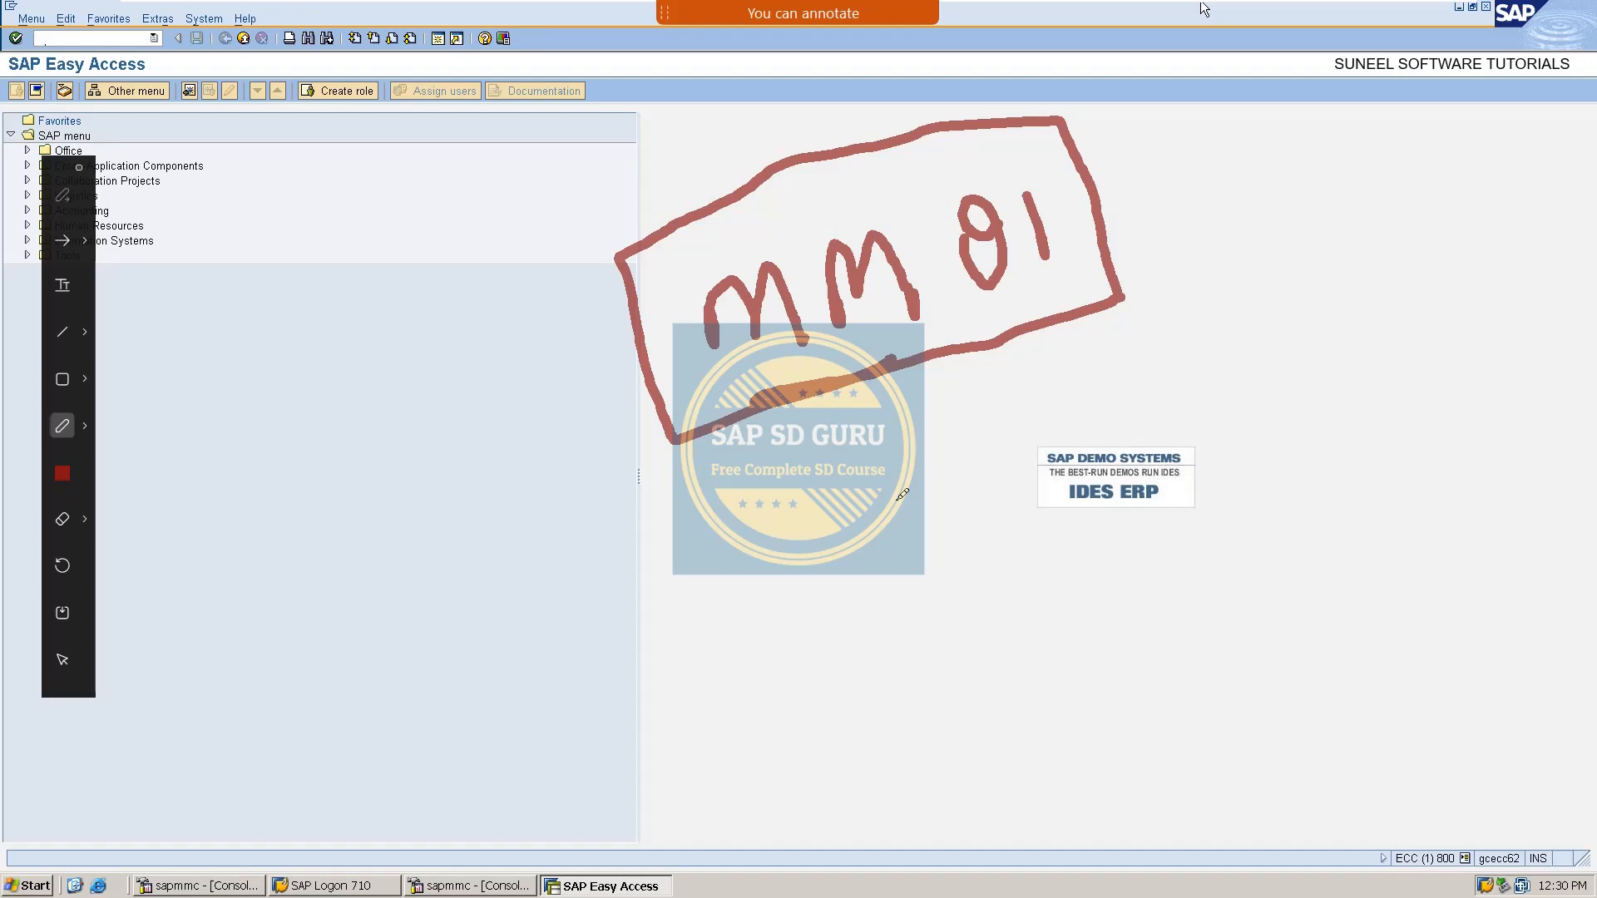
key("Escape")
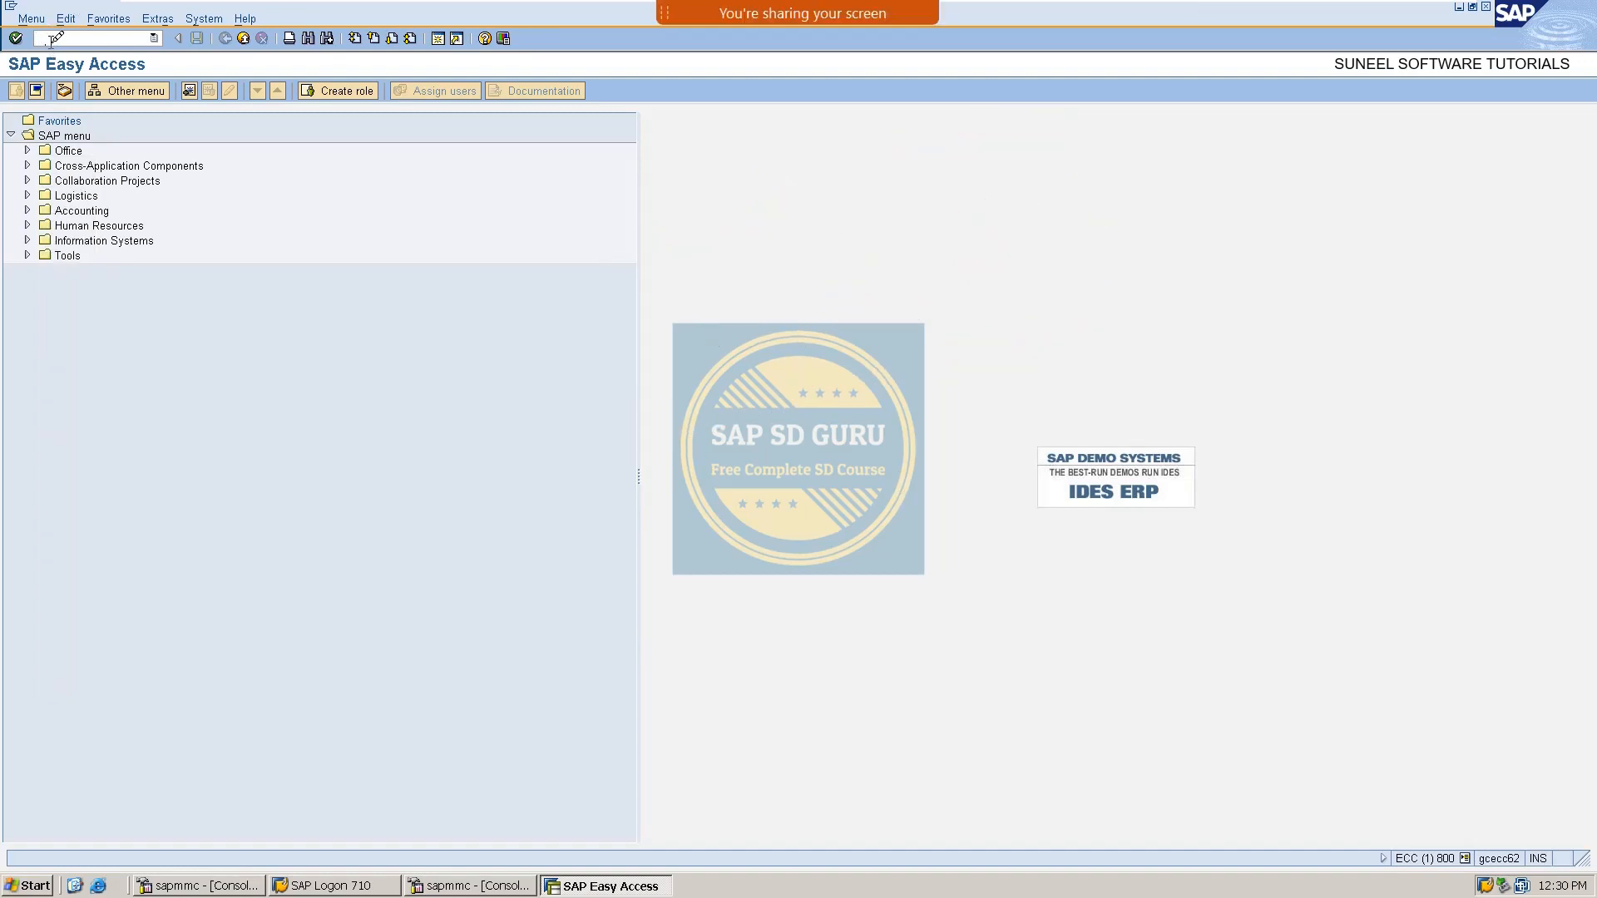
Run SE16N and display the entries of table MARC for plant B100.
type("se16n")
key("Return")
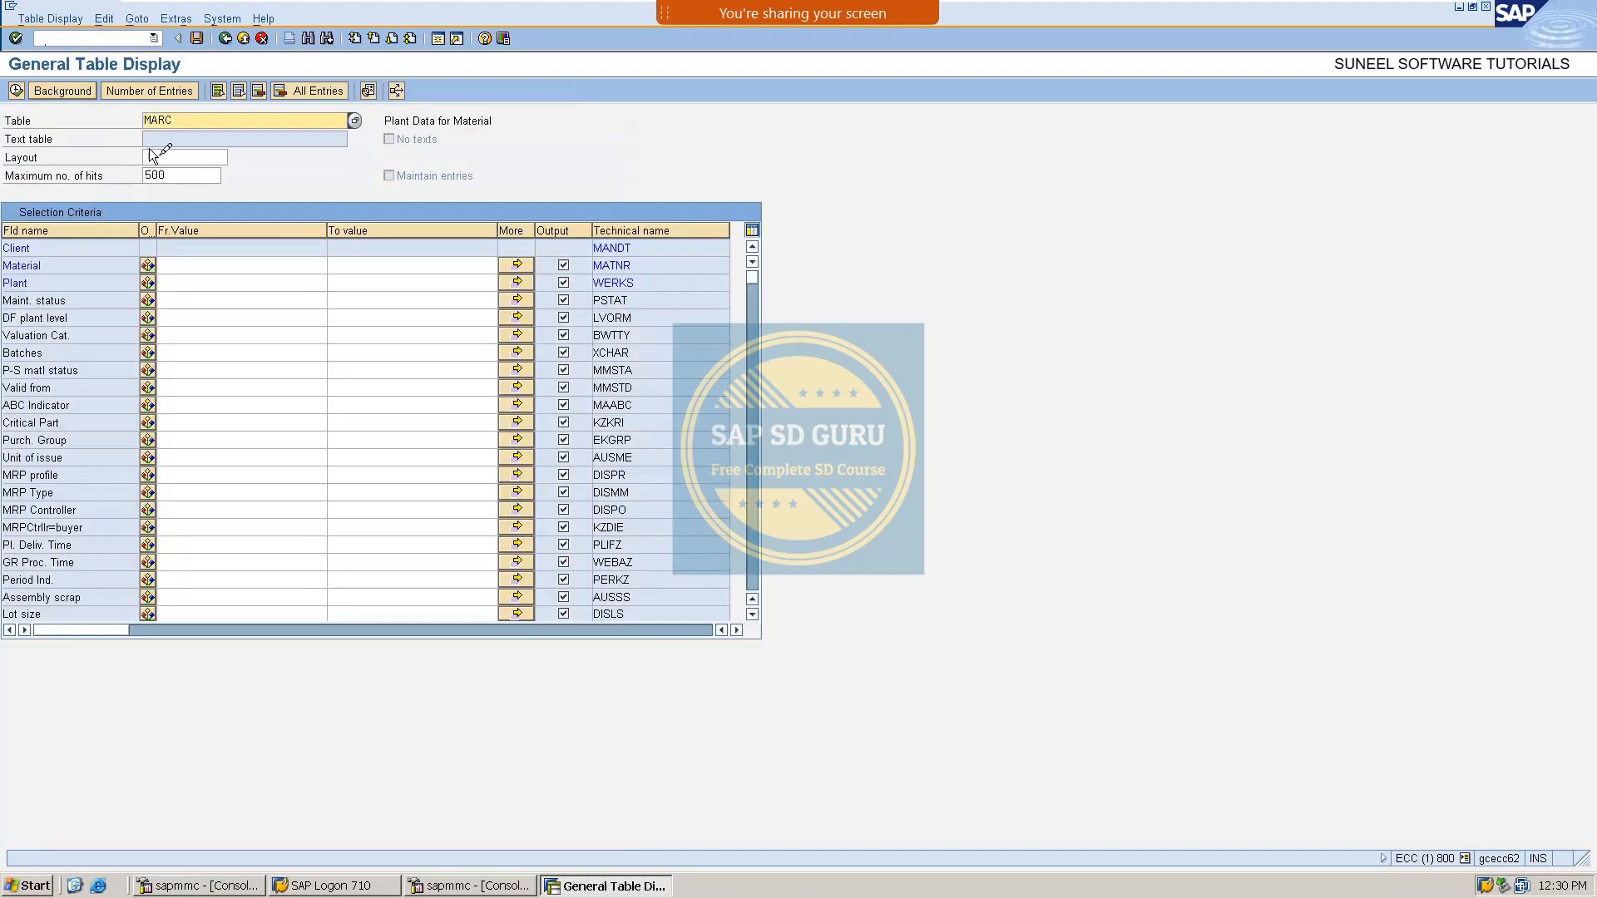
left_click_drag(215, 120, 56, 119)
left_click(173, 282)
type("b100")
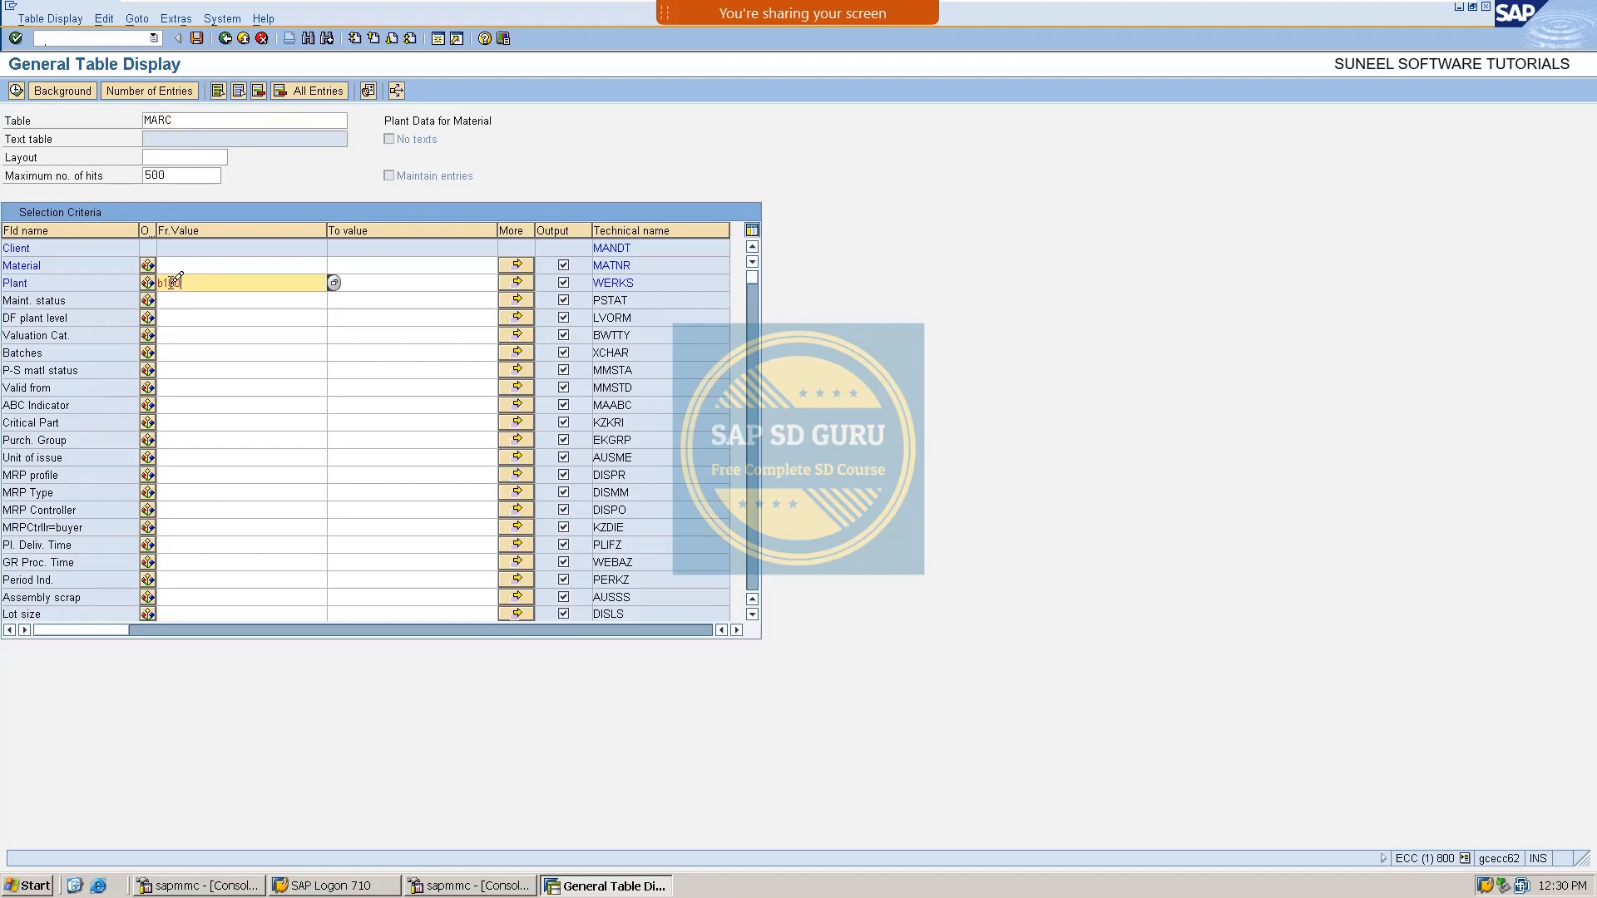
key("Return")
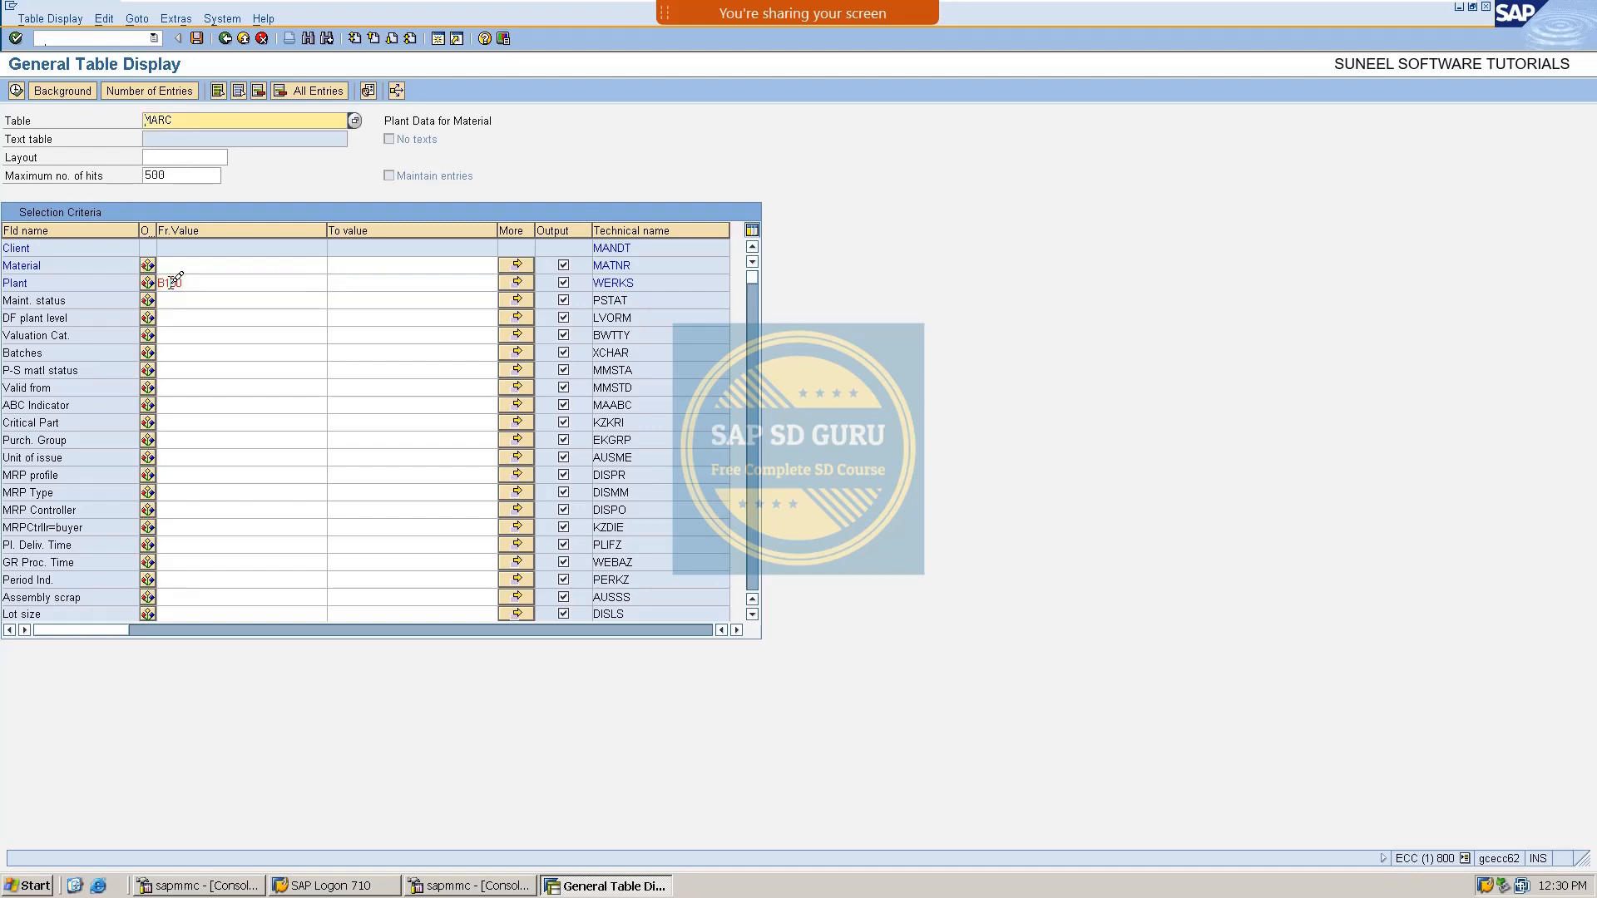
left_click(18, 92)
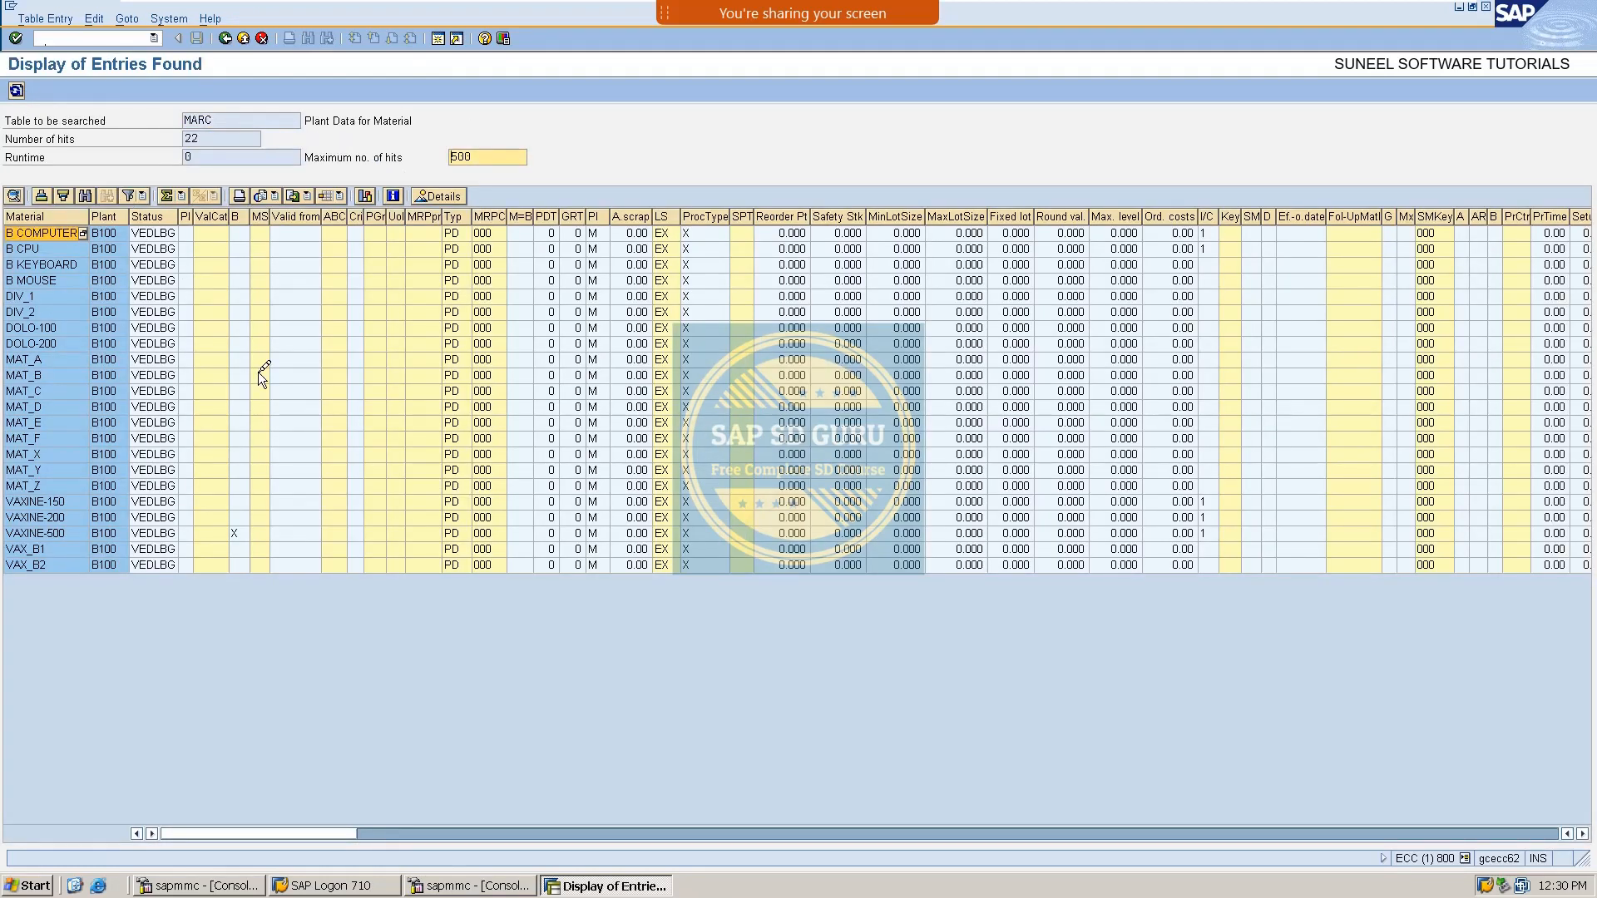
Start annotating, mark the rows from MAT_A to MAT_Y with freehand strokes, and close the annotation.
mouse_move(756, 29)
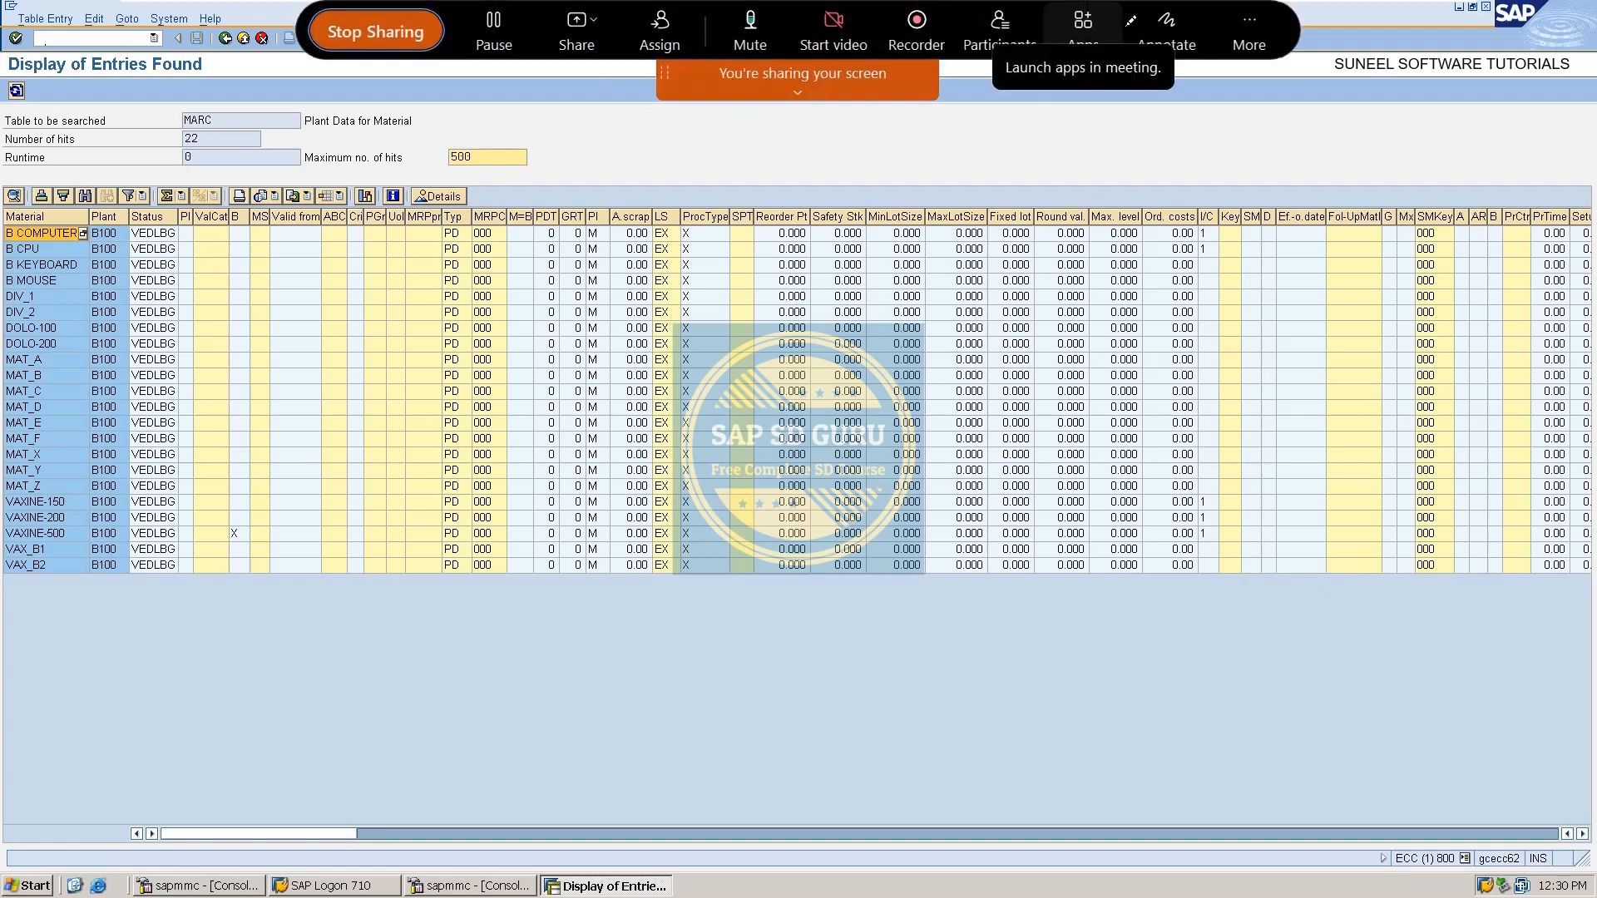
left_click(1166, 29)
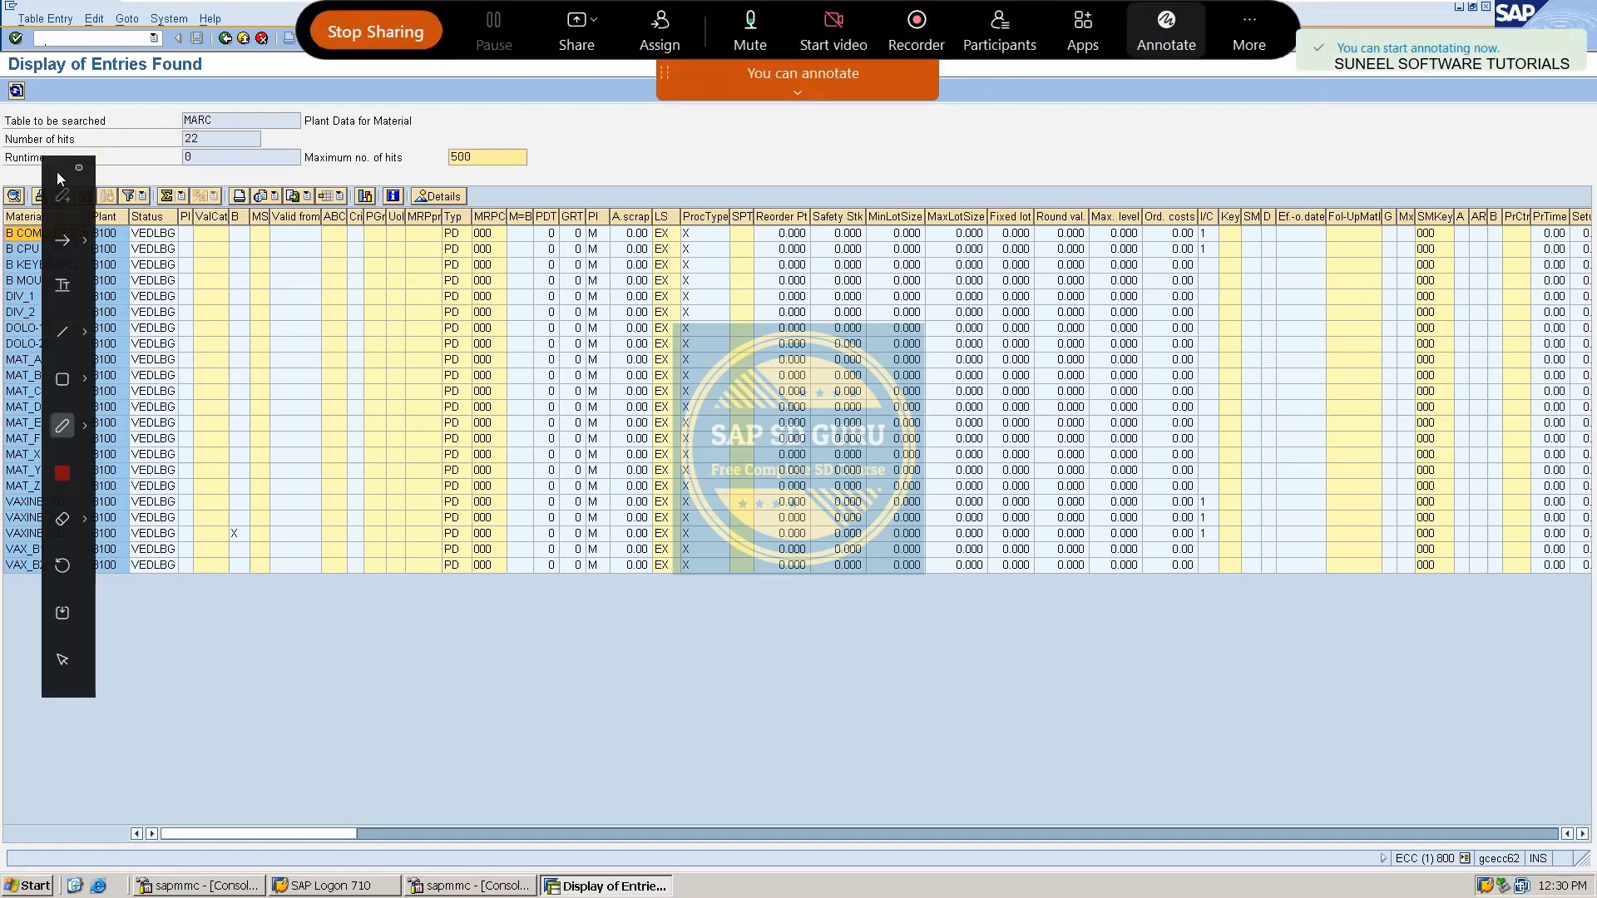
mouse_move(56, 172)
left_mouse_down()
mouse_move(349, 205)
mouse_move(687, 150)
left_mouse_up()
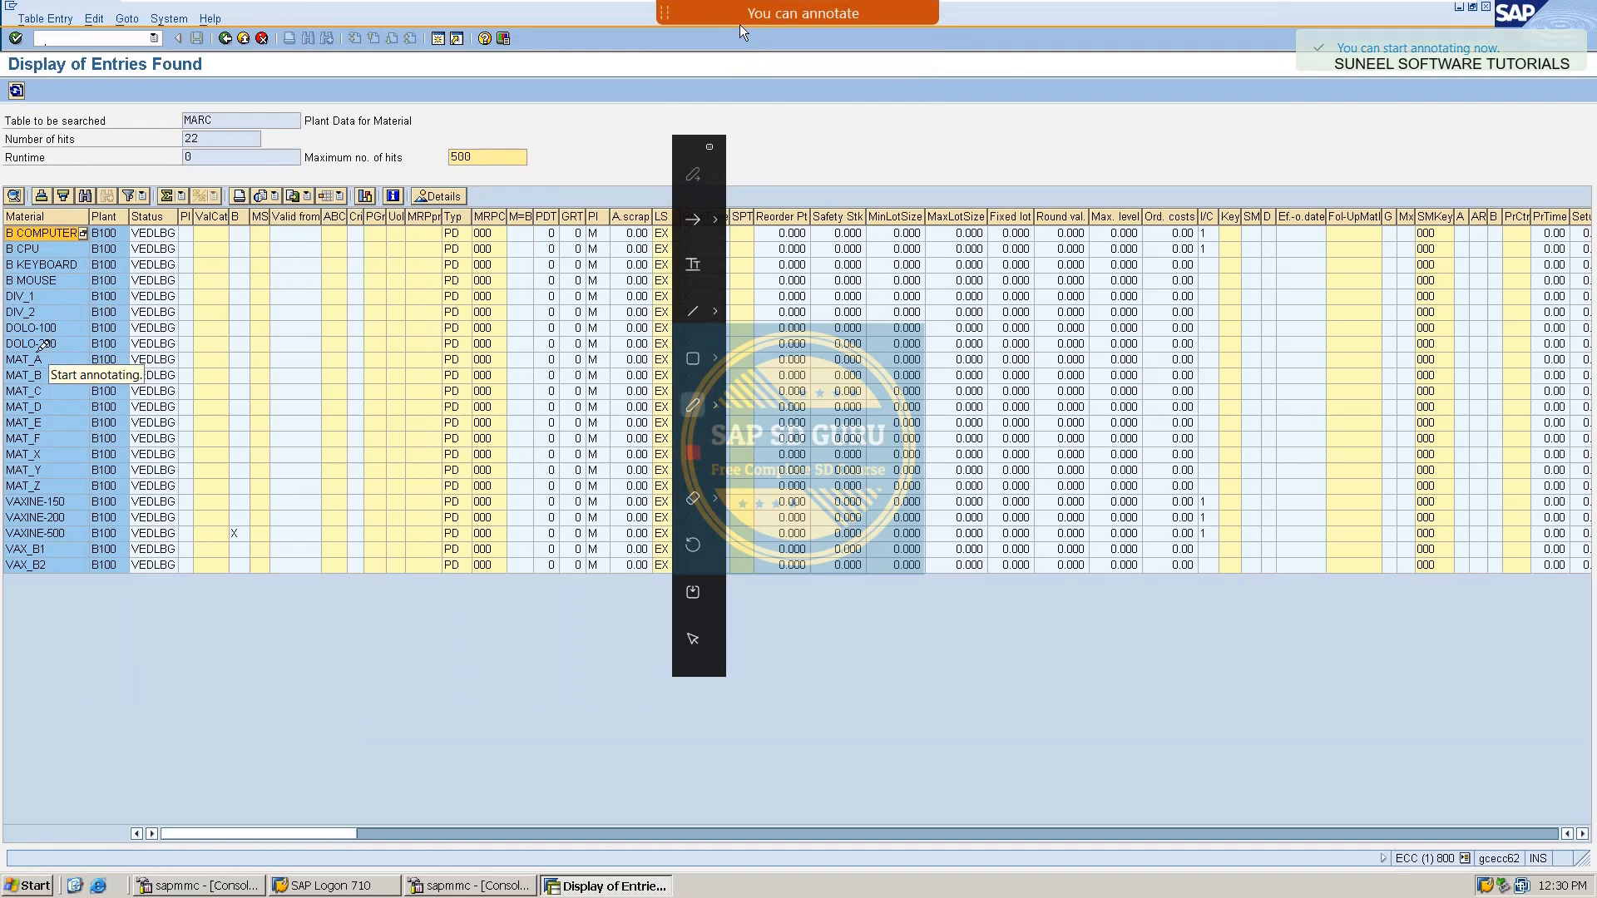
left_click_drag(51, 378, 140, 307)
mouse_move(50, 376)
left_mouse_down()
mouse_move(79, 380)
mouse_move(52, 401)
mouse_move(115, 380)
mouse_move(66, 428)
mouse_move(220, 346)
left_mouse_up()
mouse_move(70, 425)
left_mouse_down()
mouse_move(54, 441)
mouse_move(214, 283)
left_mouse_up()
left_click_drag(75, 458, 225, 362)
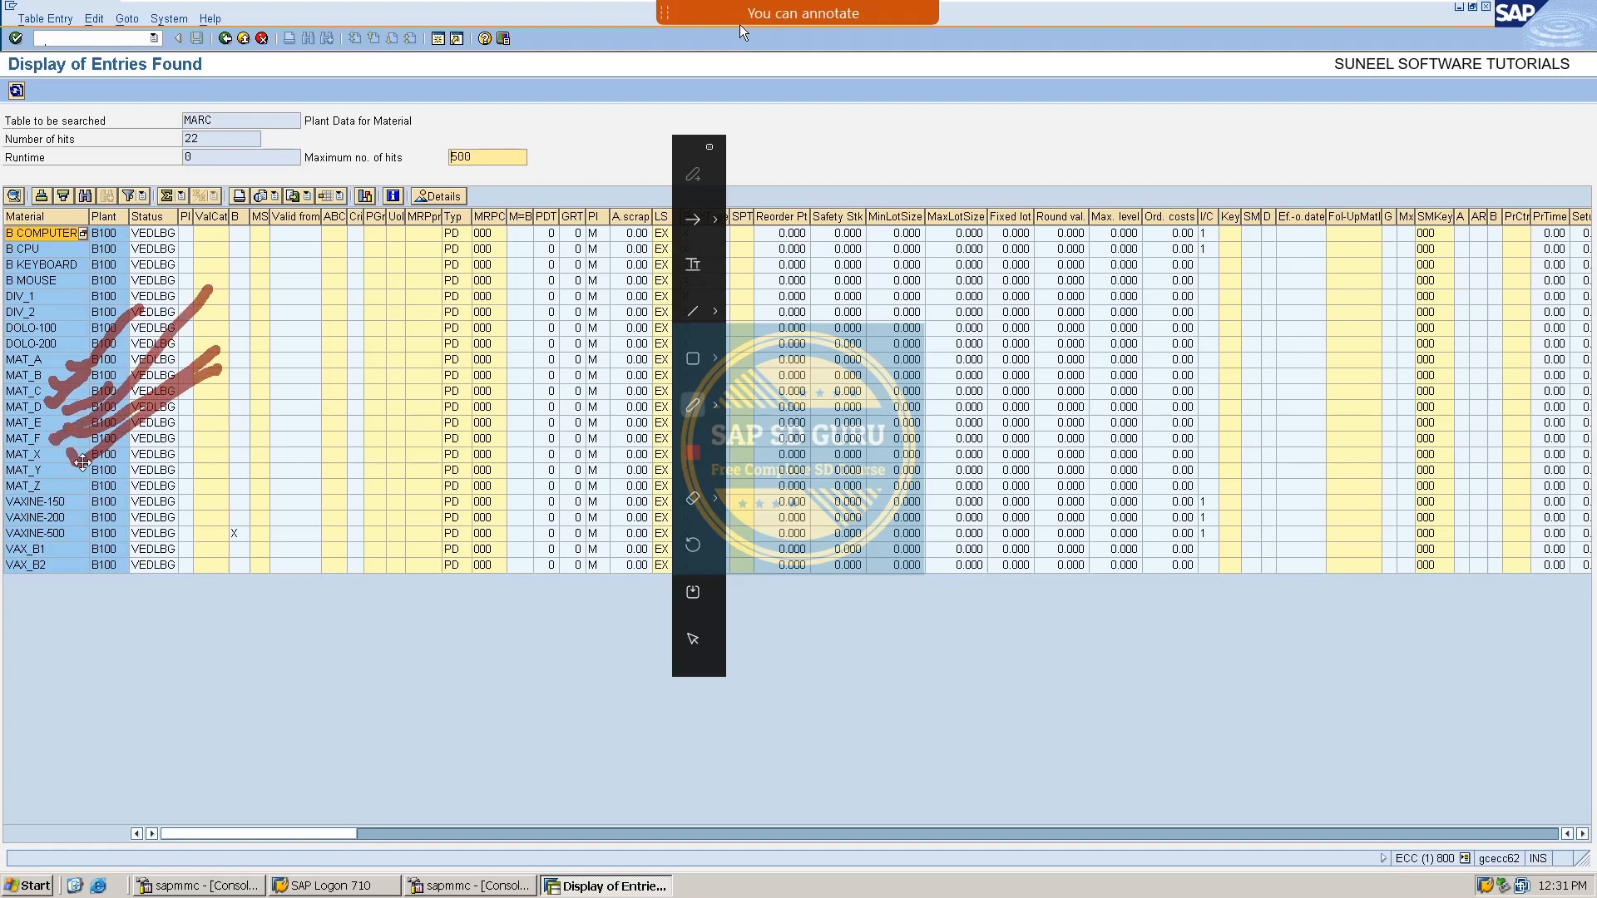
left_click_drag(69, 456, 346, 333)
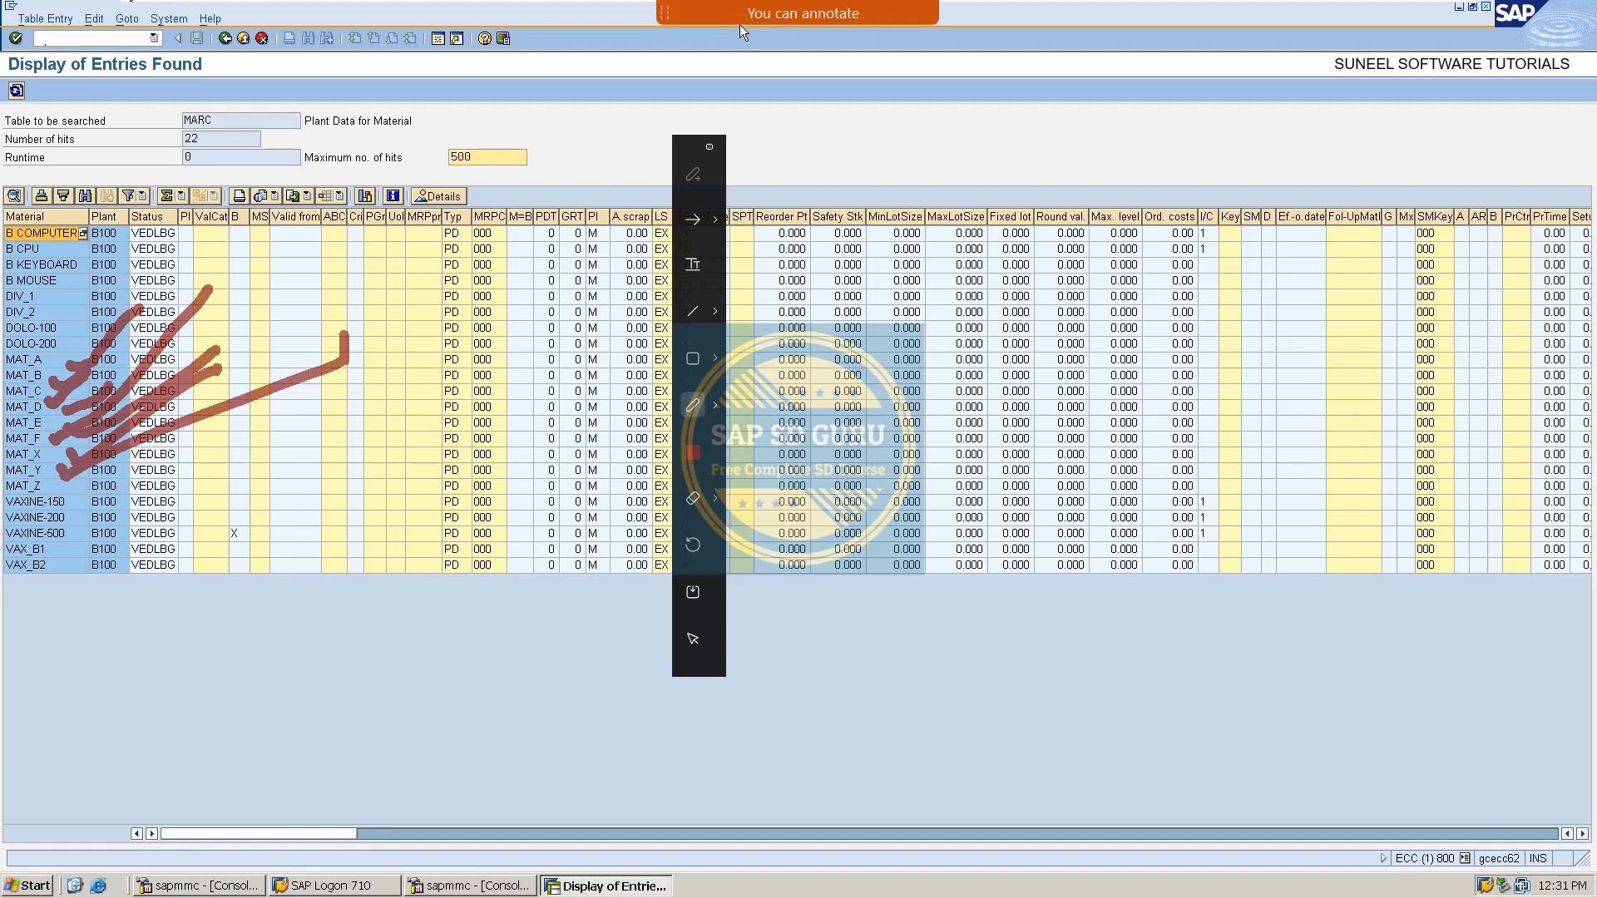
left_click(740, 23)
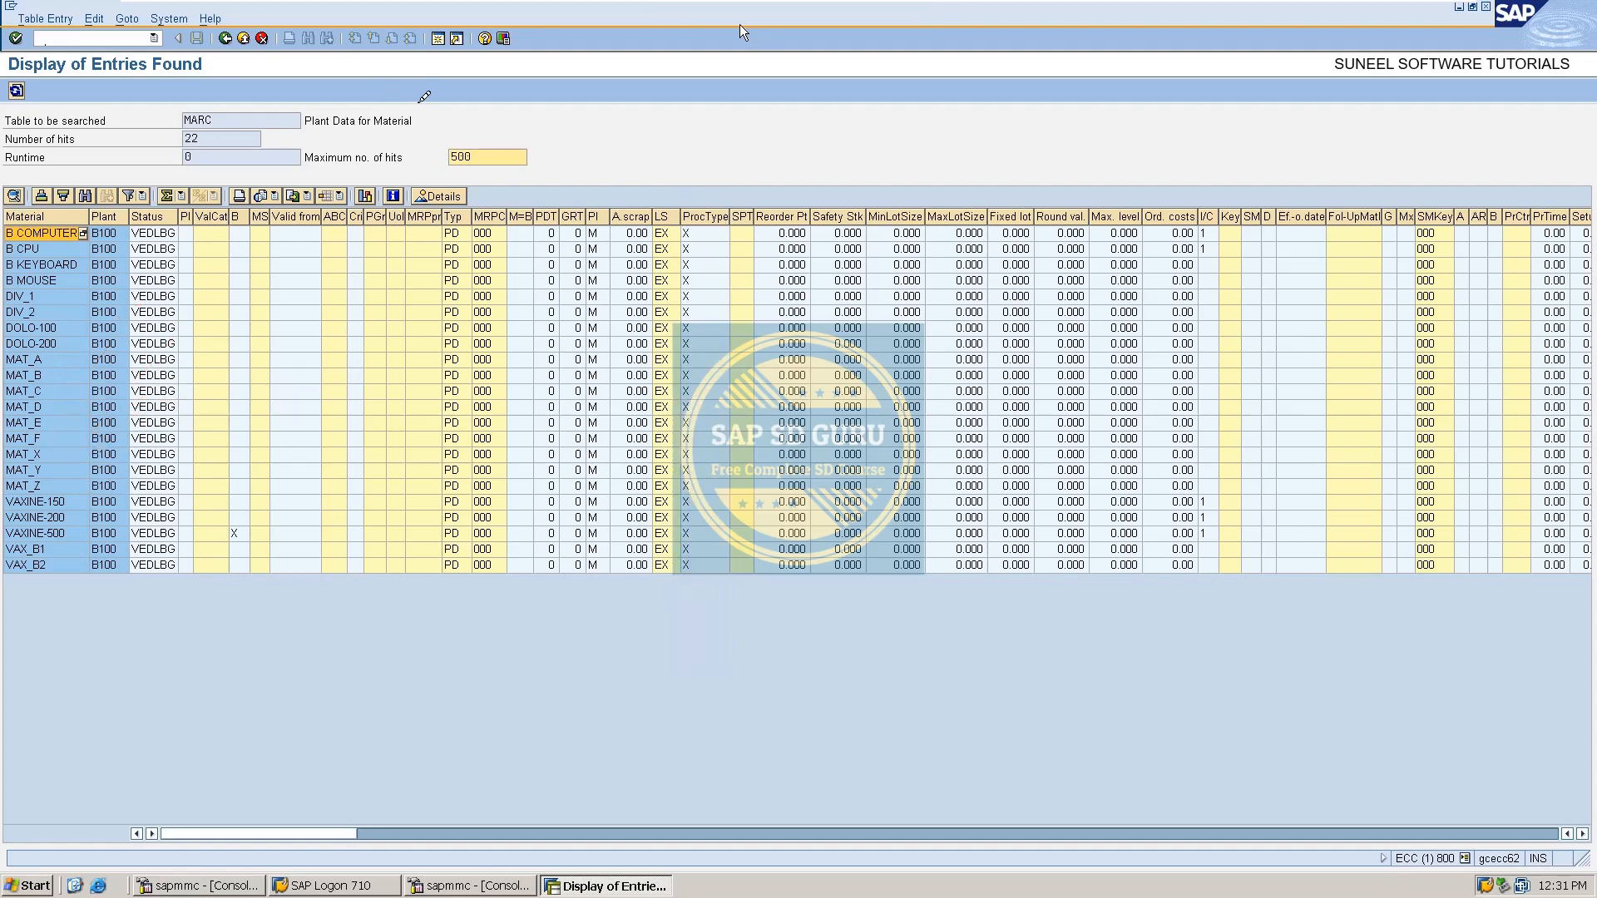
Return to SAP Easy Access, start a fresh annotation, and handwrite "1)" with a line leading to "MM01".
left_click(233, 40)
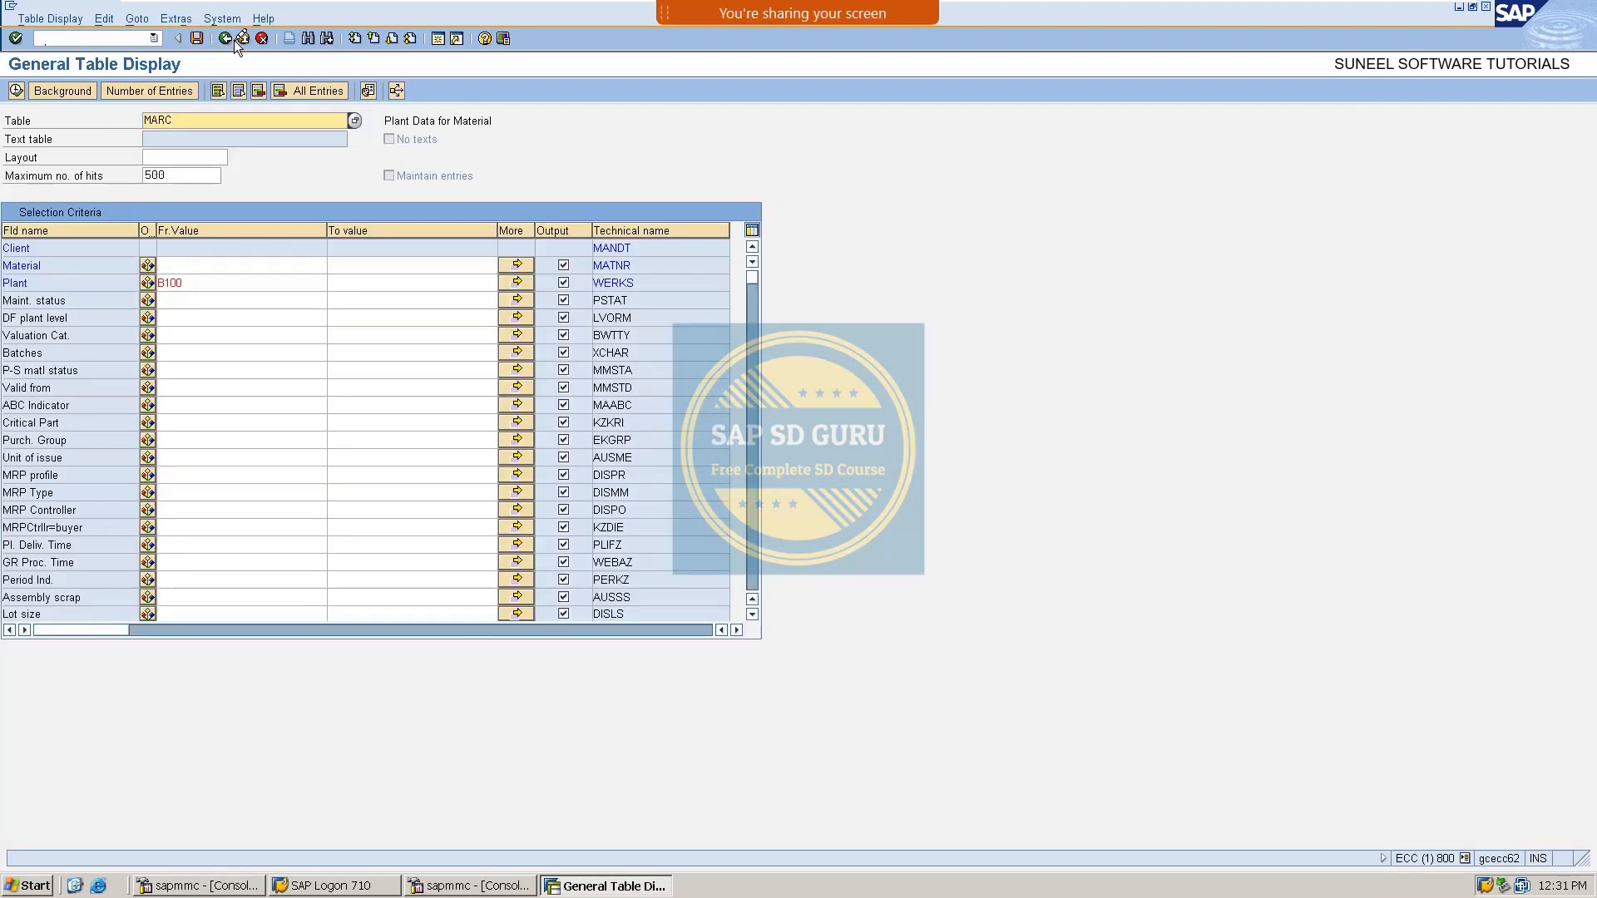
left_click(237, 38)
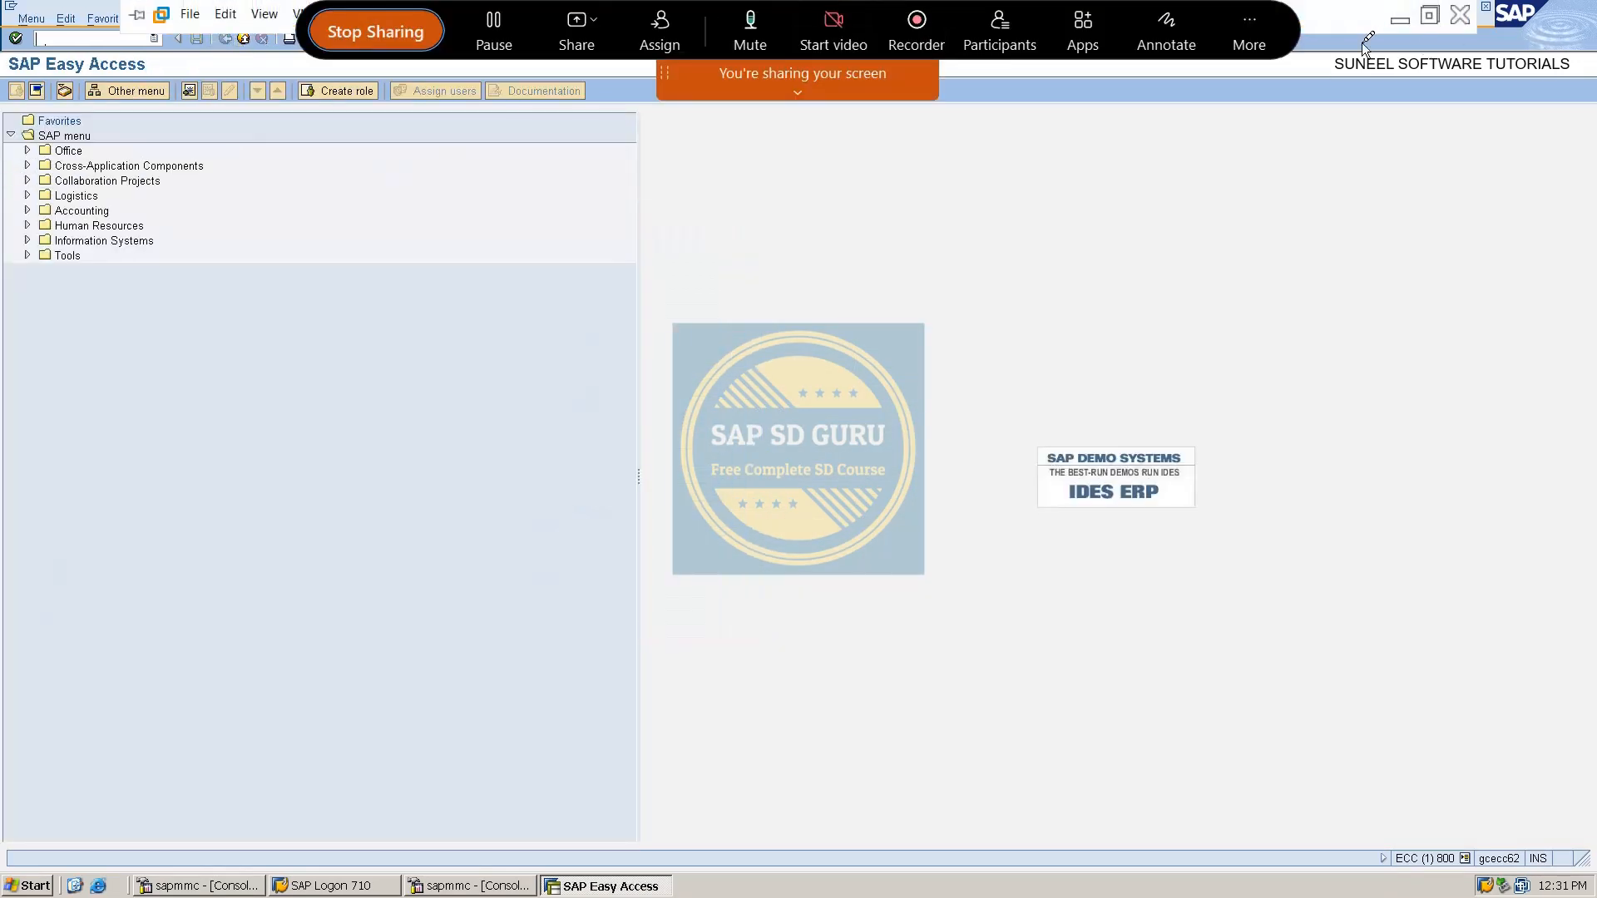
left_click(1166, 32)
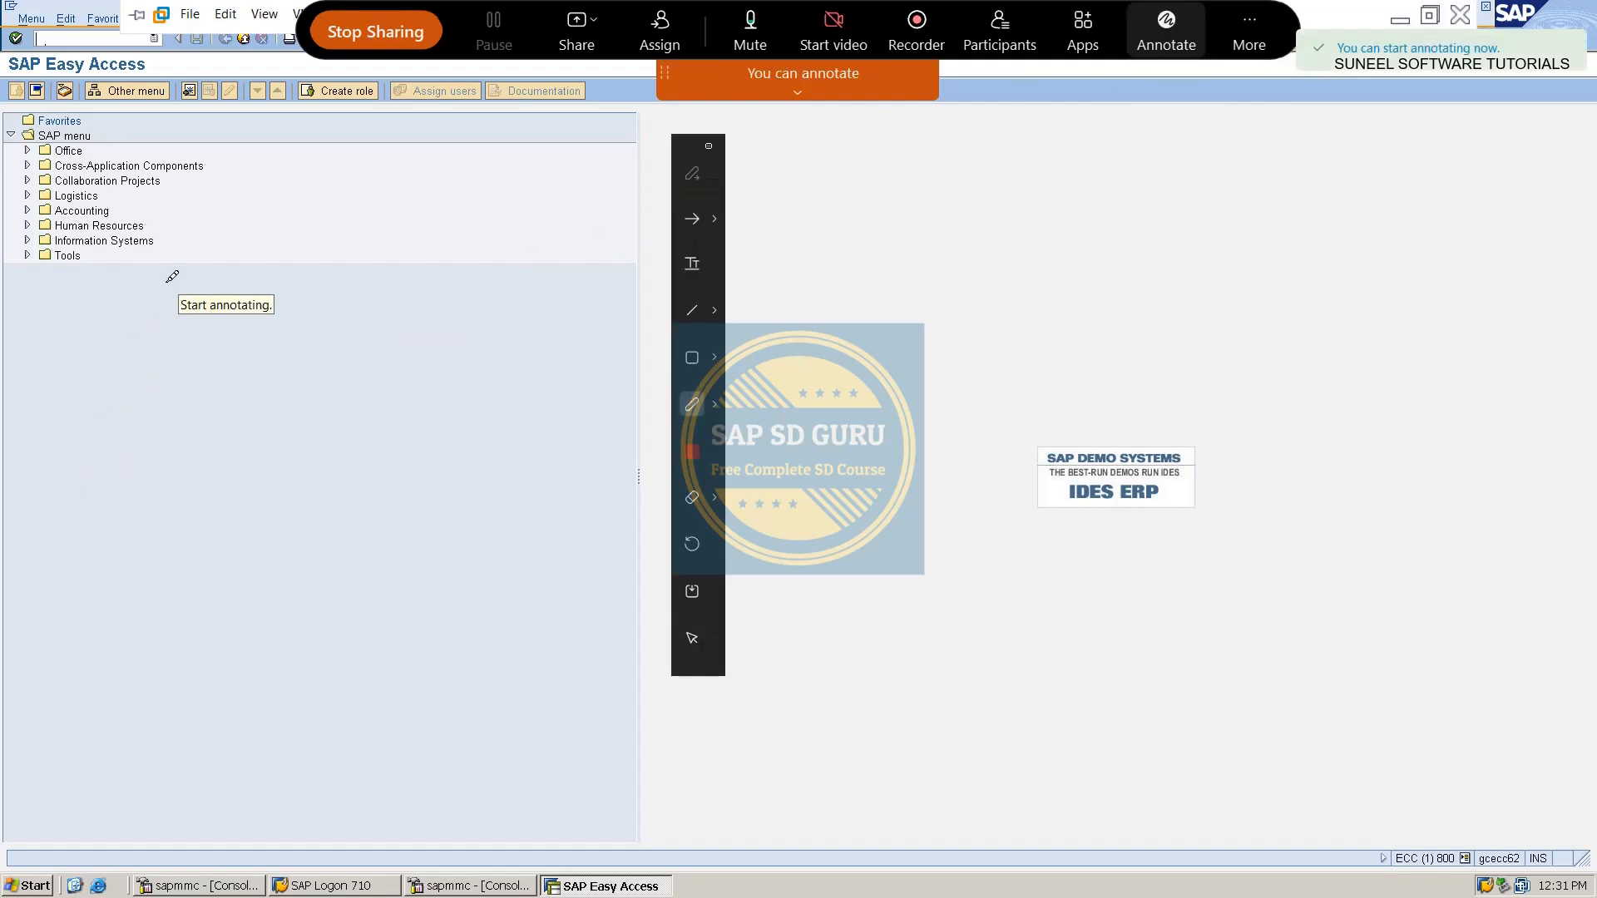
mouse_move(706, 148)
left_mouse_down()
mouse_move(721, 166)
mouse_move(1546, 220)
left_mouse_up()
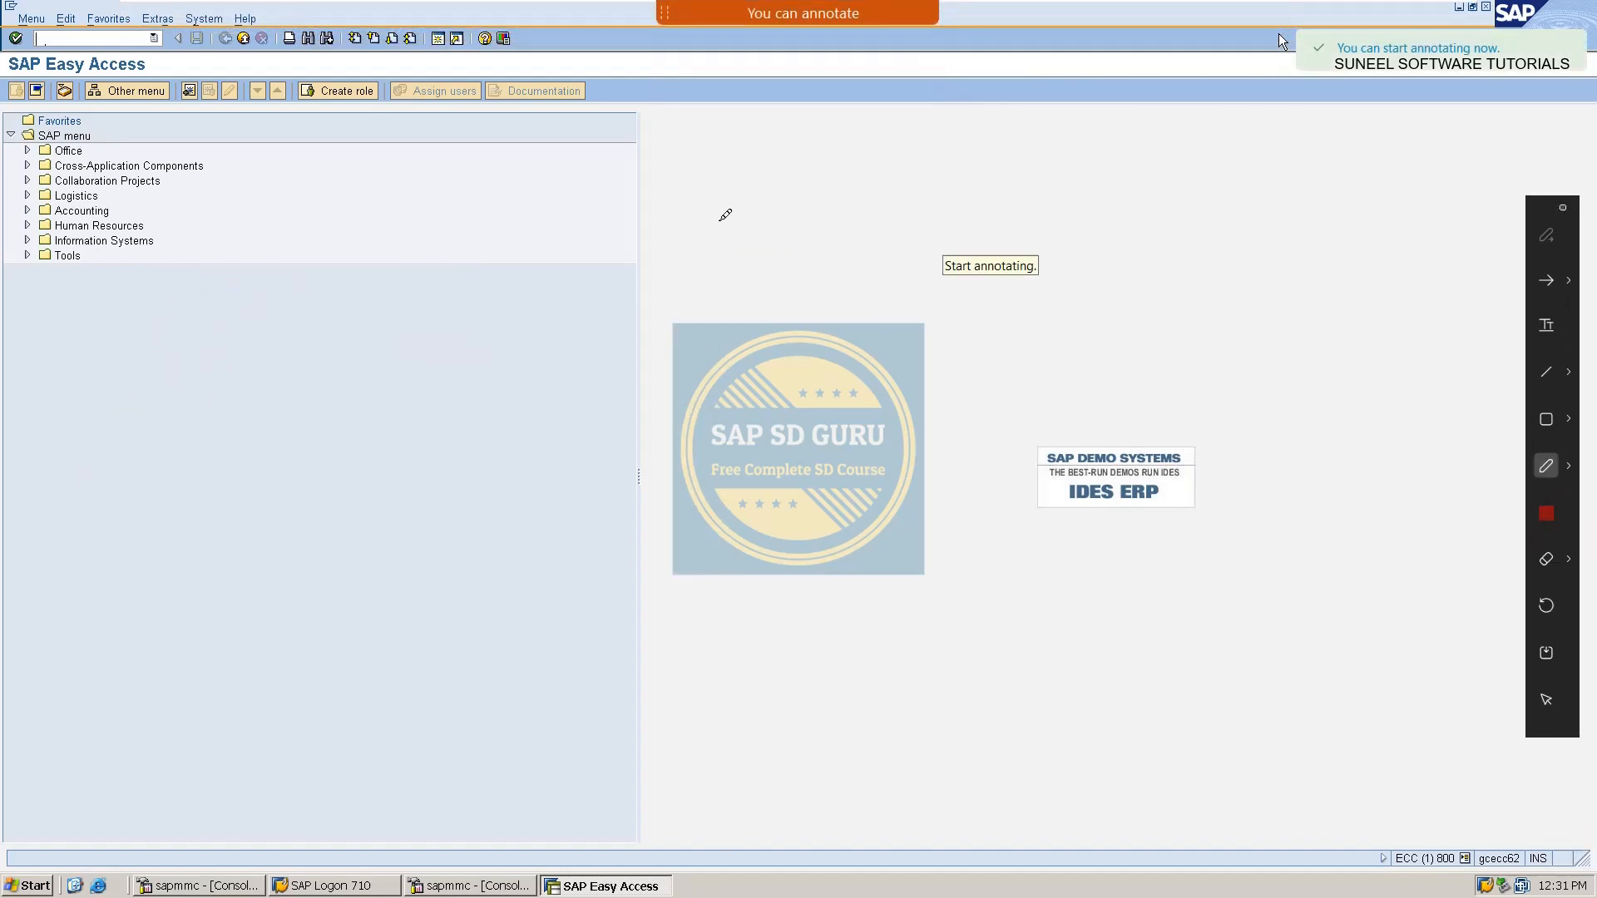
mouse_move(341, 178)
left_mouse_down()
mouse_move(380, 226)
mouse_move(333, 295)
left_mouse_up()
mouse_move(410, 217)
left_mouse_down()
mouse_move(649, 198)
mouse_move(724, 155)
mouse_move(791, 178)
mouse_move(813, 157)
mouse_move(847, 187)
left_mouse_up()
mouse_move(879, 130)
left_mouse_down()
mouse_move(883, 117)
mouse_move(938, 165)
left_mouse_up()
Handwrite "2) Prices" as the second setup step below the MM01 line.
left_click_drag(342, 339, 388, 400)
mouse_move(372, 302)
left_mouse_down()
mouse_move(413, 408)
mouse_move(387, 441)
left_mouse_up()
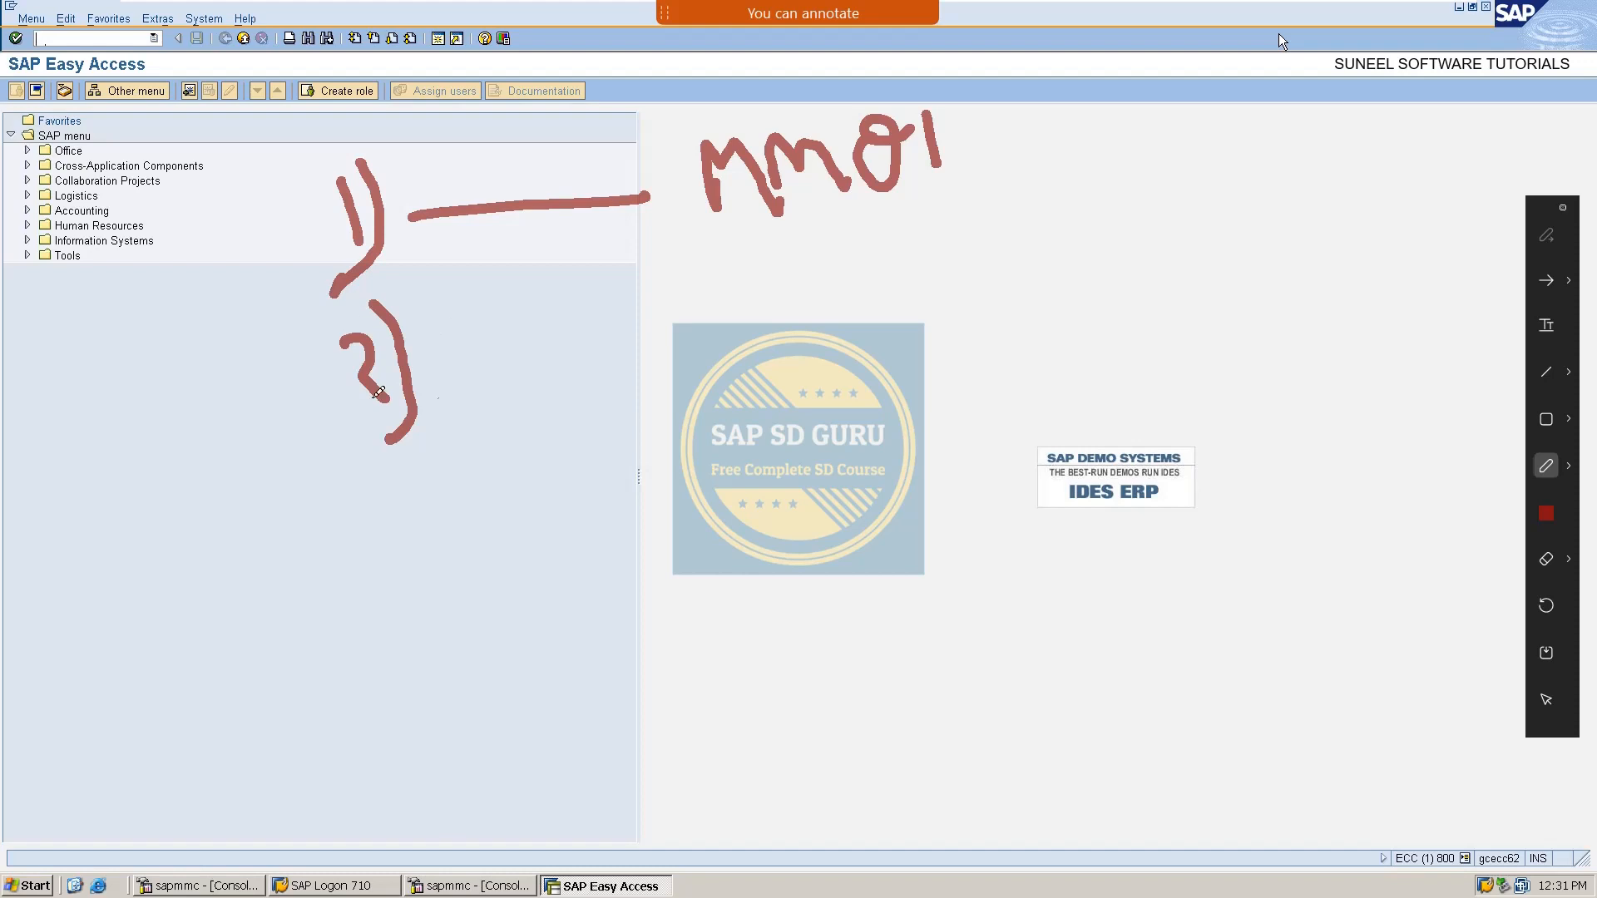
mouse_move(476, 333)
left_mouse_down()
mouse_move(495, 387)
mouse_move(471, 315)
mouse_move(477, 351)
mouse_move(545, 388)
left_mouse_up()
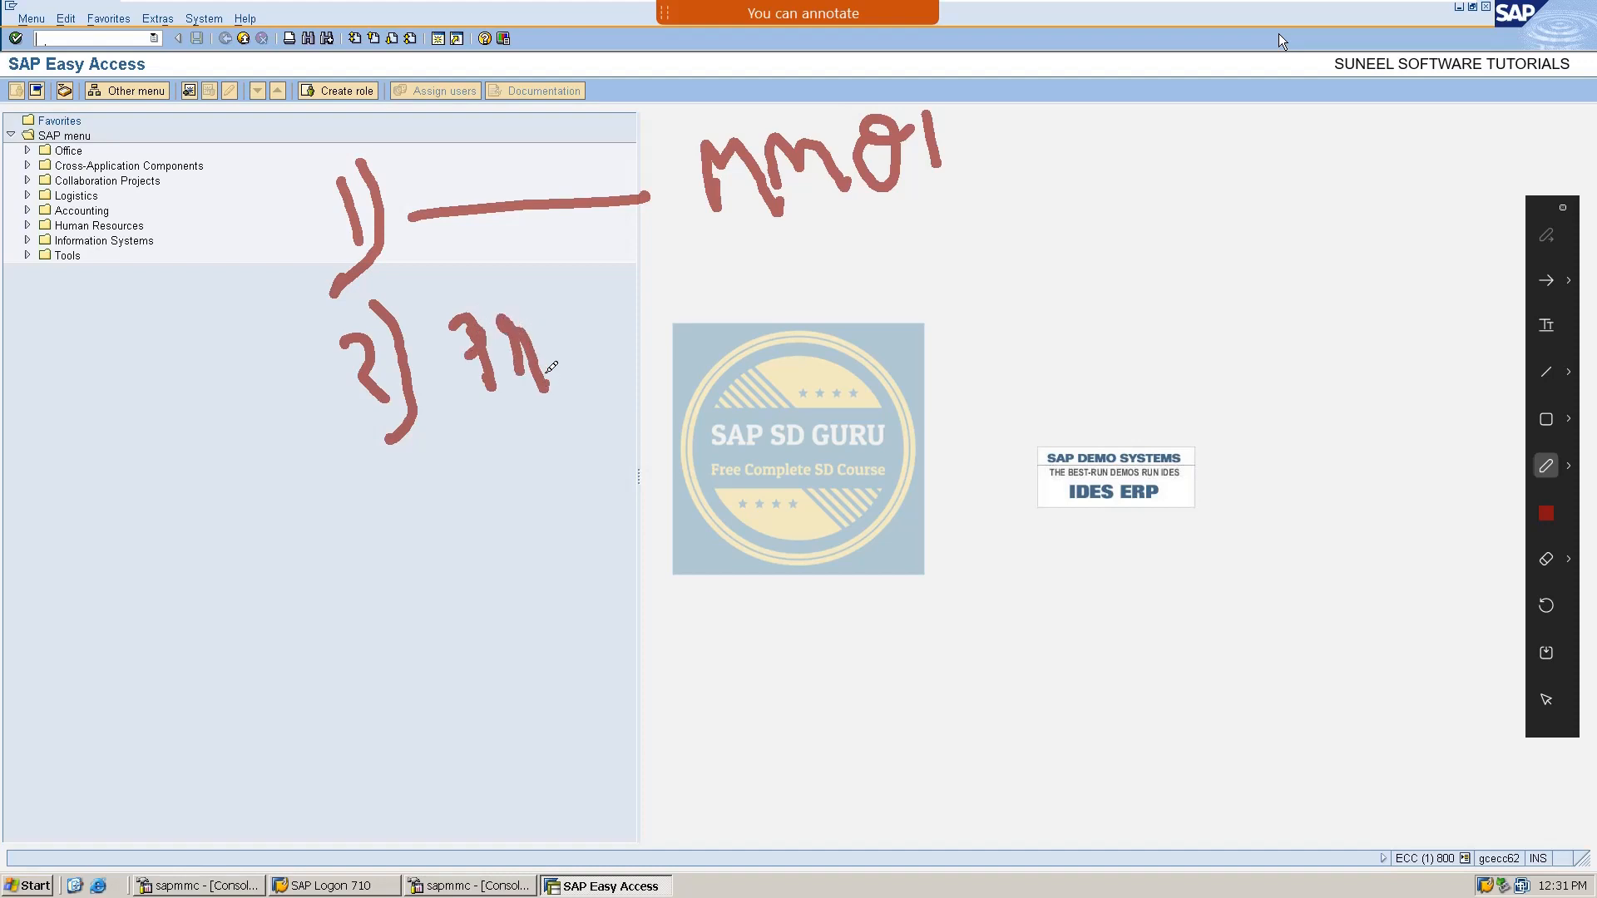
mouse_move(555, 333)
left_mouse_down()
mouse_move(561, 374)
mouse_move(649, 323)
mouse_move(703, 354)
left_mouse_up()
left_click(549, 323)
left_click_drag(694, 292, 700, 362)
left_click_drag(615, 325, 611, 341)
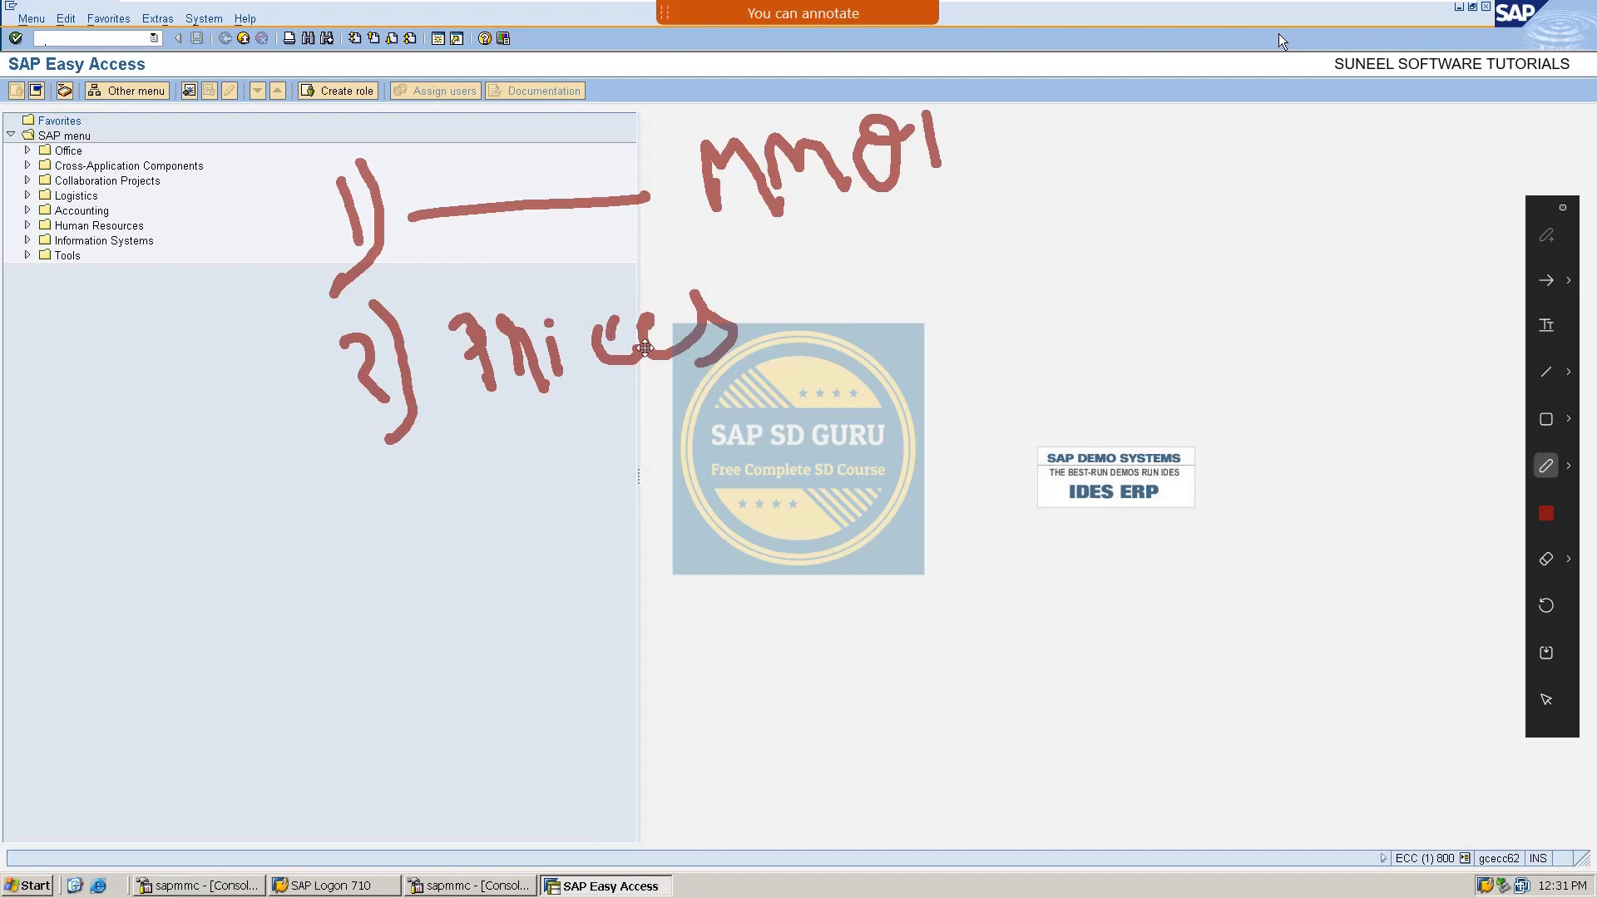
Draw a line from "Prices" to a handwritten "VK11", underline it twice, and clear the annotations.
mouse_move(807, 320)
left_mouse_down()
mouse_move(1179, 240)
mouse_move(1229, 162)
mouse_move(1274, 250)
left_mouse_up()
mouse_move(1279, 166)
left_mouse_down()
mouse_move(1267, 203)
mouse_move(1296, 227)
mouse_move(1330, 223)
left_mouse_up()
left_click_drag(1339, 151, 1358, 222)
mouse_move(1202, 308)
left_mouse_down()
mouse_move(1352, 262)
mouse_move(1381, 277)
left_mouse_up()
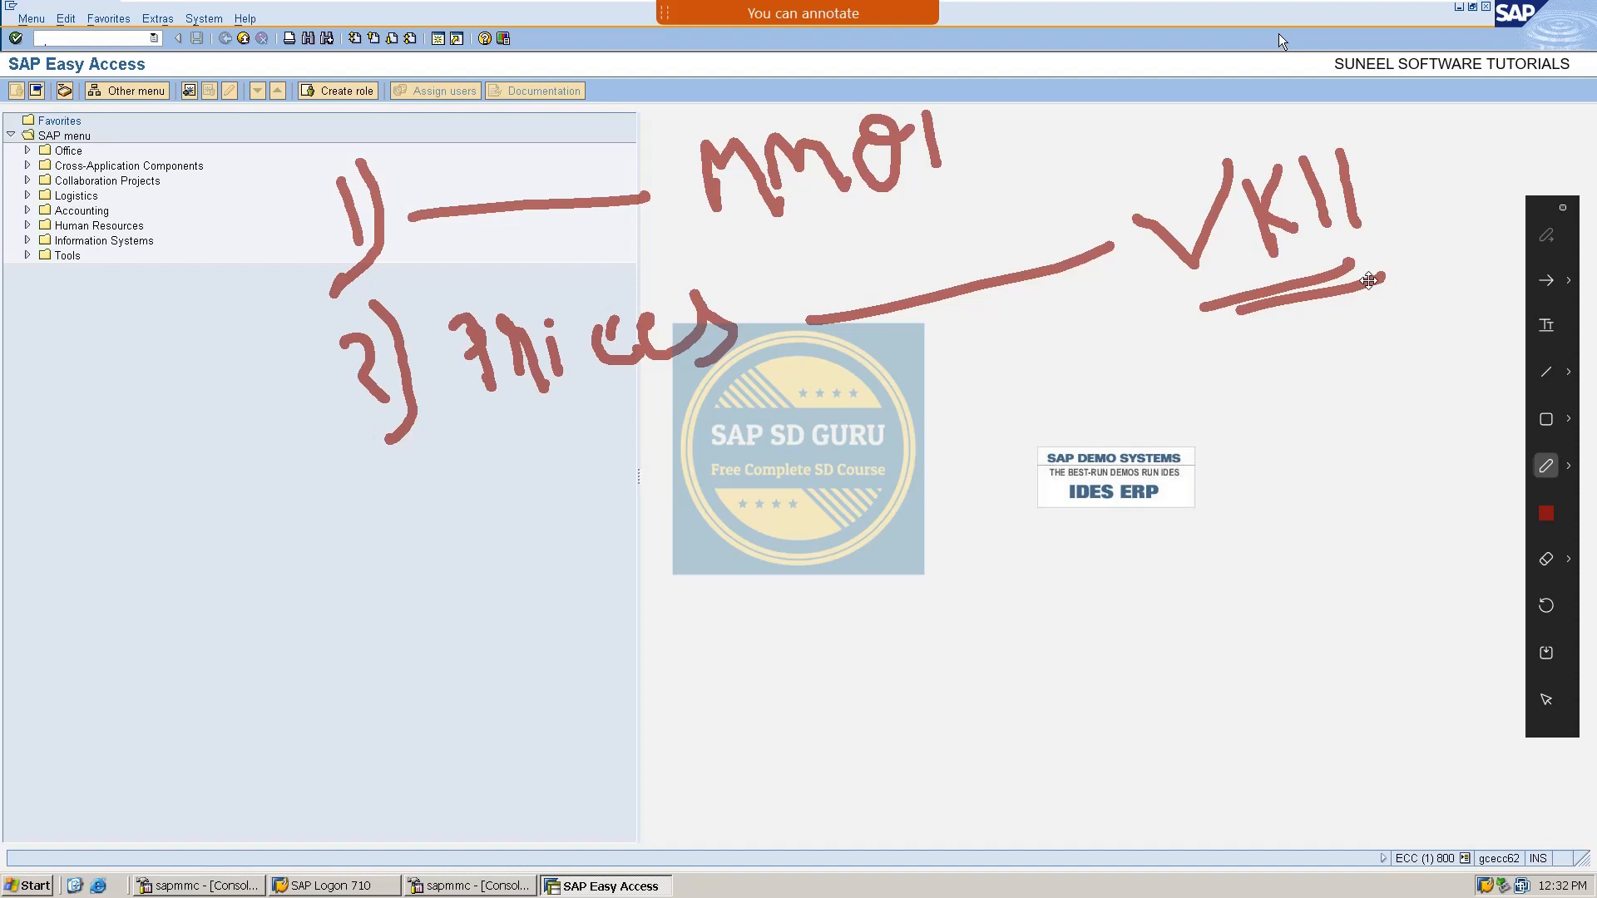
key("Escape")
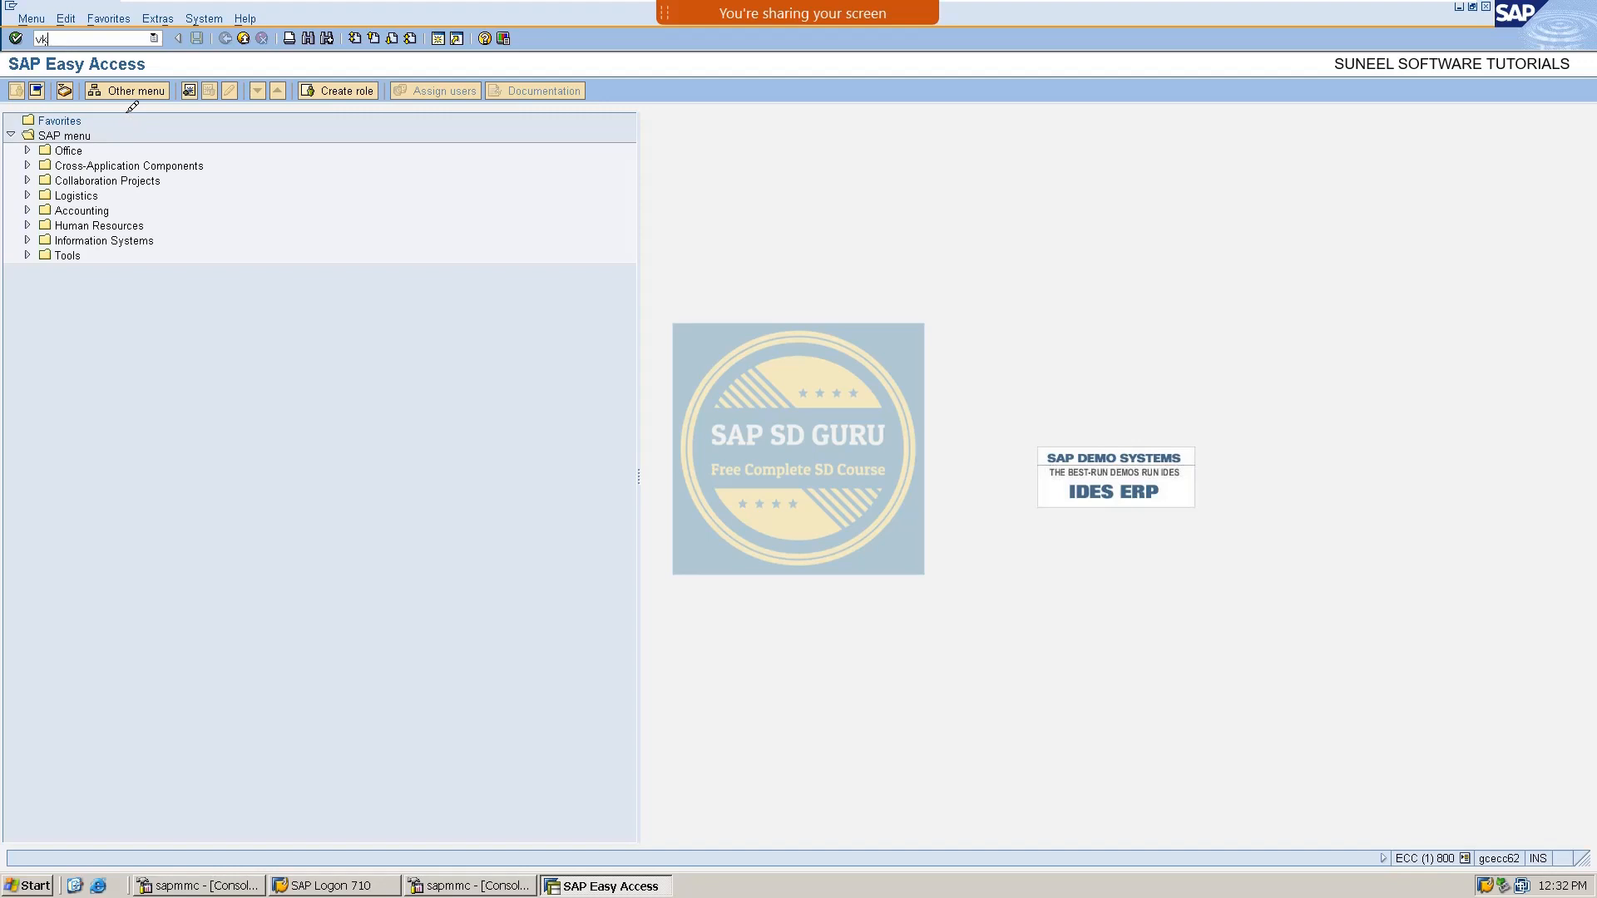
Run VK11 and open fast entry for condition type BR00 with the sales org./customer/material key combination.
key("Return")
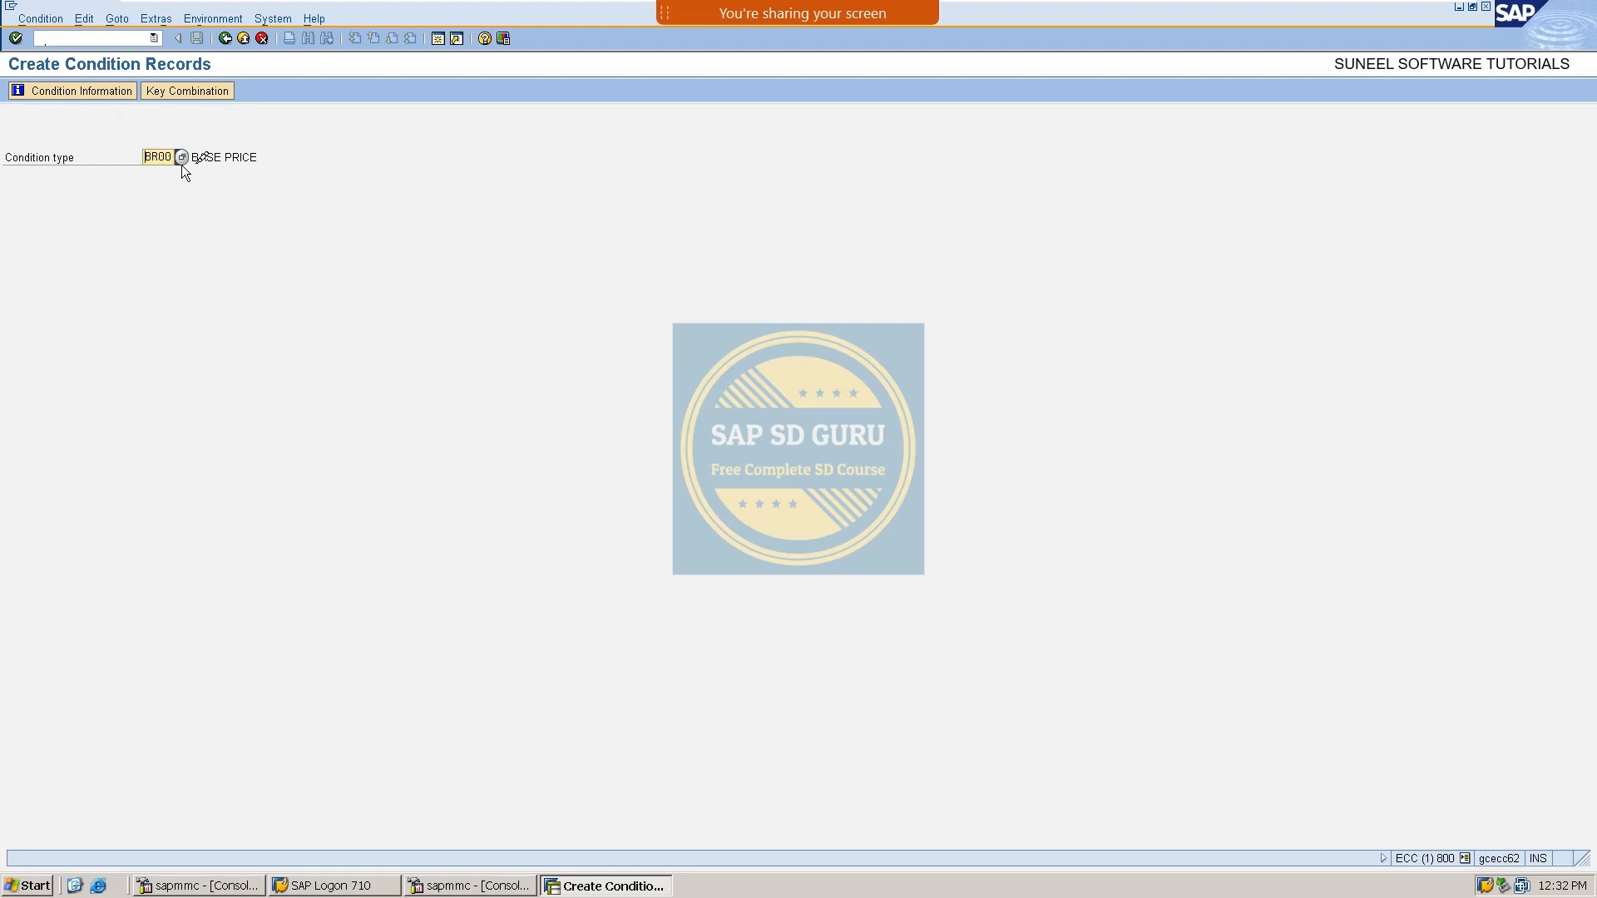
double_click(158, 158)
key("Return")
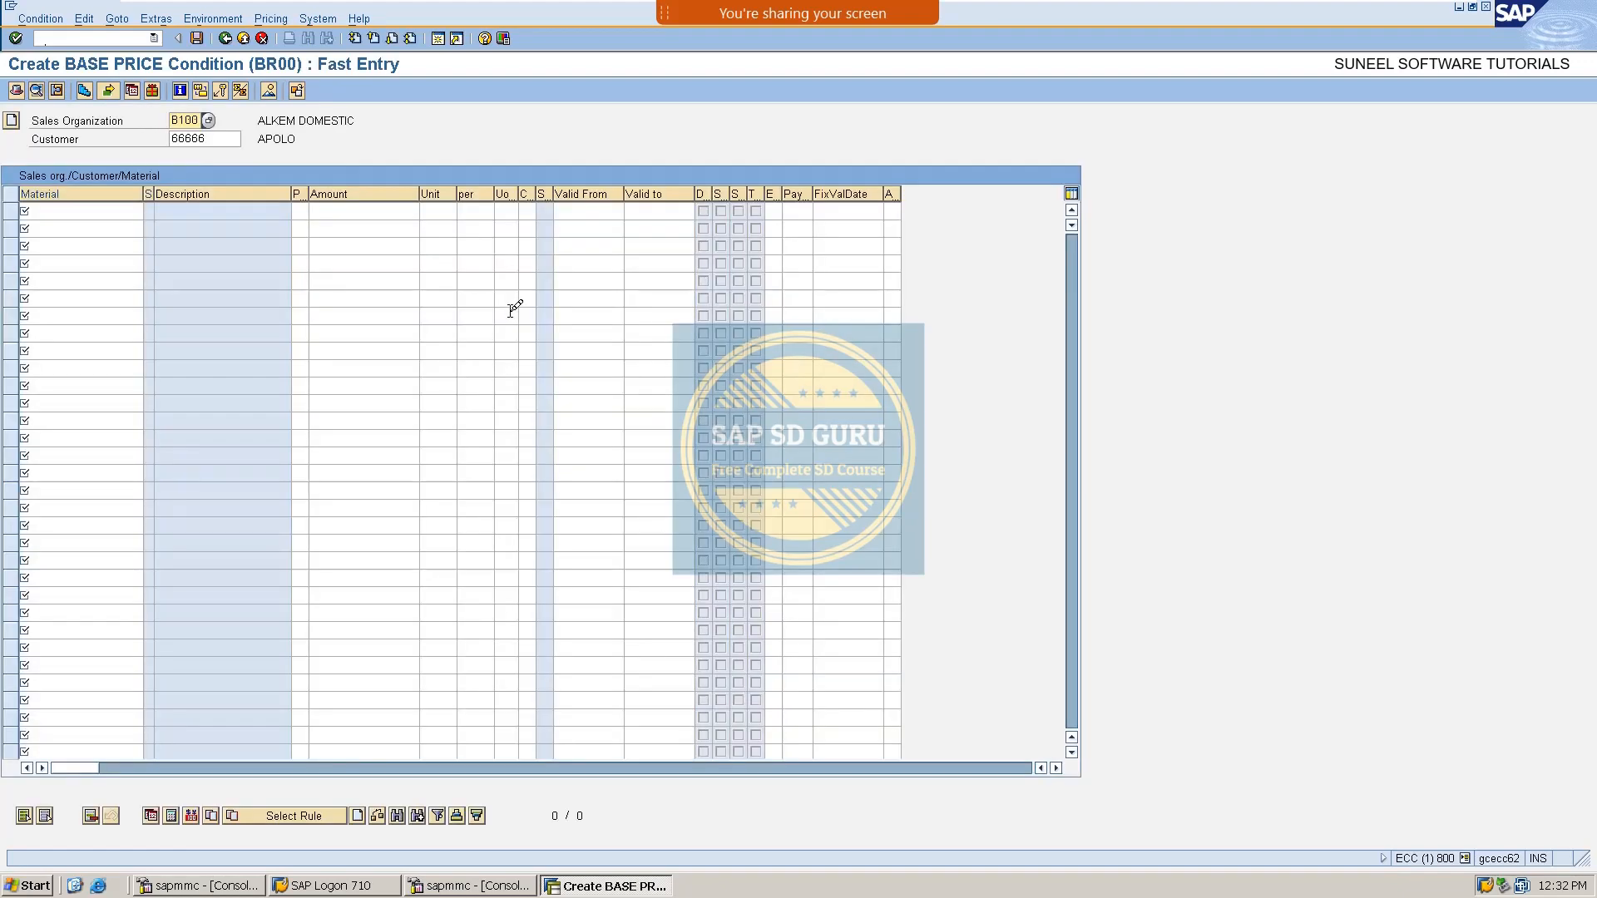
Enter material MAT_A with an amount of 100 in the base price condition's first row.
left_click(128, 213)
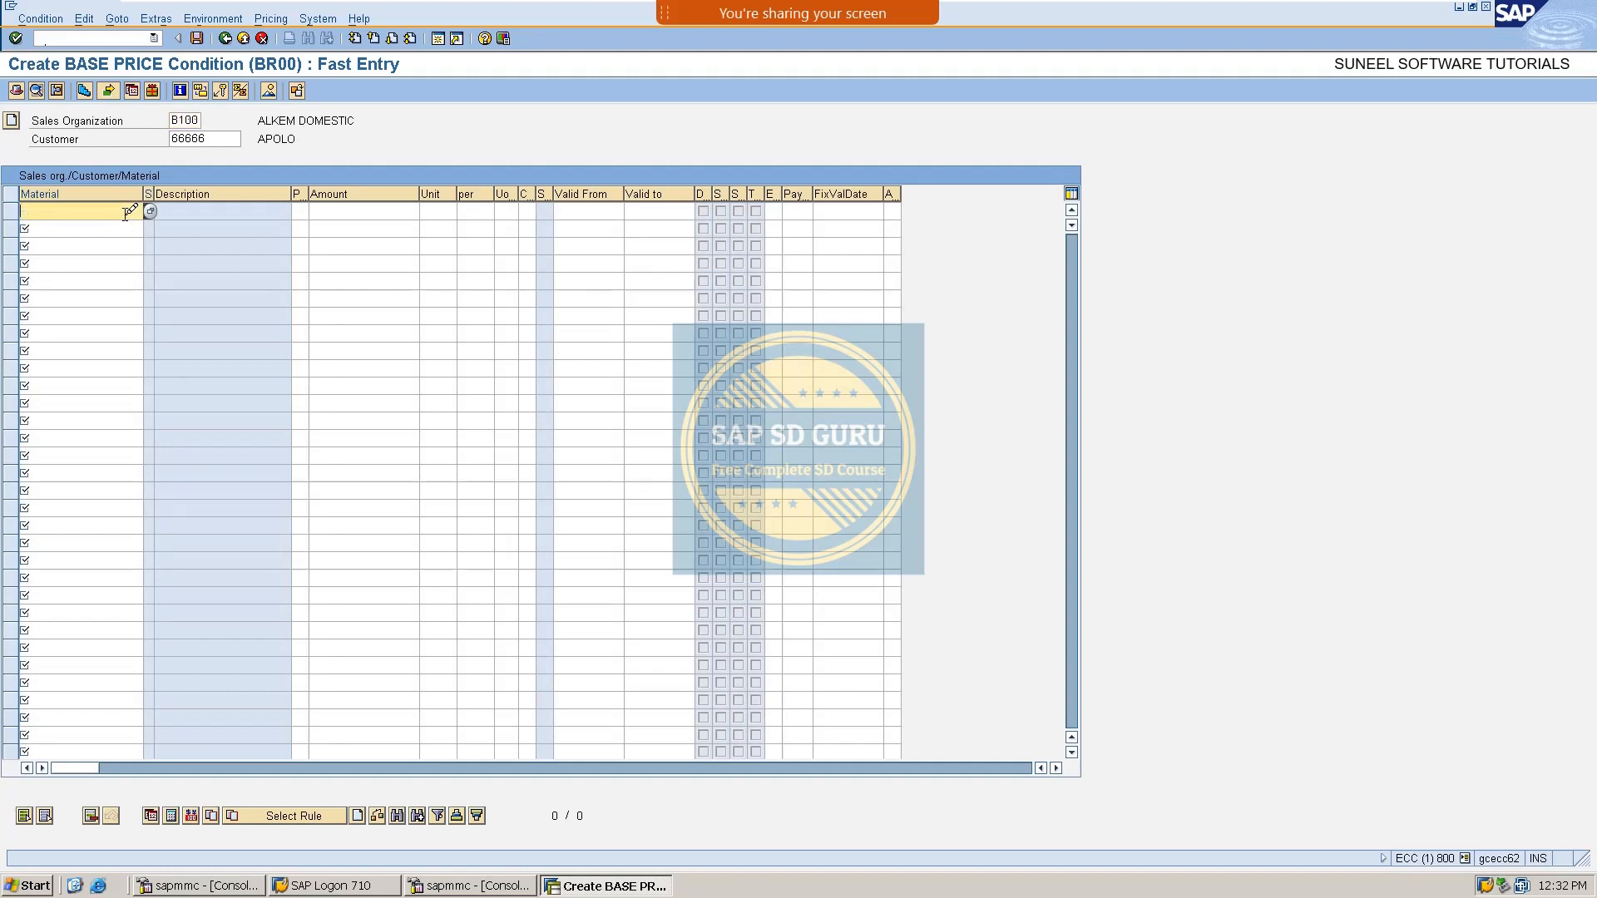
left_click(126, 213)
key("Down")
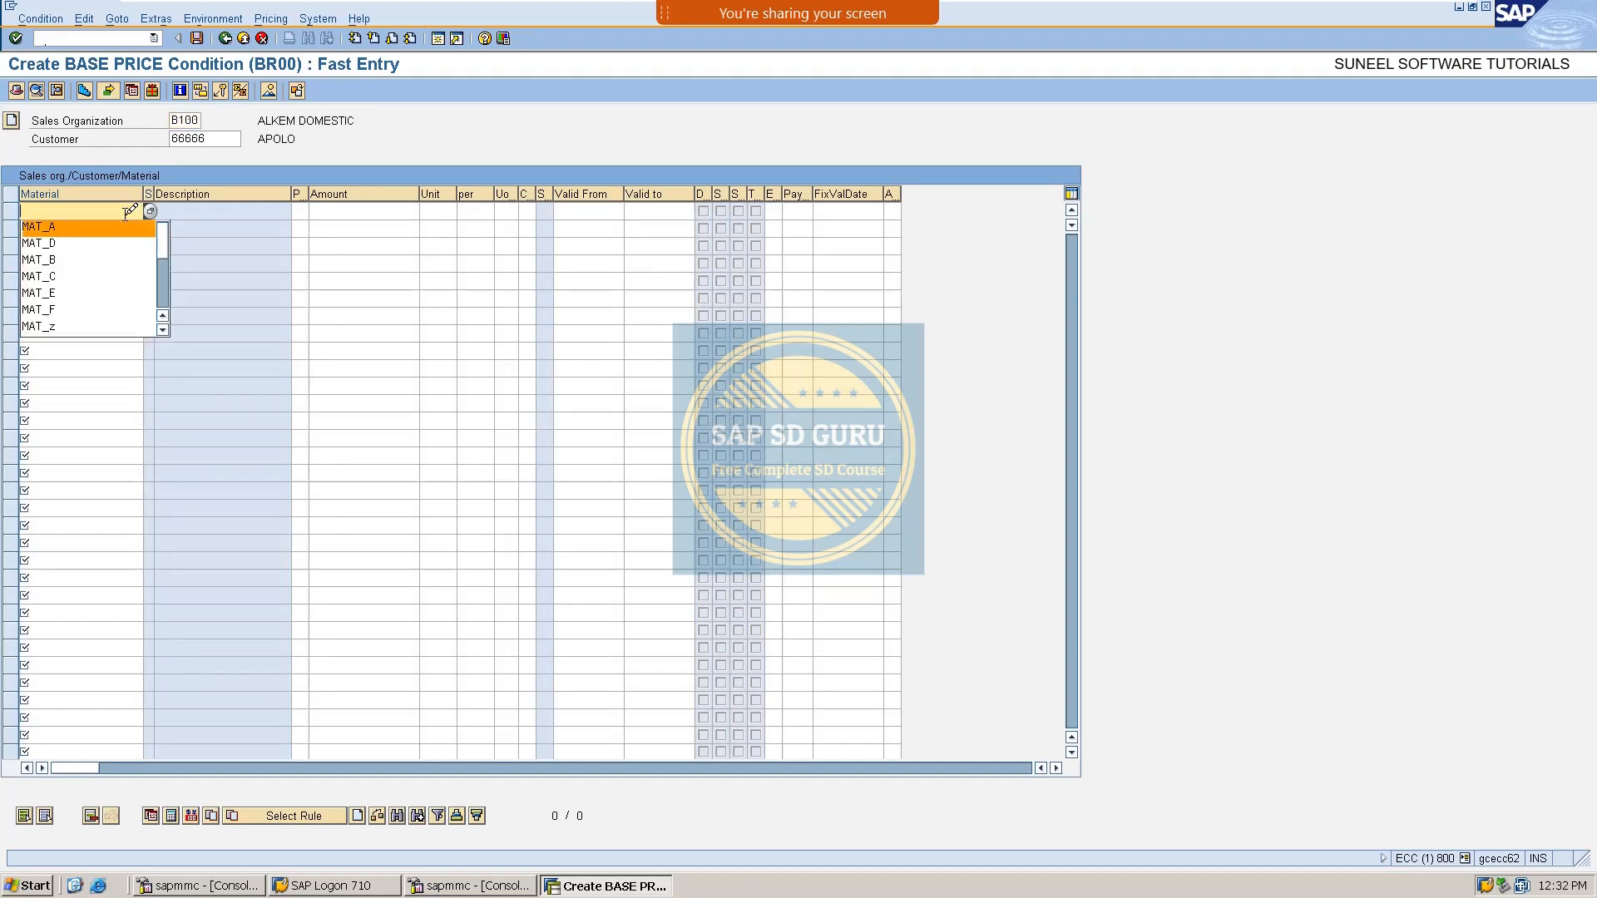
key("Return")
key("Tab")
key("Tab")
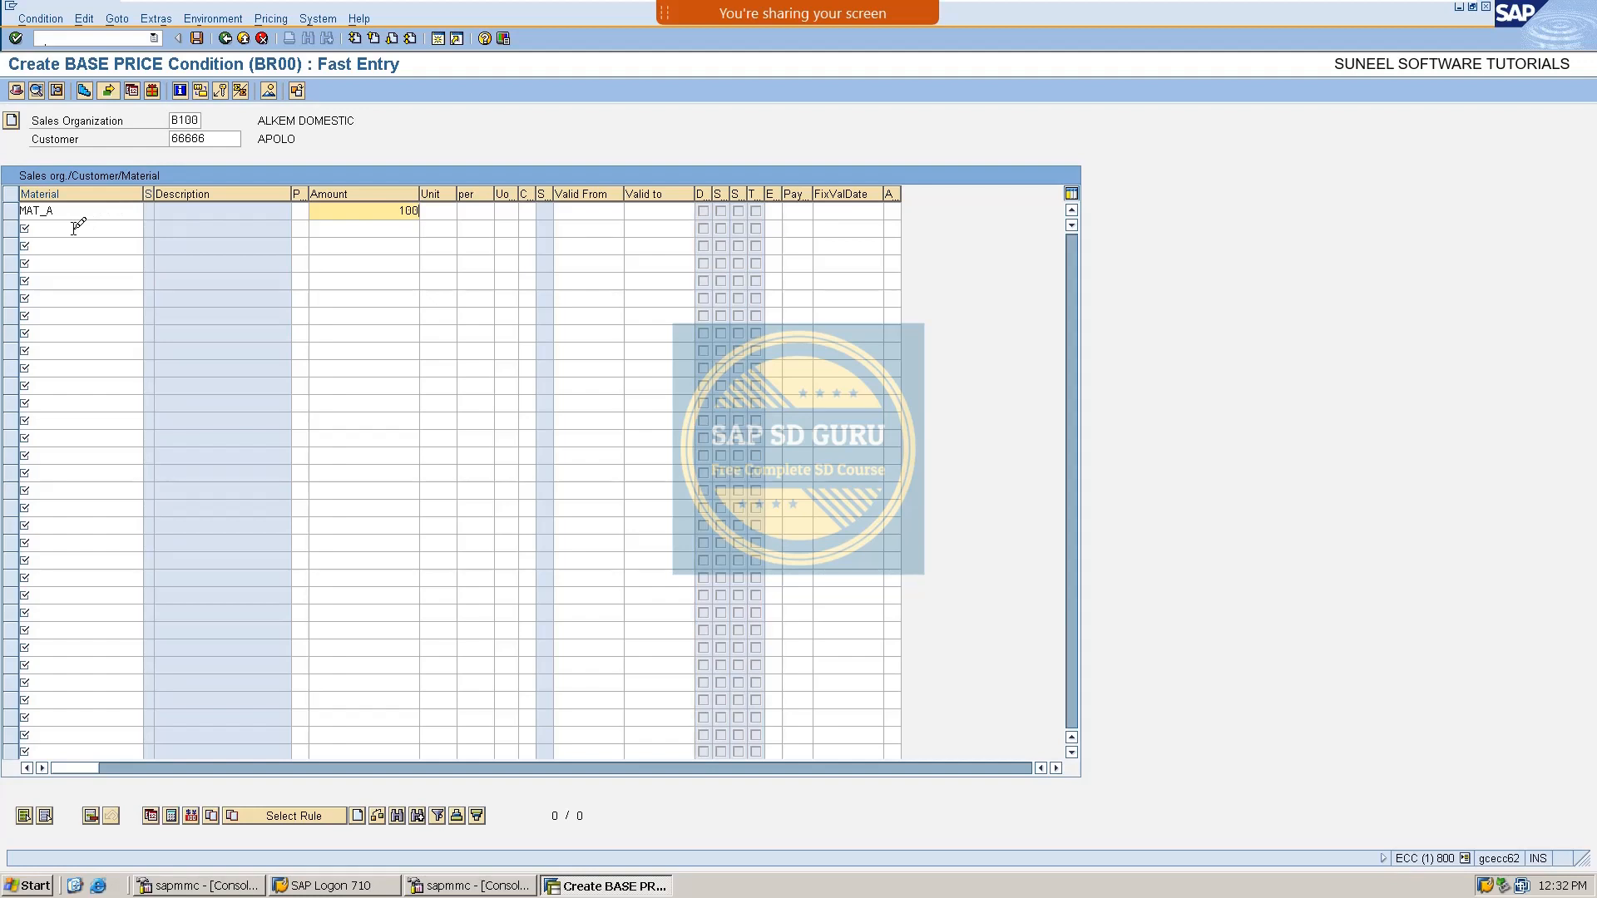
key("Return")
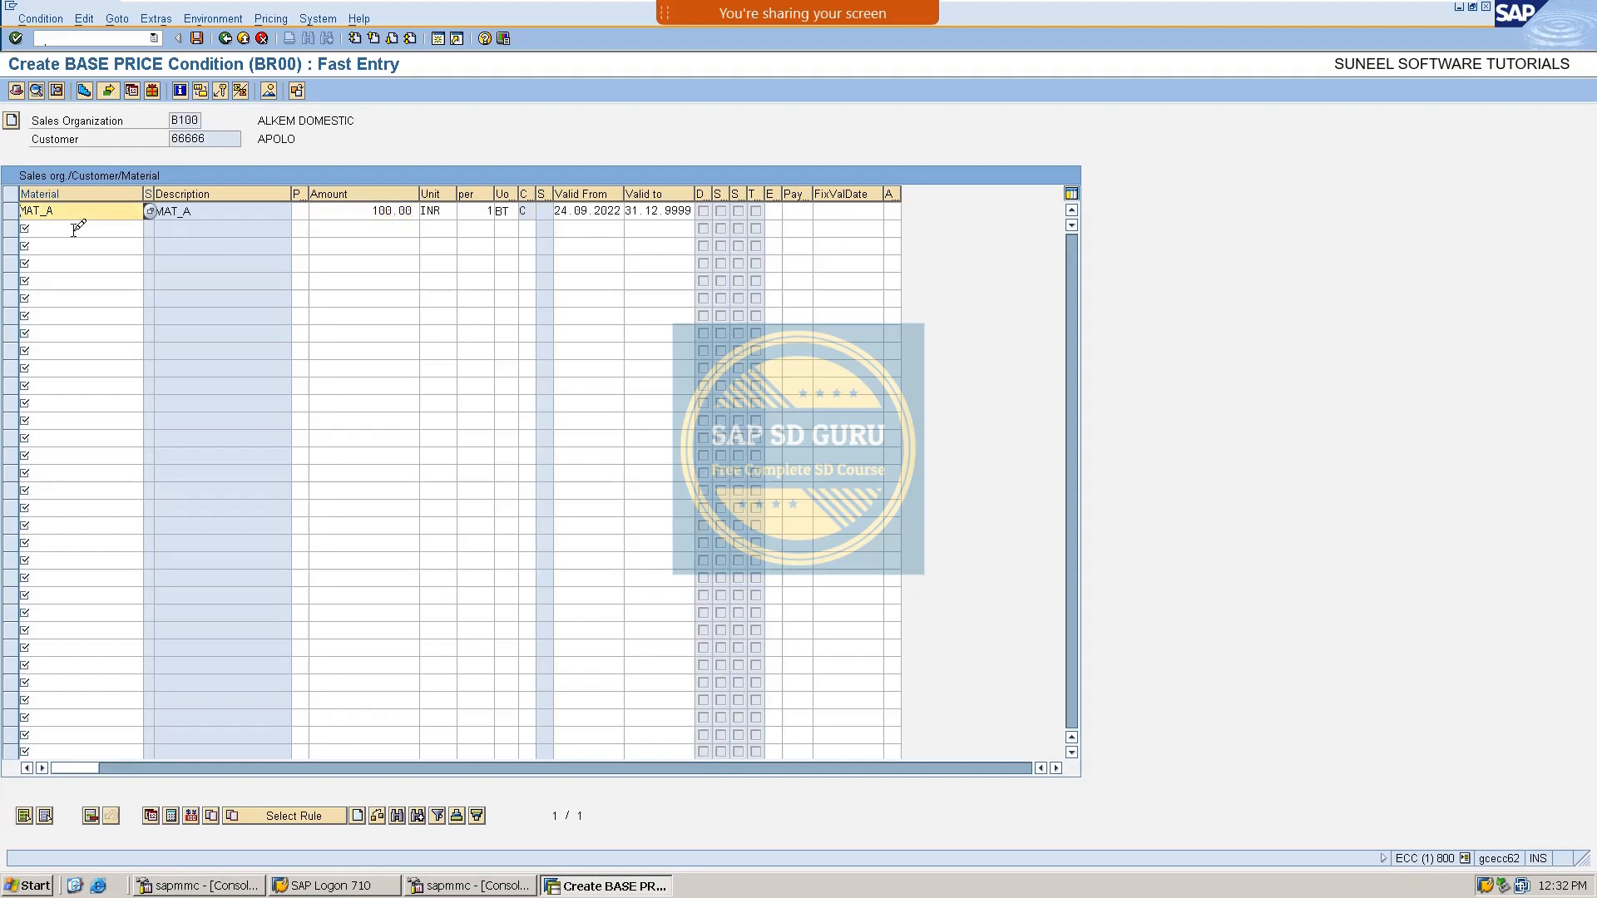
Save the MAT_A price record, review and accept the overlapping validity period, and return to the condition type entry screen.
left_click(198, 38)
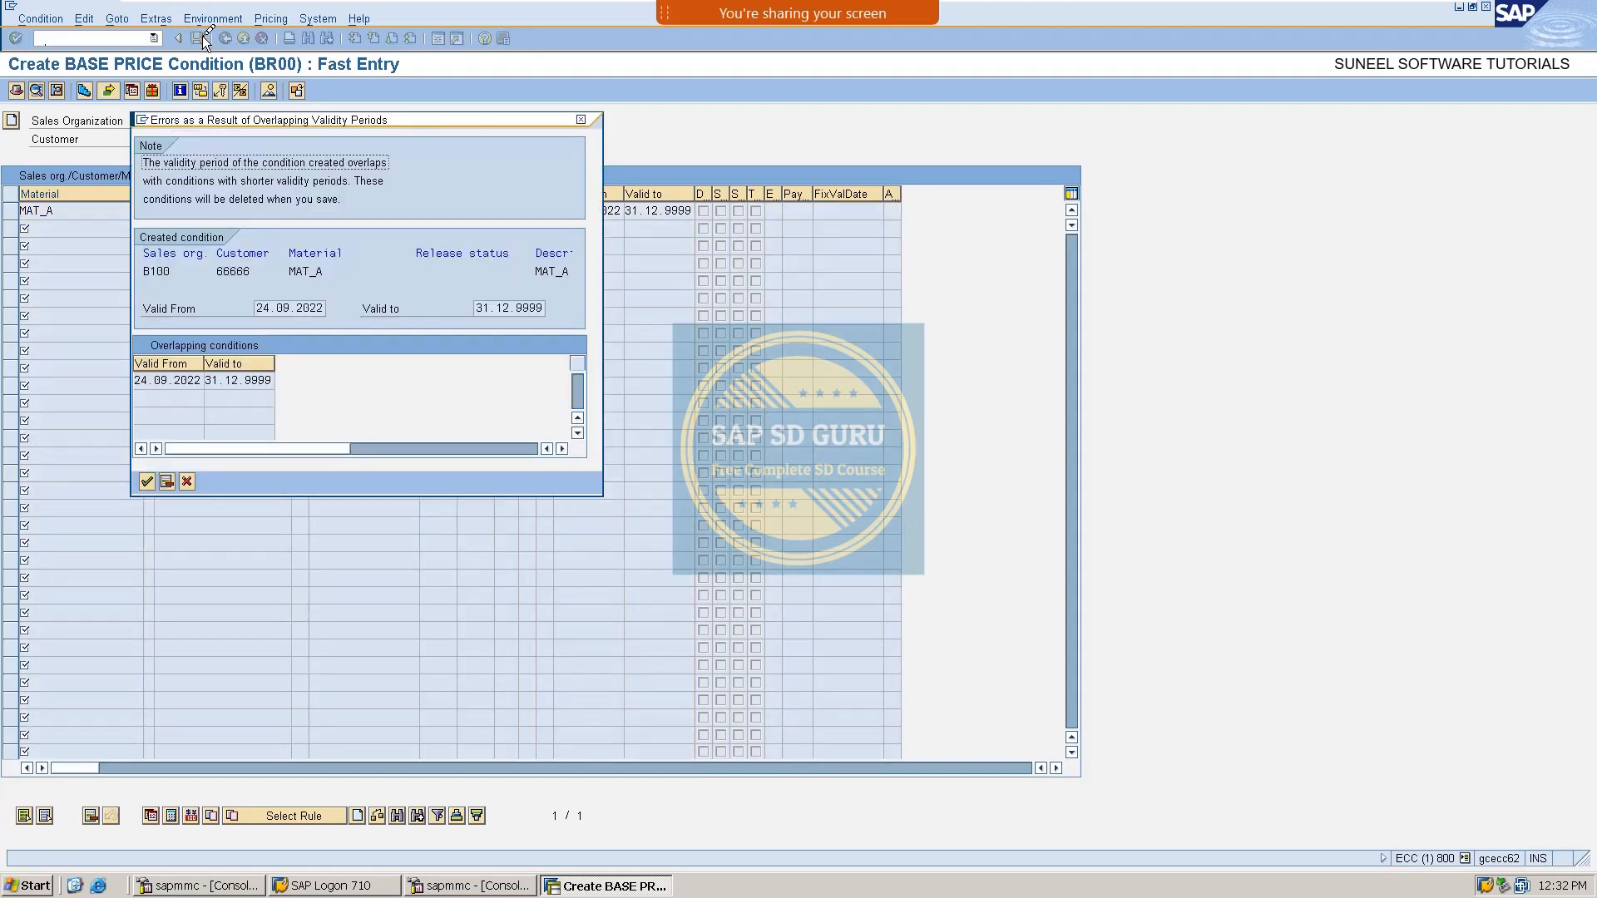
left_click_drag(437, 130, 1067, 76)
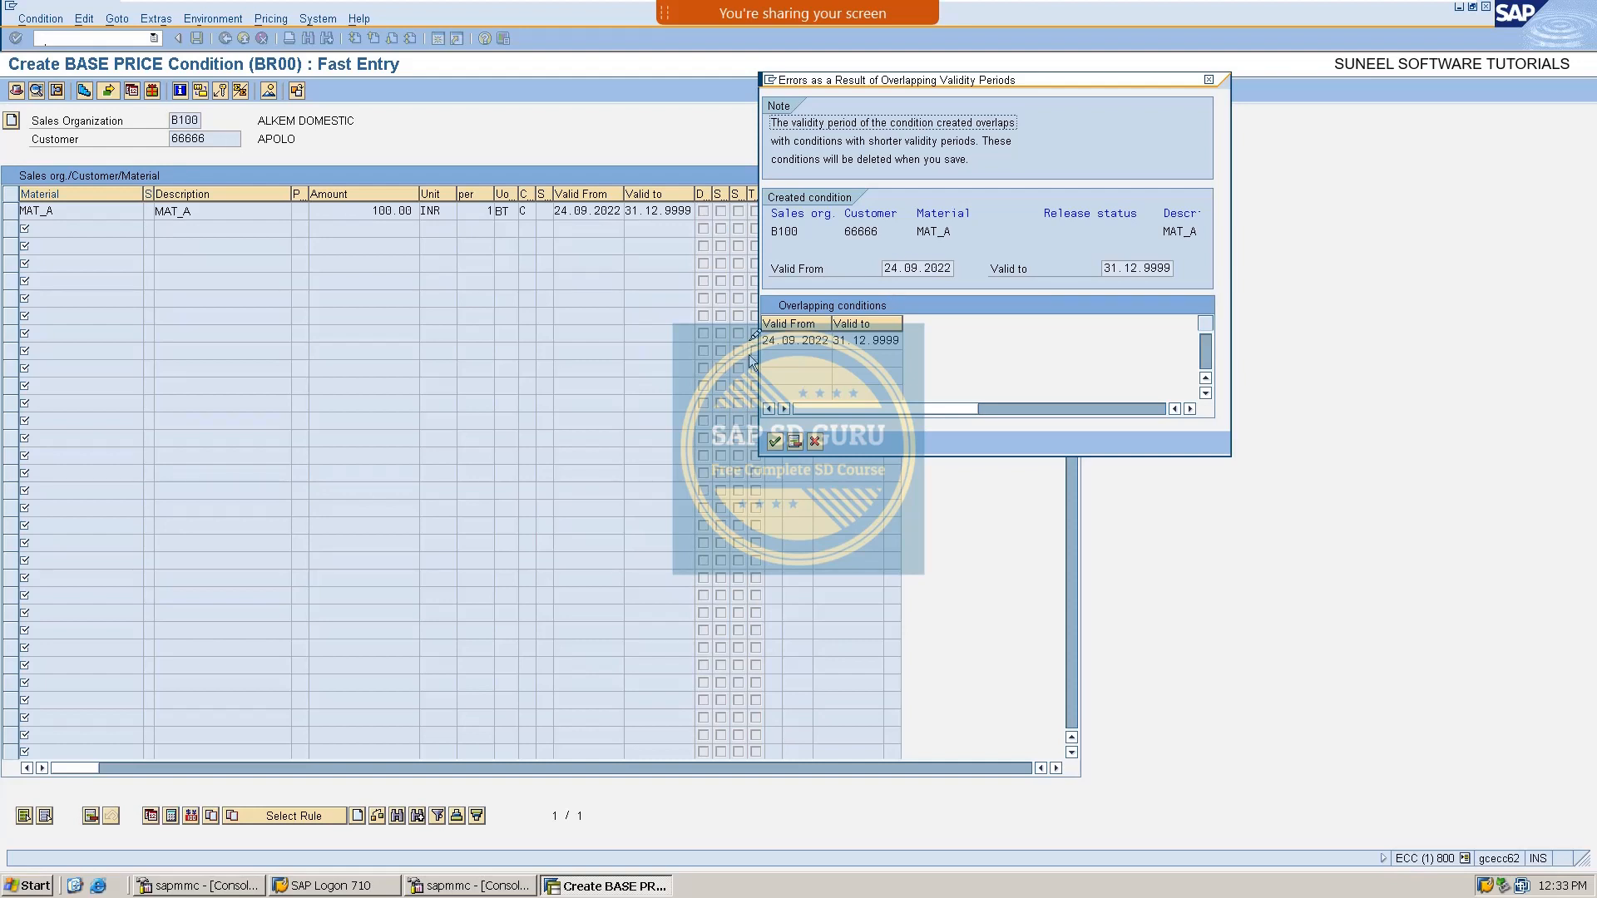
left_click(784, 343)
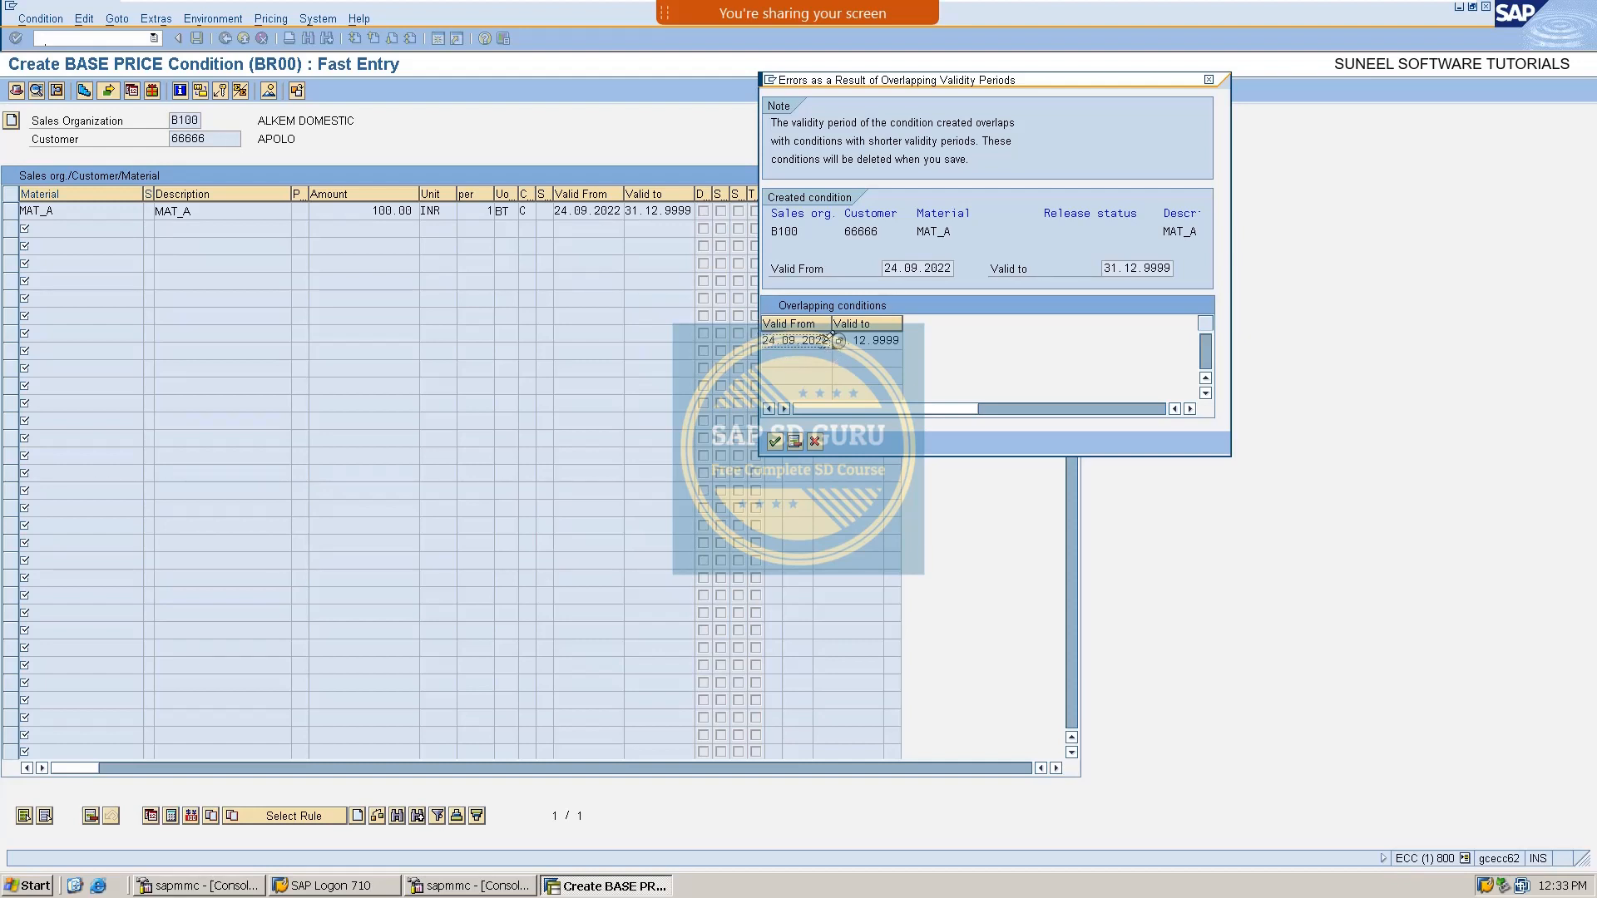
left_click(868, 343)
left_click_drag(840, 341, 927, 337)
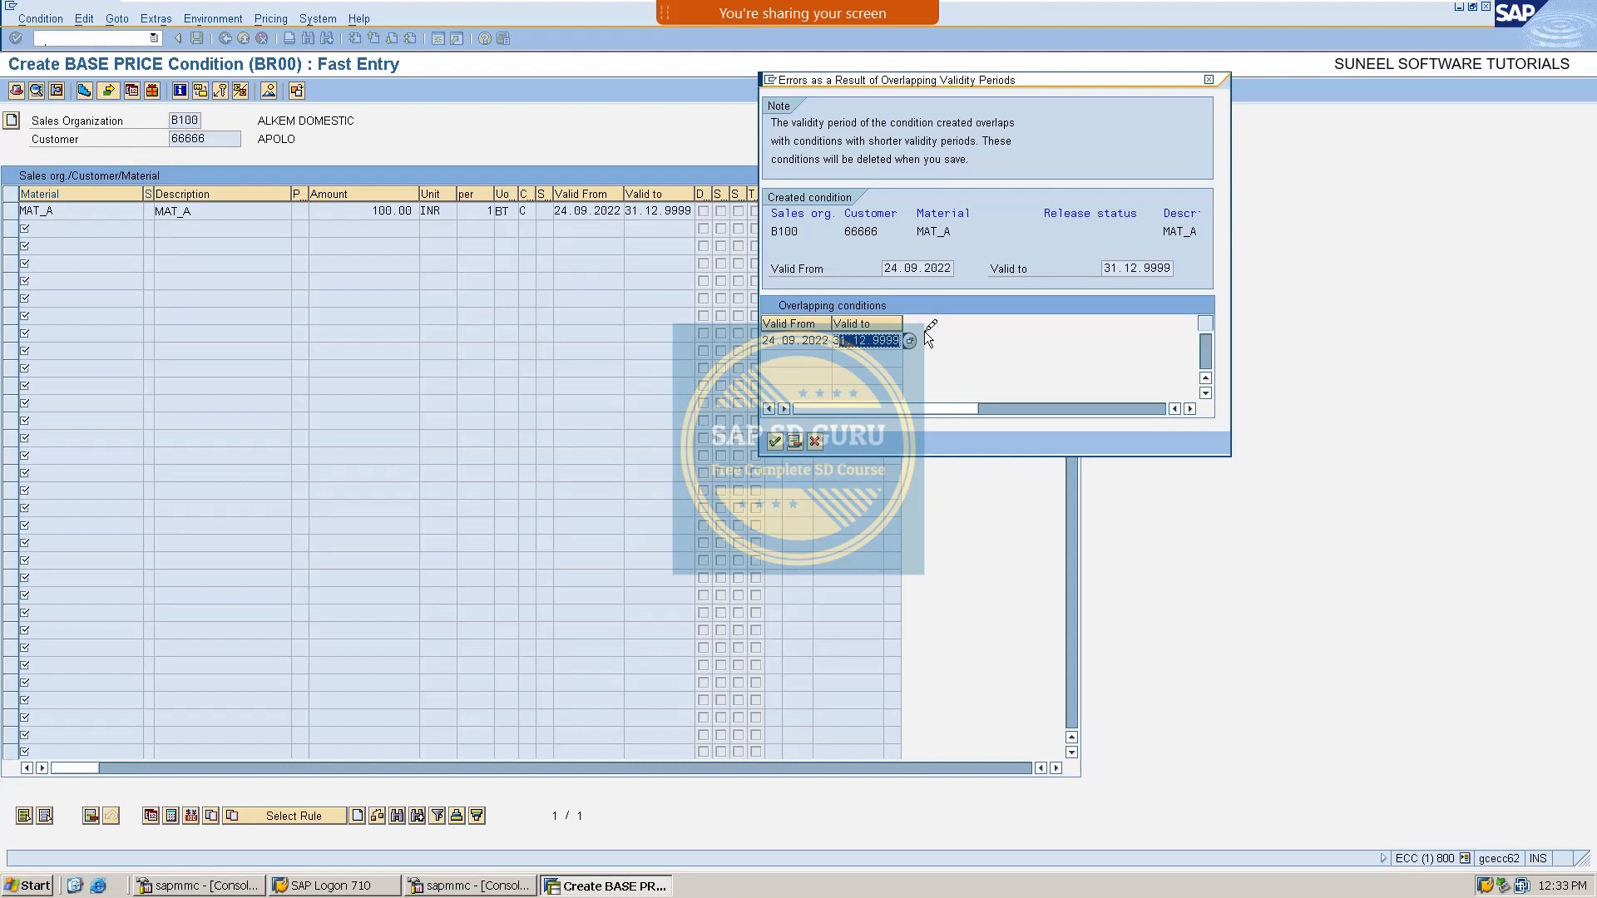
left_click(775, 441)
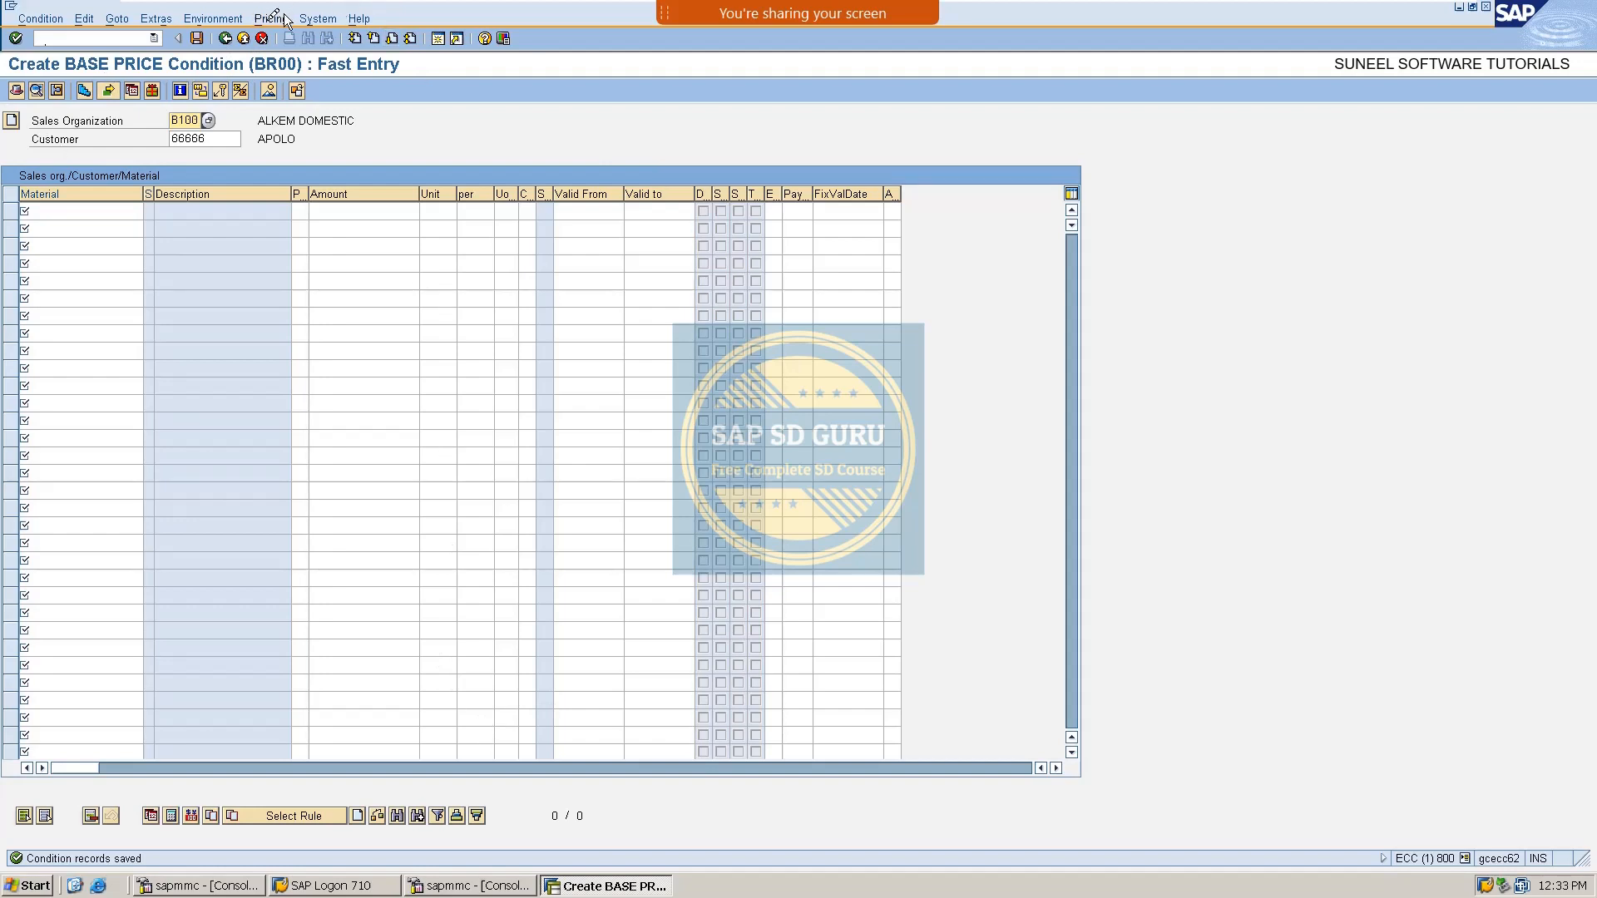
left_click(231, 38)
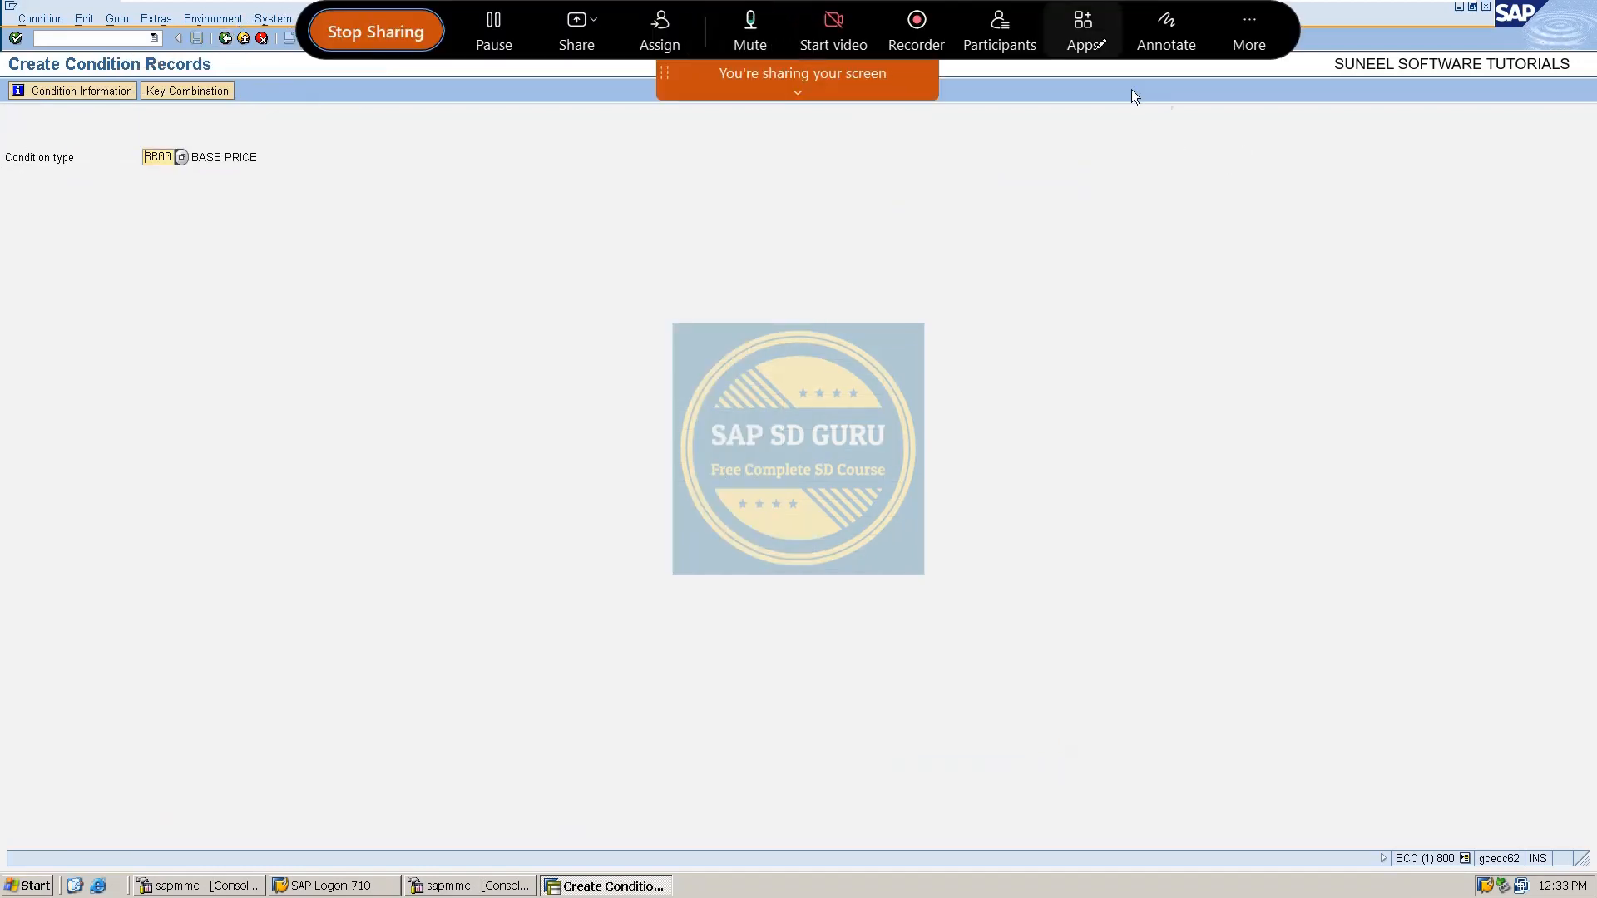
Start annotating and handwrite "1) MM01" and "2) VK11" beneath it, underlining the second line twice.
left_click(1165, 29)
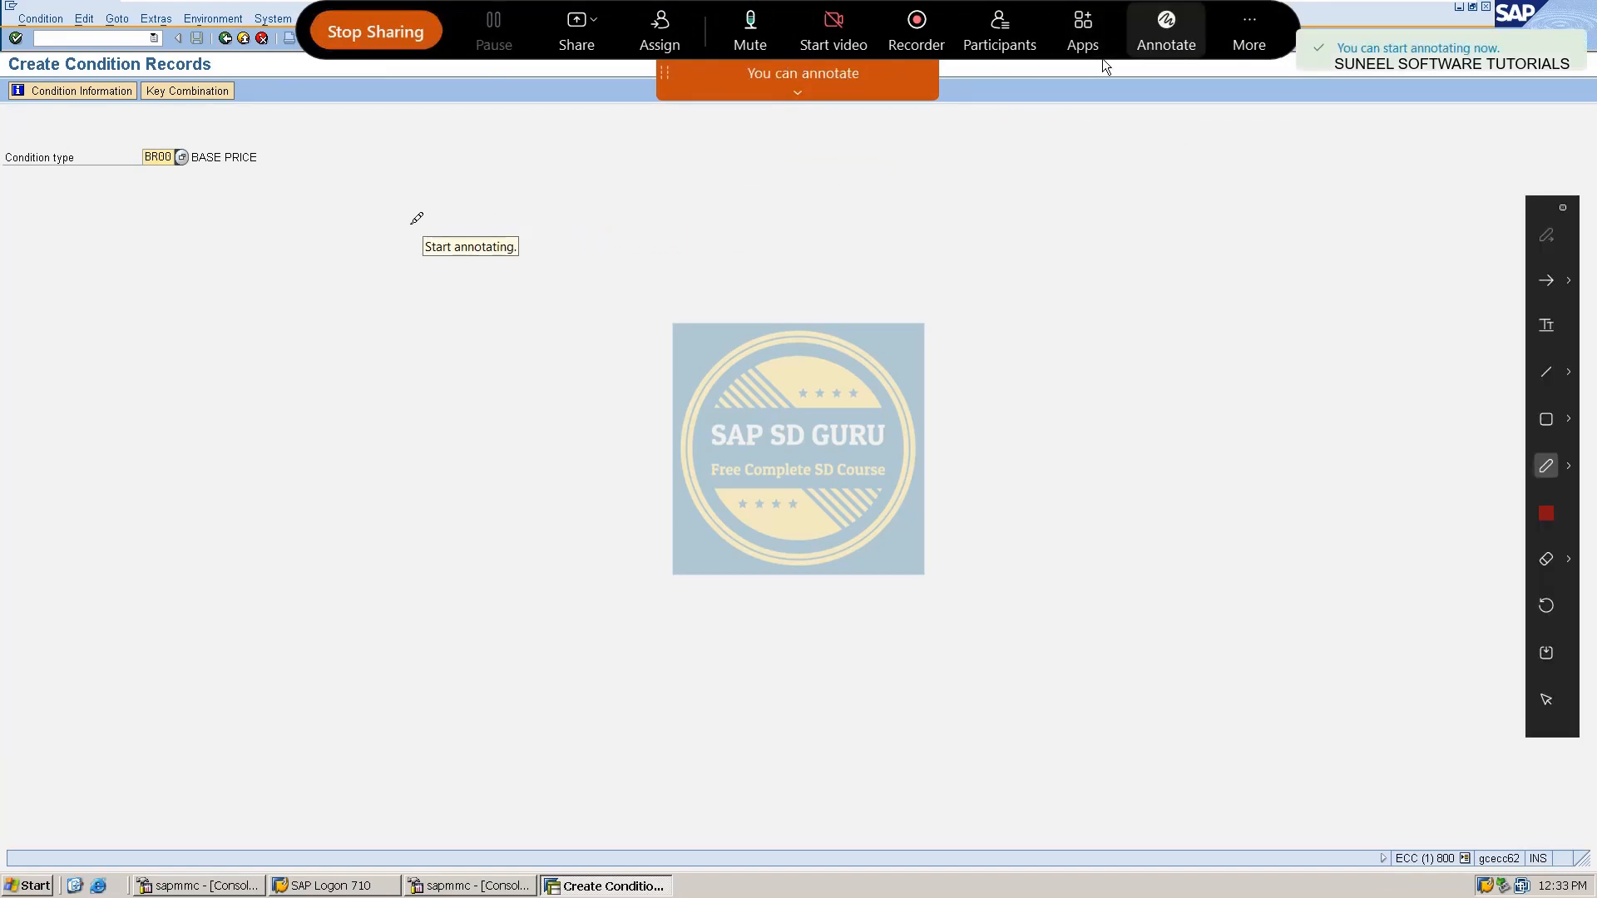
mouse_move(405, 204)
left_mouse_down()
mouse_move(438, 258)
mouse_move(572, 178)
mouse_move(576, 235)
mouse_move(641, 179)
mouse_move(659, 224)
left_mouse_up()
left_click_drag(705, 175, 751, 220)
mouse_move(441, 329)
left_mouse_down()
mouse_move(489, 344)
mouse_move(522, 404)
left_mouse_up()
mouse_move(559, 311)
left_mouse_down()
mouse_move(566, 323)
mouse_move(597, 274)
mouse_move(620, 346)
left_mouse_up()
mouse_move(634, 285)
left_mouse_down()
mouse_move(655, 332)
mouse_move(678, 341)
left_mouse_up()
left_click_drag(687, 287, 705, 337)
left_click_drag(499, 436, 628, 382)
left_click_drag(489, 462, 634, 397)
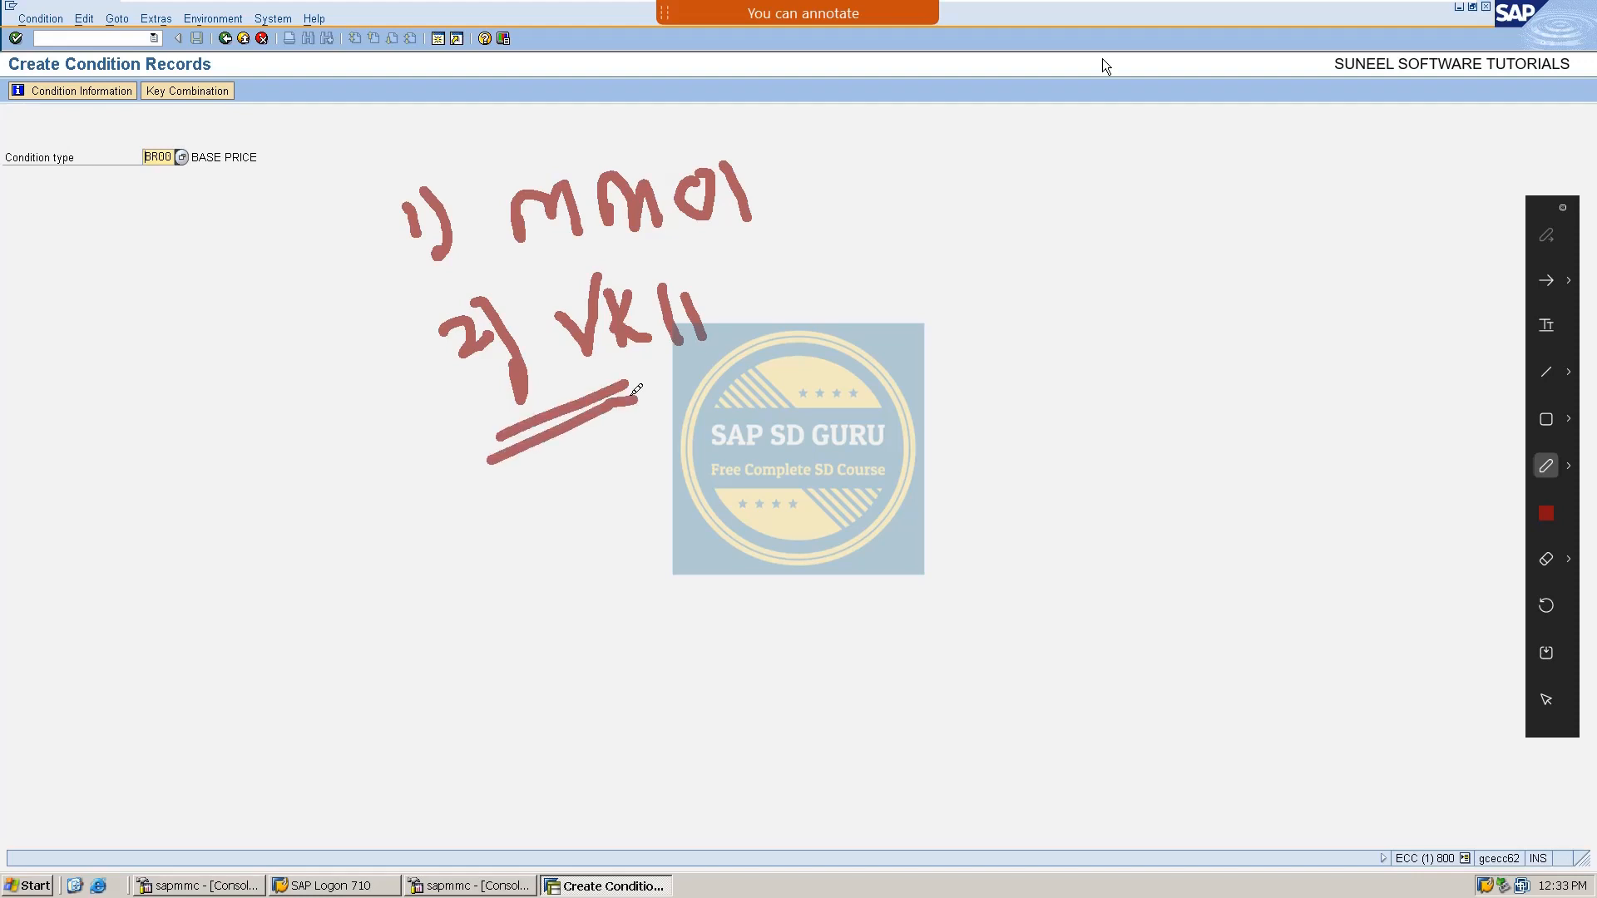
Handwrite "3) Free goods" as the third setup step and underline it.
mouse_move(478, 524)
left_mouse_down()
mouse_move(509, 519)
mouse_move(453, 578)
left_mouse_up()
left_click_drag(525, 497, 514, 632)
mouse_move(636, 504)
left_mouse_down()
mouse_move(659, 562)
mouse_move(676, 496)
mouse_move(690, 521)
left_mouse_up()
mouse_move(695, 462)
left_mouse_down()
mouse_move(701, 549)
mouse_move(724, 520)
mouse_move(811, 503)
mouse_move(882, 440)
mouse_move(899, 524)
mouse_move(919, 429)
mouse_move(911, 453)
left_mouse_up()
mouse_move(959, 415)
left_mouse_down()
mouse_move(952, 445)
mouse_move(1019, 349)
mouse_move(1059, 417)
mouse_move(1055, 445)
left_mouse_up()
mouse_move(1164, 450)
left_mouse_down()
mouse_move(921, 573)
mouse_move(1092, 467)
left_mouse_up()
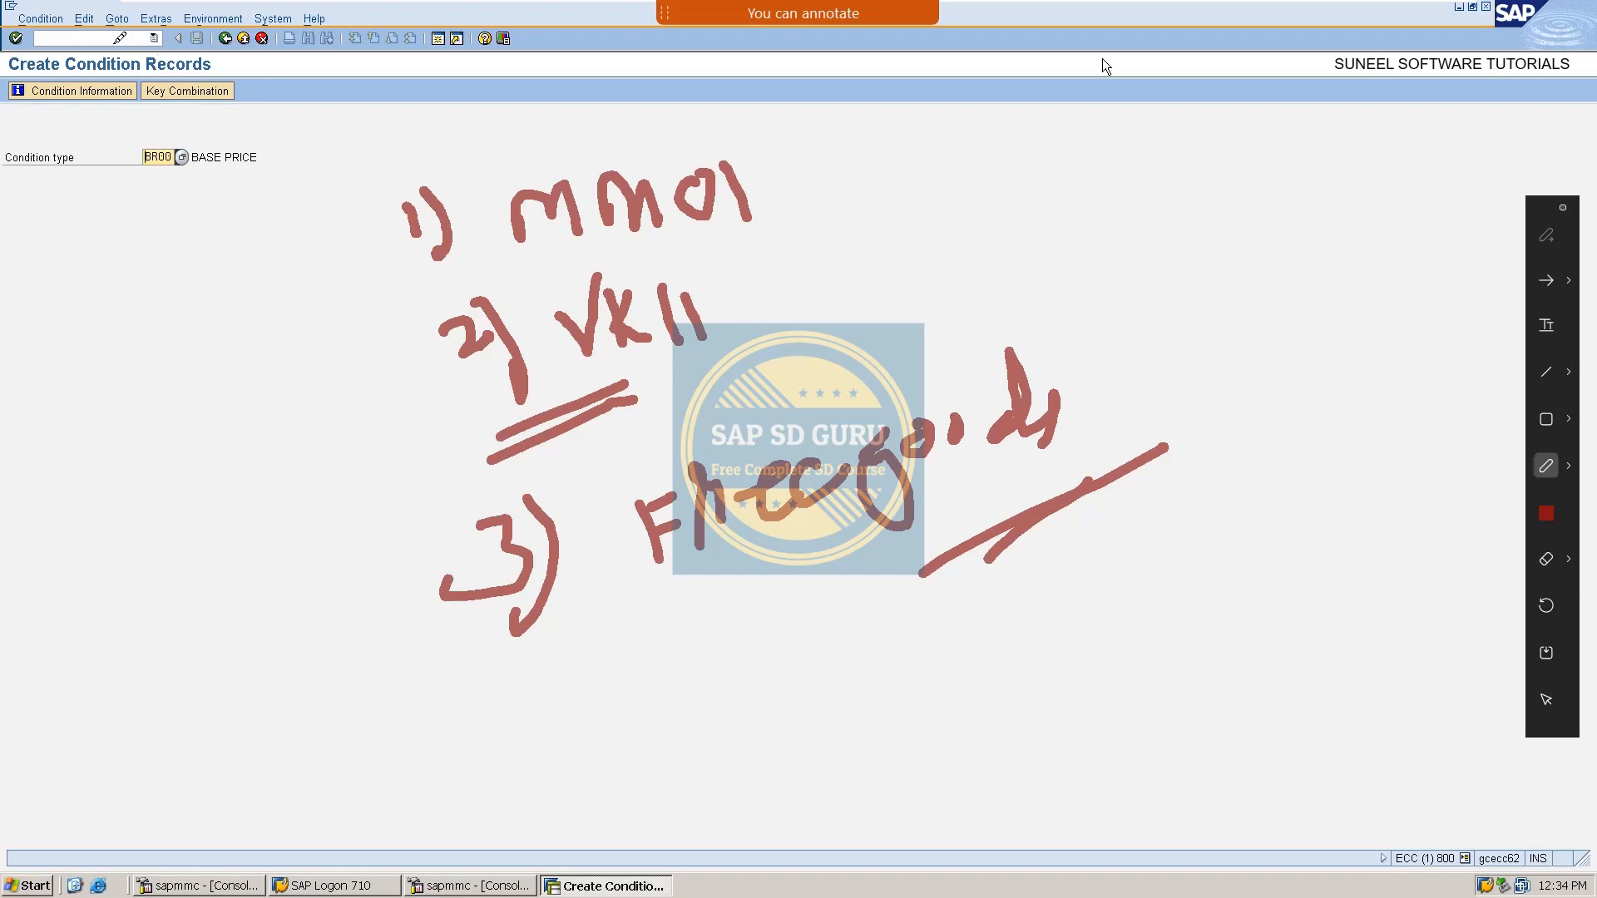
Clear the annotations, run transaction SPRO, and display the SAP Reference IMG.
left_click(114, 39)
type("/")
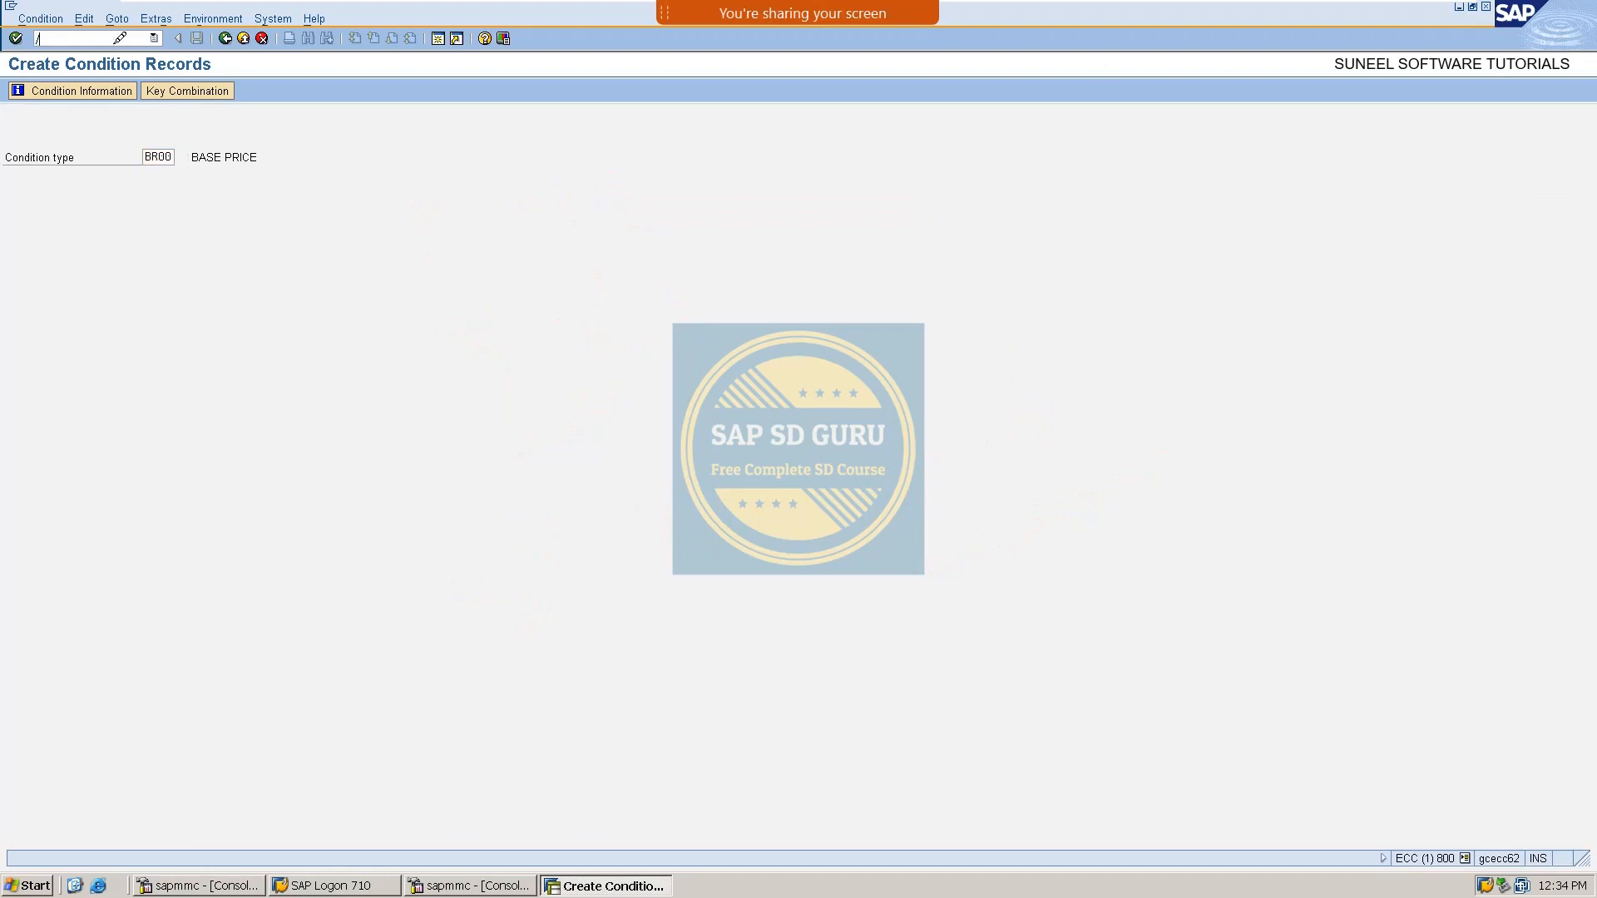
type("nspro")
key("Return")
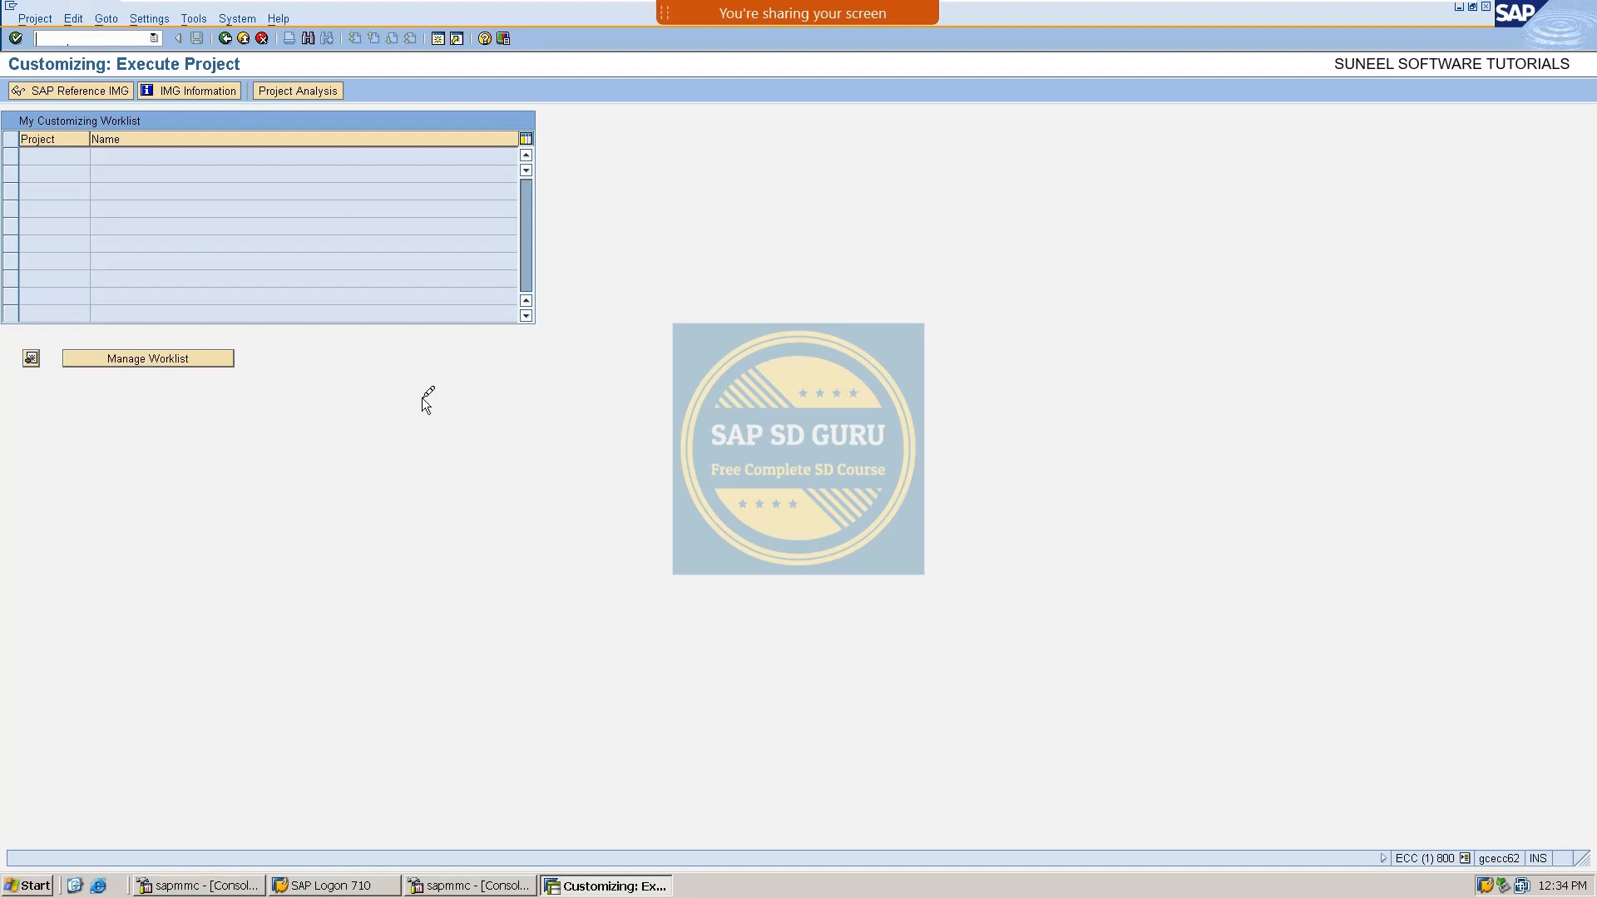
type("pro")
key("Return")
left_click(107, 90)
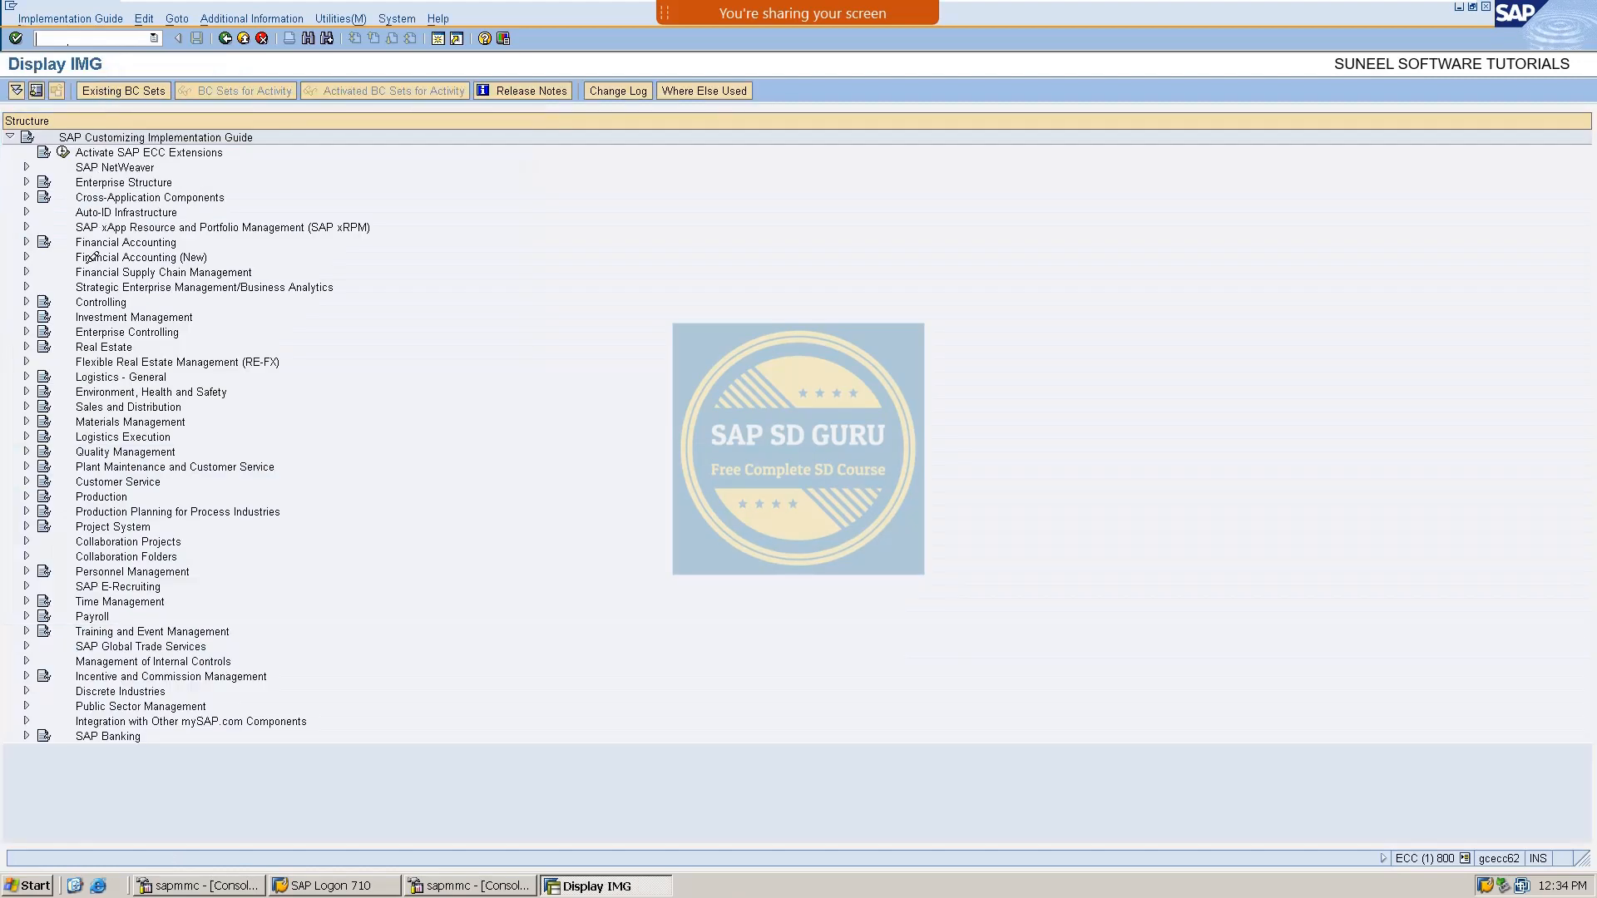
Expand the IMG path Sales and Distribution, Basic Functions, Free Goods, Condition Technique for Free Goods.
left_click(26, 407)
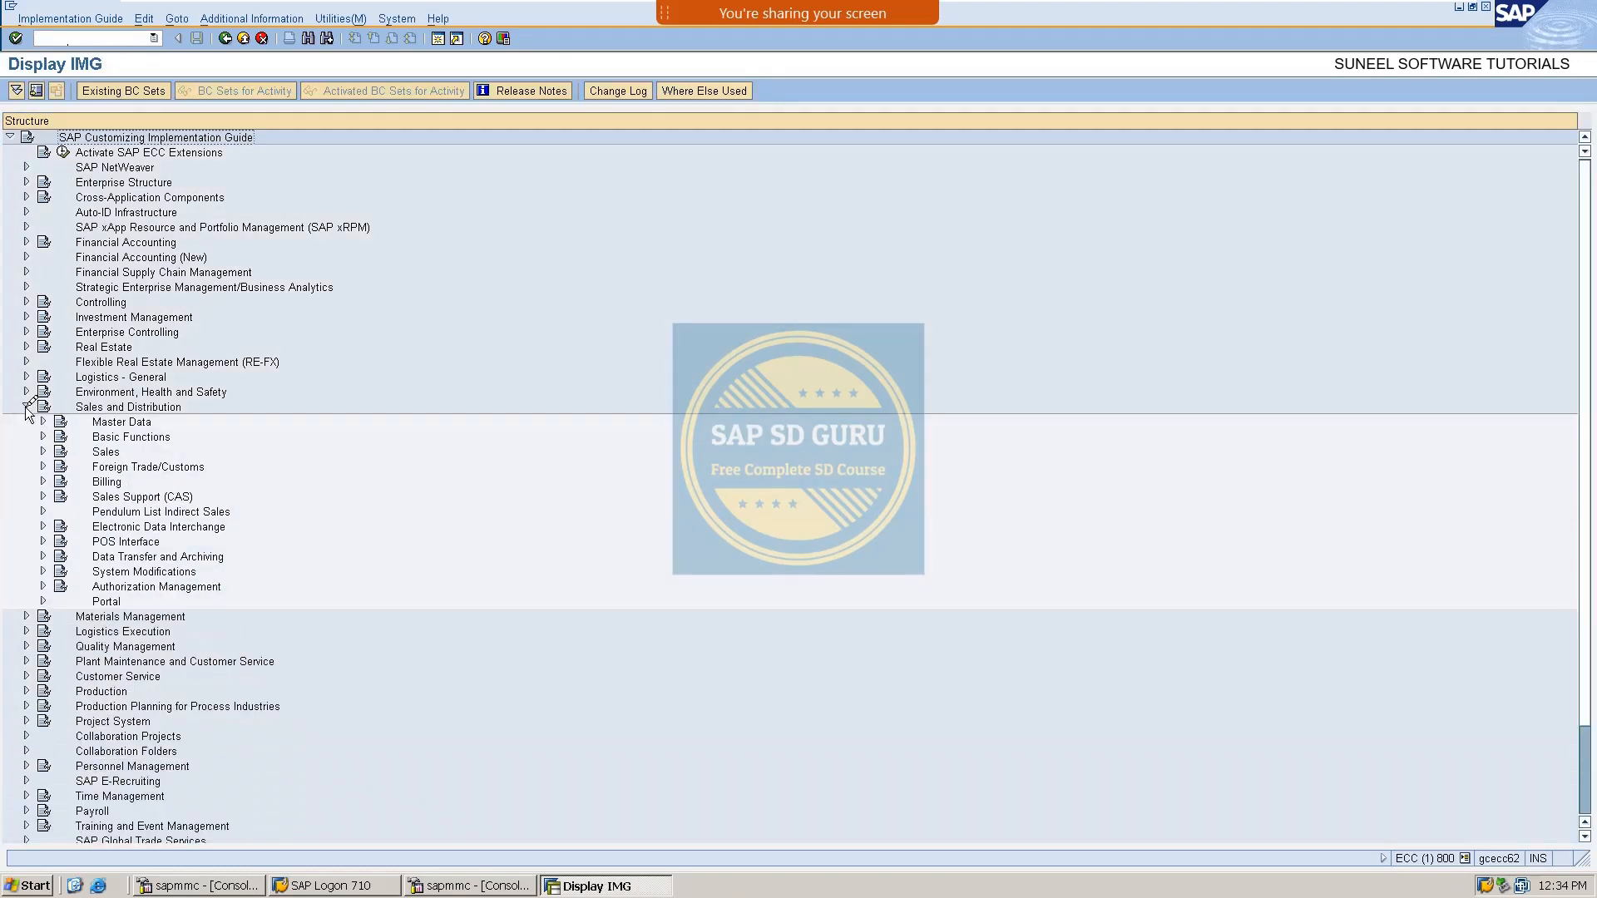
scroll(191, 412, "down", 3)
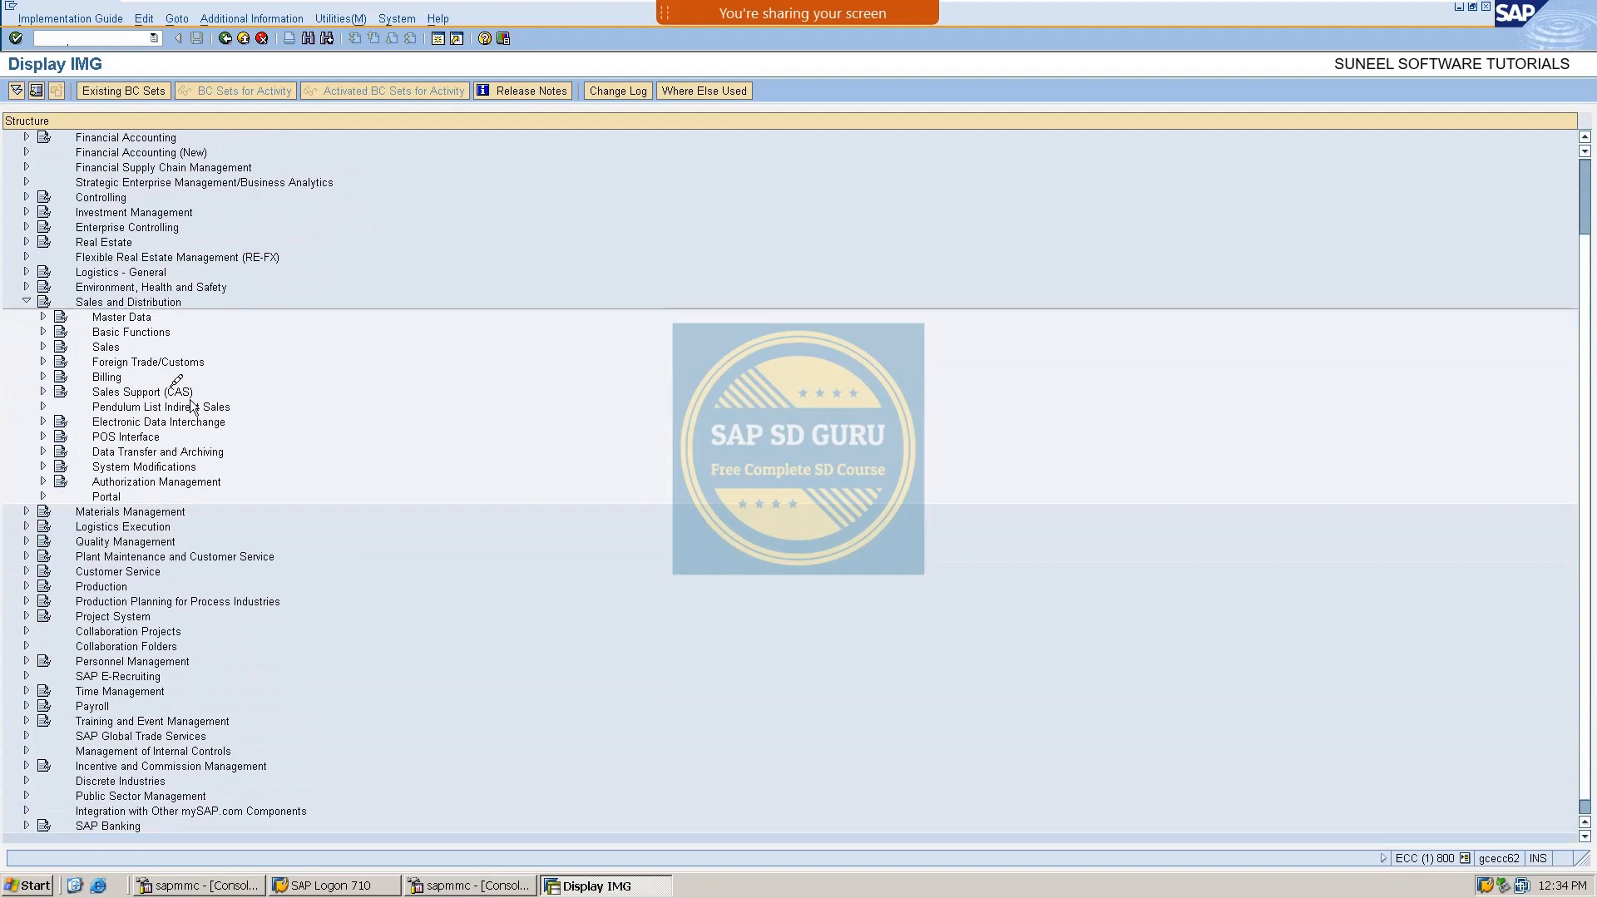
left_click(43, 332)
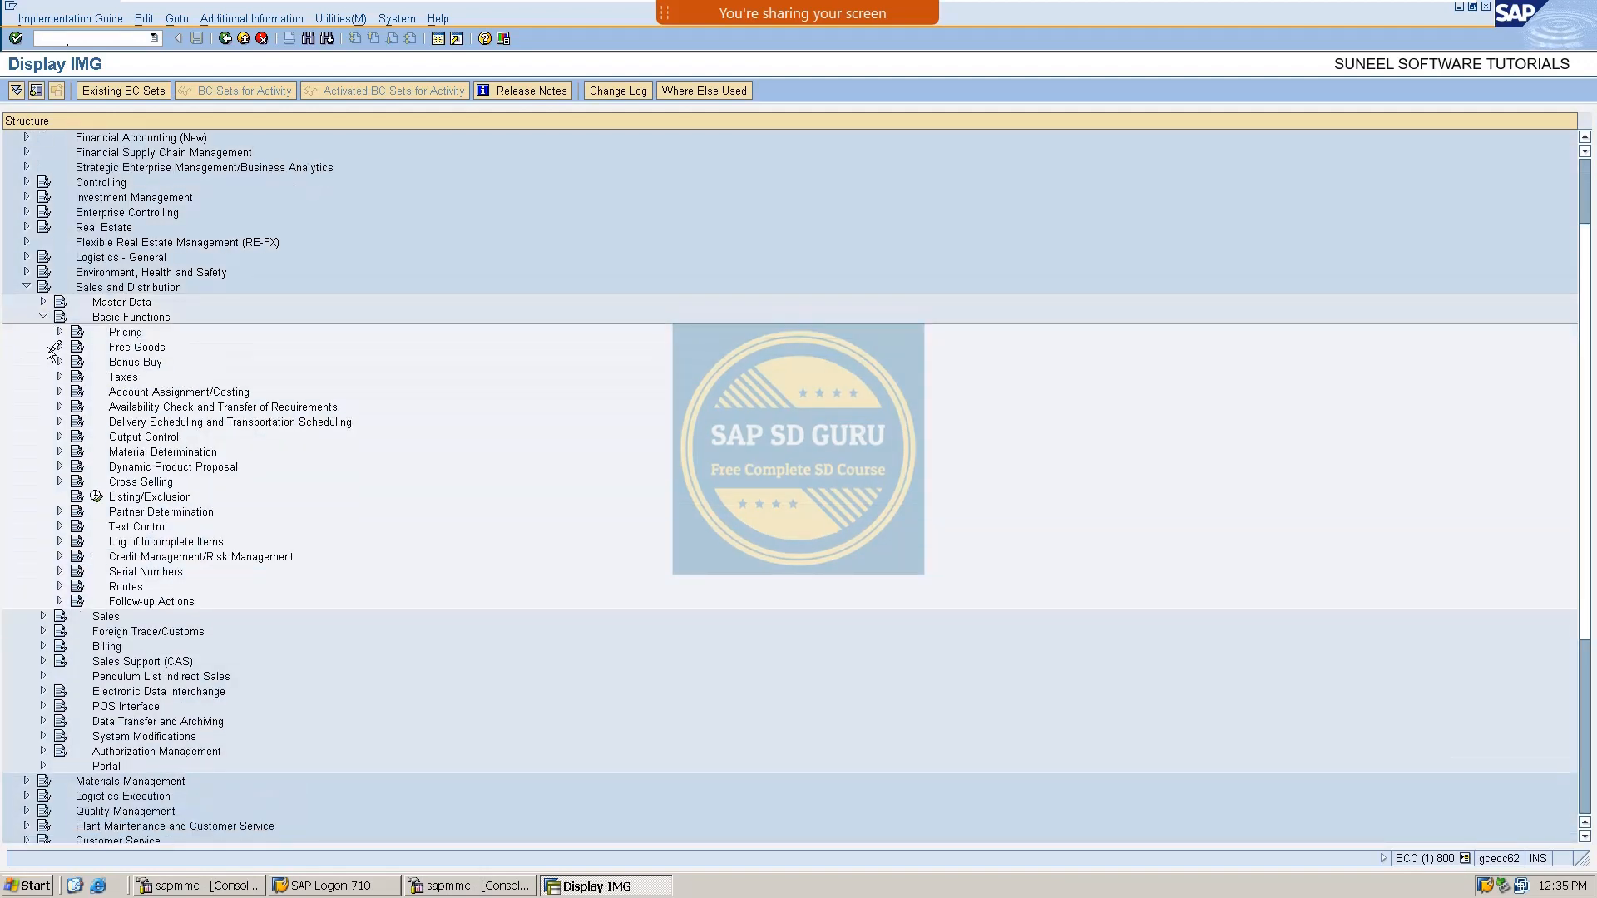
scroll(50, 337, "down", 1)
left_click(60, 317)
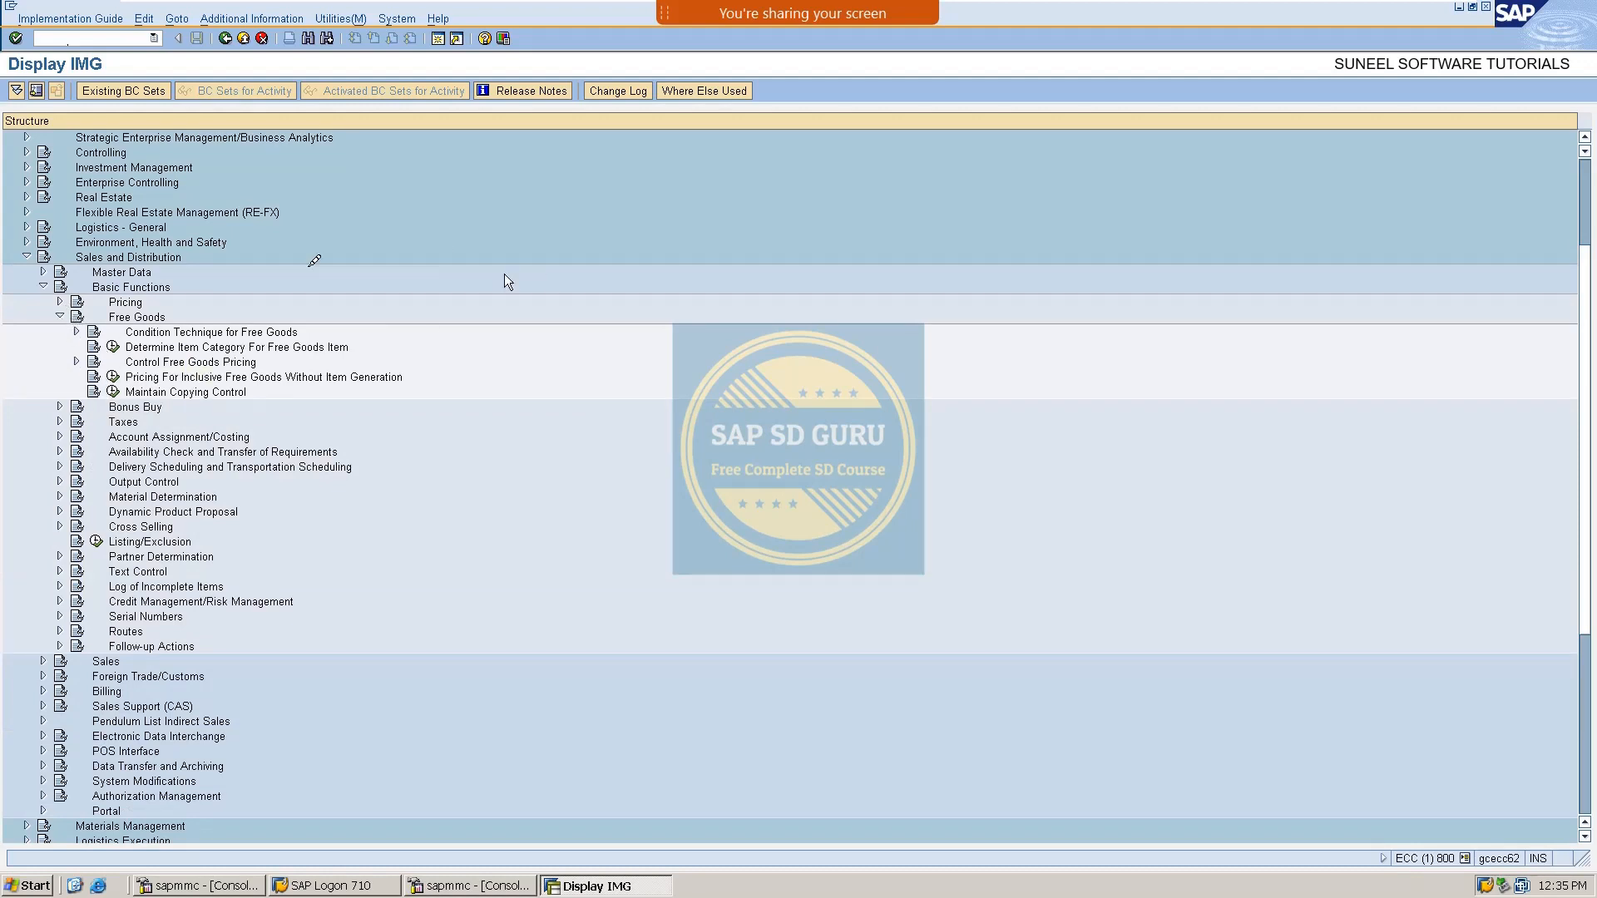
left_click(77, 332)
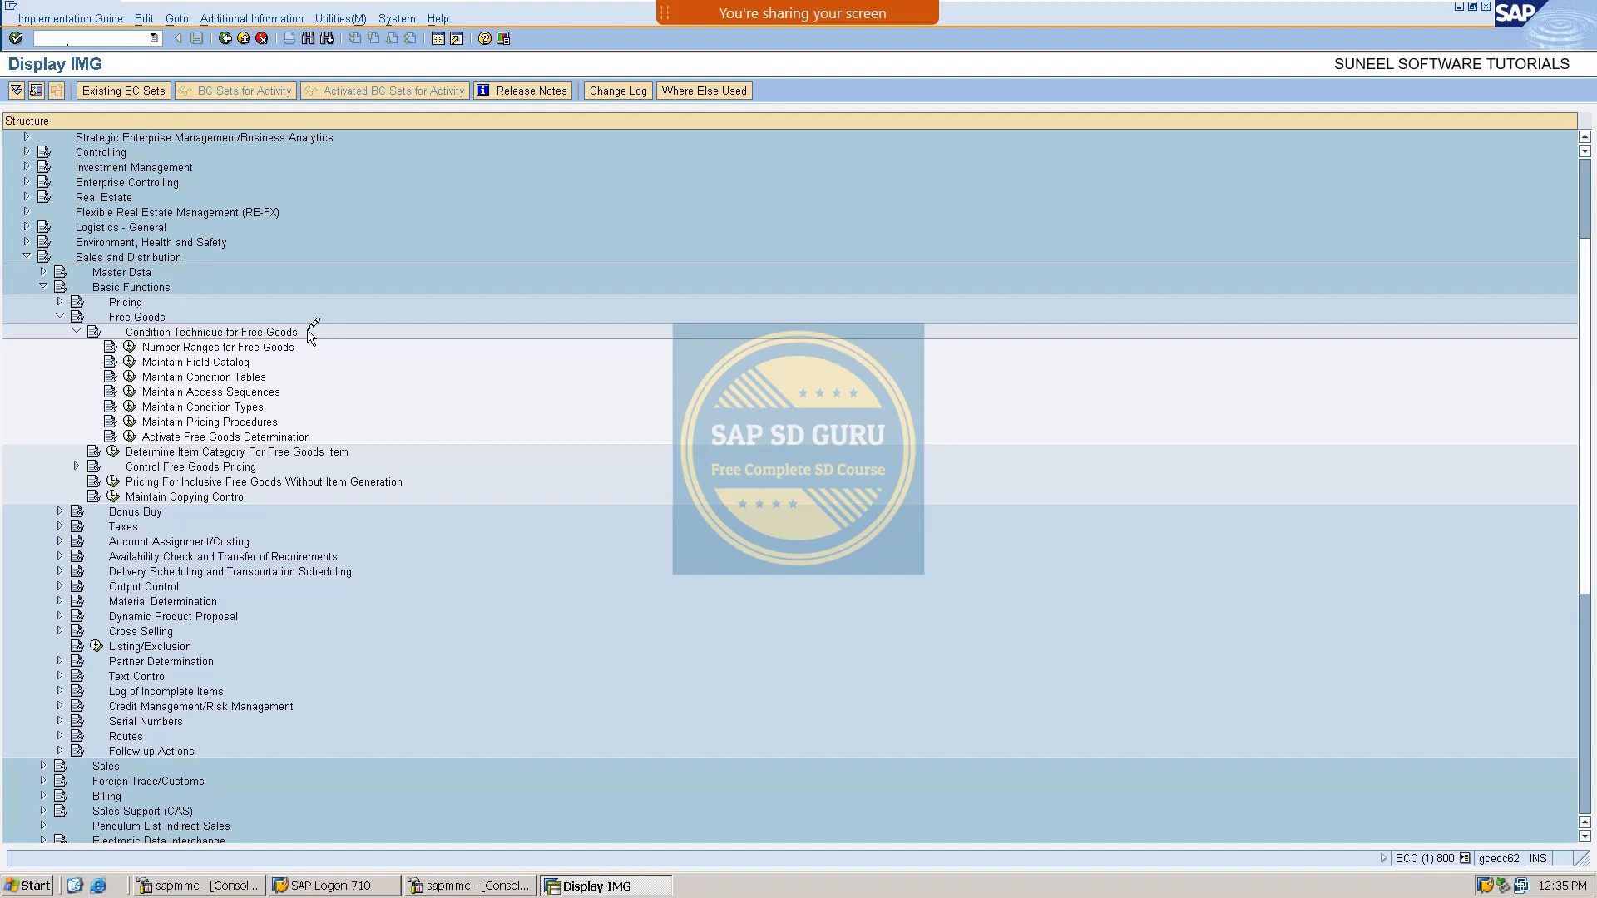
View the free goods condition table maintenance, examine the accesses of access sequence BFRE, and return to the IMG.
left_click(130, 378)
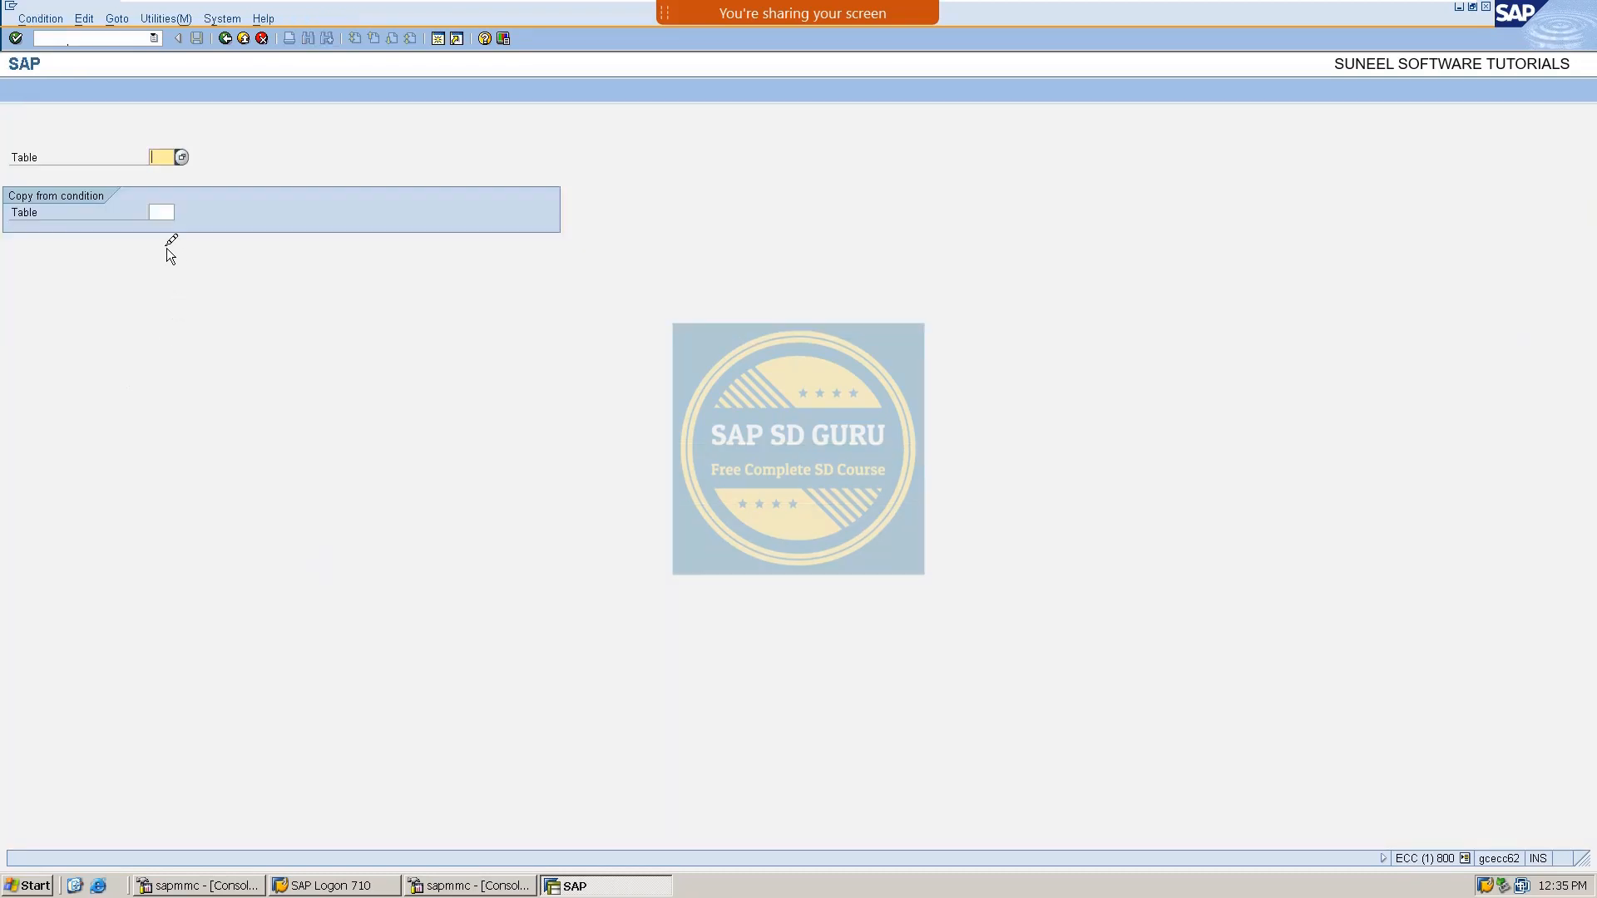
left_click(226, 38)
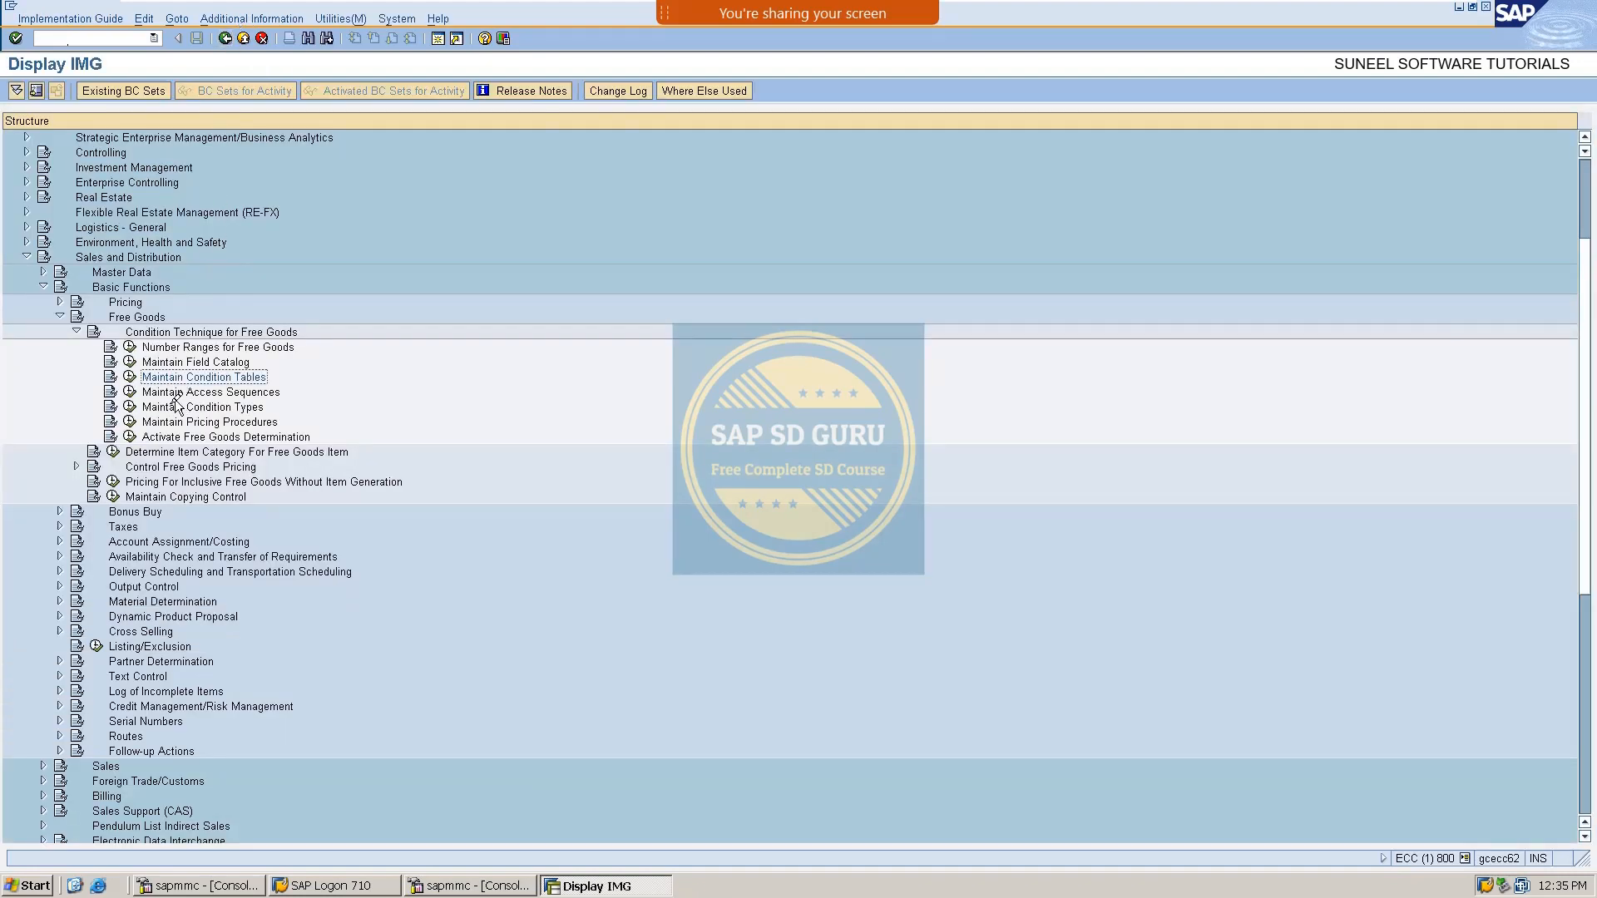
left_click(129, 392)
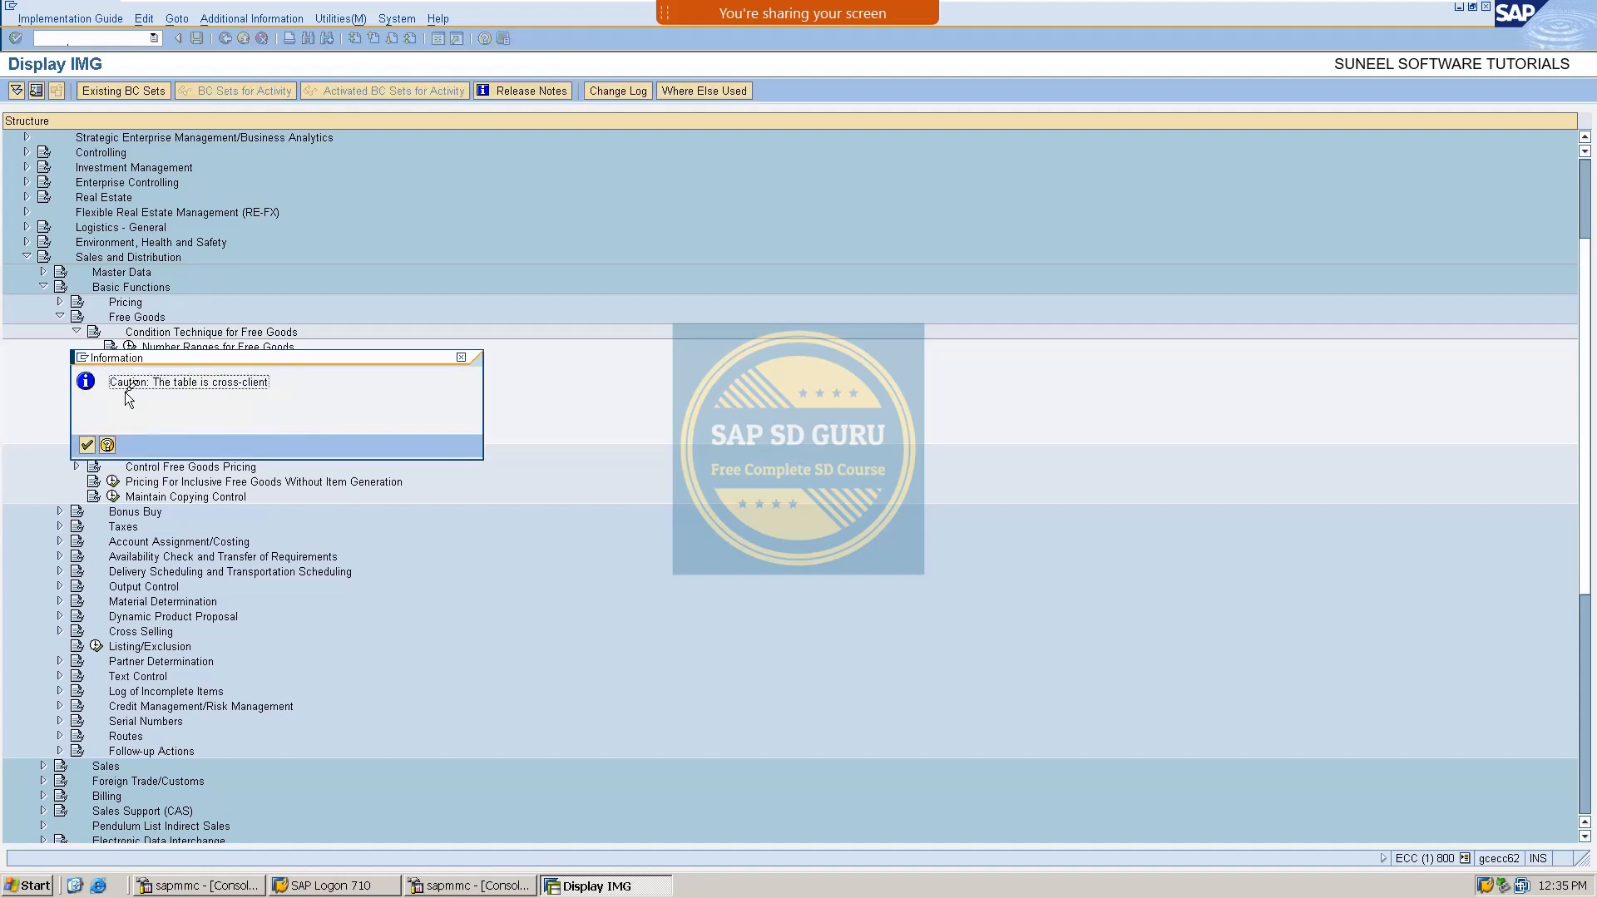
key("Return")
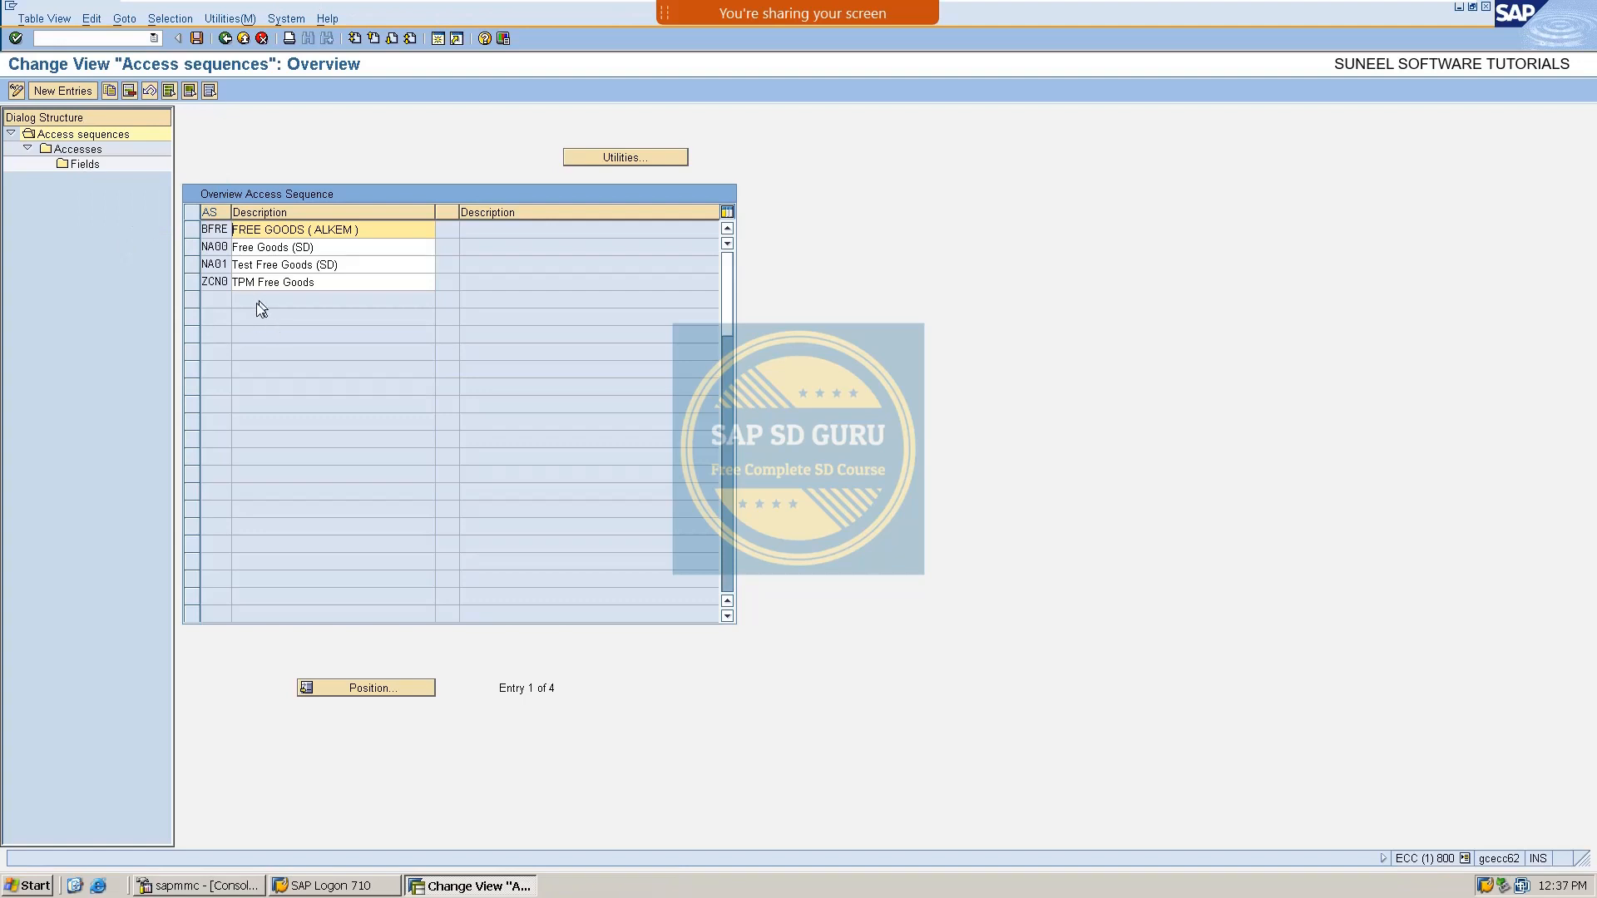
left_click(192, 229)
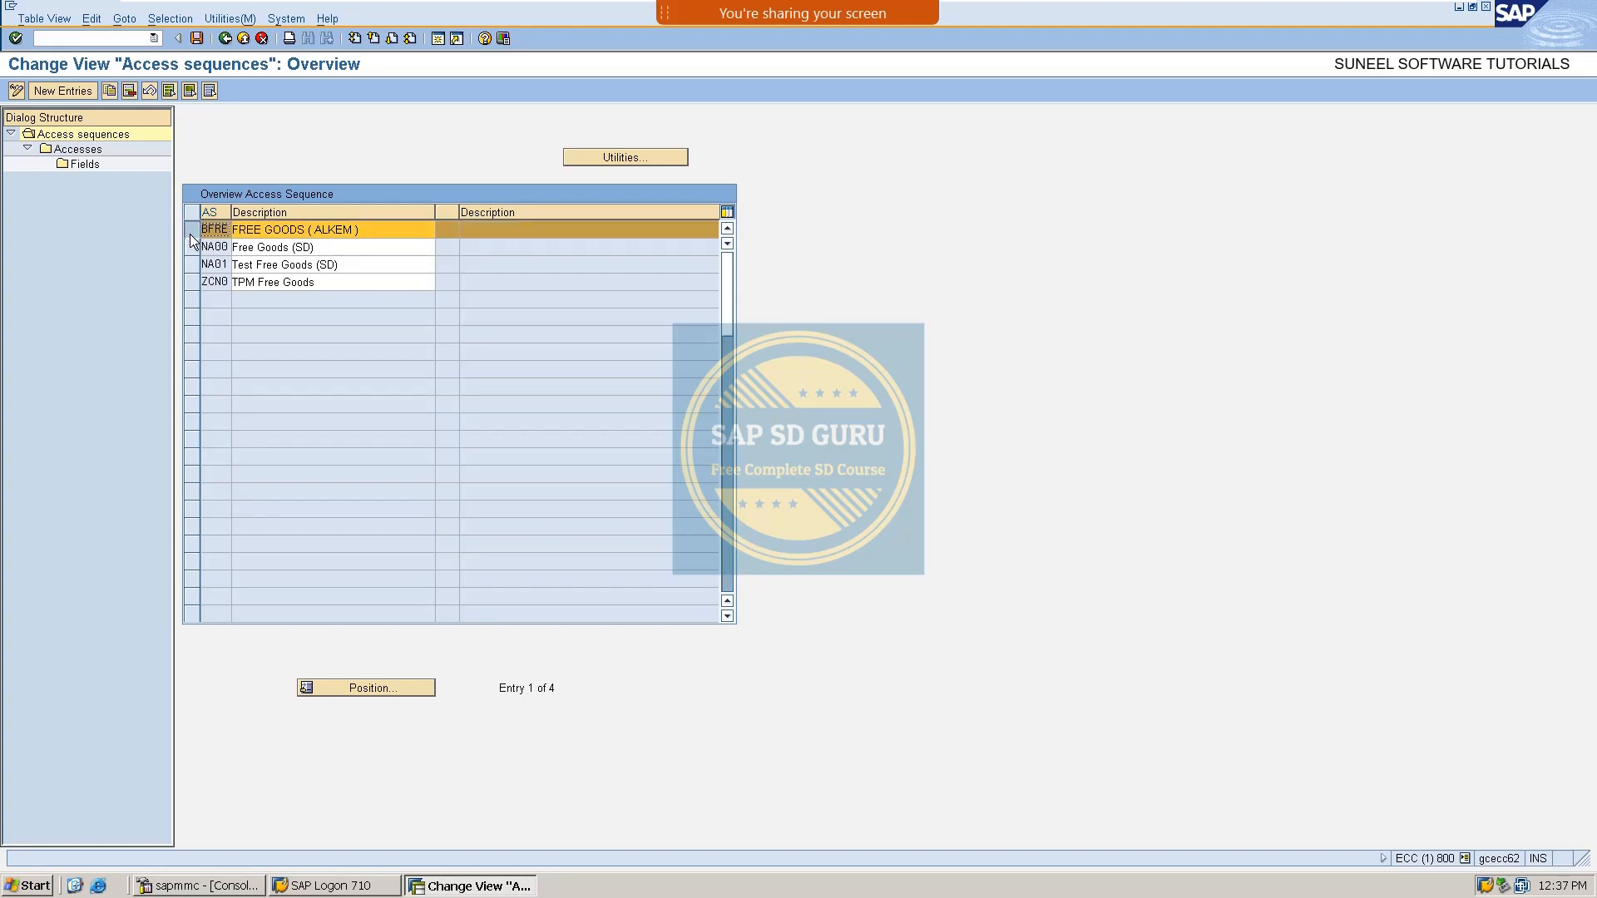
left_click(90, 153)
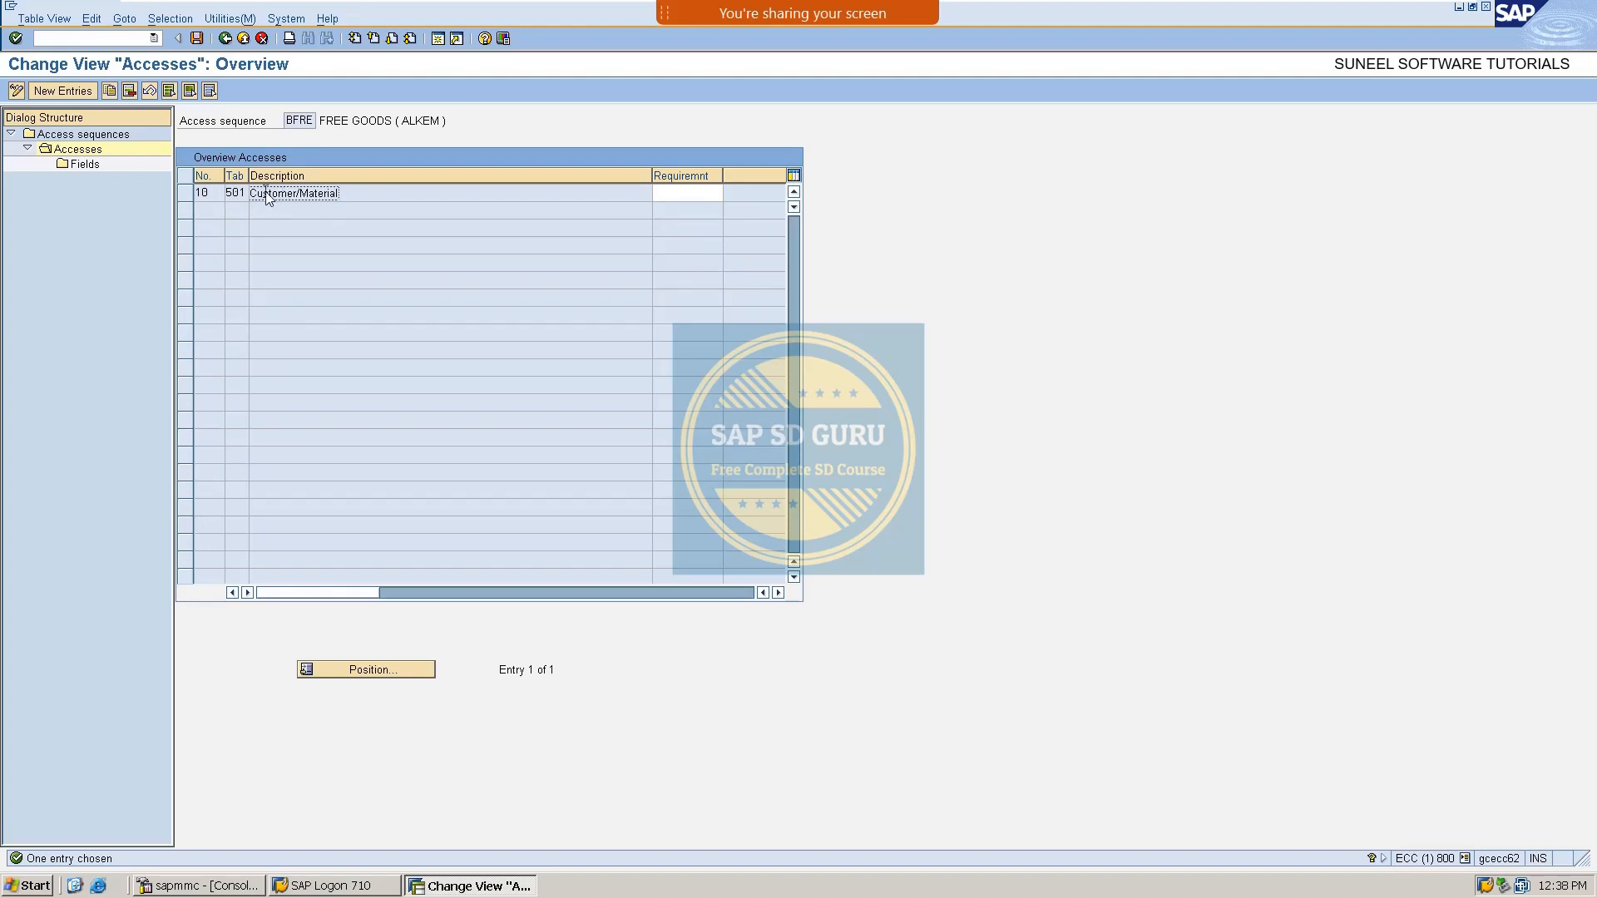
left_click_drag(262, 193, 341, 193)
left_click(243, 39)
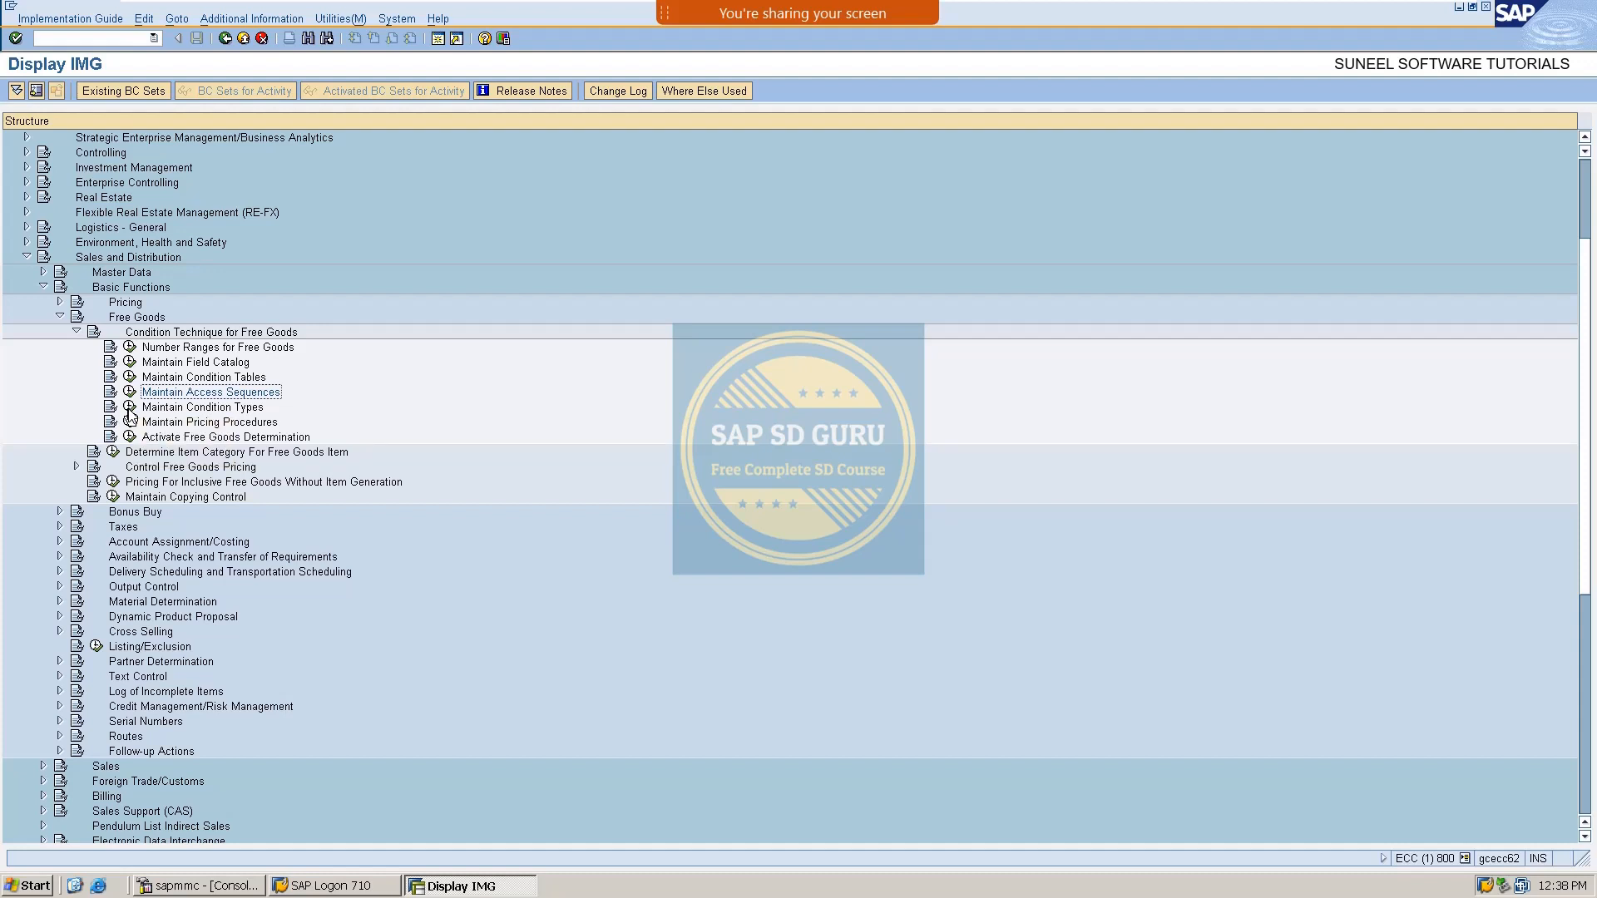
Examine free goods condition type BFRE and its assigned access sequence, and return to the IMG.
left_click(128, 408)
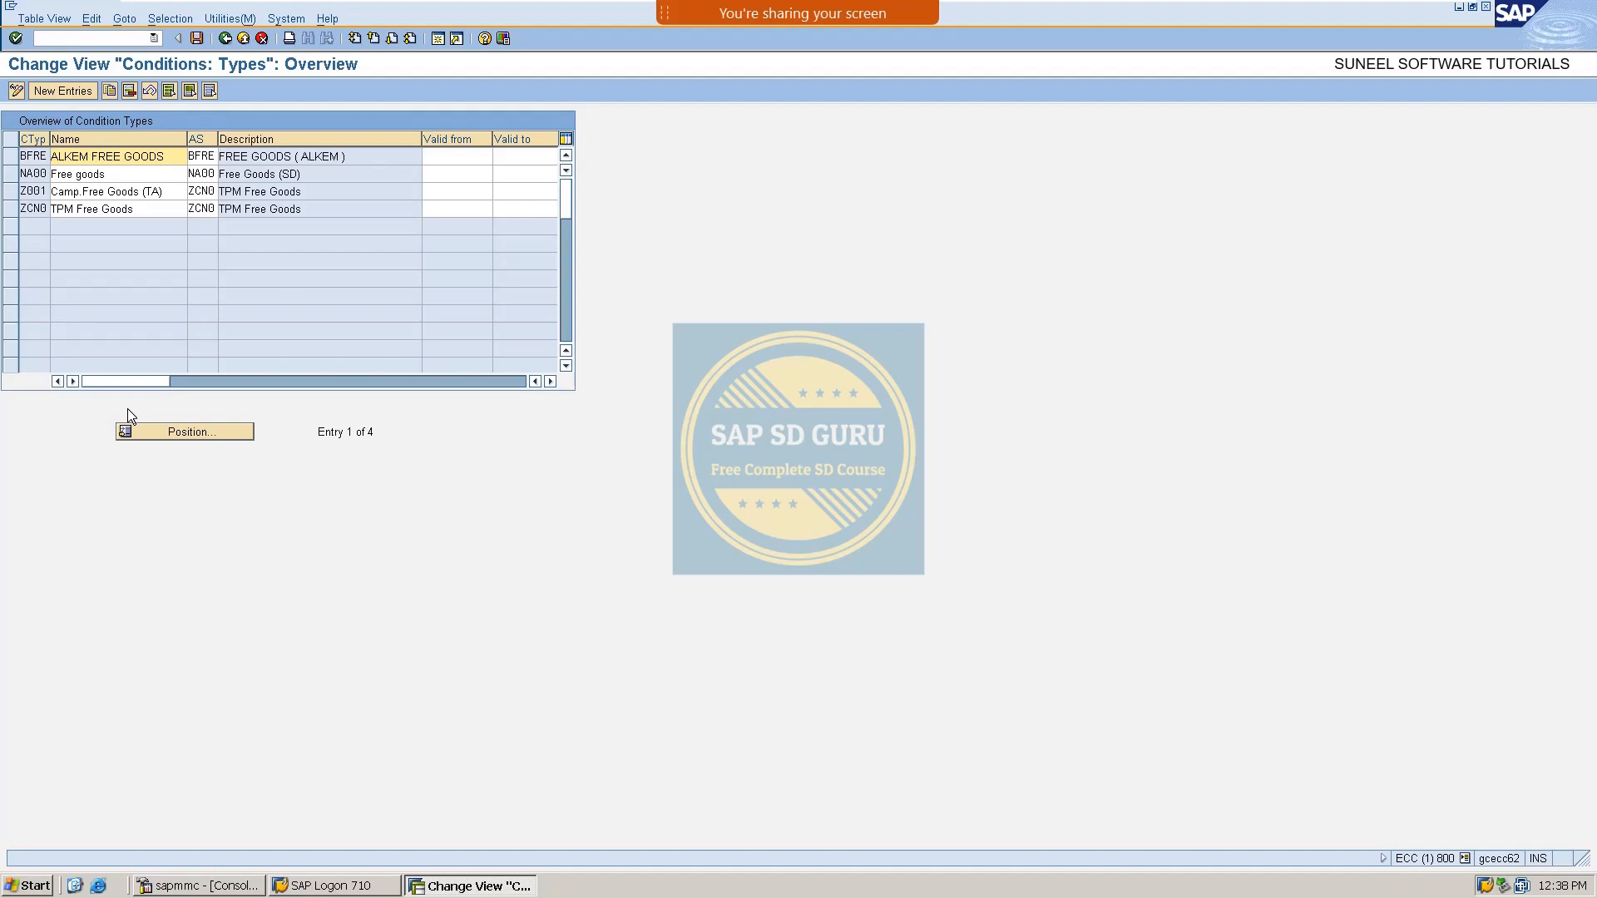
left_click(31, 157)
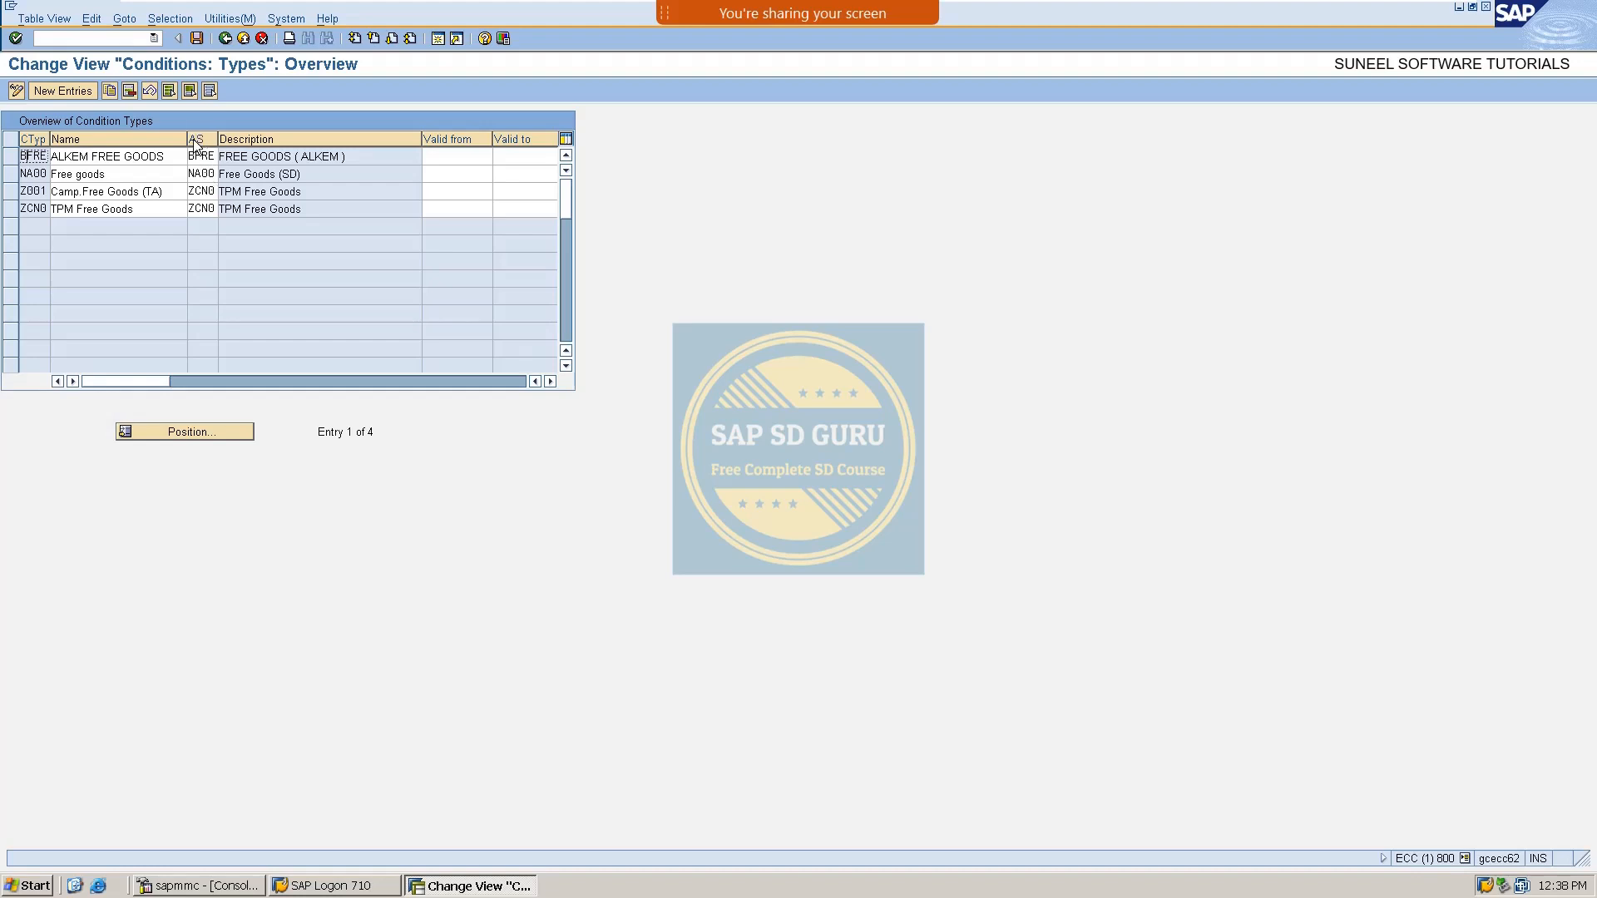
left_click_drag(189, 157, 218, 158)
left_click(200, 38)
left_click(224, 40)
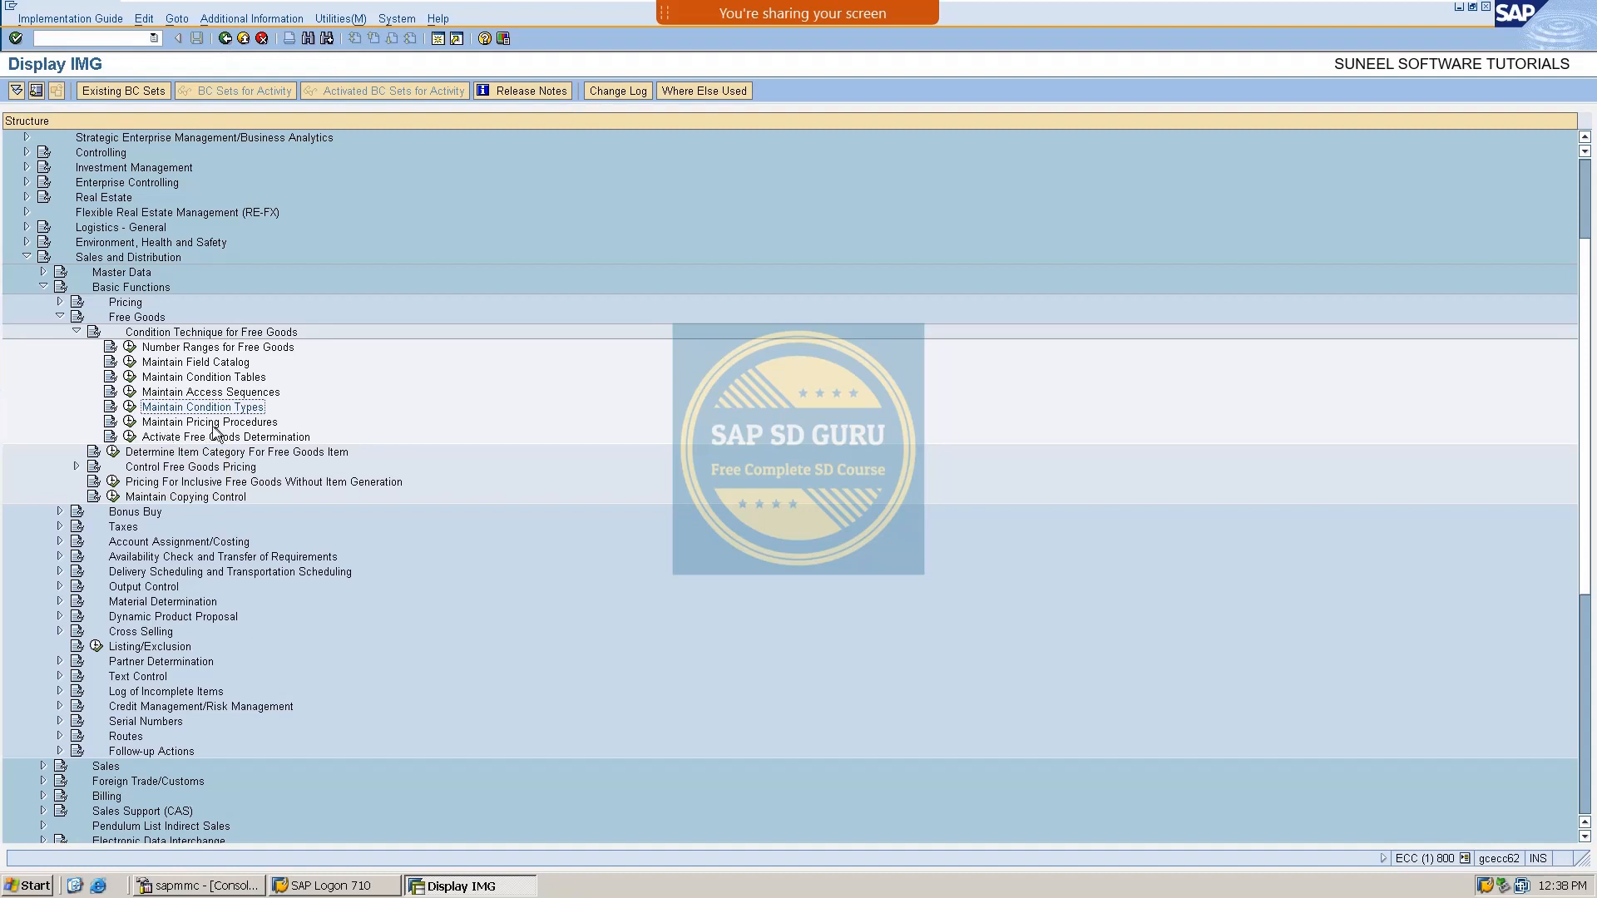
Open the free goods pricing procedures and view the control data of procedure BFREE.
left_click(130, 424)
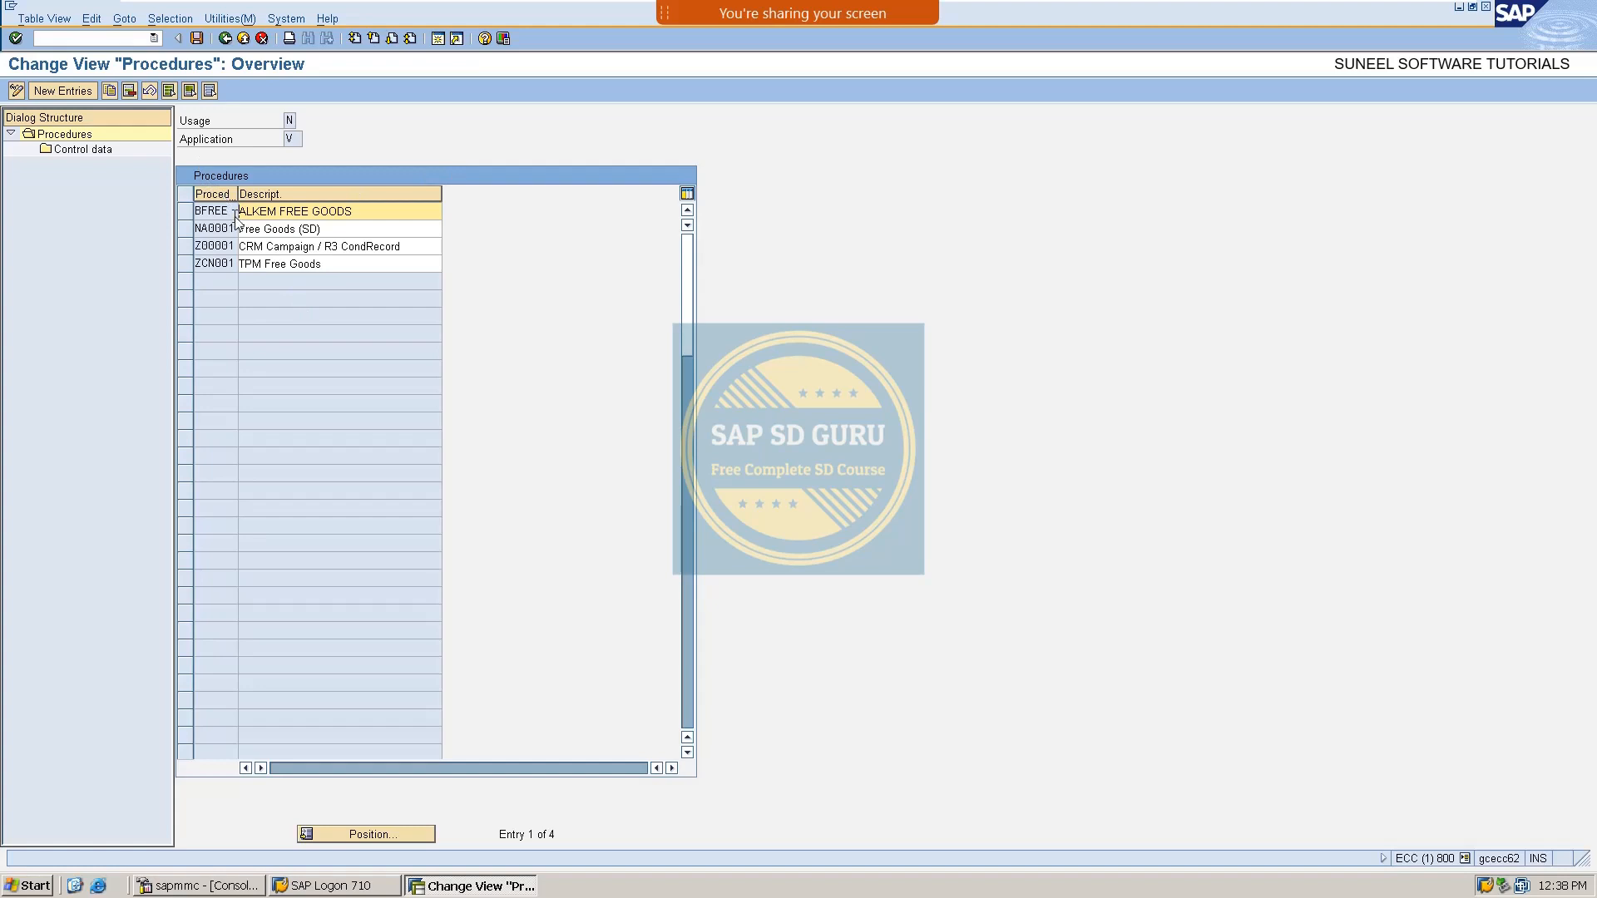
left_click_drag(233, 213, 176, 197)
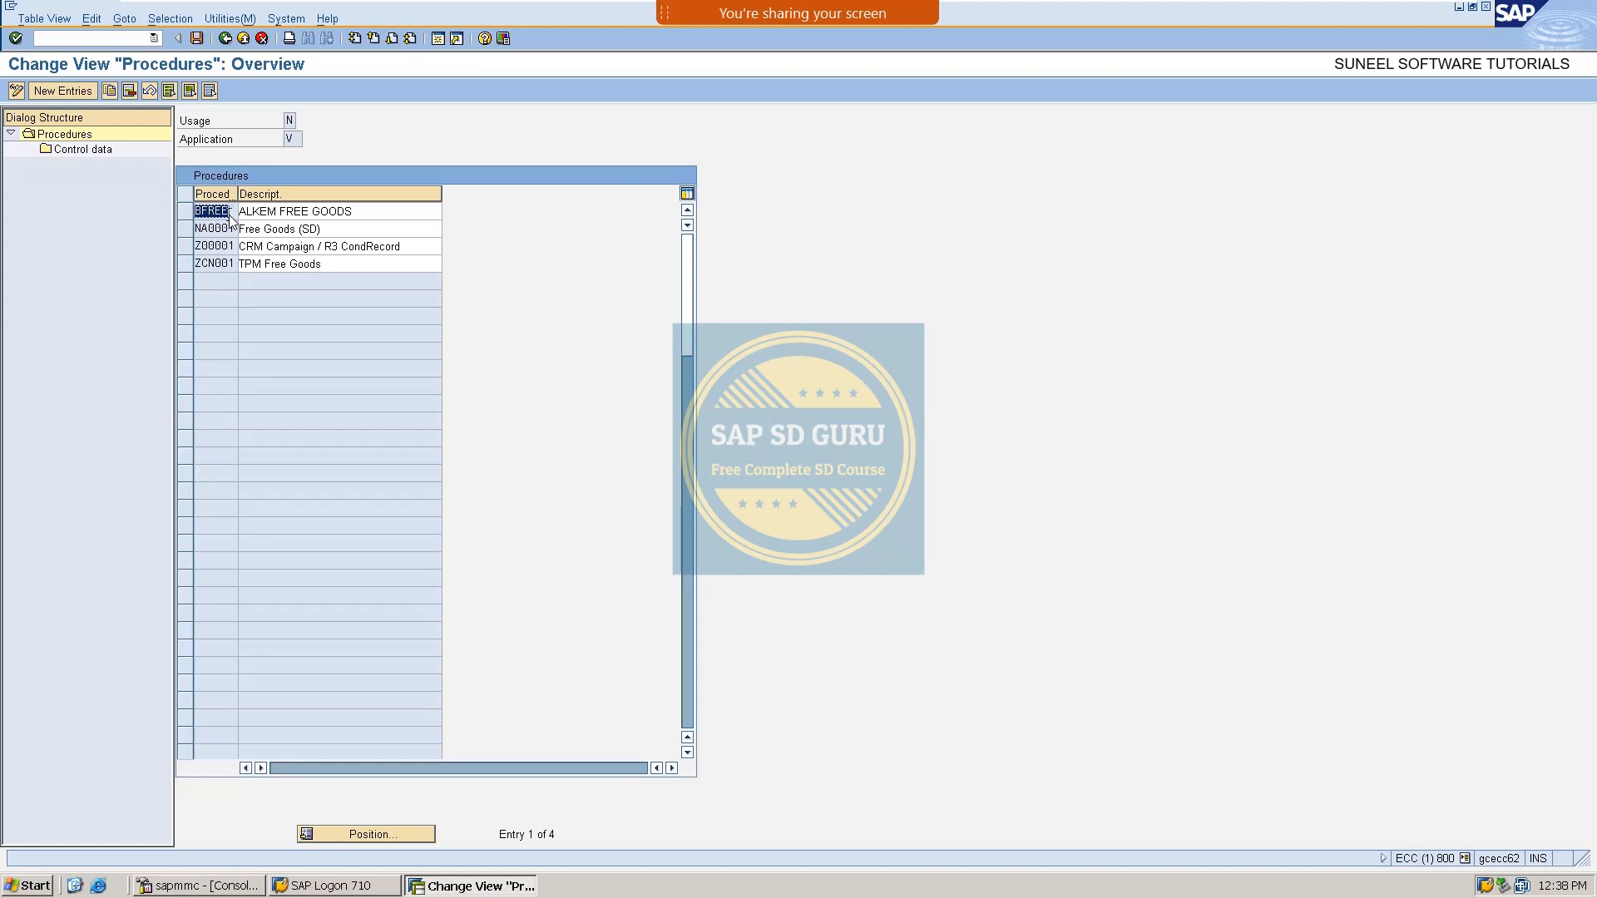
left_click(186, 211)
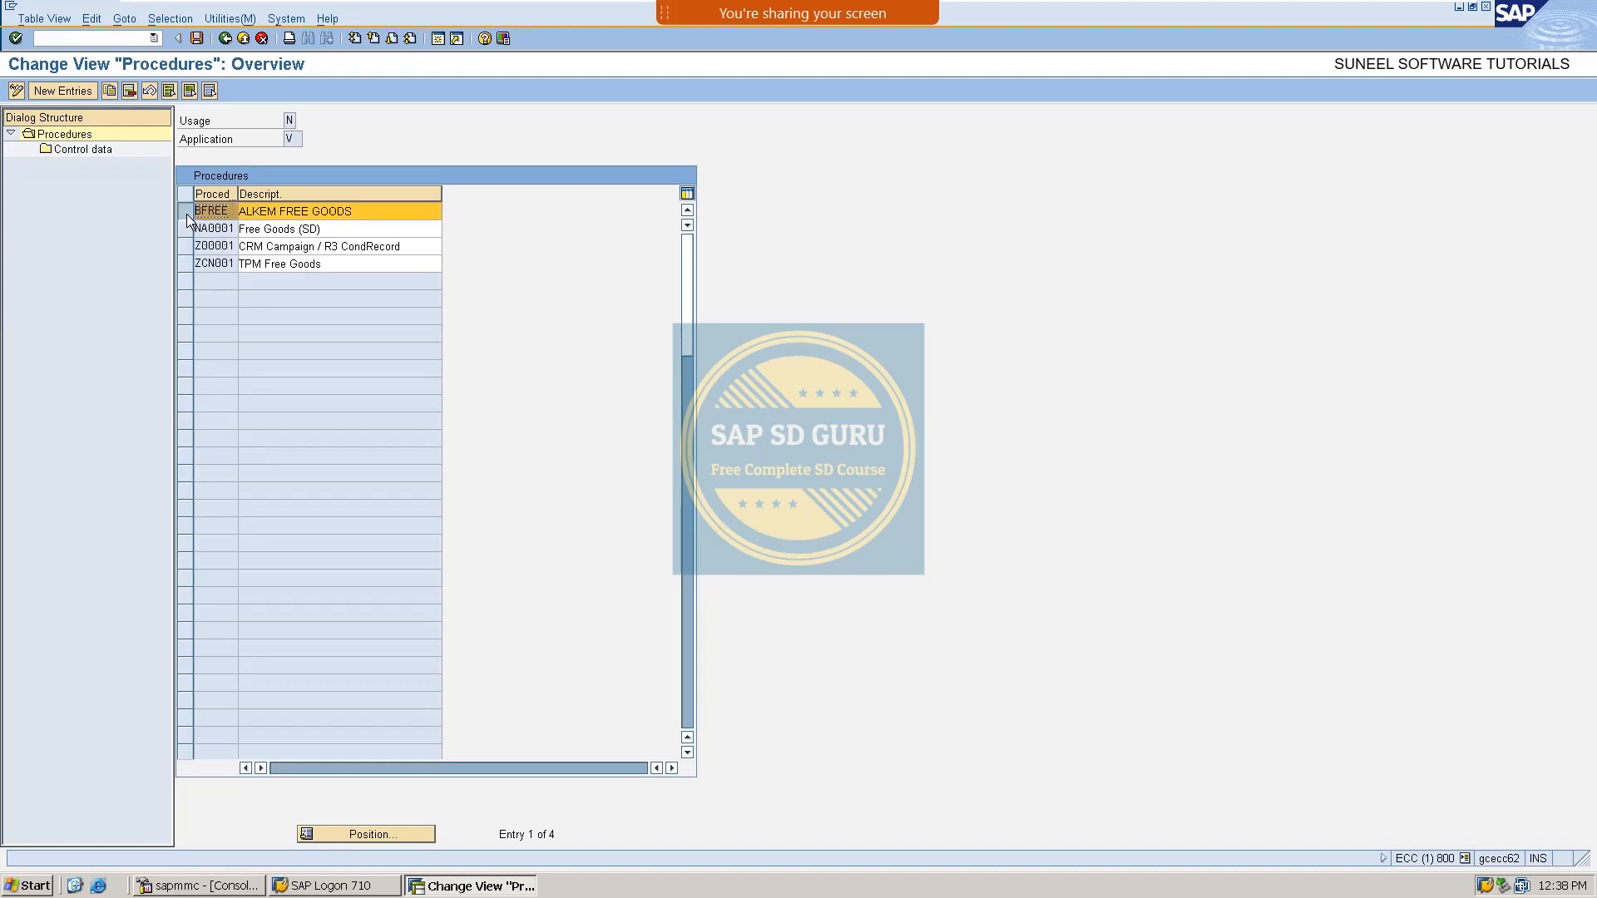
double_click(86, 153)
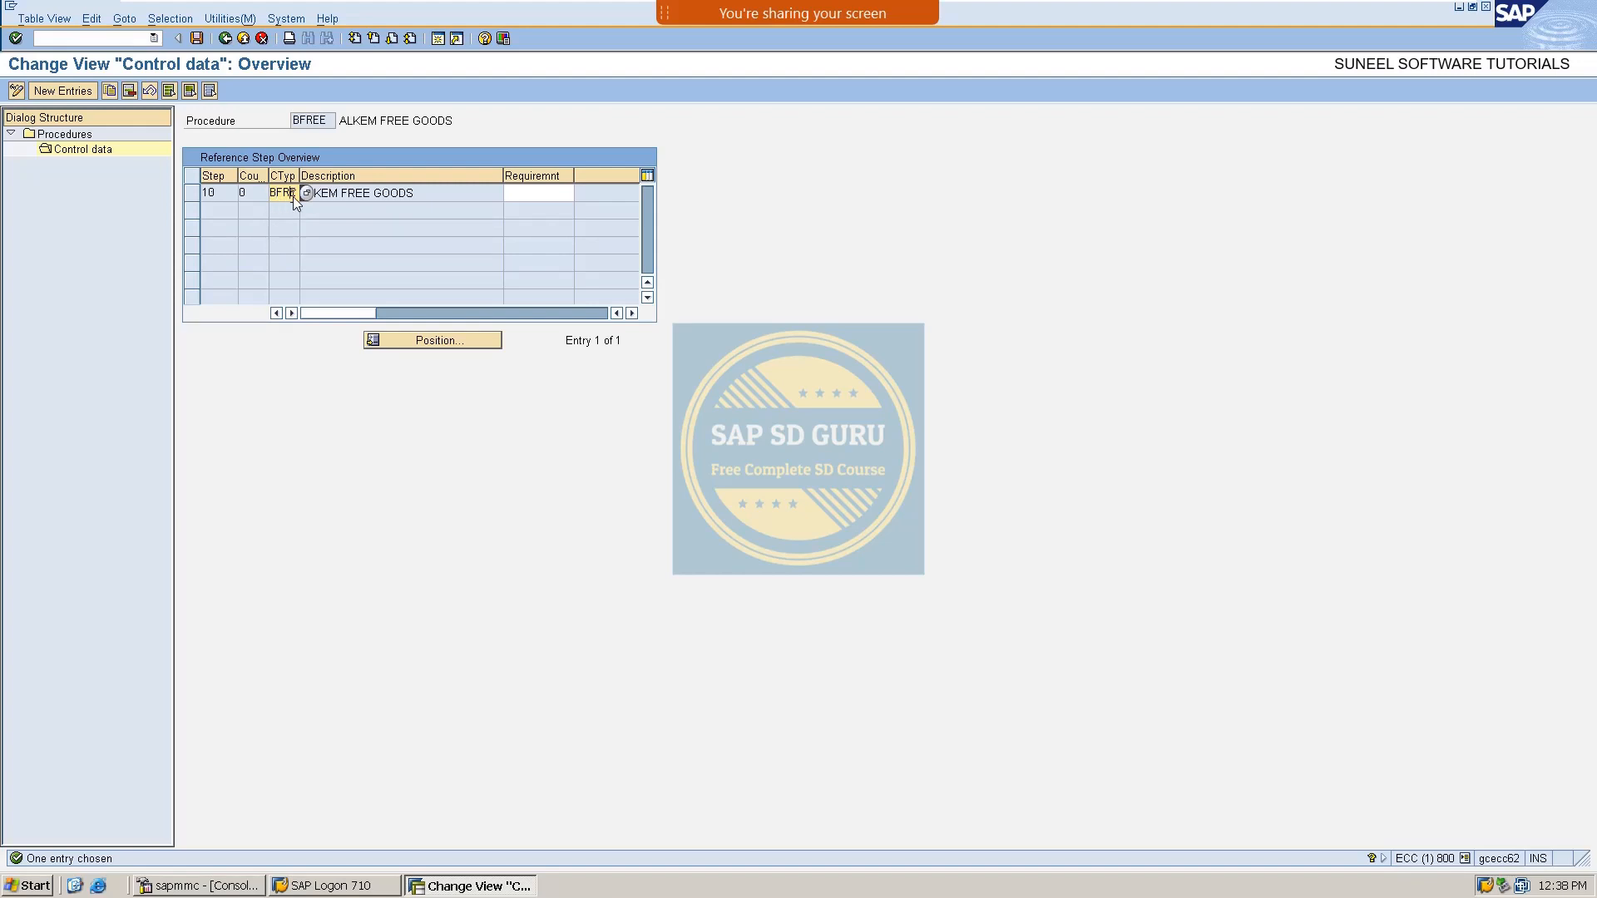
Return to the IMG from the procedure's control data and open the activation of free goods determination.
left_click(225, 39)
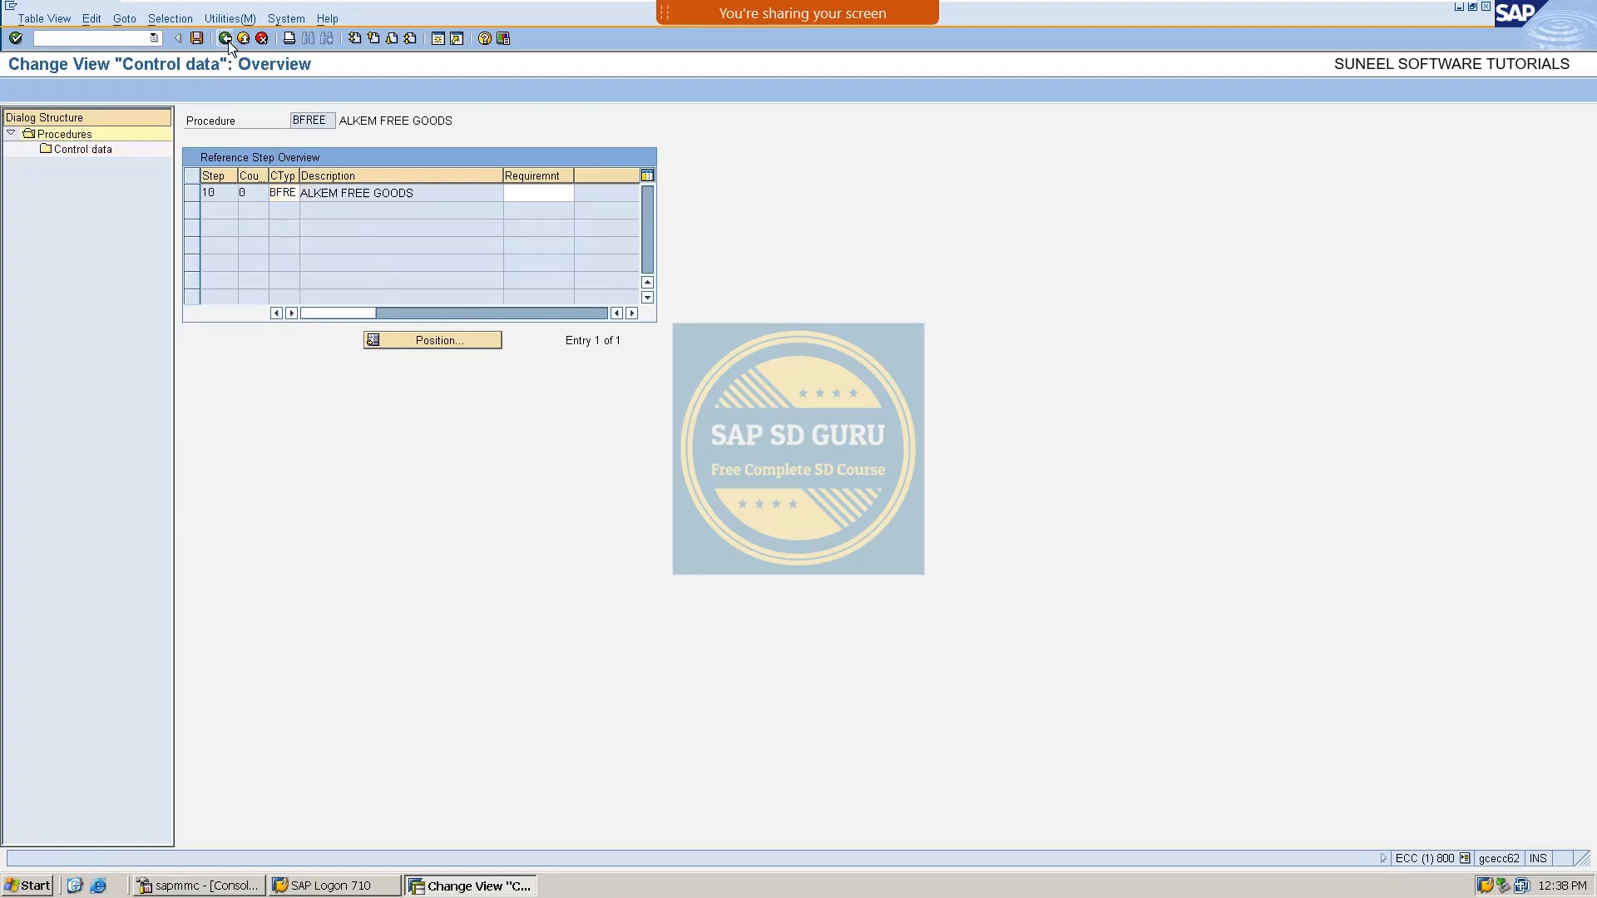
left_click(226, 38)
left_click(225, 38)
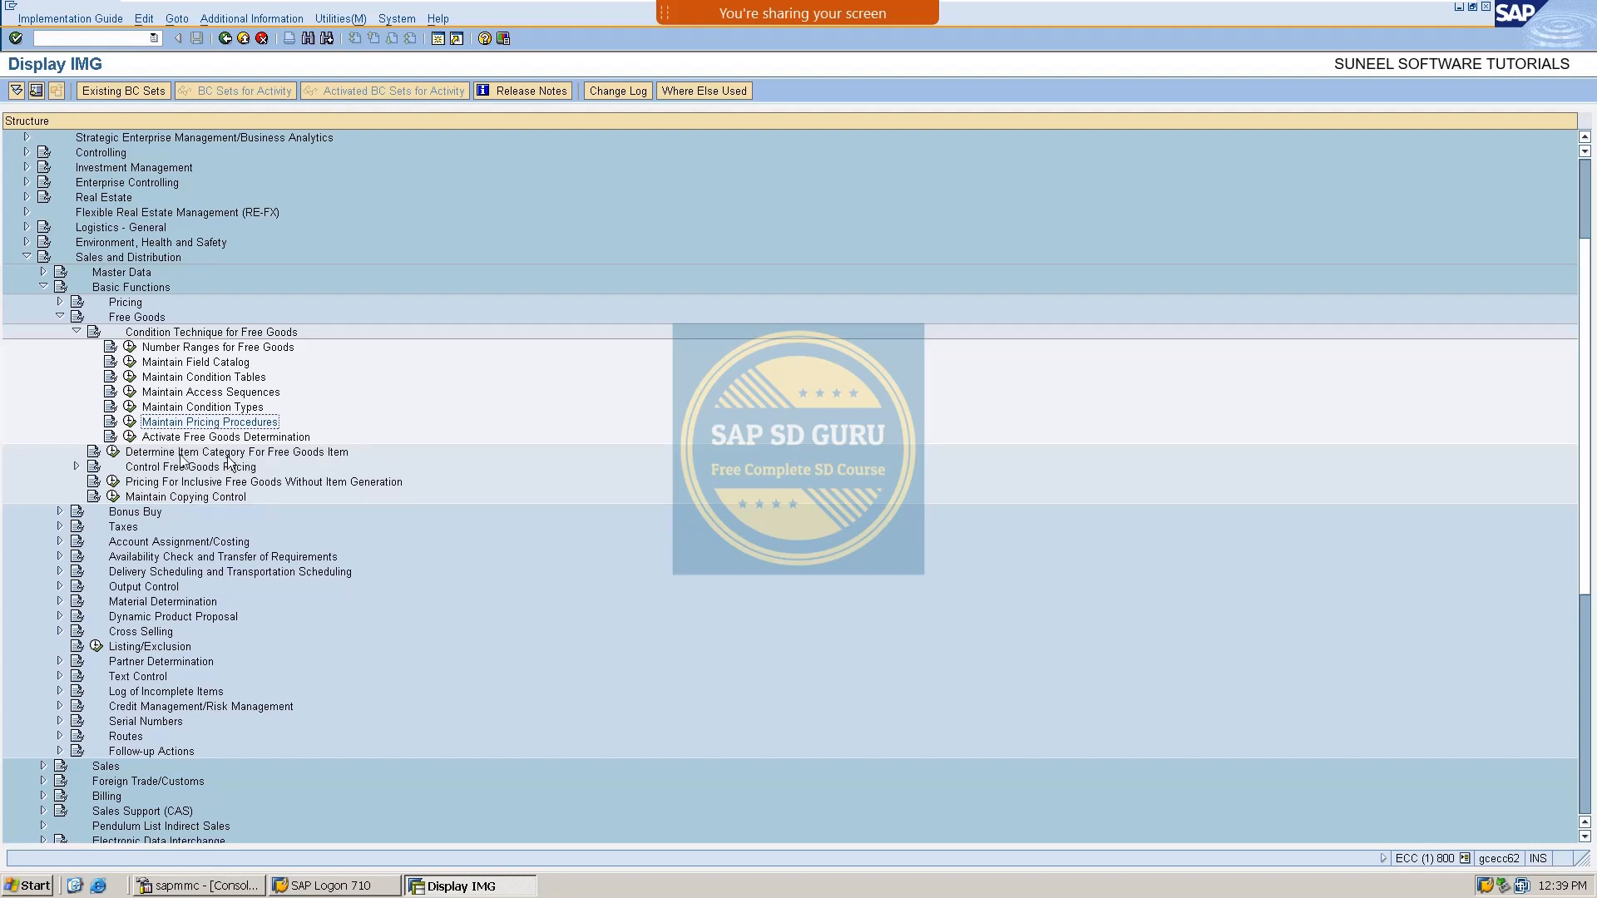
left_click(130, 437)
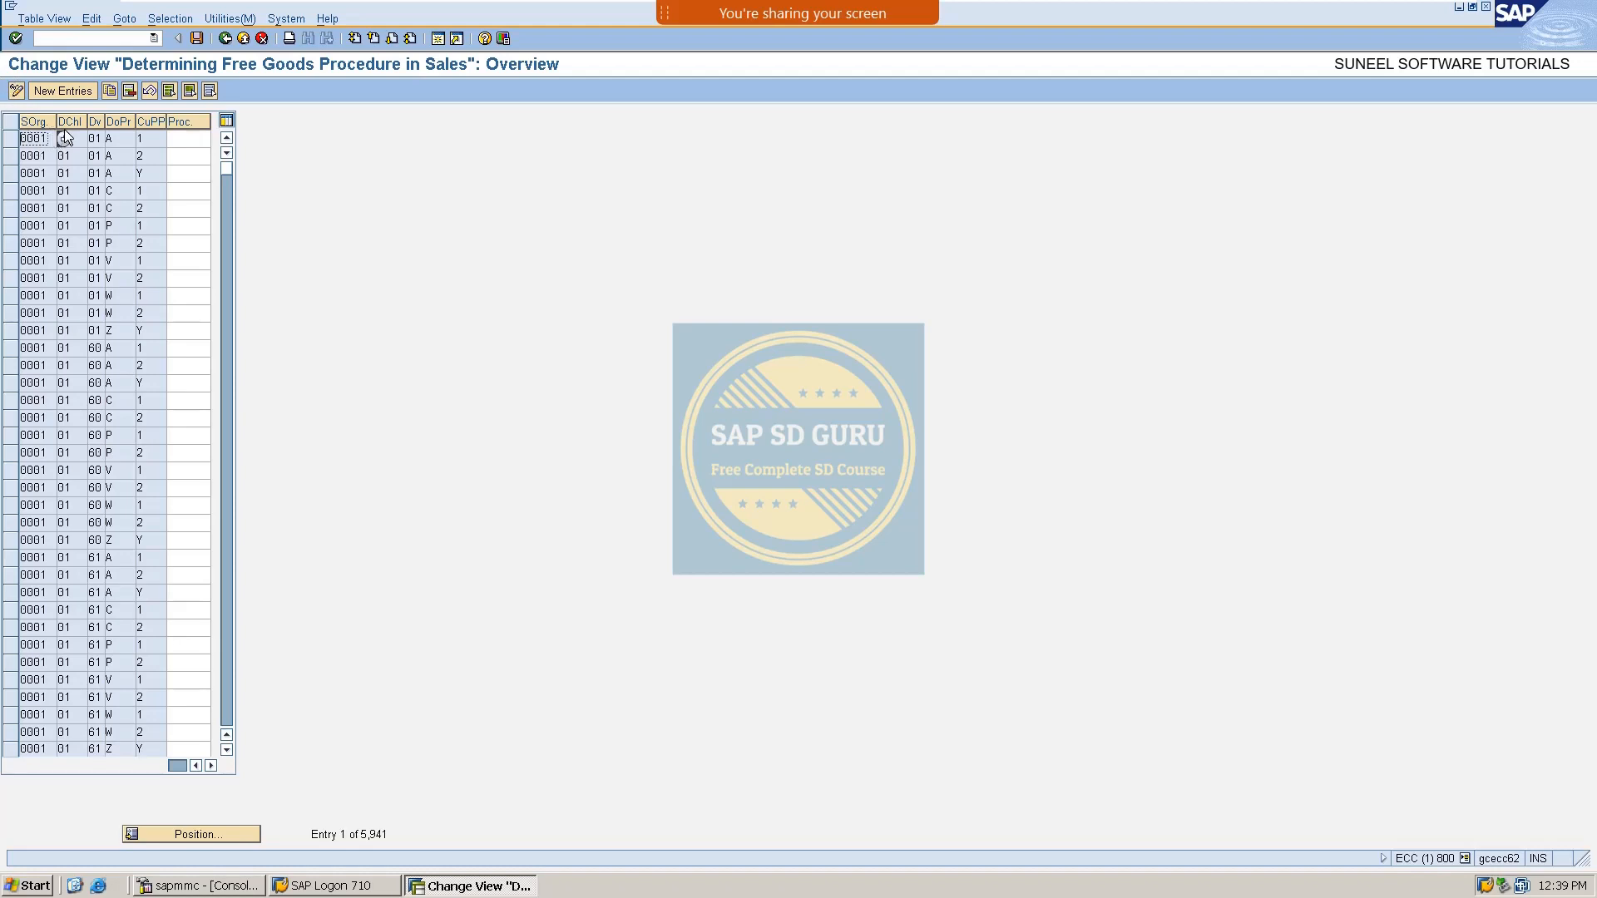
left_click(126, 139)
Position the free goods procedure determination list at sales organization B100, distribution channel B1 and division B1.
left_click(233, 833)
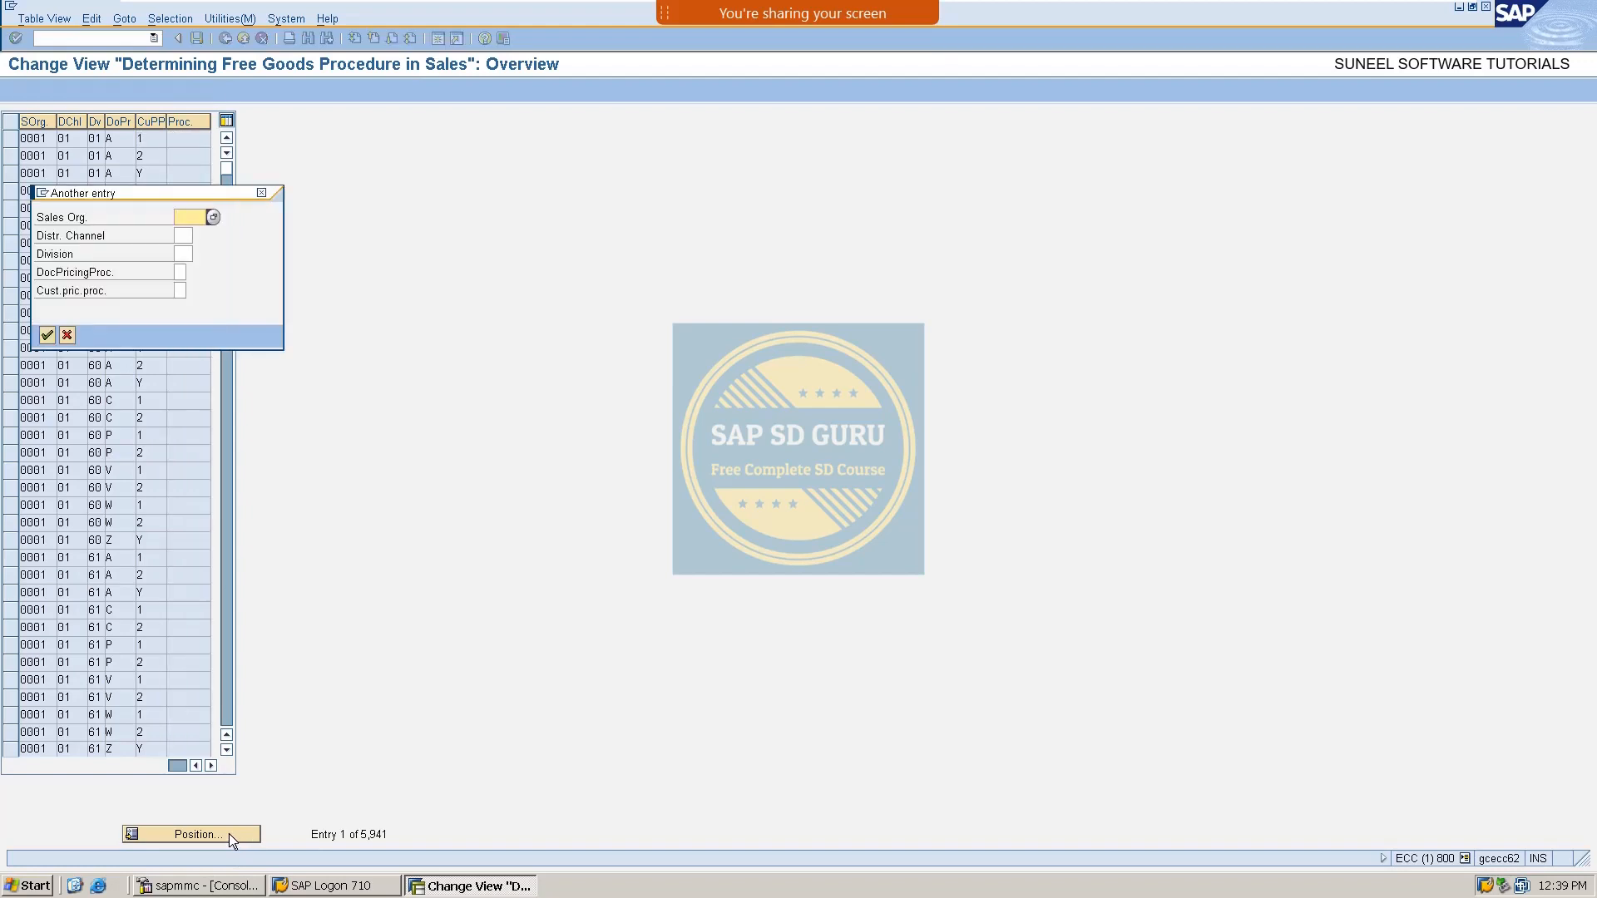
type("b100")
key("Tab")
type("b")
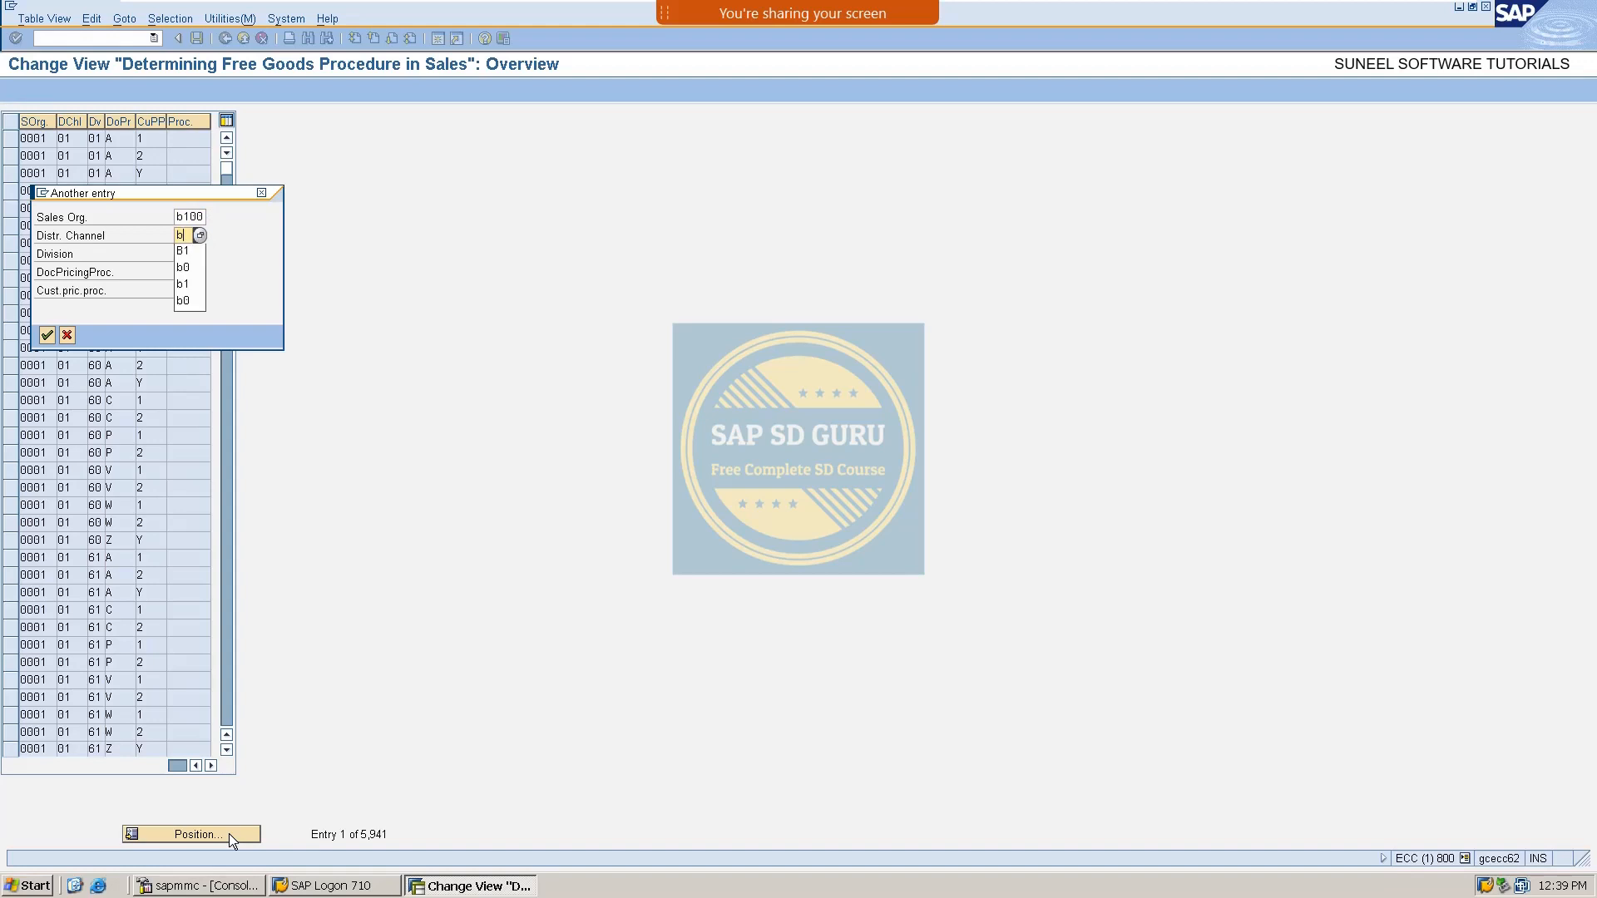
type("1")
key("Tab")
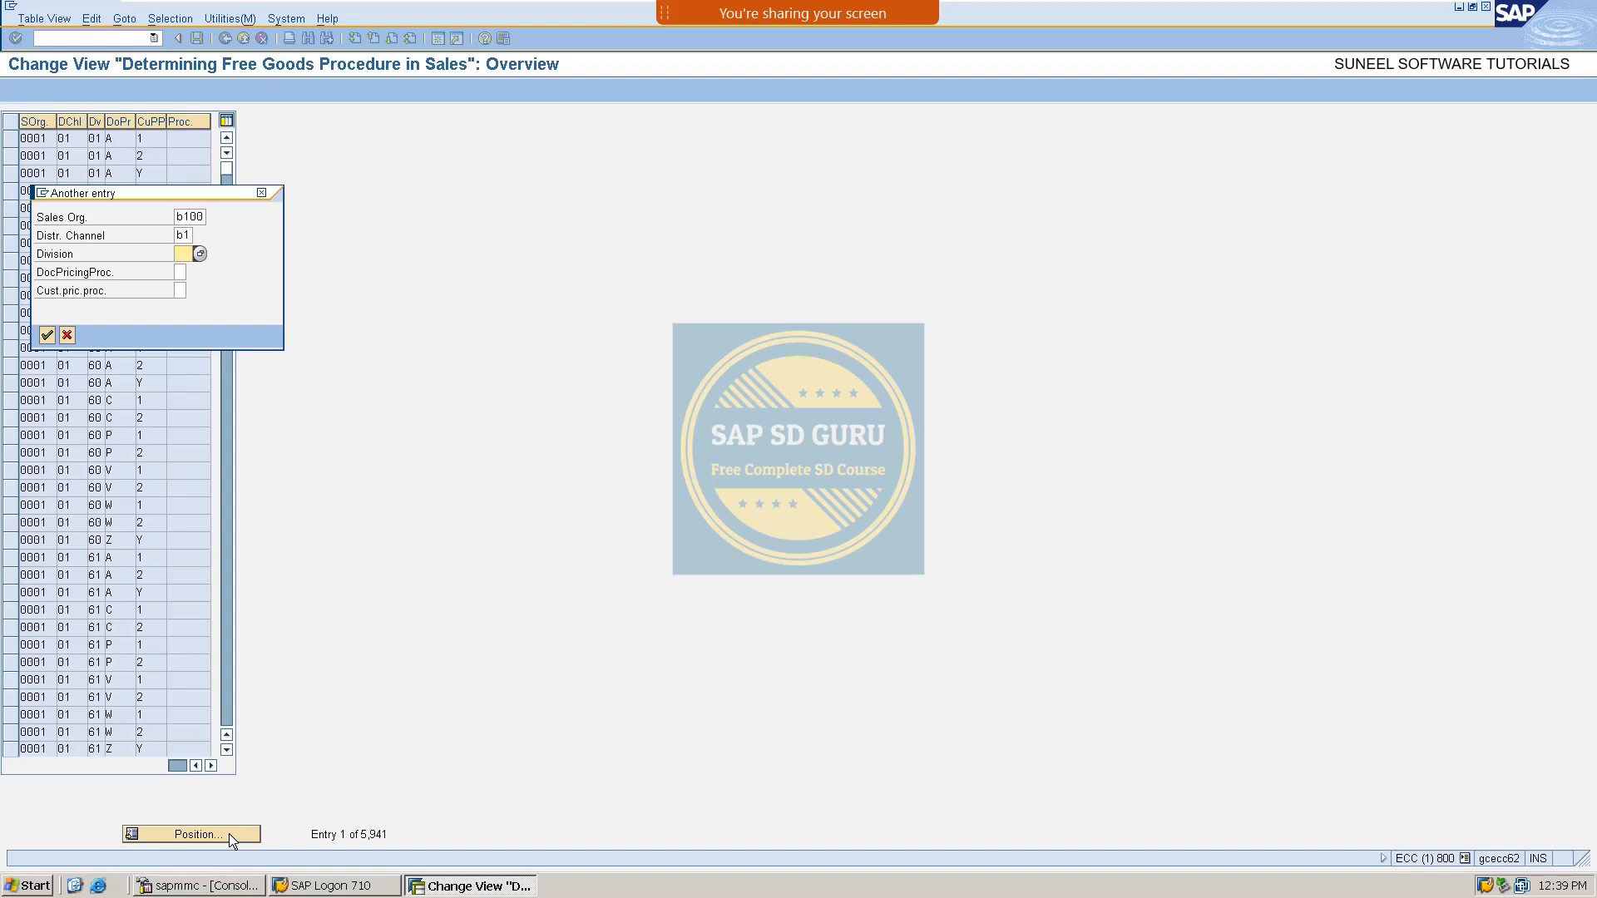
type("b1")
key("Return")
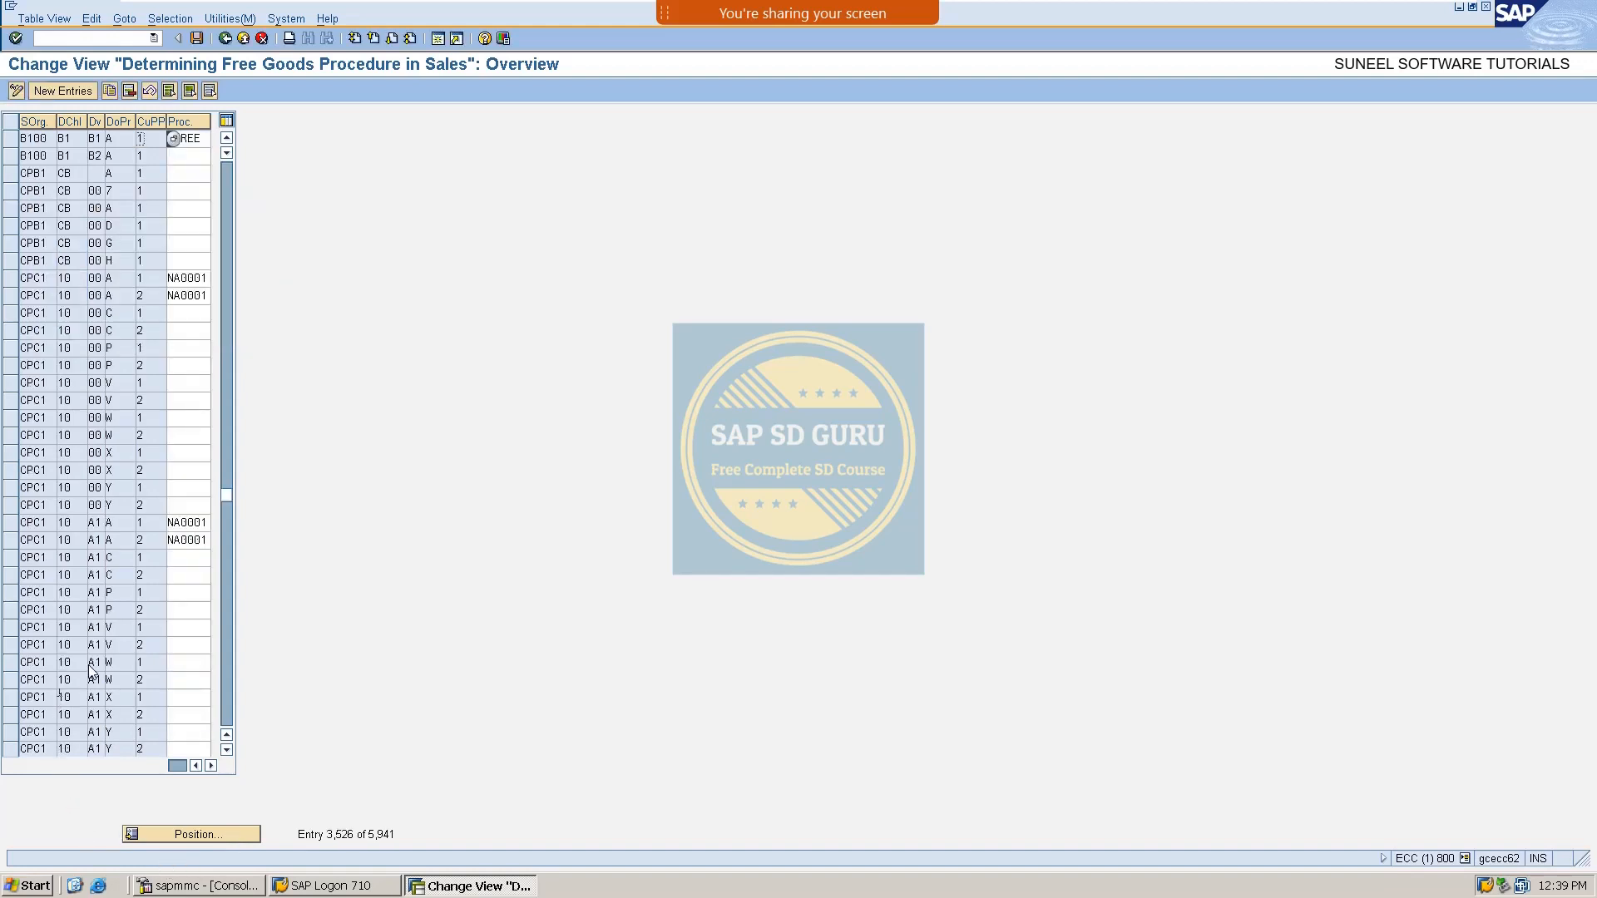
Check the free goods procedure assigned to B100/B1/B1, save the assignment, and return to SAP Easy Access.
left_click(204, 140)
left_click(198, 38)
left_click(221, 40)
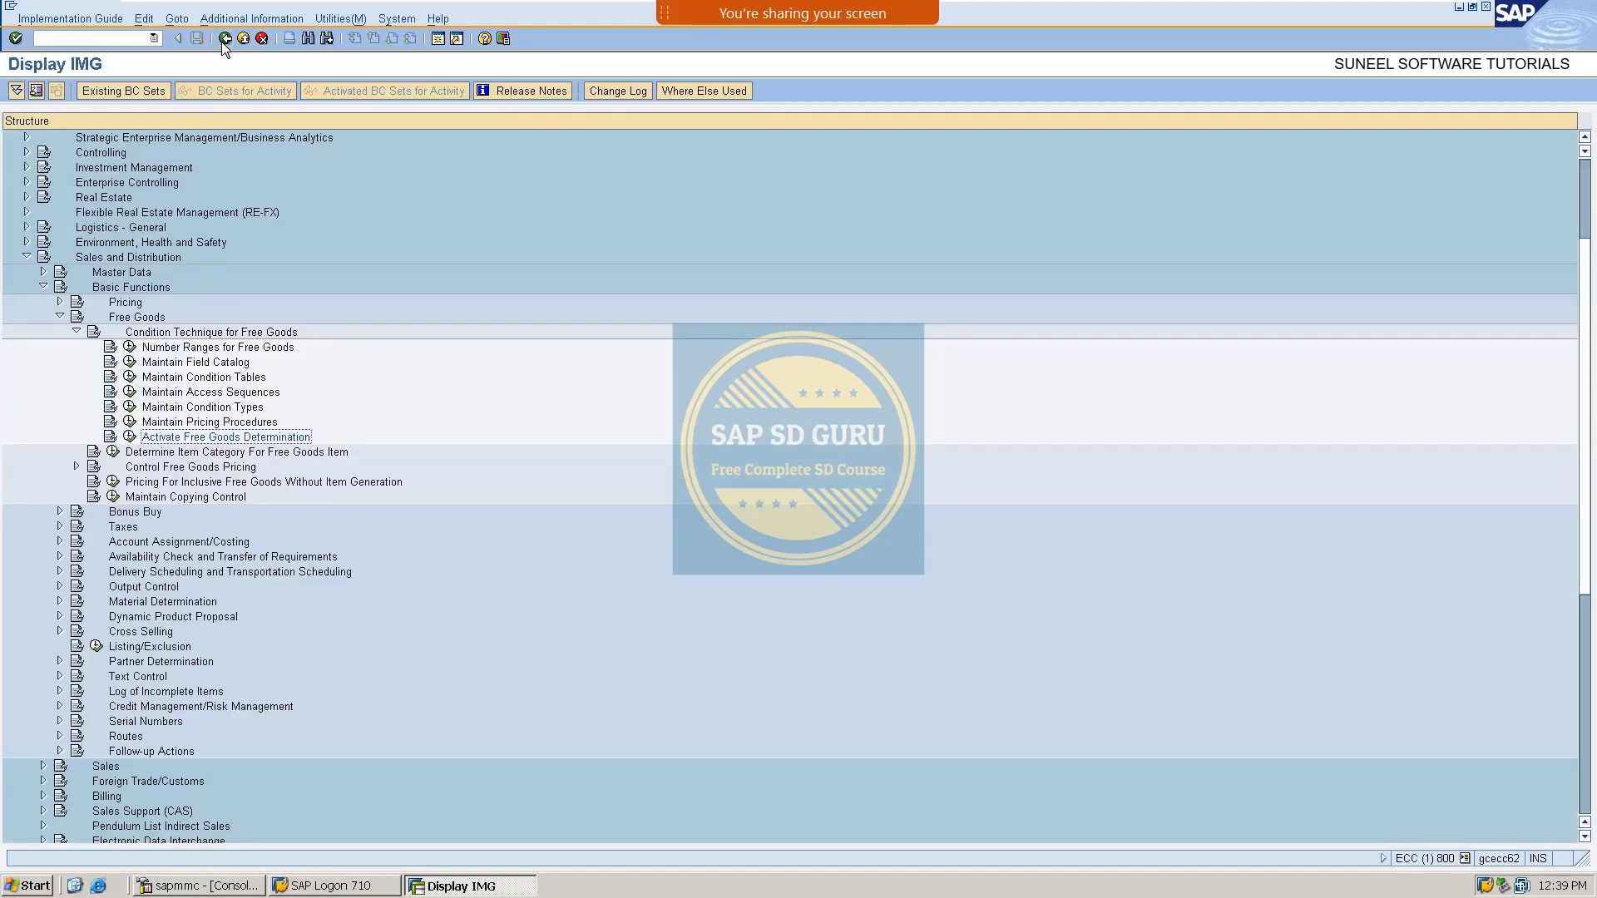
left_click(221, 41)
left_click(225, 38)
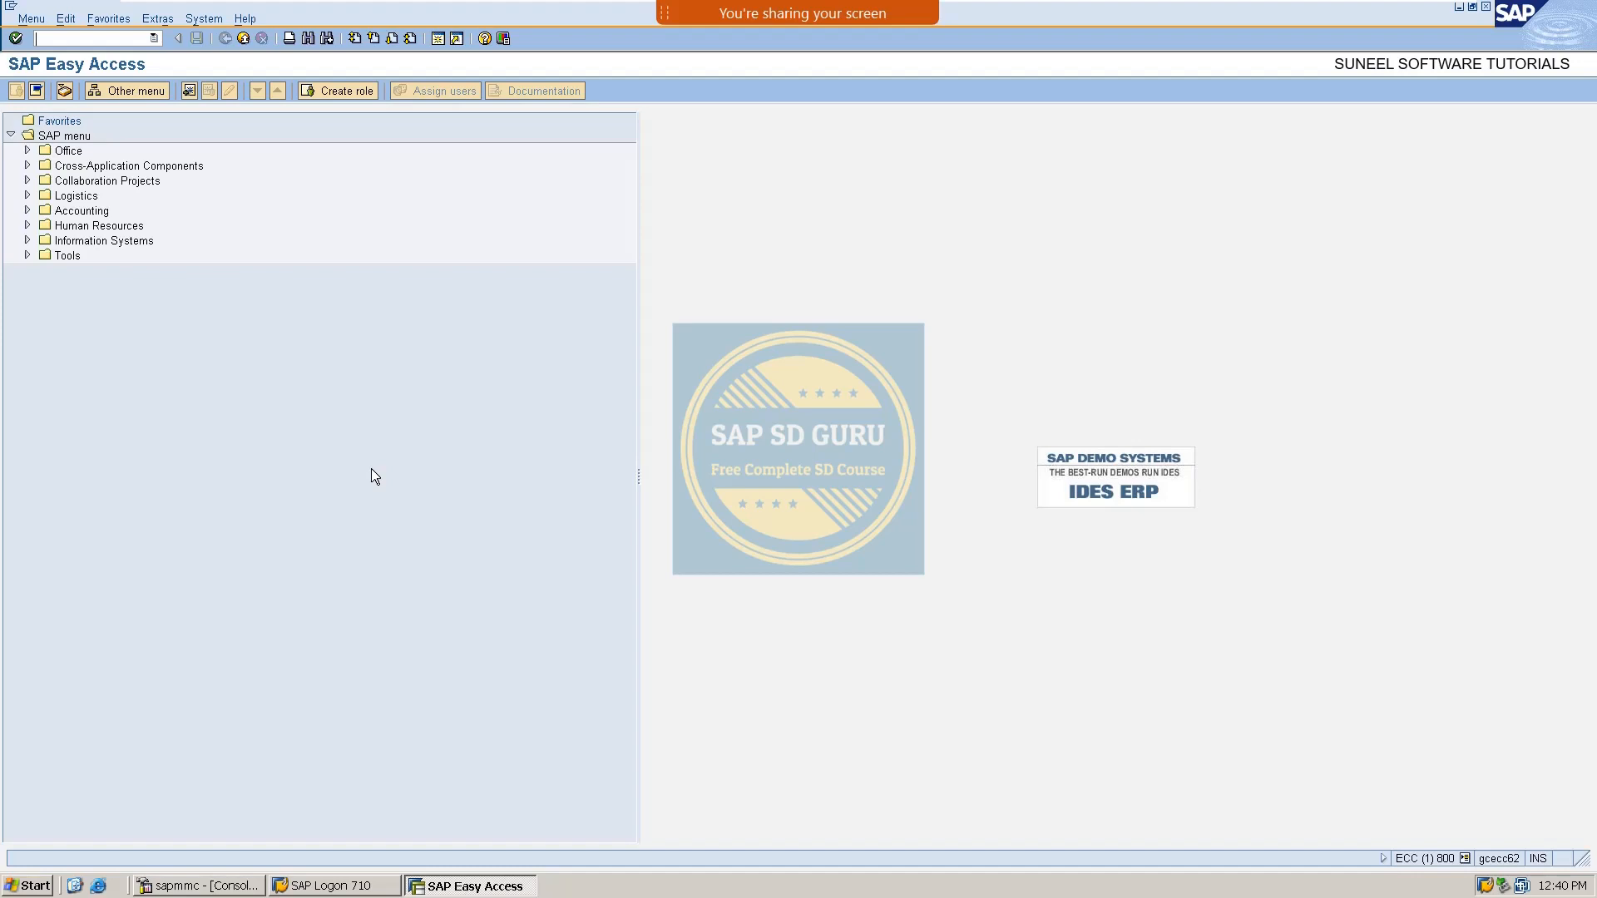
Open the pricing procedure maintenance and display the control data of procedure B10000.
type("f")
type("08")
key("Return")
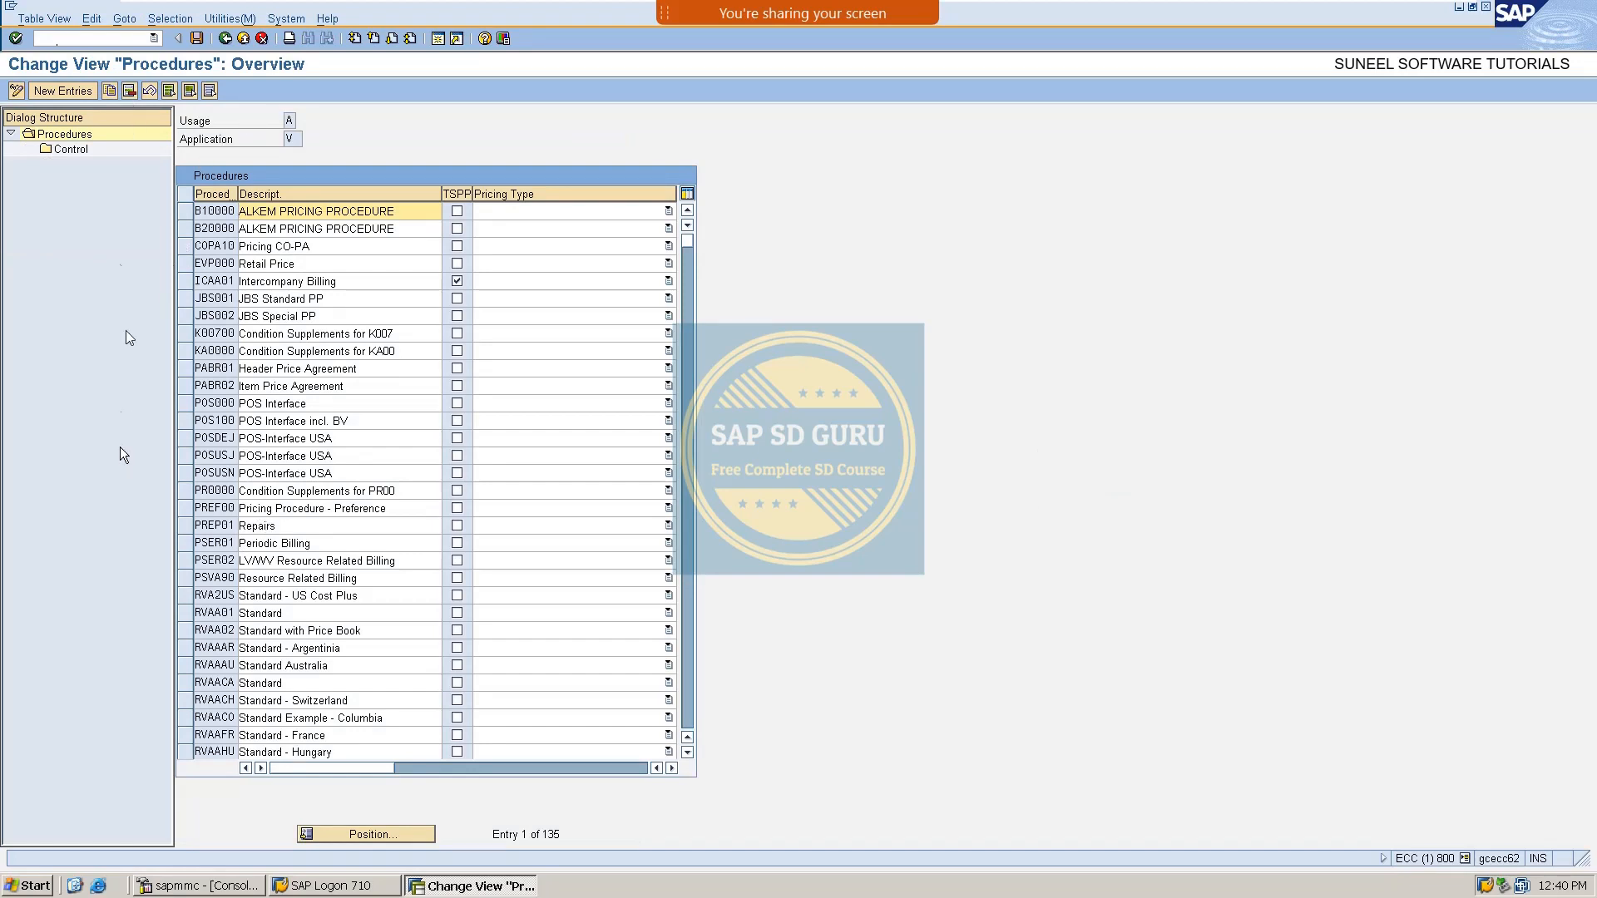
left_click(187, 205)
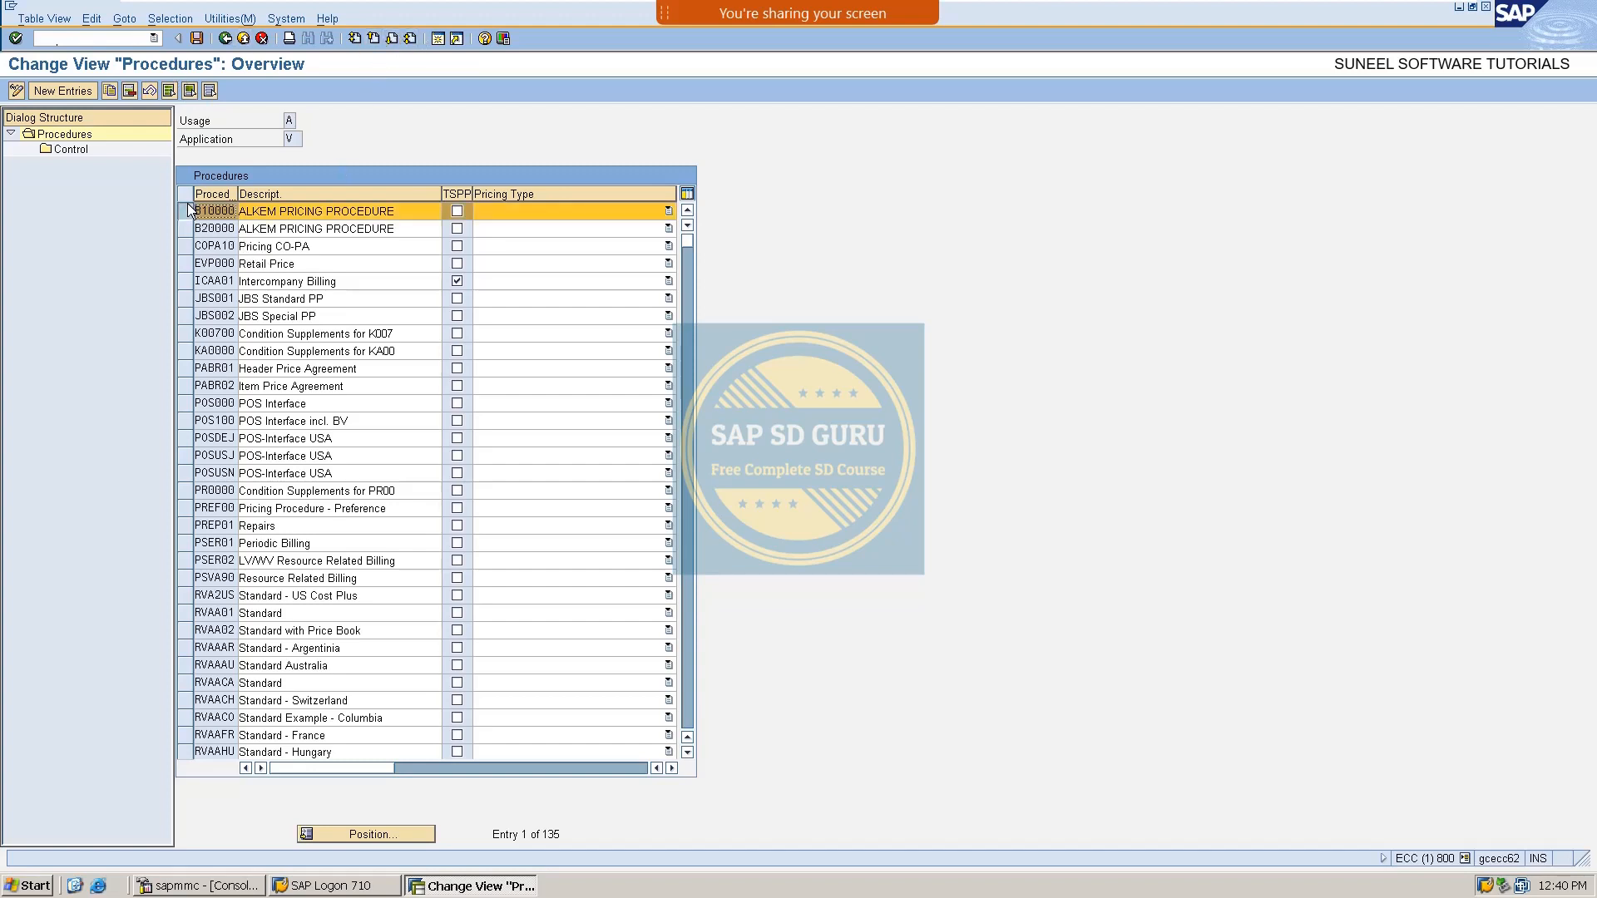
double_click(80, 151)
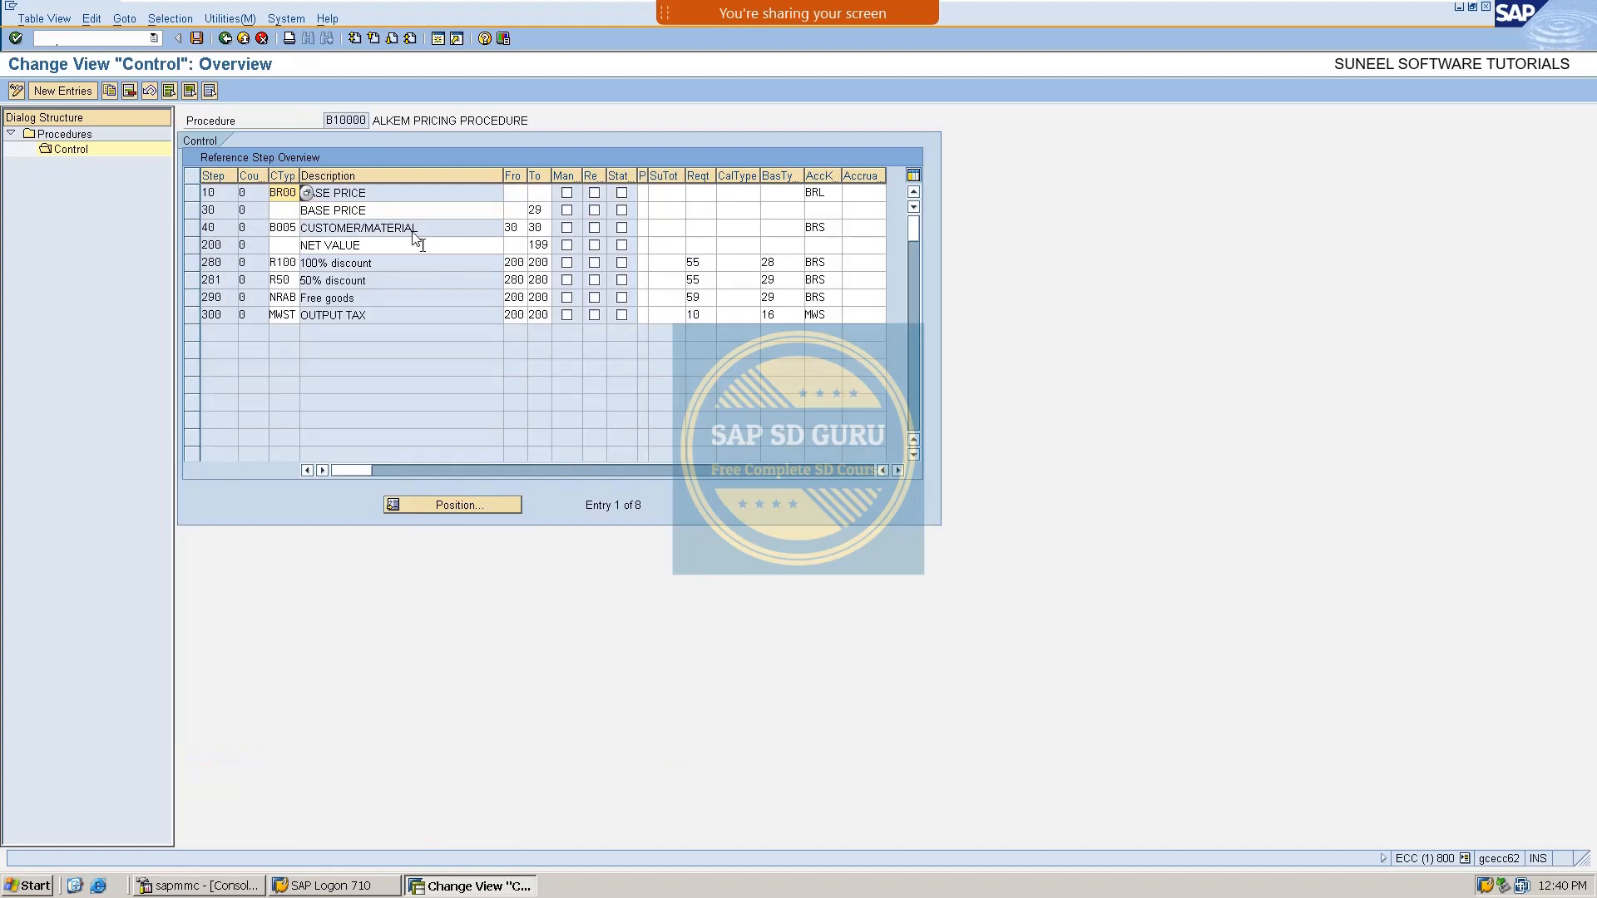
Examine the from and to steps, requirement and base type of the R100 100% discount row.
left_click(275, 264)
left_click(350, 264)
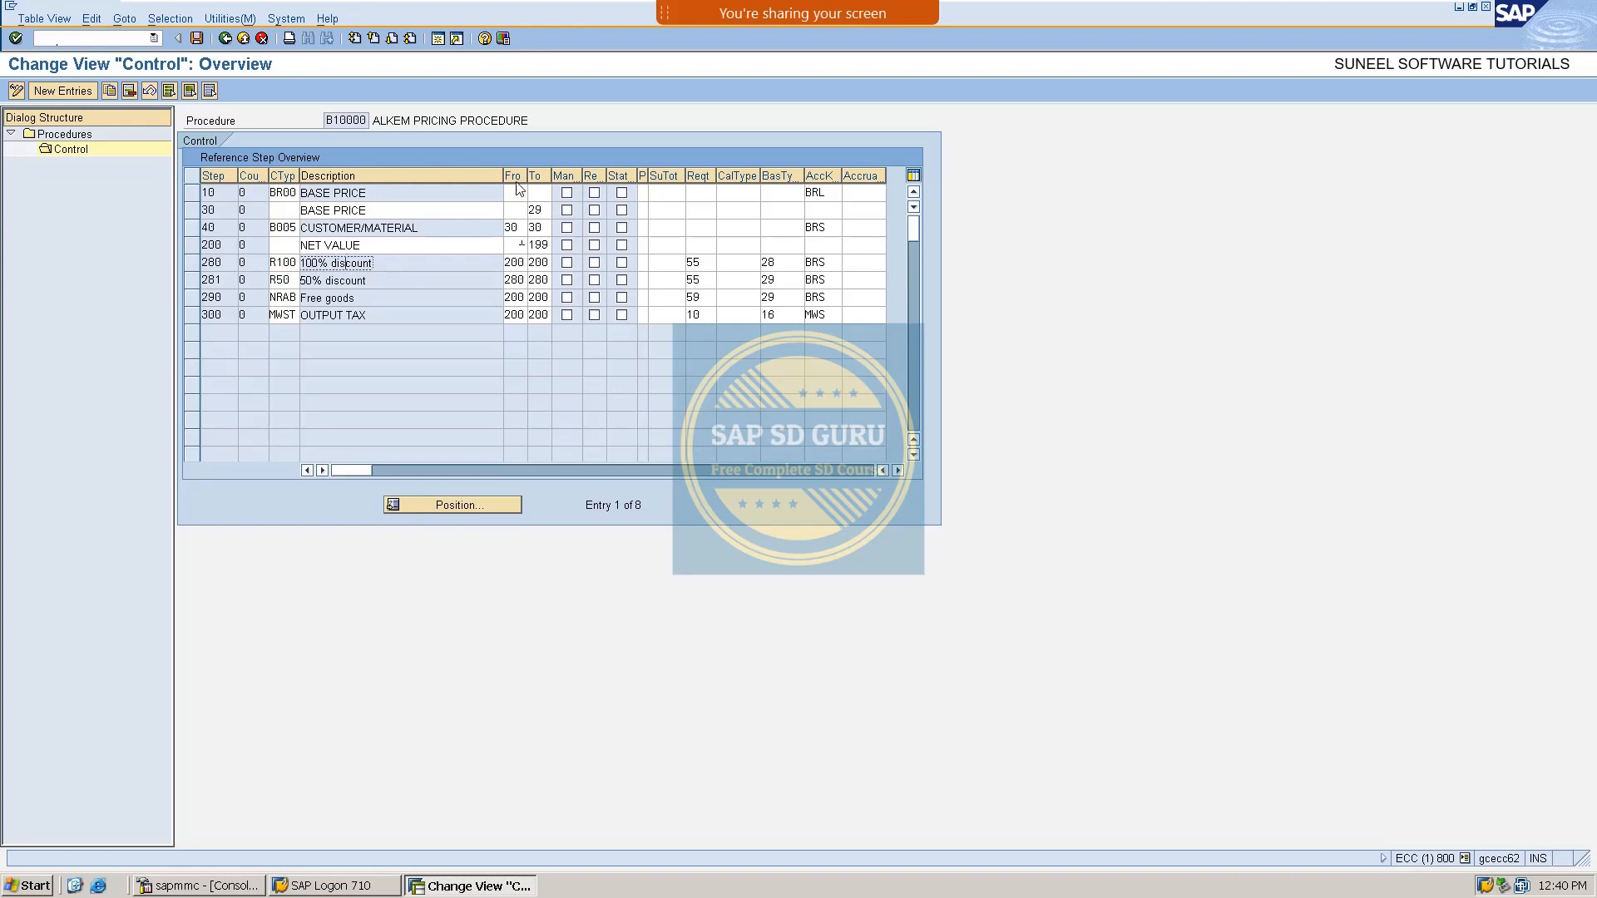
left_click(515, 262)
left_click(541, 265)
left_click_drag(703, 263, 672, 260)
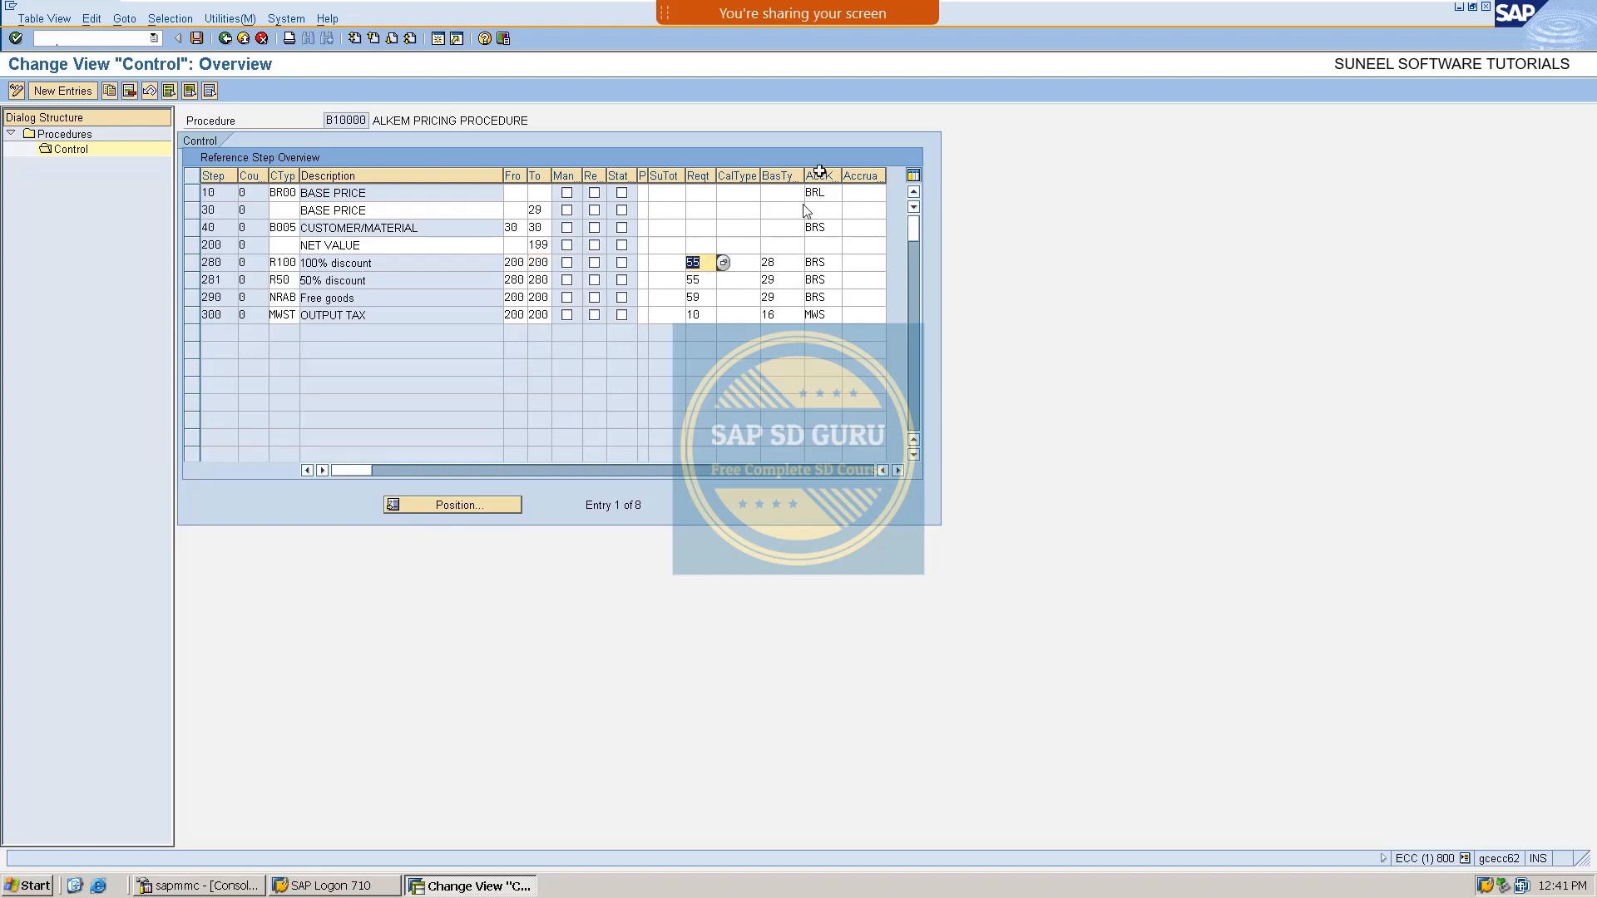
left_click_drag(791, 263, 761, 262)
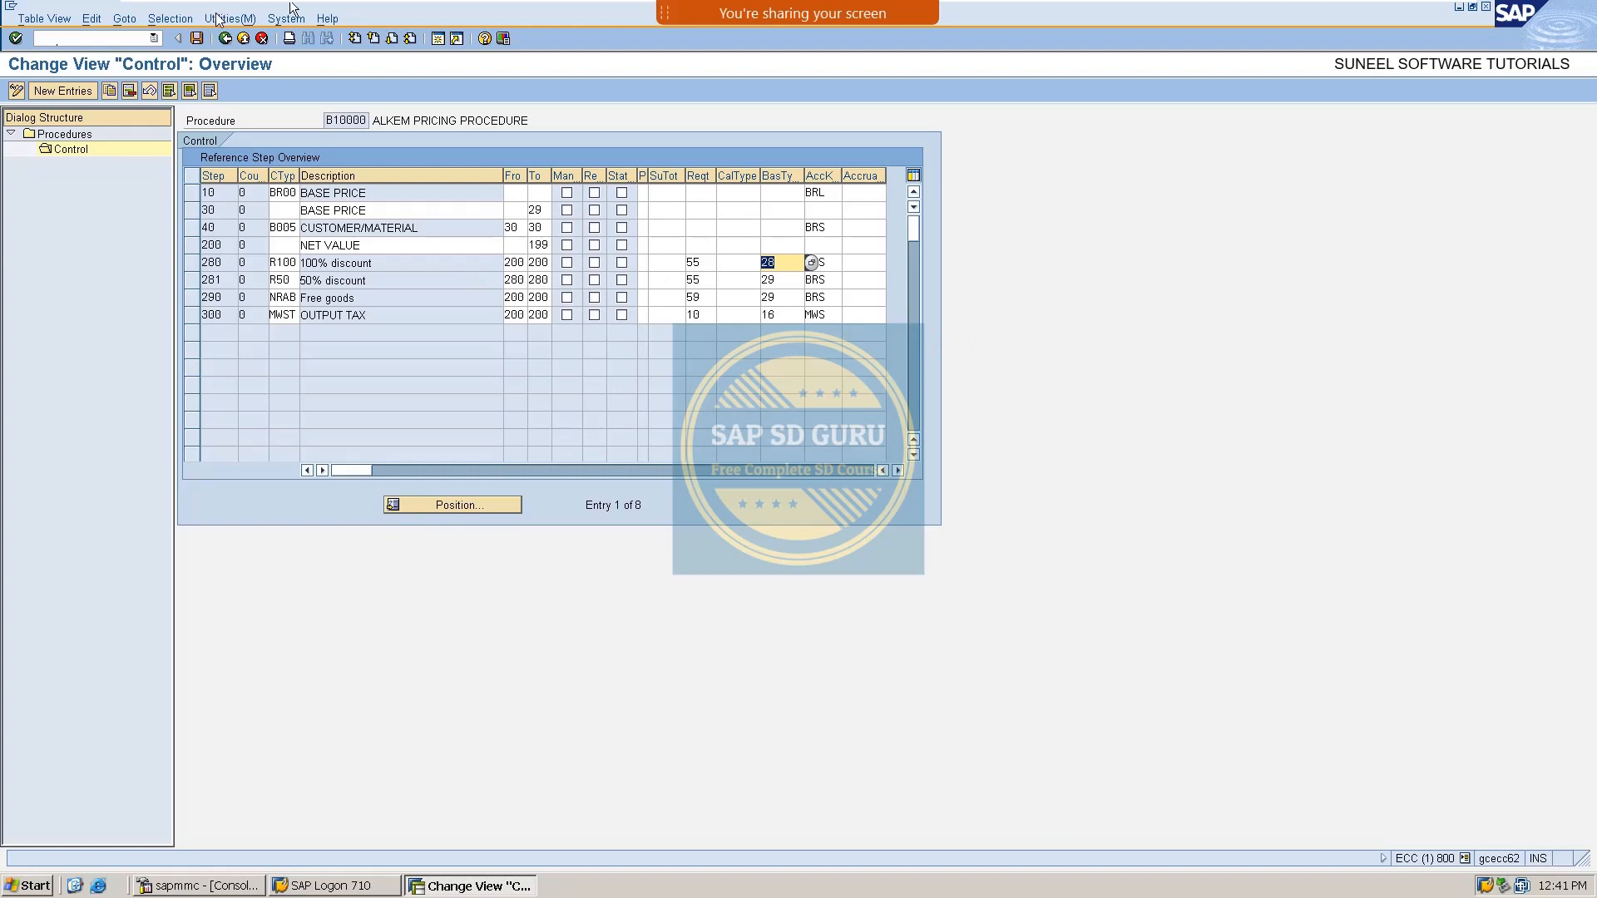
Save pricing procedure B10000 and return to SAP Easy Access with /n.
left_click(199, 42)
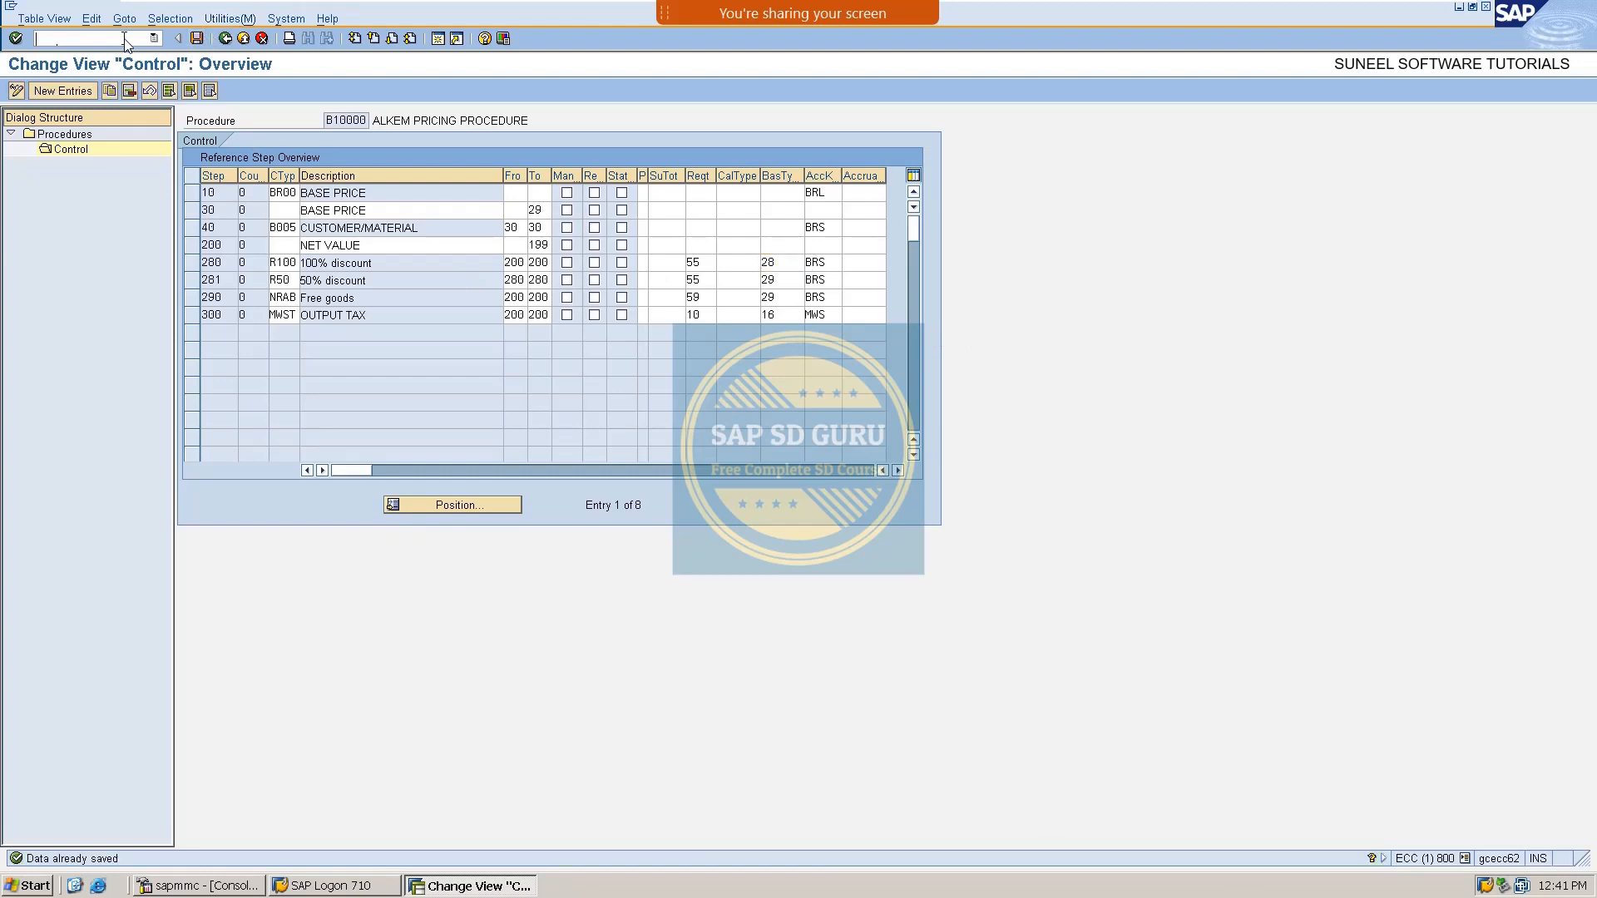
left_click(126, 43)
type("/n")
key("Return")
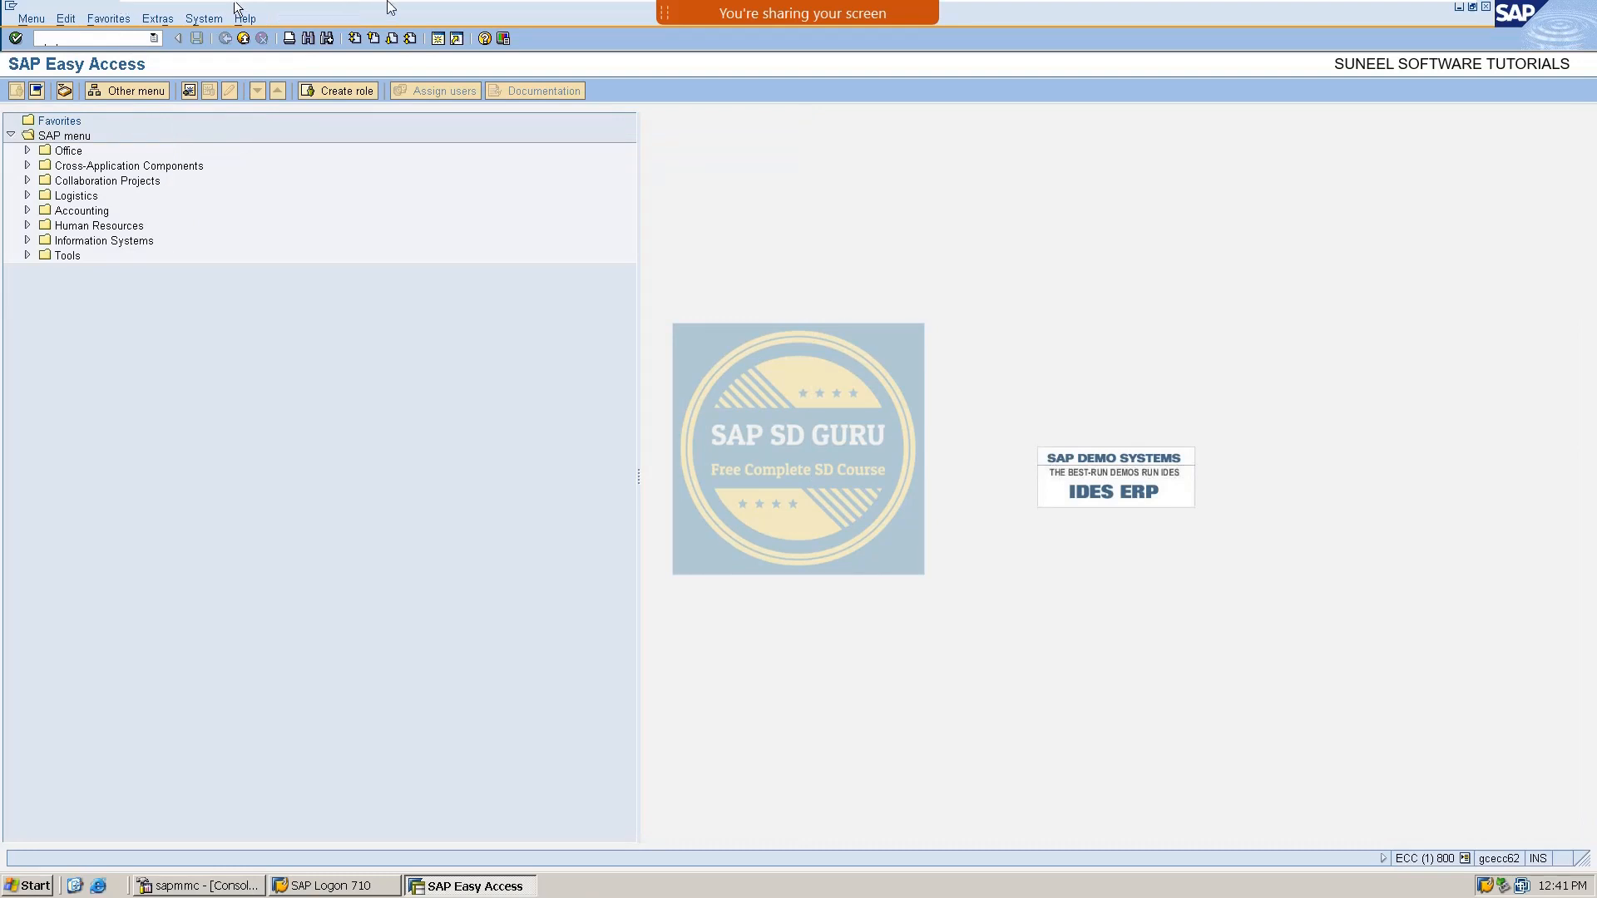
Turn on screen annotation and handwrite the red note "4) maintain free goods" followed by the abbreviation for condition record.
mouse_move(930, 7)
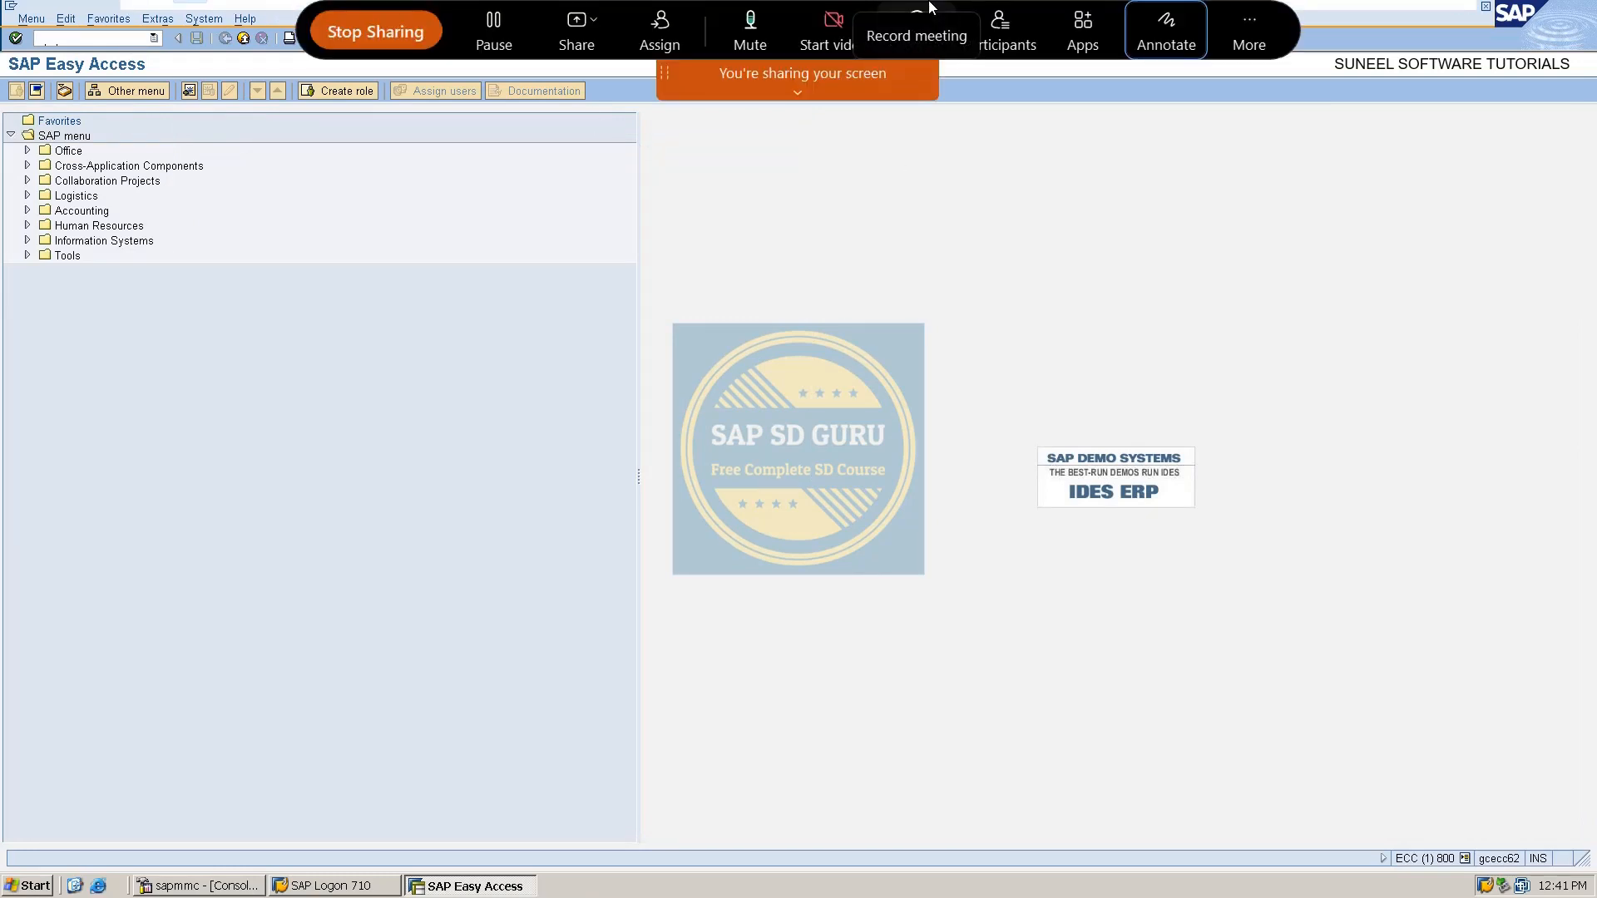
left_click(1184, 40)
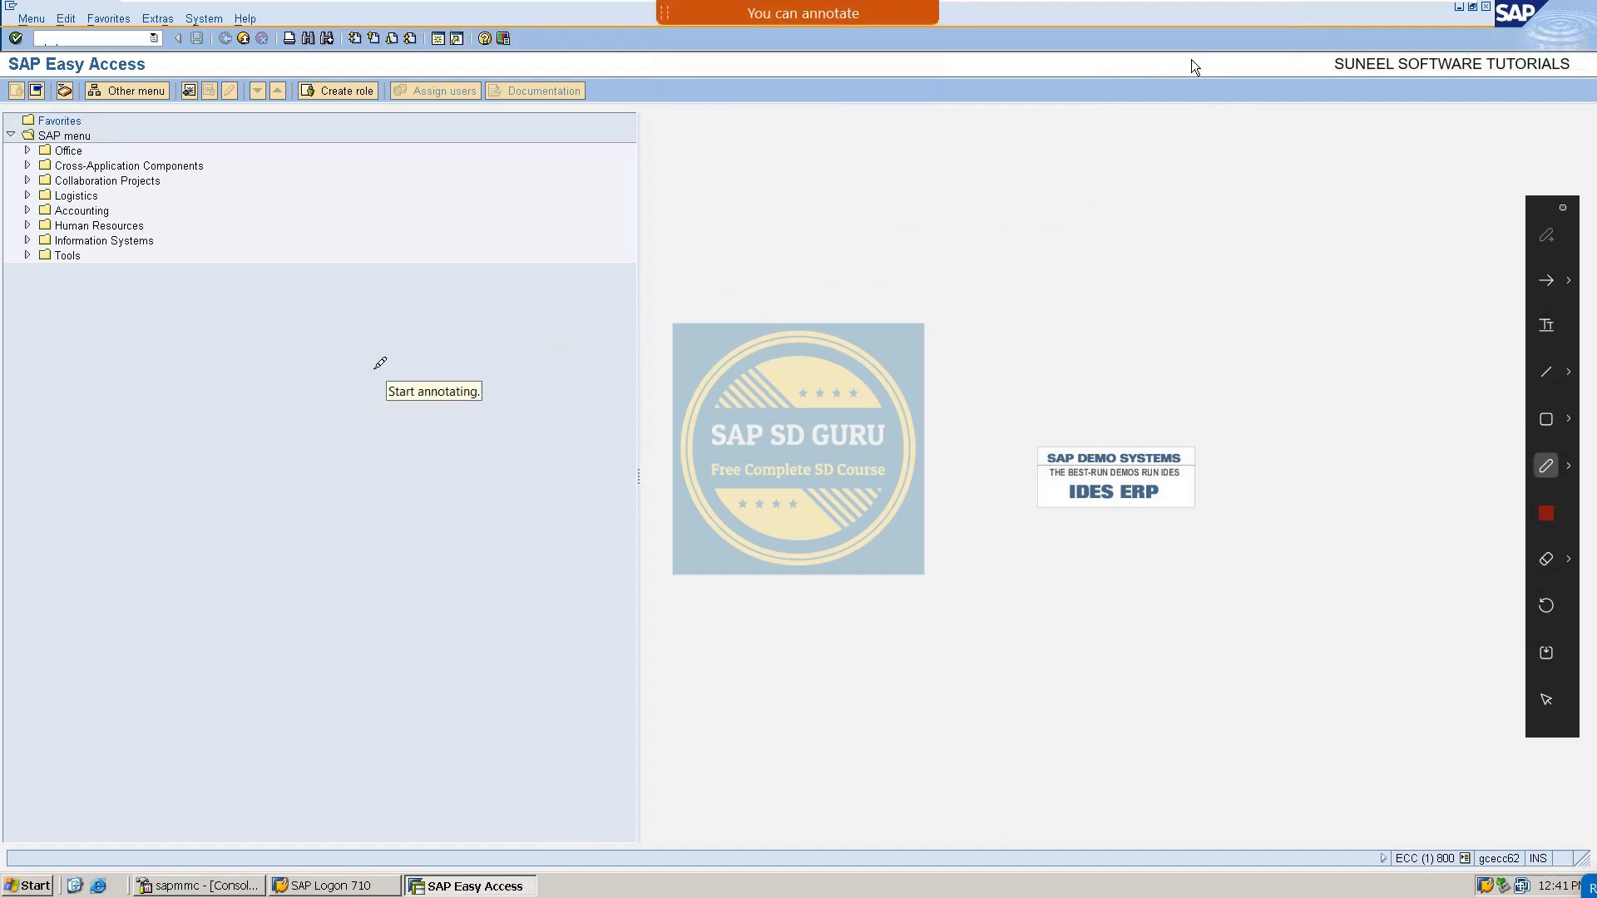
mouse_move(369, 291)
left_mouse_down()
mouse_move(379, 337)
mouse_move(406, 302)
mouse_move(410, 395)
left_mouse_up()
left_click_drag(412, 272, 407, 416)
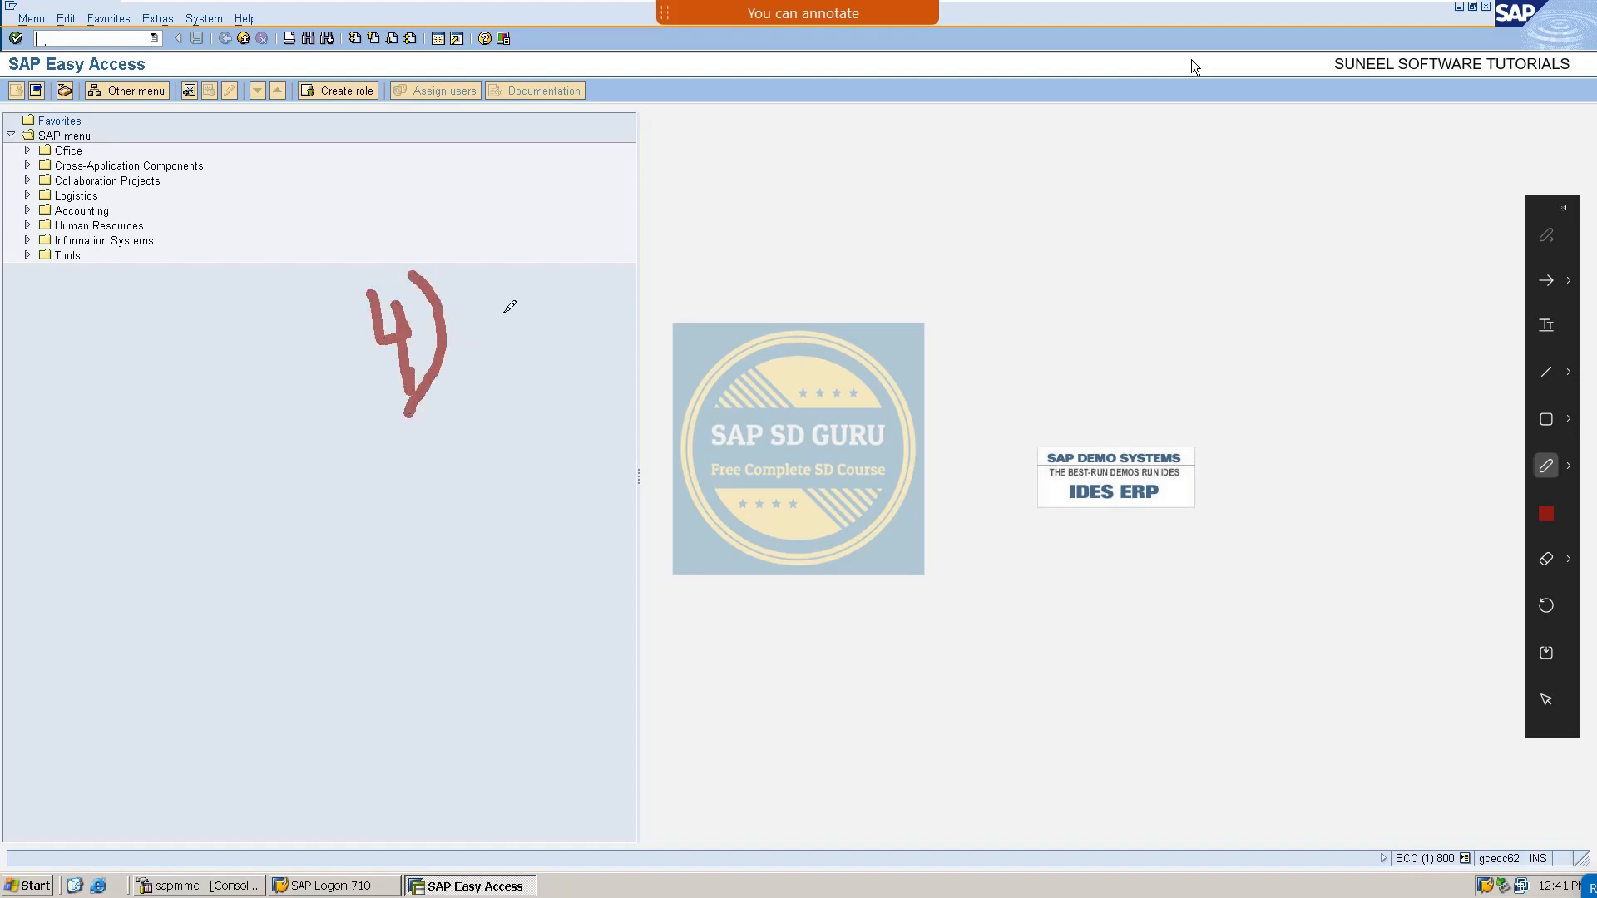
mouse_move(503, 307)
left_mouse_down()
mouse_move(570, 314)
mouse_move(637, 250)
mouse_move(634, 228)
mouse_move(678, 218)
mouse_move(728, 259)
left_mouse_up()
left_click(616, 211)
mouse_move(759, 185)
left_mouse_down()
mouse_move(773, 249)
mouse_move(903, 179)
mouse_move(939, 237)
mouse_move(981, 166)
mouse_move(987, 196)
left_mouse_up()
left_click(879, 156)
mouse_move(798, 345)
left_mouse_down()
mouse_move(830, 387)
mouse_move(848, 341)
mouse_move(836, 320)
mouse_move(806, 348)
left_mouse_up()
mouse_move(898, 326)
left_mouse_down()
mouse_move(902, 374)
mouse_move(951, 342)
mouse_move(960, 289)
mouse_move(981, 326)
left_mouse_up()
mouse_move(996, 289)
left_mouse_down()
mouse_move(1006, 306)
mouse_move(1052, 292)
left_mouse_up()
mouse_move(1111, 214)
left_mouse_down()
mouse_move(1123, 274)
mouse_move(1148, 207)
mouse_move(1219, 168)
mouse_move(1228, 142)
mouse_move(1277, 146)
mouse_move(1257, 233)
left_mouse_up()
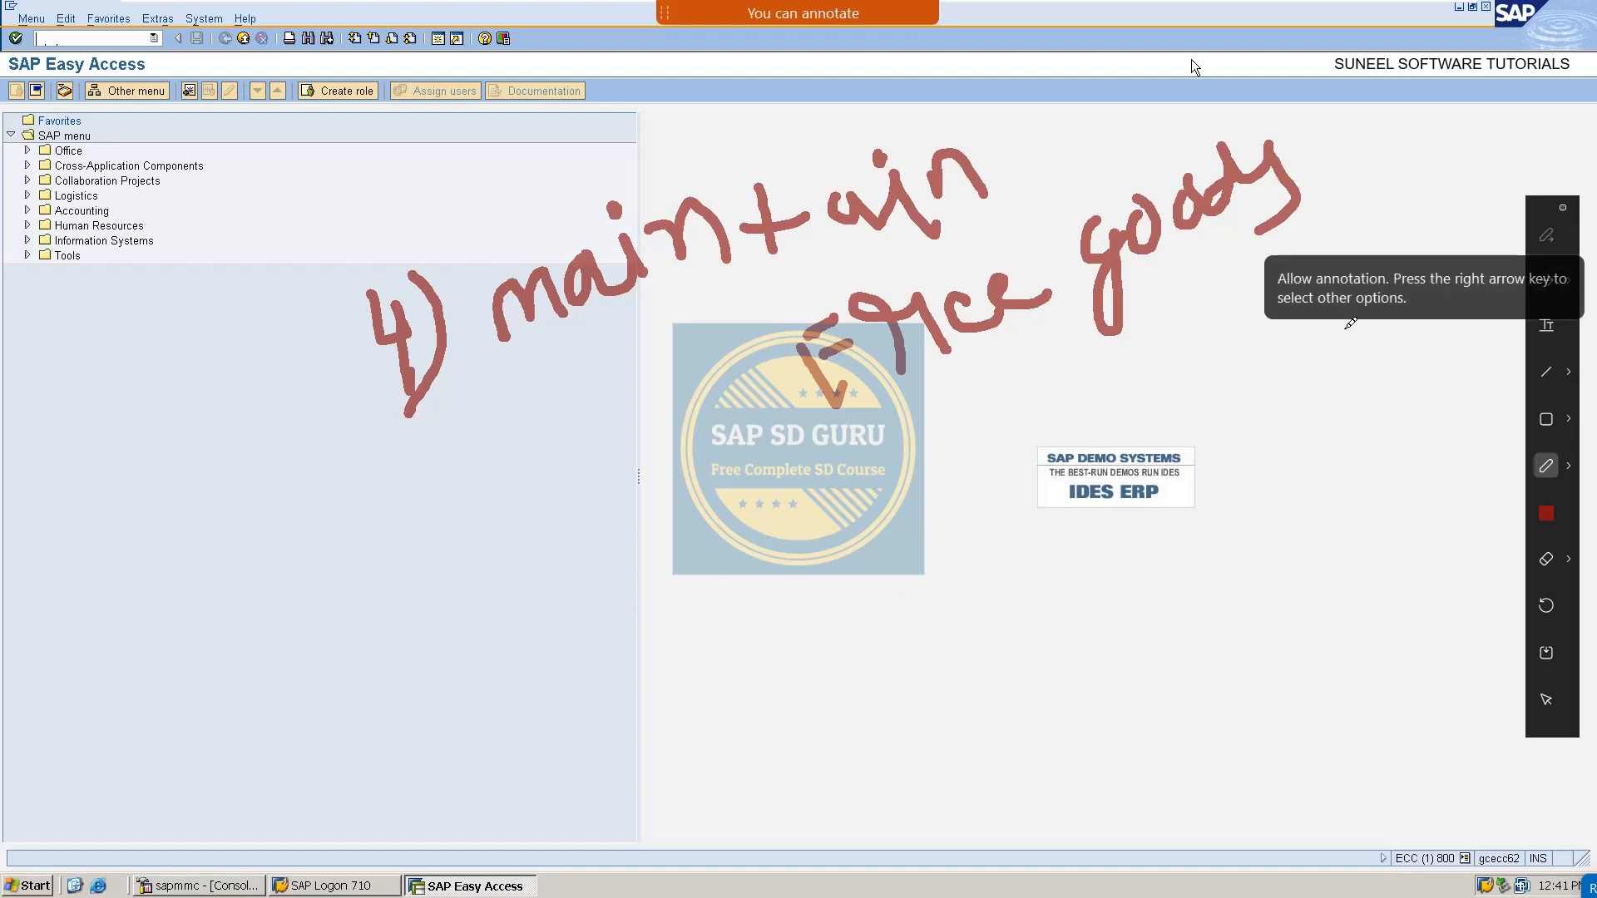
left_click_drag(1185, 343, 1176, 376)
left_click(1196, 366)
mouse_move(1234, 310)
left_mouse_down()
mouse_move(1298, 356)
mouse_move(1383, 346)
mouse_move(1401, 320)
mouse_move(1414, 378)
left_mouse_up()
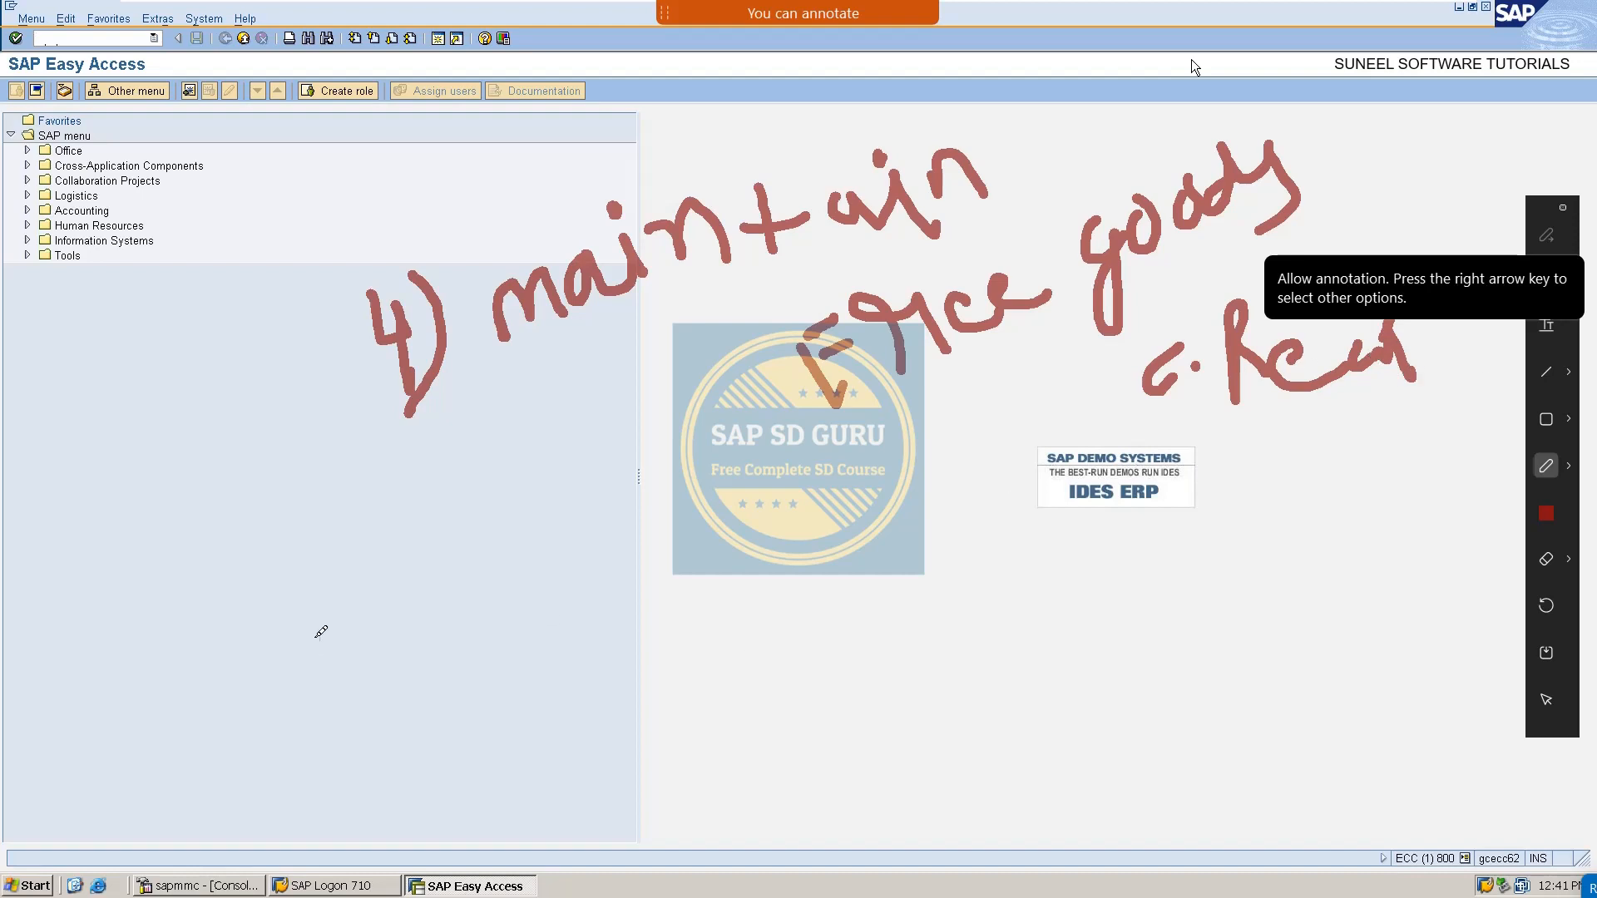
Handwrite VBN1 with a hand-drawn box around it below the note, and leave annotation mode.
left_click_drag(313, 636, 402, 569)
mouse_move(412, 628)
left_mouse_down()
mouse_move(422, 649)
mouse_move(437, 582)
mouse_move(420, 657)
left_mouse_up()
mouse_move(499, 616)
left_mouse_down()
mouse_move(576, 468)
mouse_move(621, 570)
left_mouse_up()
mouse_move(235, 654)
left_mouse_down()
mouse_move(457, 510)
mouse_move(642, 424)
mouse_move(649, 558)
left_mouse_up()
left_click_drag(248, 797, 656, 570)
mouse_move(241, 779)
left_mouse_down()
mouse_move(223, 667)
mouse_move(312, 612)
left_mouse_up()
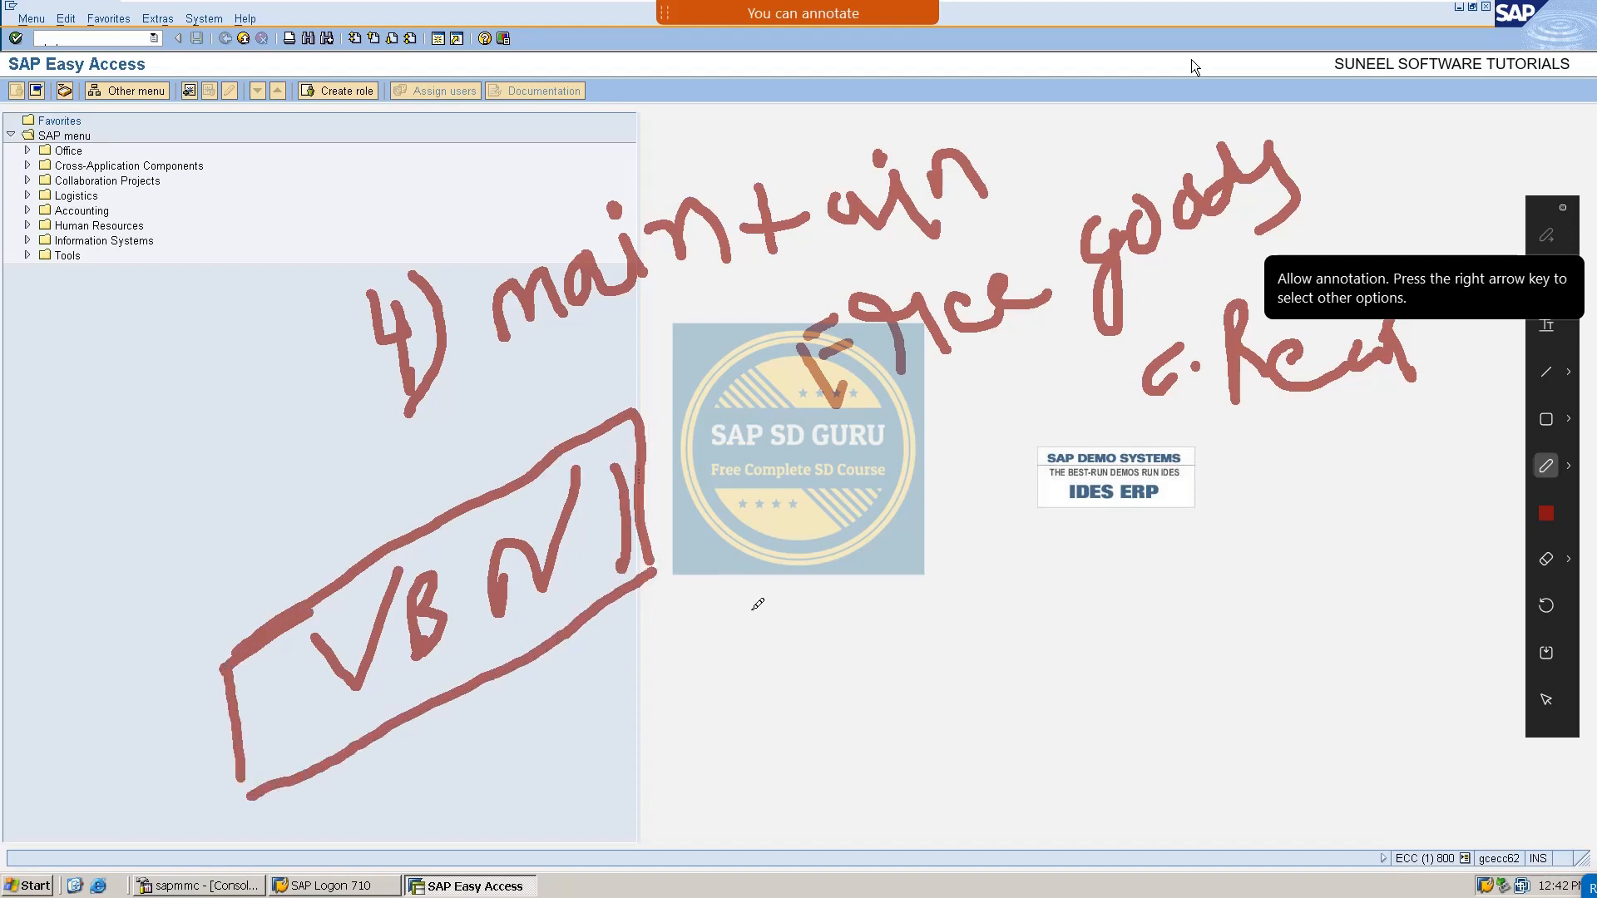
key("Escape")
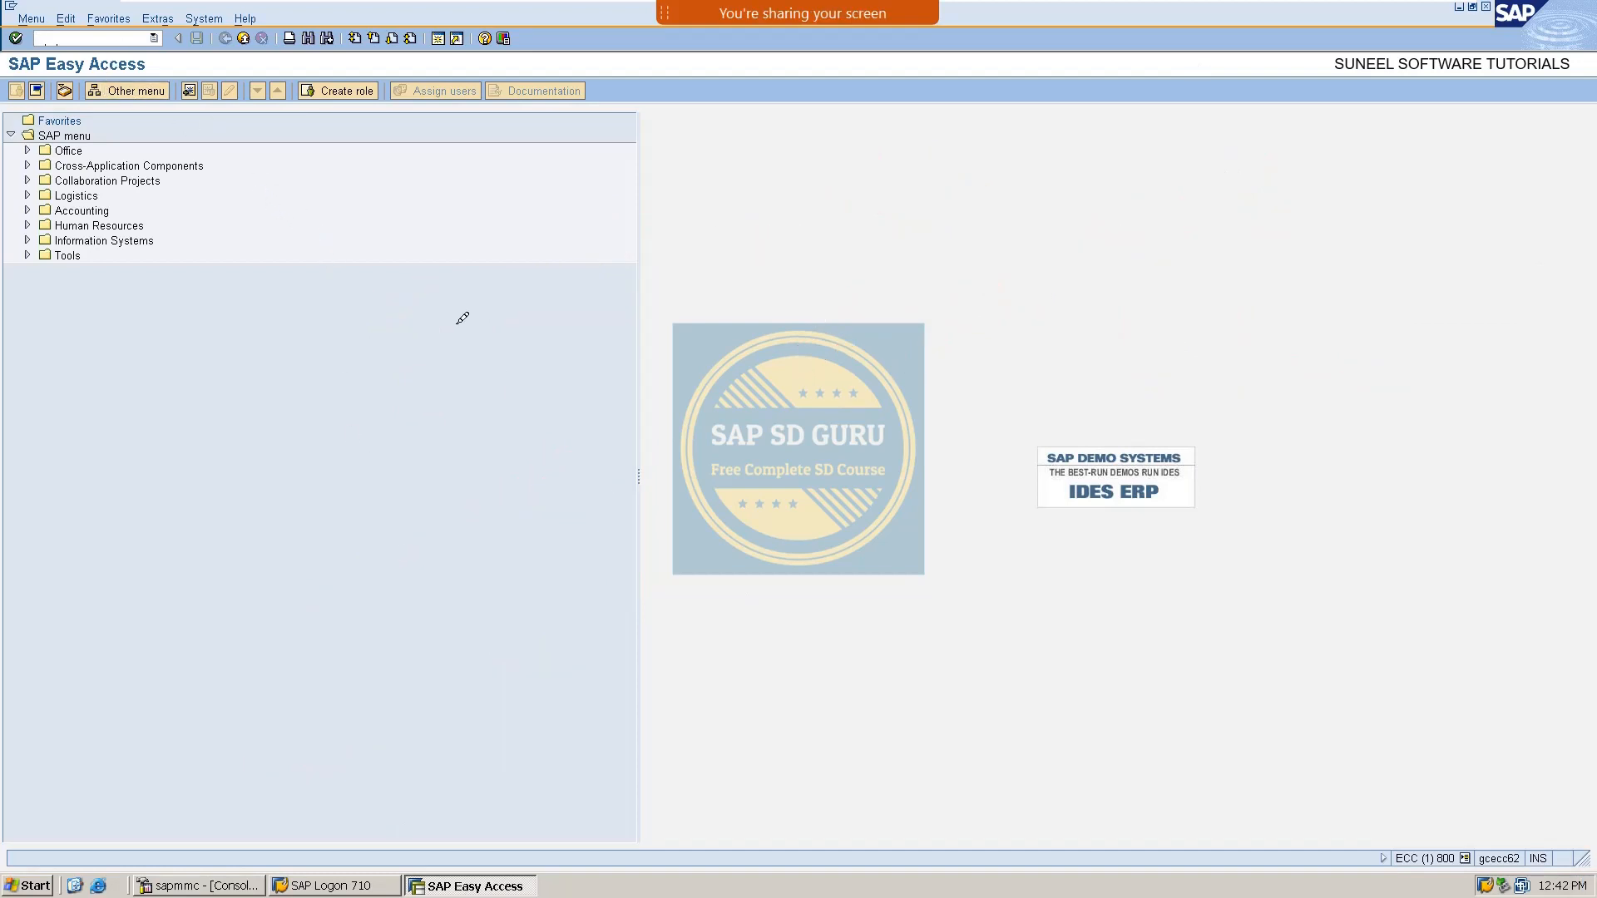
Start transaction VBN1 for discount type BFRE, open the customer/material entry, and switch it to the exclusive free goods view.
type("vbn1")
key("Return")
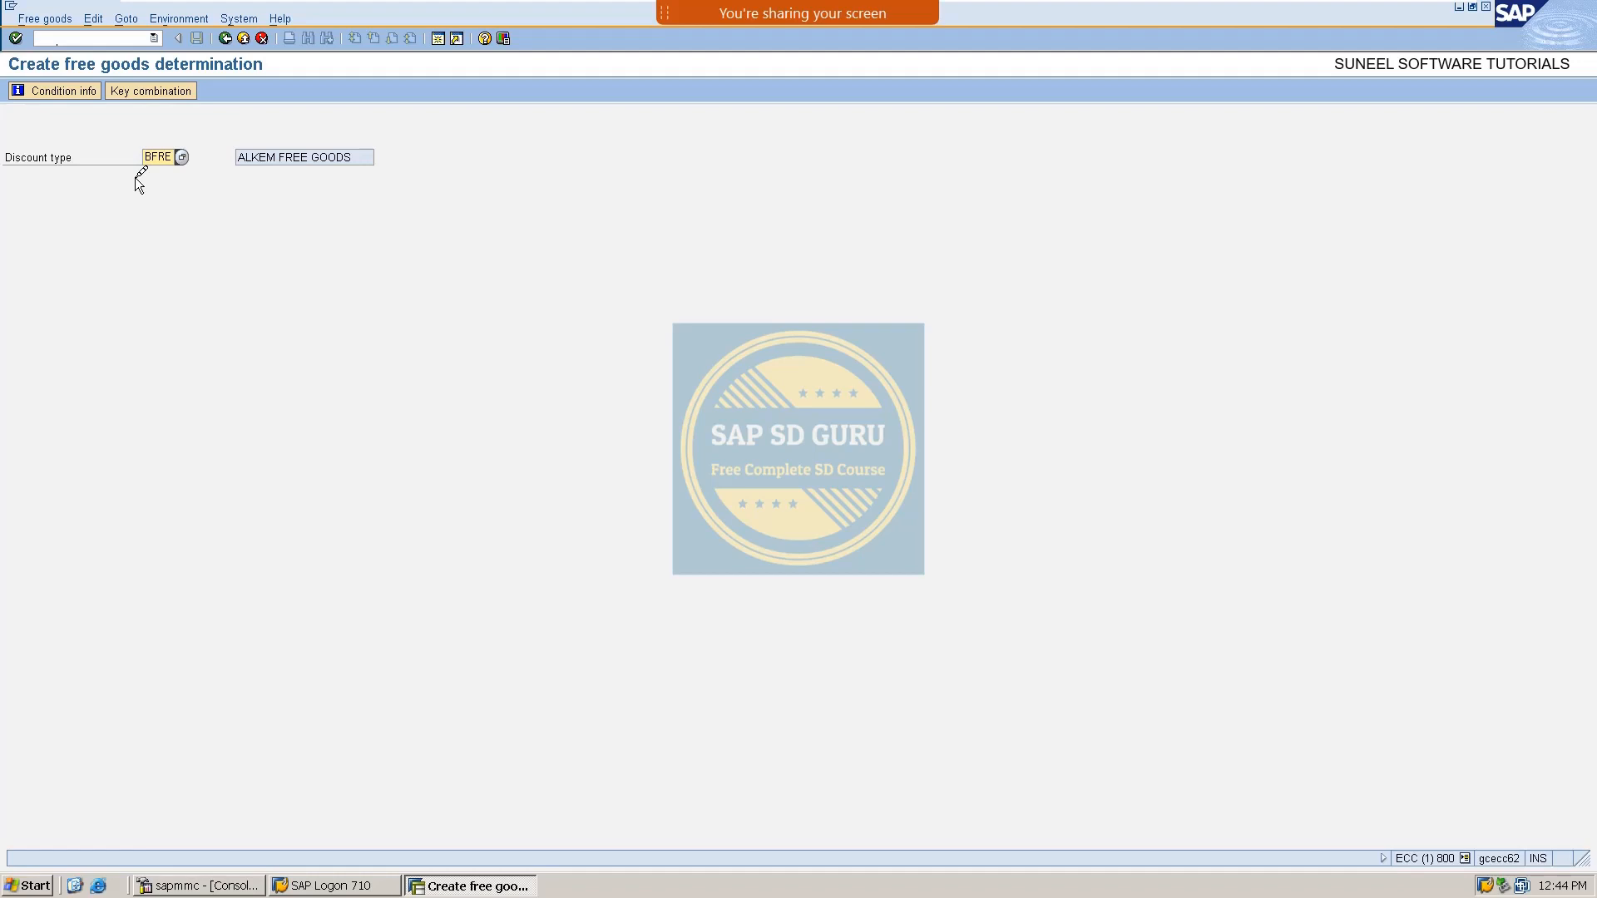
key("Return")
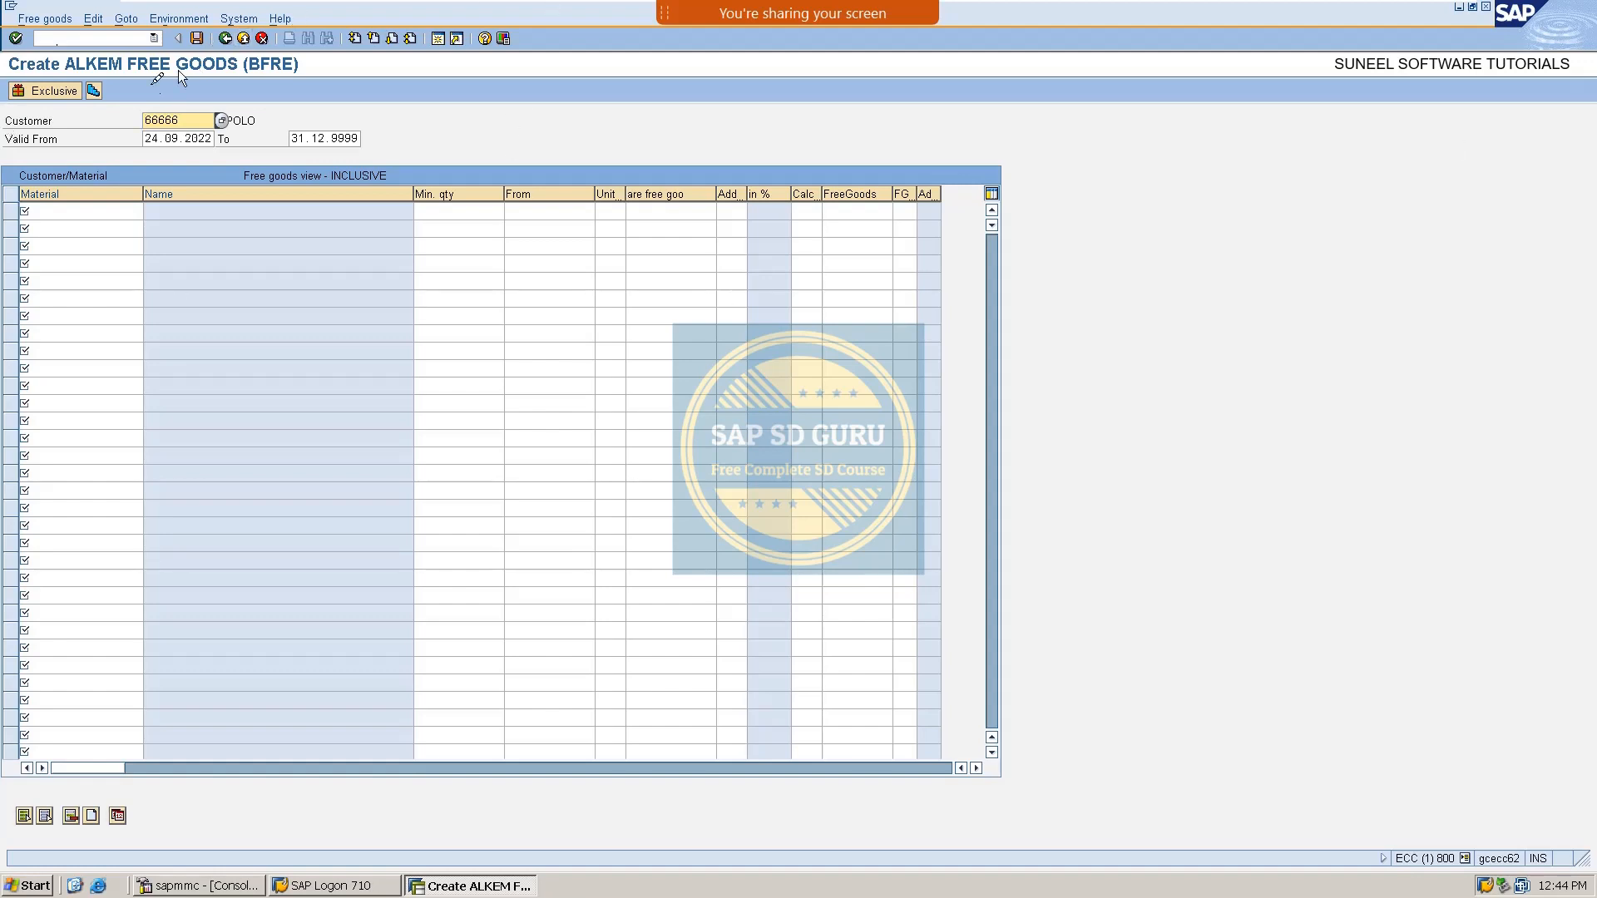
left_click(45, 90)
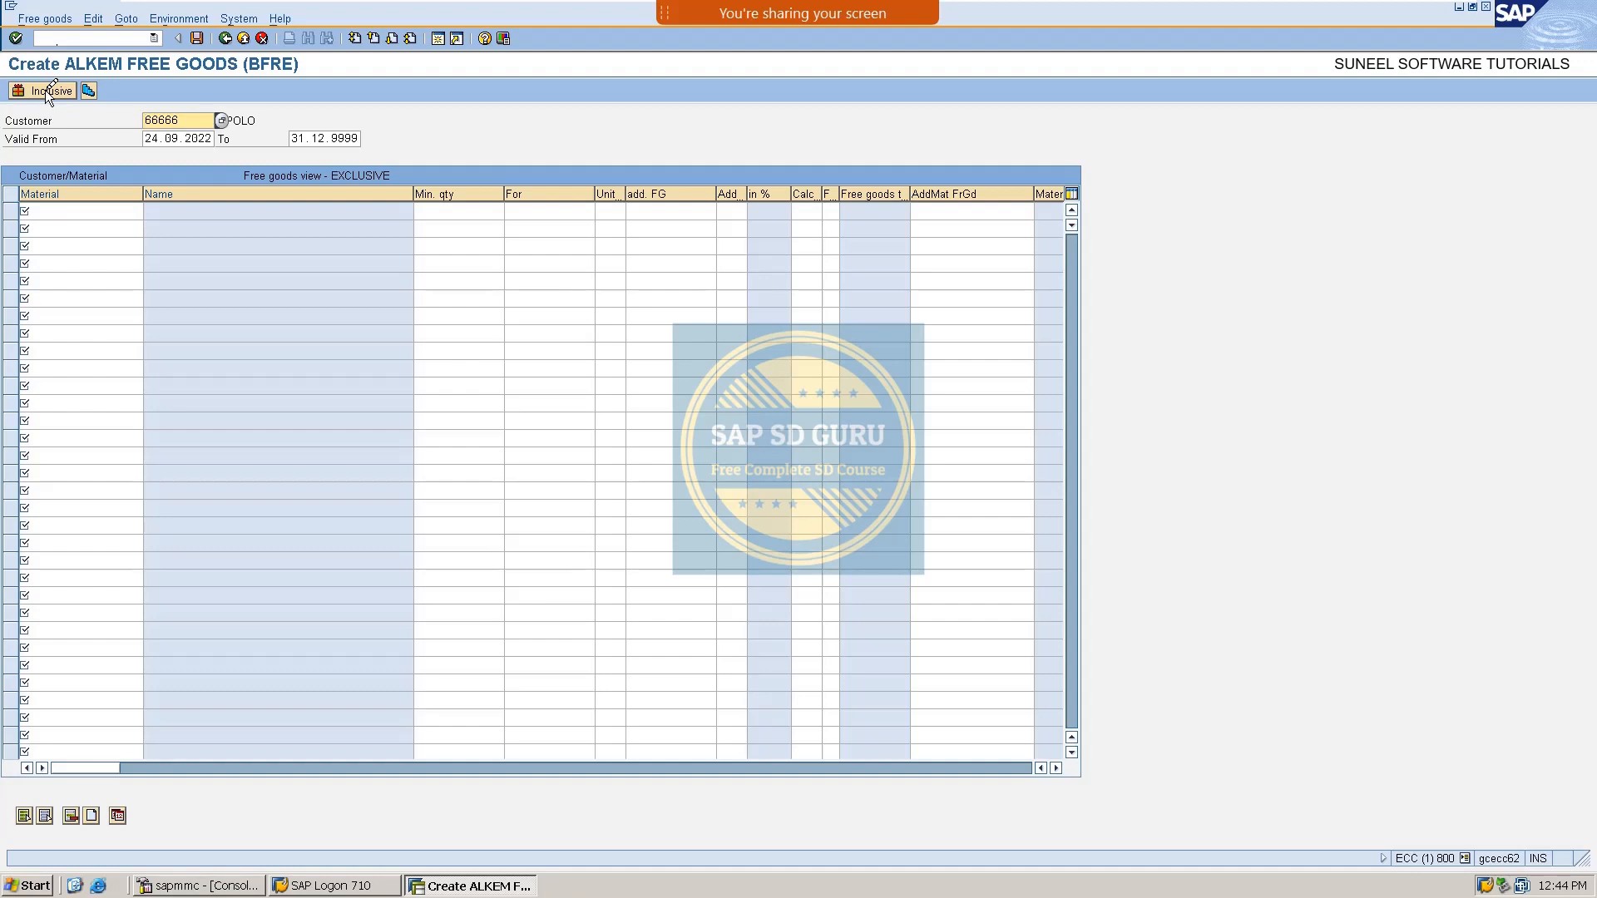
Enter material MAT_A in the first row with minimum quantity 10, For quantity 1 and unit BT.
left_click(62, 211)
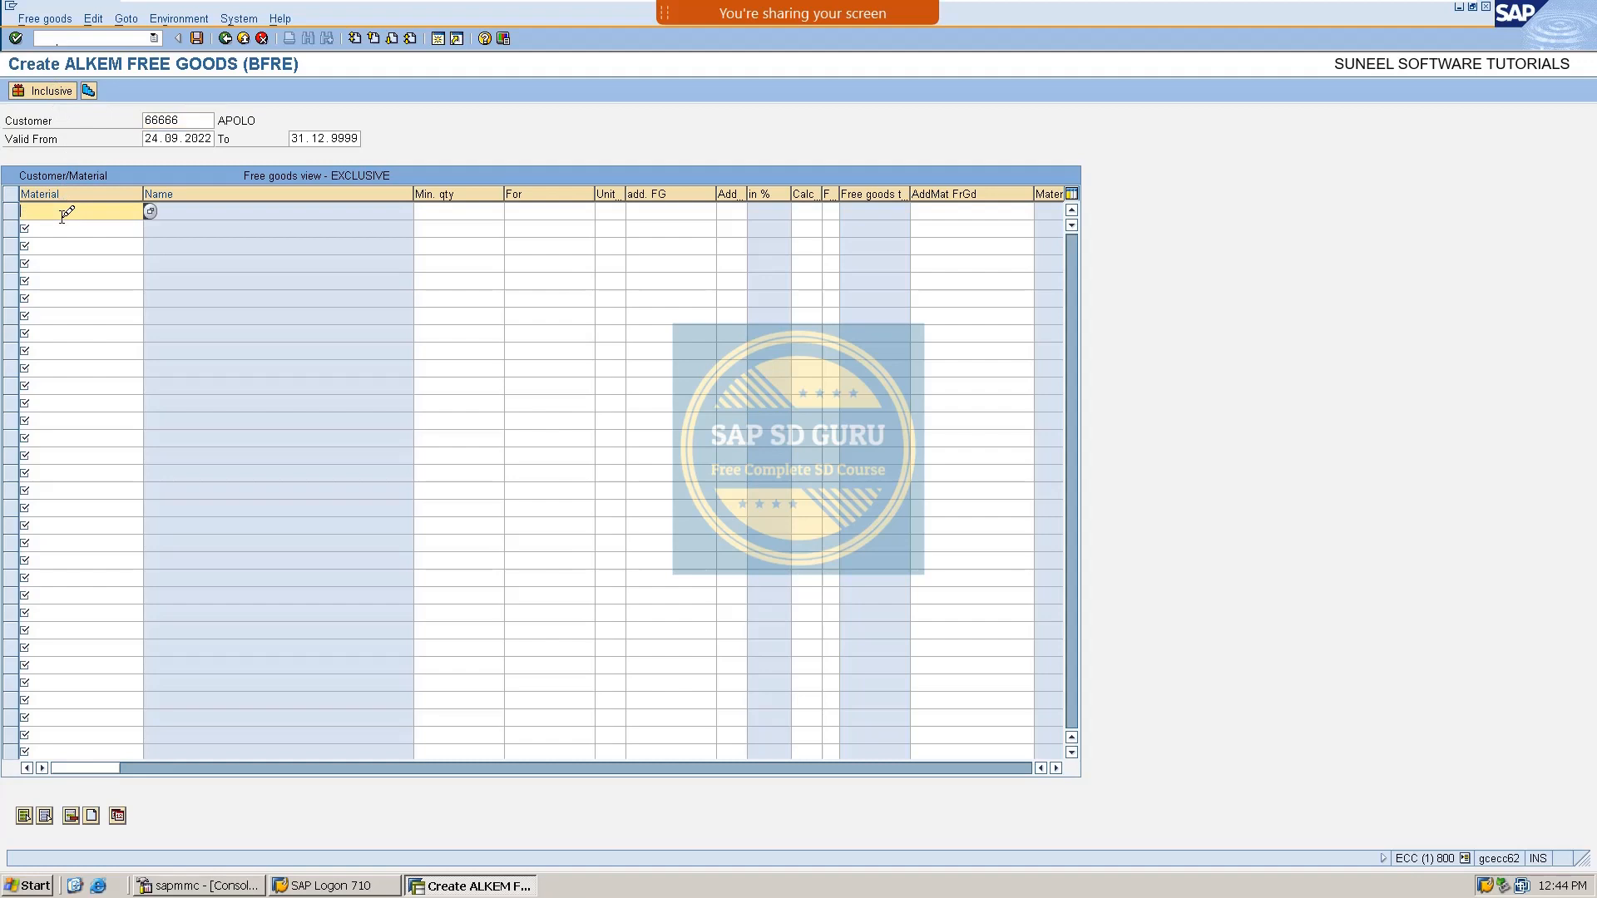
left_click(62, 211)
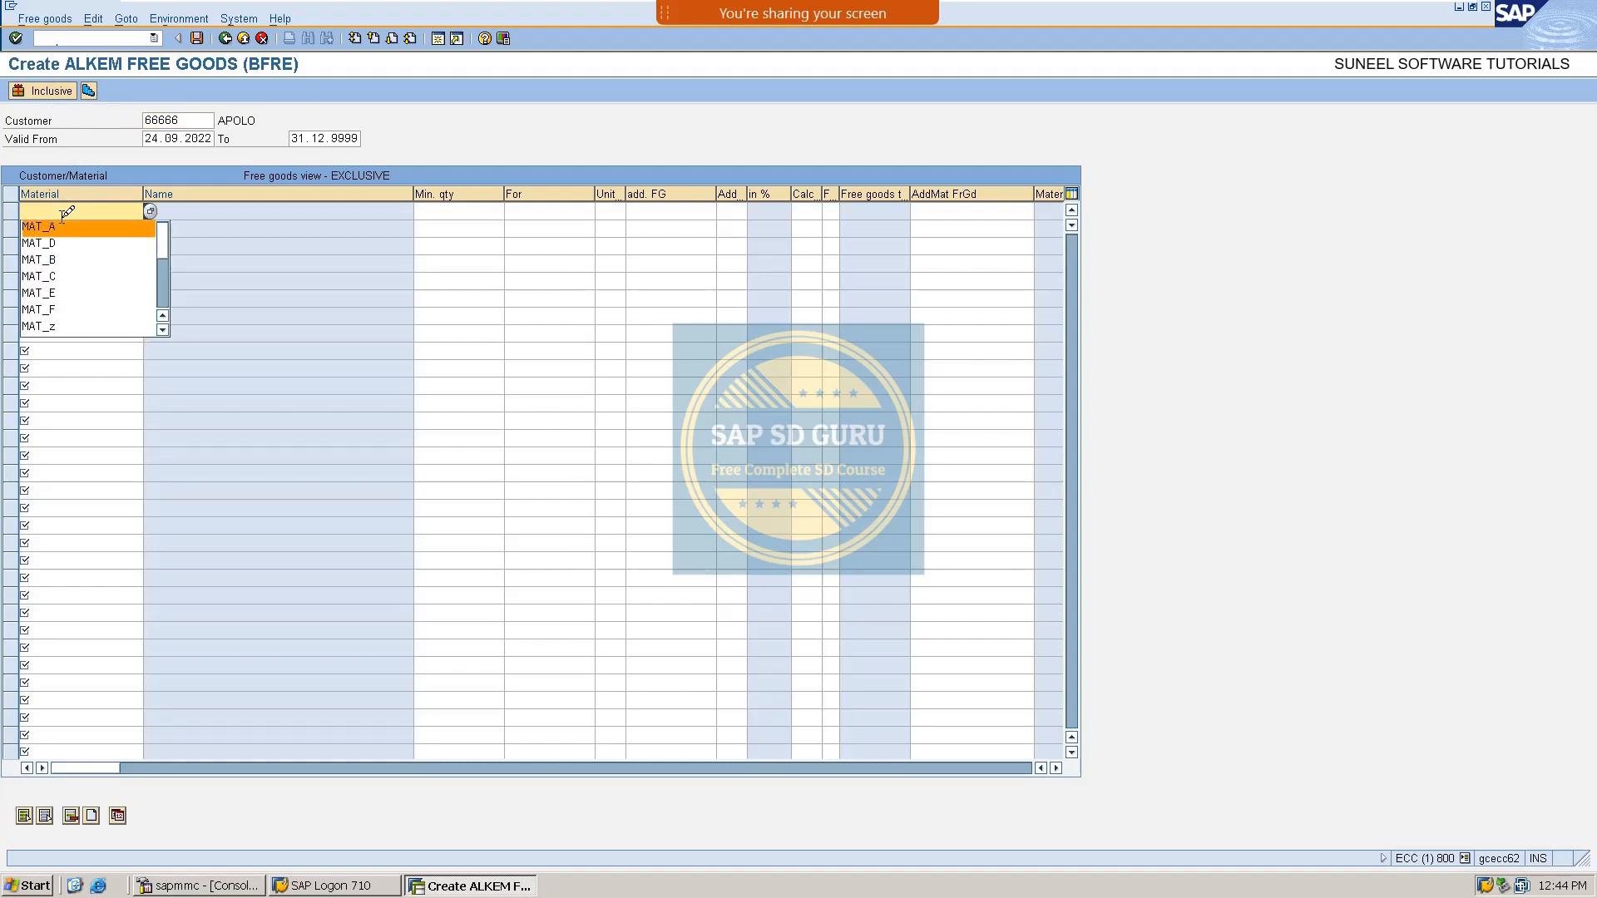
left_click(62, 223)
key("Tab")
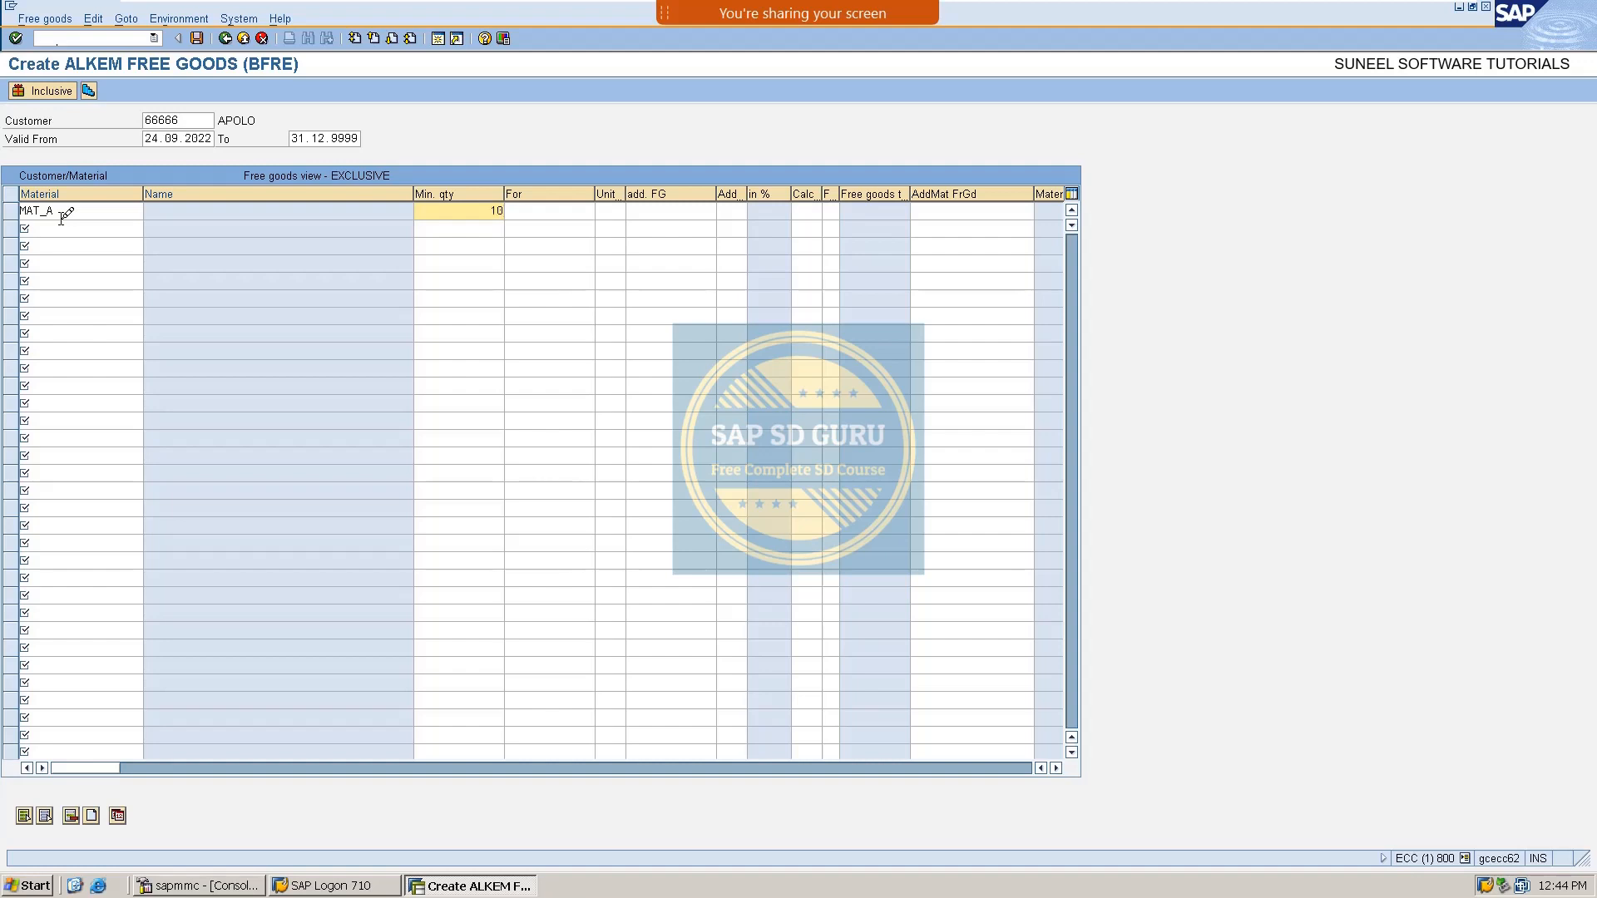
key("Tab")
key("Tab")
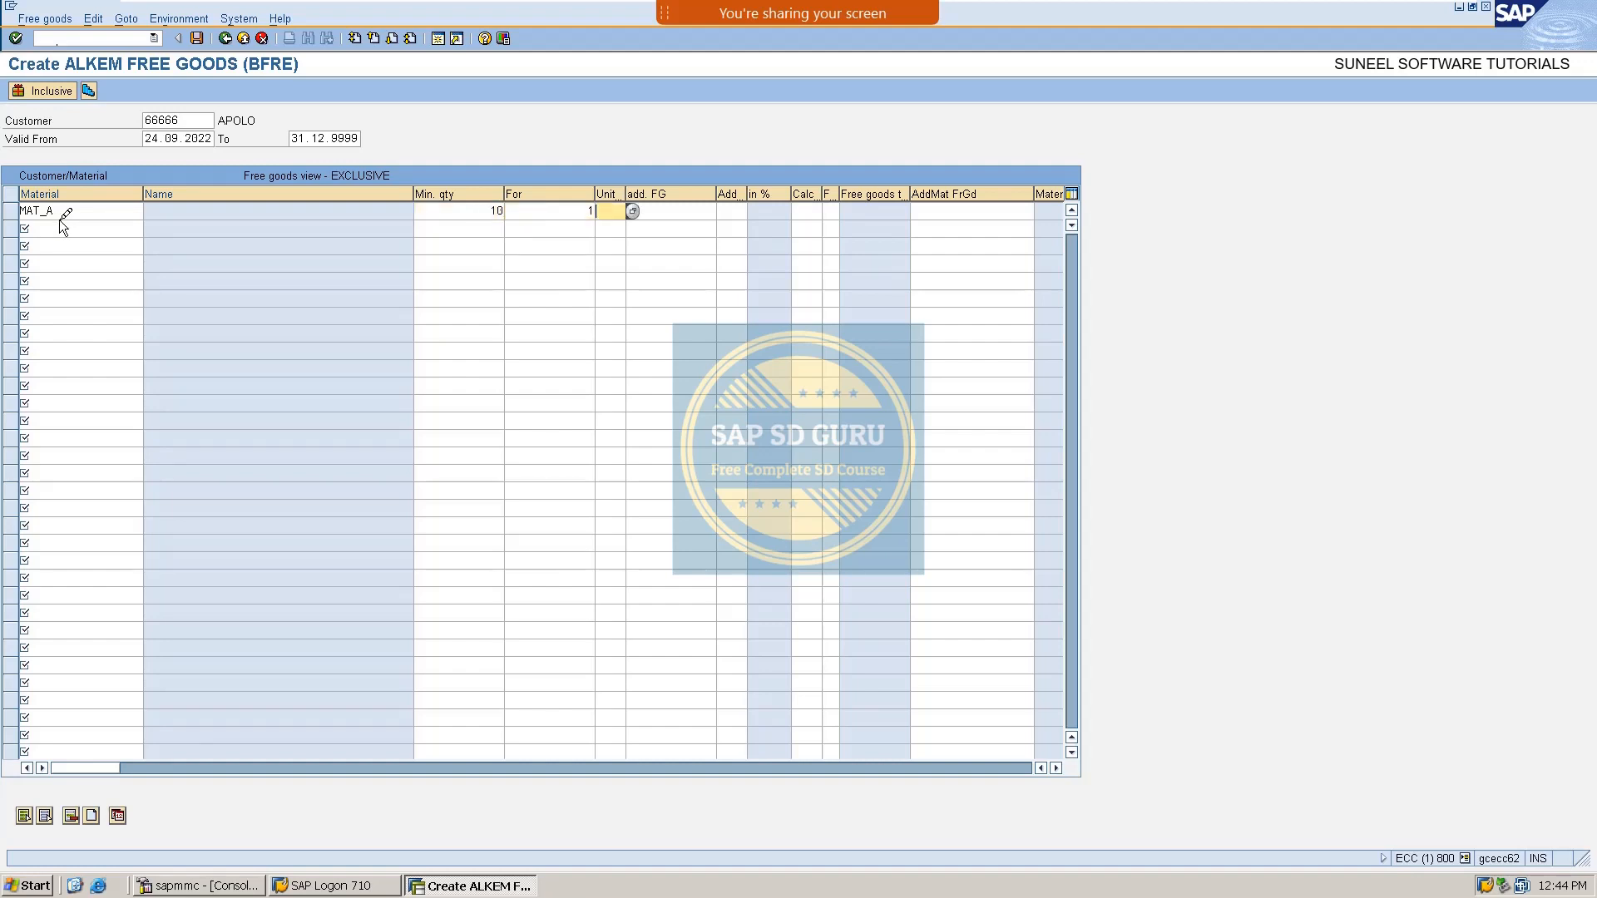
type("BT")
Assign MAT_B as the additional free goods material for the MAT_A row.
key("Tab")
key("Tab")
key("Tab")
key("Tab")
key("Tab")
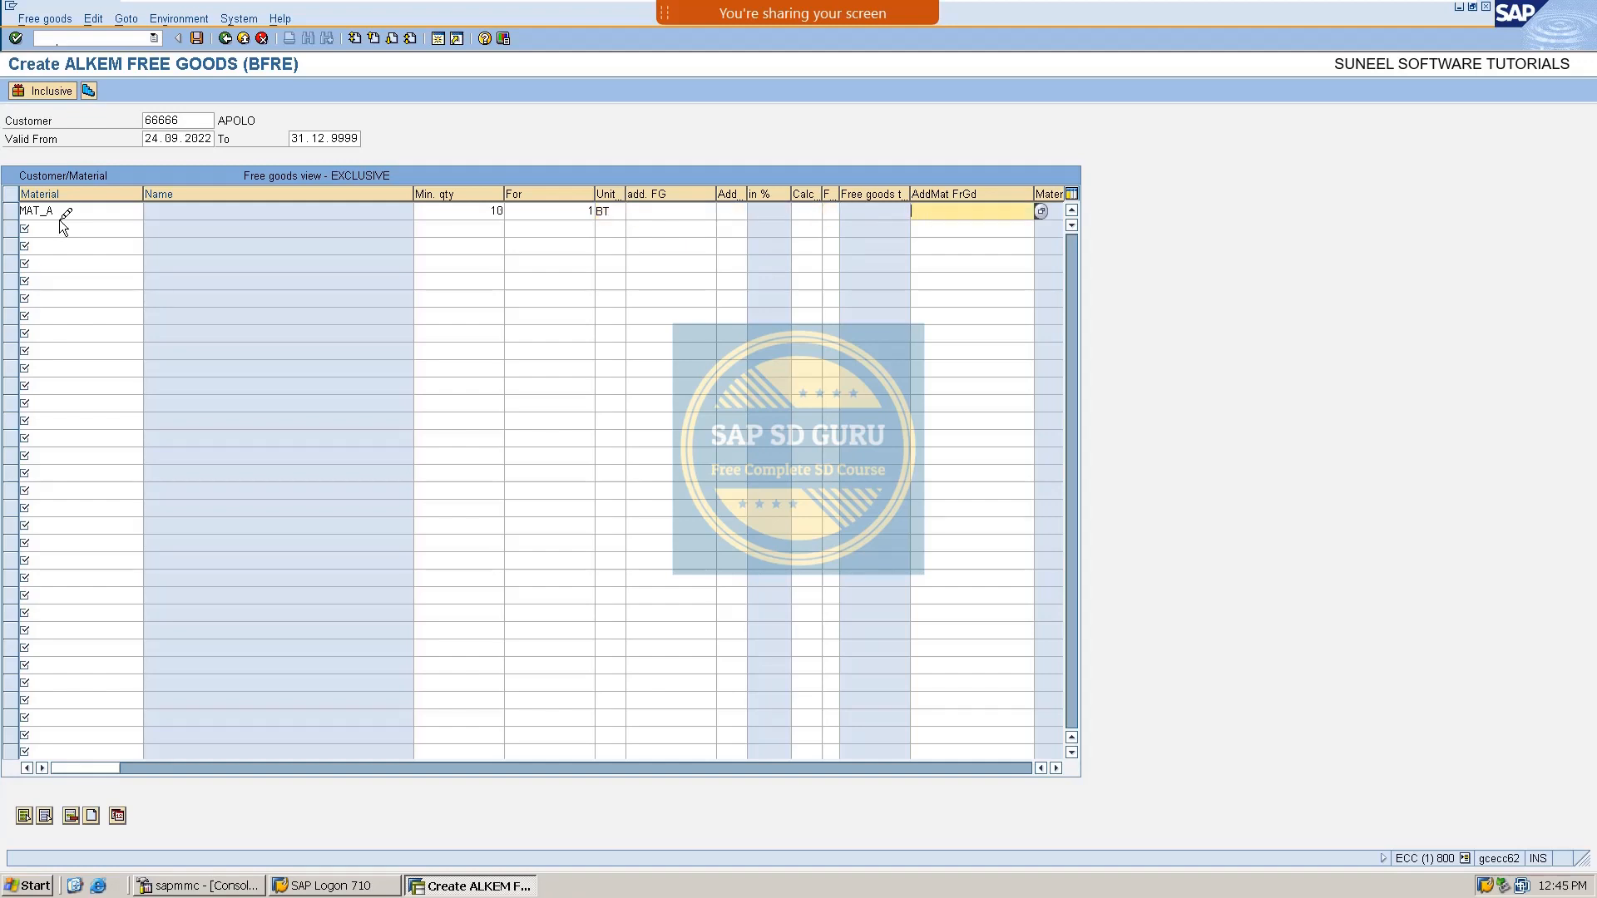
type("MAT")
key("Down")
key("Return")
key("Return")
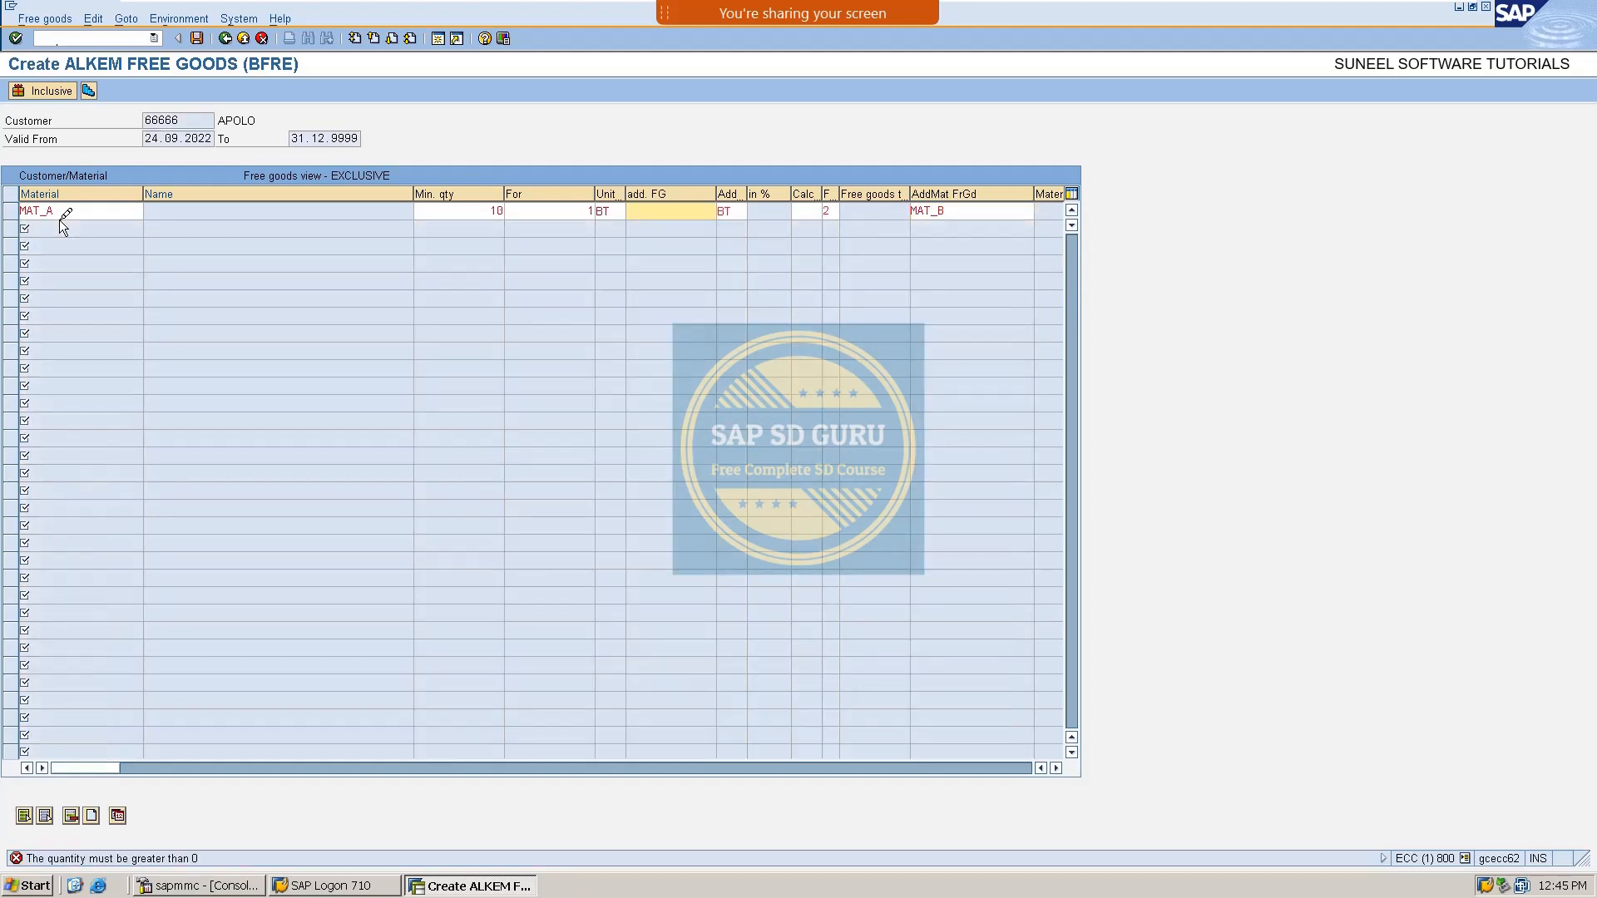
Set the additional free goods quantity to 1 and the For quantity to 10 in the MAT_A row.
left_click(682, 211)
type("1")
key("Return")
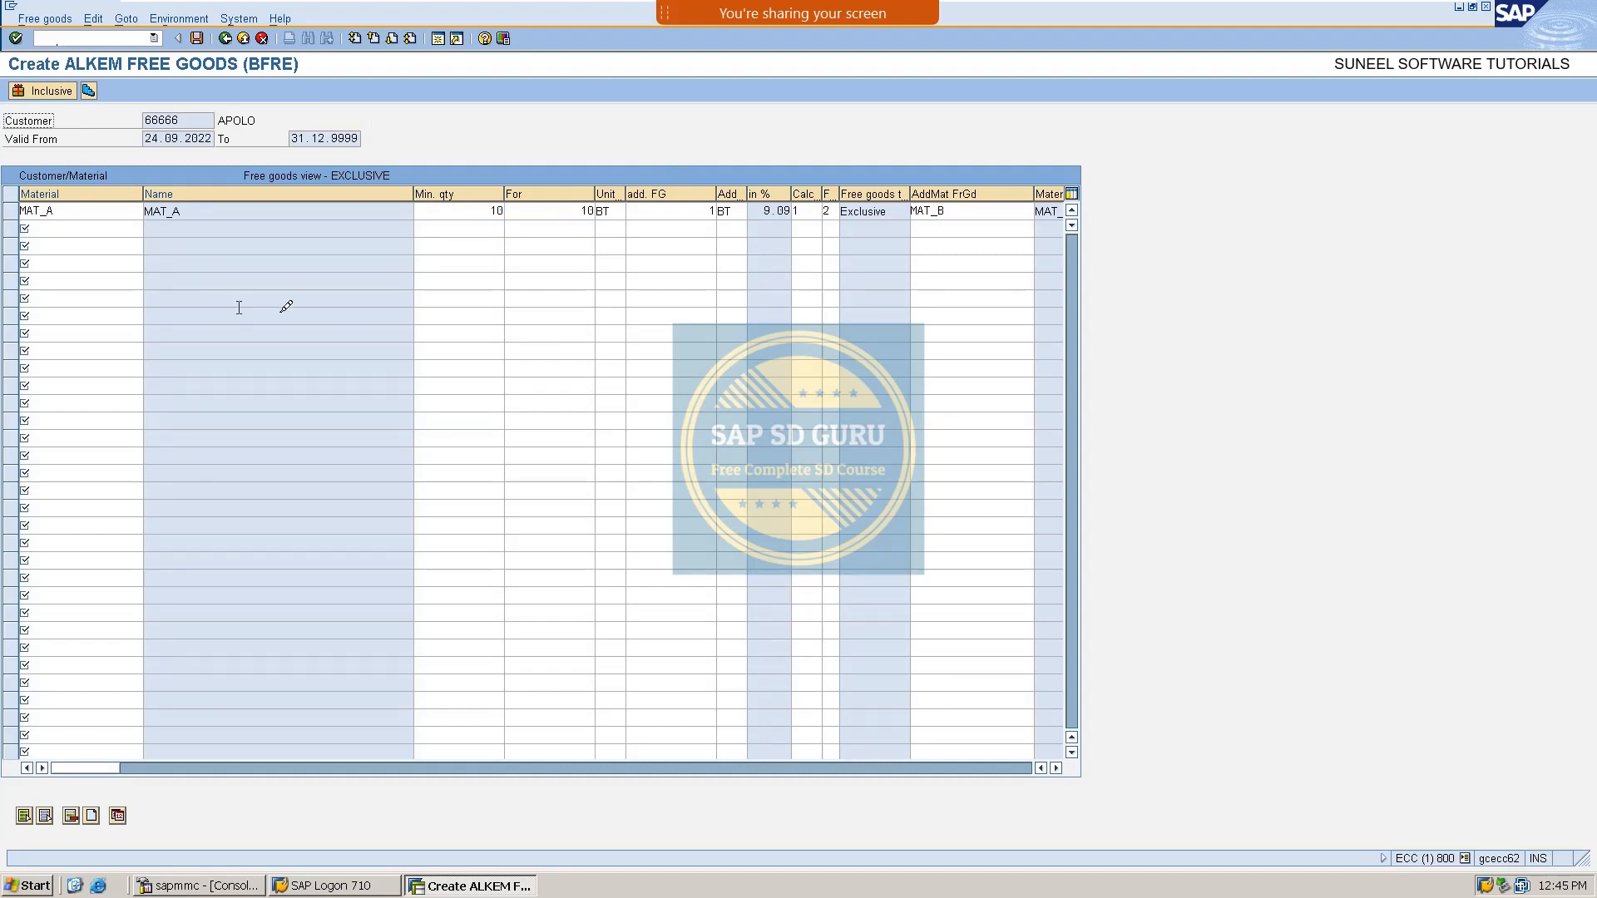
left_click(588, 211)
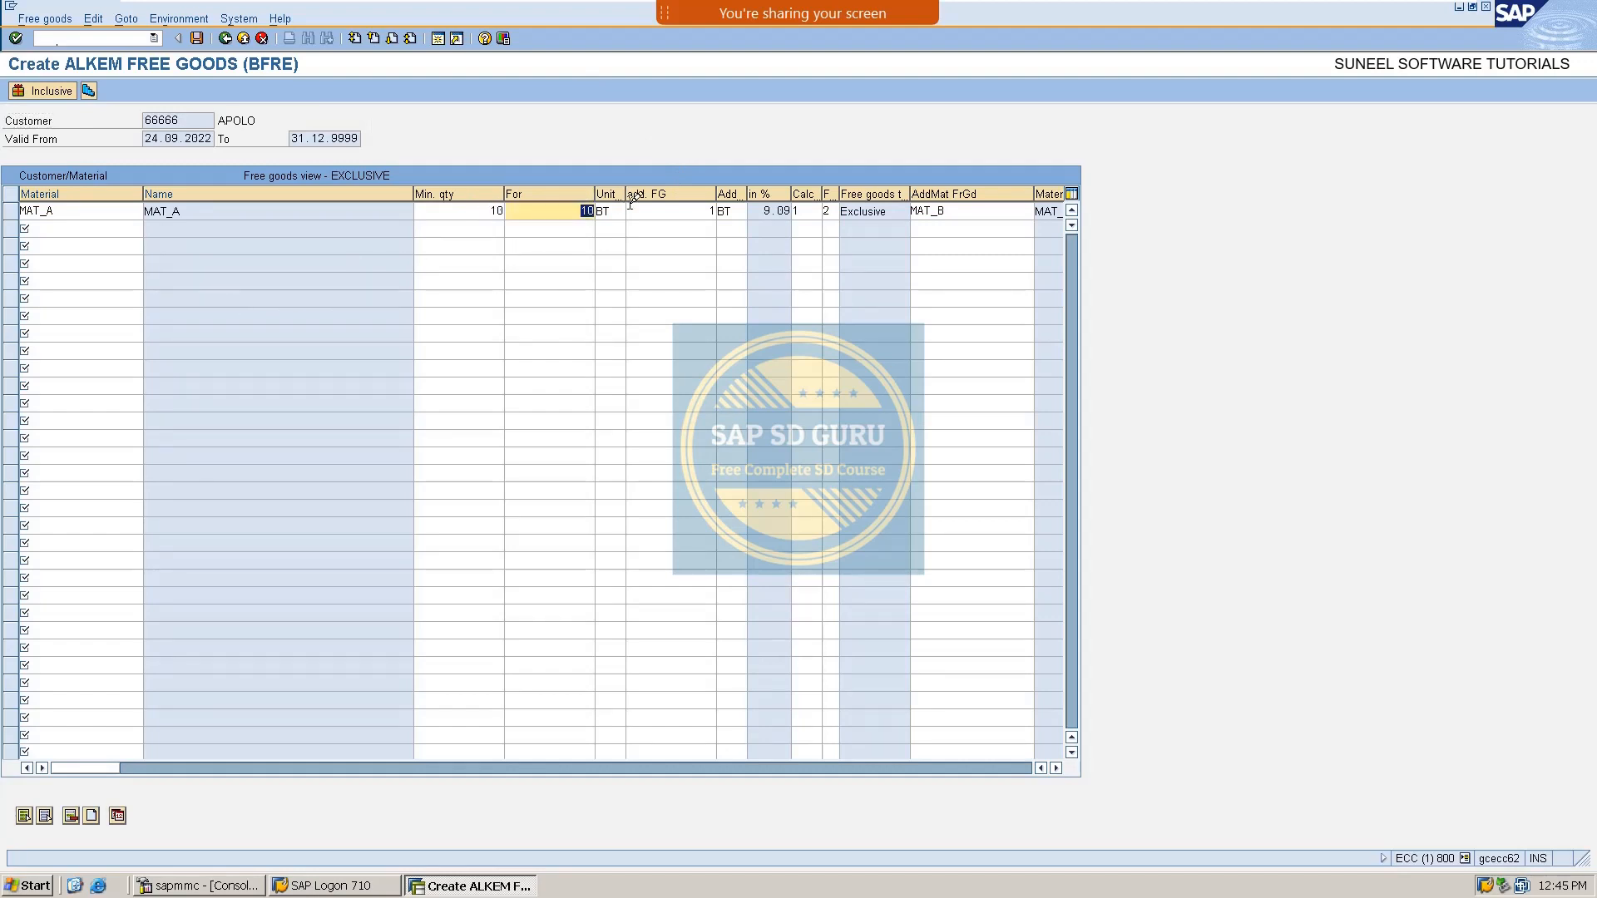
left_click(712, 211)
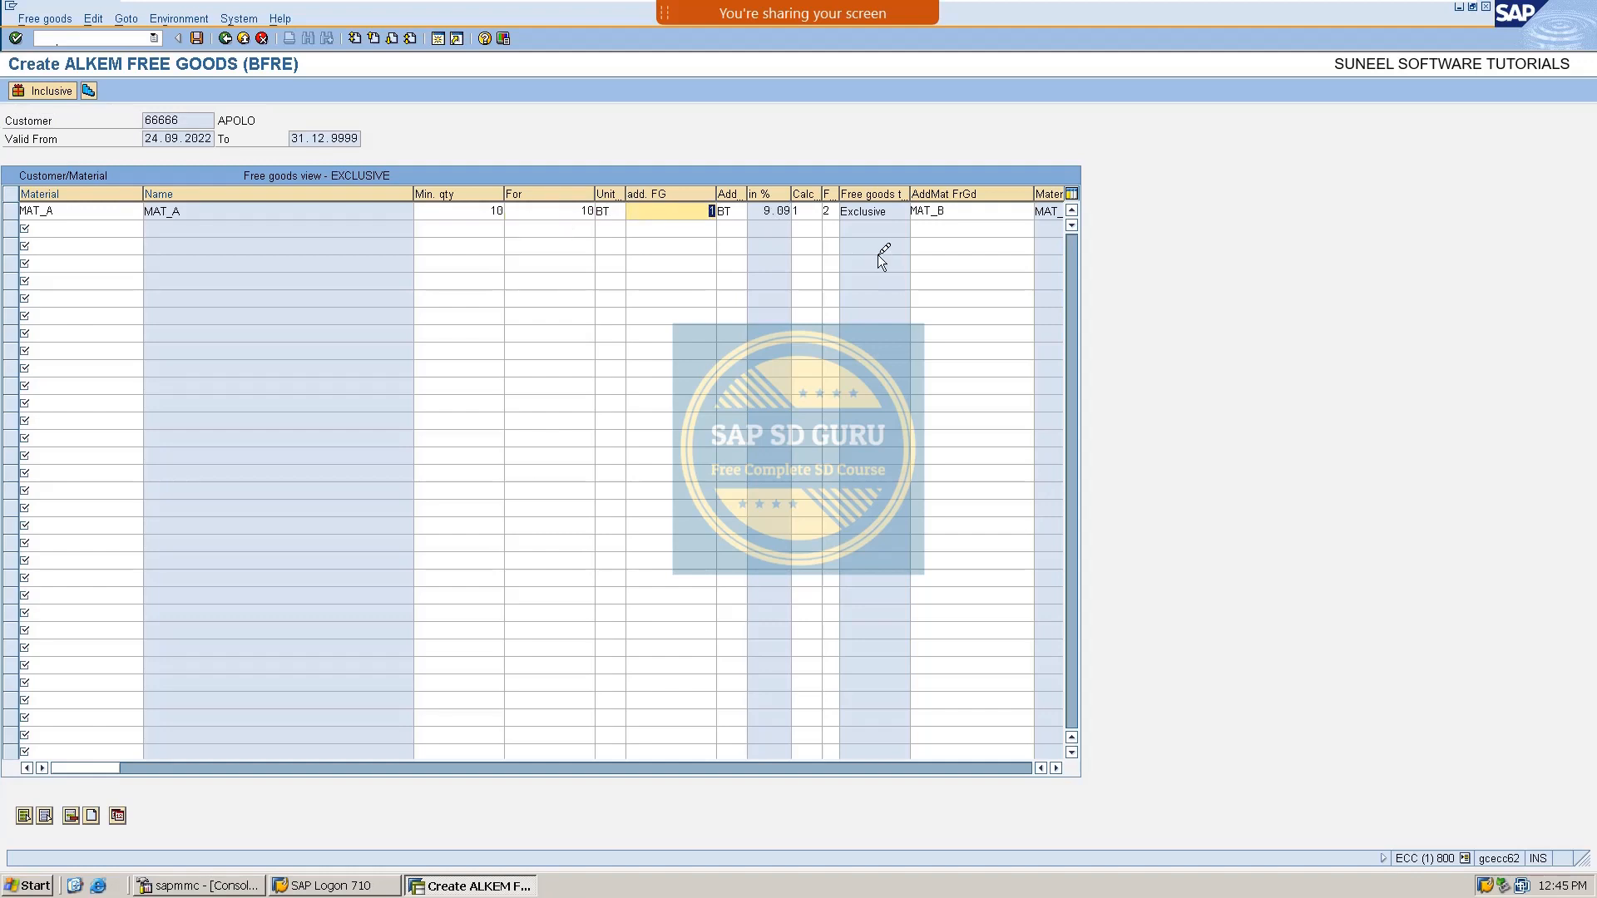
left_click(969, 210)
left_click_drag(968, 210, 715, 200)
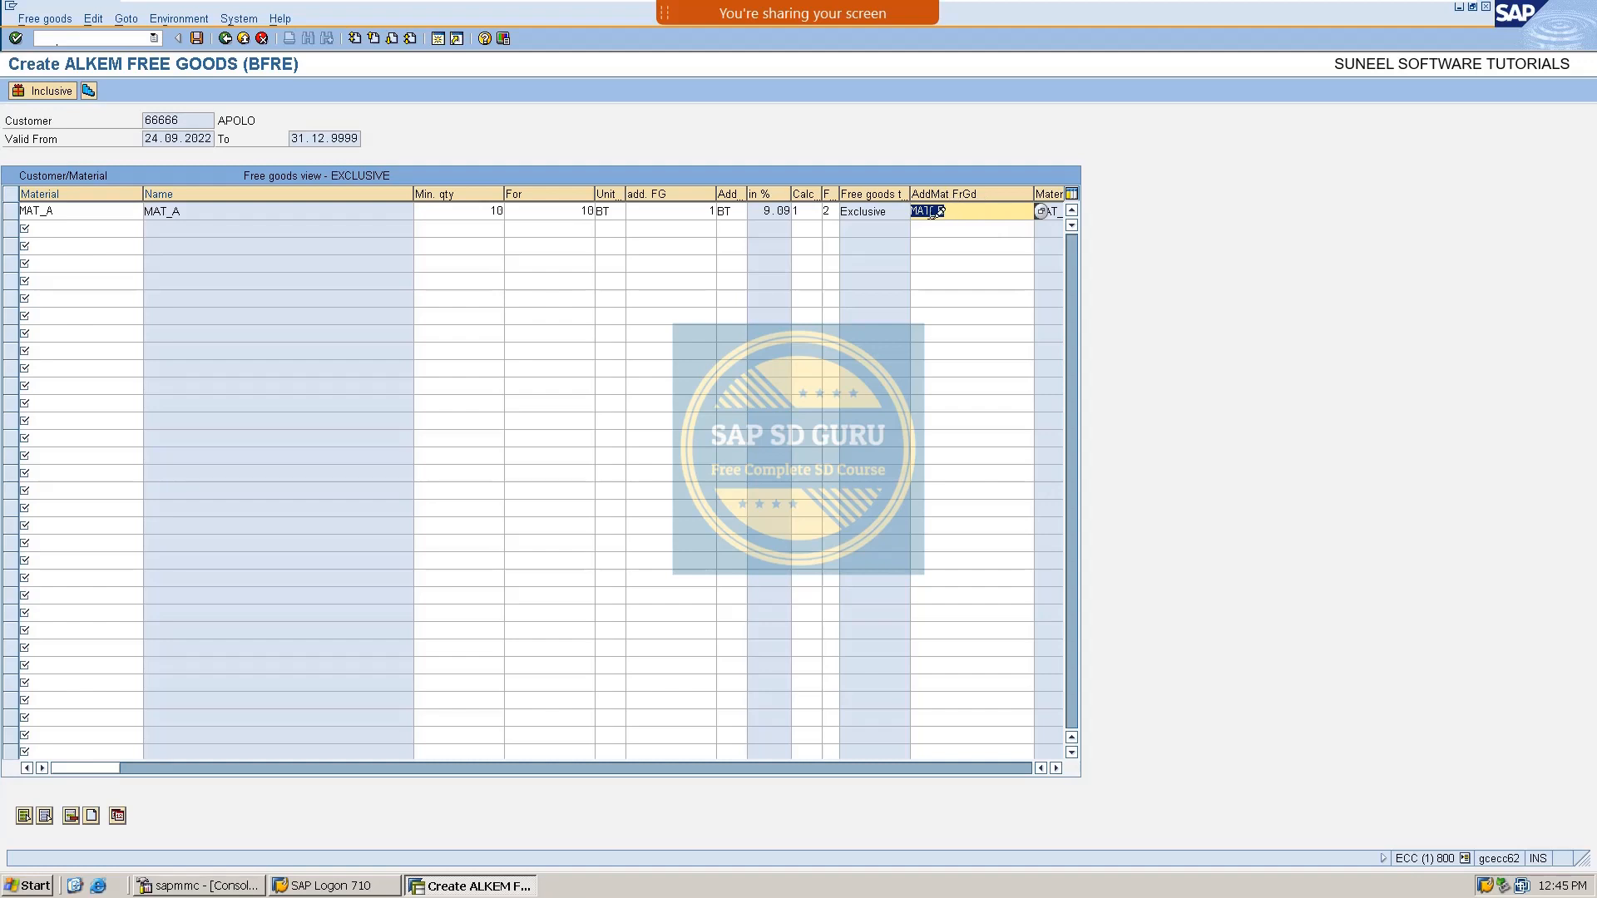
left_click(934, 233)
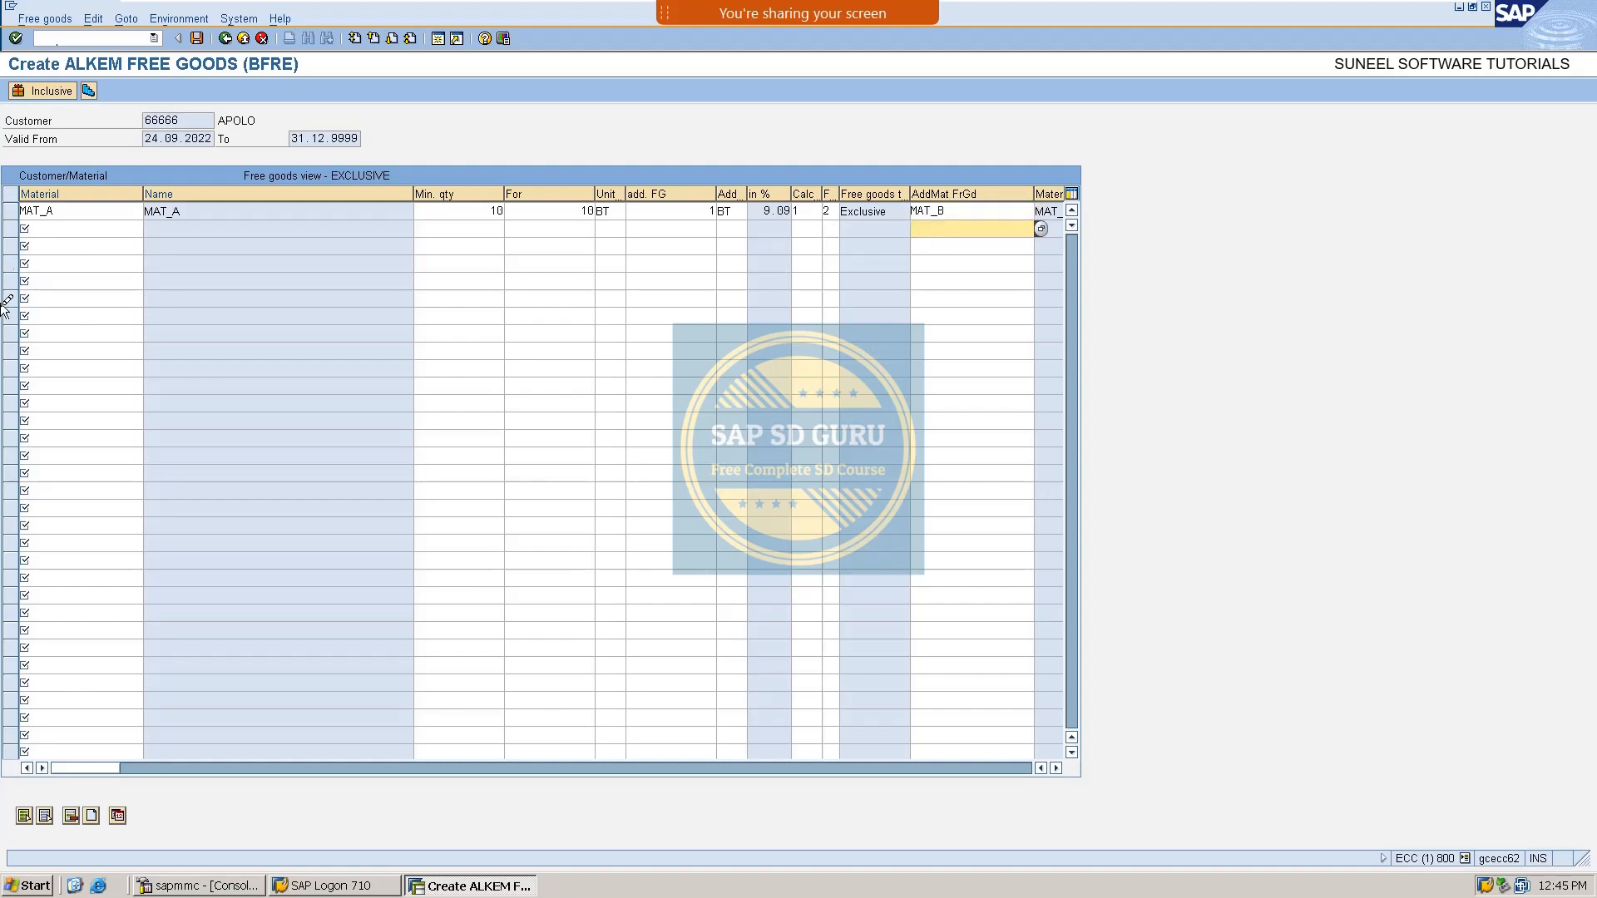
Enter material MAT_C in the second row with MAT_D as its additional free goods material.
left_click(68, 244)
left_click(68, 230)
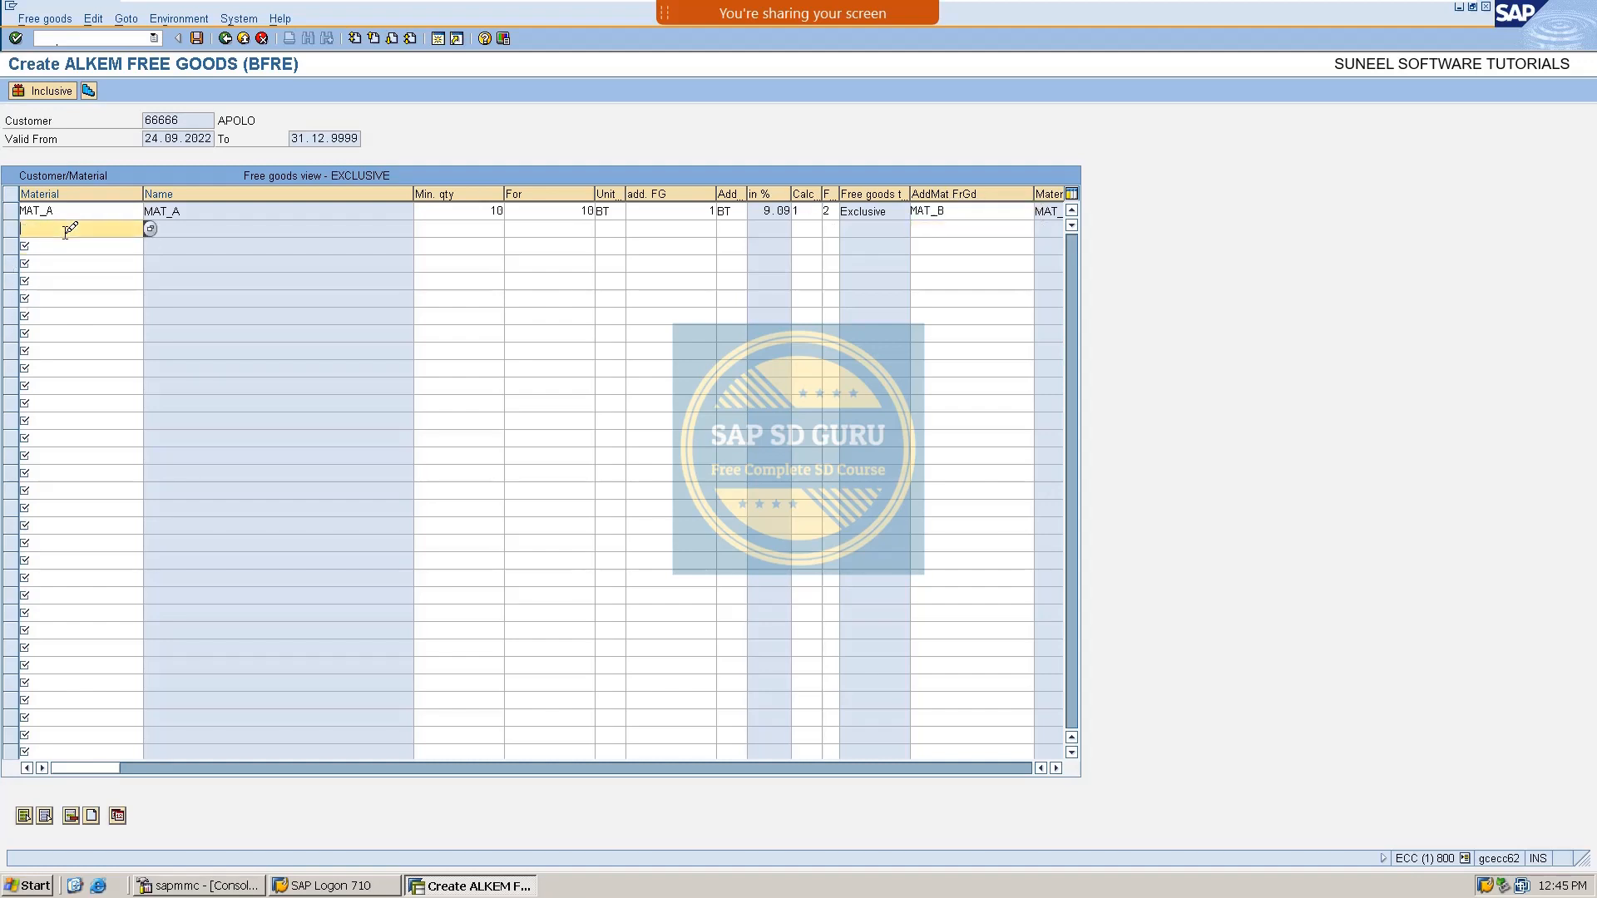
type("MAYT")
key("BackSpace")
type("T_")
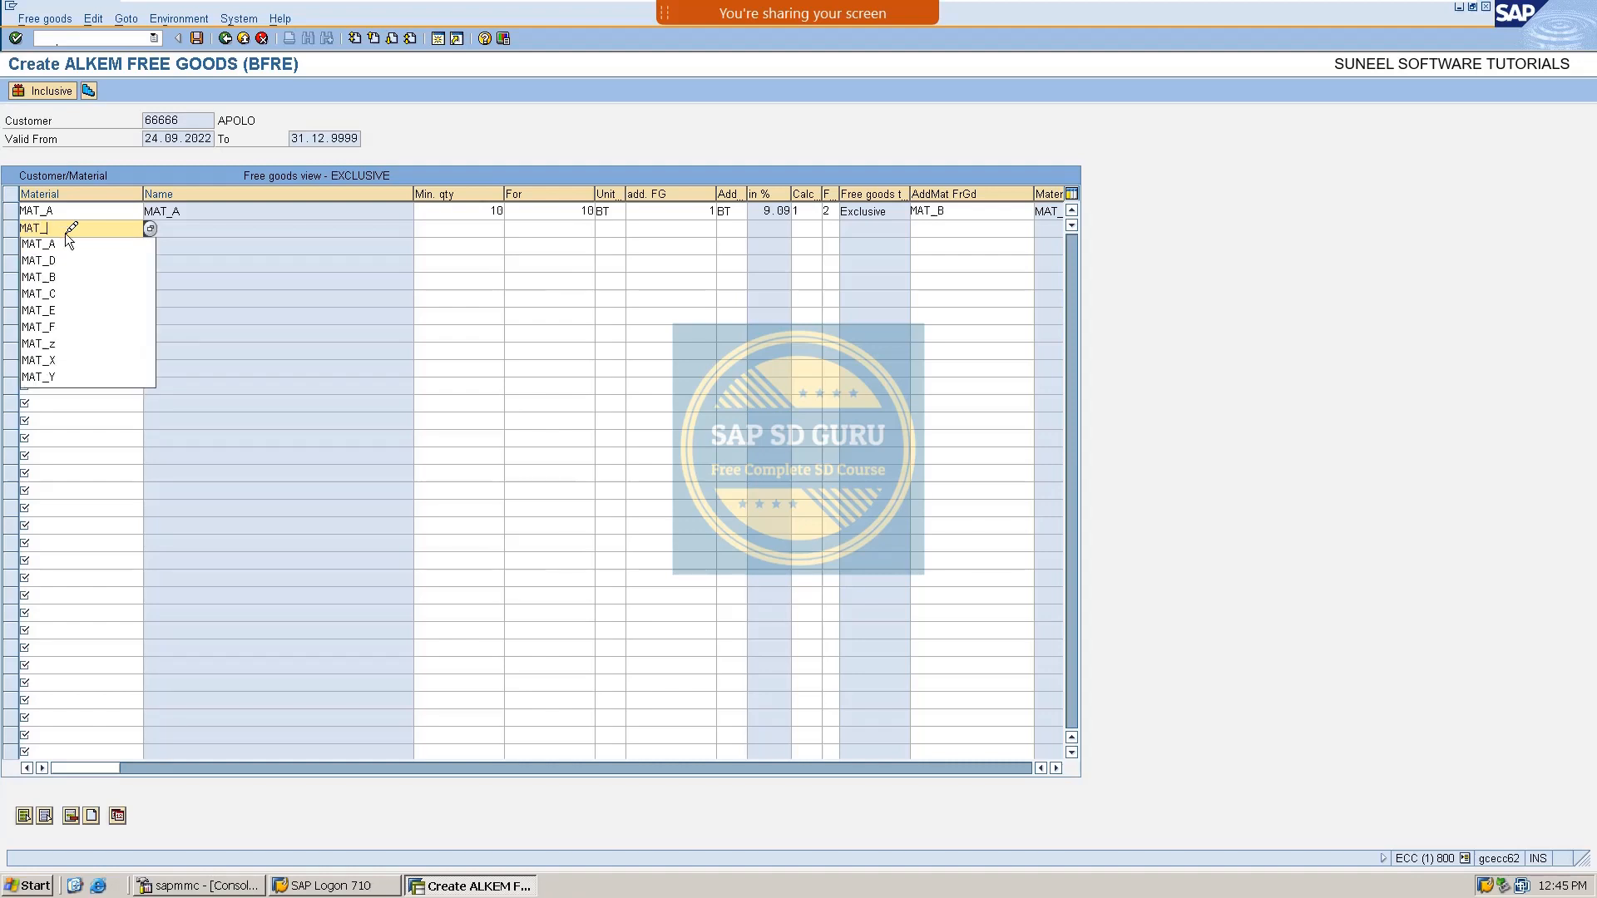
type("c")
key("Down")
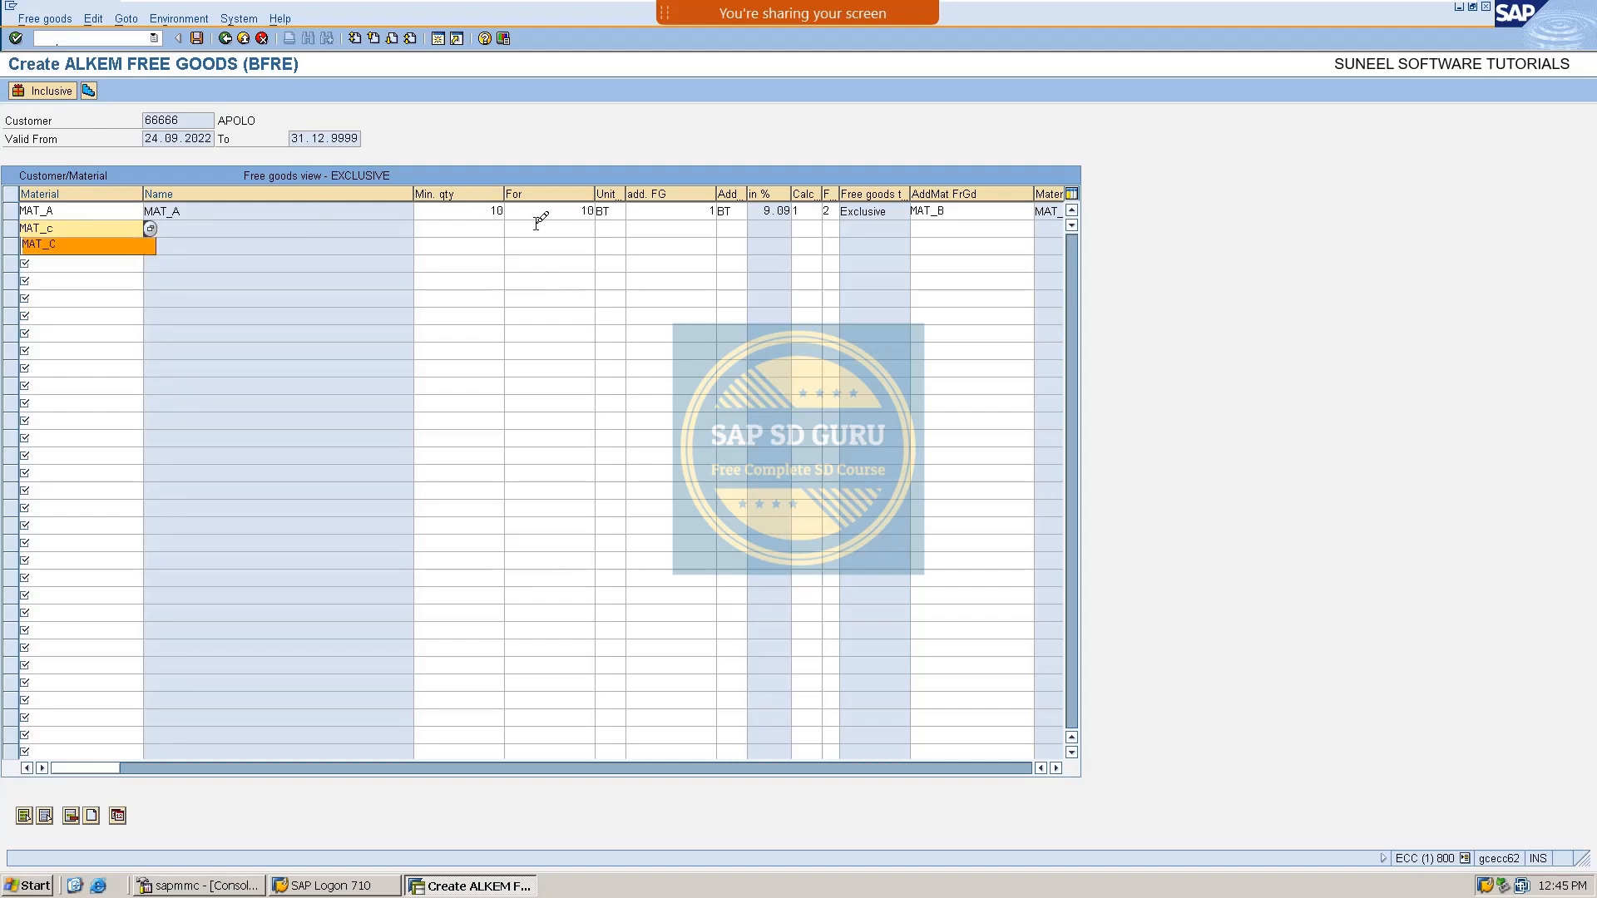
left_click(915, 229)
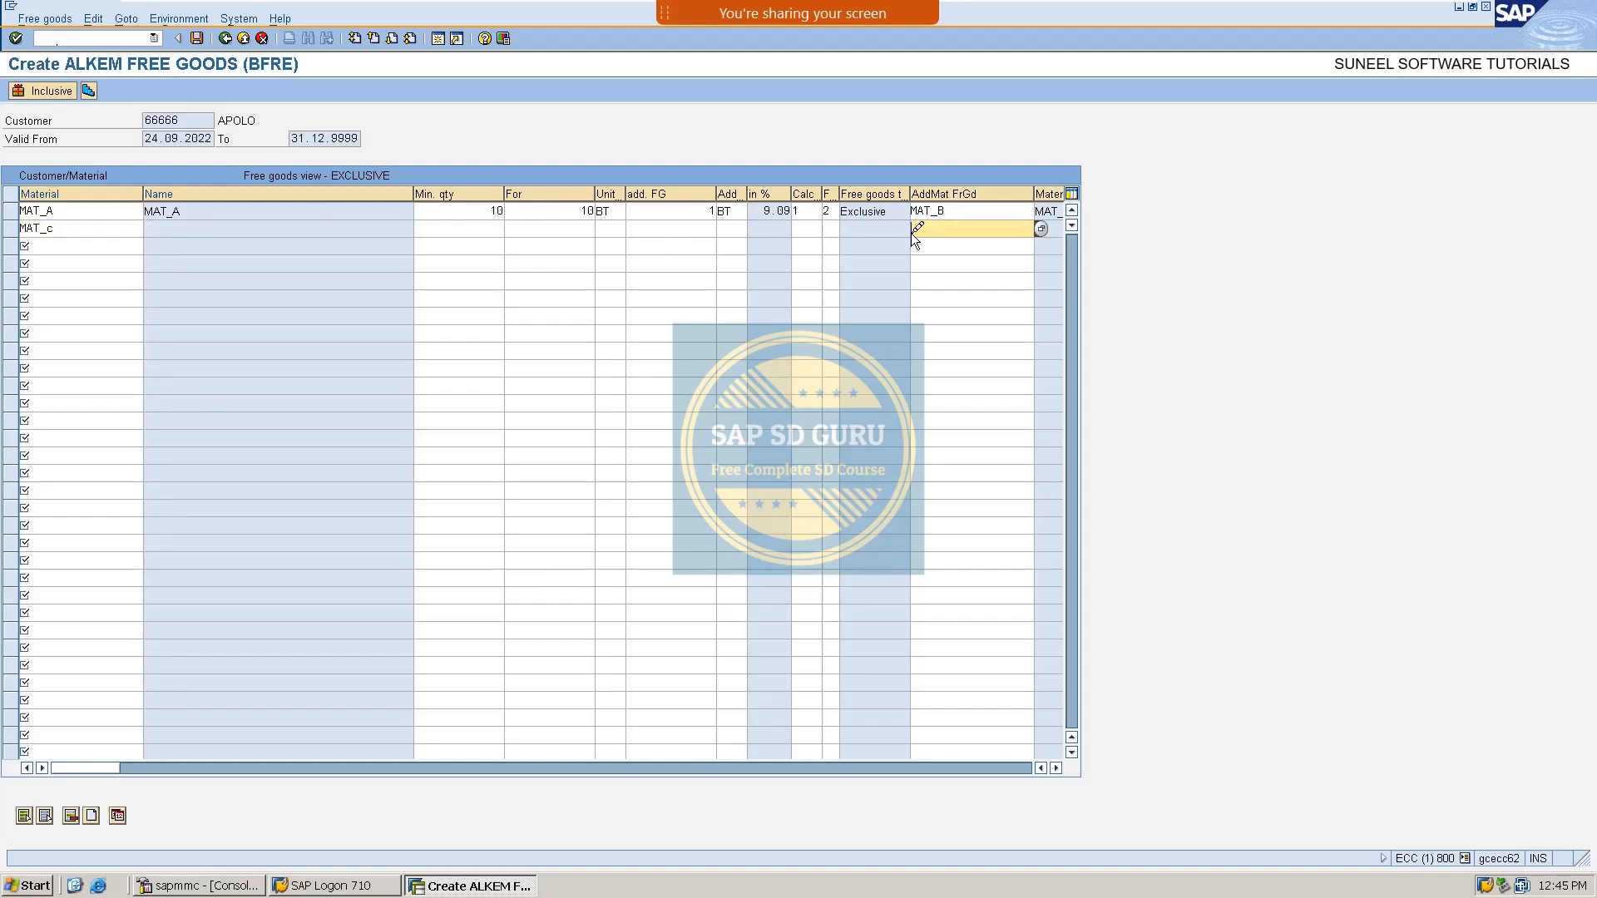
type("MAT_D")
key("Return")
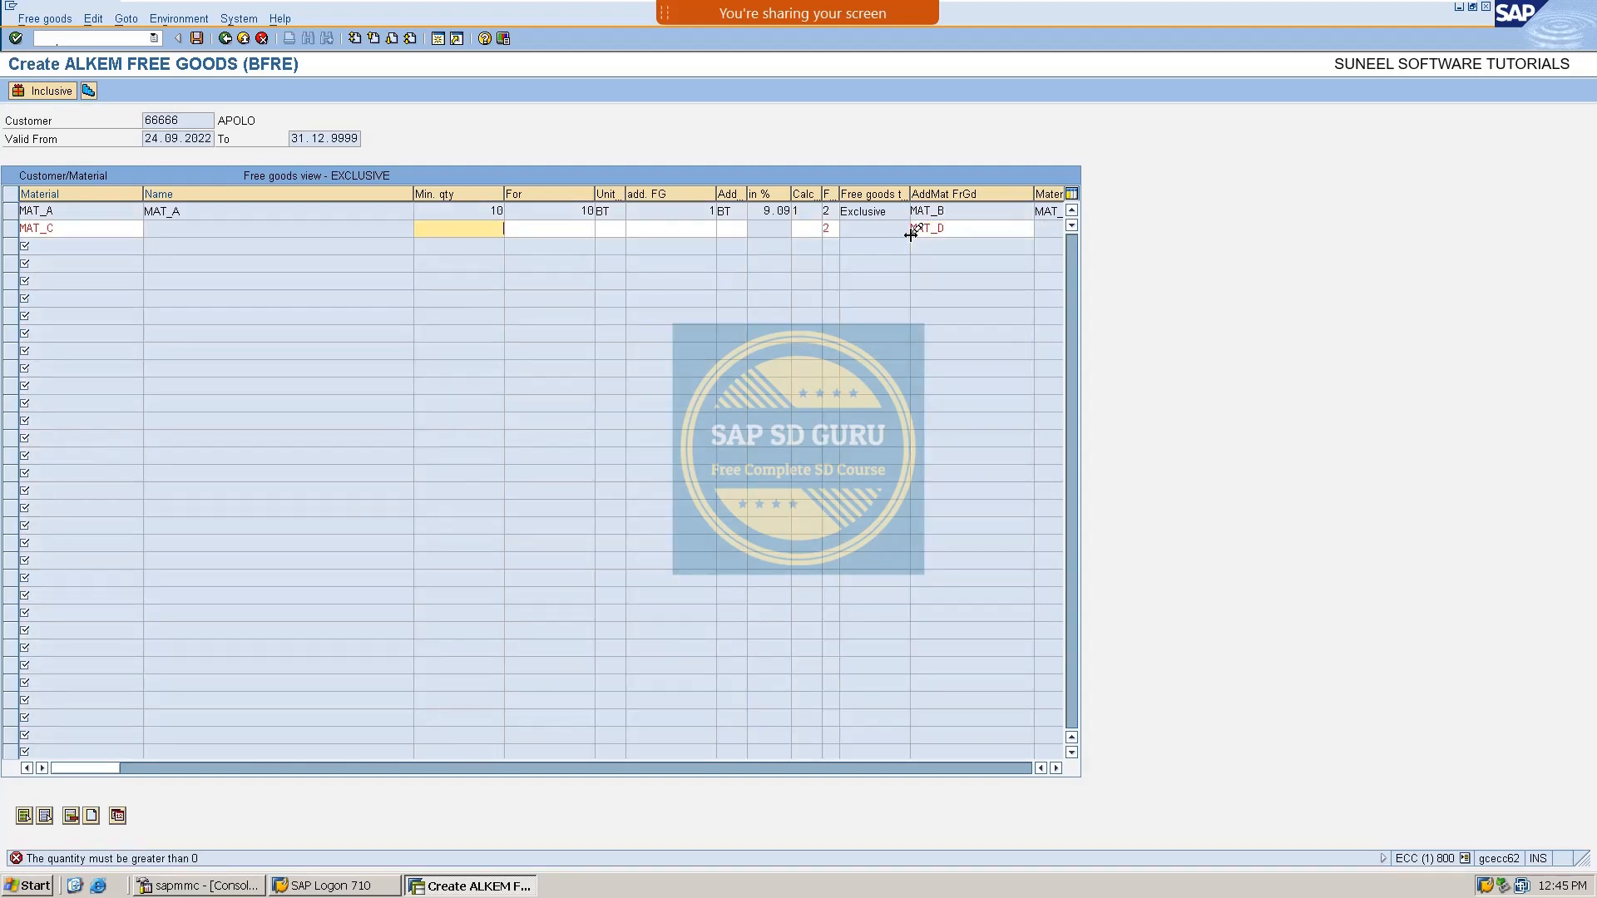
Complete the MAT_C row with minimum quantity 10, For quantity 10, unit BT and additional free goods quantity 1.
key("Tab")
type("10")
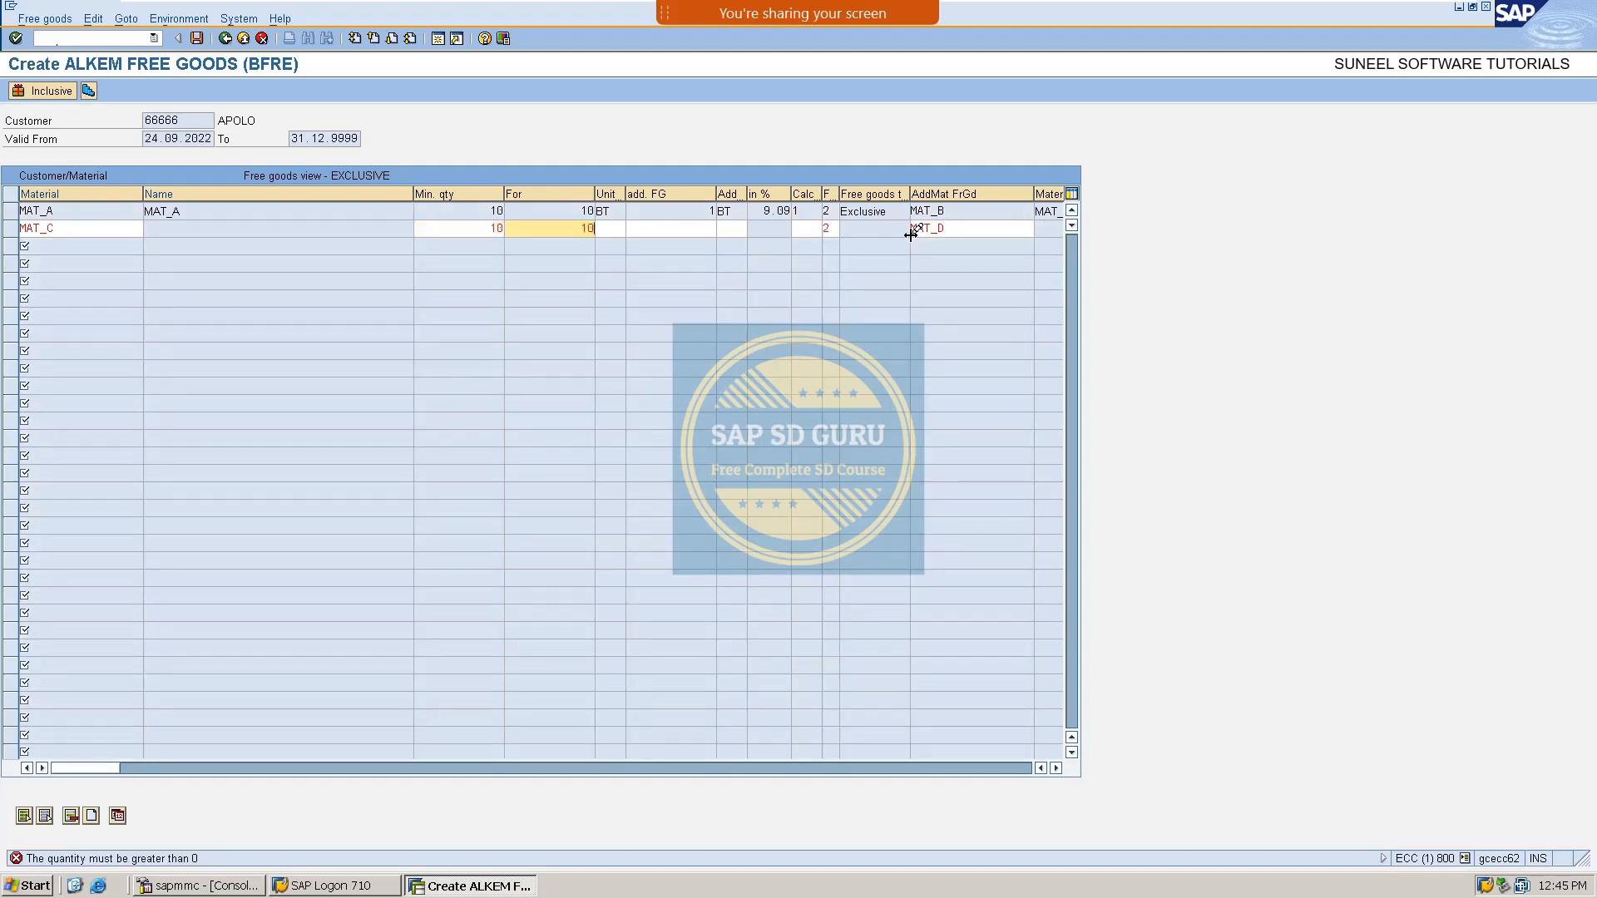
key("Tab")
key("Tab")
key("Tab")
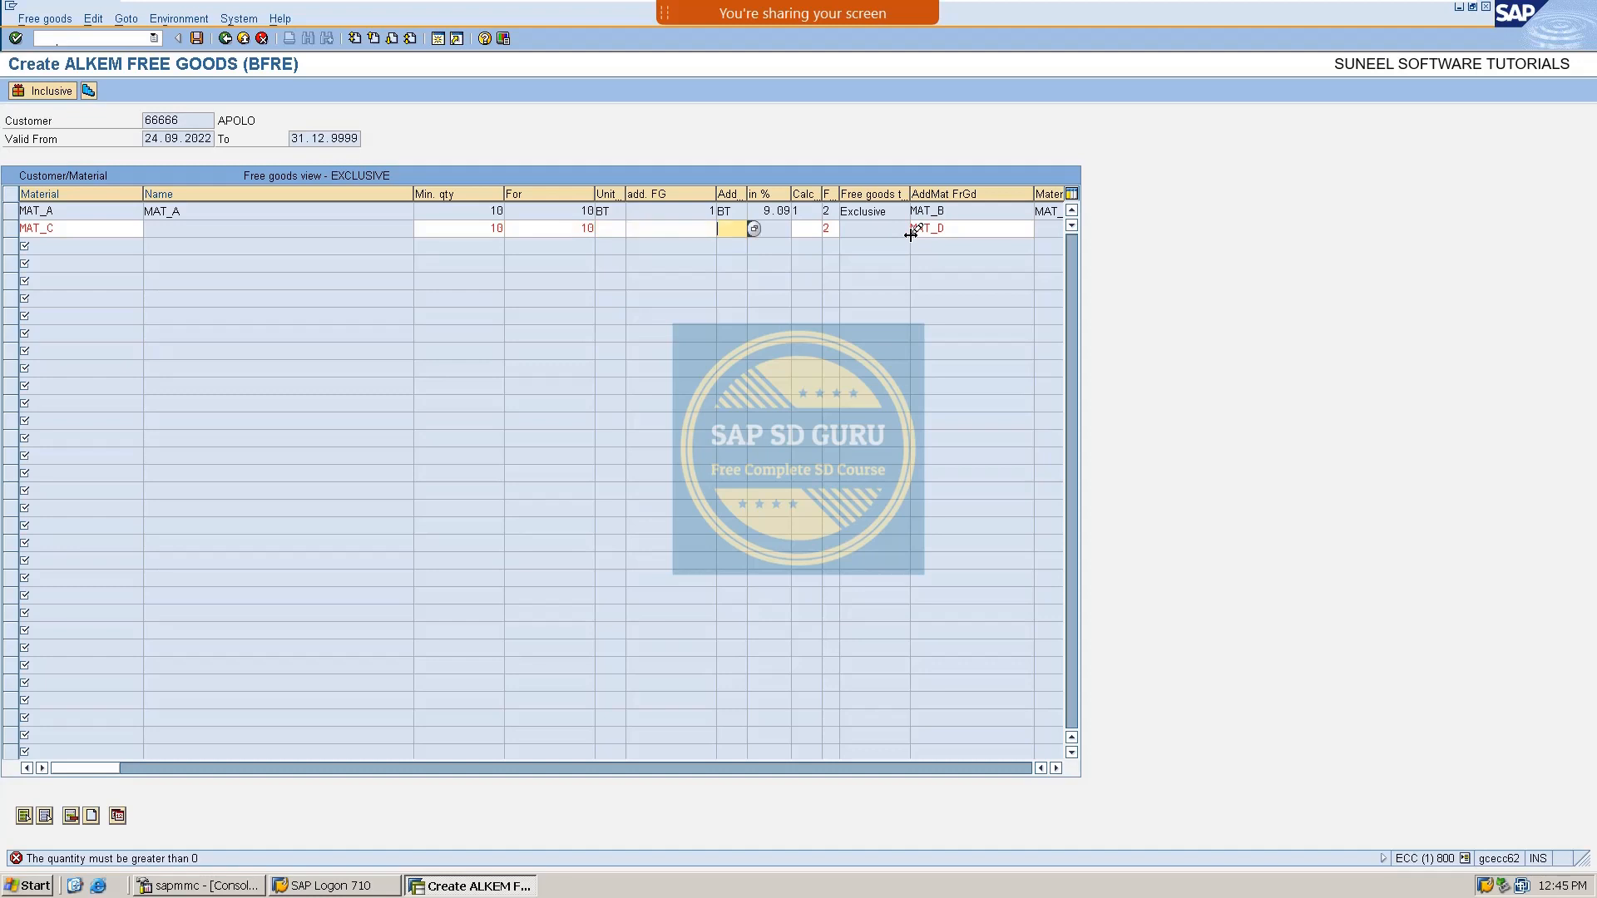
key("shift+Tab")
type("1")
key("Return")
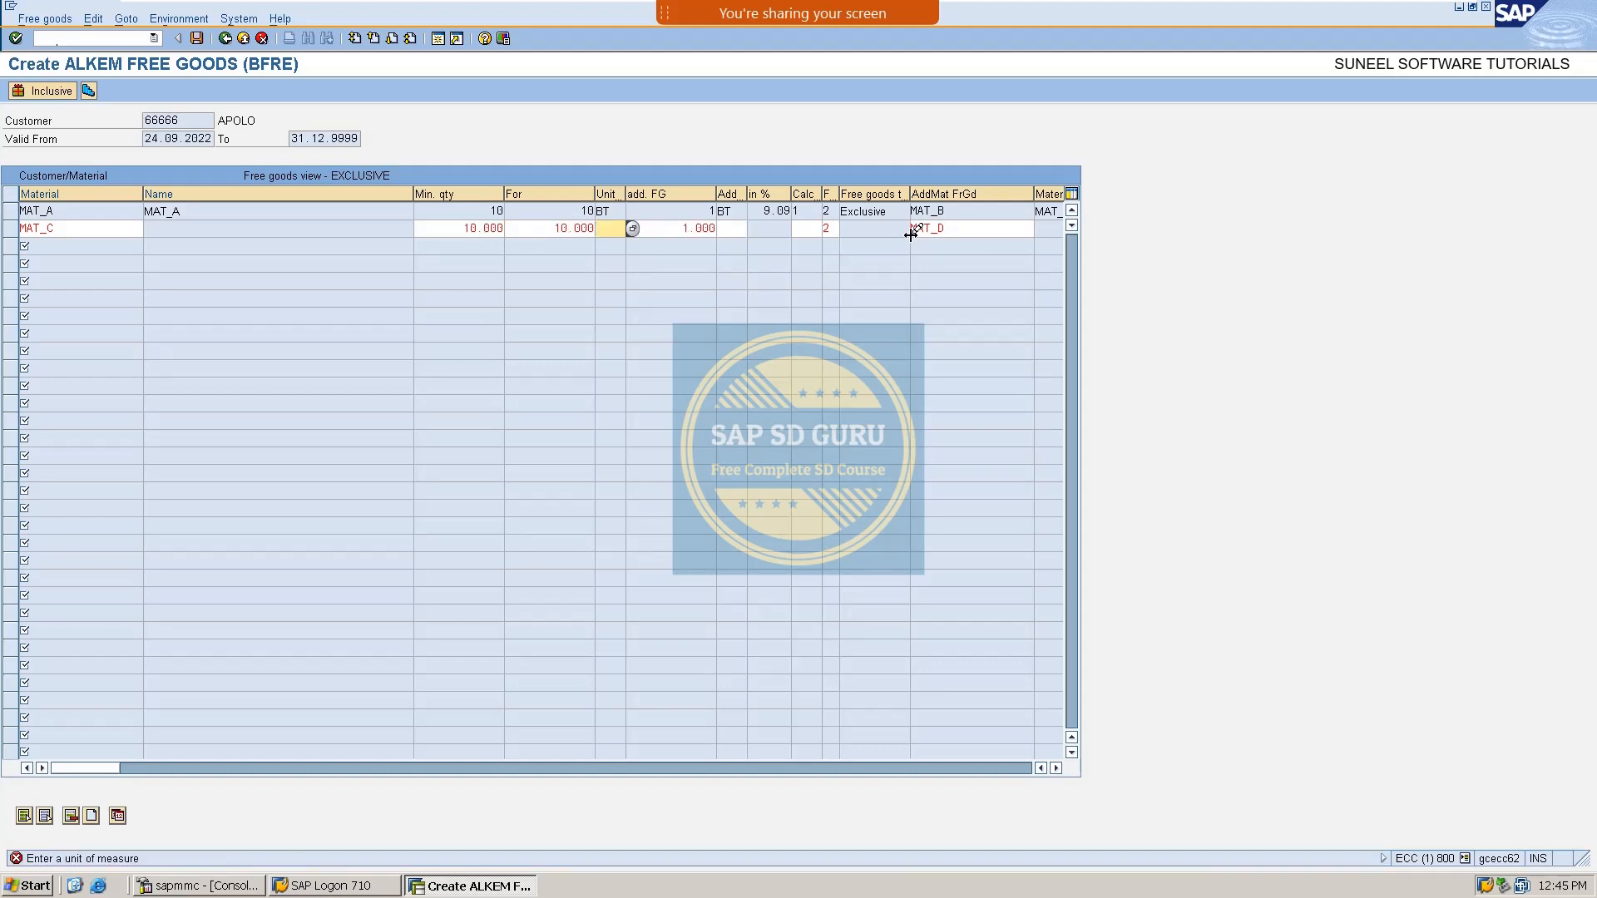
type("BT")
key("Return")
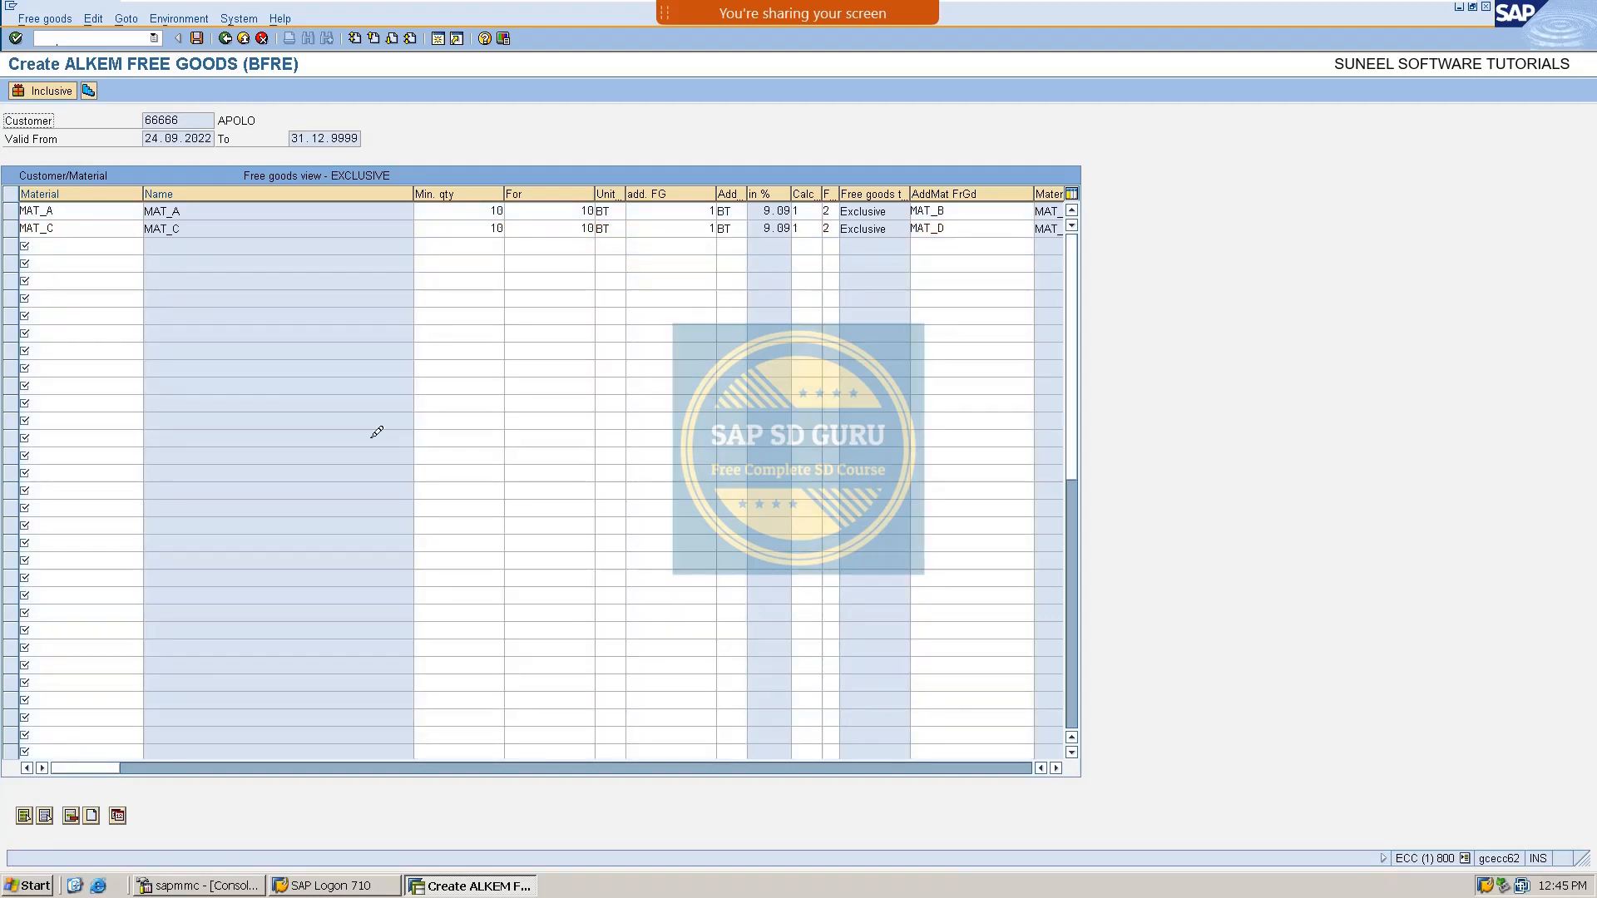
Enter material MAT_E in the third row with minimum quantity 10 and For quantity 10.
left_click(65, 246)
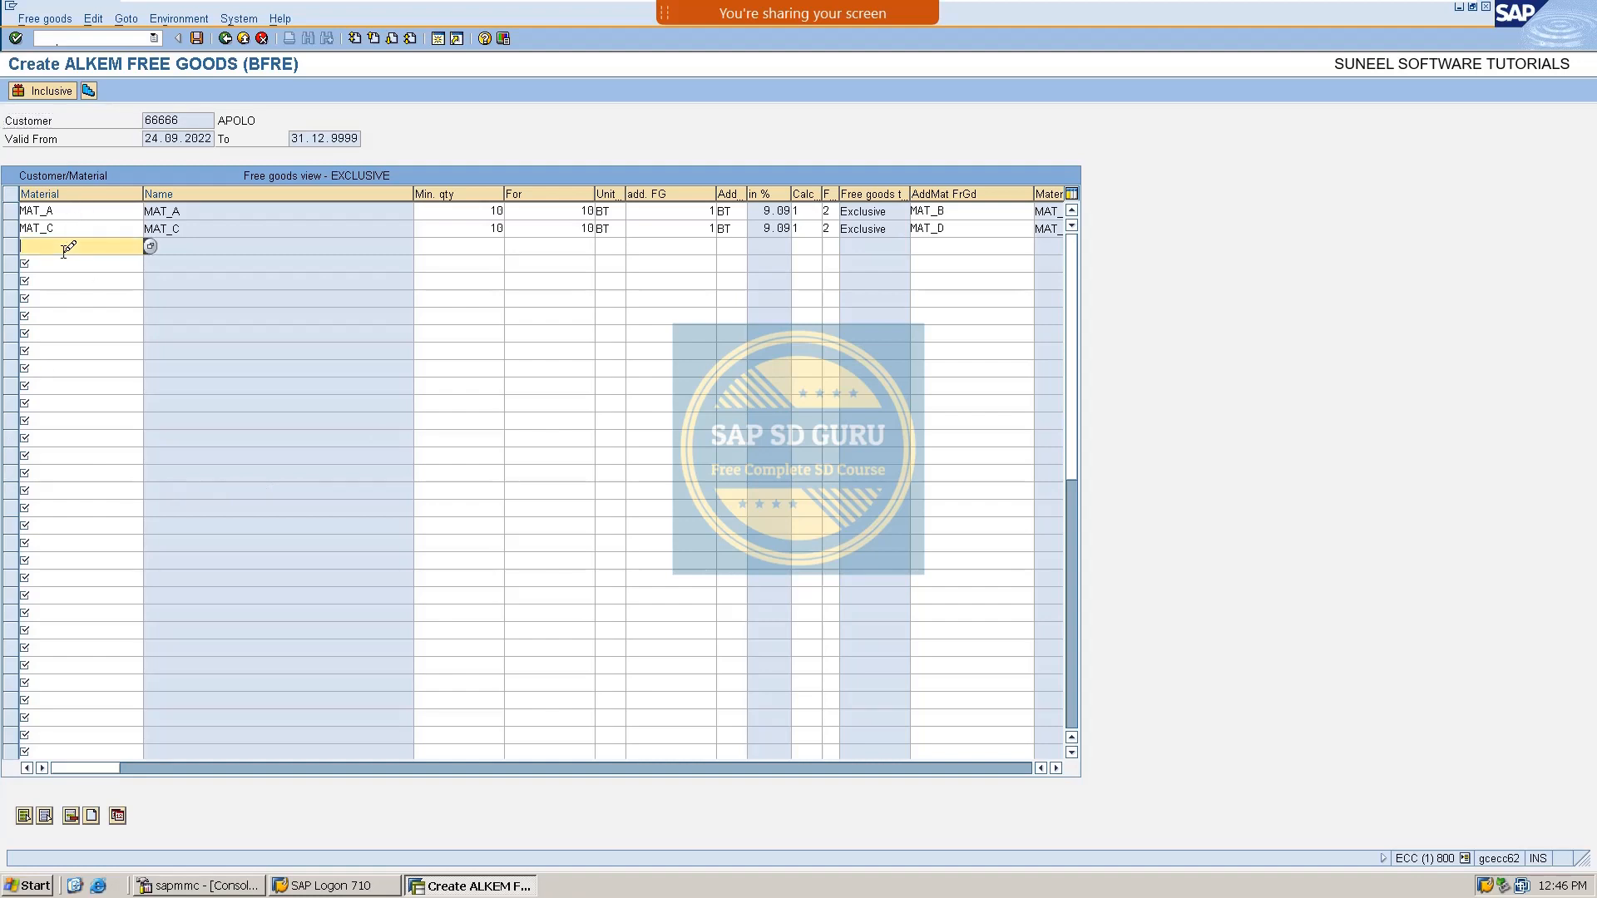
type("MAT")
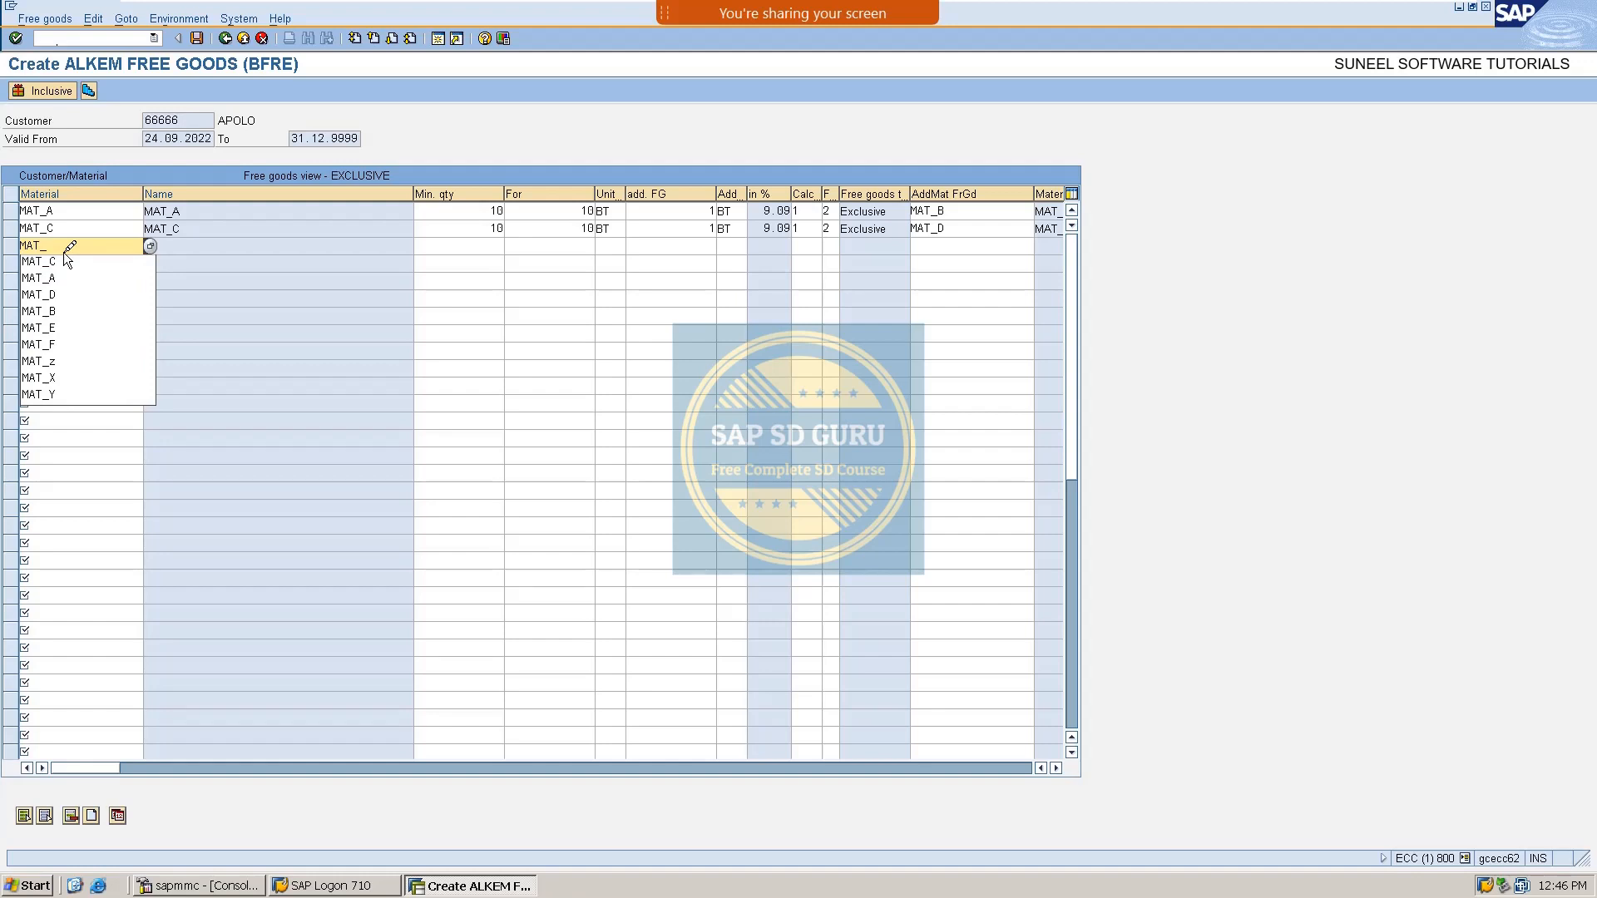
type("_E")
key("Tab")
key("Tab")
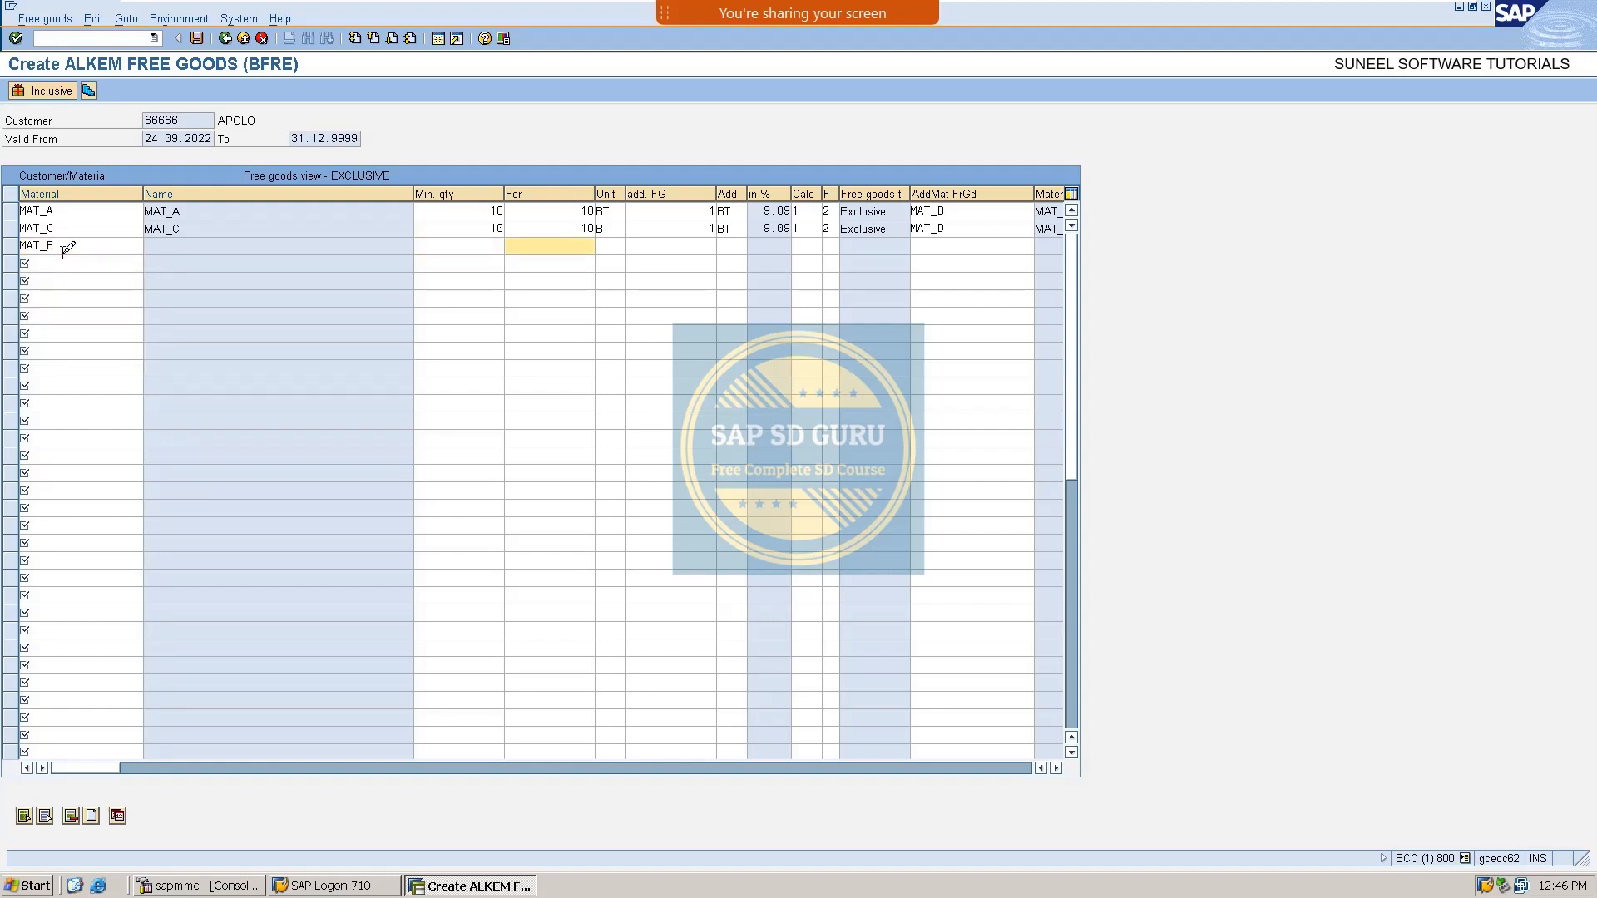
key("shift+Tab")
type("10")
key("Tab")
type("10")
key("Tab")
key("Tab")
key("shift+Tab")
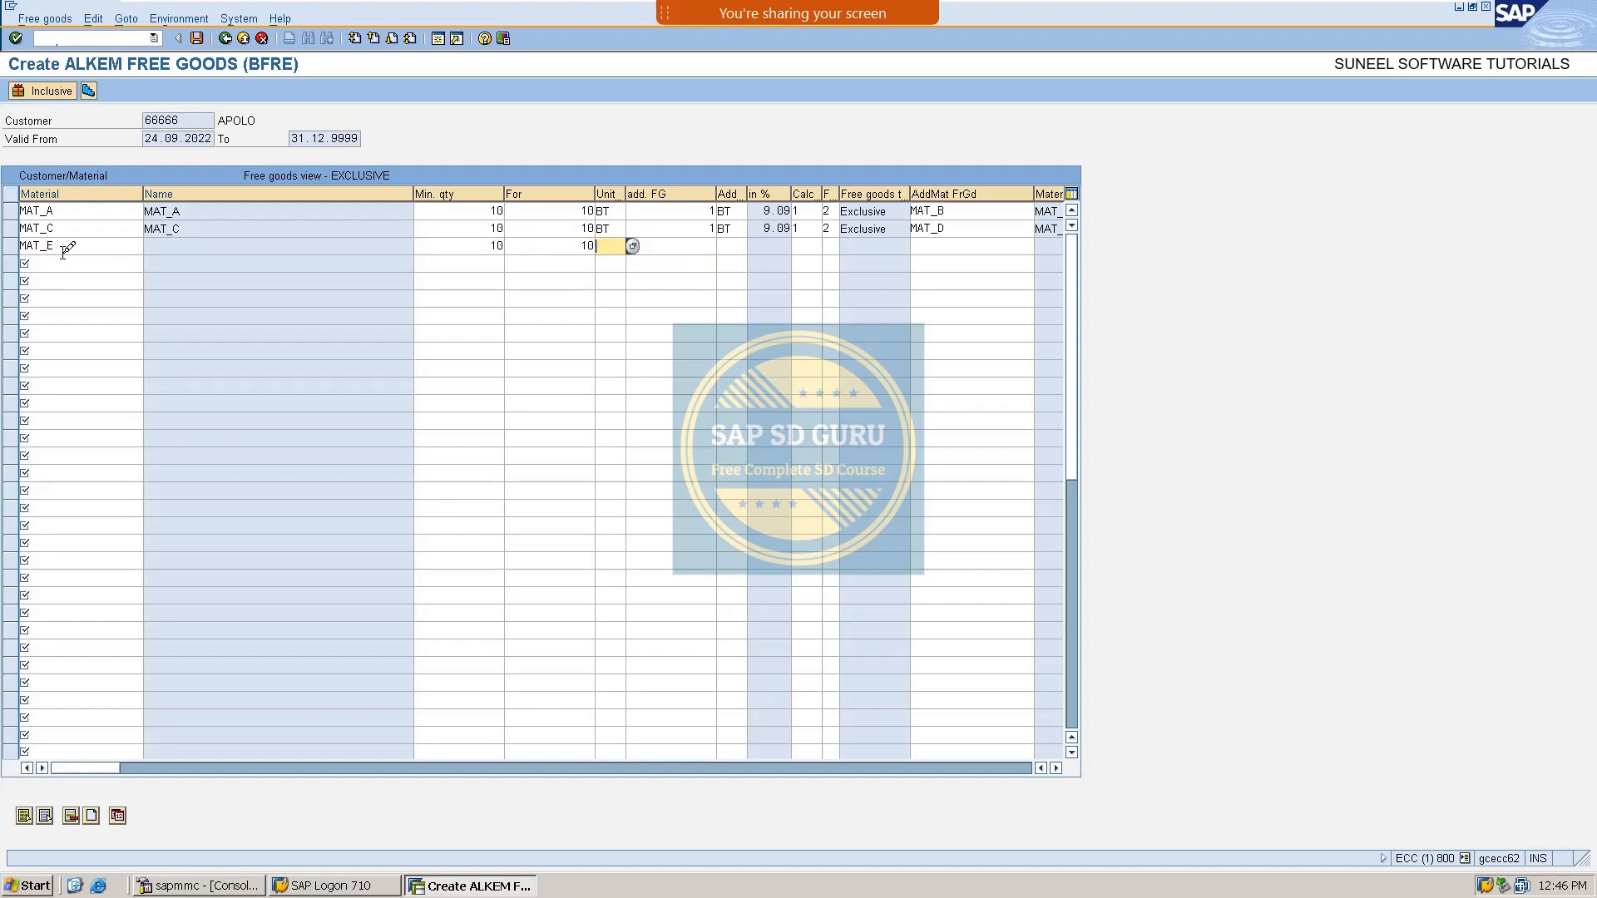
Complete the MAT_E row with unit BT, additional free goods quantity 1 BT and additional material MAT_F.
type("BT")
key("Tab")
type("1")
key("Tab")
type("BT")
key("Tab")
key("Tab")
key("Tab")
type("MAT")
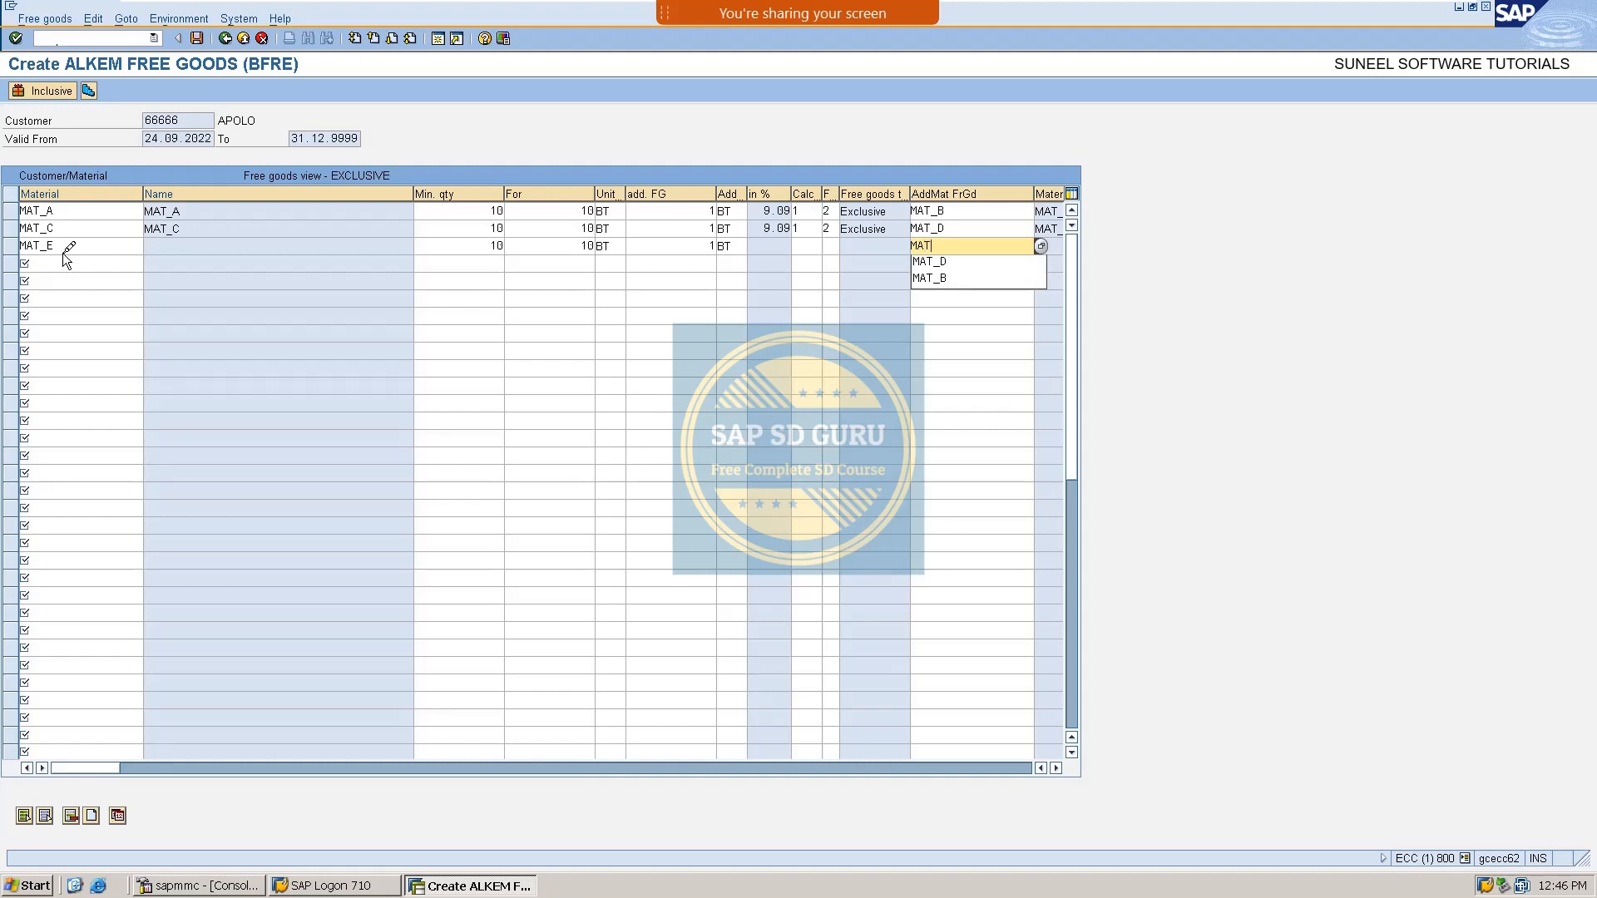
type("_F")
key("Return")
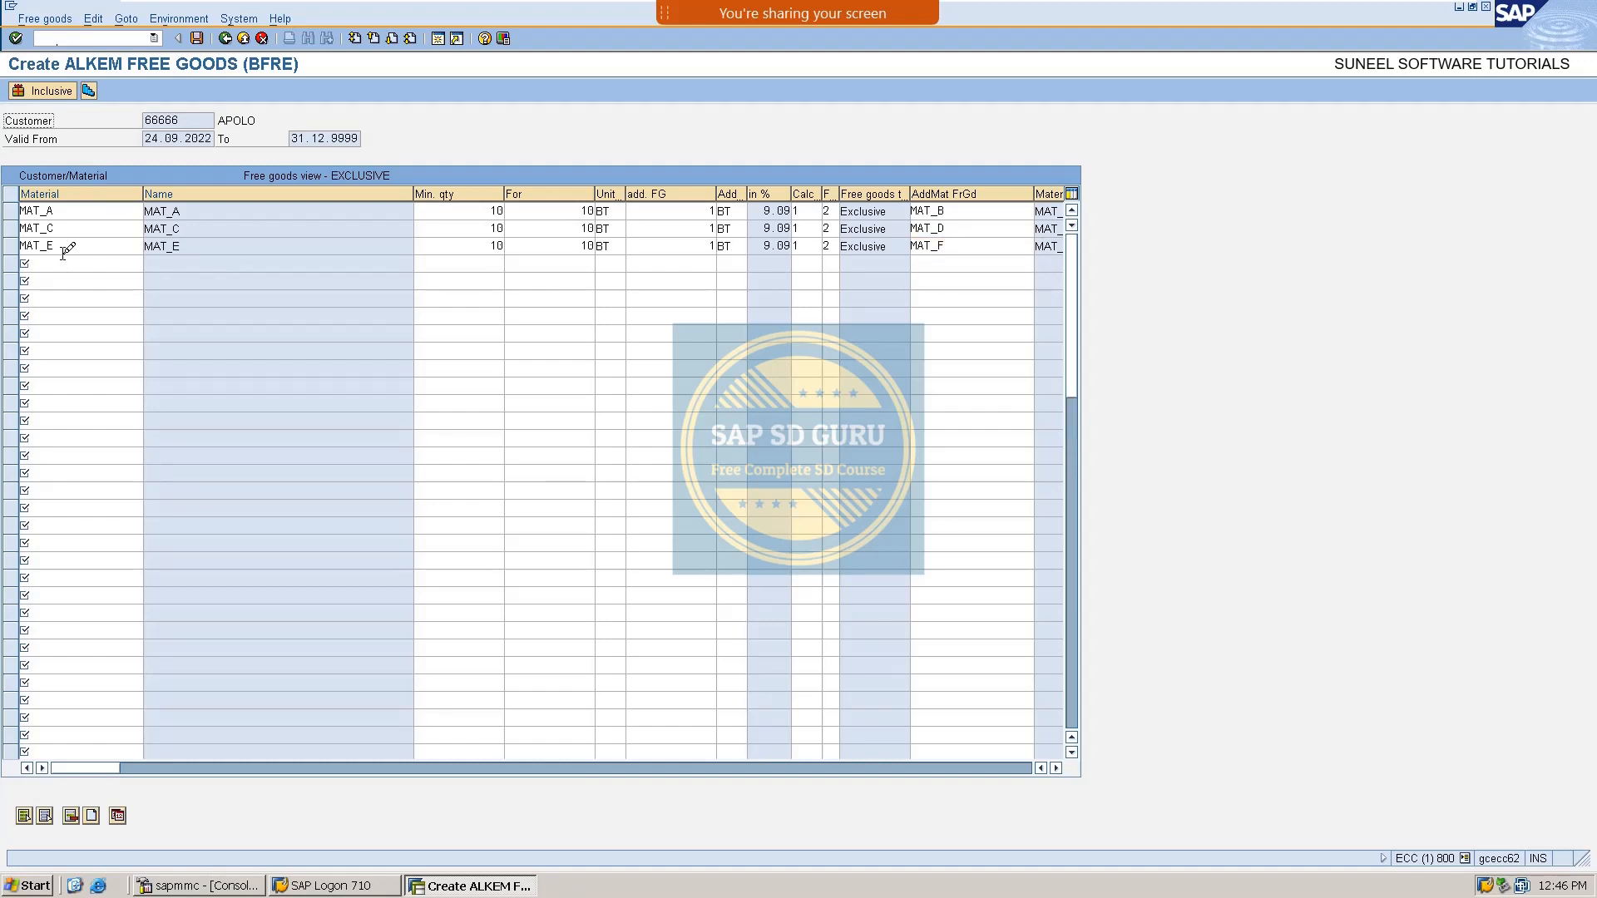
Enter material MAT_X in the fourth row with minimum quantity 10 and For quantity 10.
left_click(69, 264)
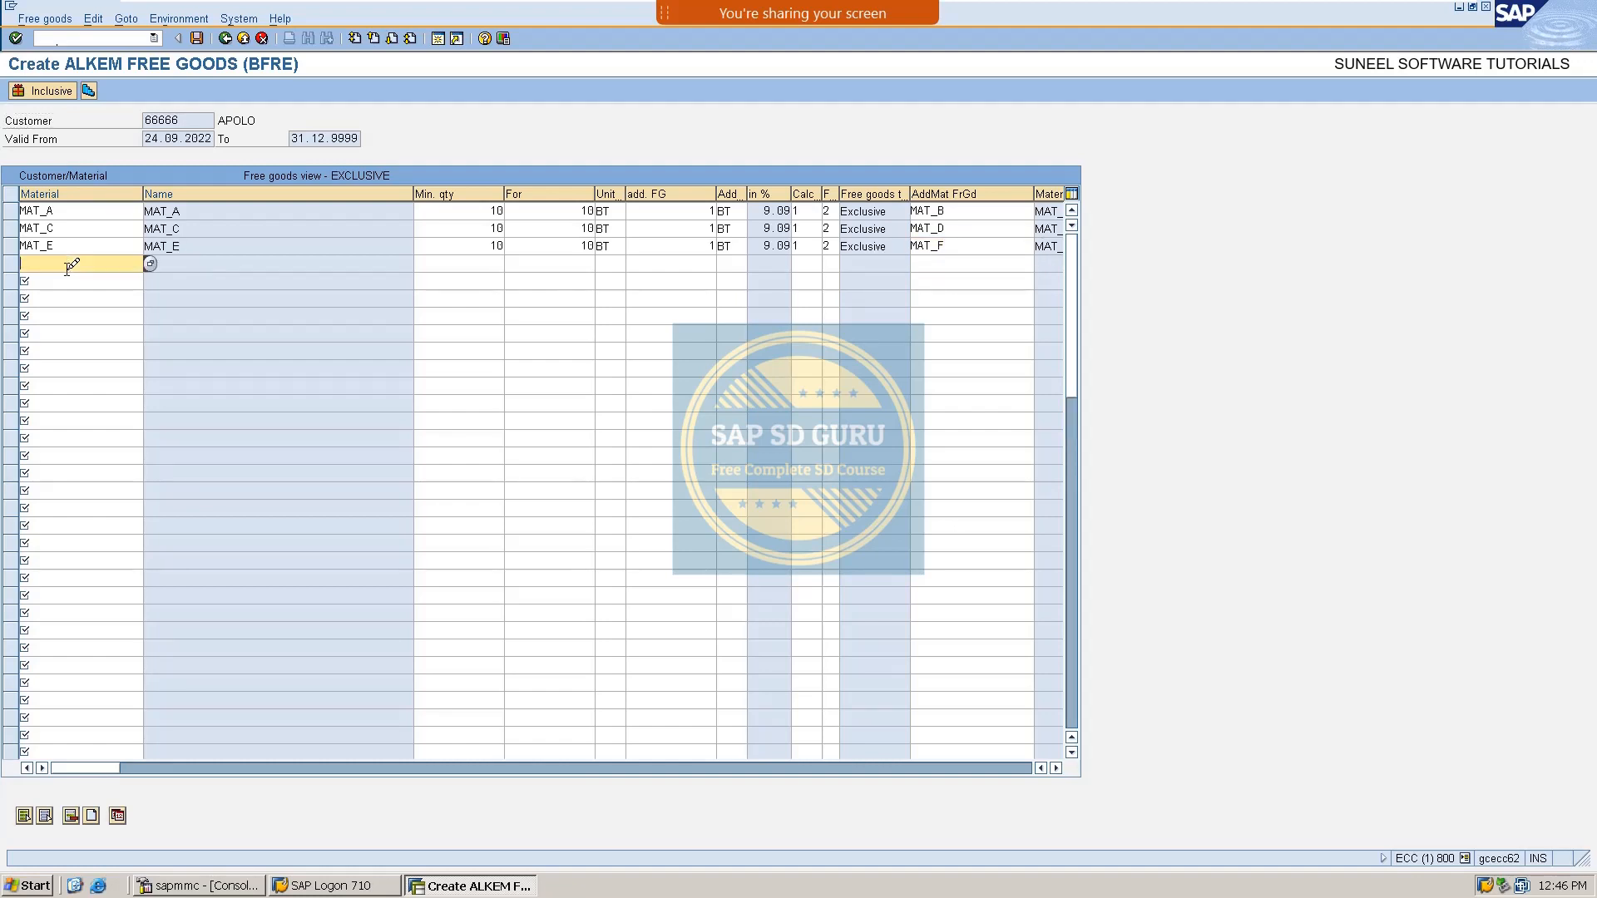
type("MAT_")
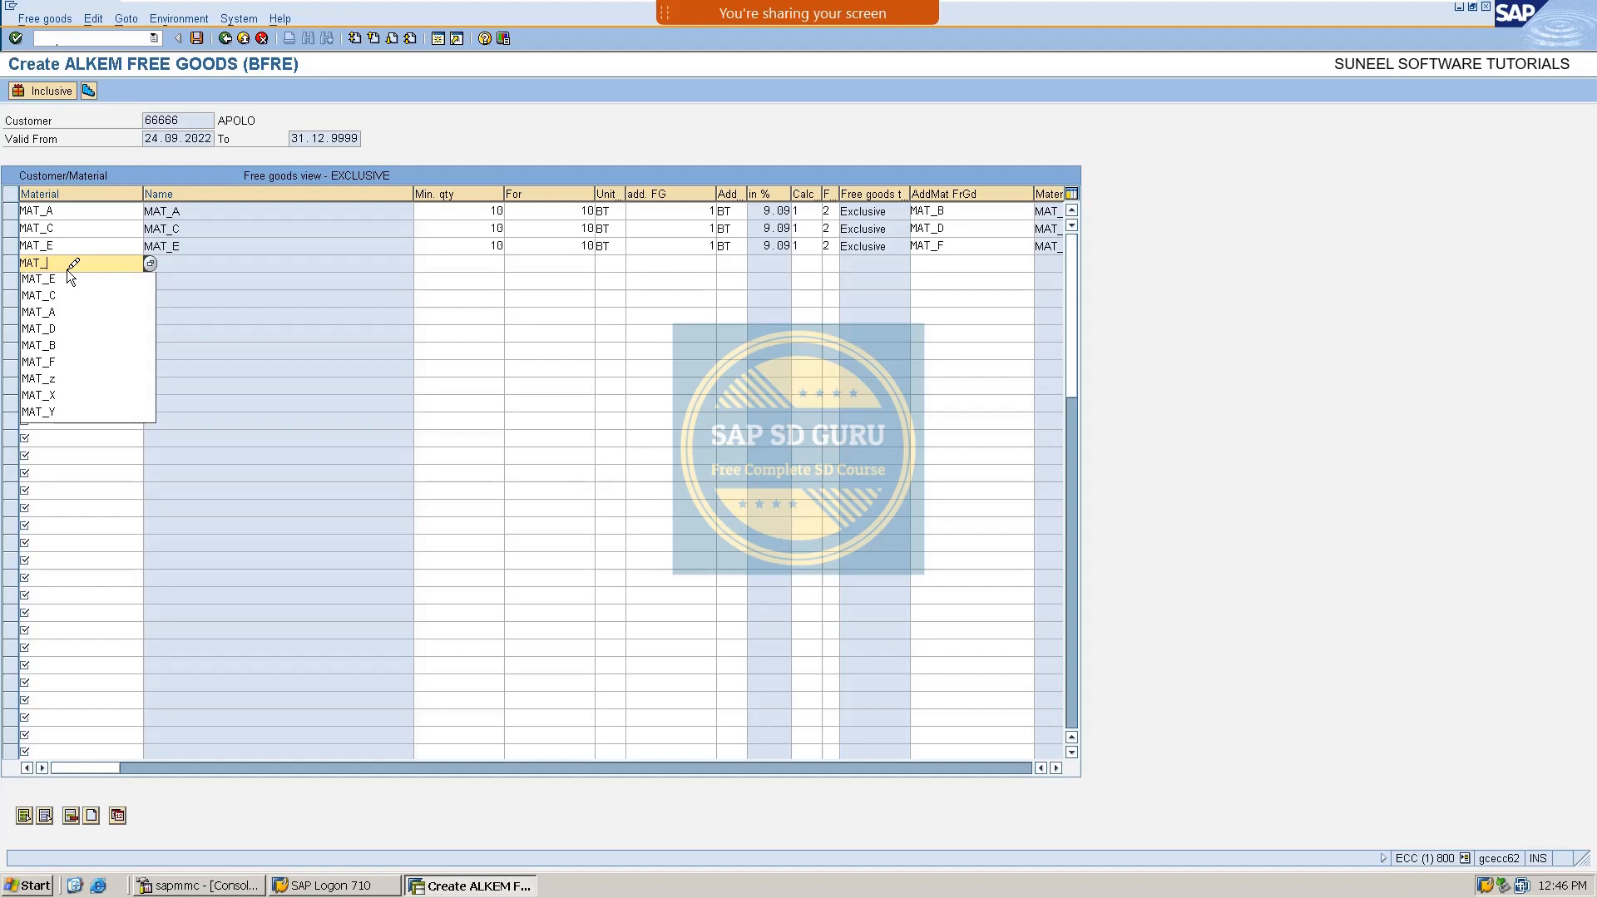
type("X")
key("Tab")
type("1")
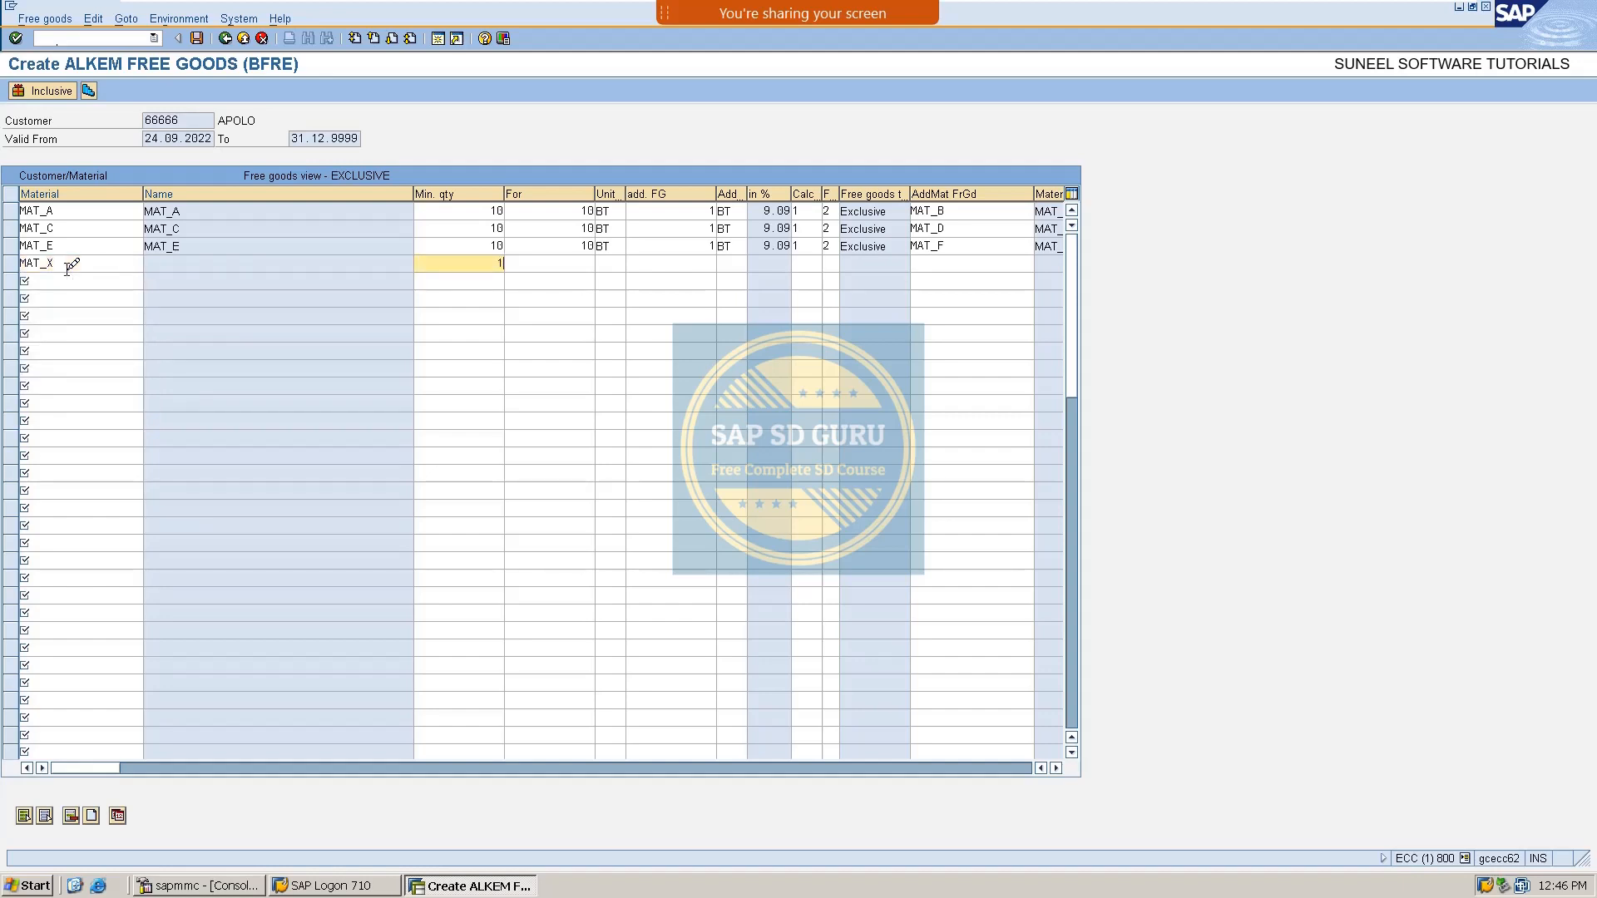
type("0")
key("Tab")
type("10")
key("Tab")
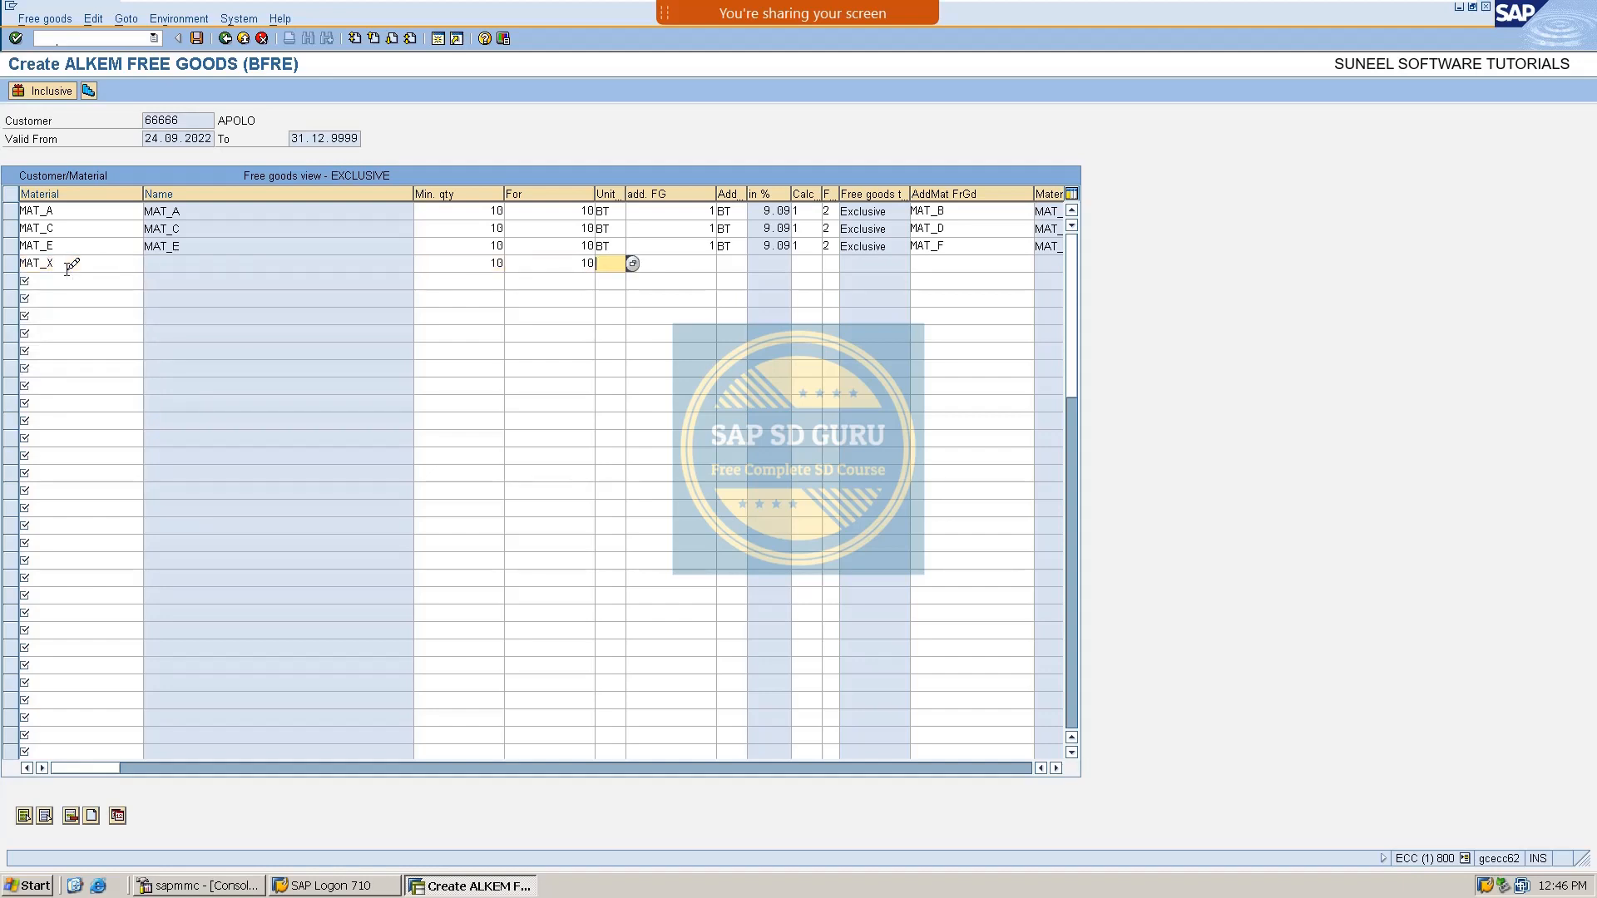
Complete the MAT_X row with unit BT, additional quantity 1 and additional material MAT_Y, and save the free goods records.
type("BT")
key("Tab")
type("1")
key("Tab")
key("Tab")
key("Tab")
key("Tab")
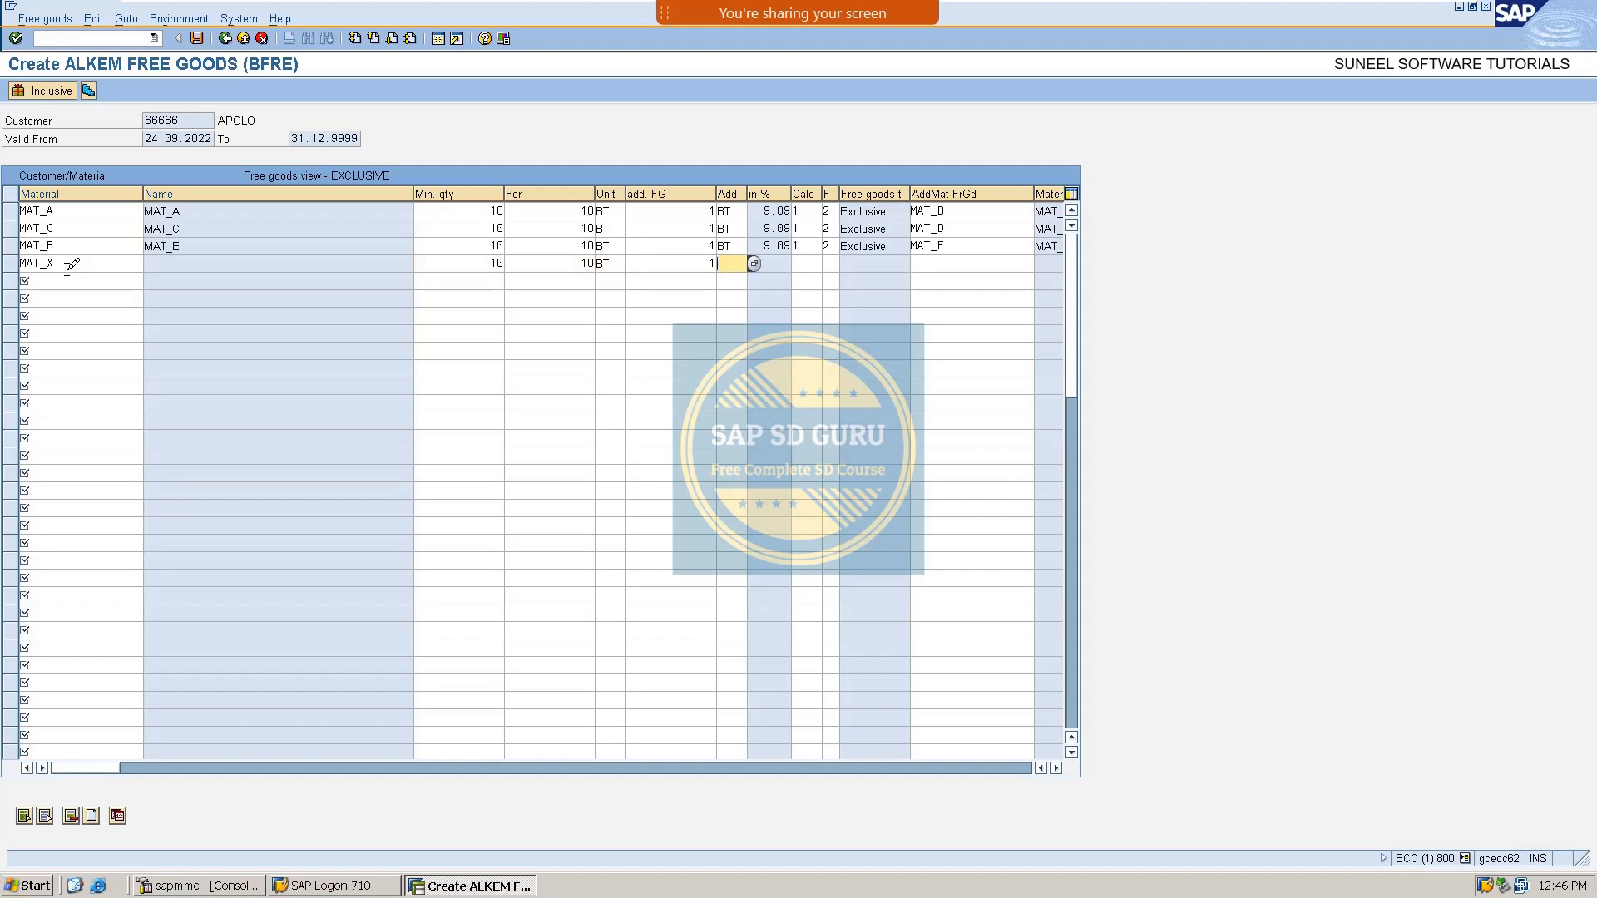
key("Tab")
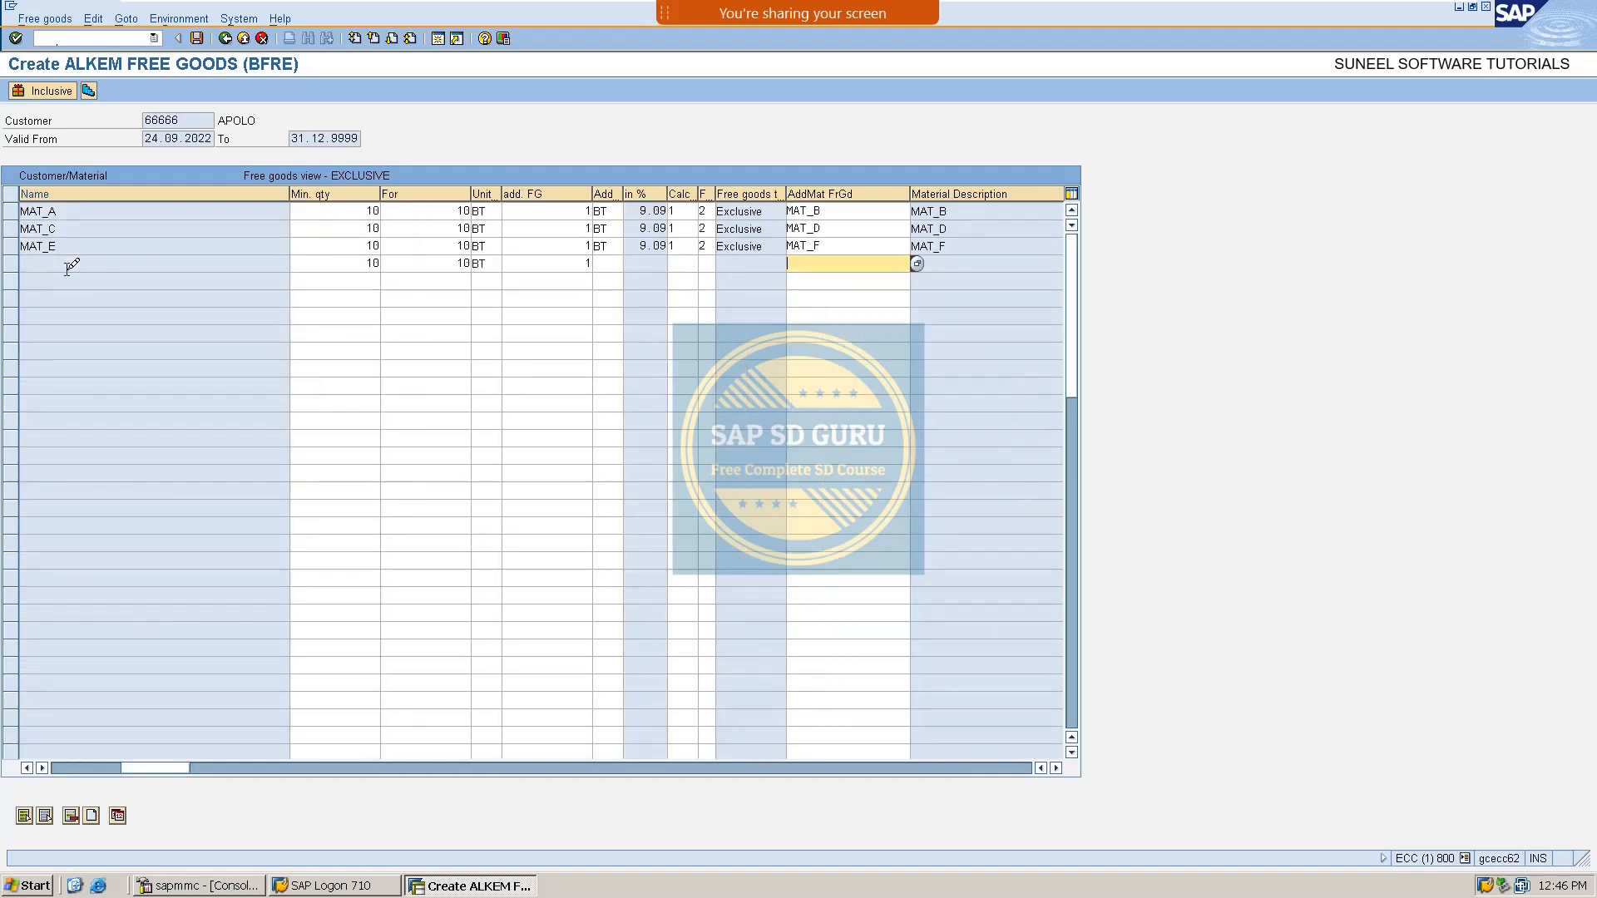
type("MAT_")
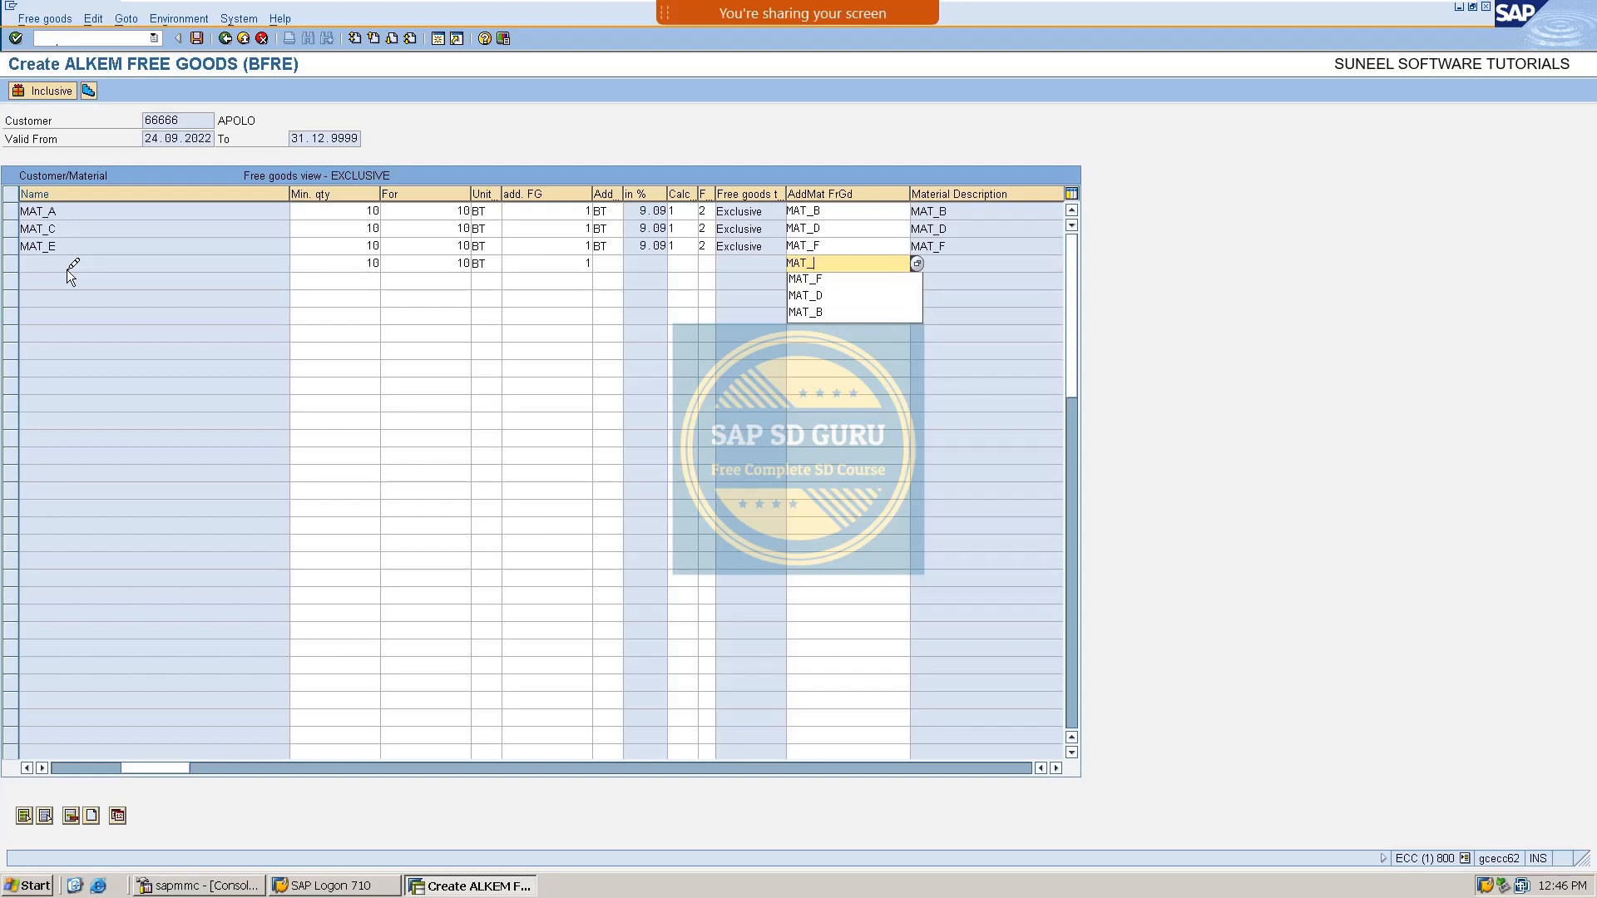
type("Y")
key("ctrl+s")
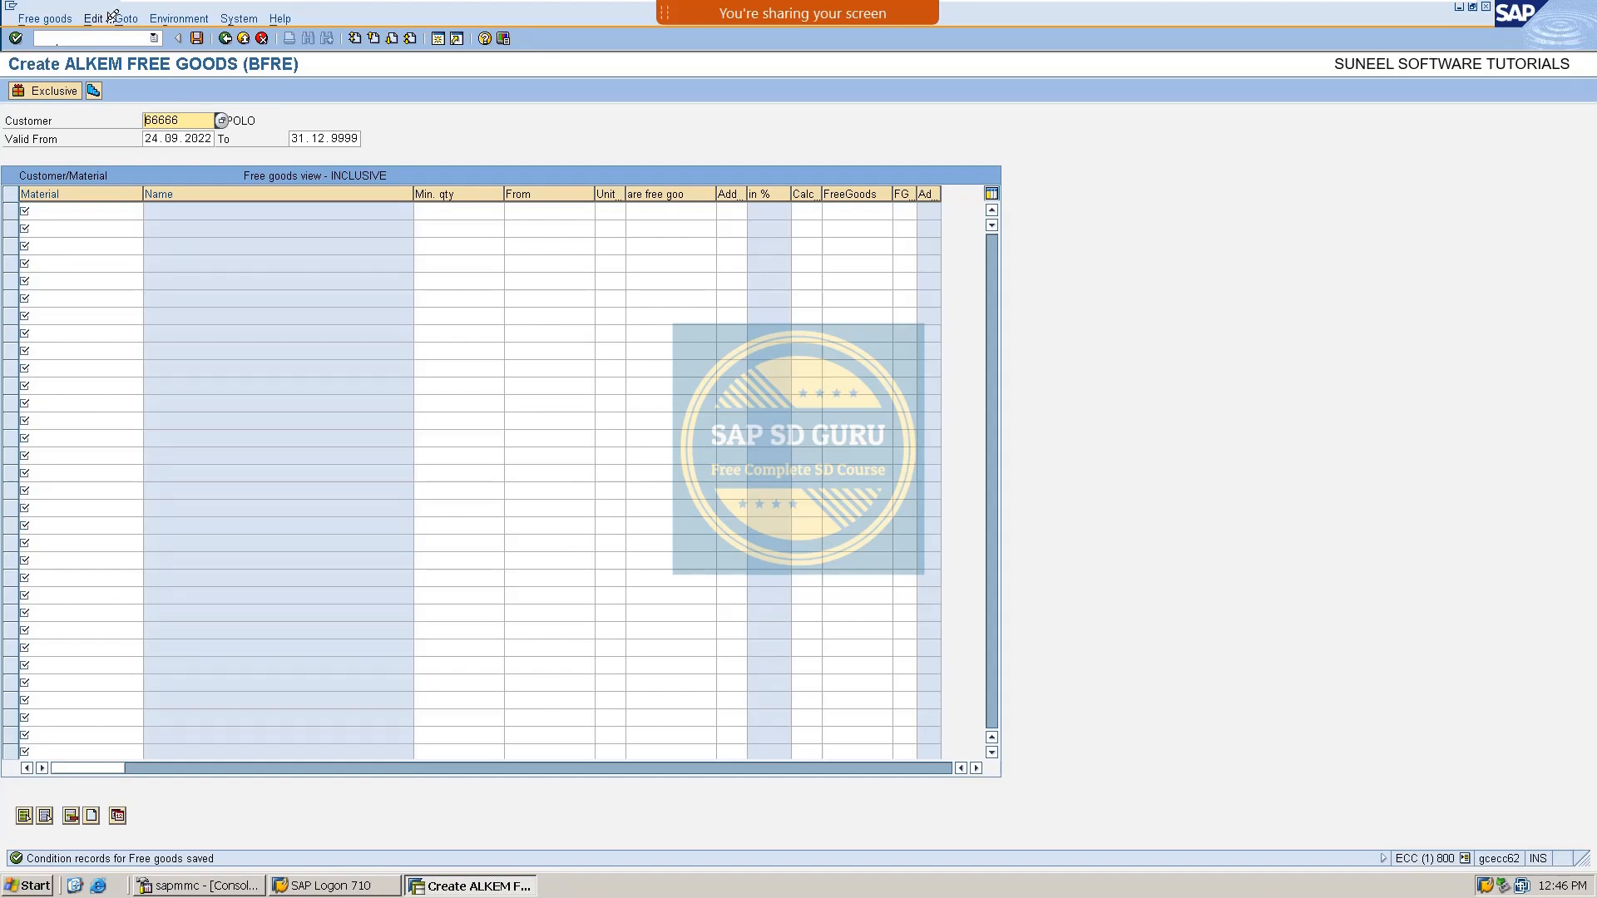
Start transaction VA01 to create a sales order.
left_click(112, 39)
type("/")
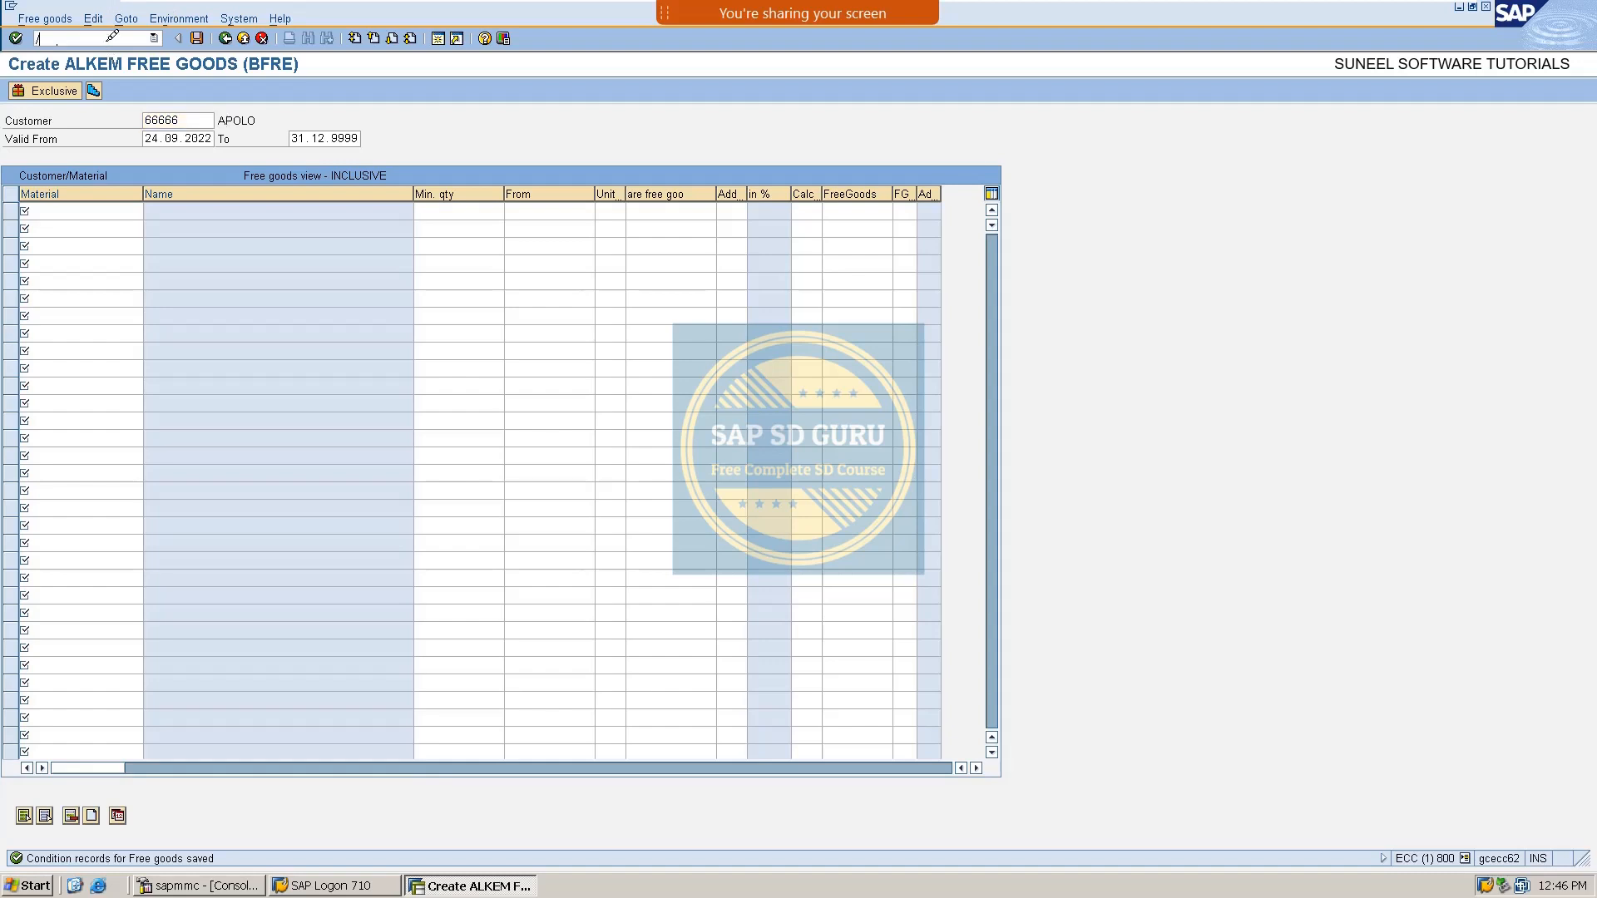
type("nva01")
key("Return")
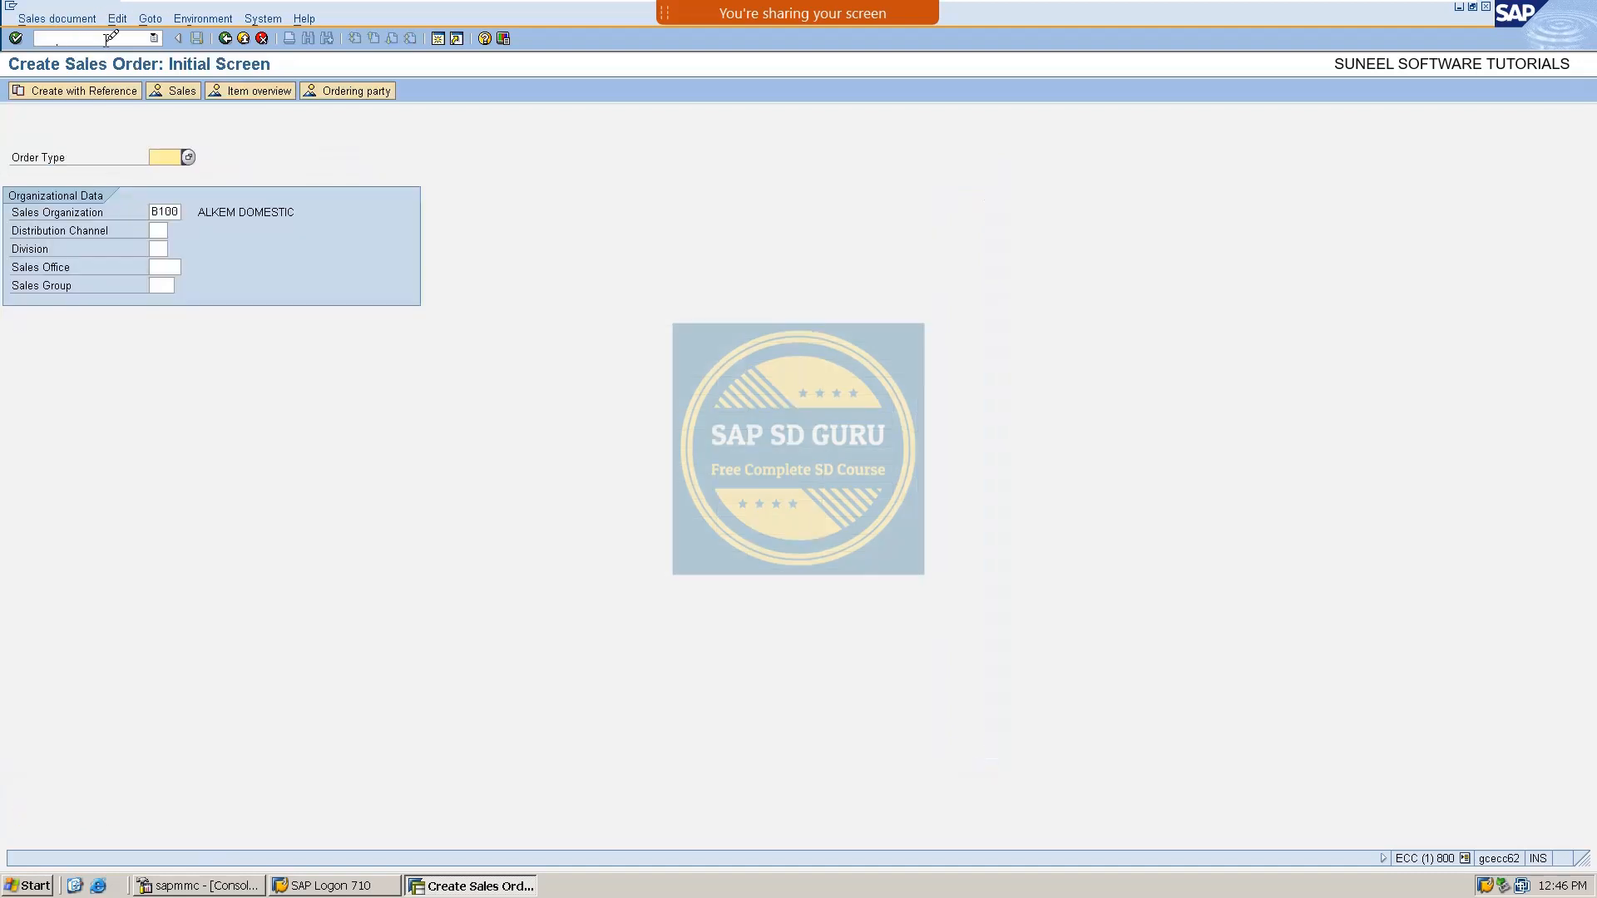
Open a new sales order of type OR with distribution channel B1 and division B1.
key("BackSpace")
type("OR")
key("Tab")
key("Tab")
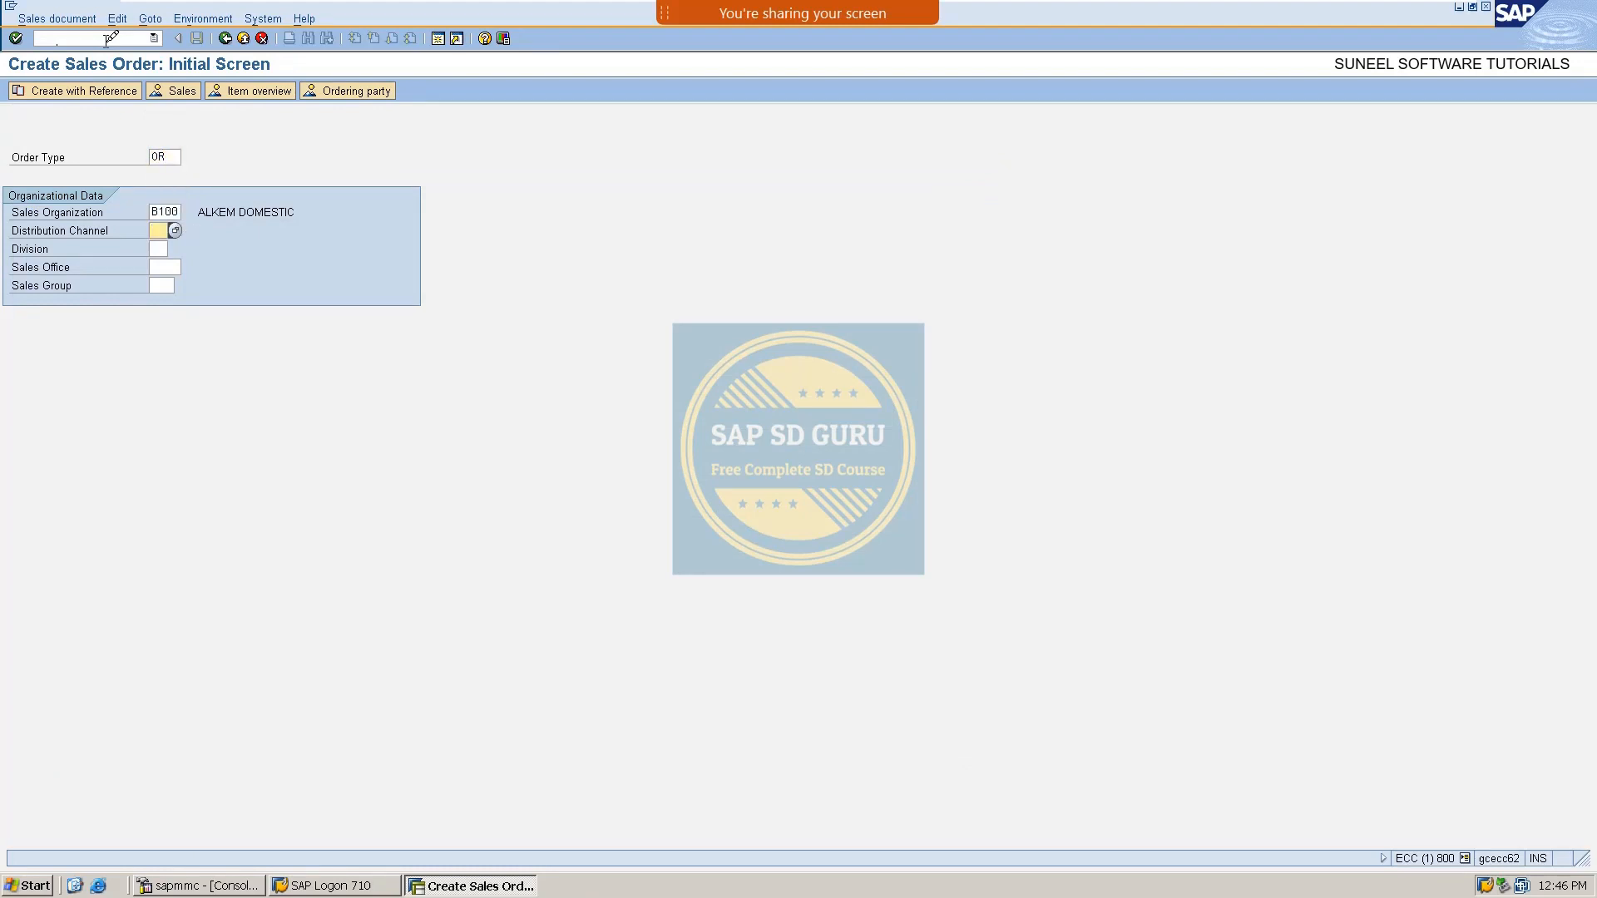
type("b1")
key("Tab")
type("b1")
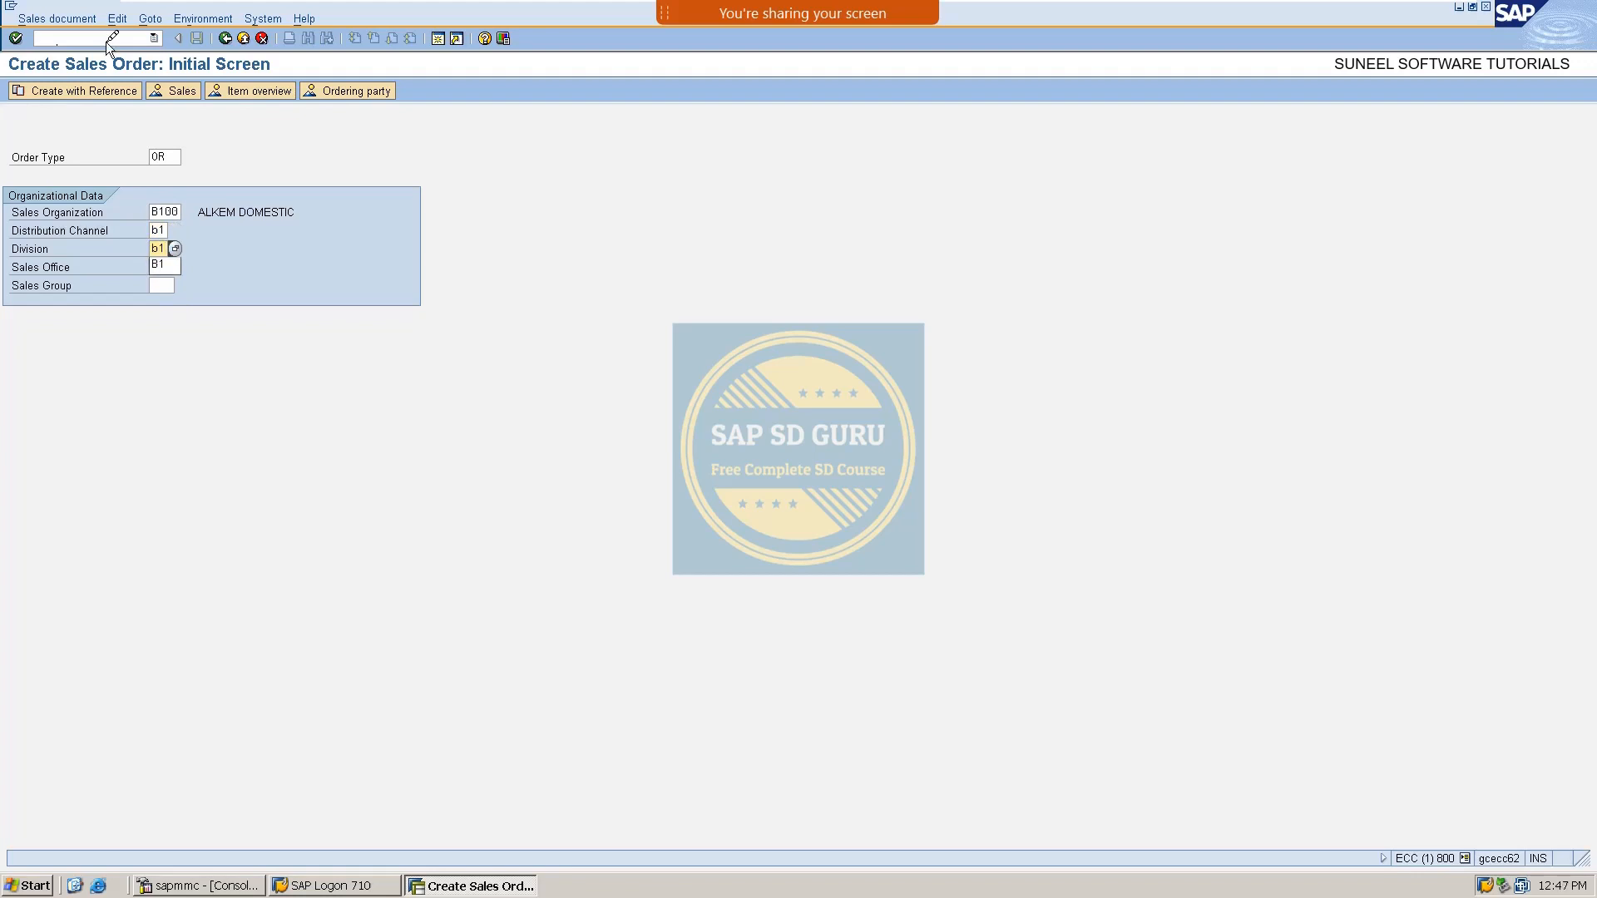
key("Return")
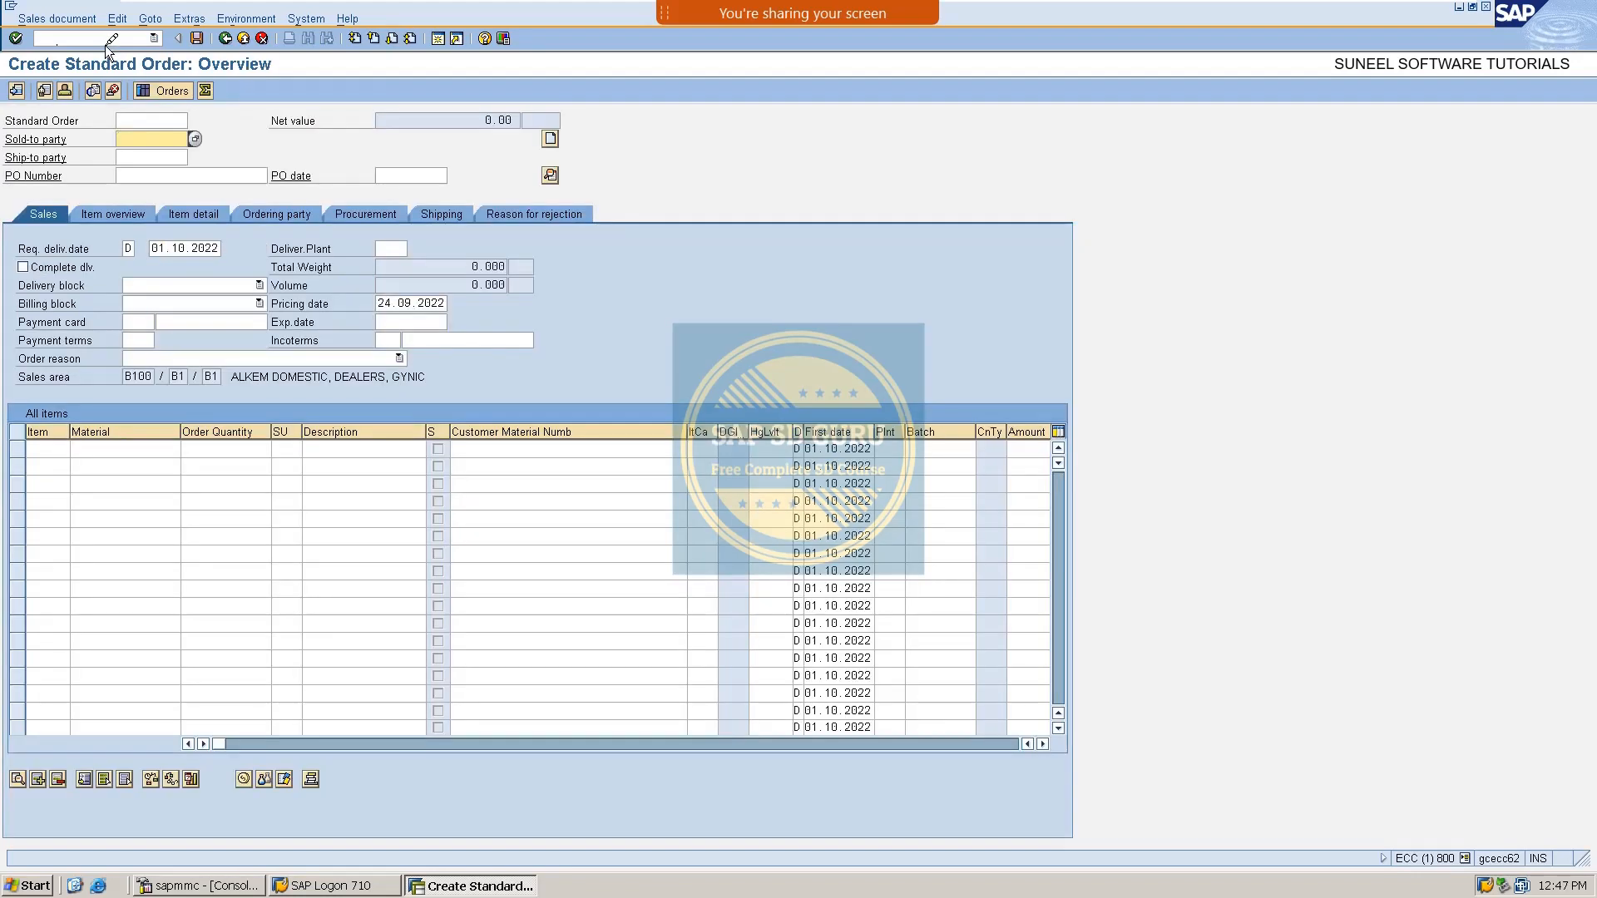
Enter customer APOLO as the sold-to party of the standard order.
key("BackSpace")
key("Down")
key("Return")
key("Return")
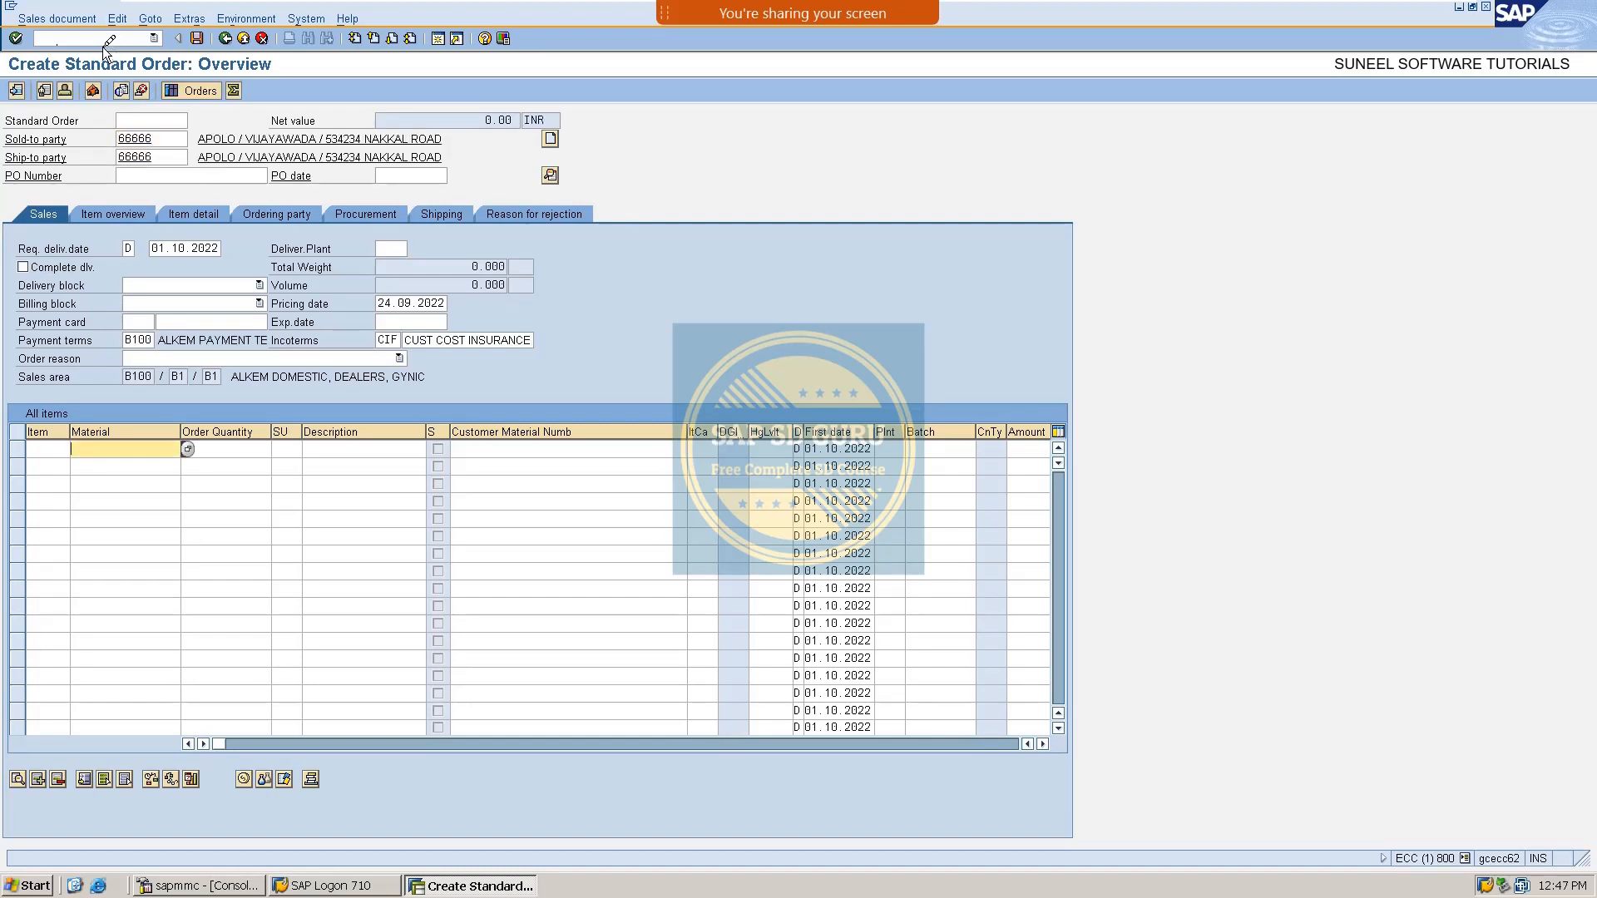
Add material MAT_A to the order items with an order quantity of 10.
key("BackSpace")
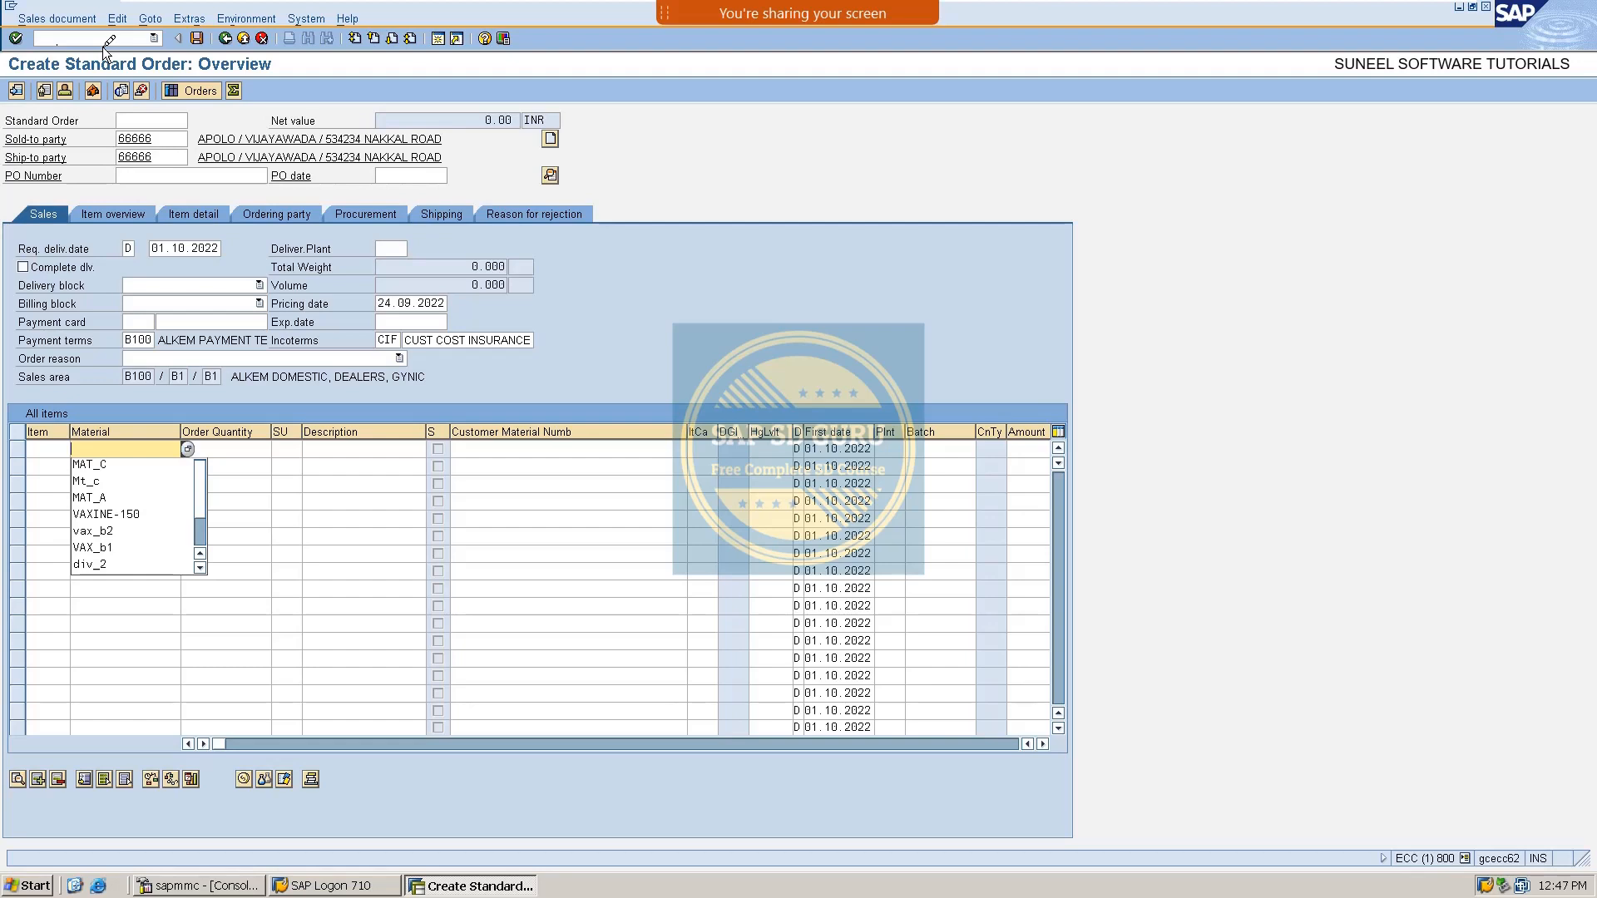
type("MAT_A")
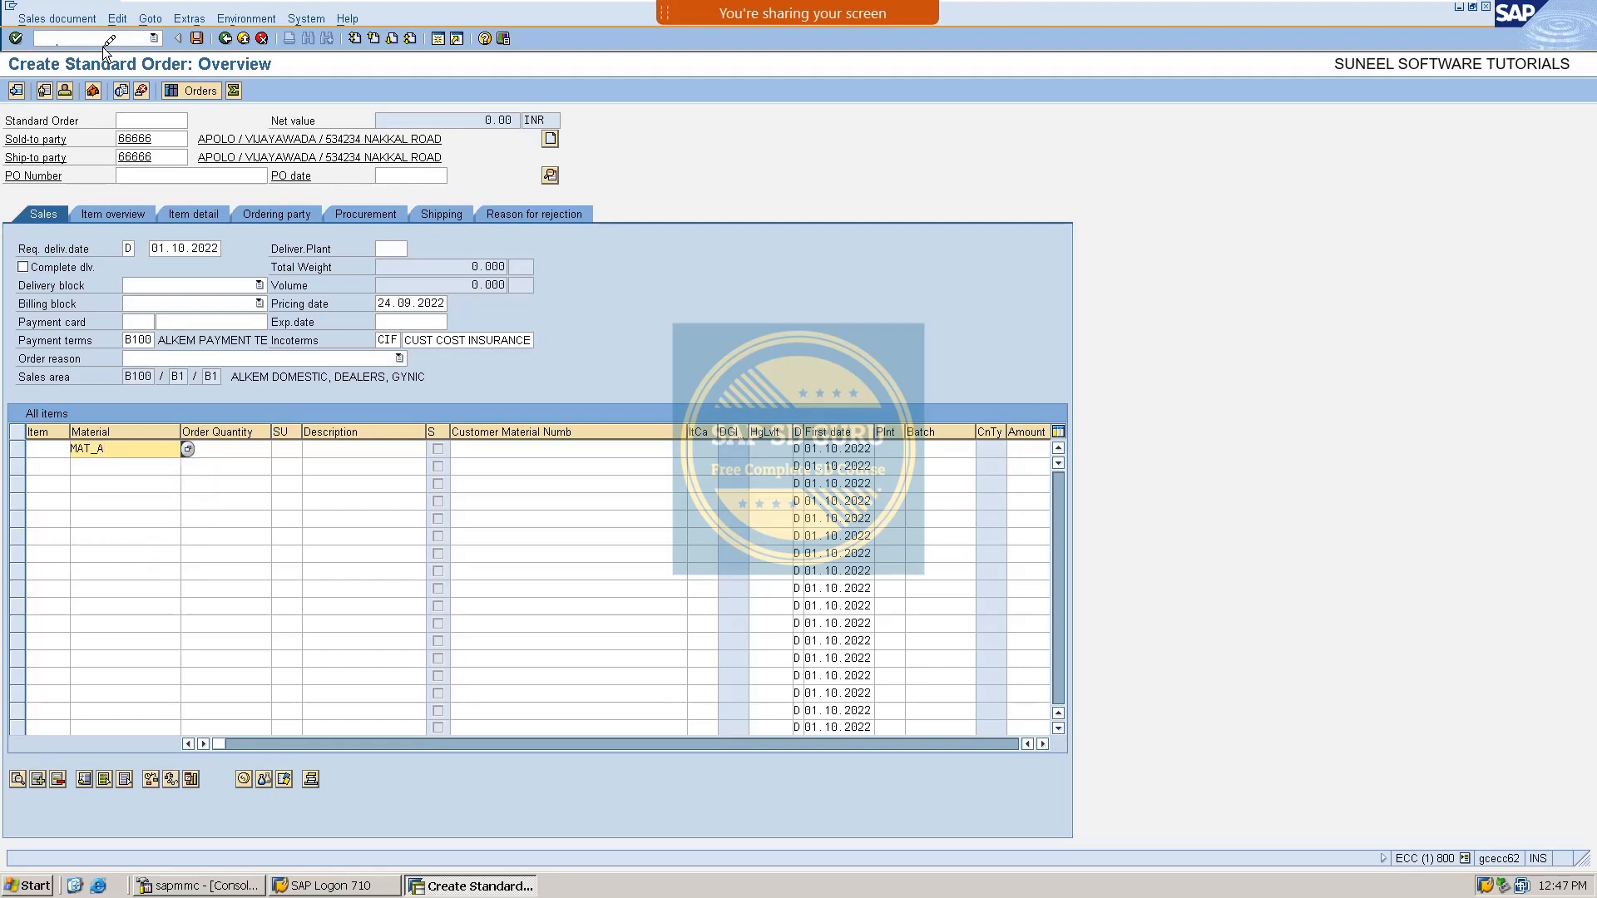
key("Tab")
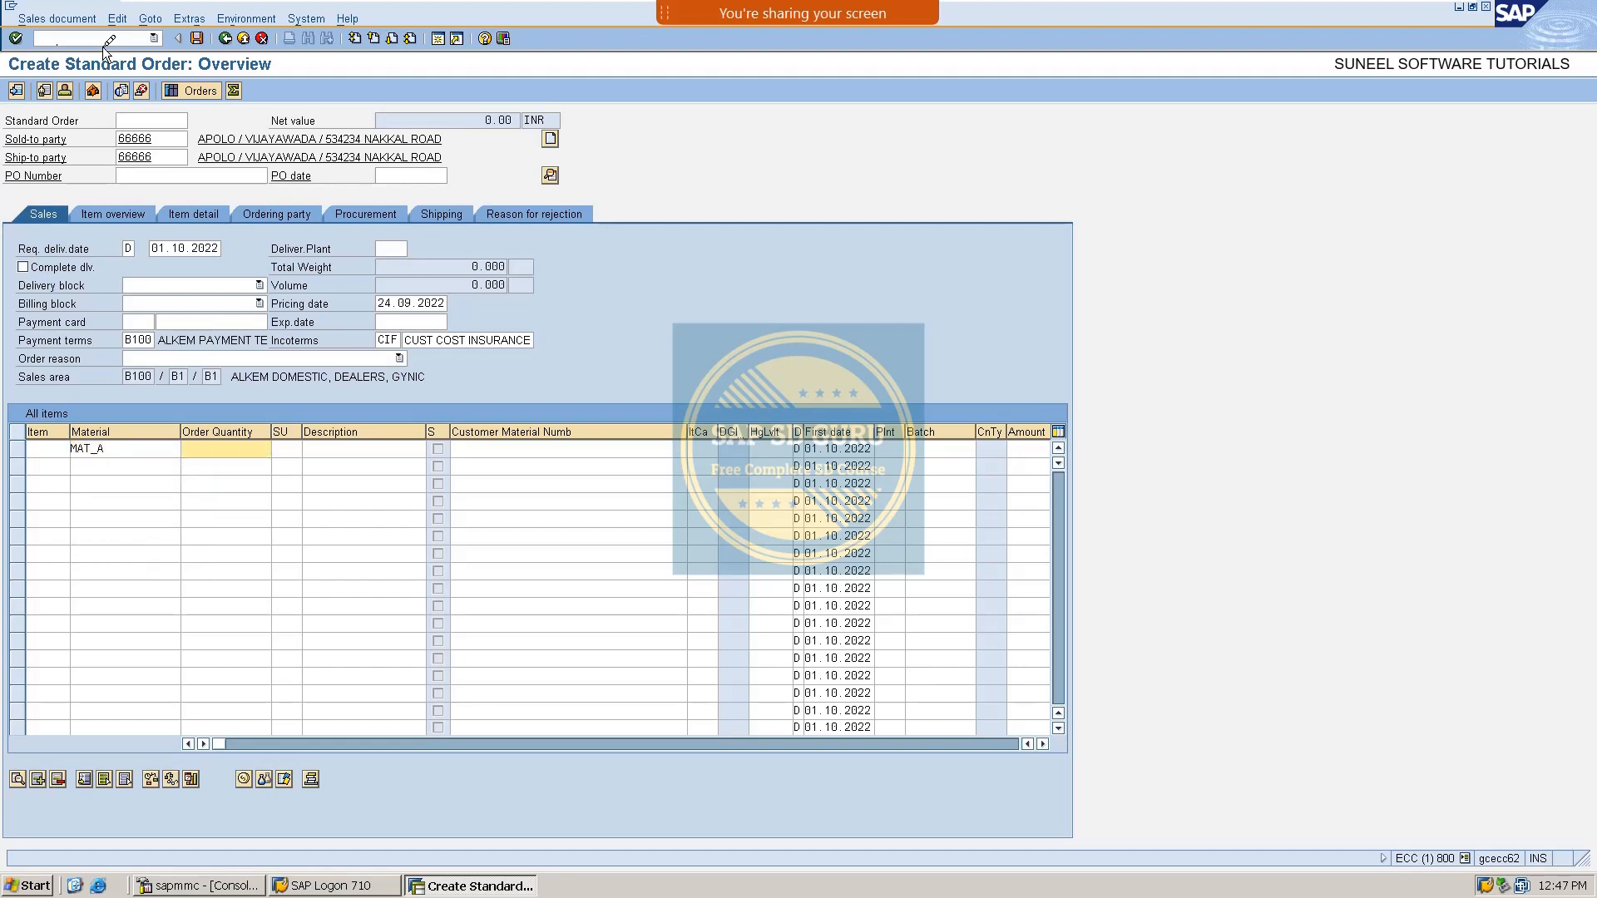
key("Return")
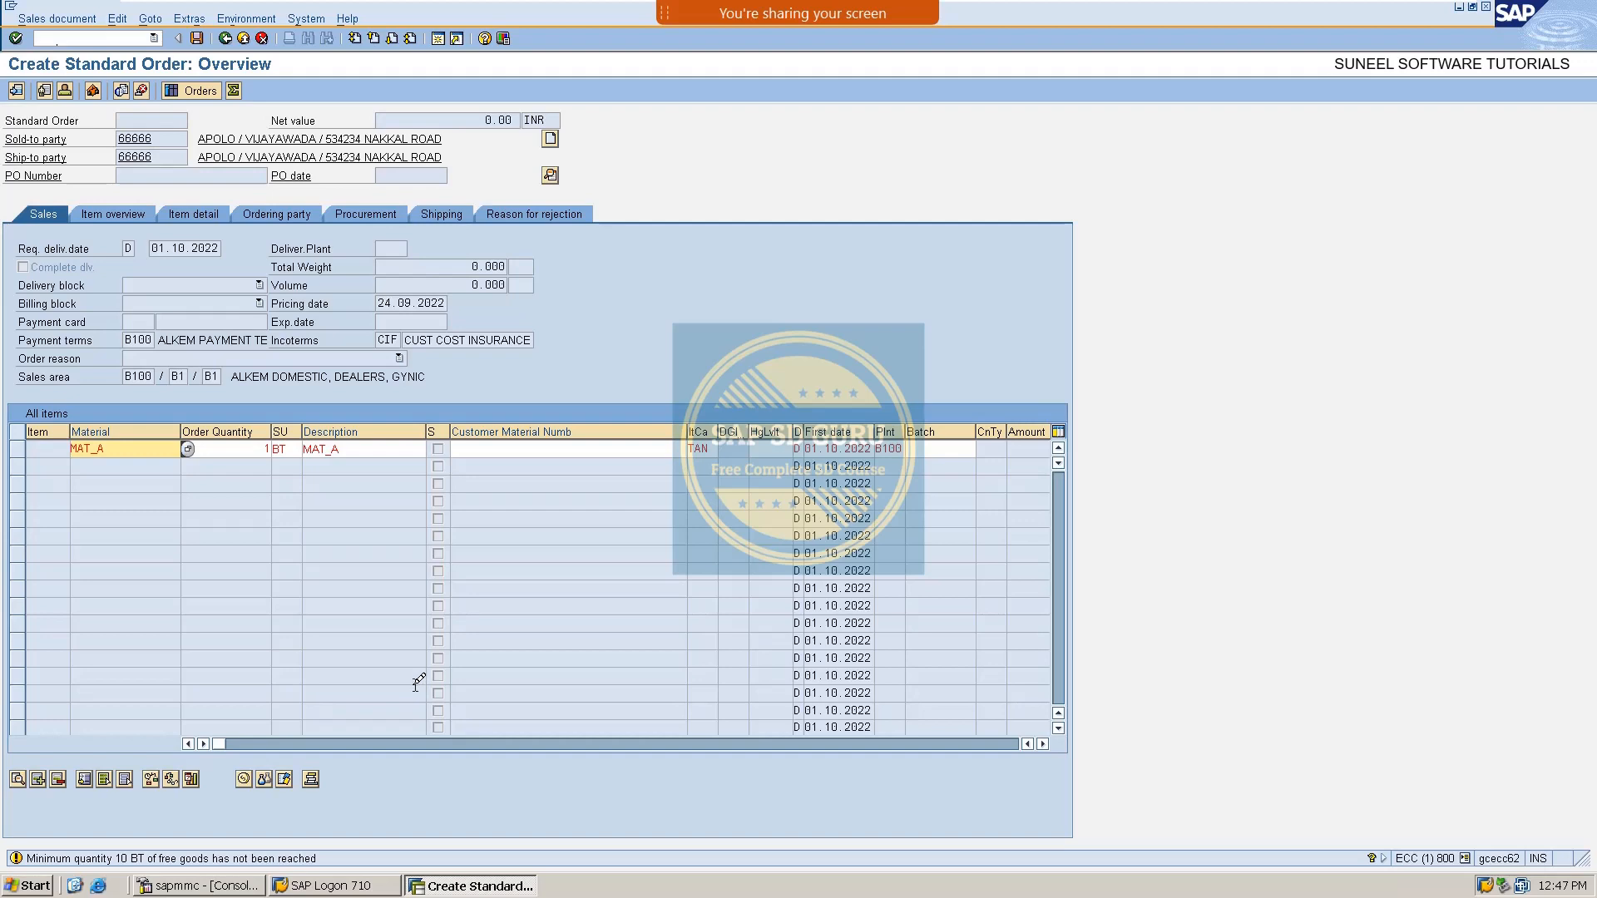
left_click(267, 448)
type("10")
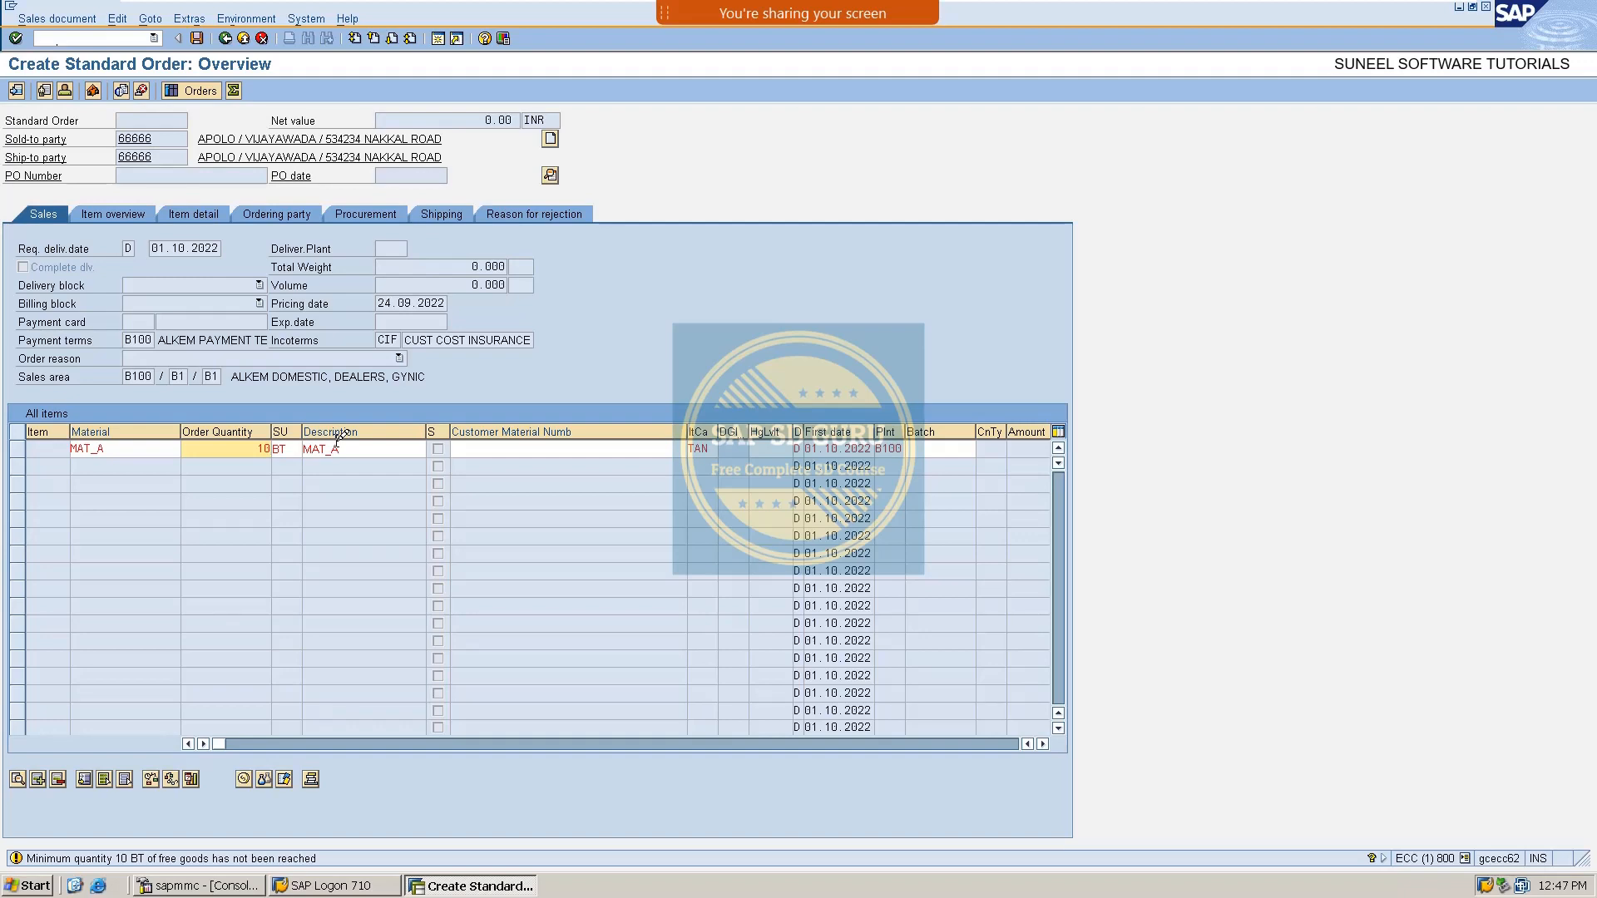
key("Return")
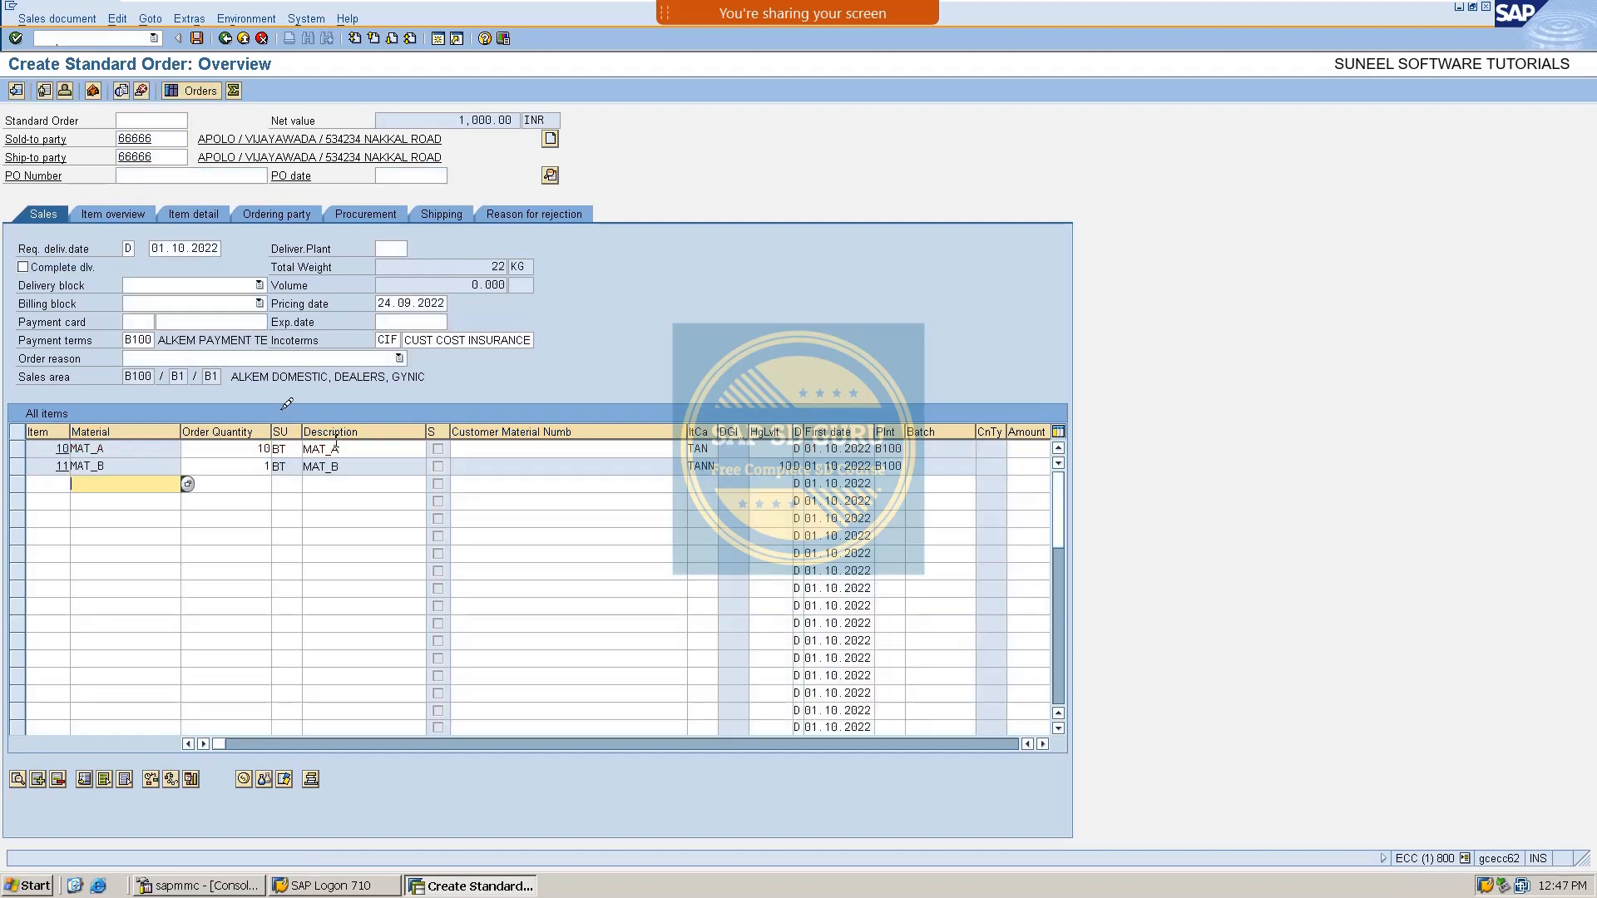
Examine the free goods item MAT_B and its pricing conditions, including net value, tax, base price and the R100 discount, and return to the overview.
double_click(155, 450)
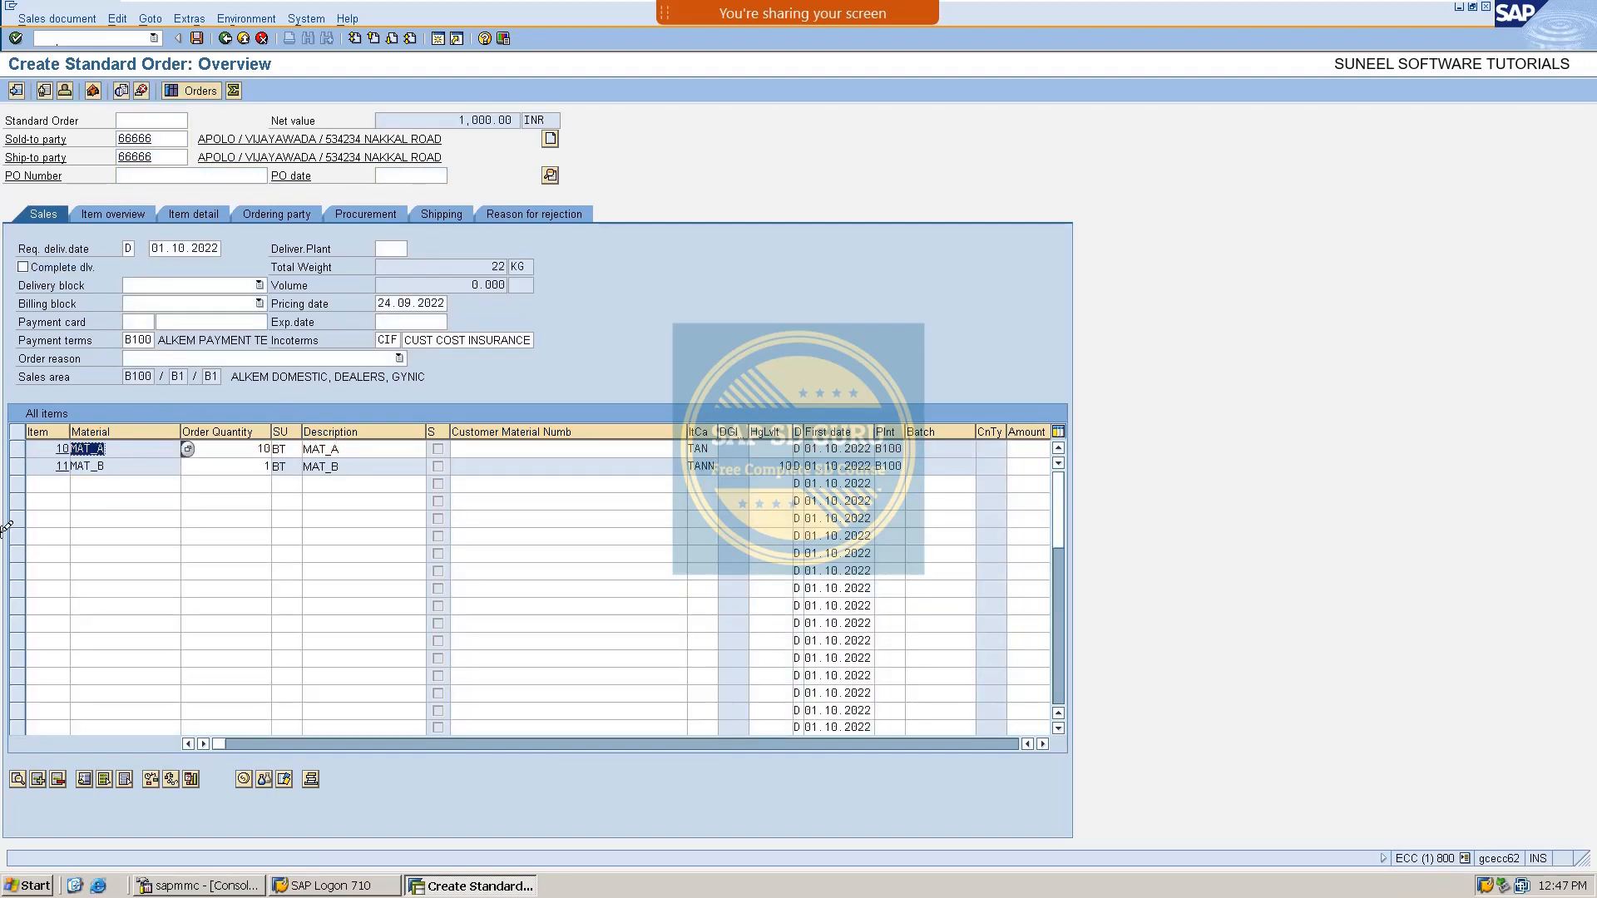
double_click(135, 464)
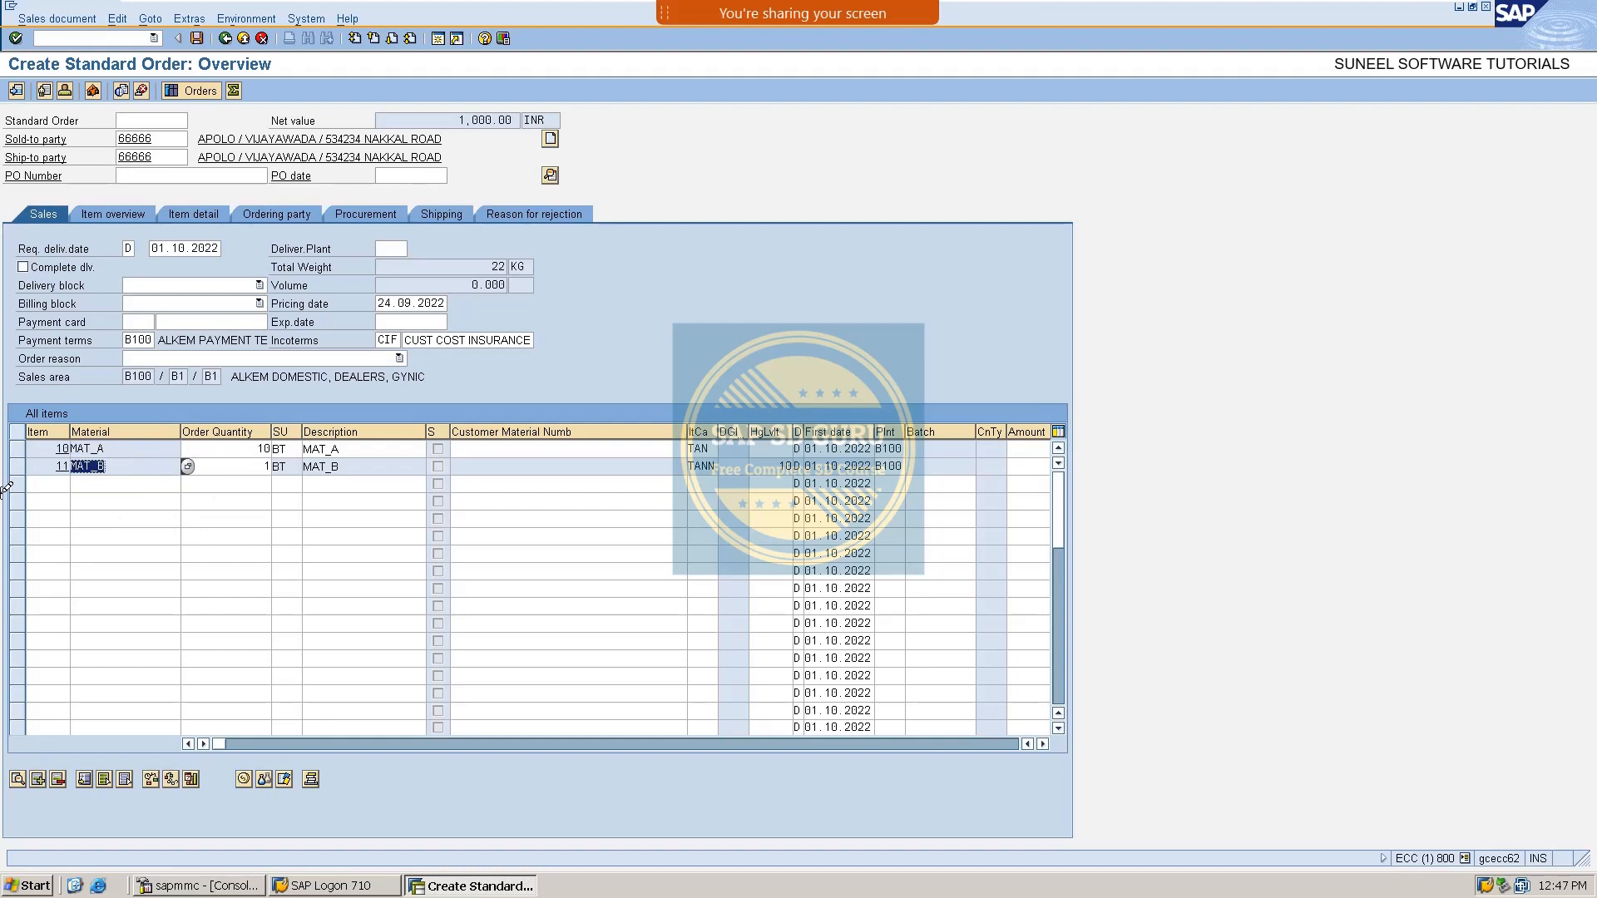
left_click(253, 466)
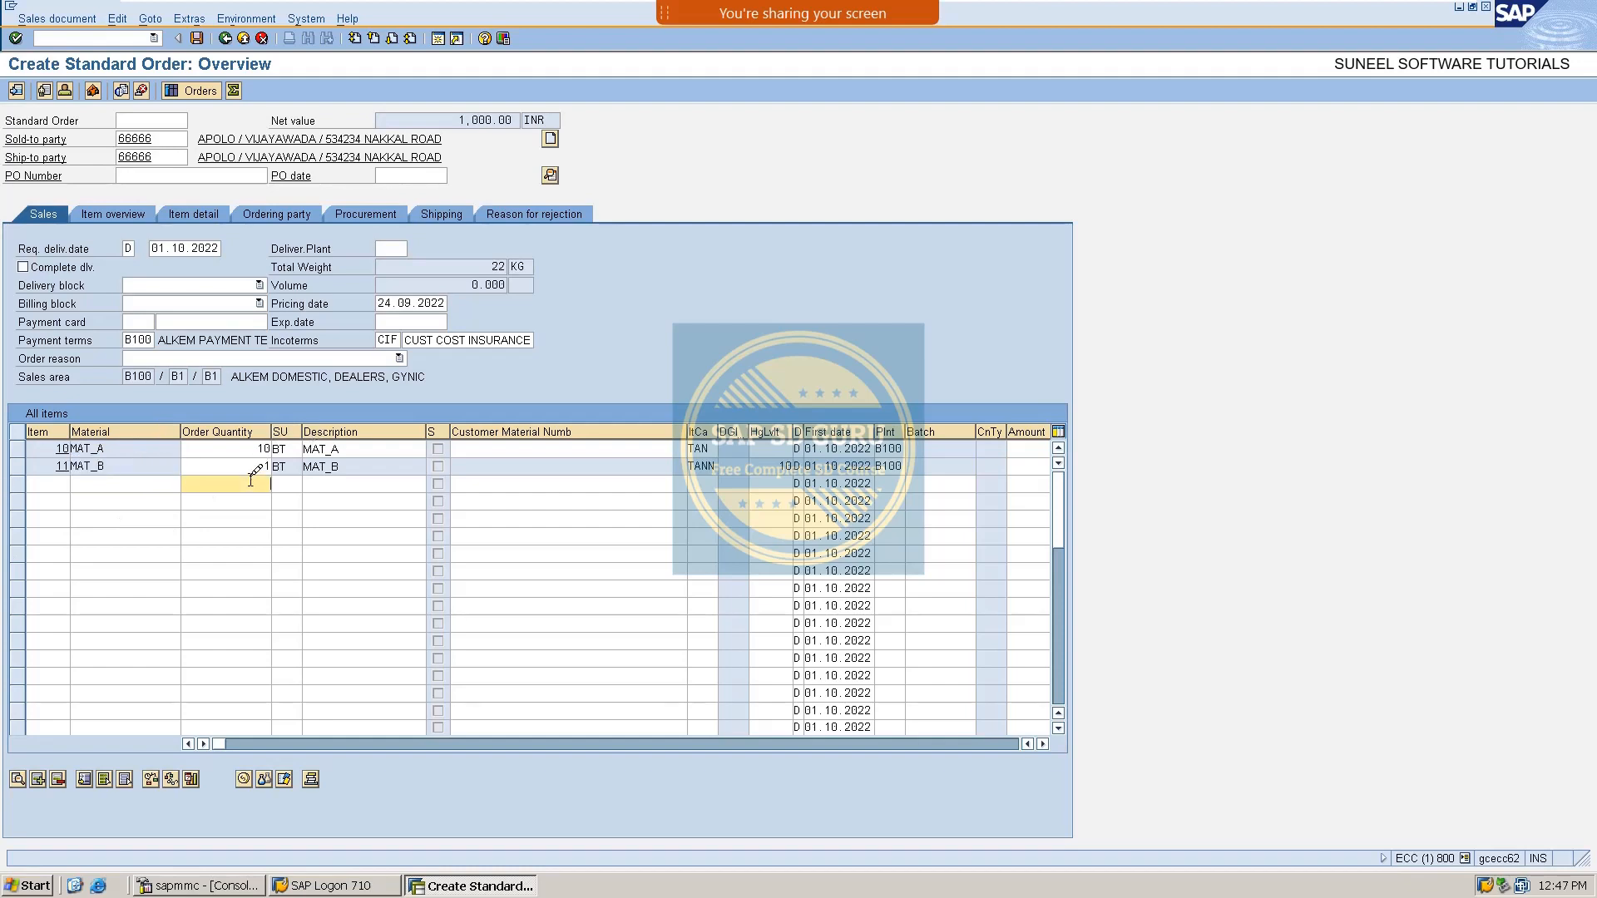
key("shift+Home")
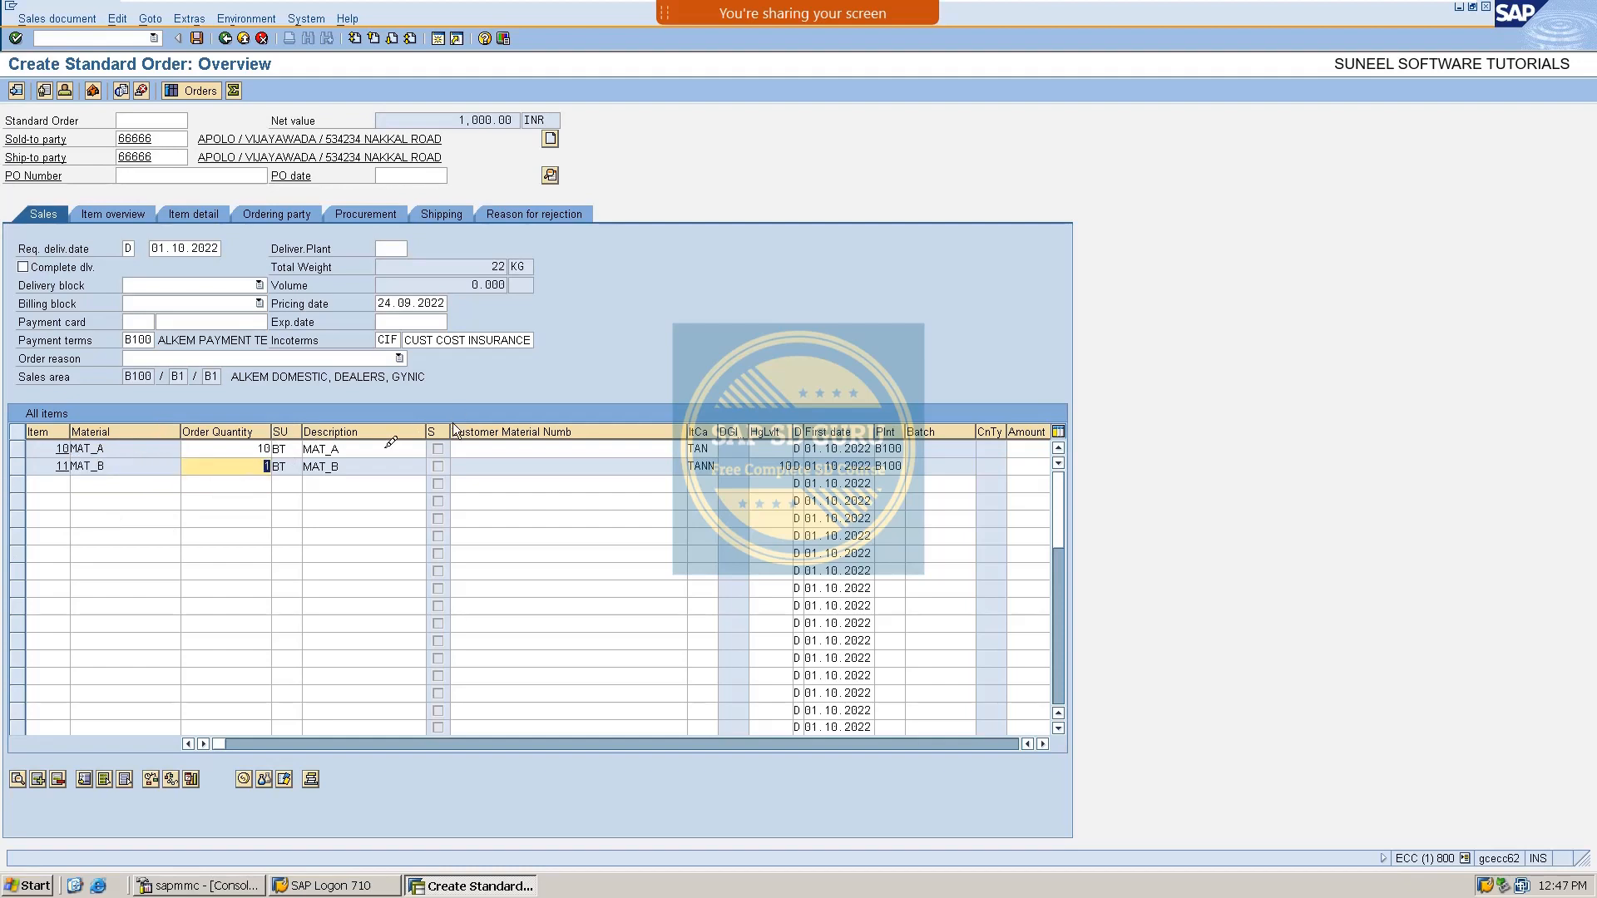
double_click(257, 469)
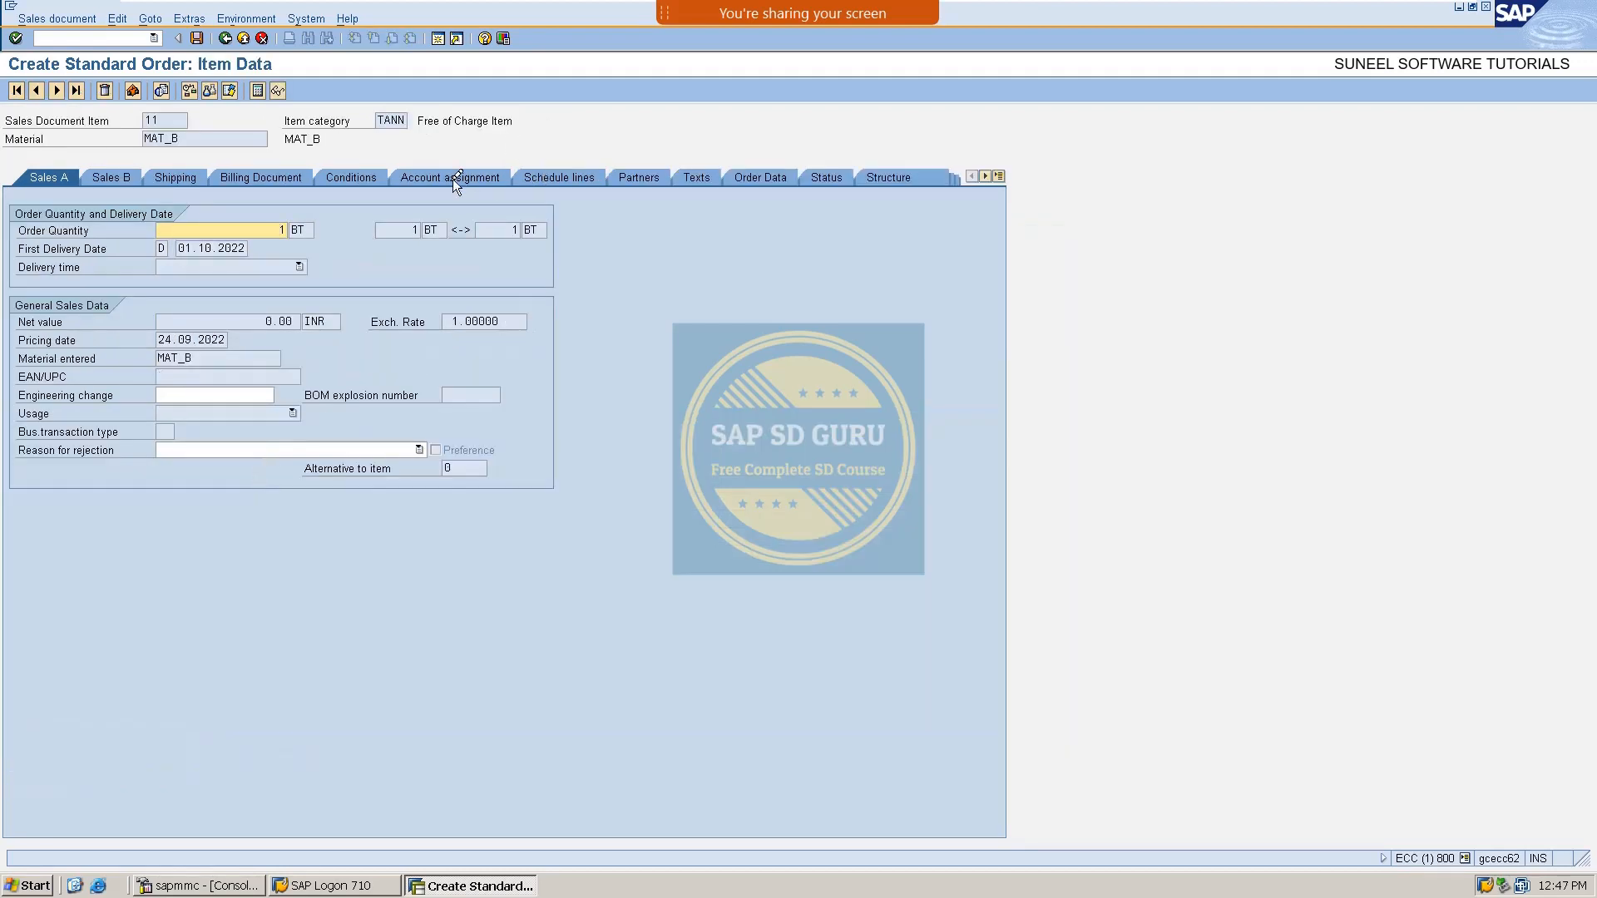
left_click(366, 181)
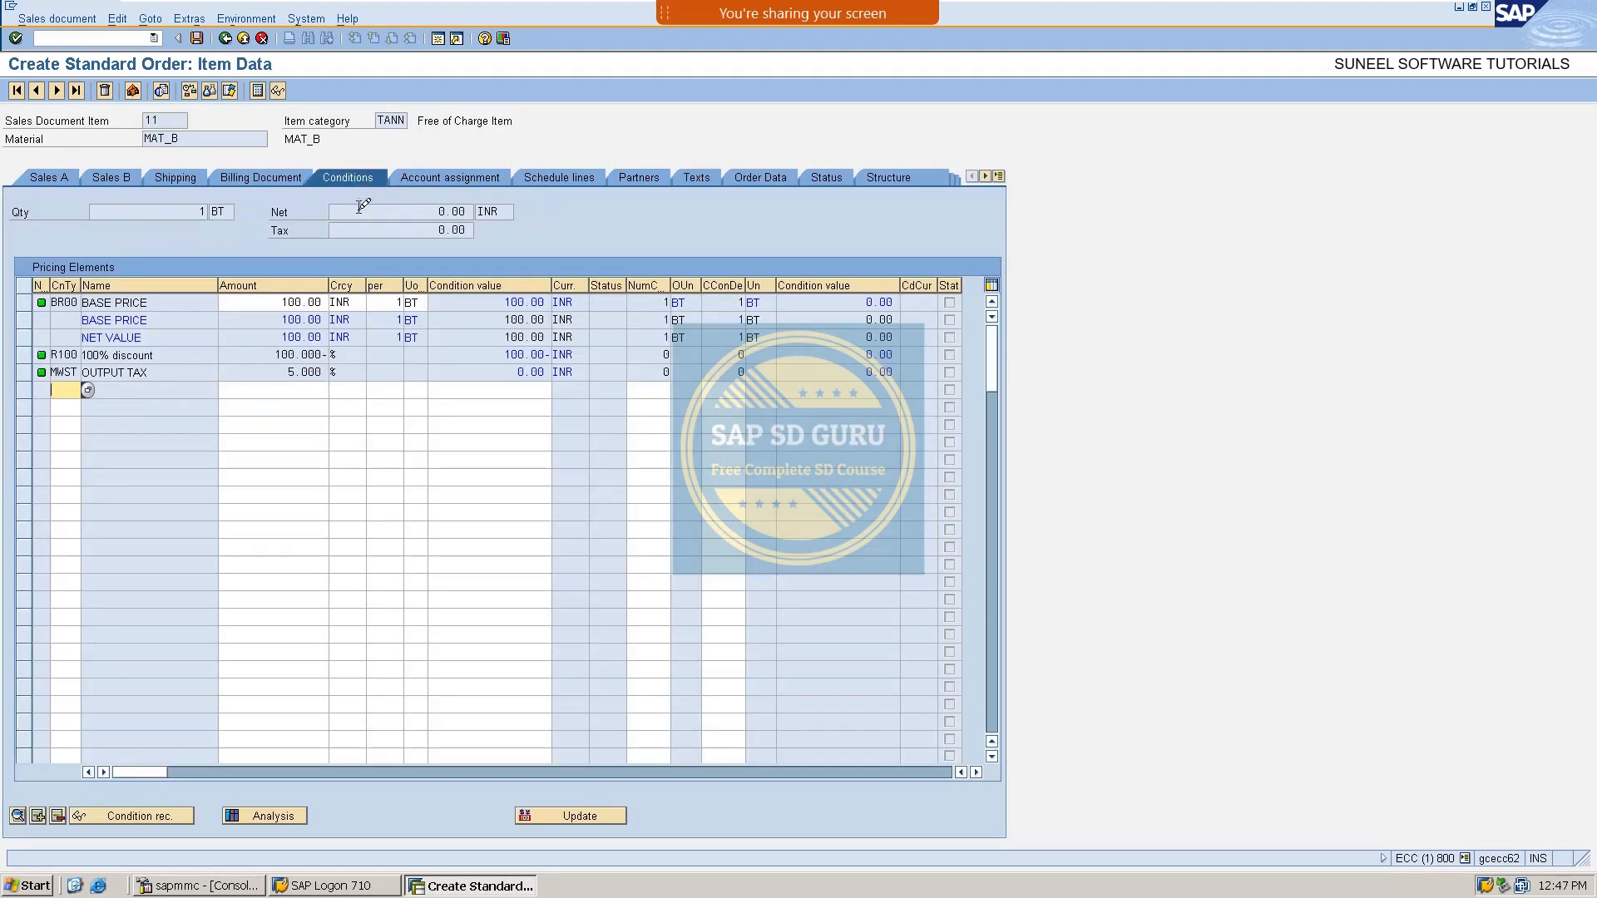
double_click(454, 212)
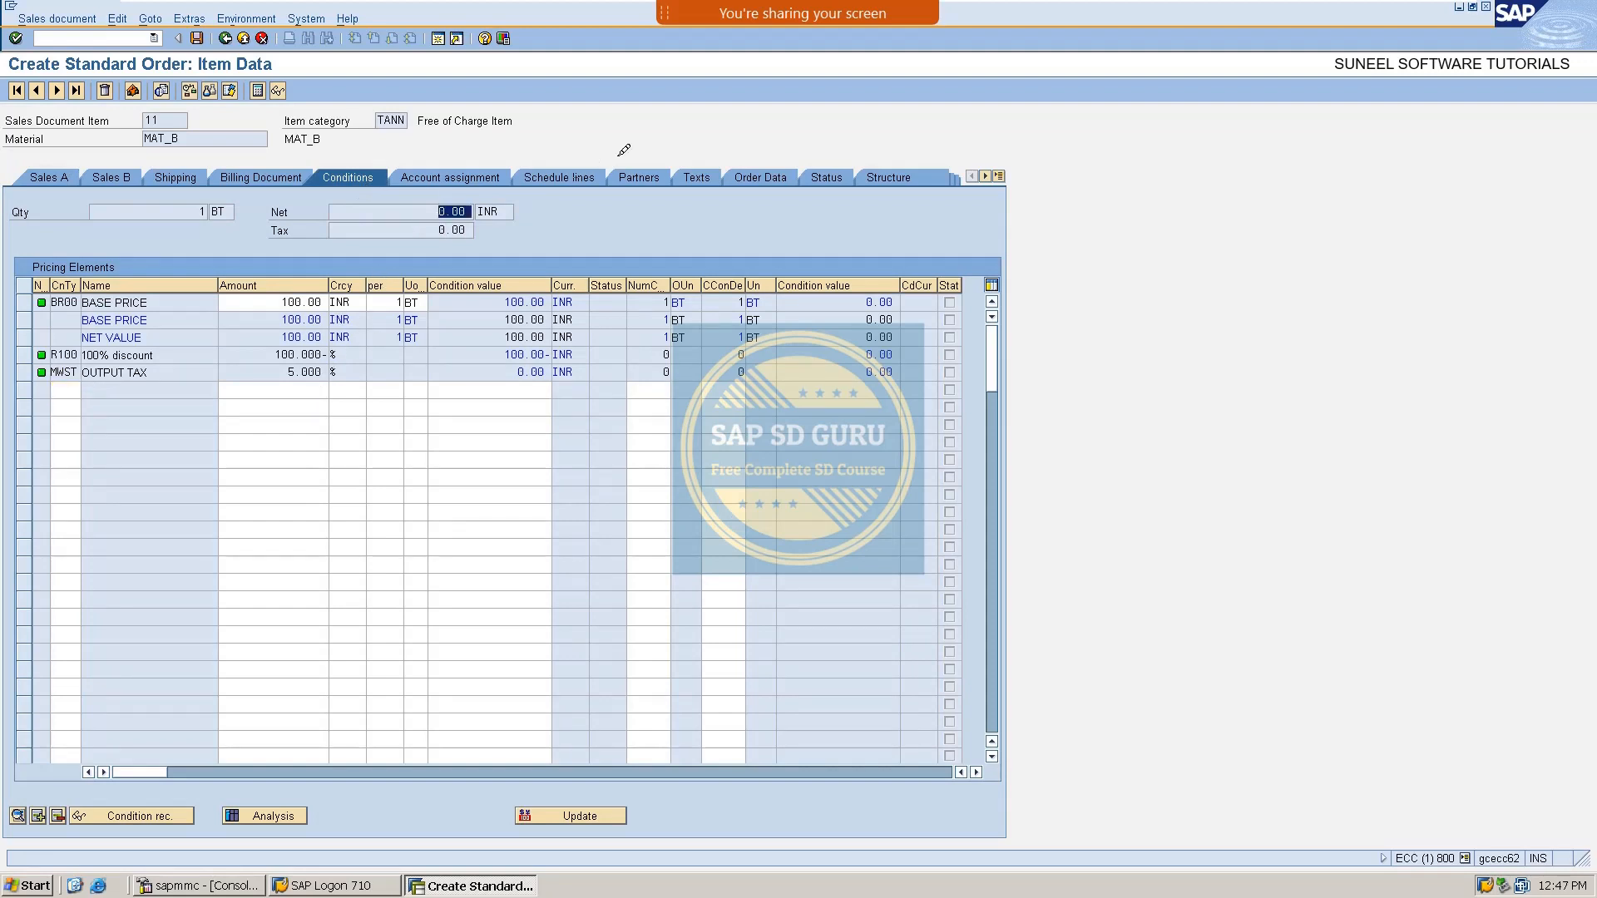
double_click(453, 230)
left_click(296, 303)
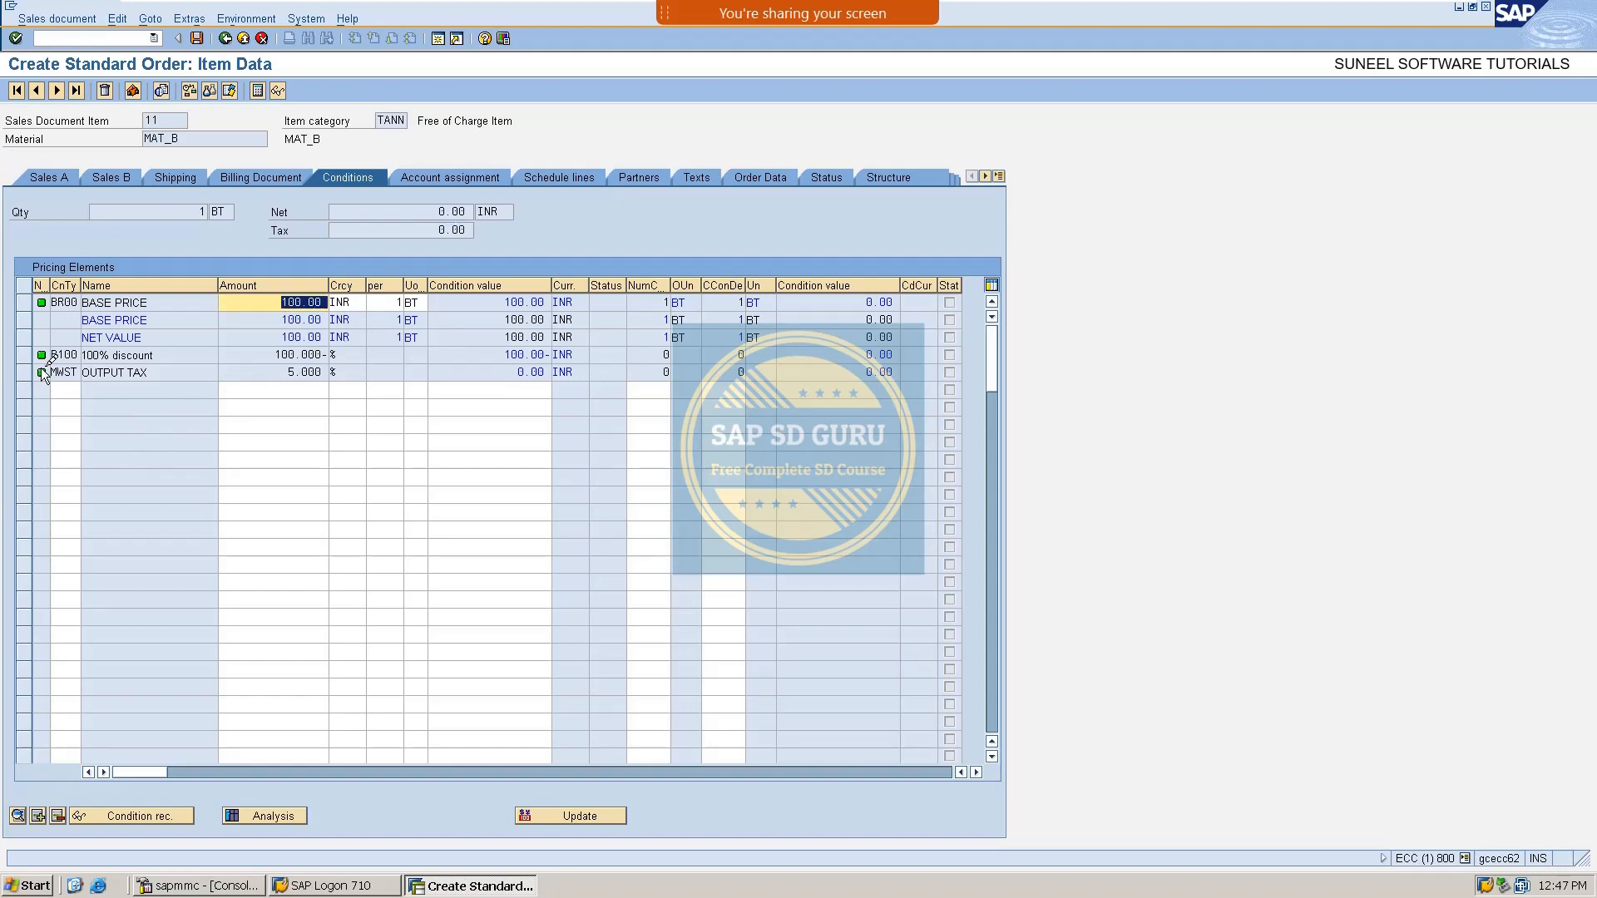
left_click(63, 356)
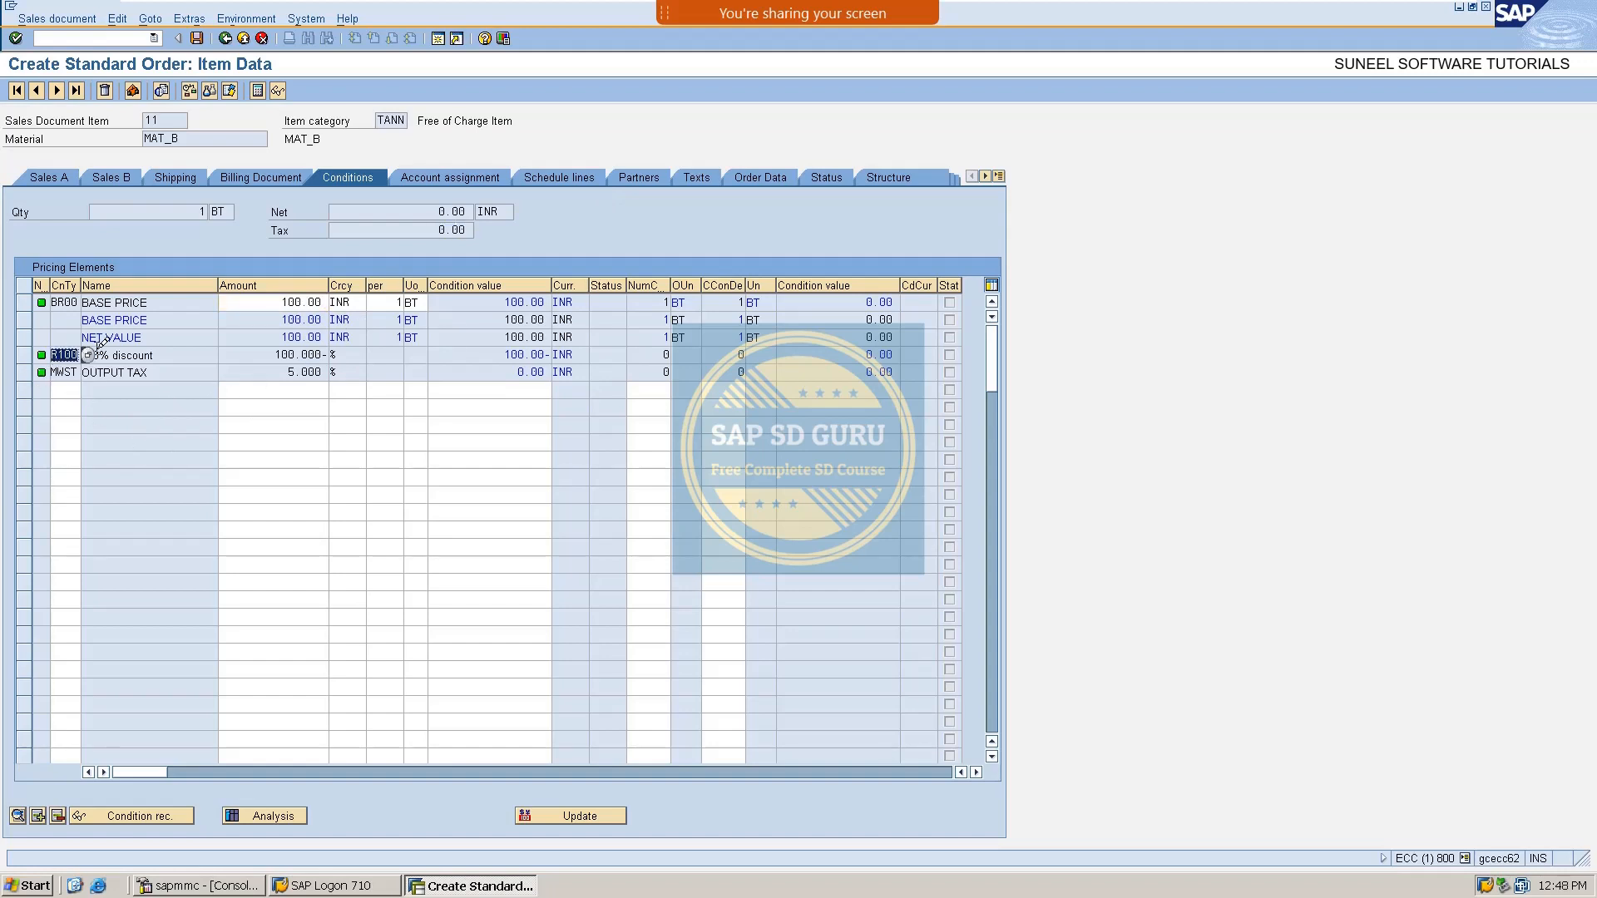
left_click(277, 356)
left_click(235, 38)
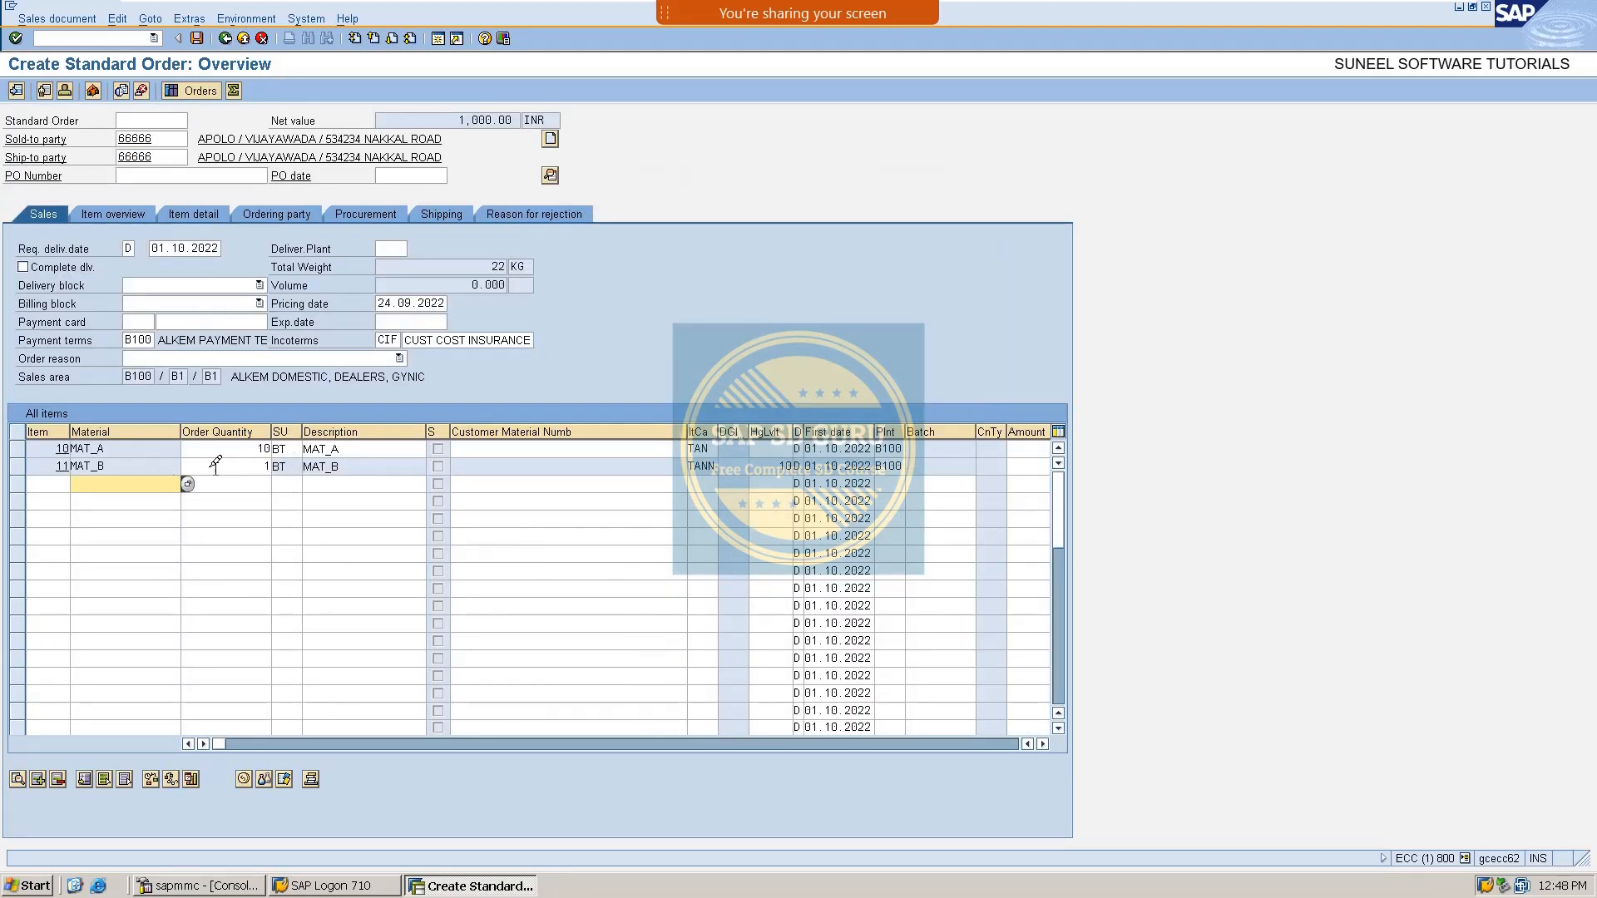
Check the net value and tax in the pricing conditions of item MAT_A, and return to the order overview.
left_click(167, 448)
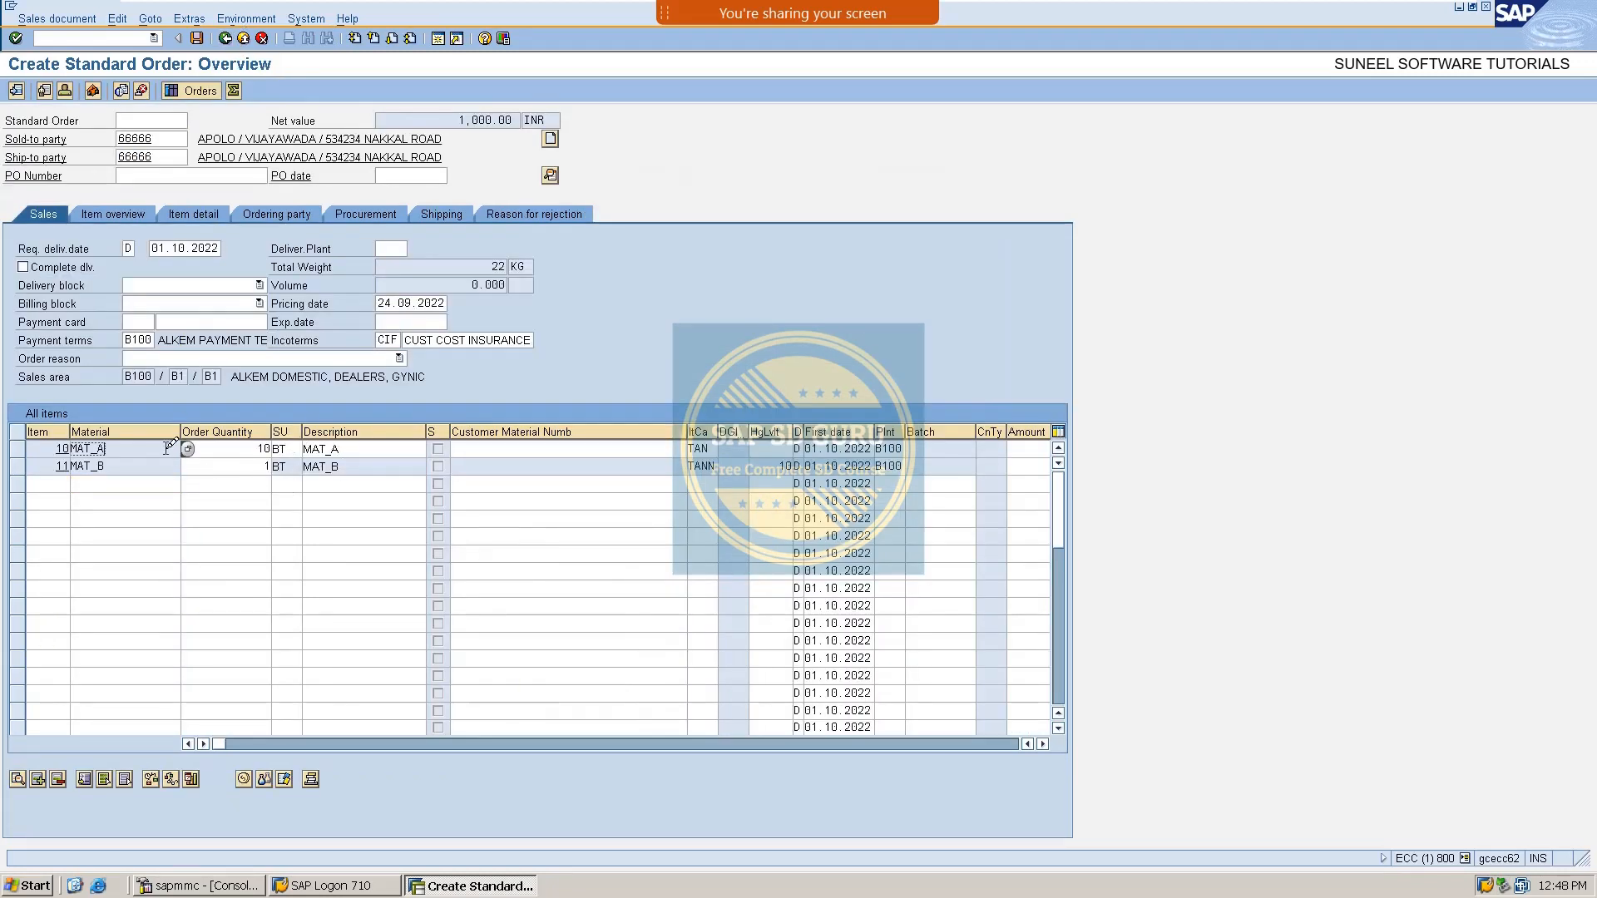
double_click(265, 448)
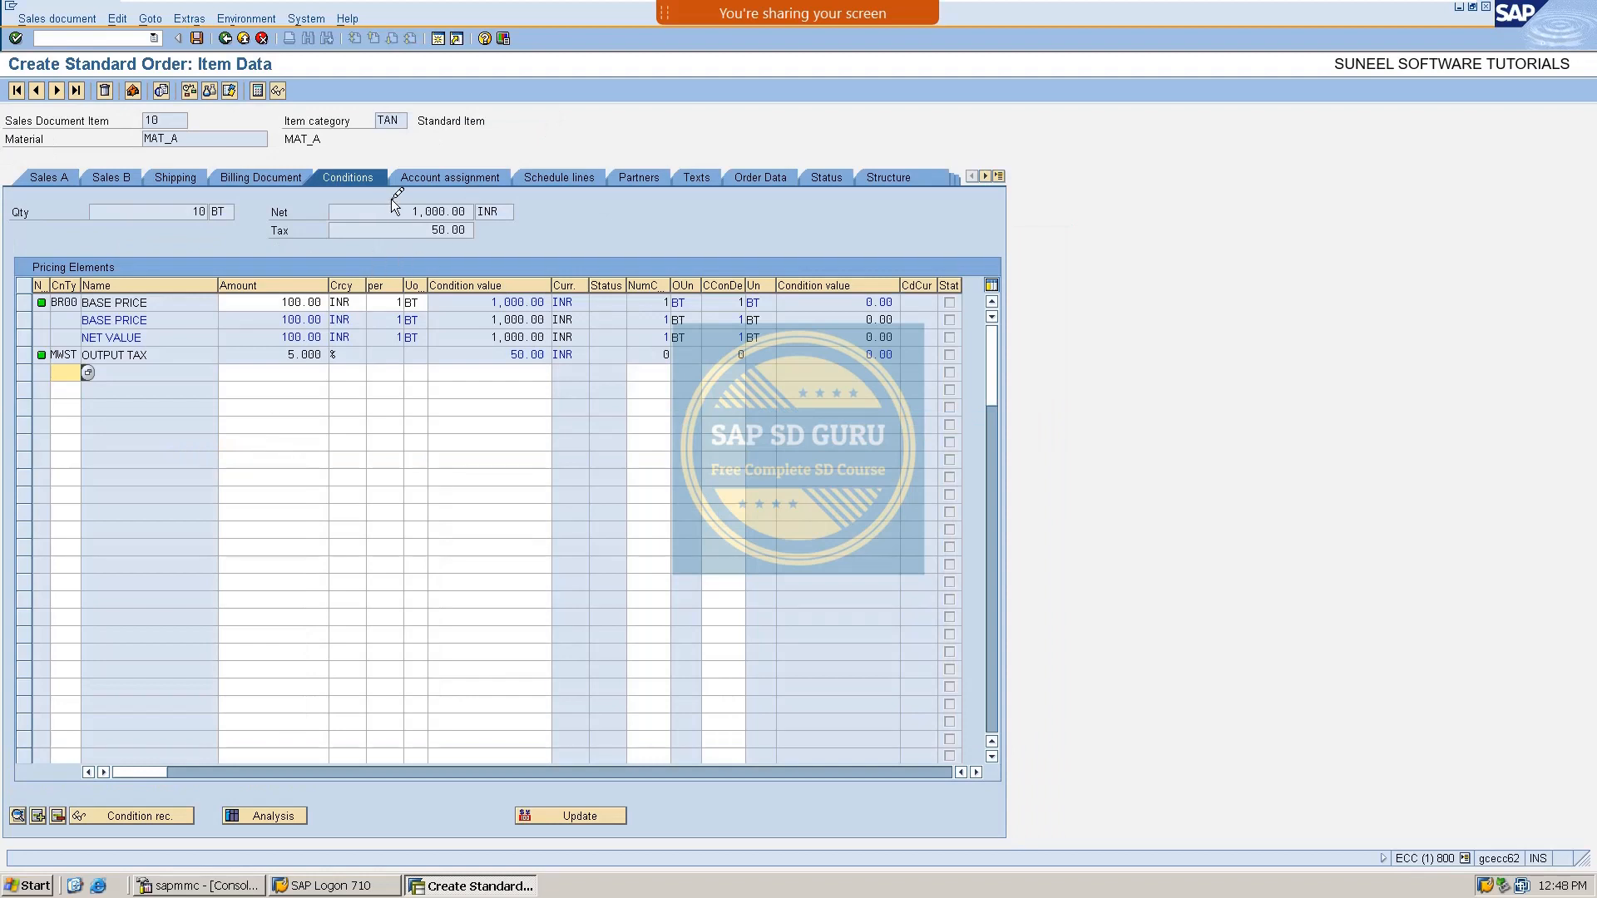
left_click_drag(399, 211, 619, 206)
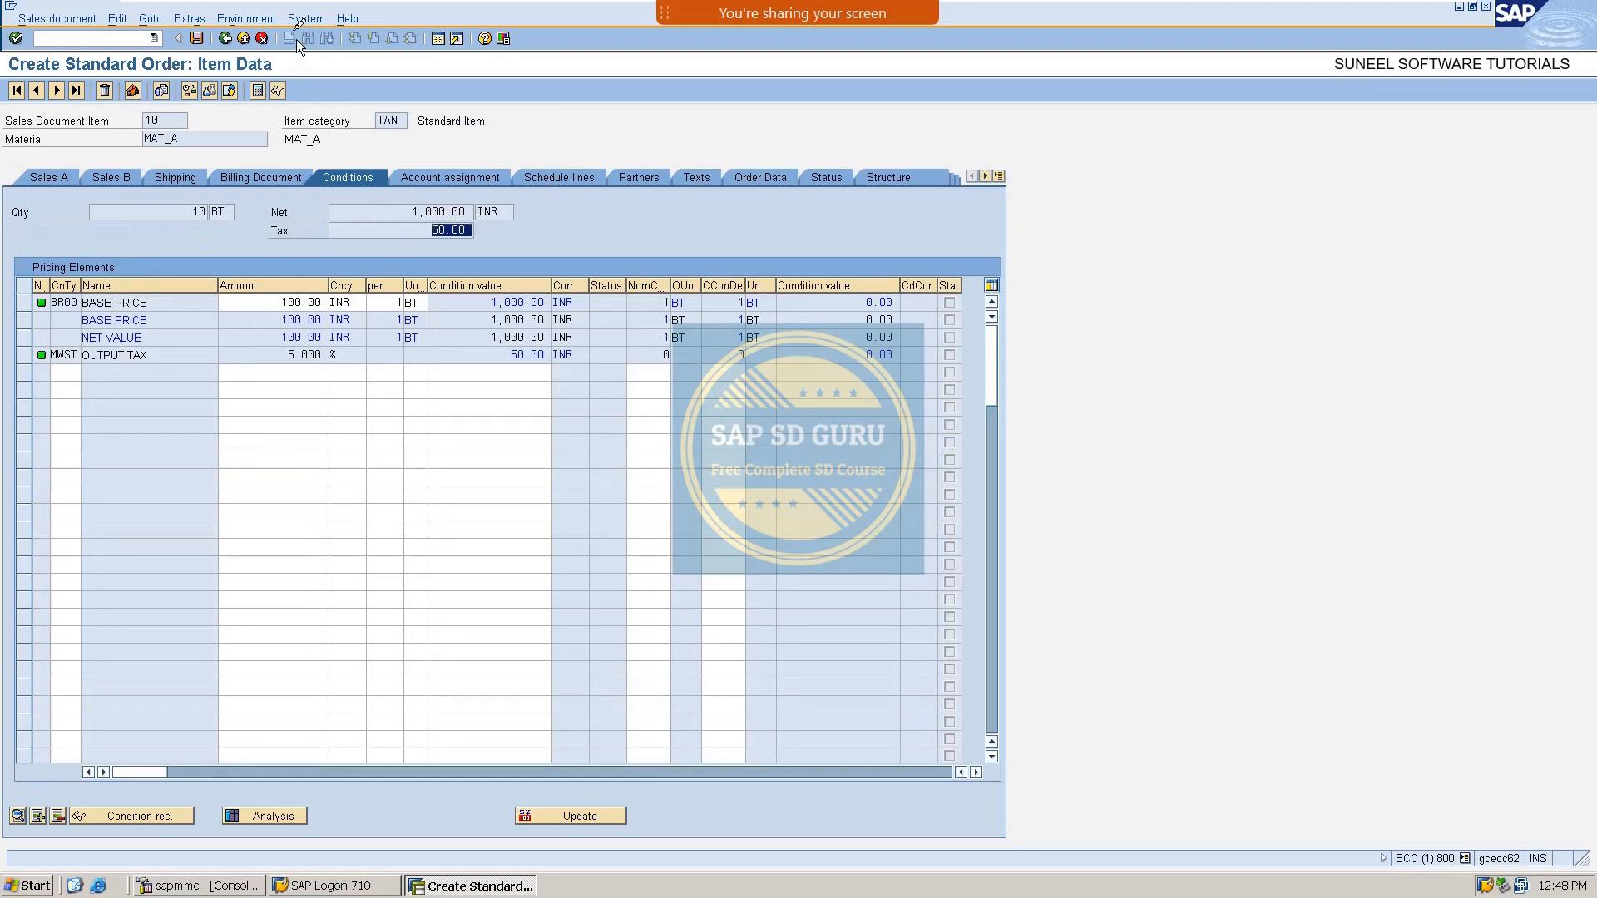
left_click(226, 39)
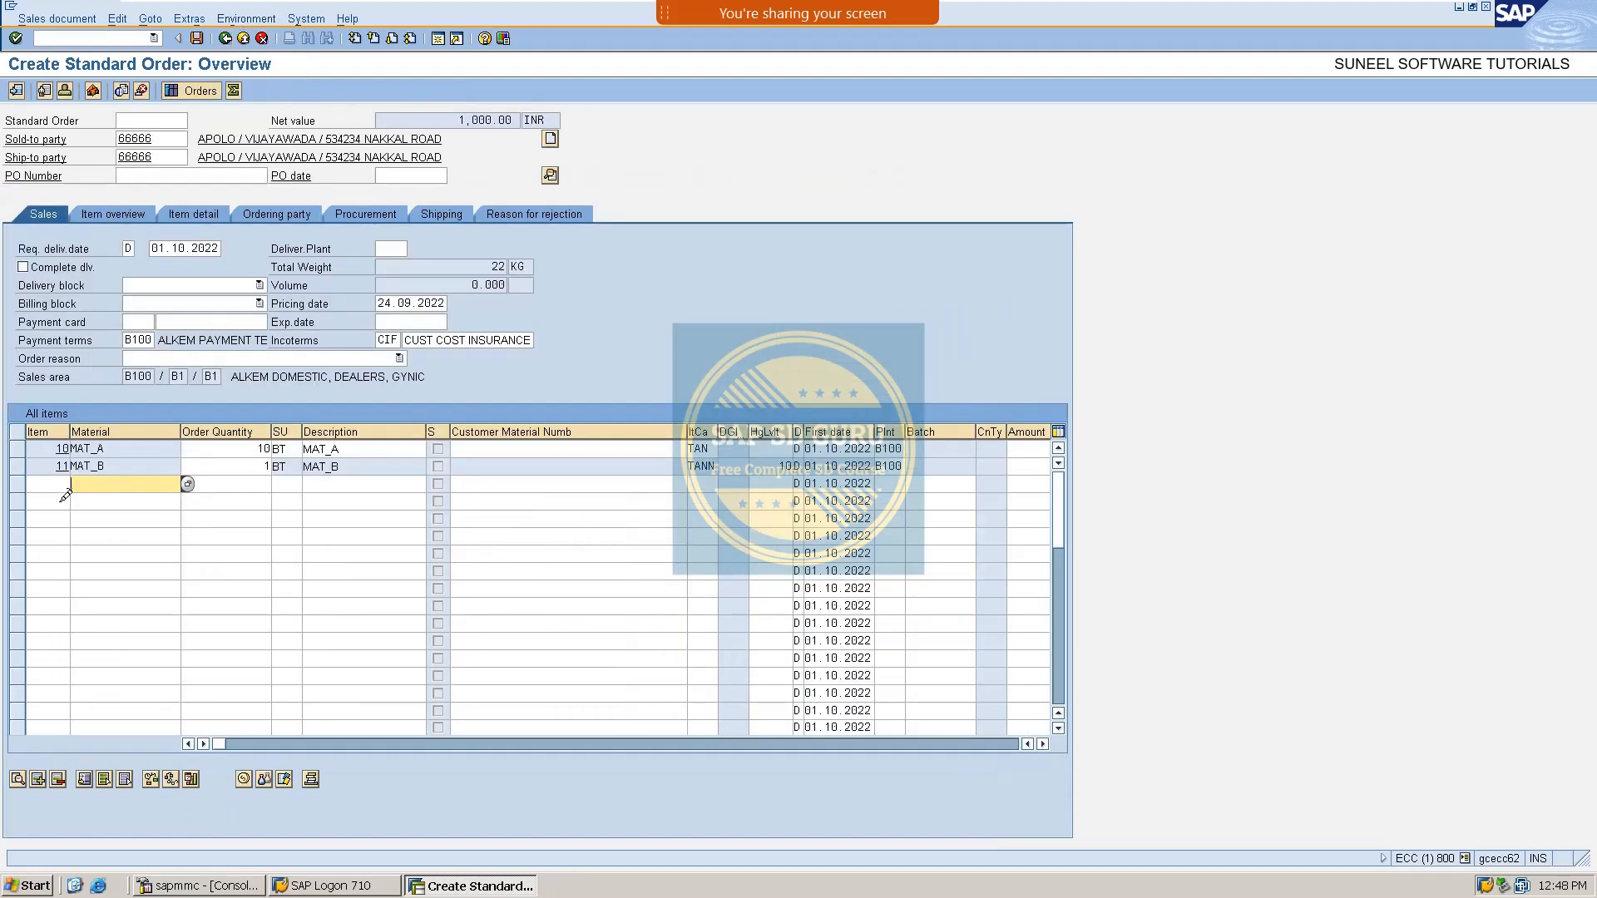
Add material MAT_C as a further order item with an order quantity of 10.
type("M")
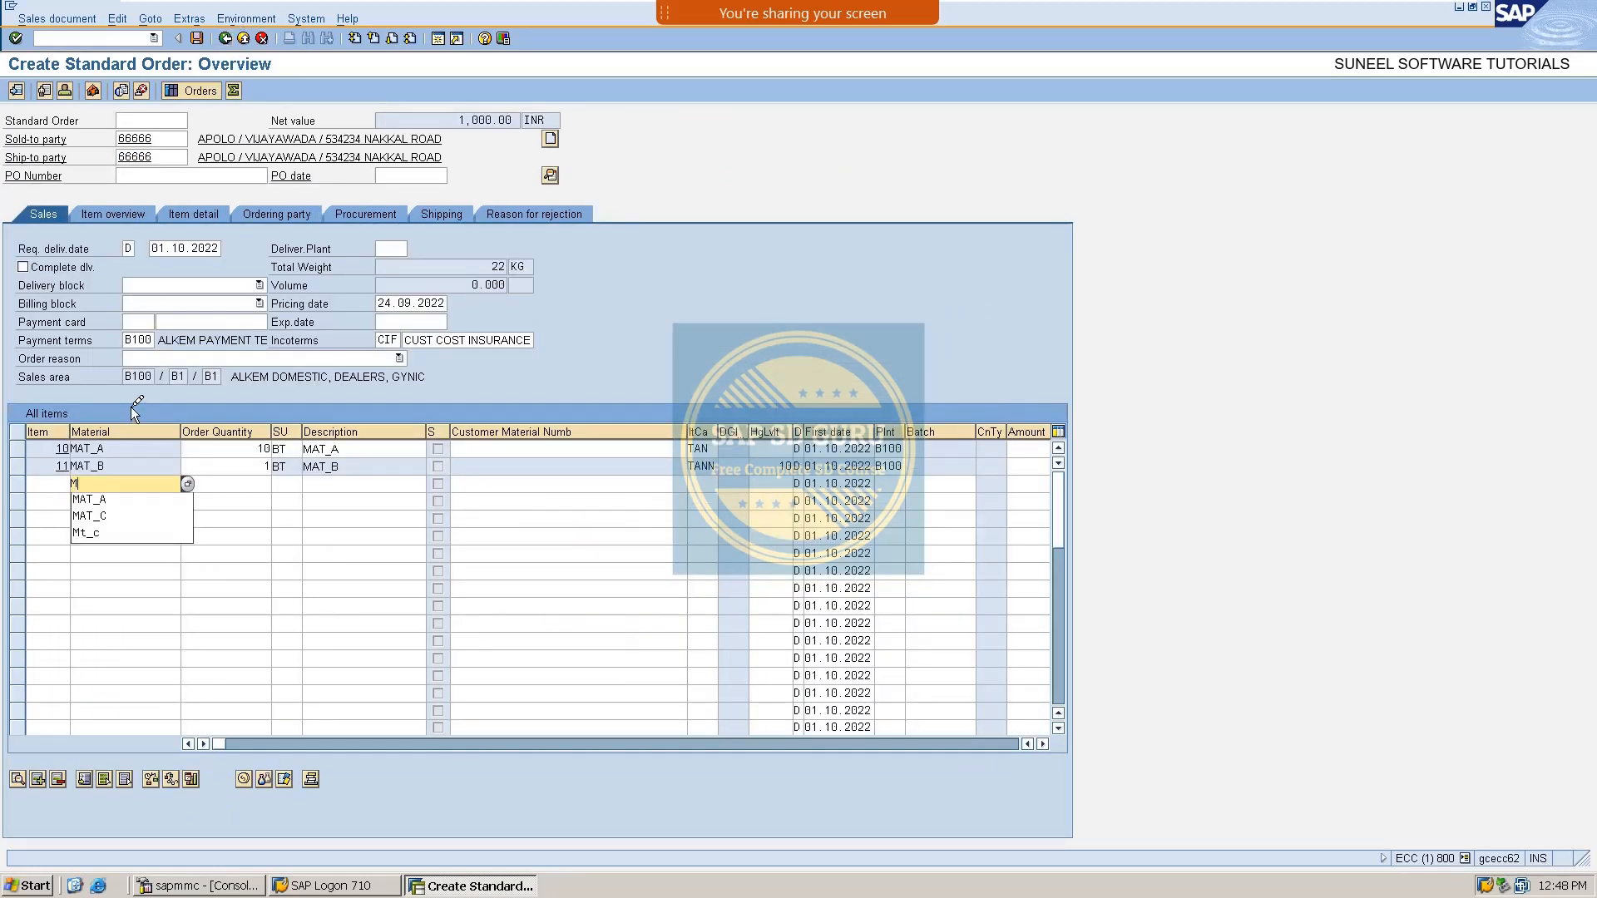
type("AT_C")
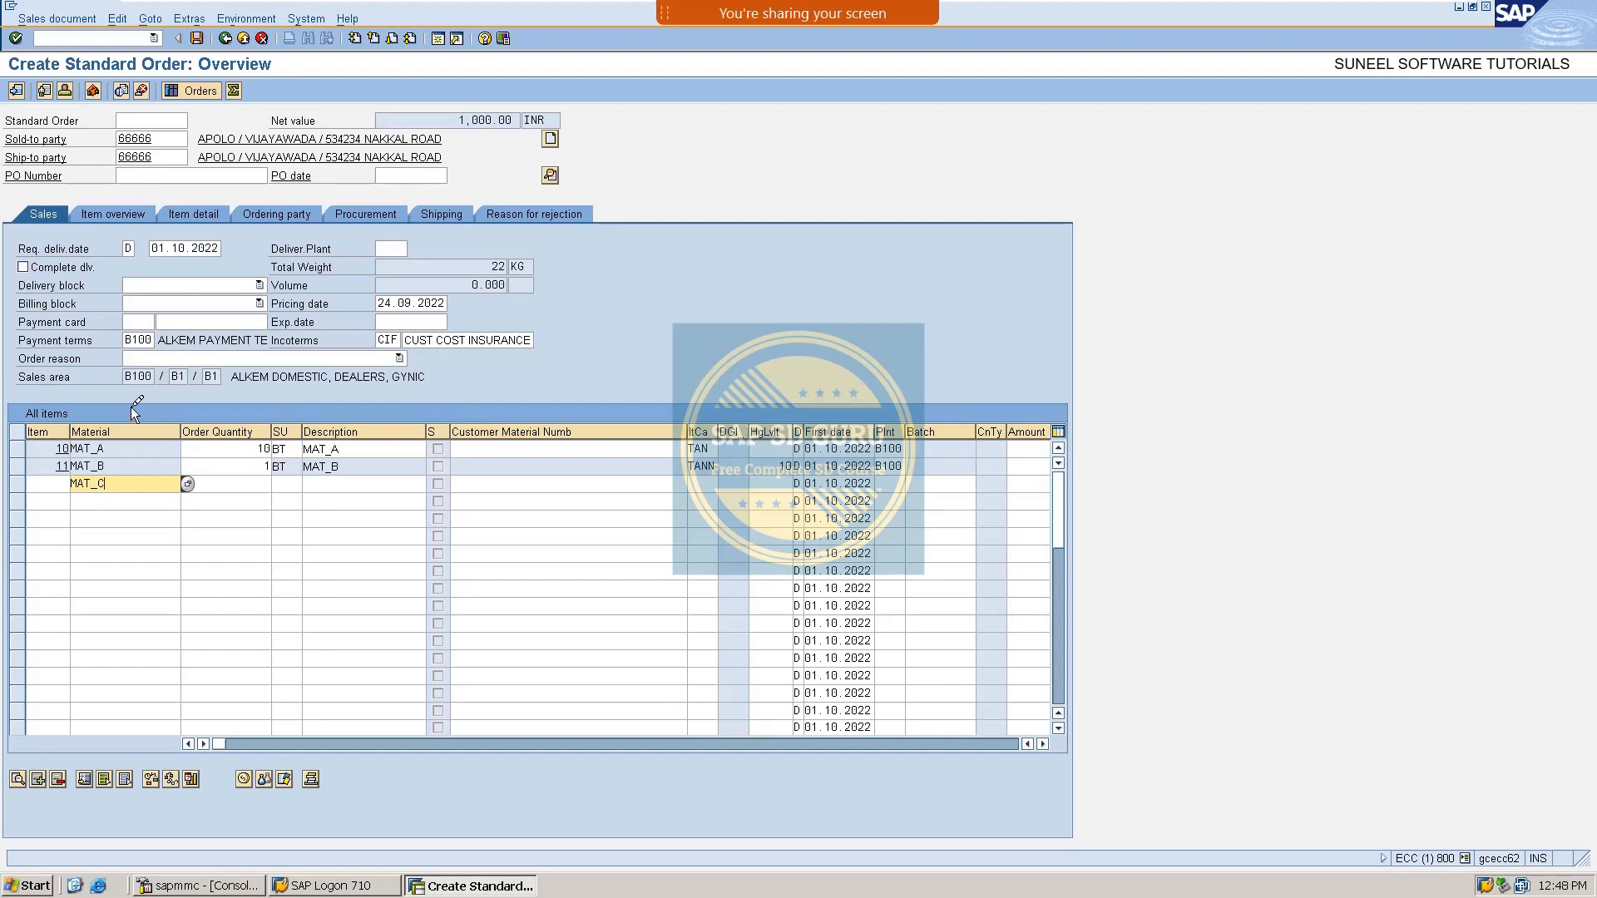
key("Tab")
type("10")
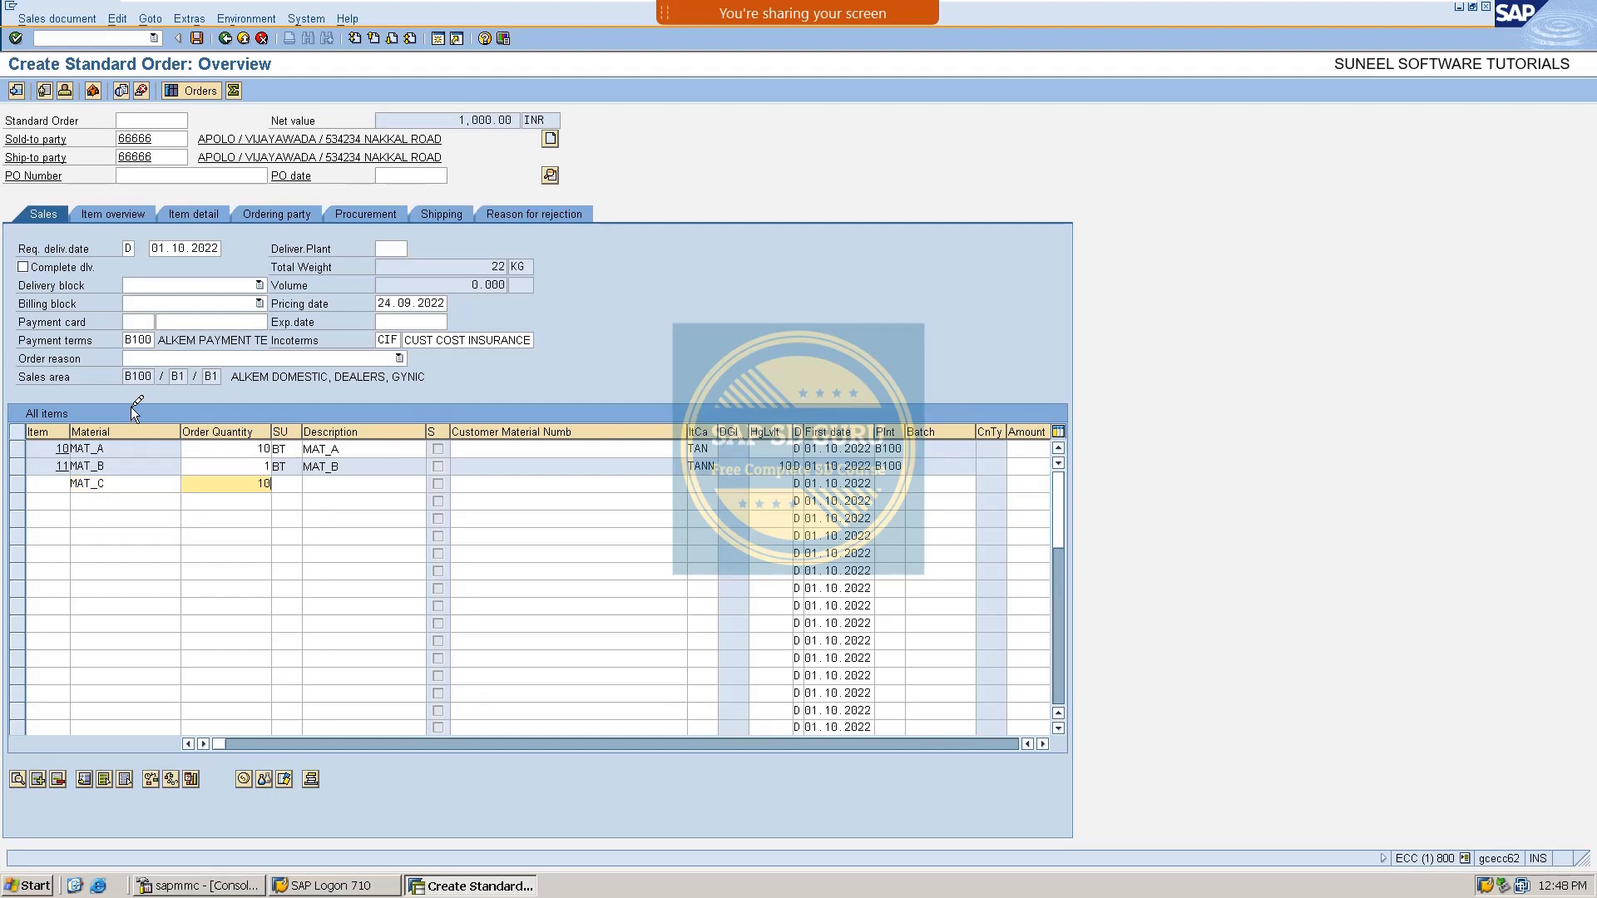
key("Return")
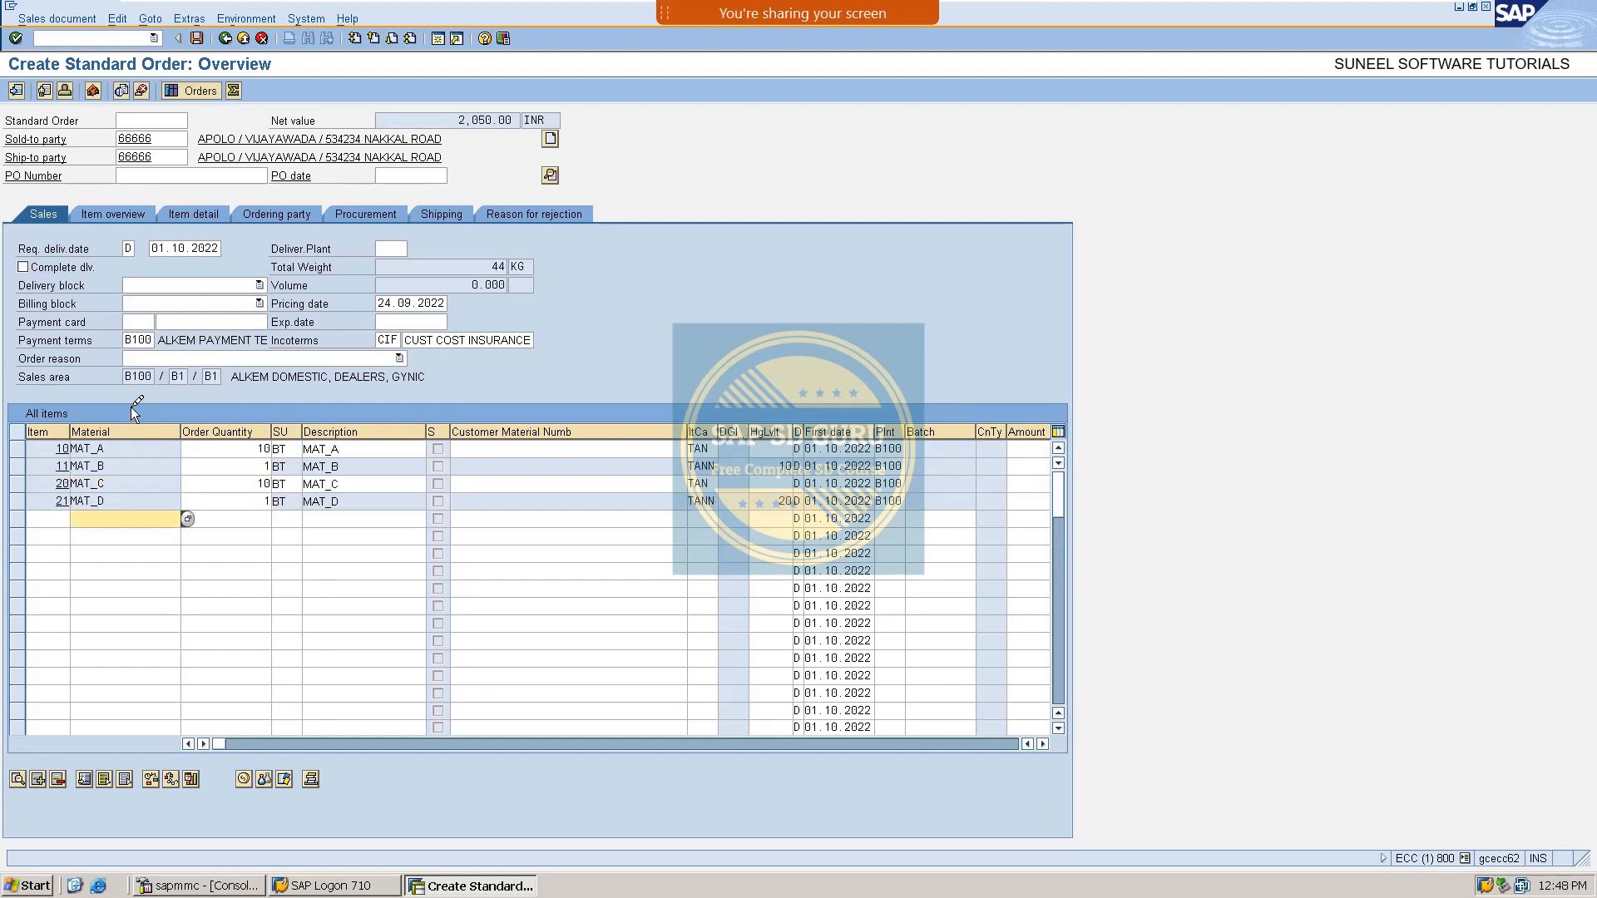
Examine the pricing conditions of free goods item MAT_D, especially the net value and the R50 discount, and return to the overview.
double_click(114, 499)
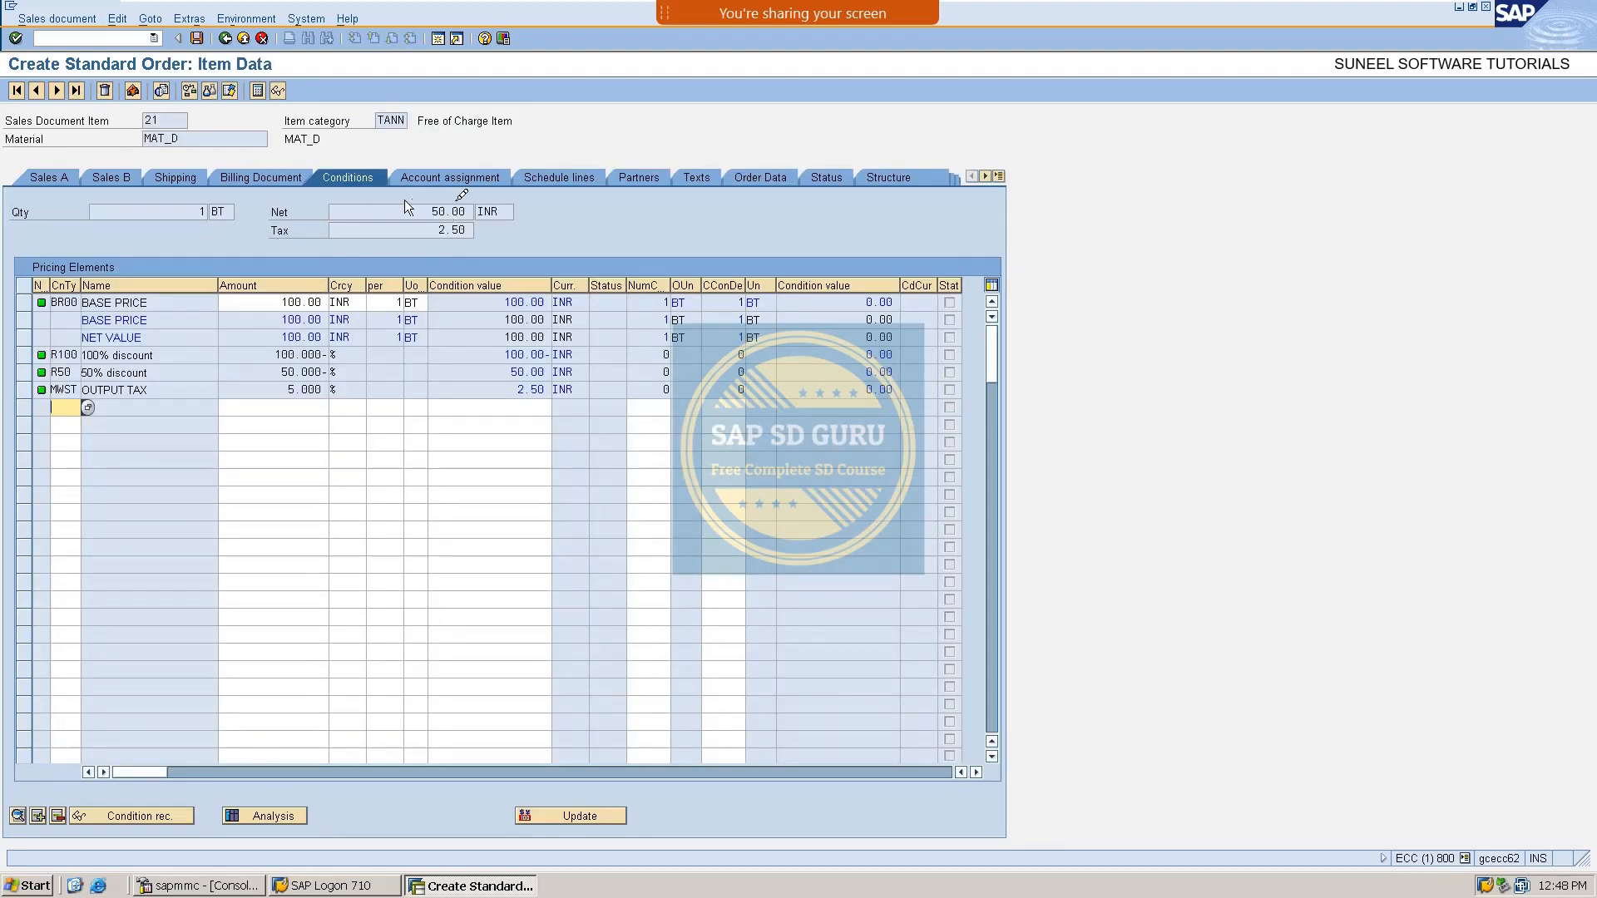
double_click(435, 211)
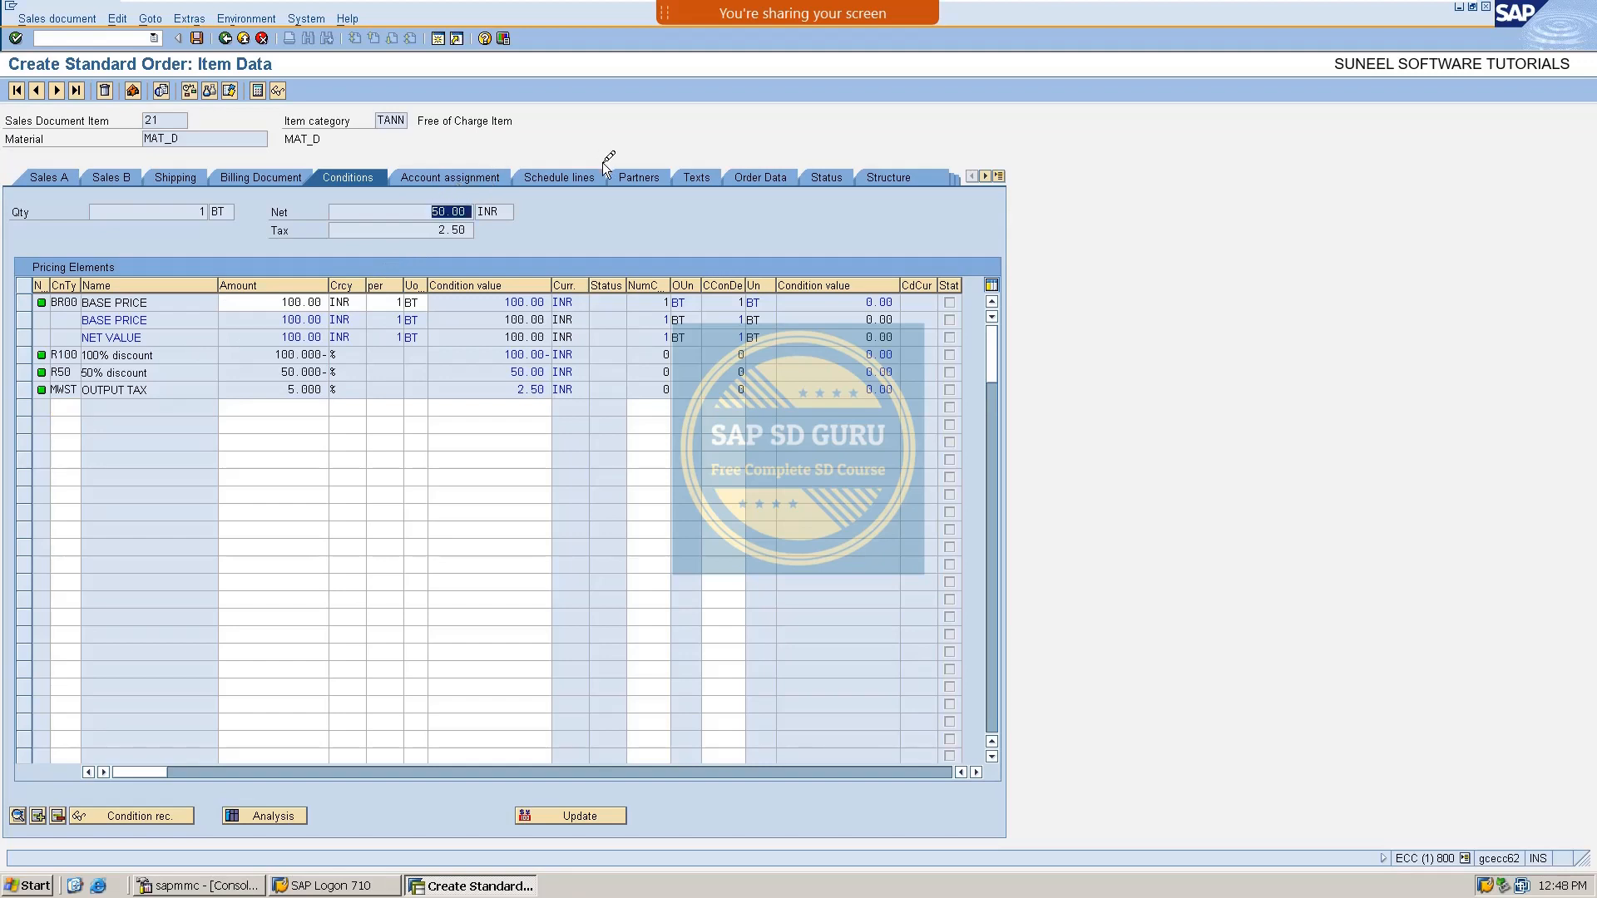
double_click(284, 372)
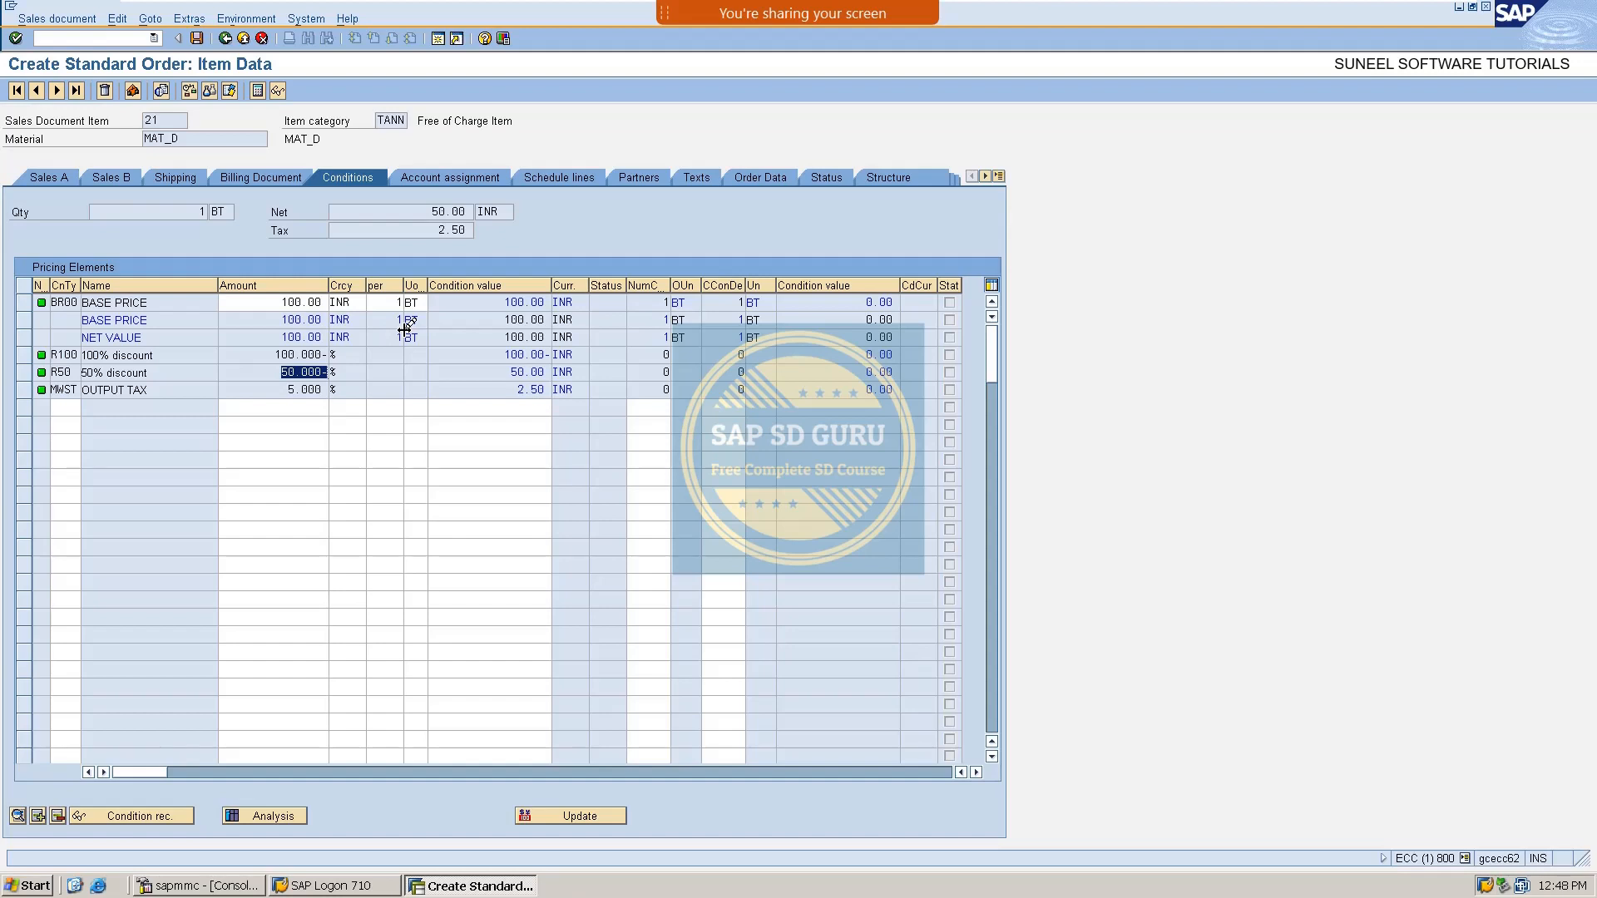
left_click(343, 442)
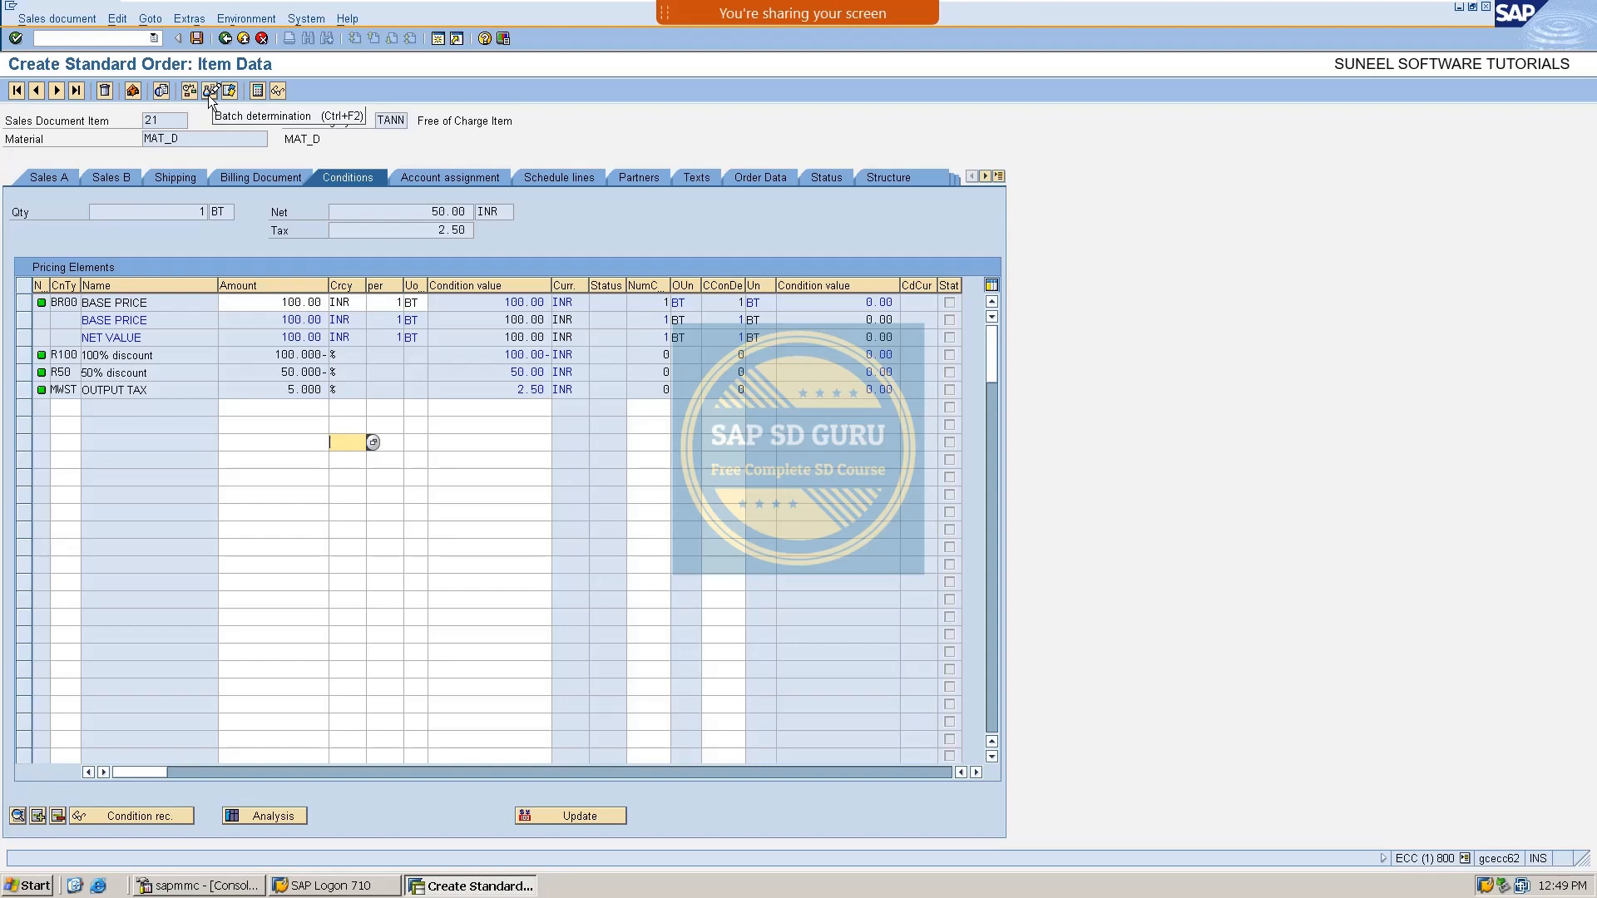
left_click(63, 372)
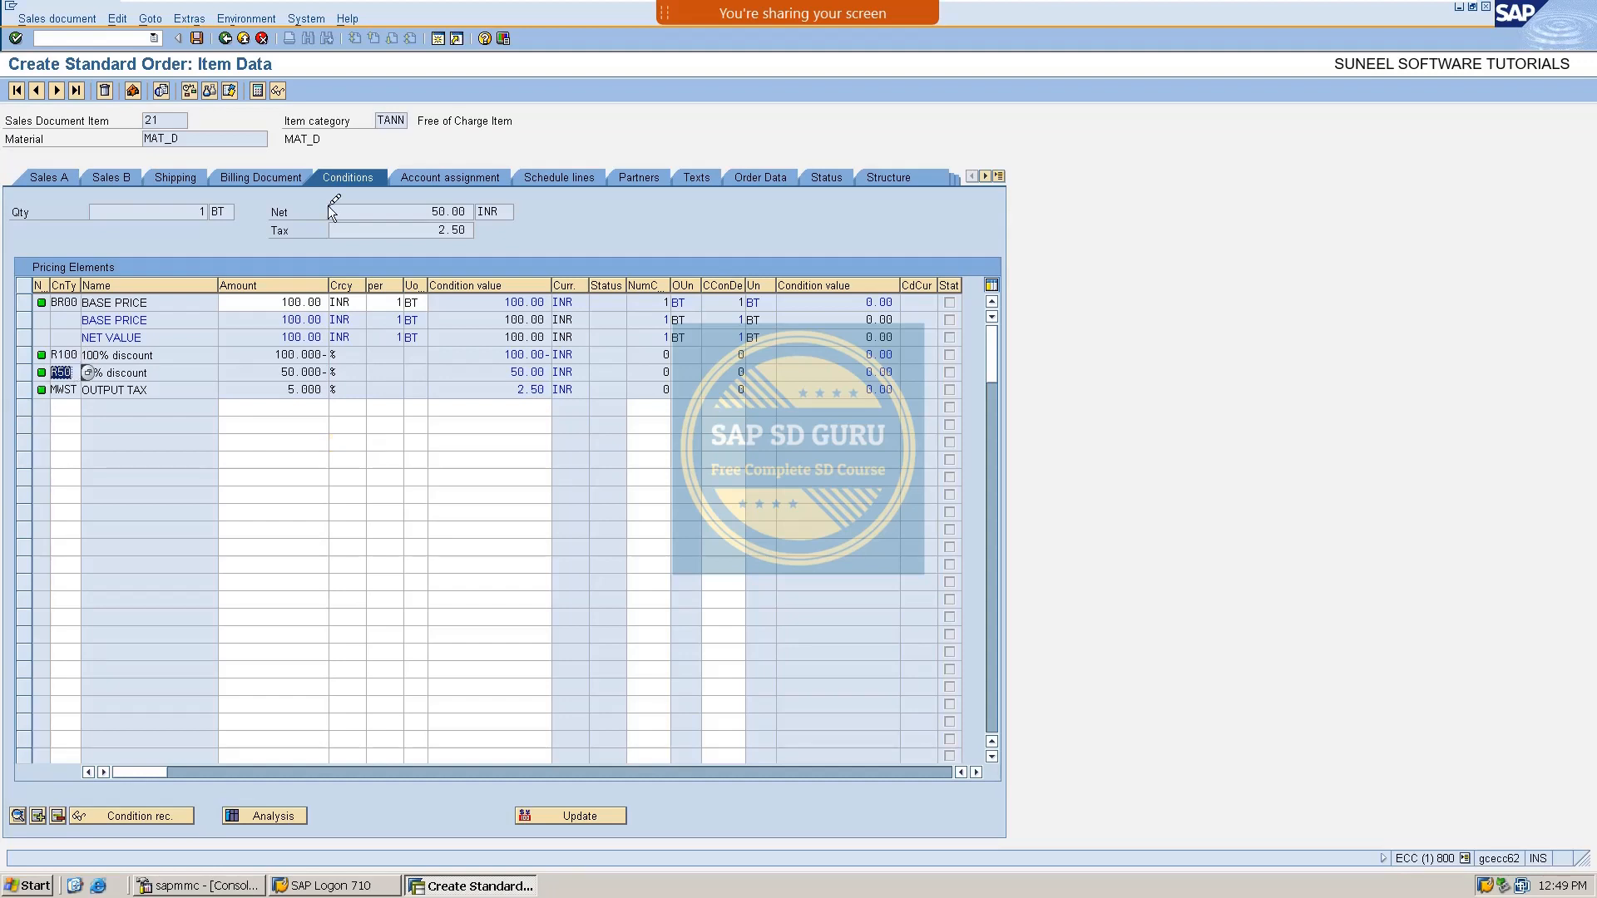
left_click(230, 37)
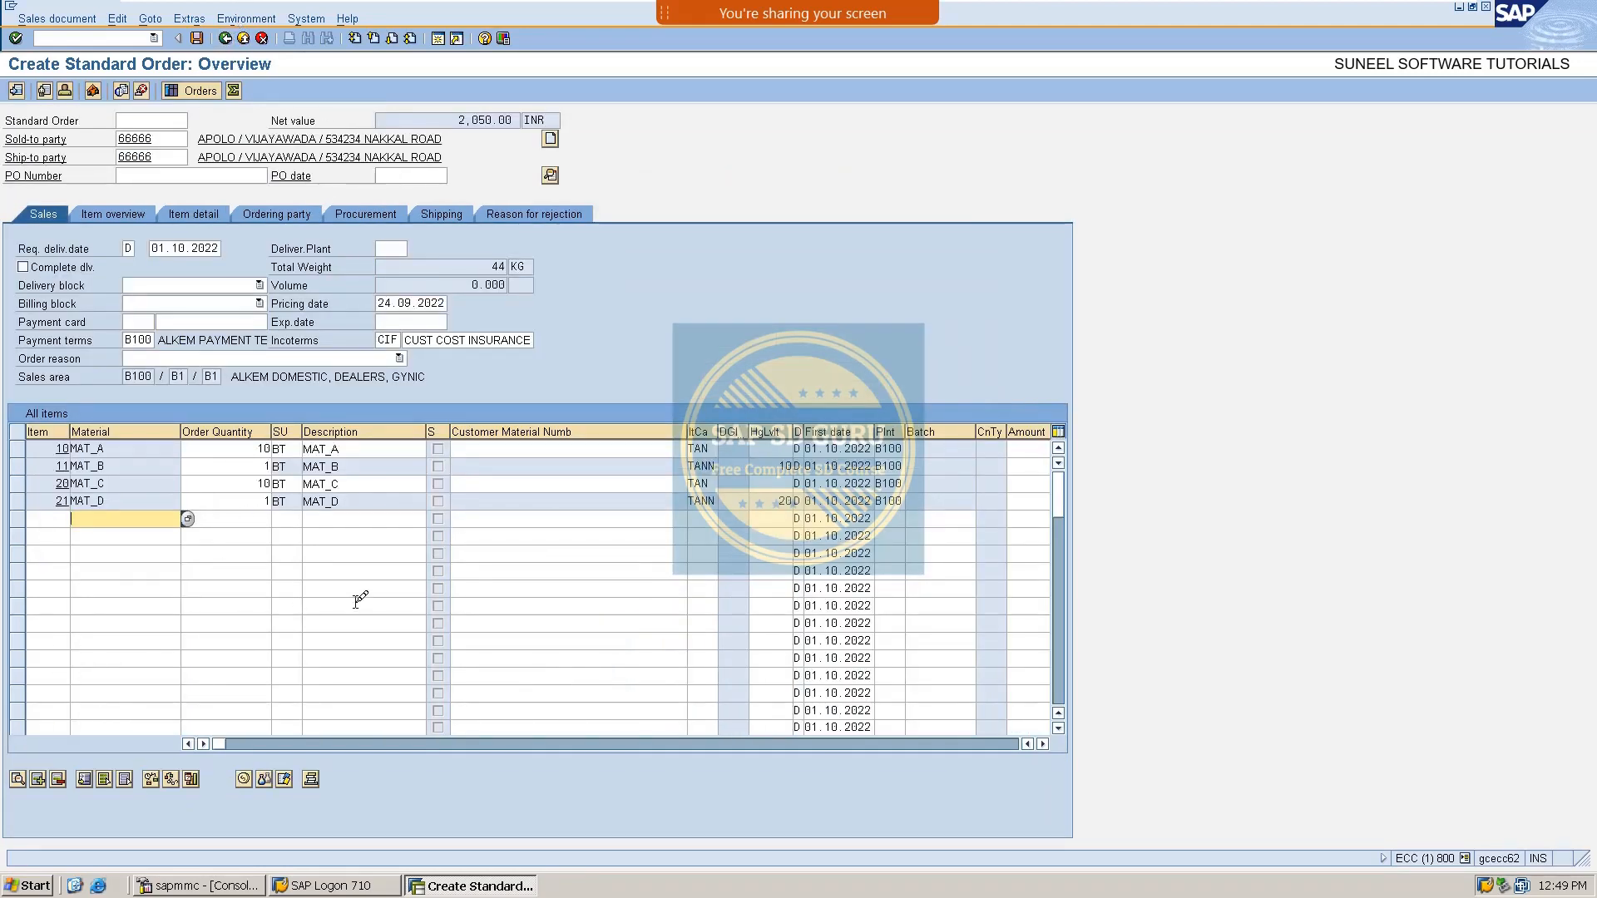
Add material MAT_E as a further order item with an order quantity of 10.
type("MAT_X")
key("BackSpace")
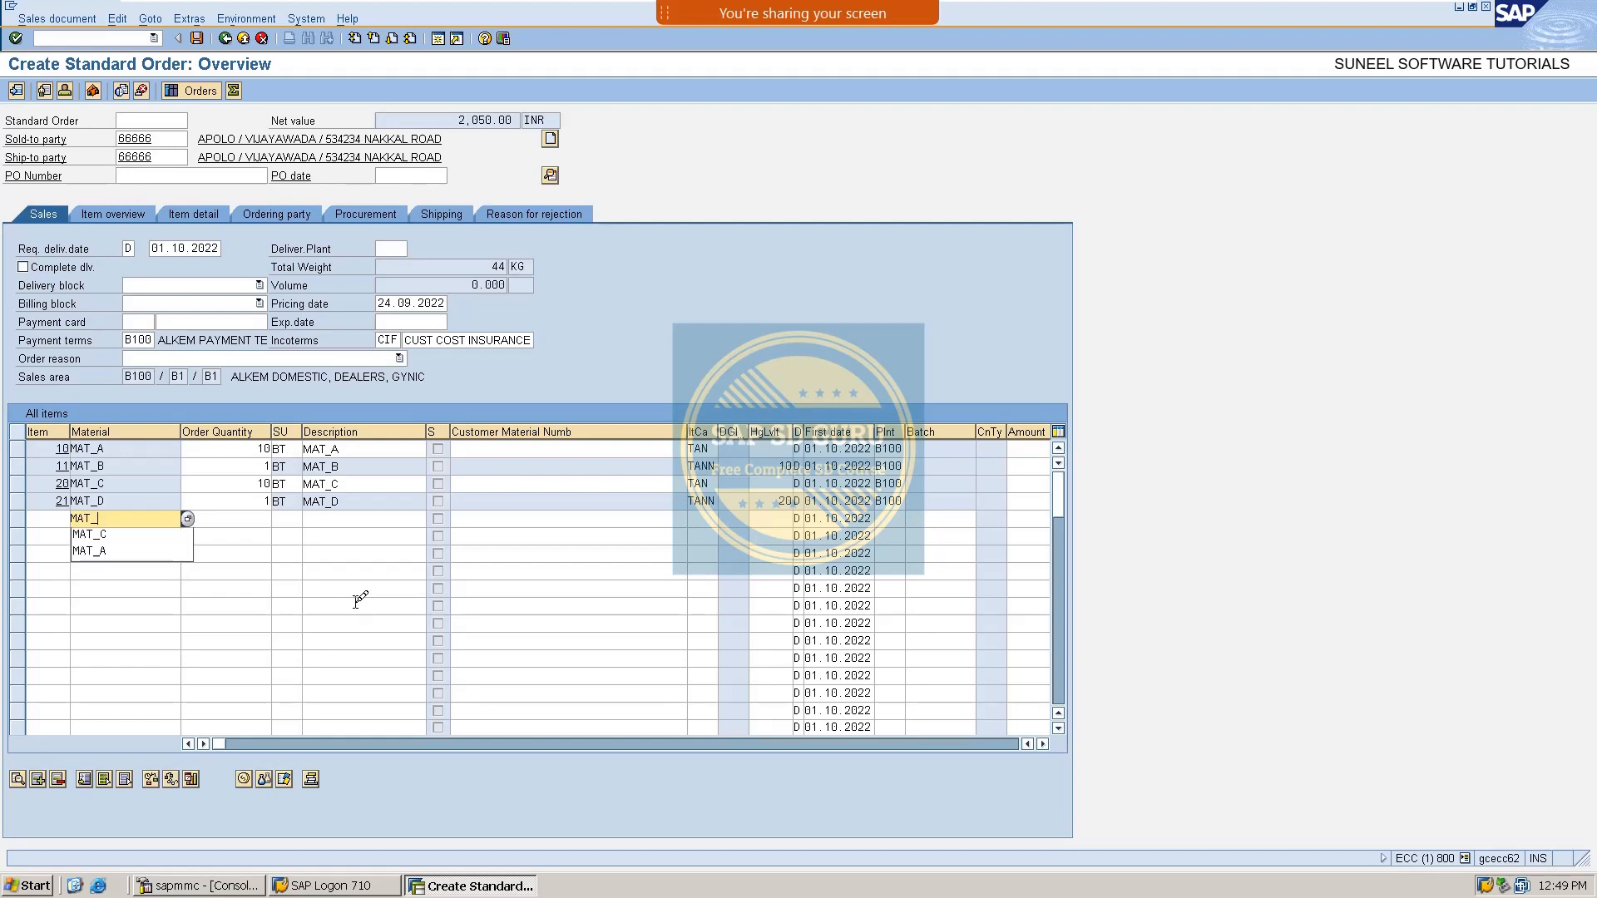
type("E")
key("Return")
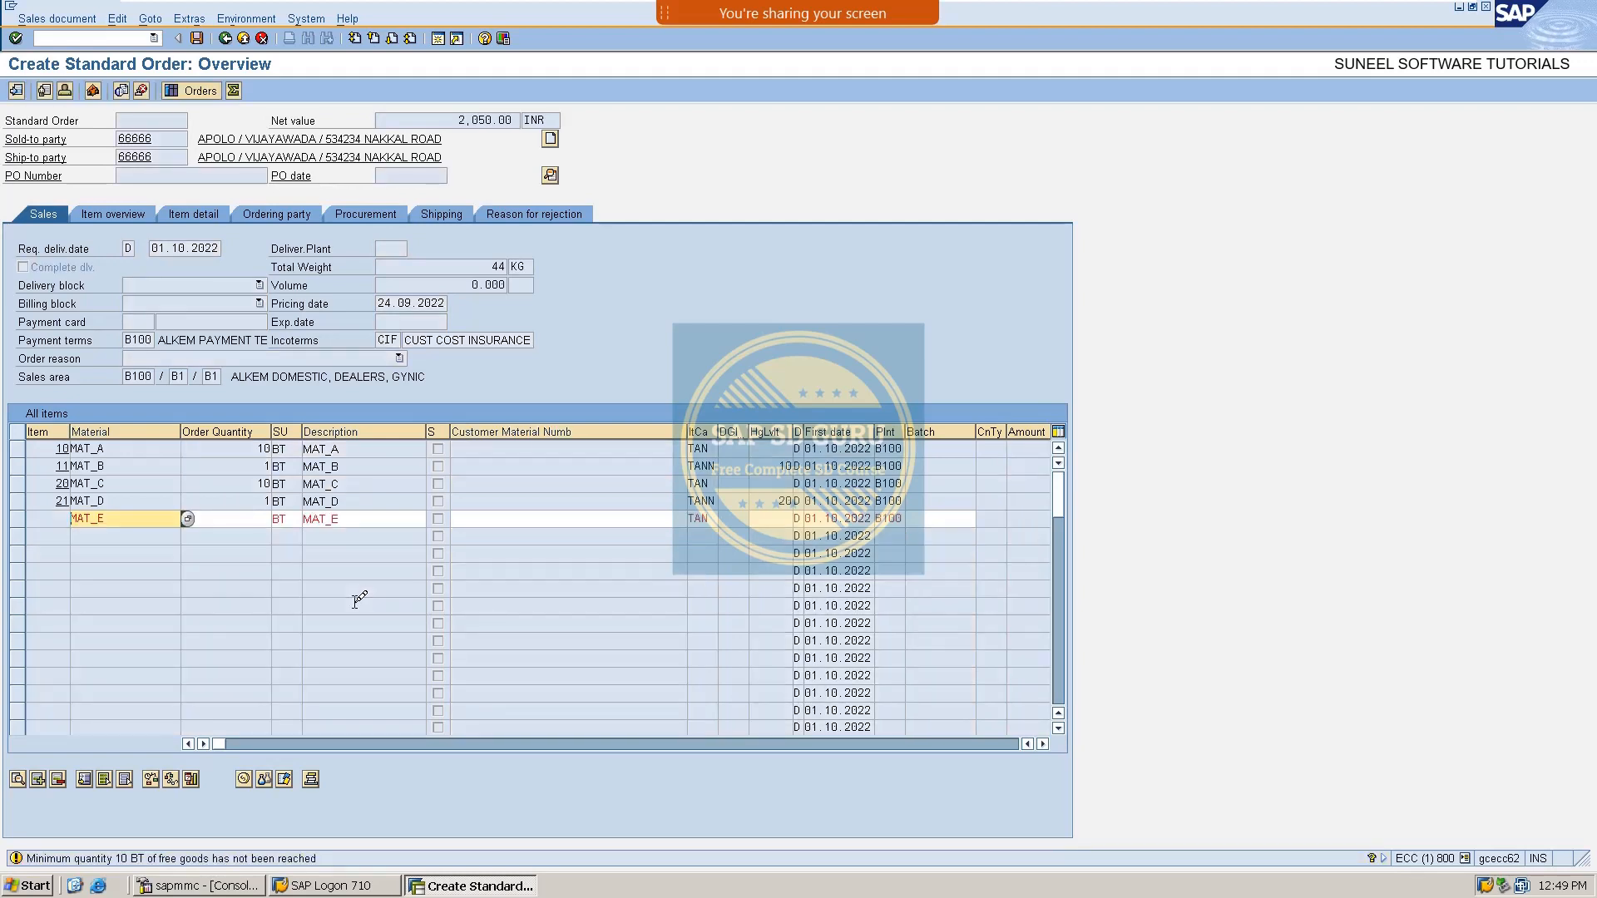
key("Tab")
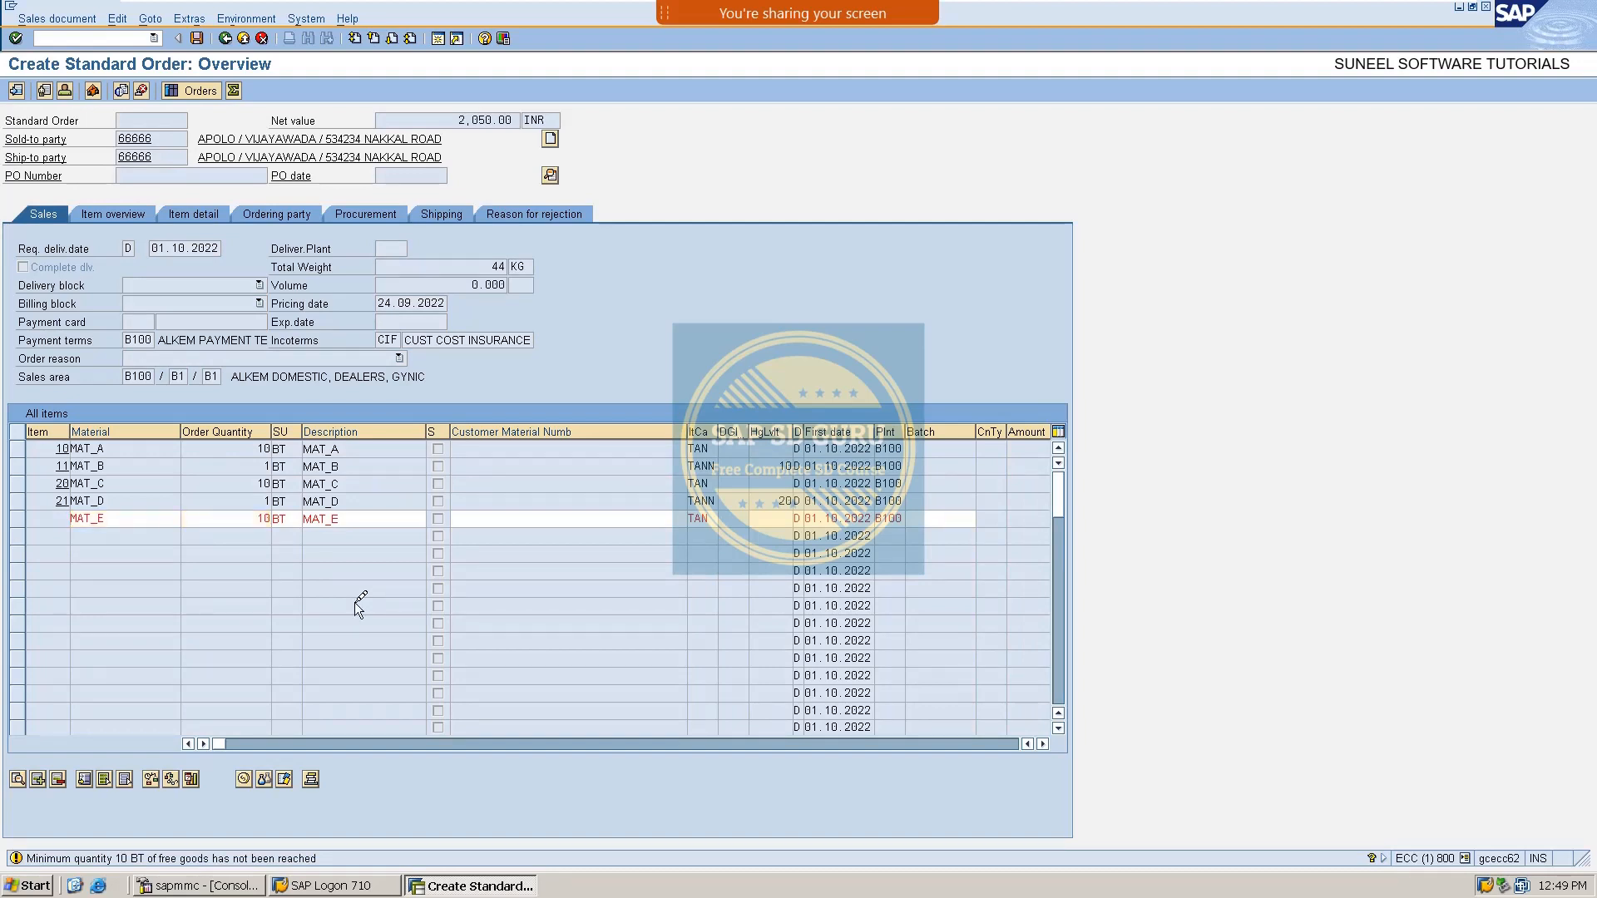
key("Return")
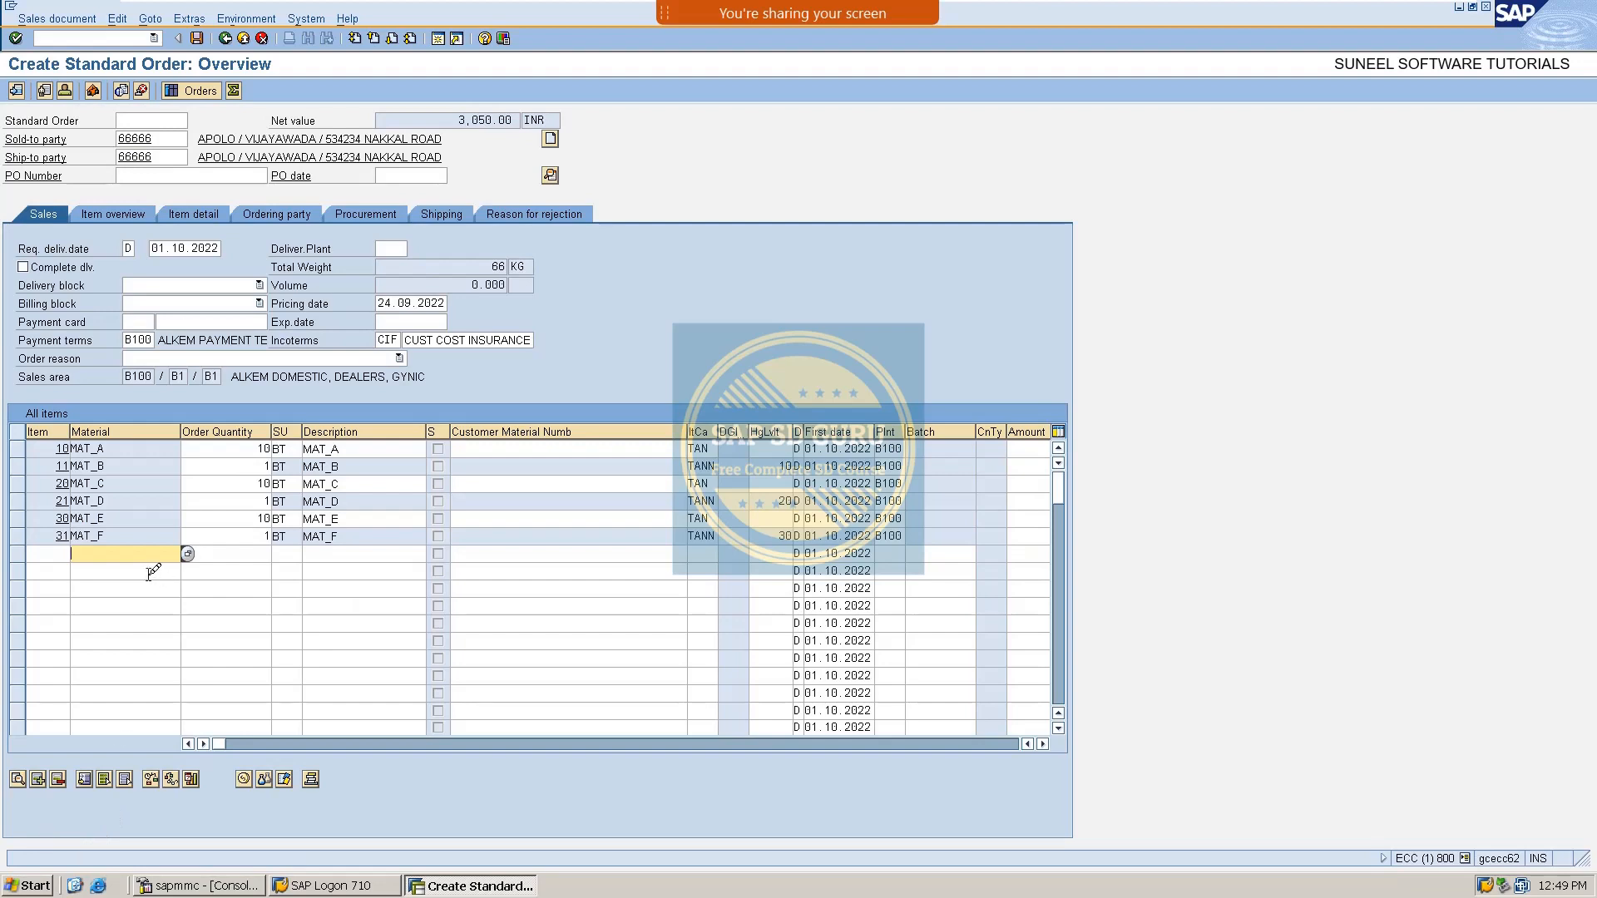
Examine the pricing conditions of free goods item MAT_F, especially the net value and the R100 discount, and return to the order overview.
double_click(172, 534)
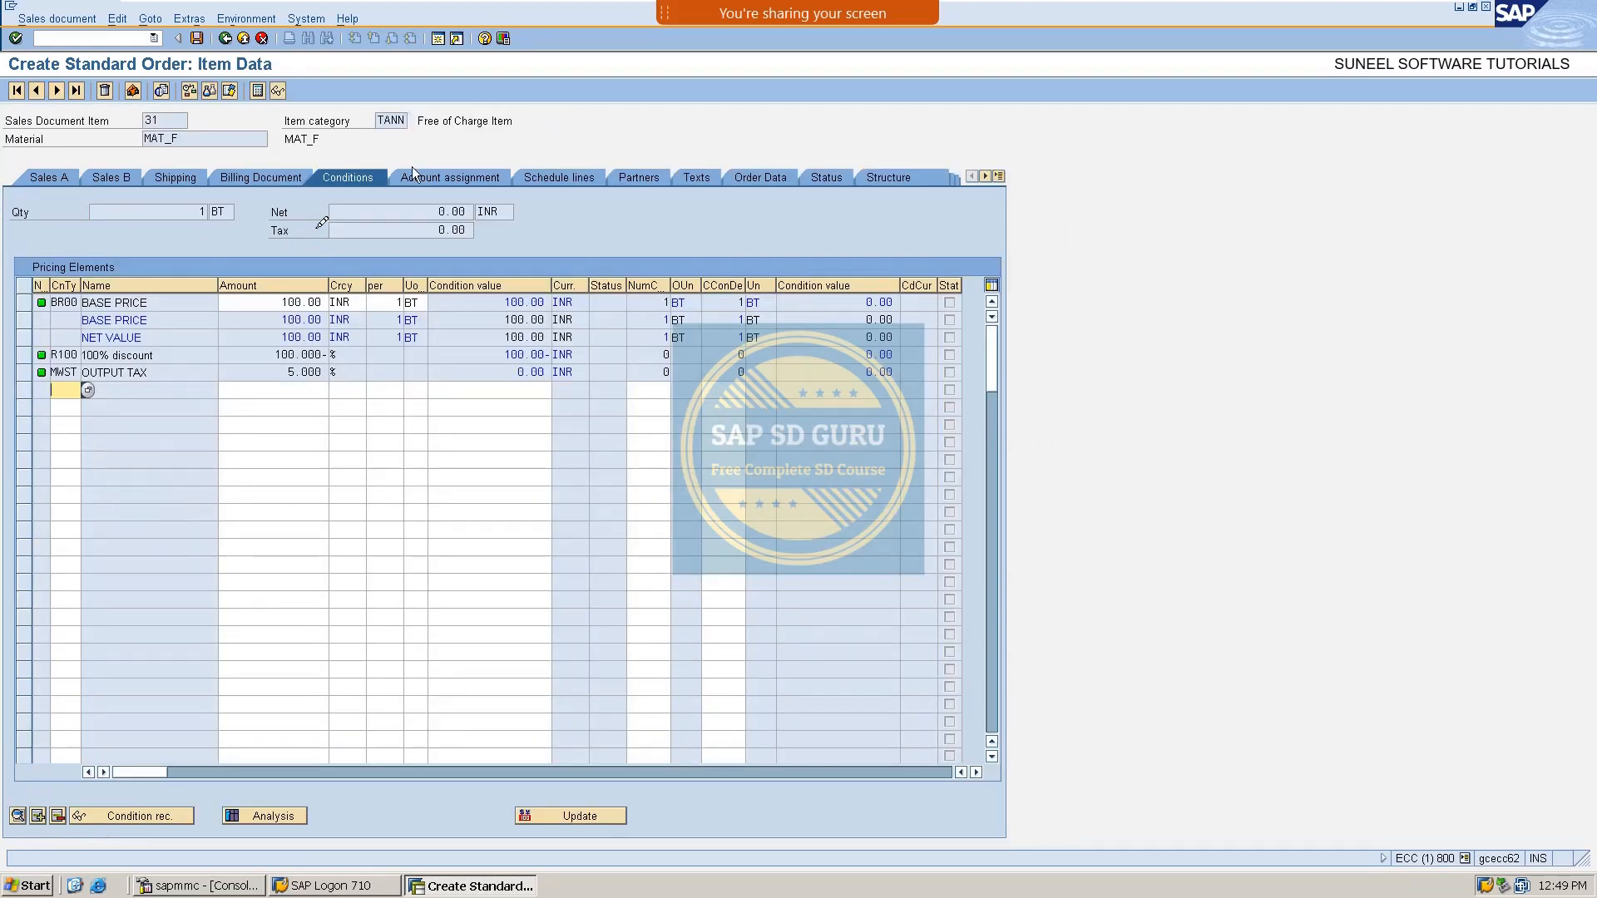
double_click(276, 341)
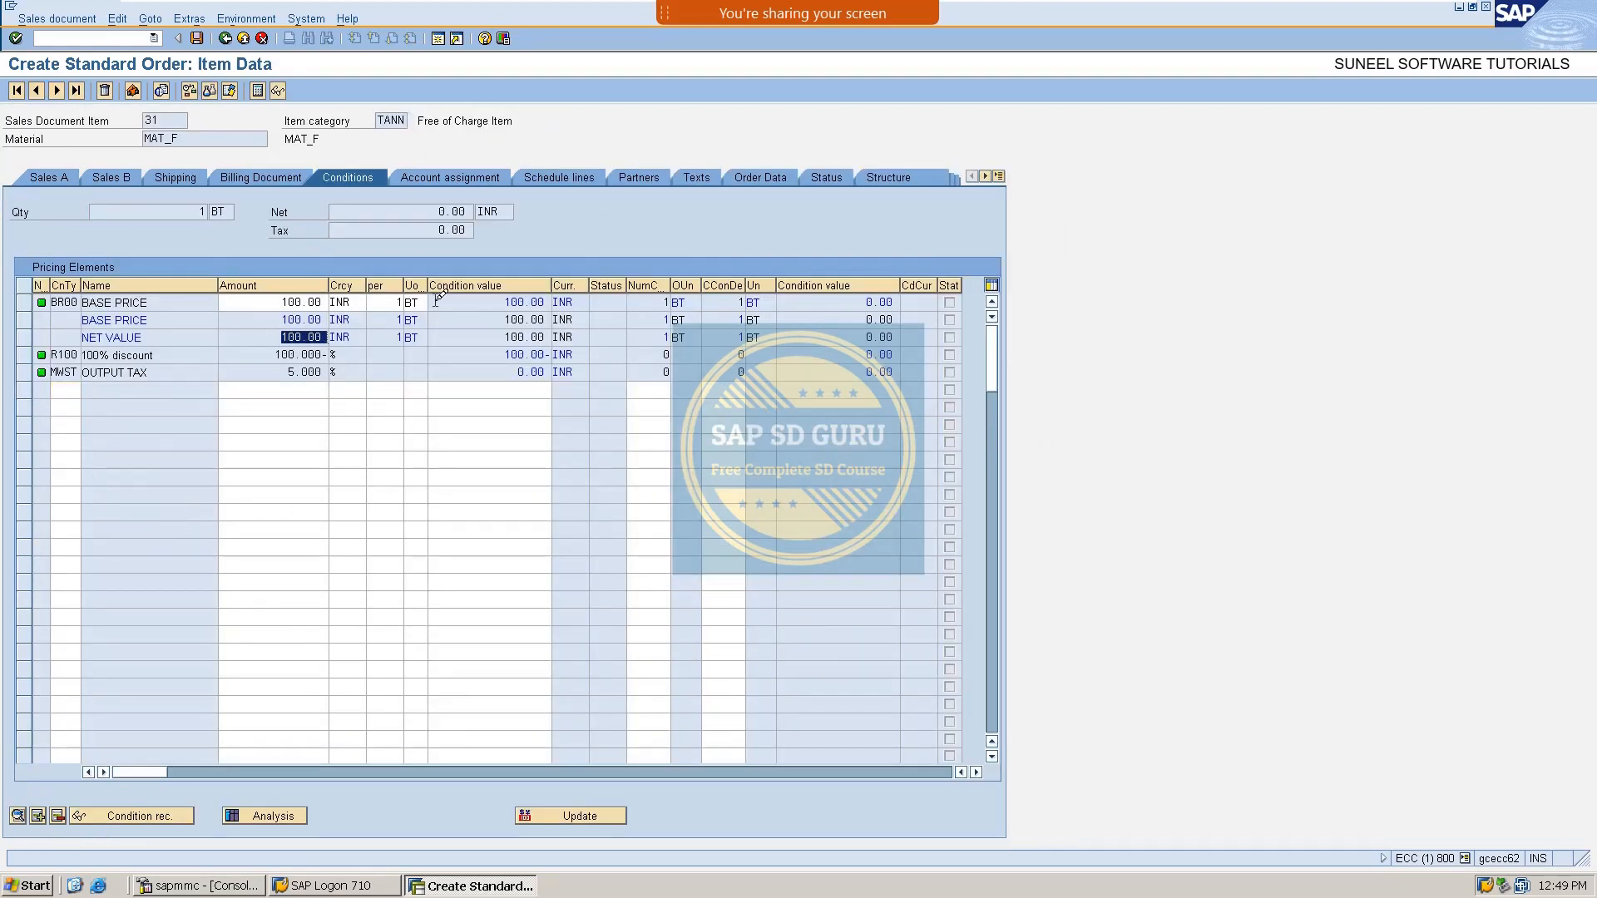
left_click_drag(277, 356, 396, 328)
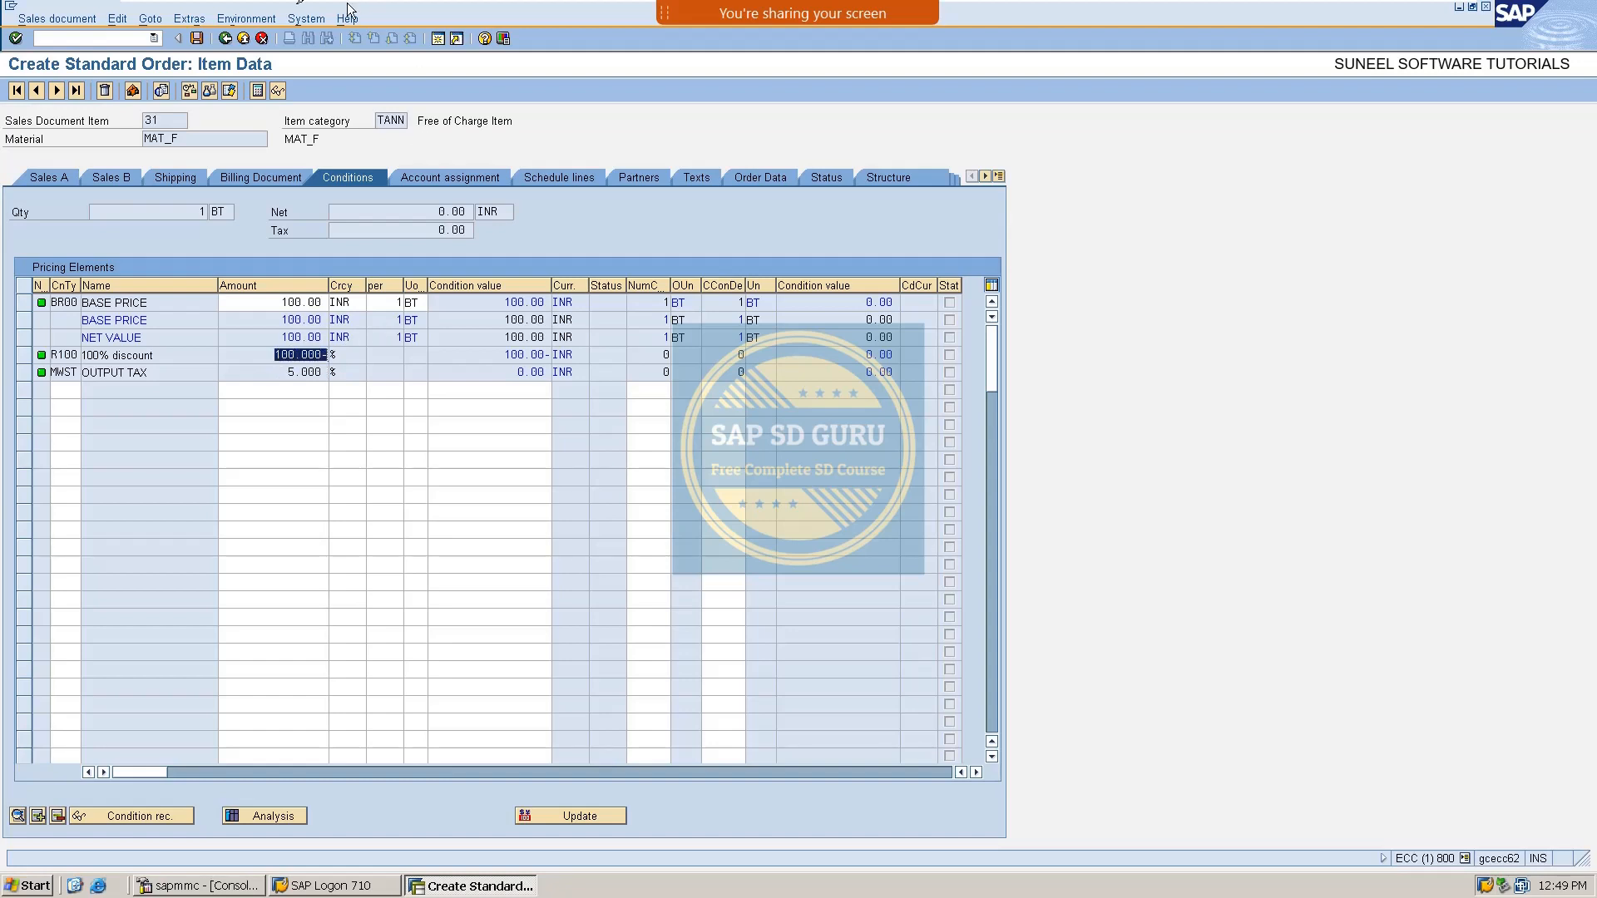
left_click(225, 38)
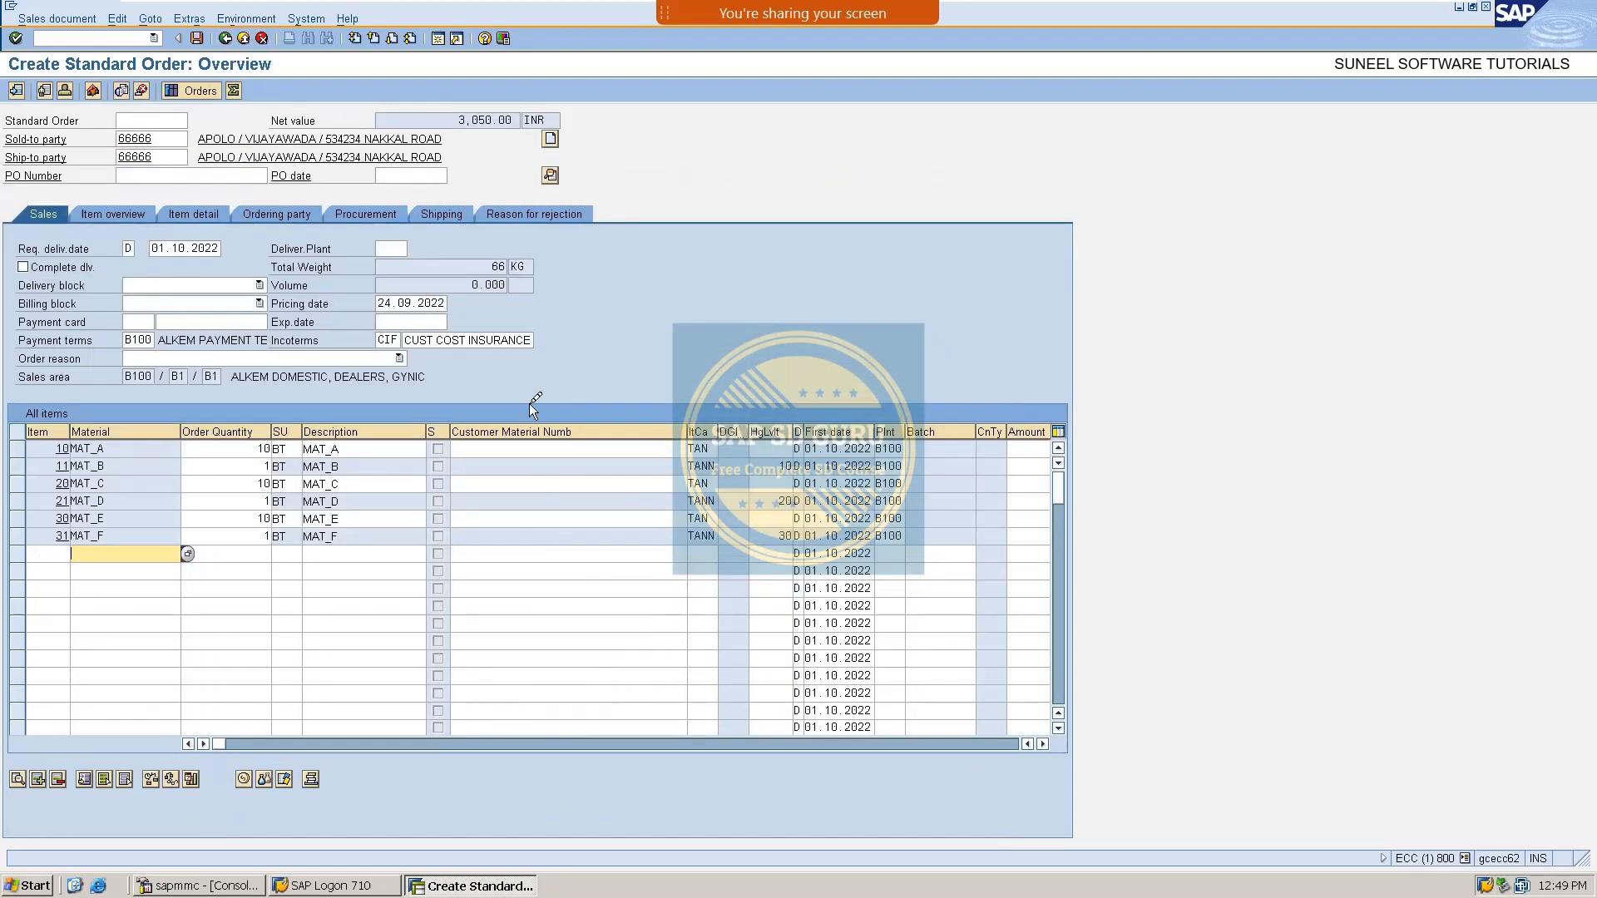
Add material MAT_X as a further order item with an order quantity of 10.
type("MAT_")
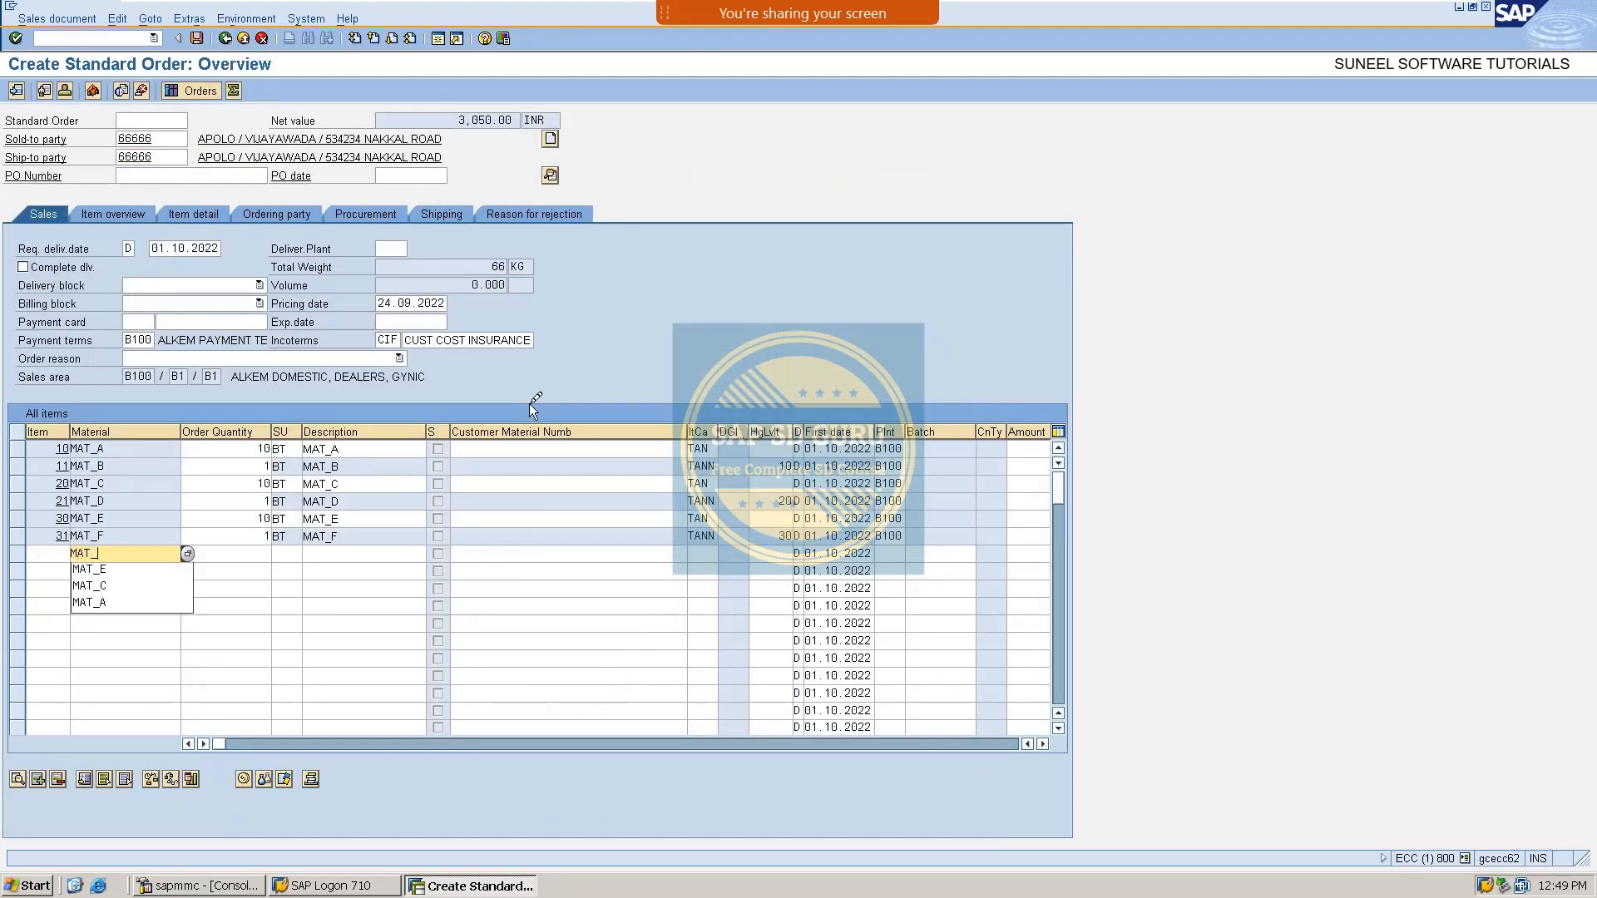
type("X")
key("Tab")
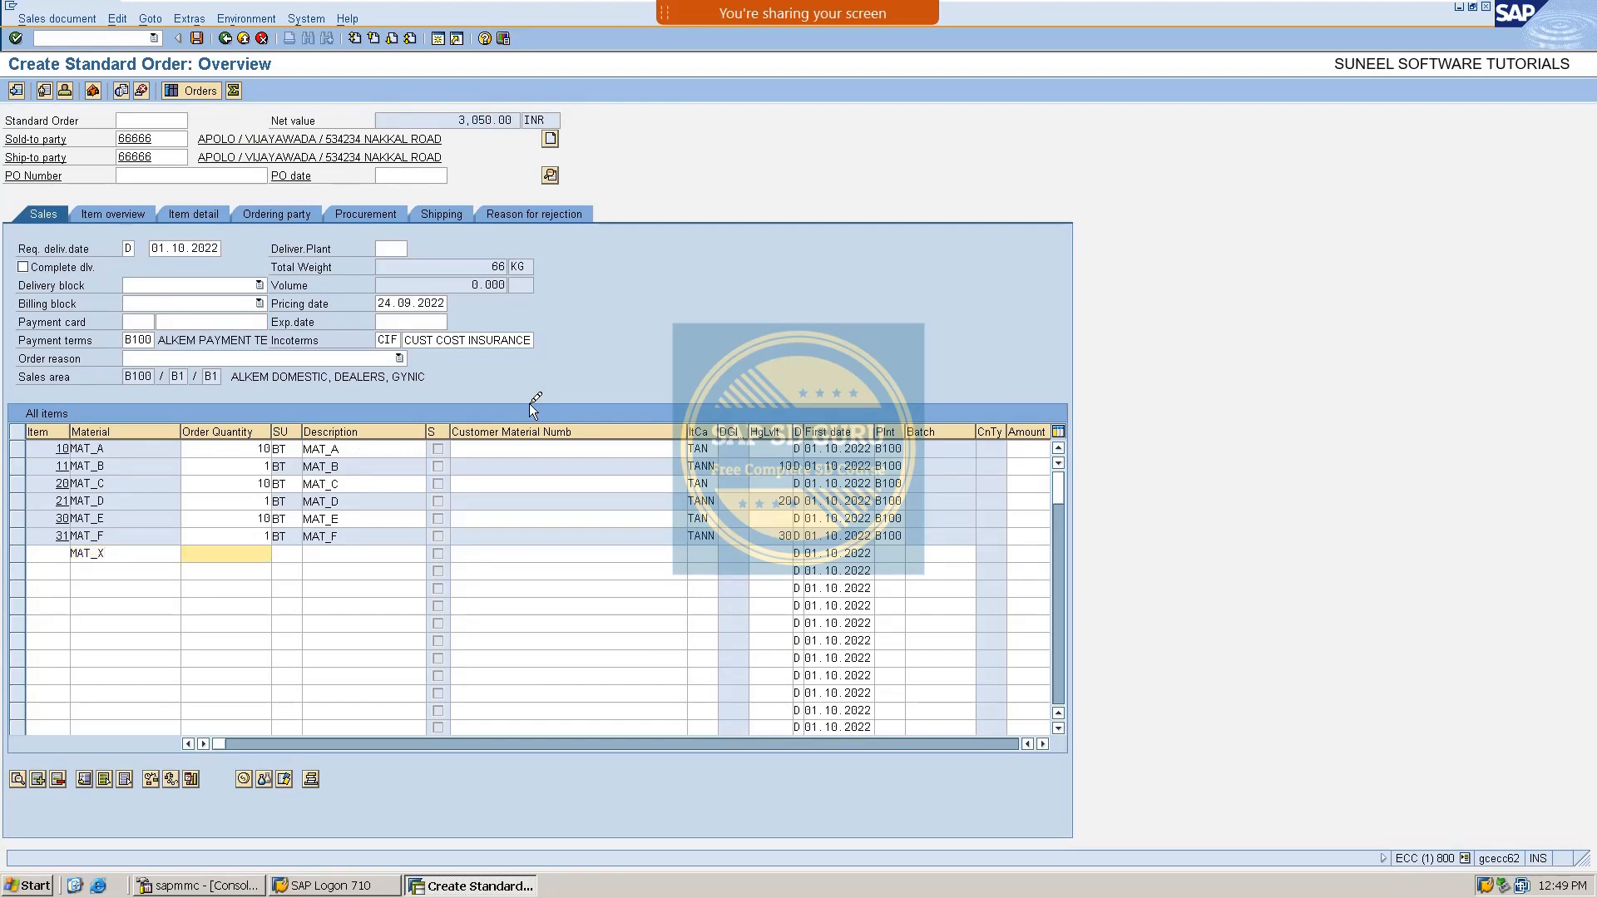
key("Return")
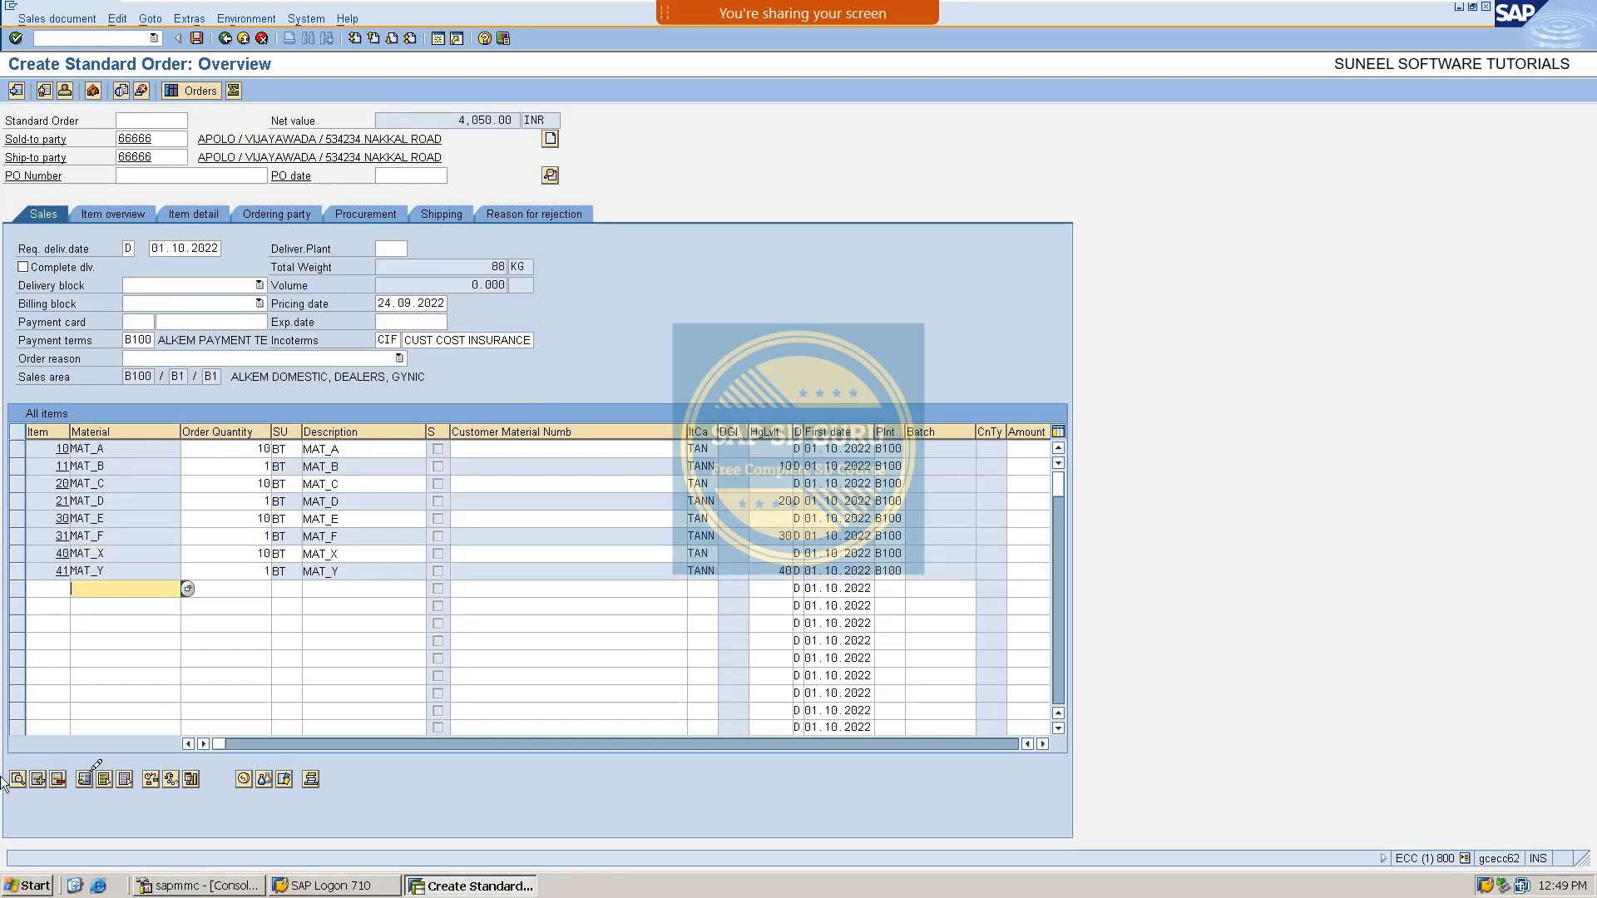
Open the pricing conditions of free goods item MAT_Y to check its net value and discount.
double_click(136, 582)
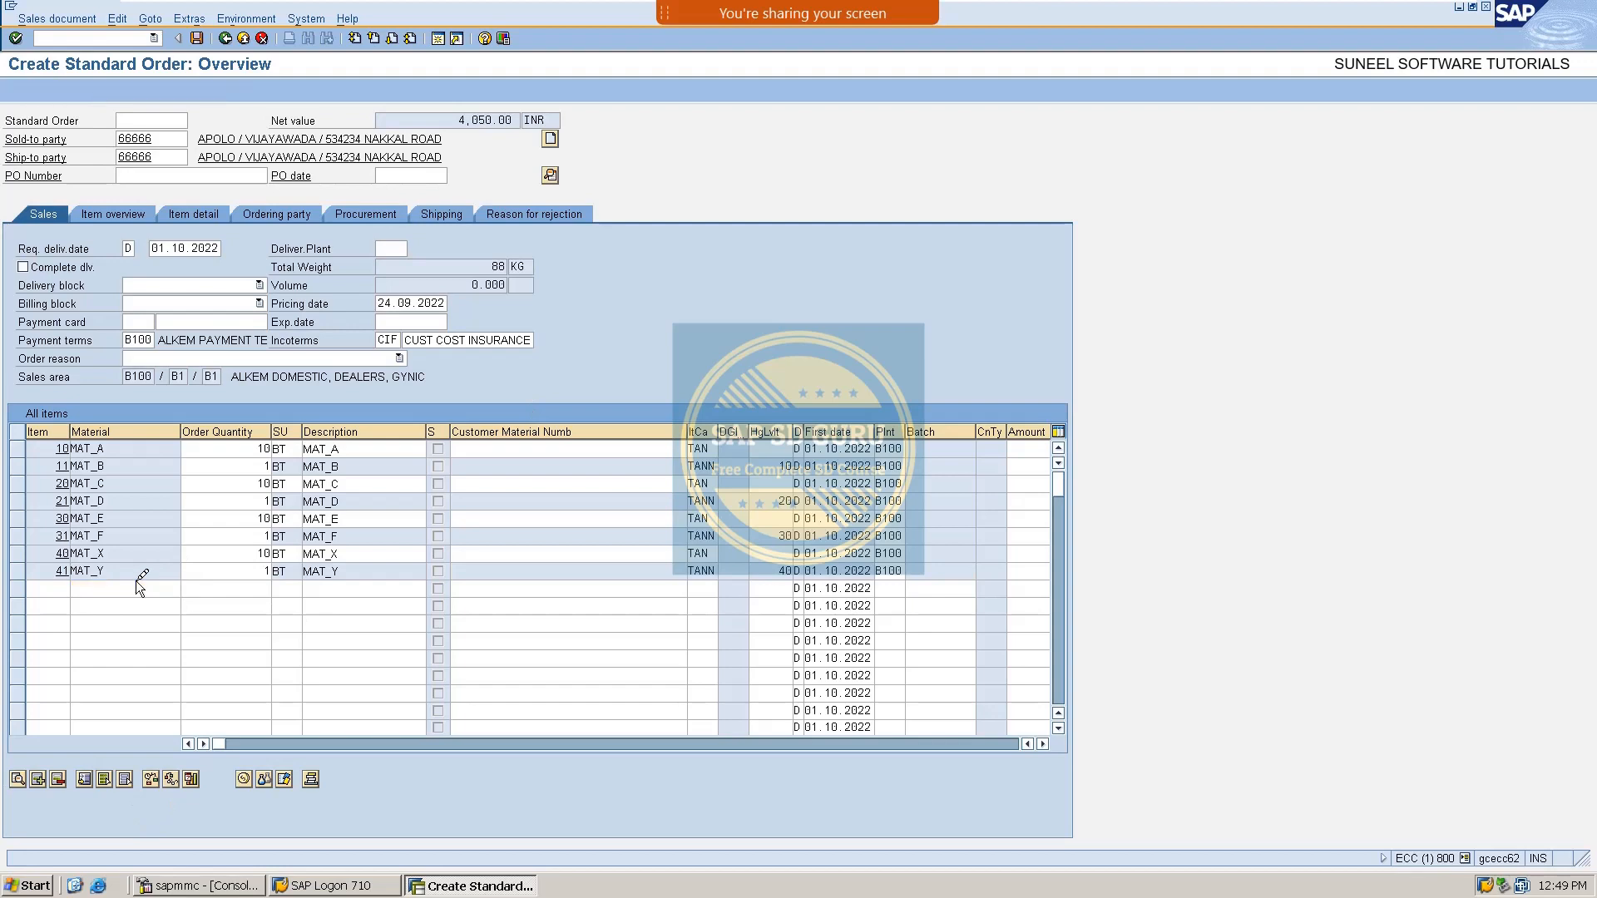
double_click(147, 567)
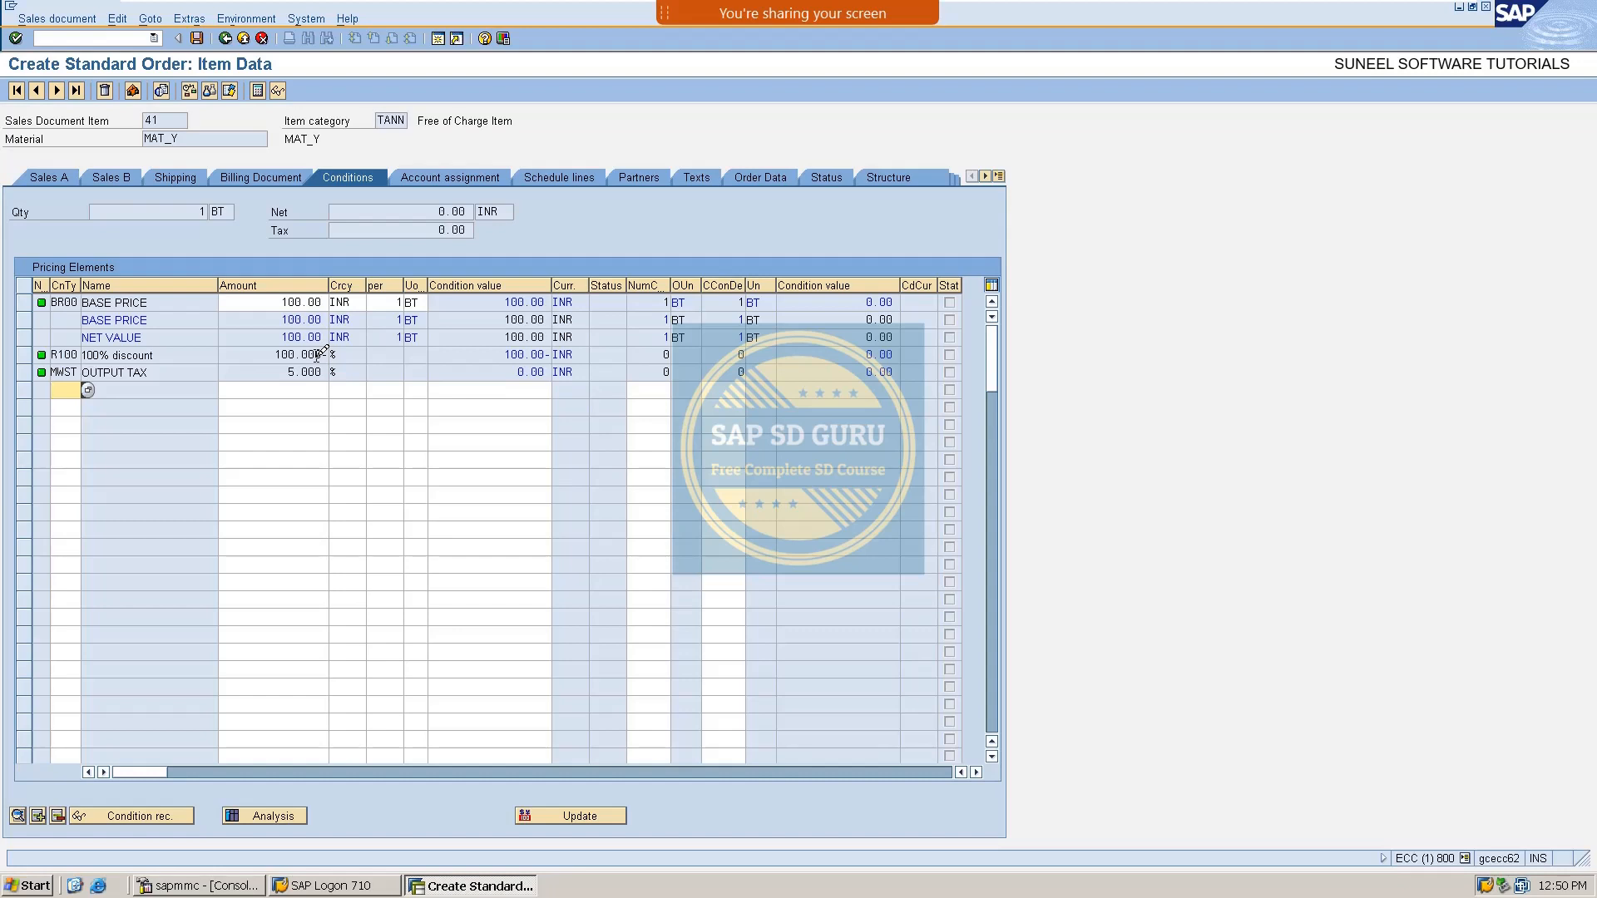
Leave the order for the creation of a pricing condition table, and look through the available key fields in its field catalog.
left_click(125, 40)
key("Return")
key("Return")
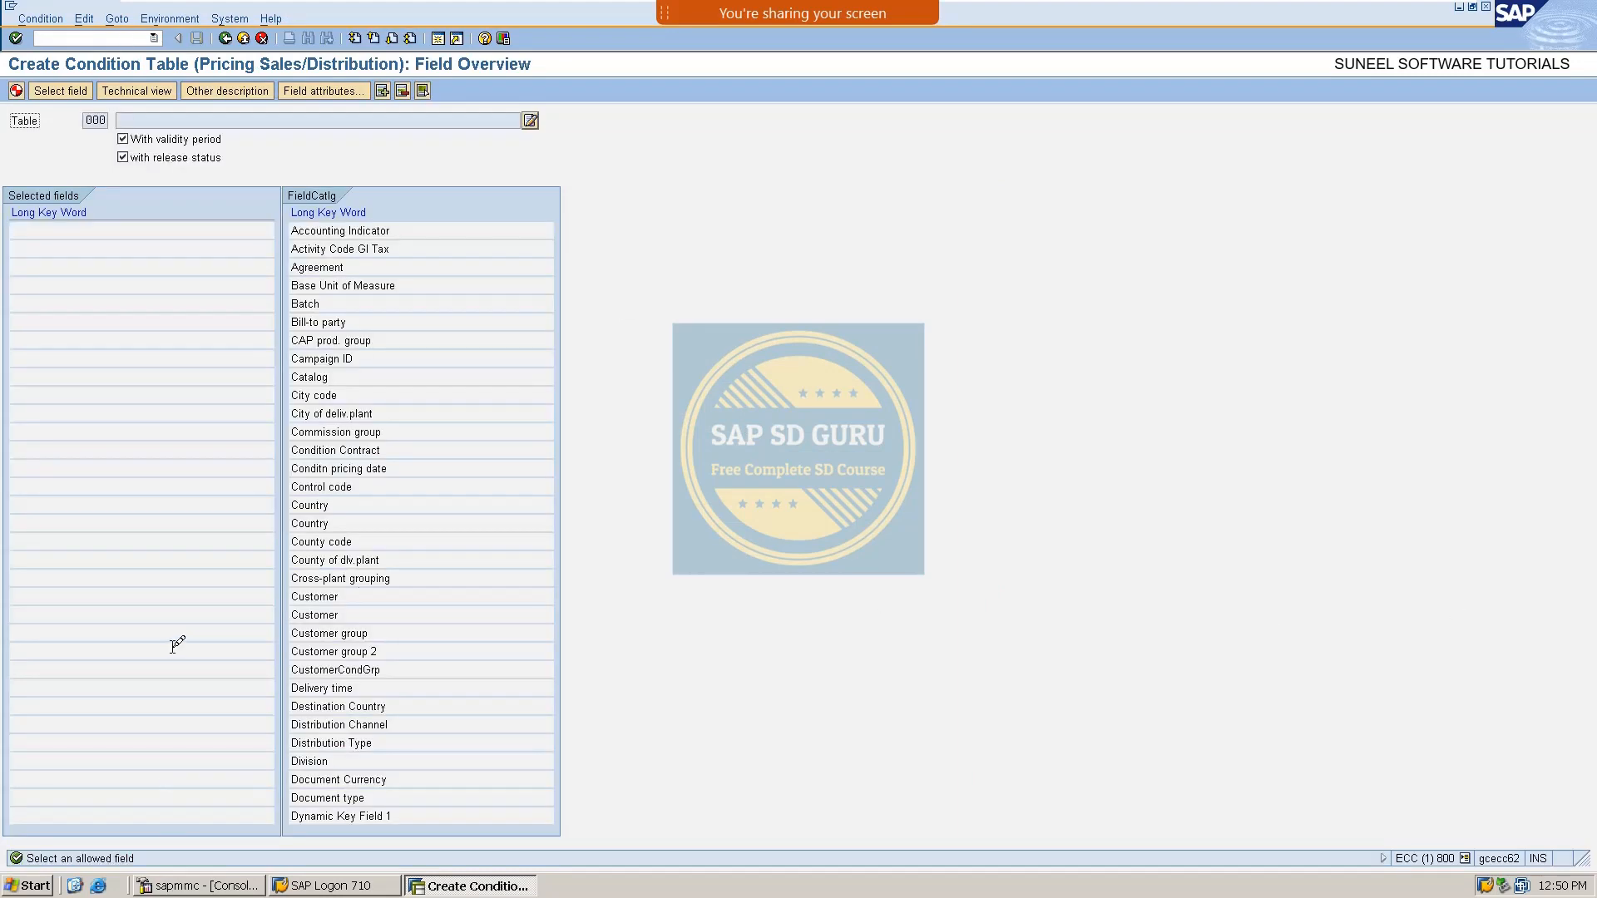
left_click(353, 285)
left_click(400, 41)
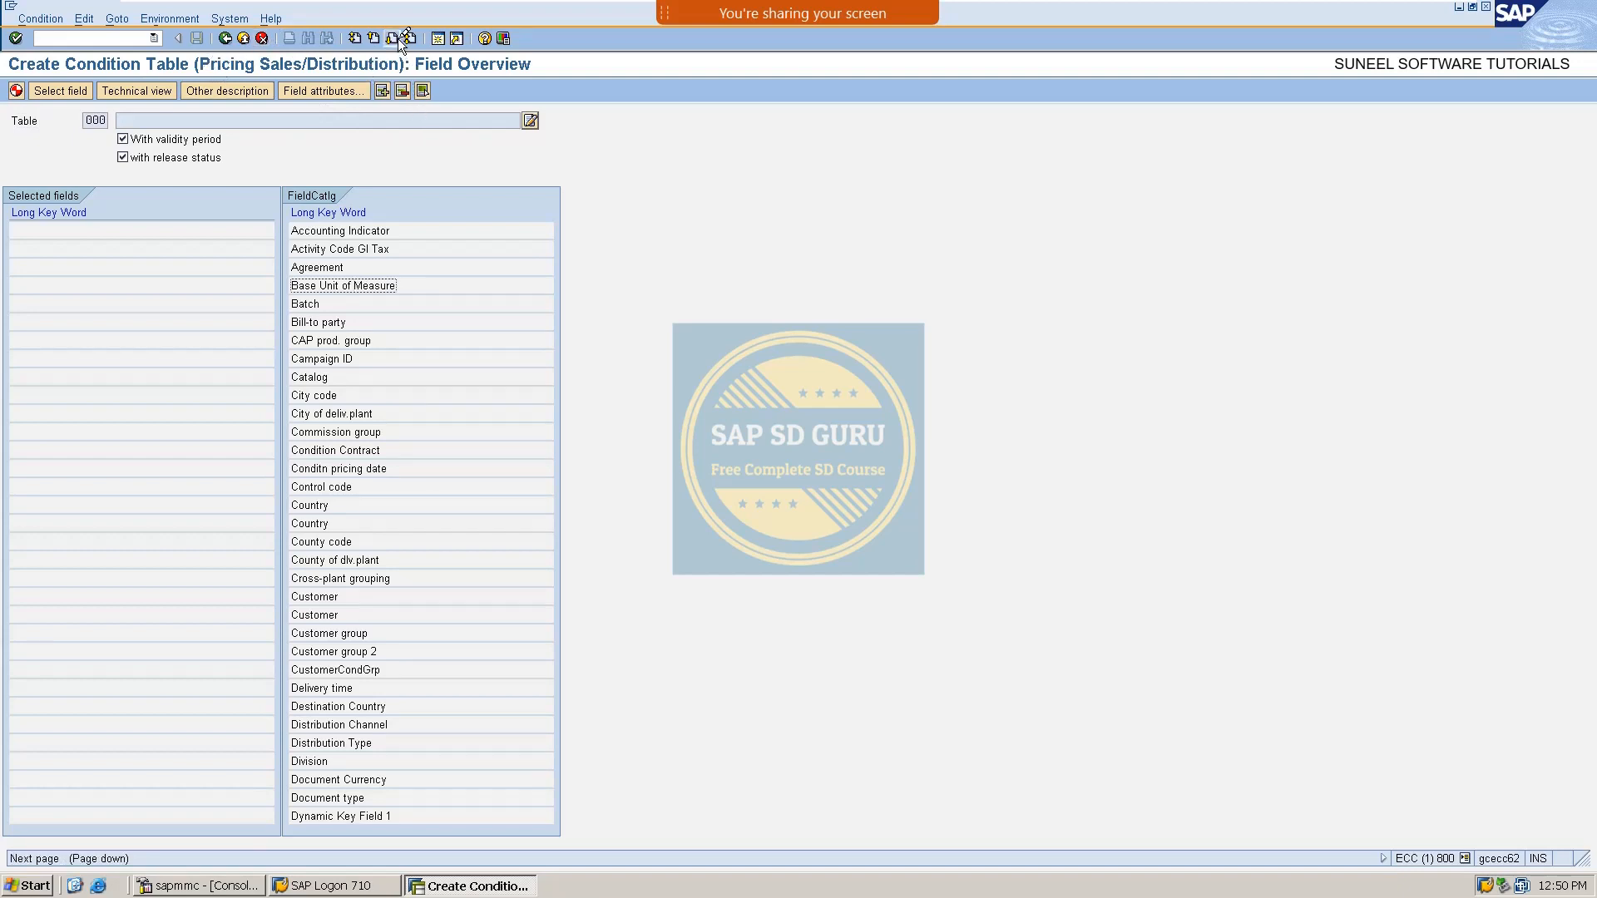
left_click(400, 42)
left_click(400, 42)
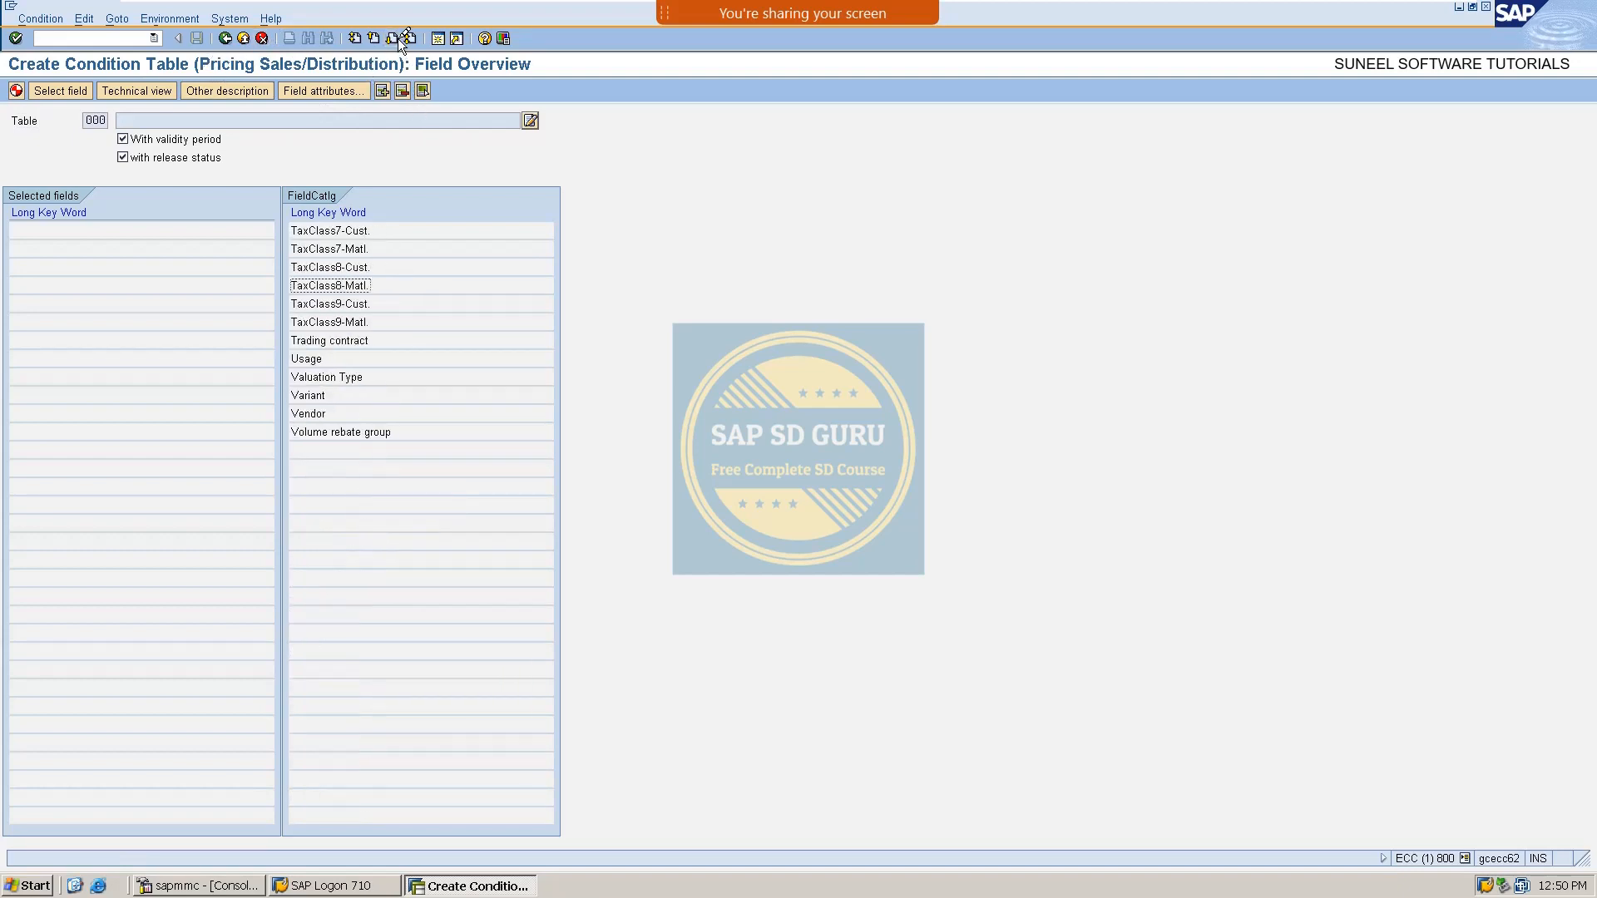
left_click(373, 40)
left_click(374, 40)
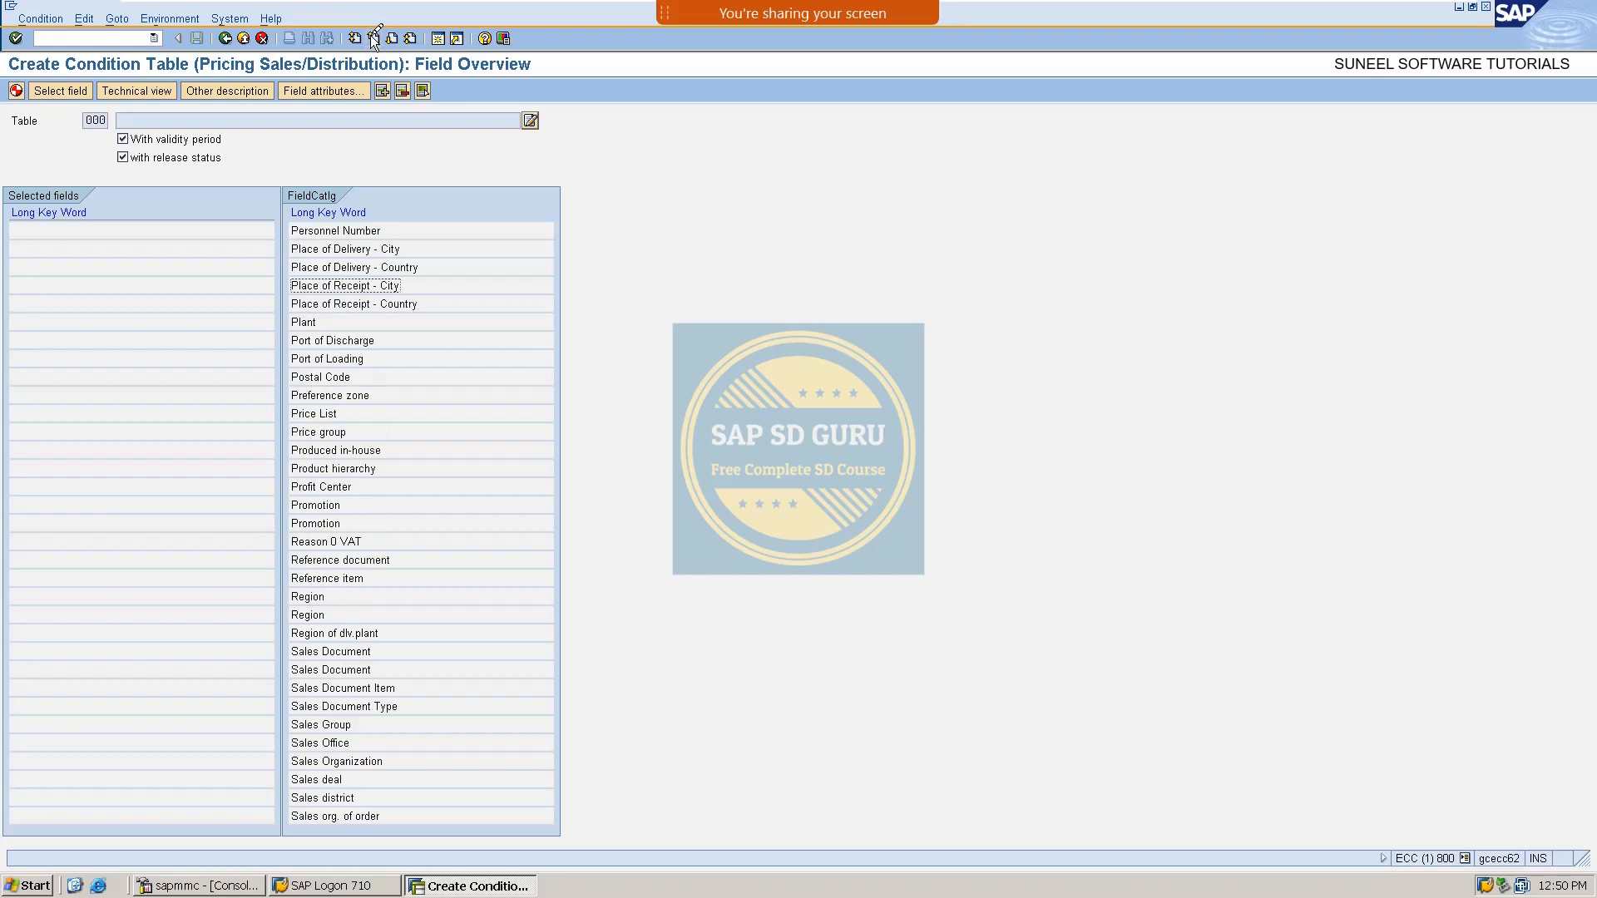
Add Sales Organization and Material from the field catalog as the key fields of the new condition table.
left_click(374, 40)
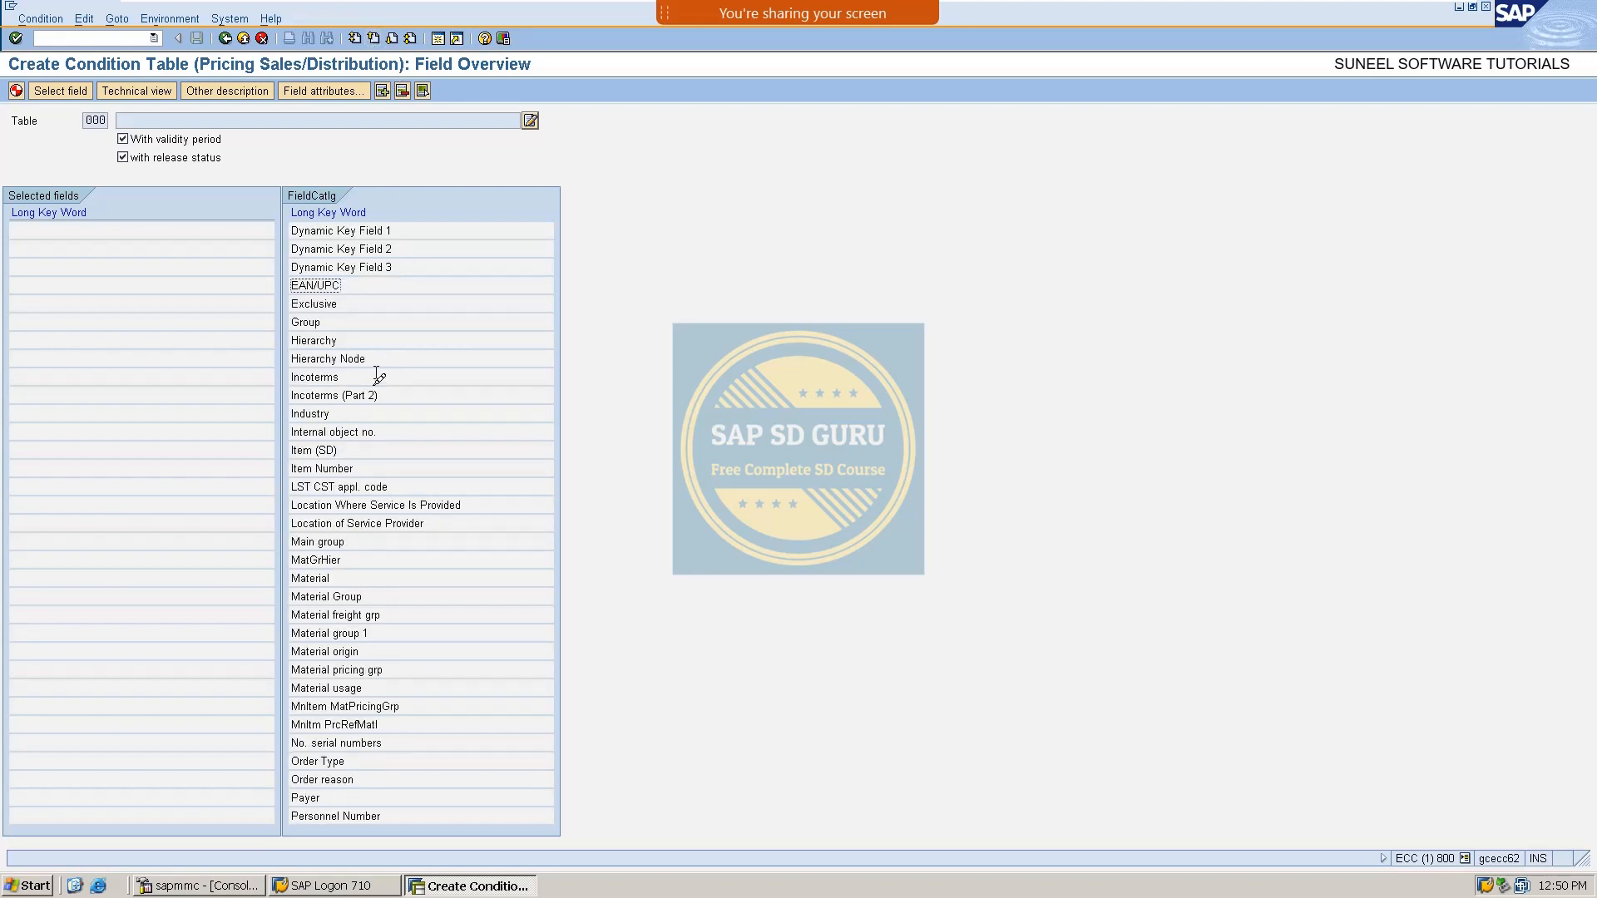
left_click(390, 39)
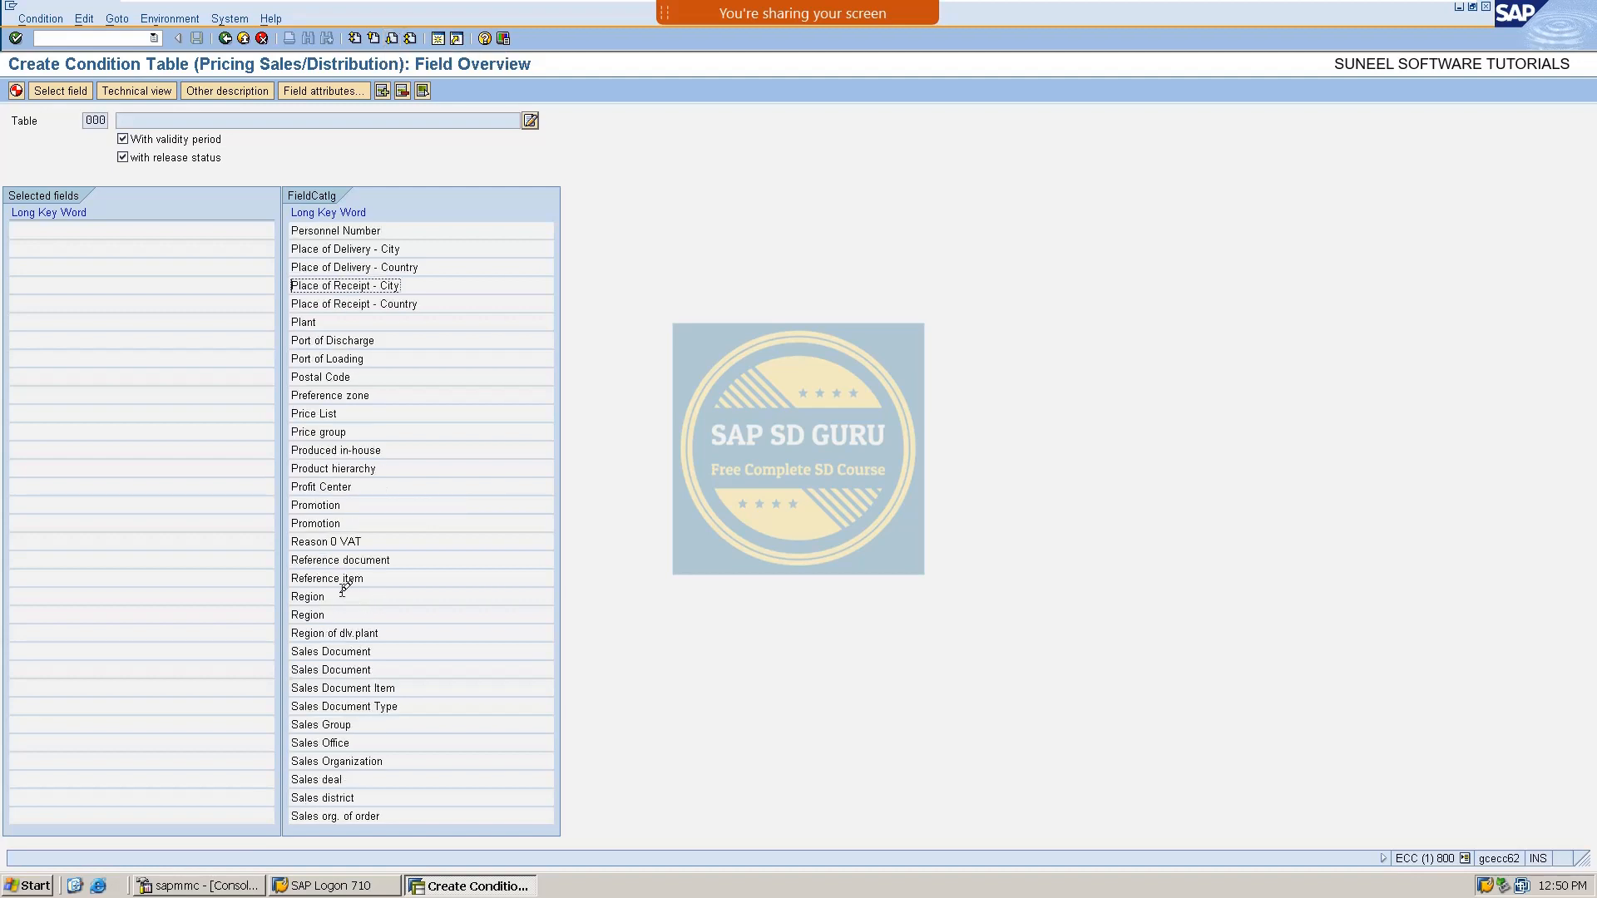
double_click(363, 761)
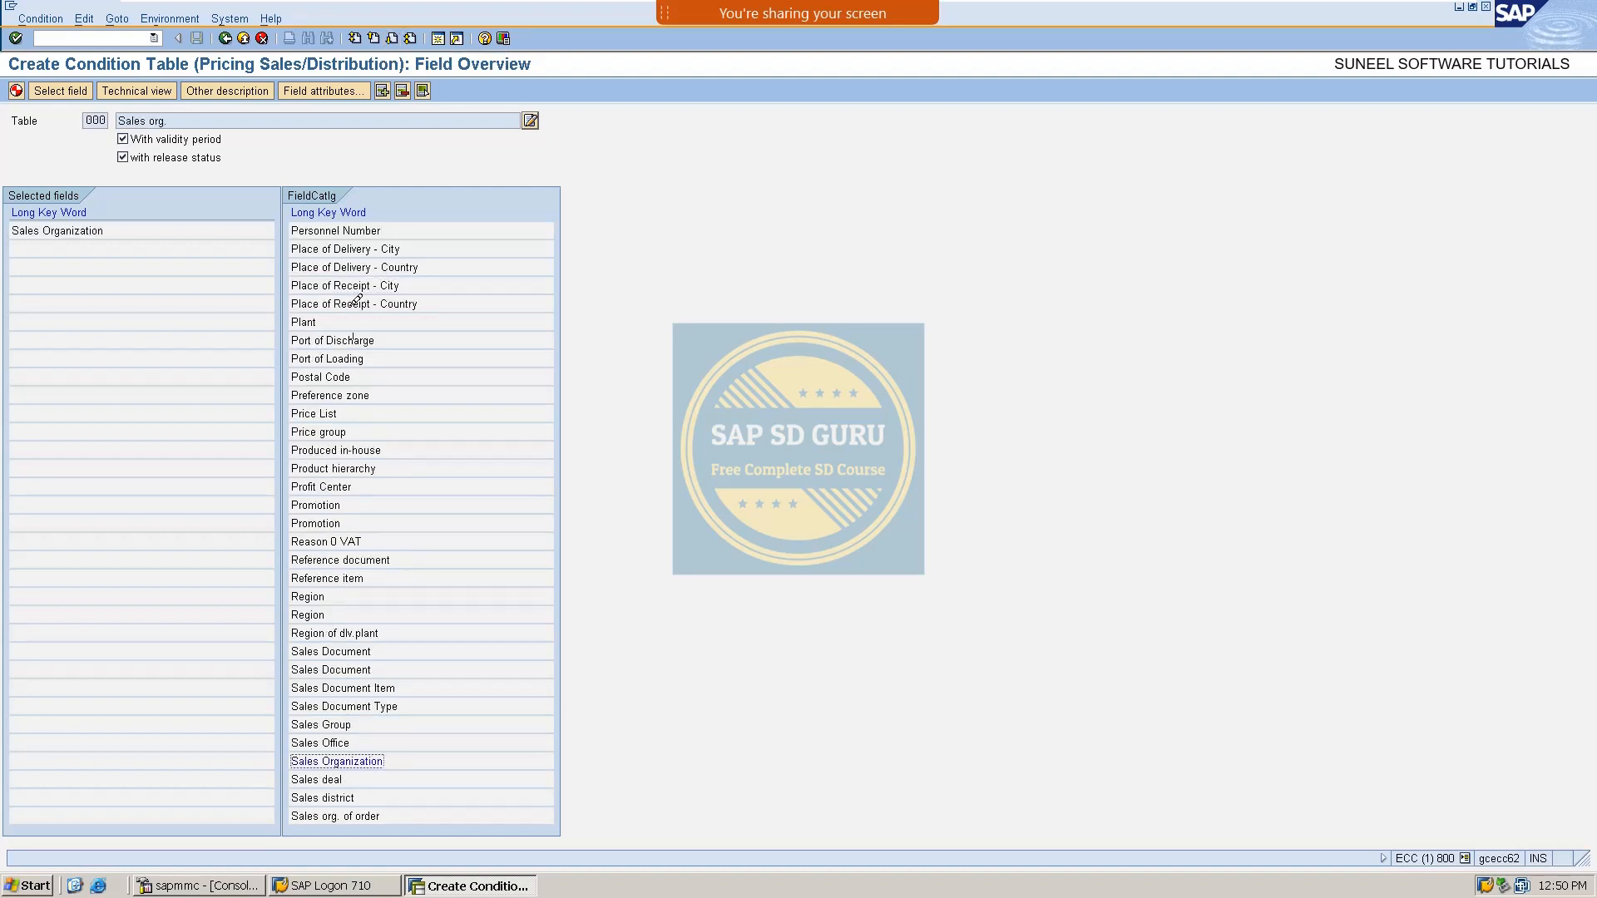
left_click(373, 38)
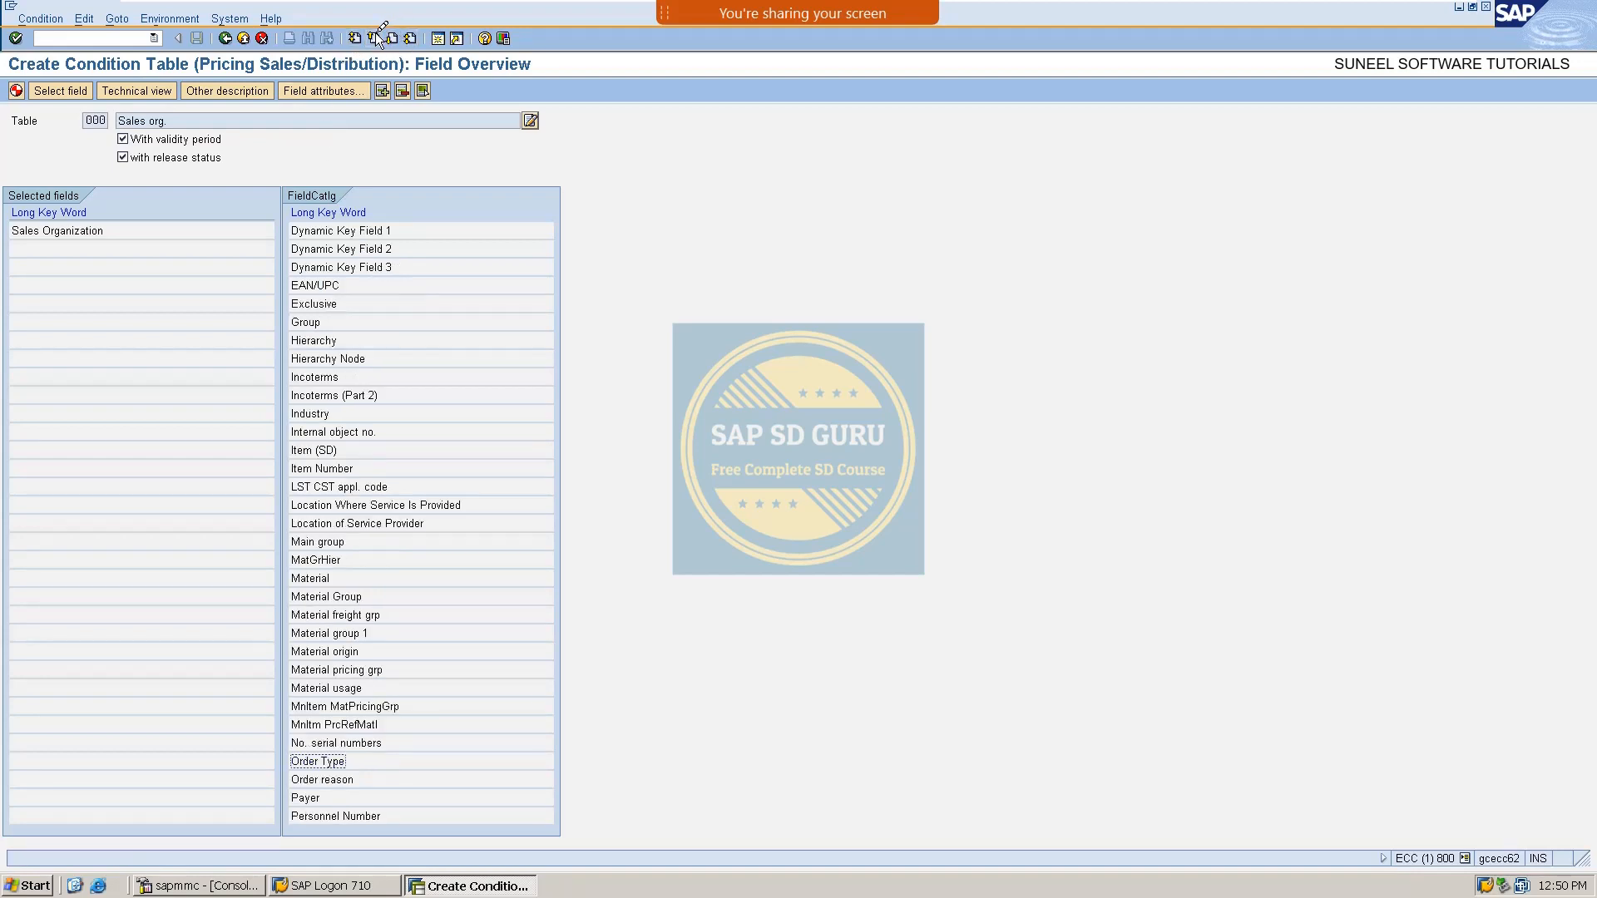
double_click(333, 578)
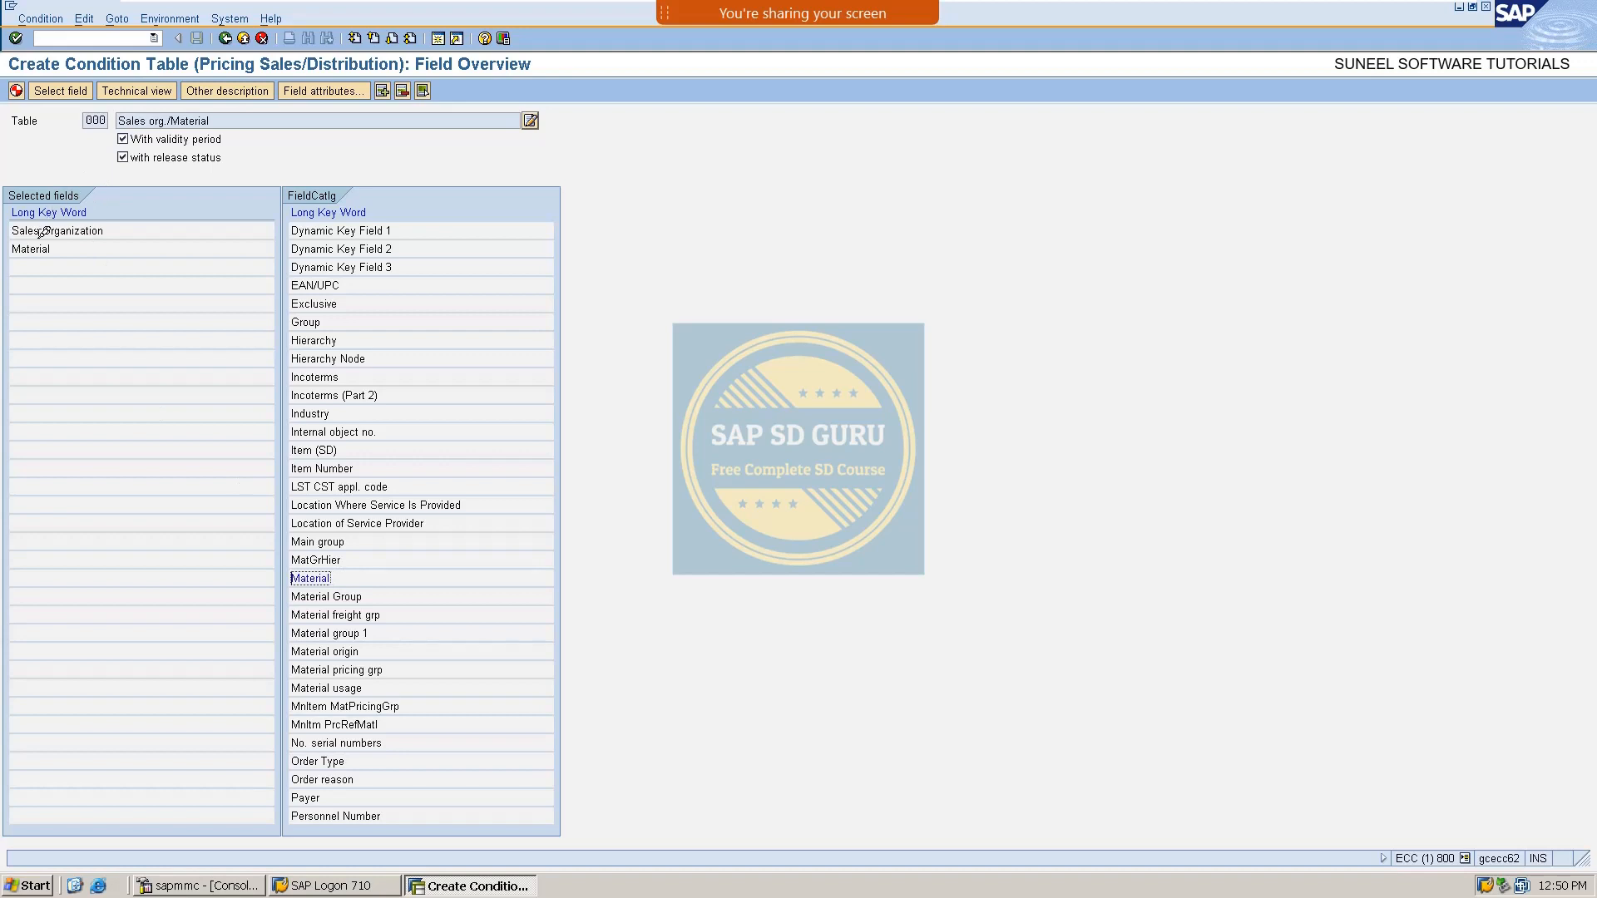
left_click_drag(105, 233, 2, 233)
left_click_drag(121, 249, 1, 250)
Generate the condition table, assigning package ZSD0 and workbench request ECCK900004.
left_click(16, 89)
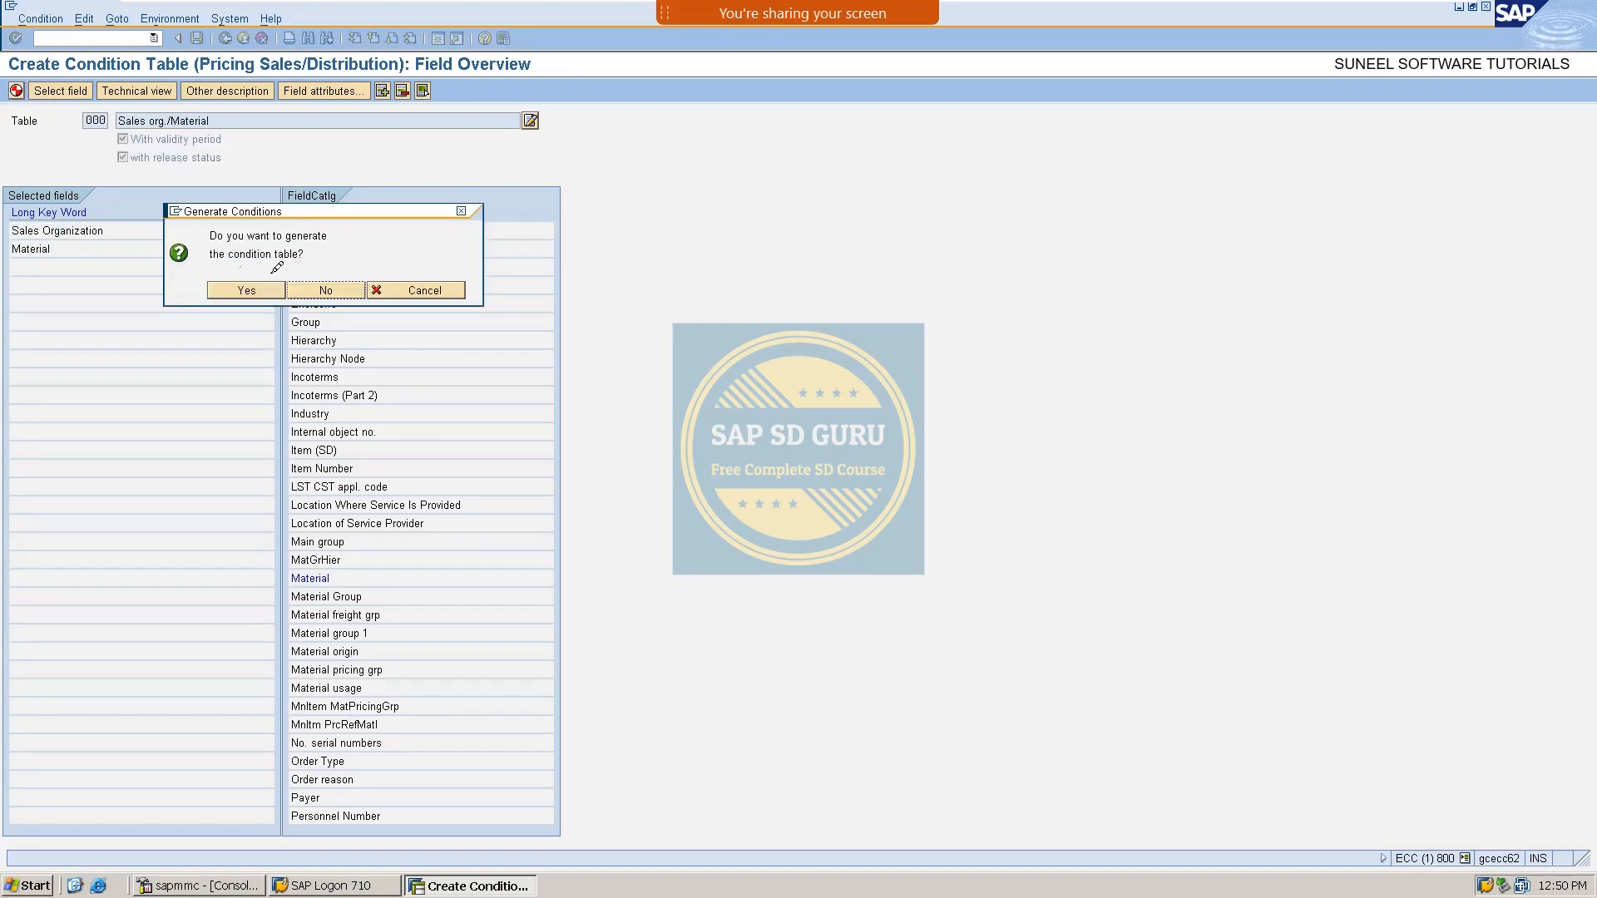
left_click(241, 290)
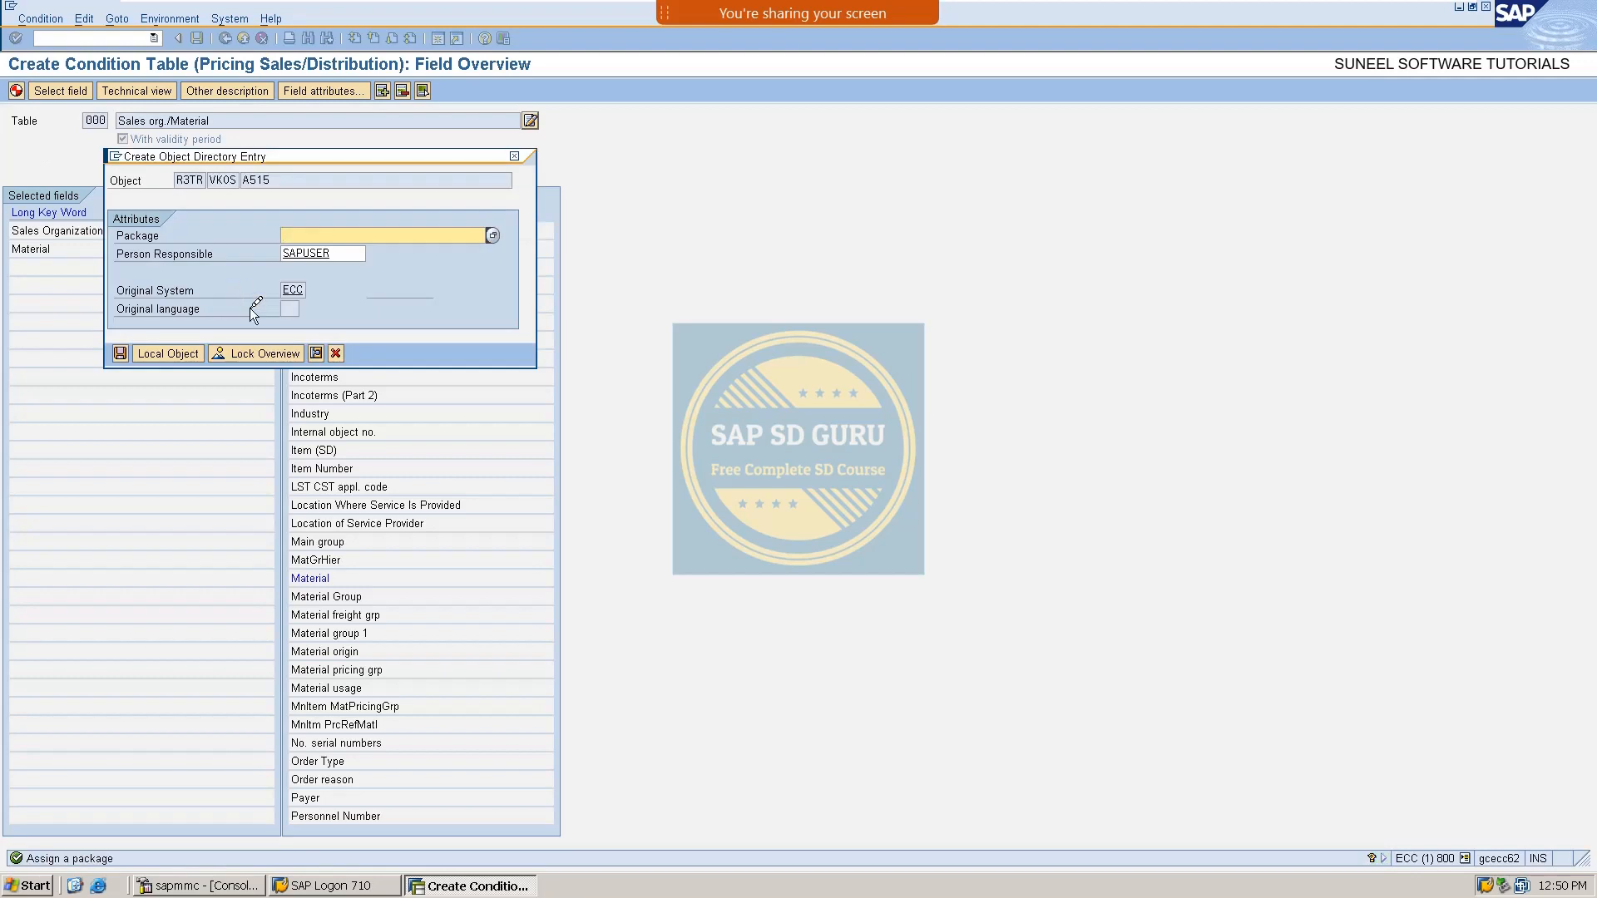
type("ZSD0")
key("Return")
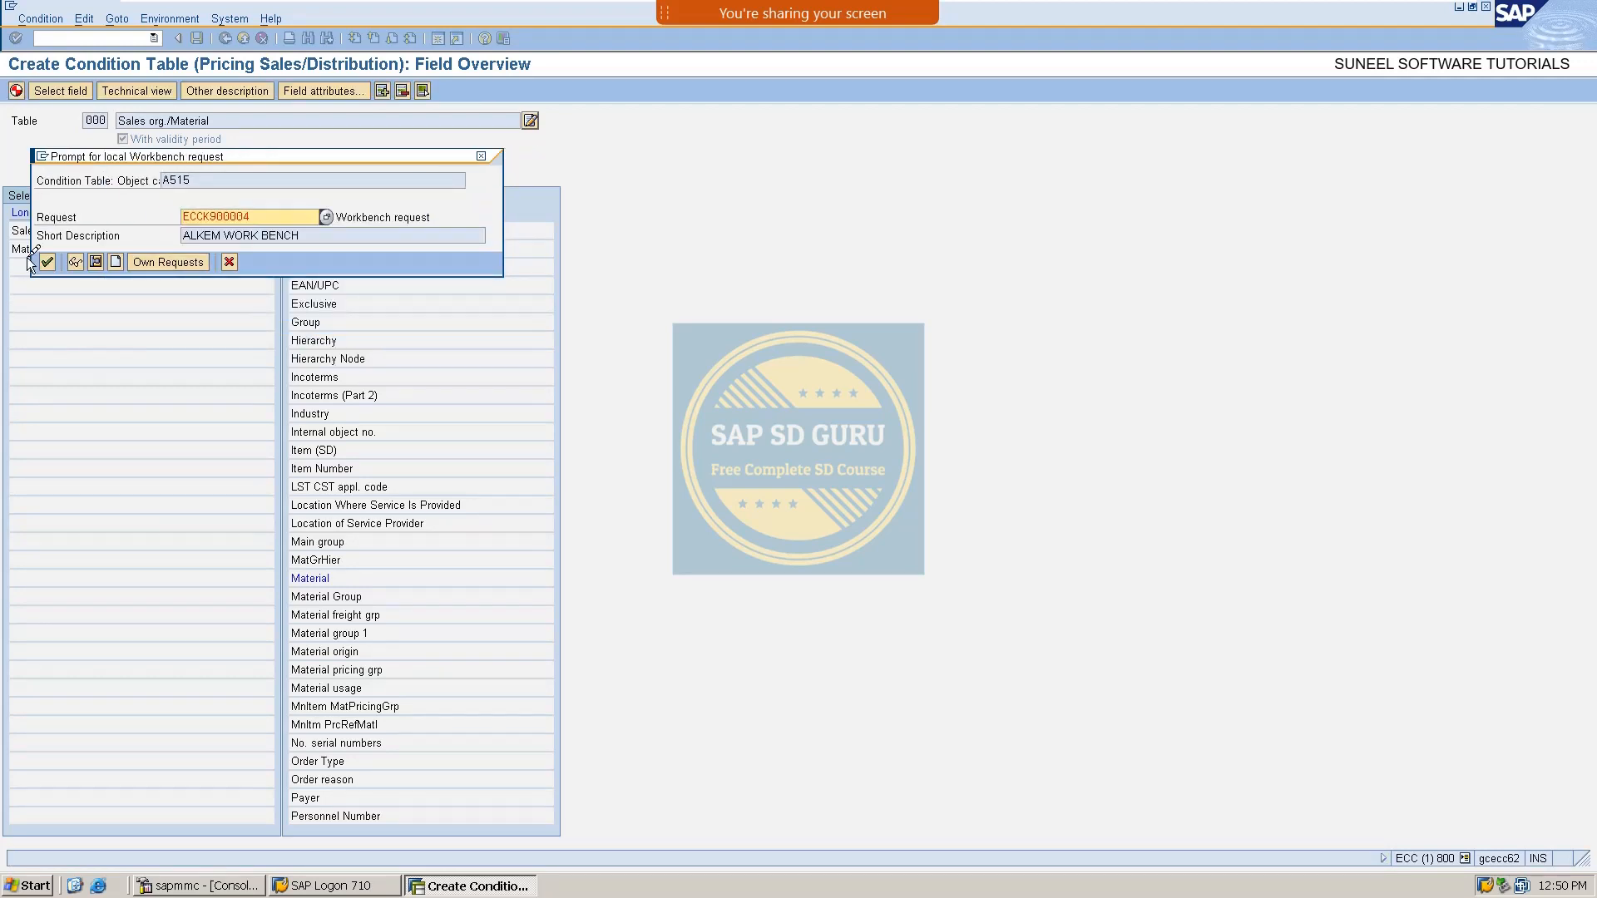
left_click(47, 264)
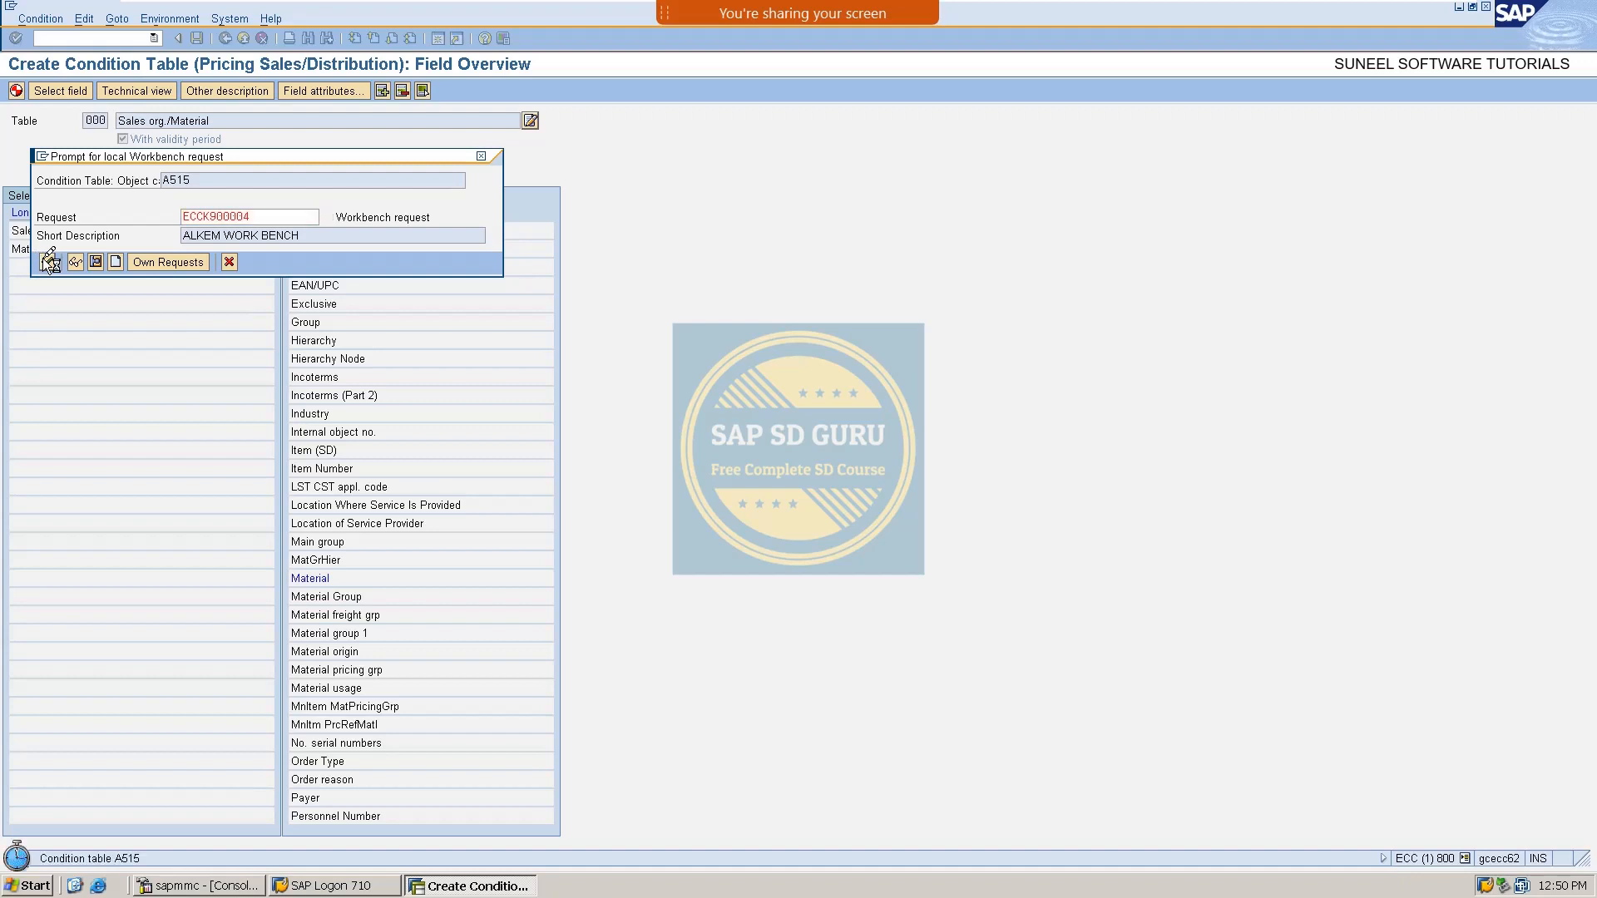
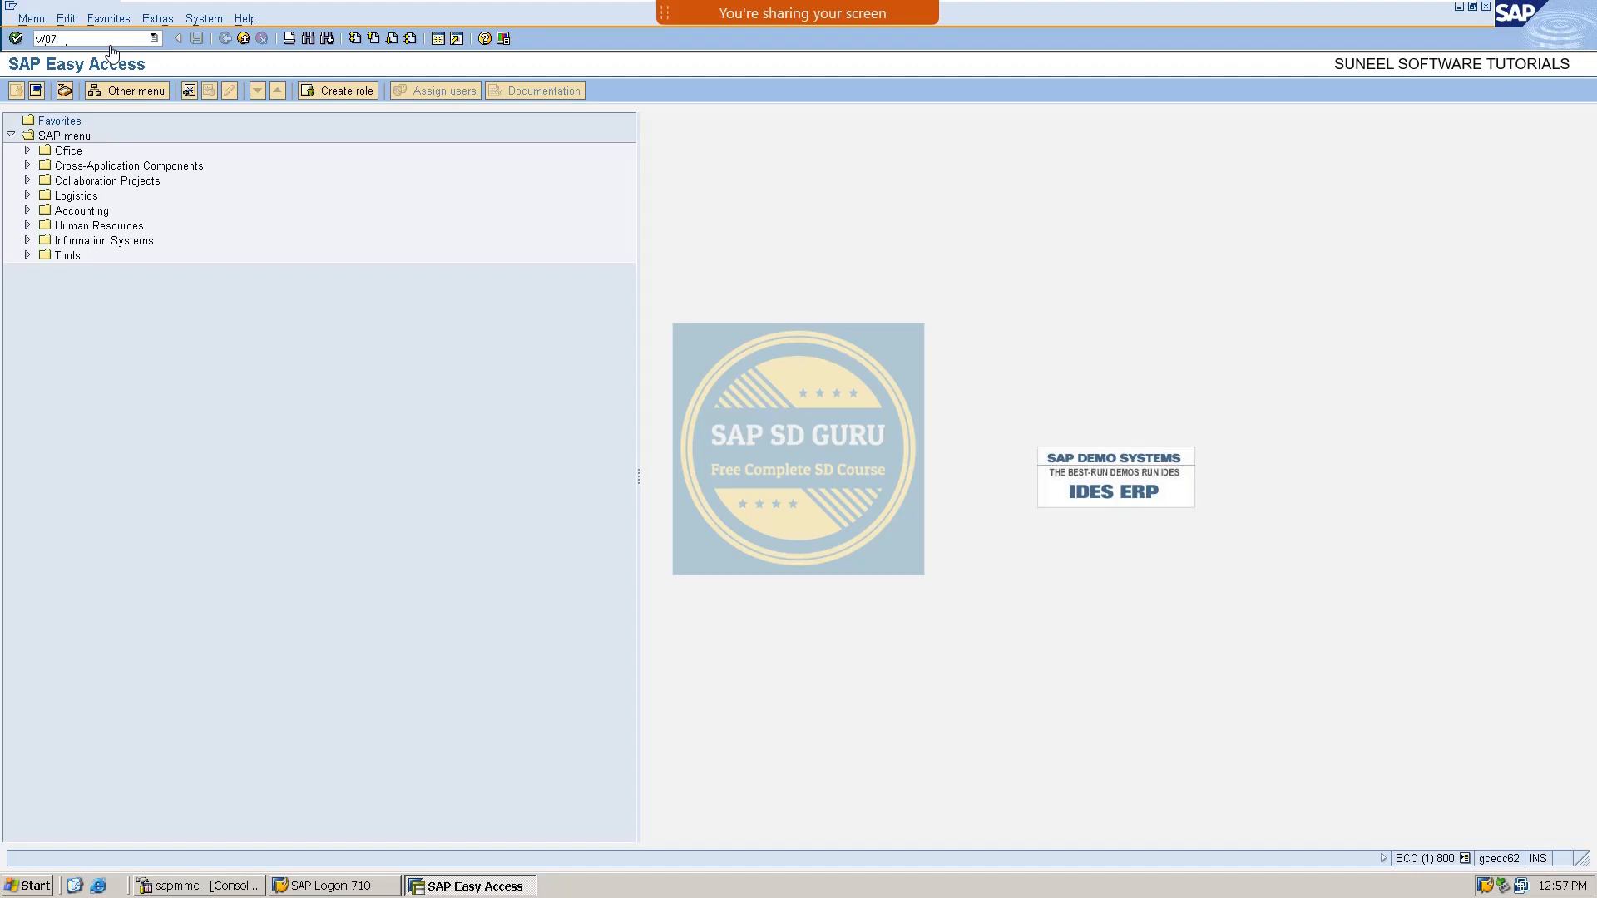
Open access sequence maintenance with transaction V/07 and add access sequence R050 with the description "50 % Discount".
key("Return")
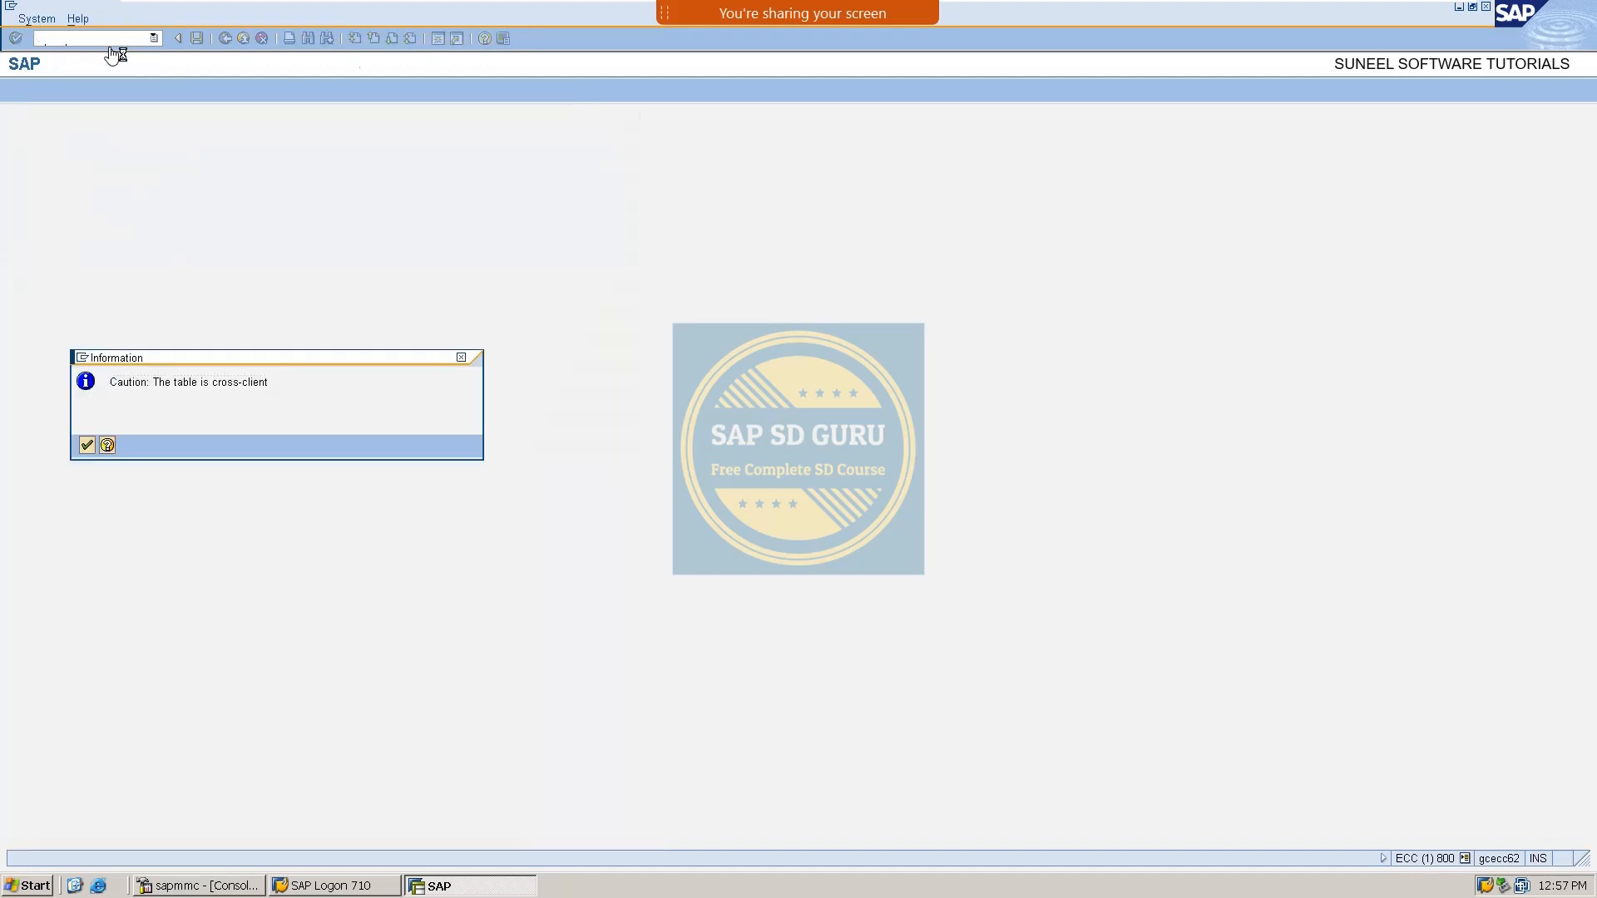
key("Return")
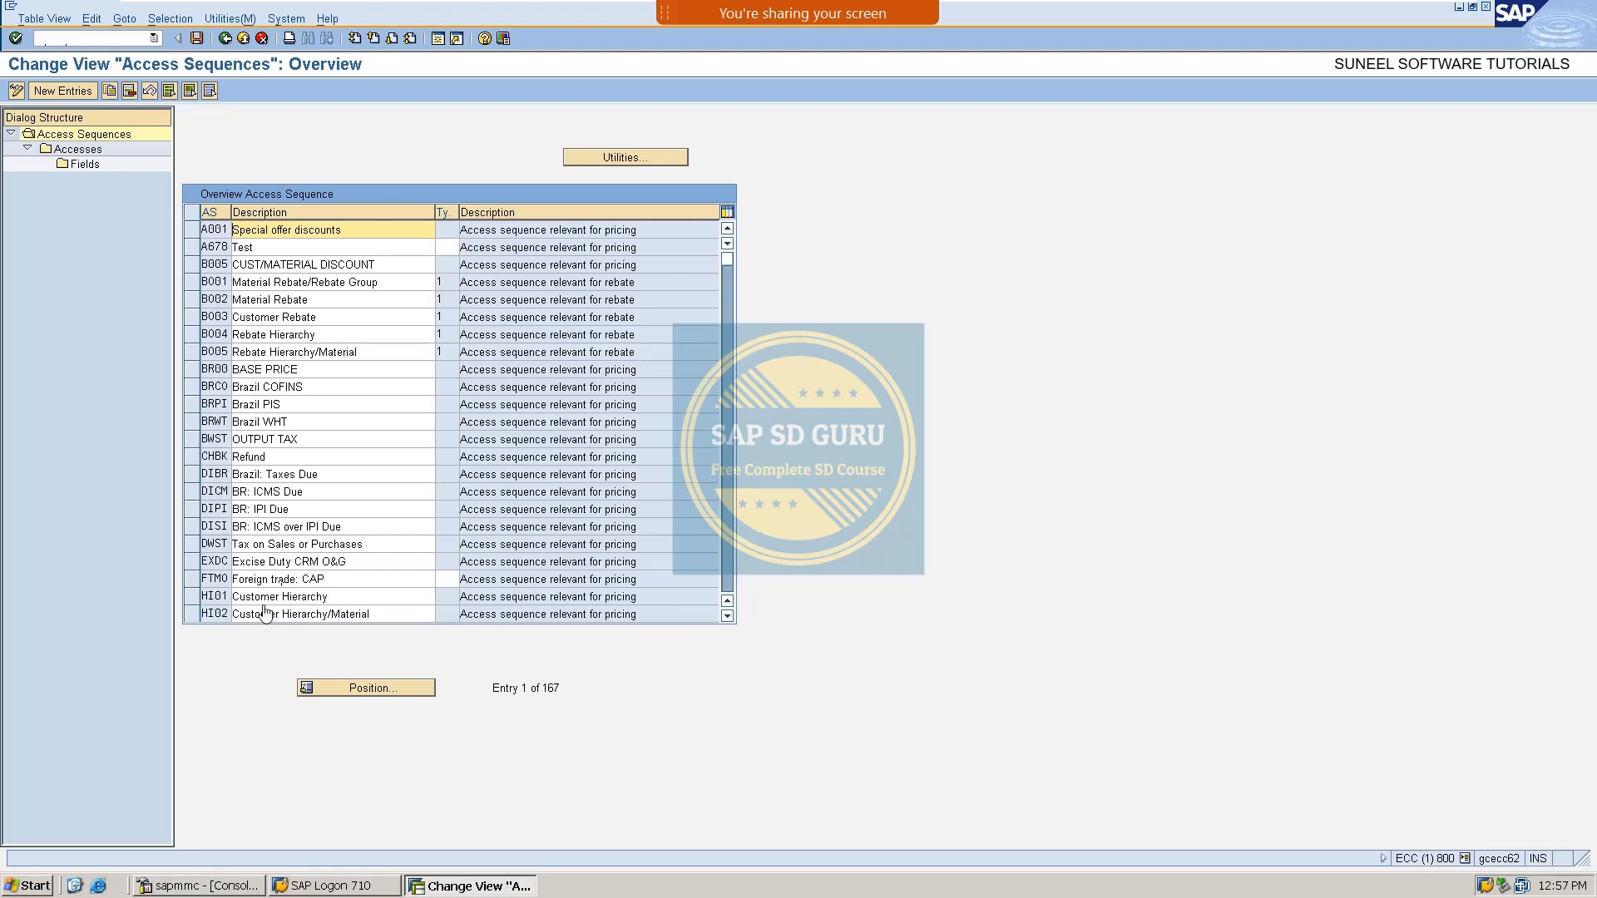
left_click(76, 96)
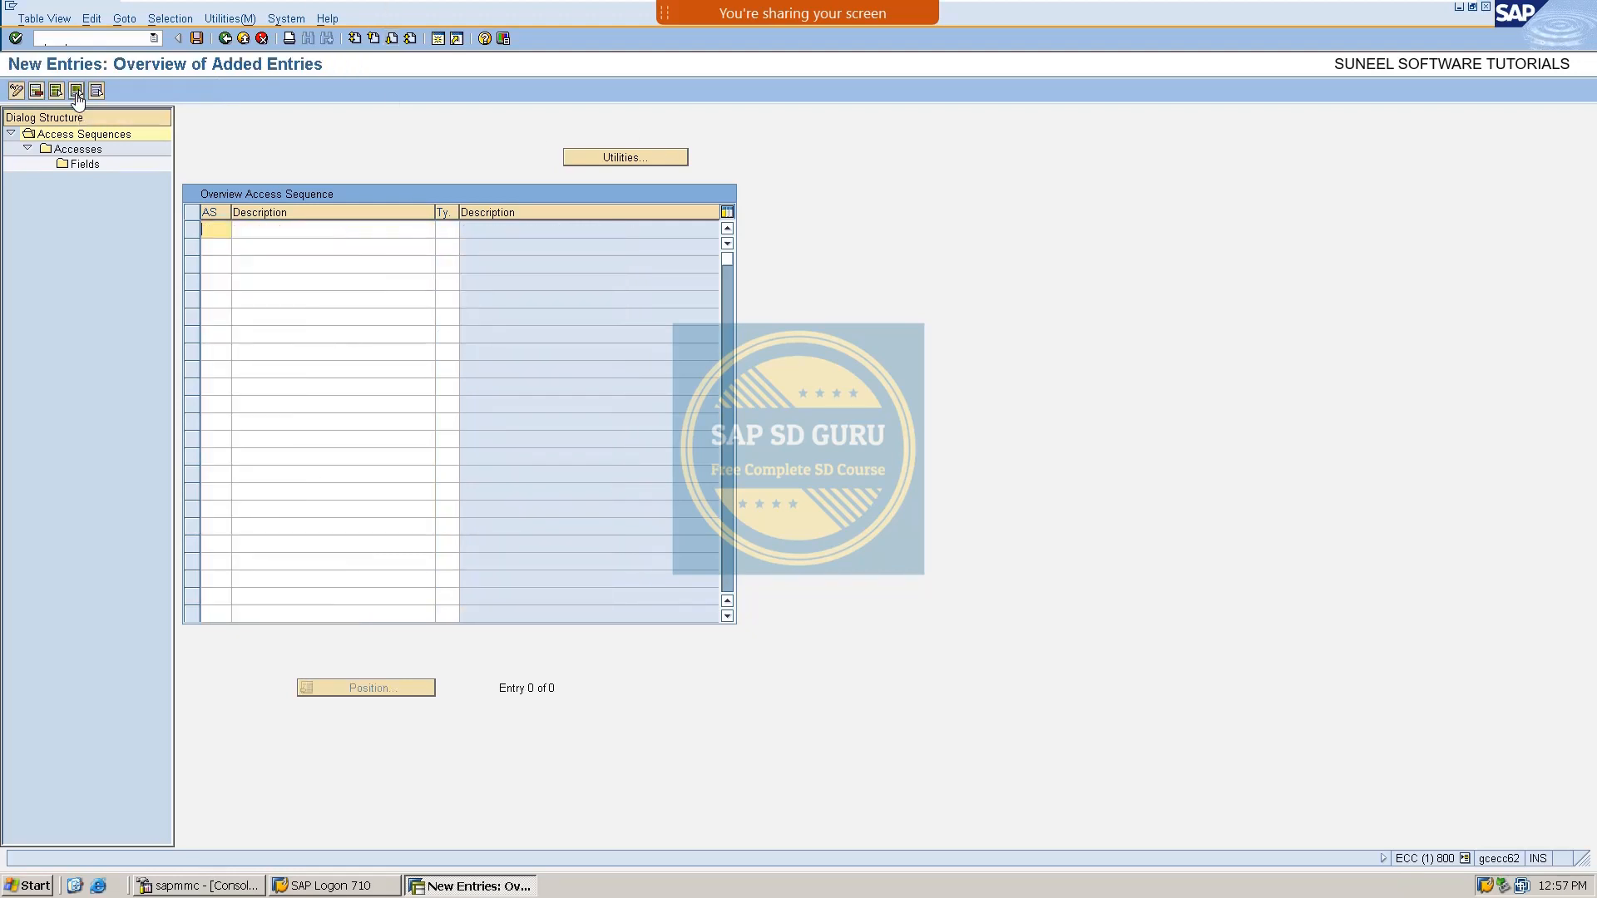
type("R)")
type("50")
key("Tab")
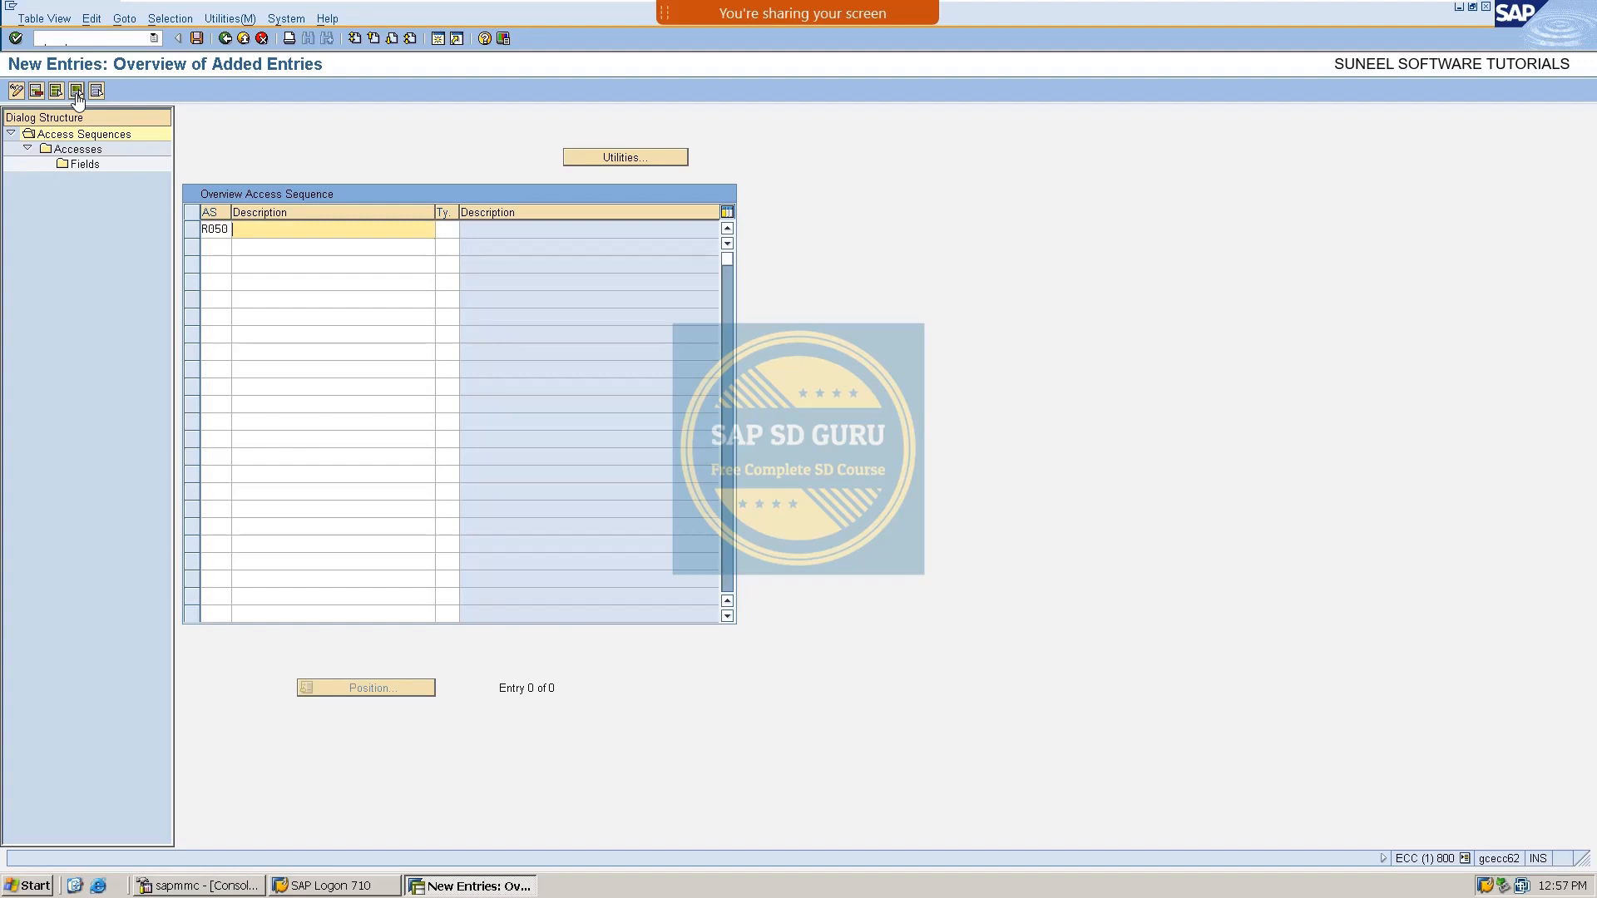
type("50 ")
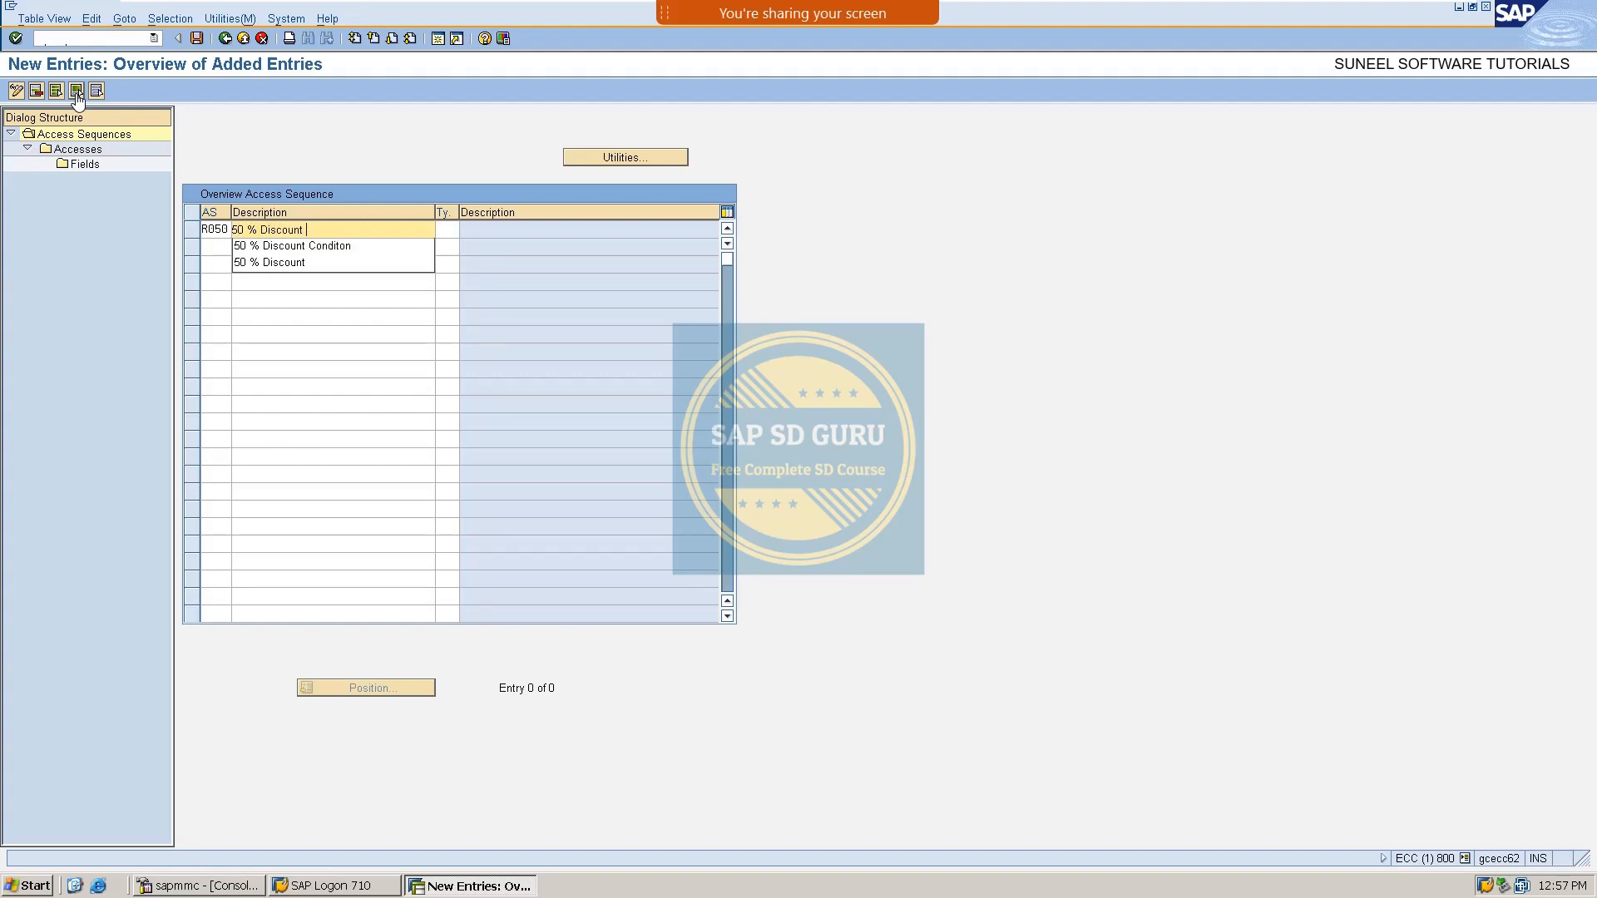
type("% Discount")
key("Return")
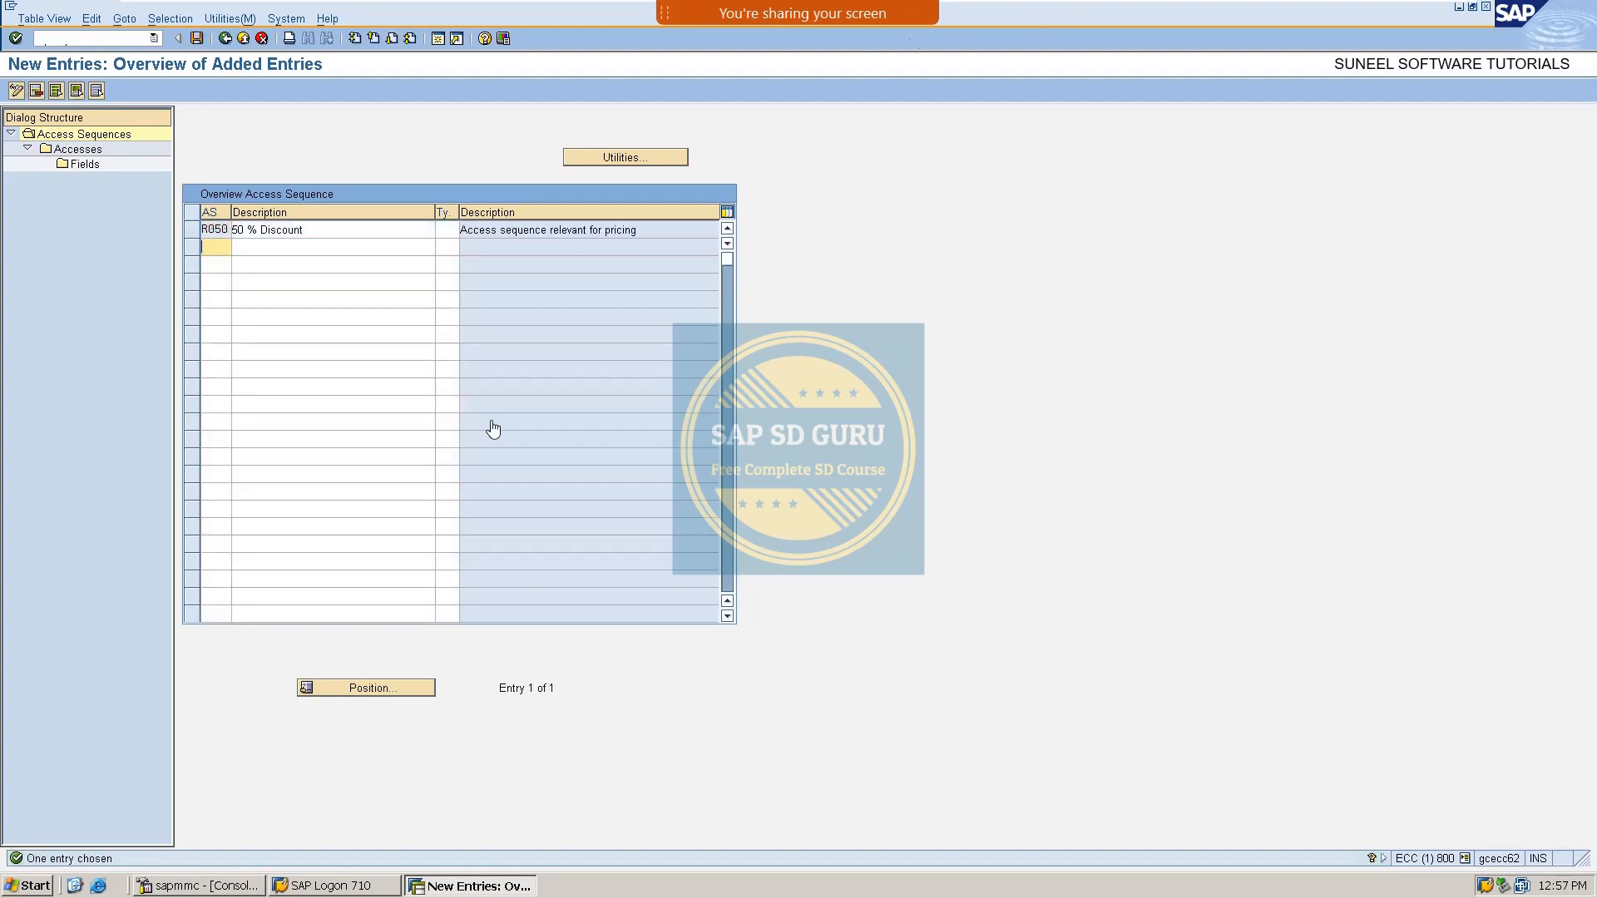
Add access number 10 with condition table 515 to access sequence R050.
left_click(191, 230)
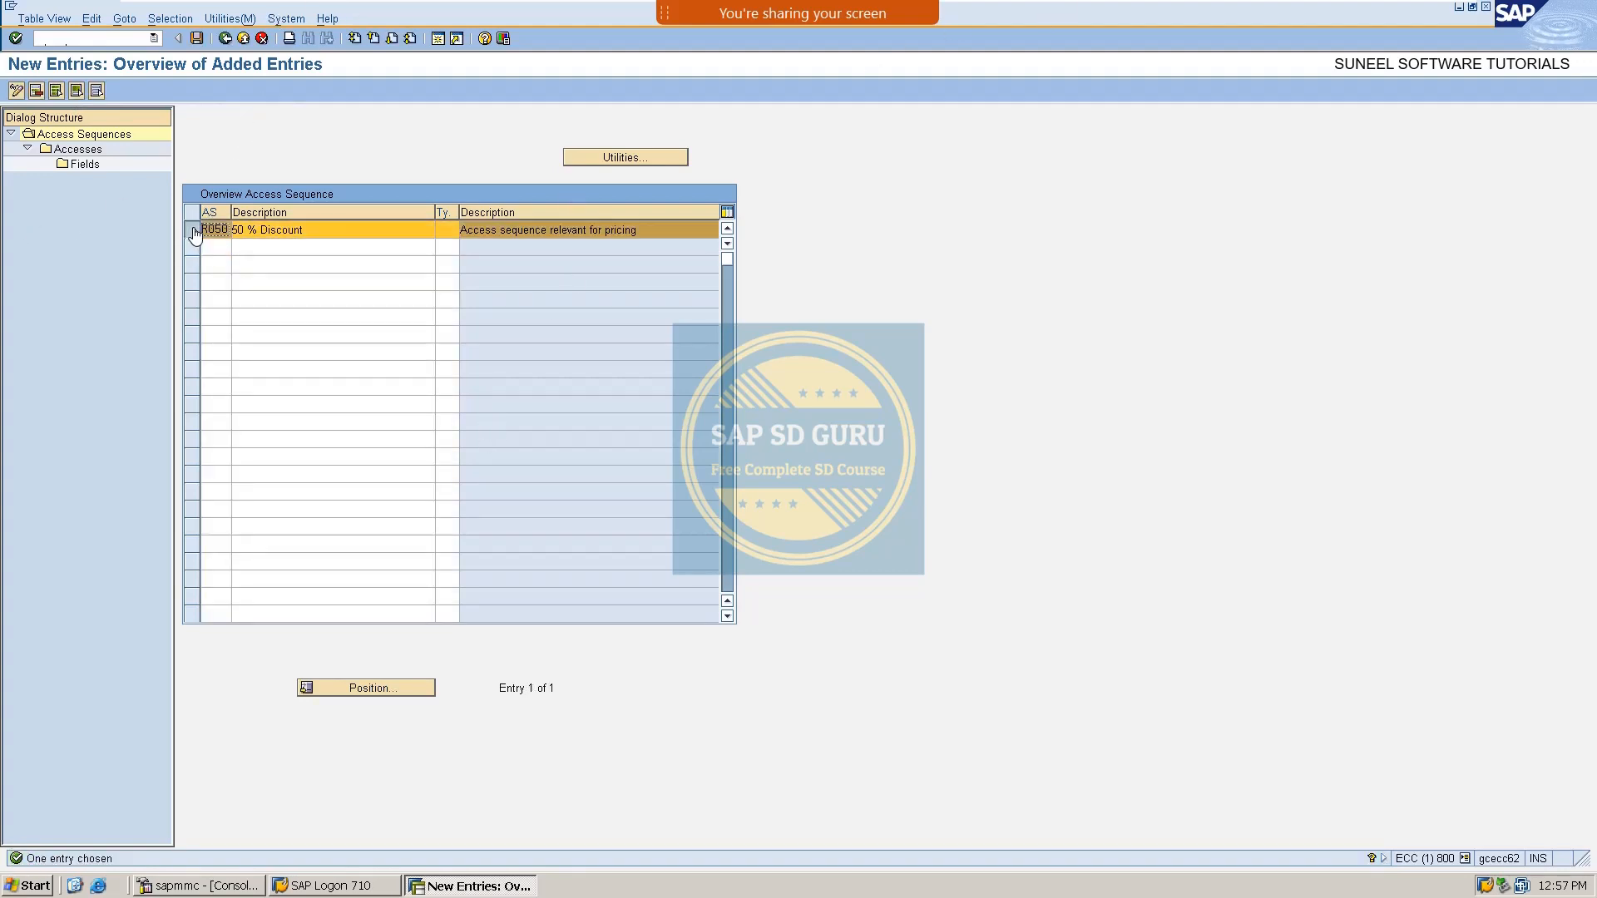
double_click(94, 154)
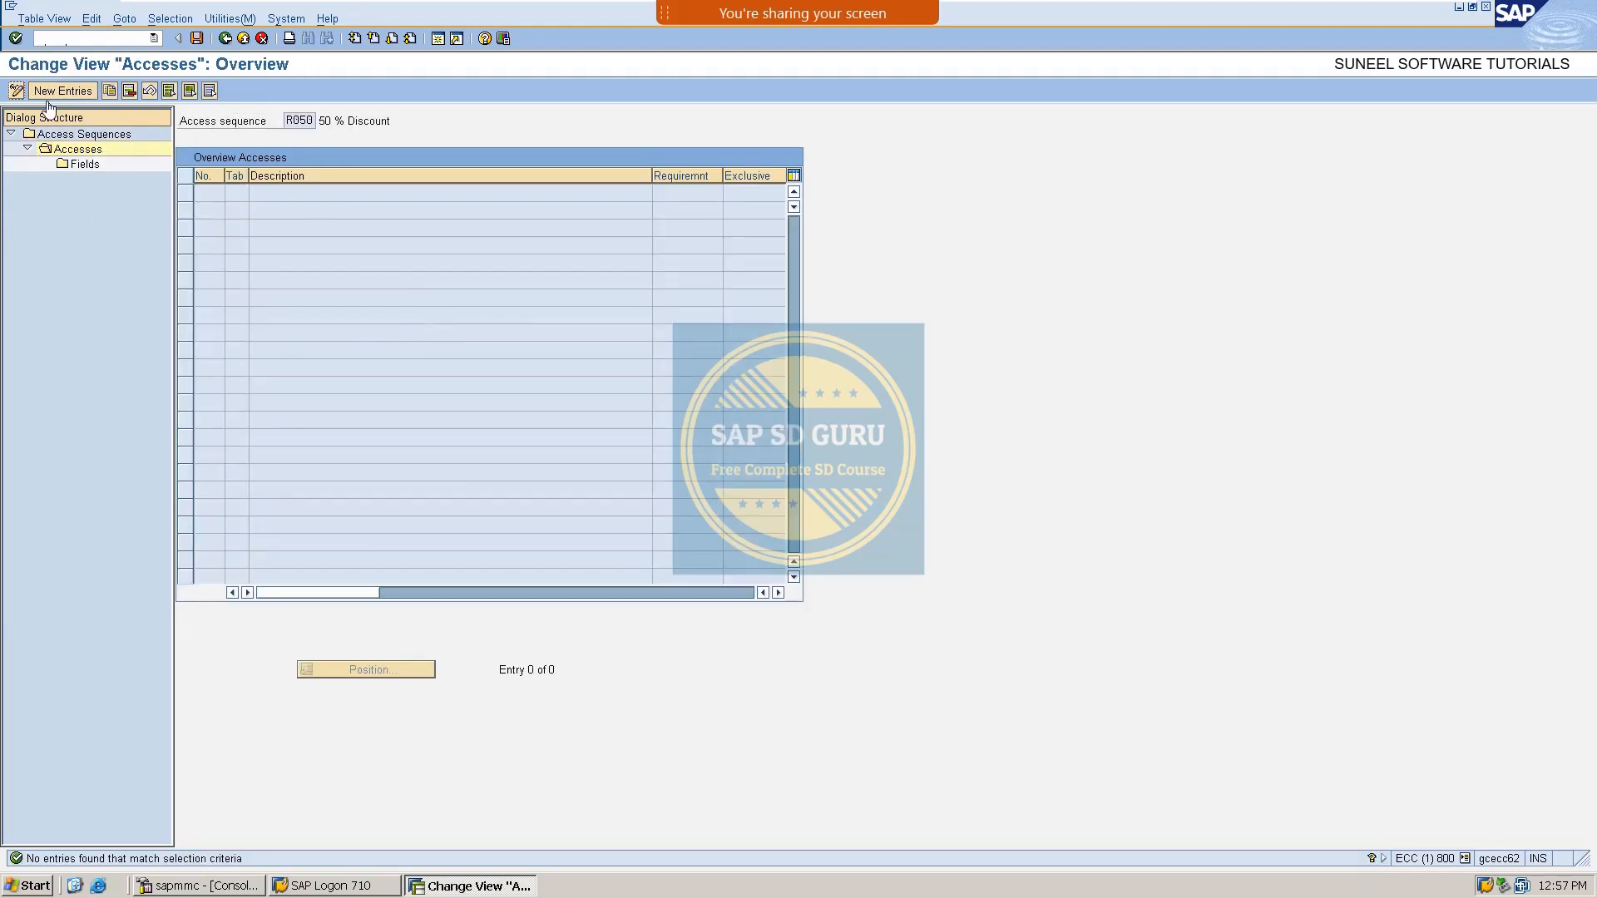
left_click(51, 91)
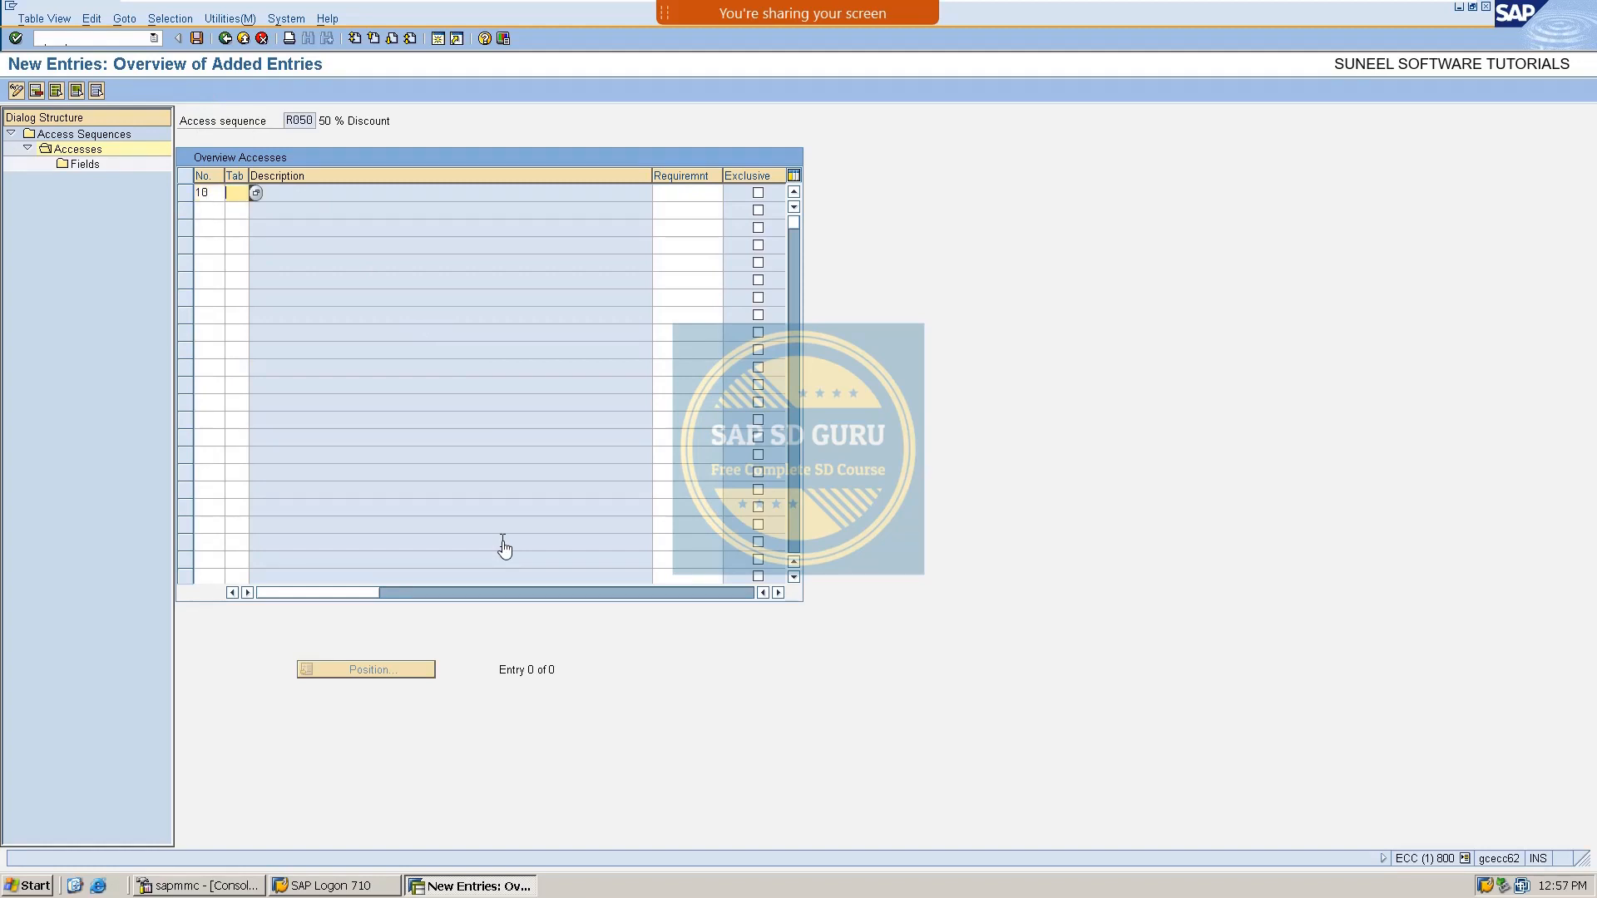
type("515")
key("Return")
key("Return")
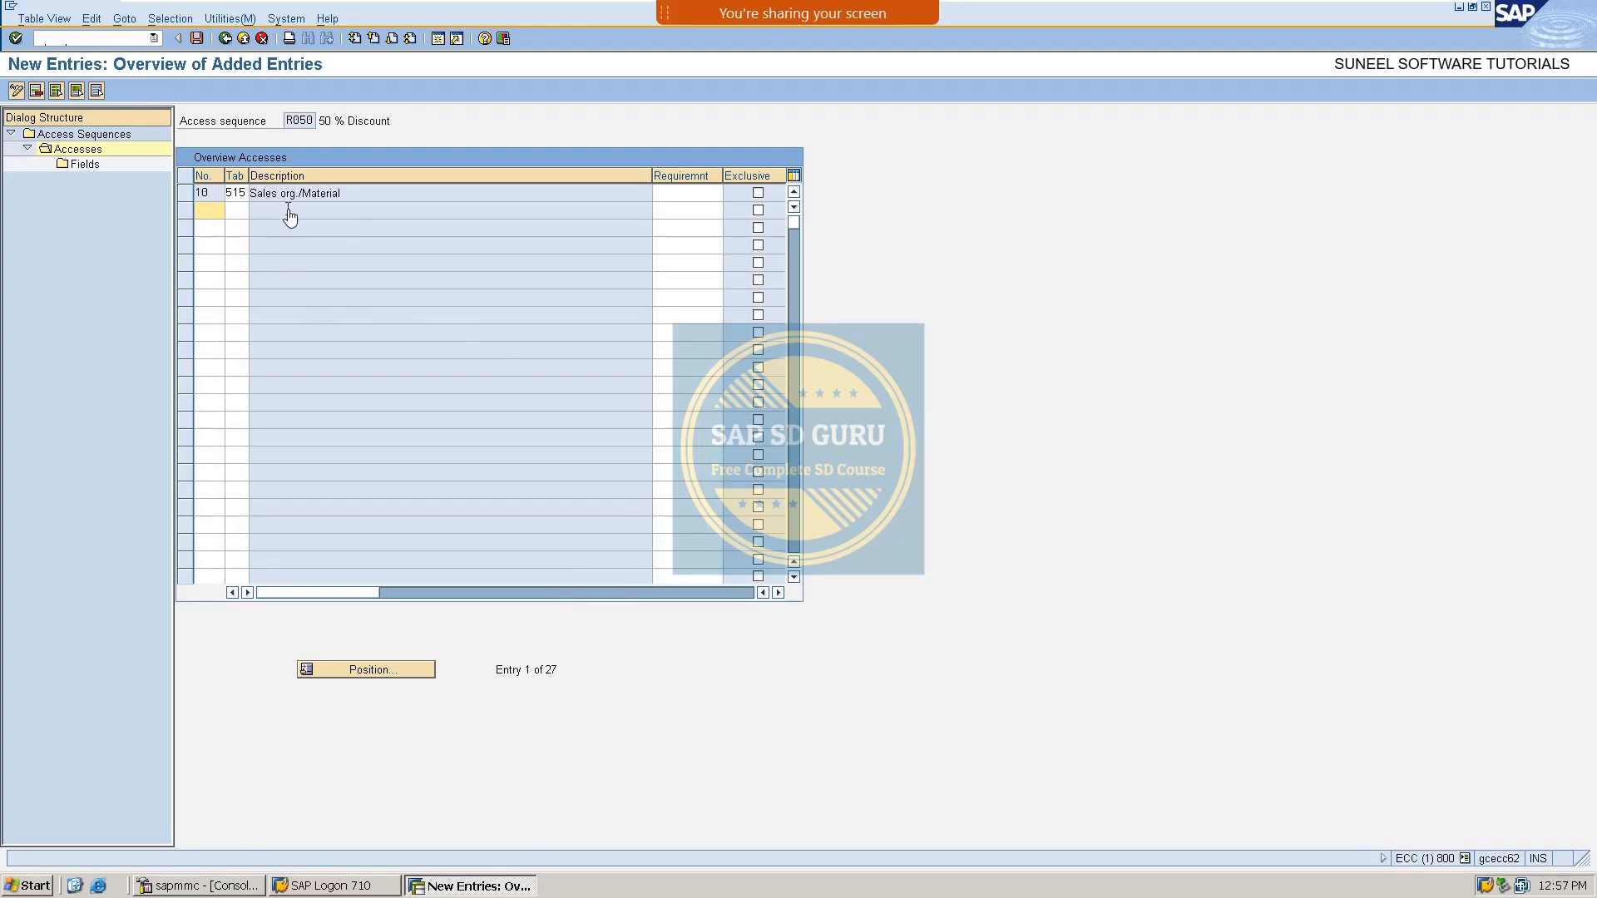
Generate the field assignment for access 10 of R050 and save it under workbench request ECCK900004.
left_click(186, 194)
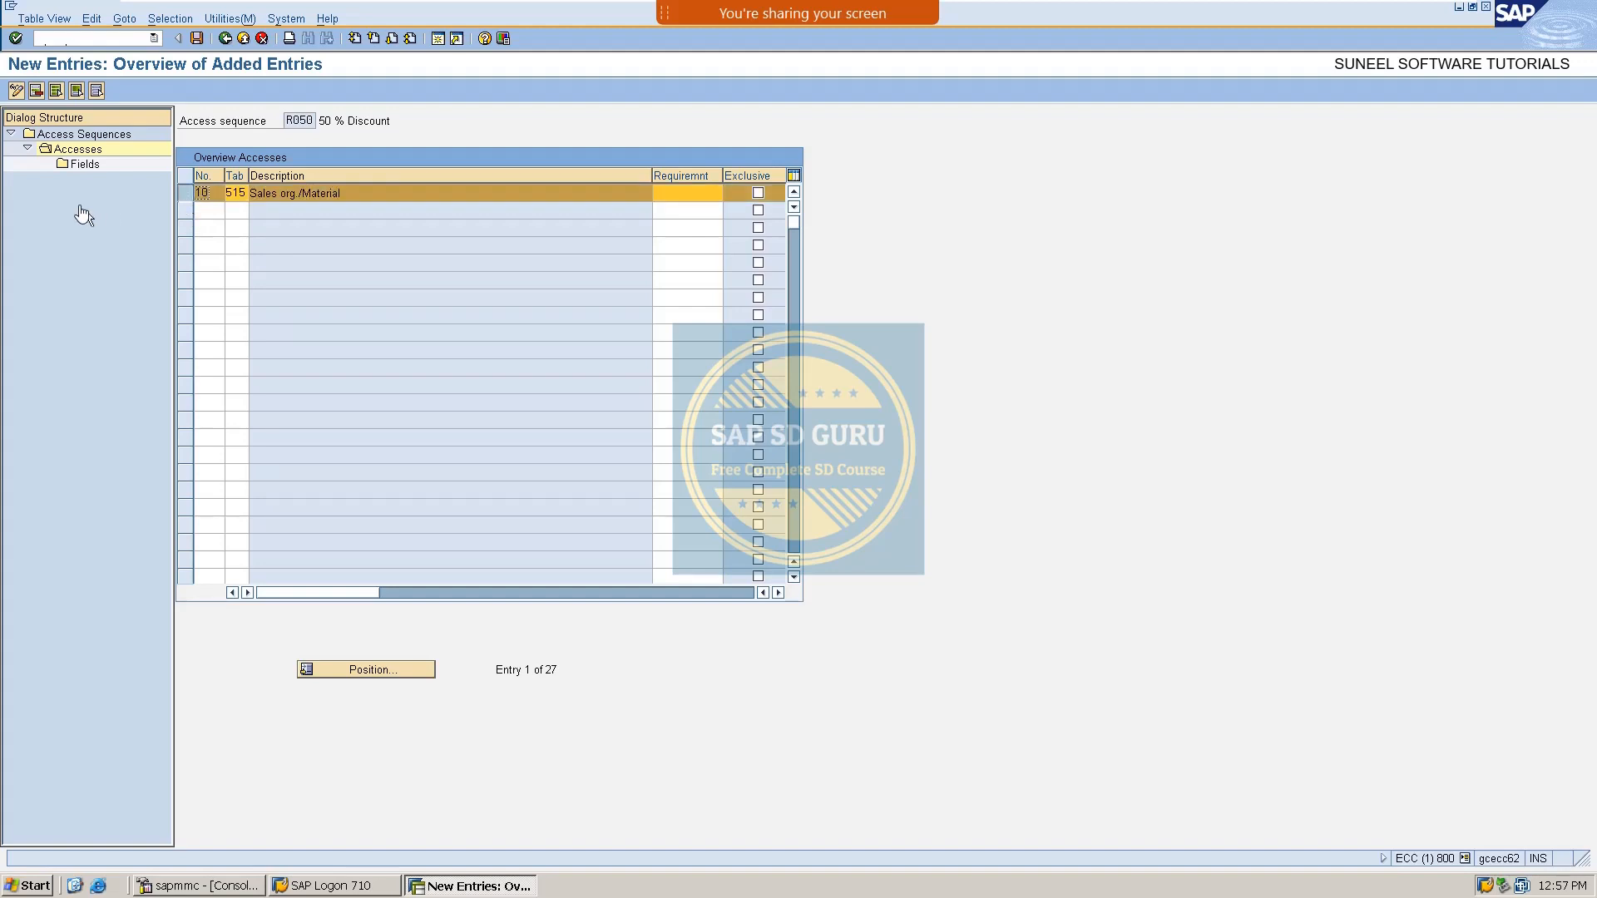
double_click(79, 165)
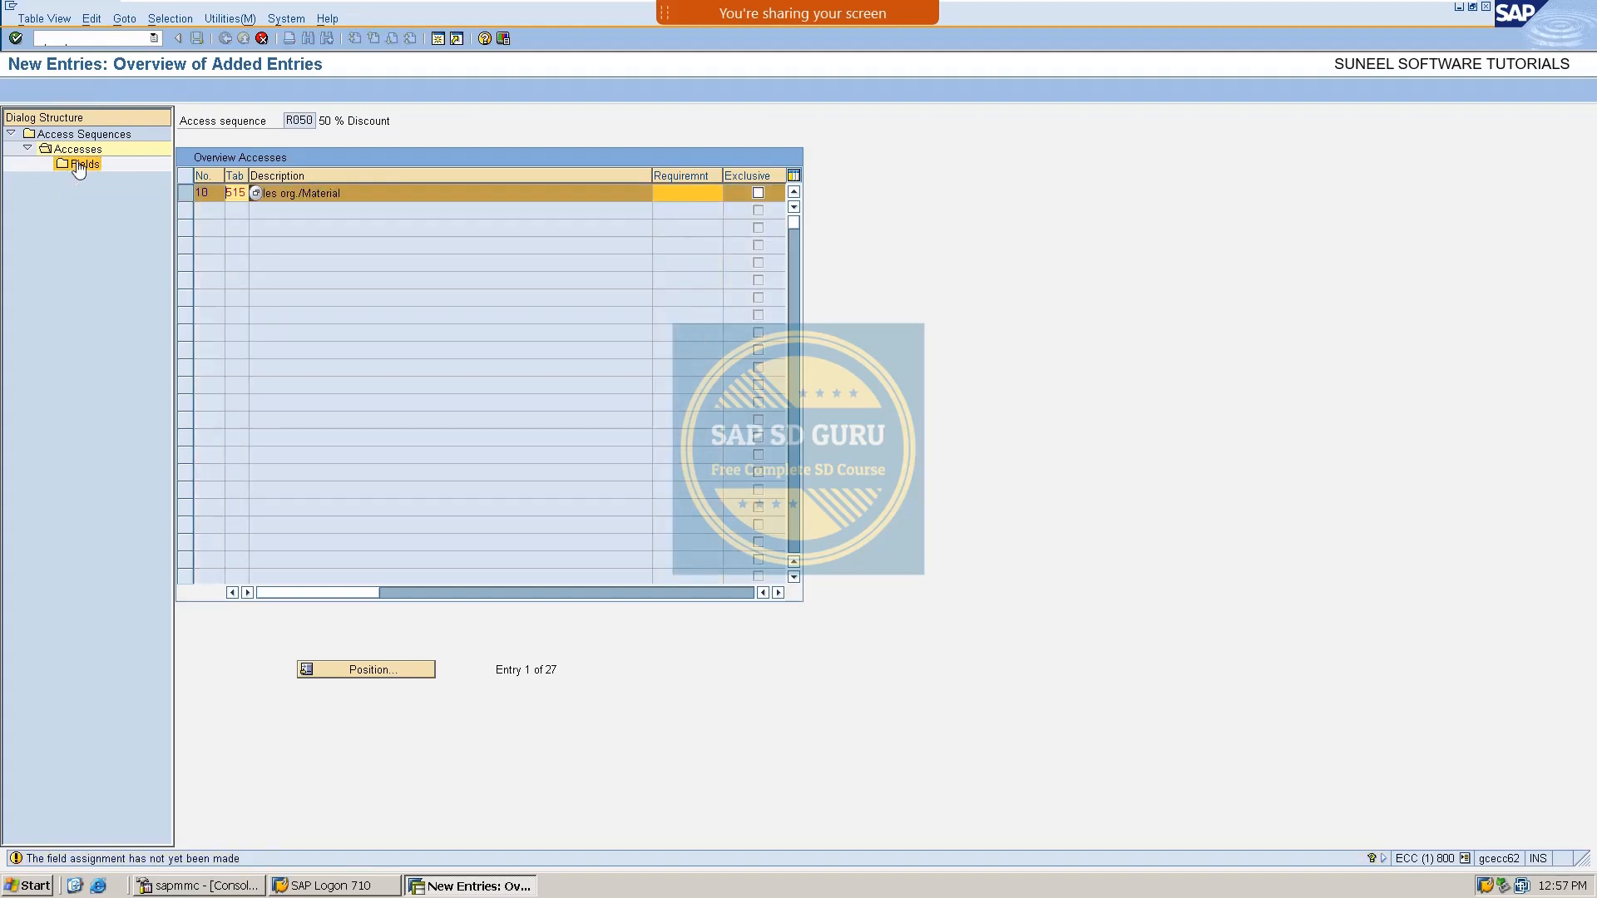
double_click(79, 165)
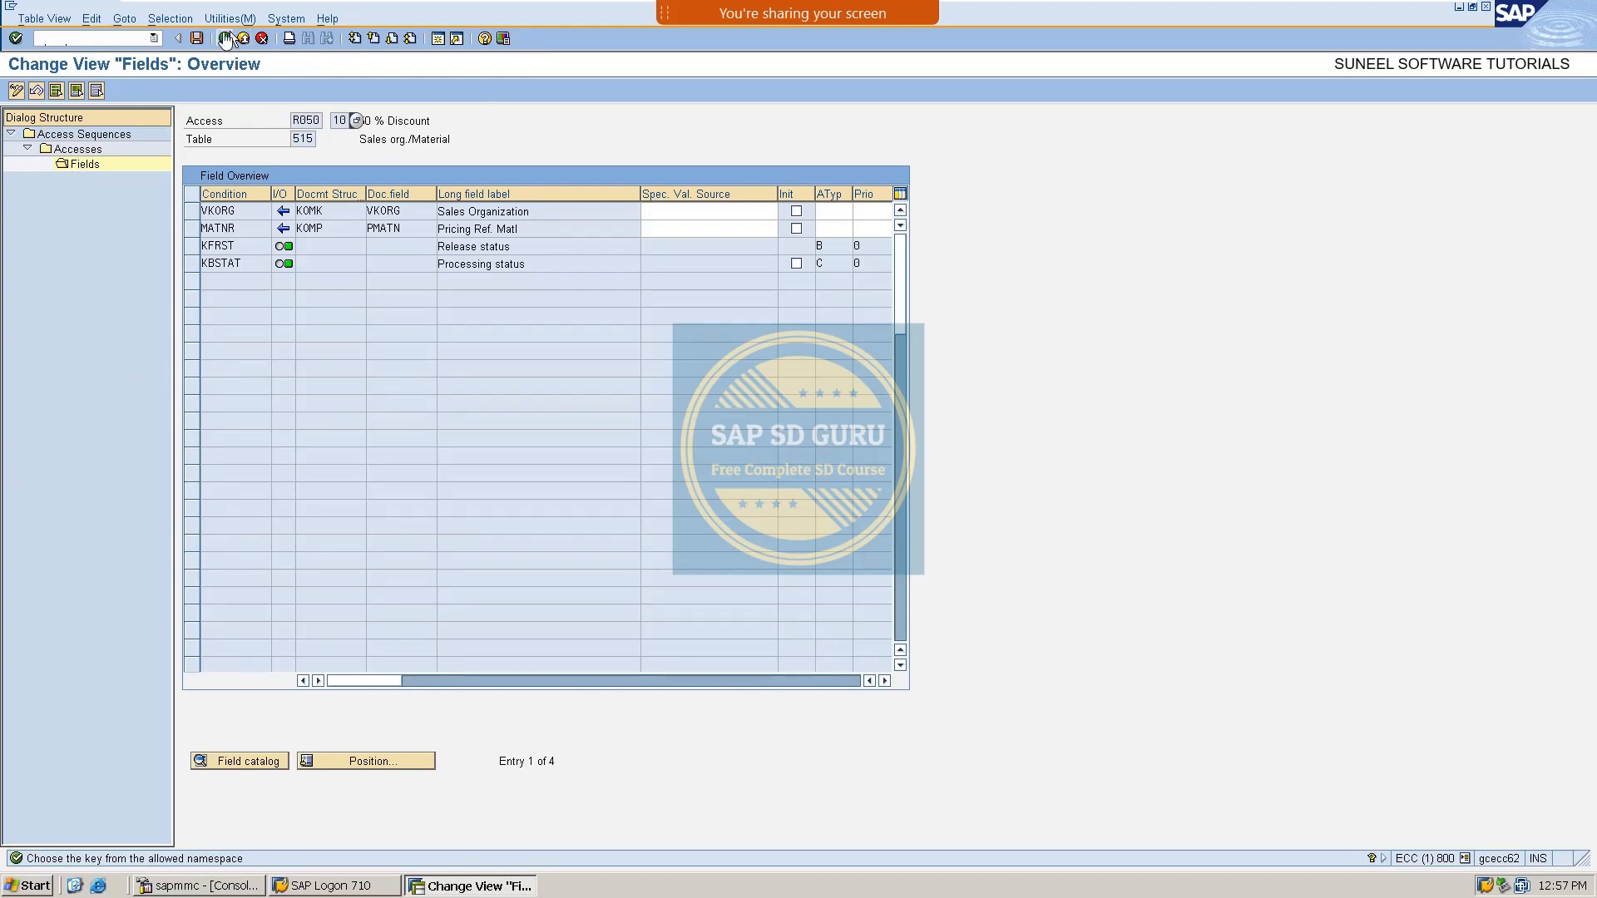
left_click(197, 38)
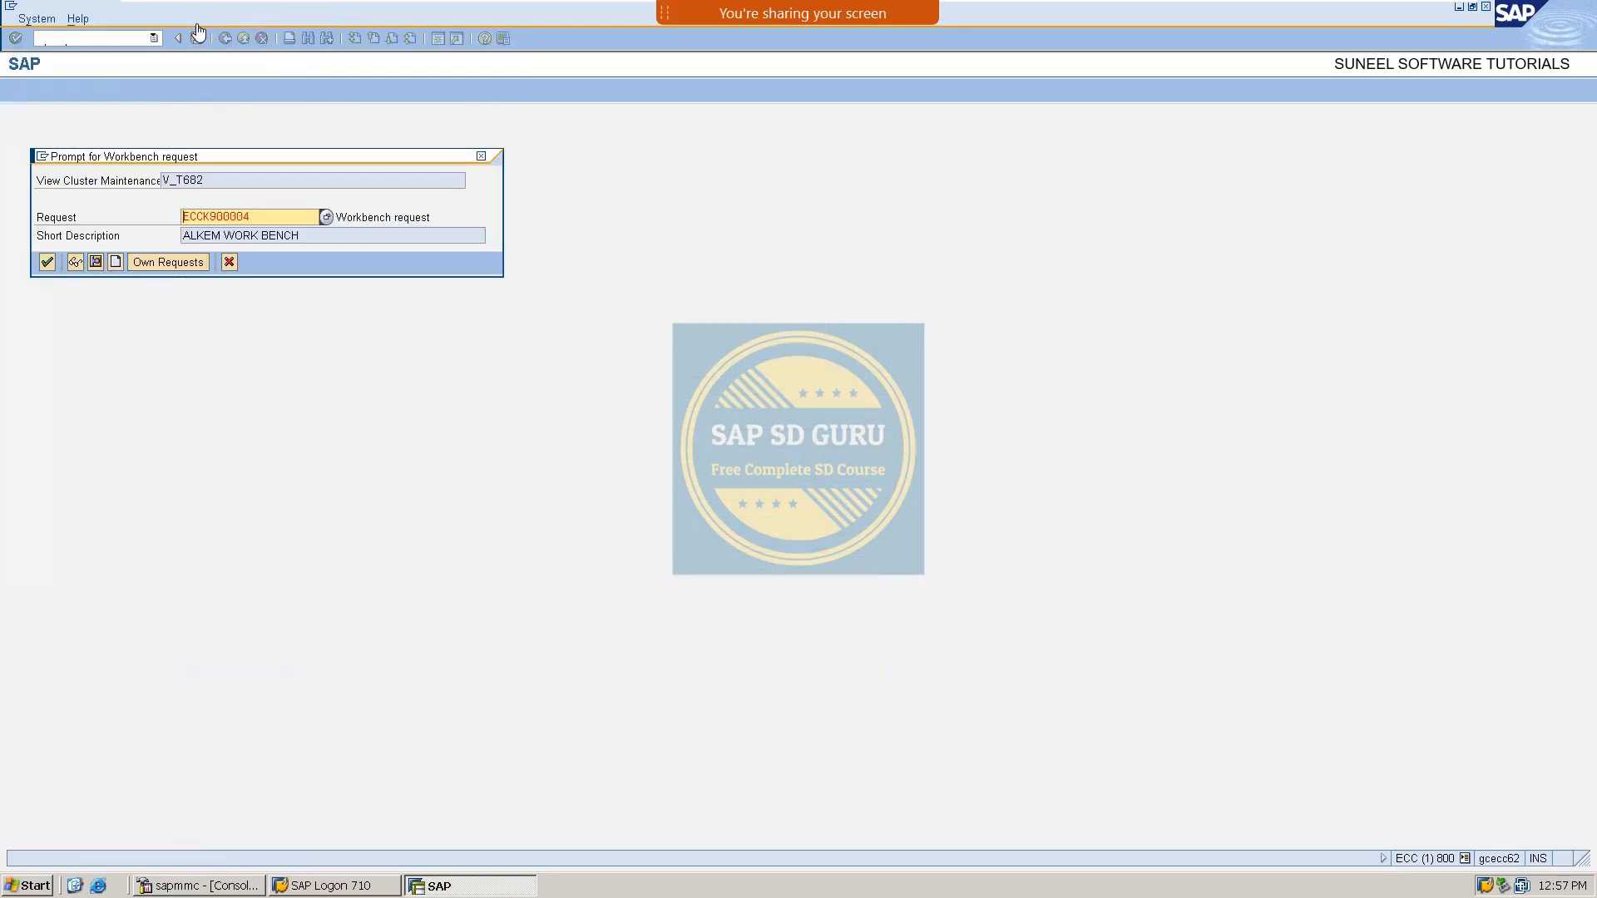
key("Return")
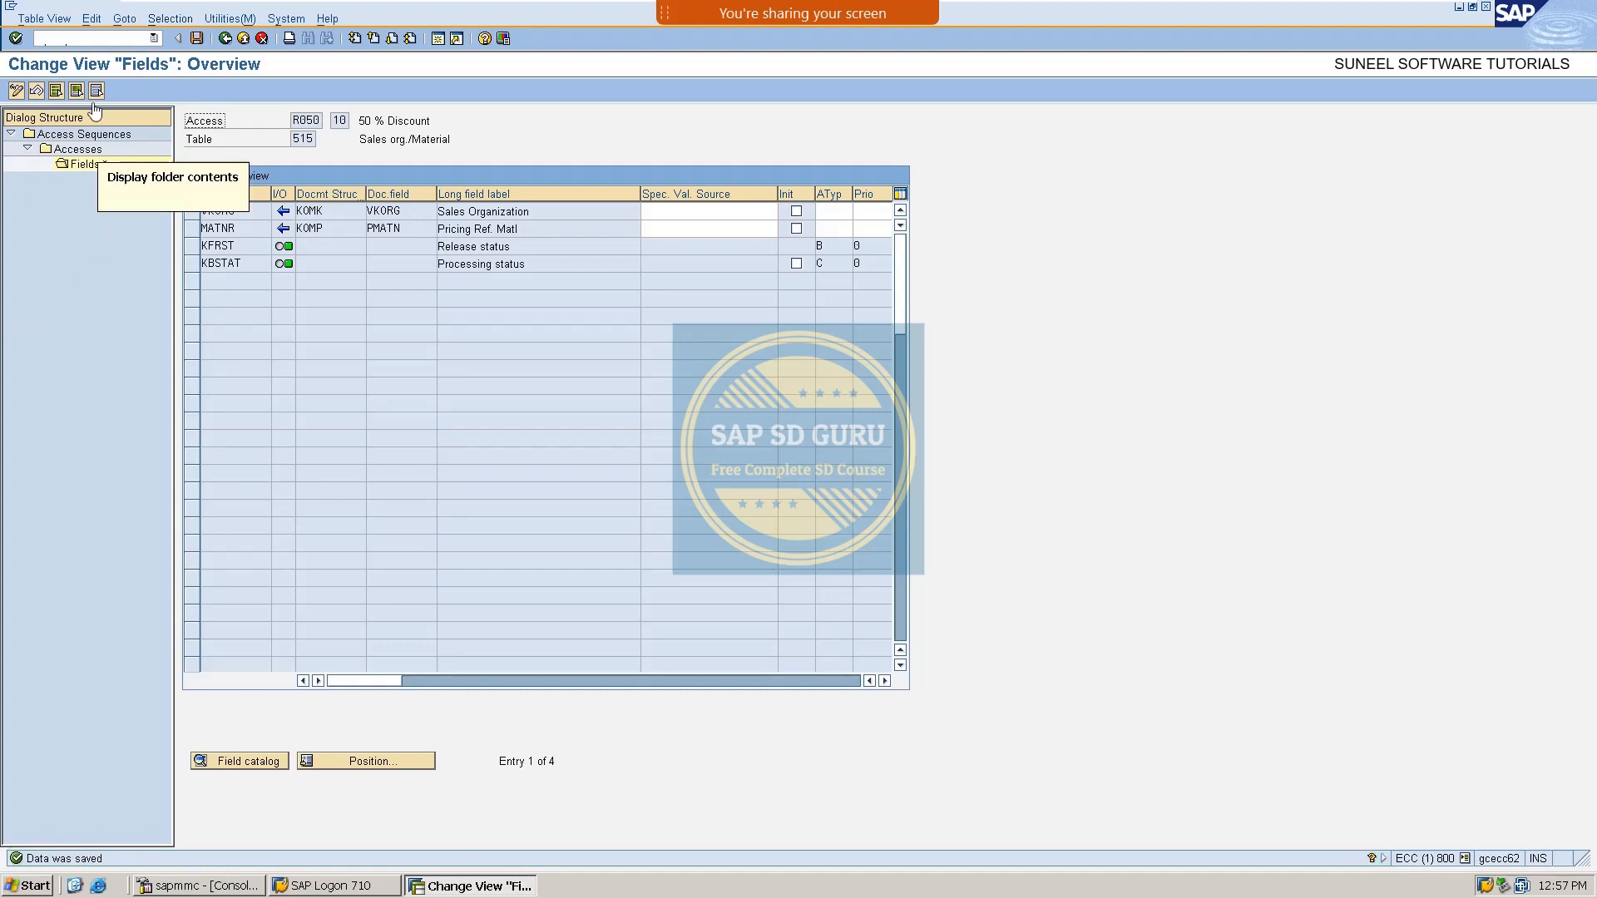
Open condition type maintenance with transaction V/06 and start a copy of the K005 Customer/Material discount.
left_click(100, 40)
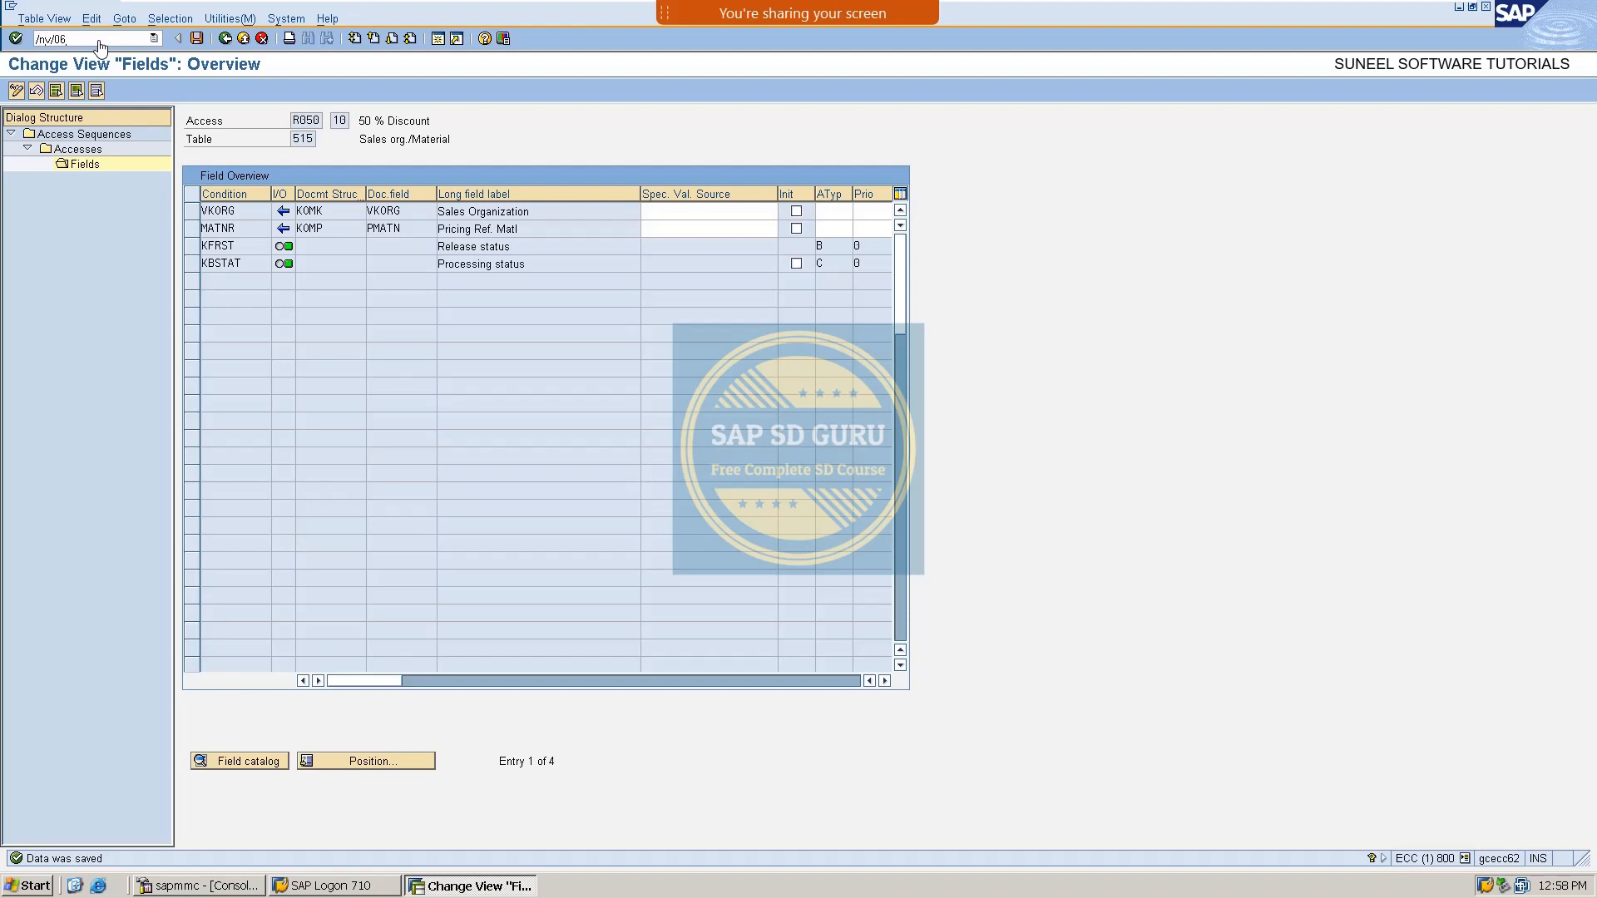
key("Return")
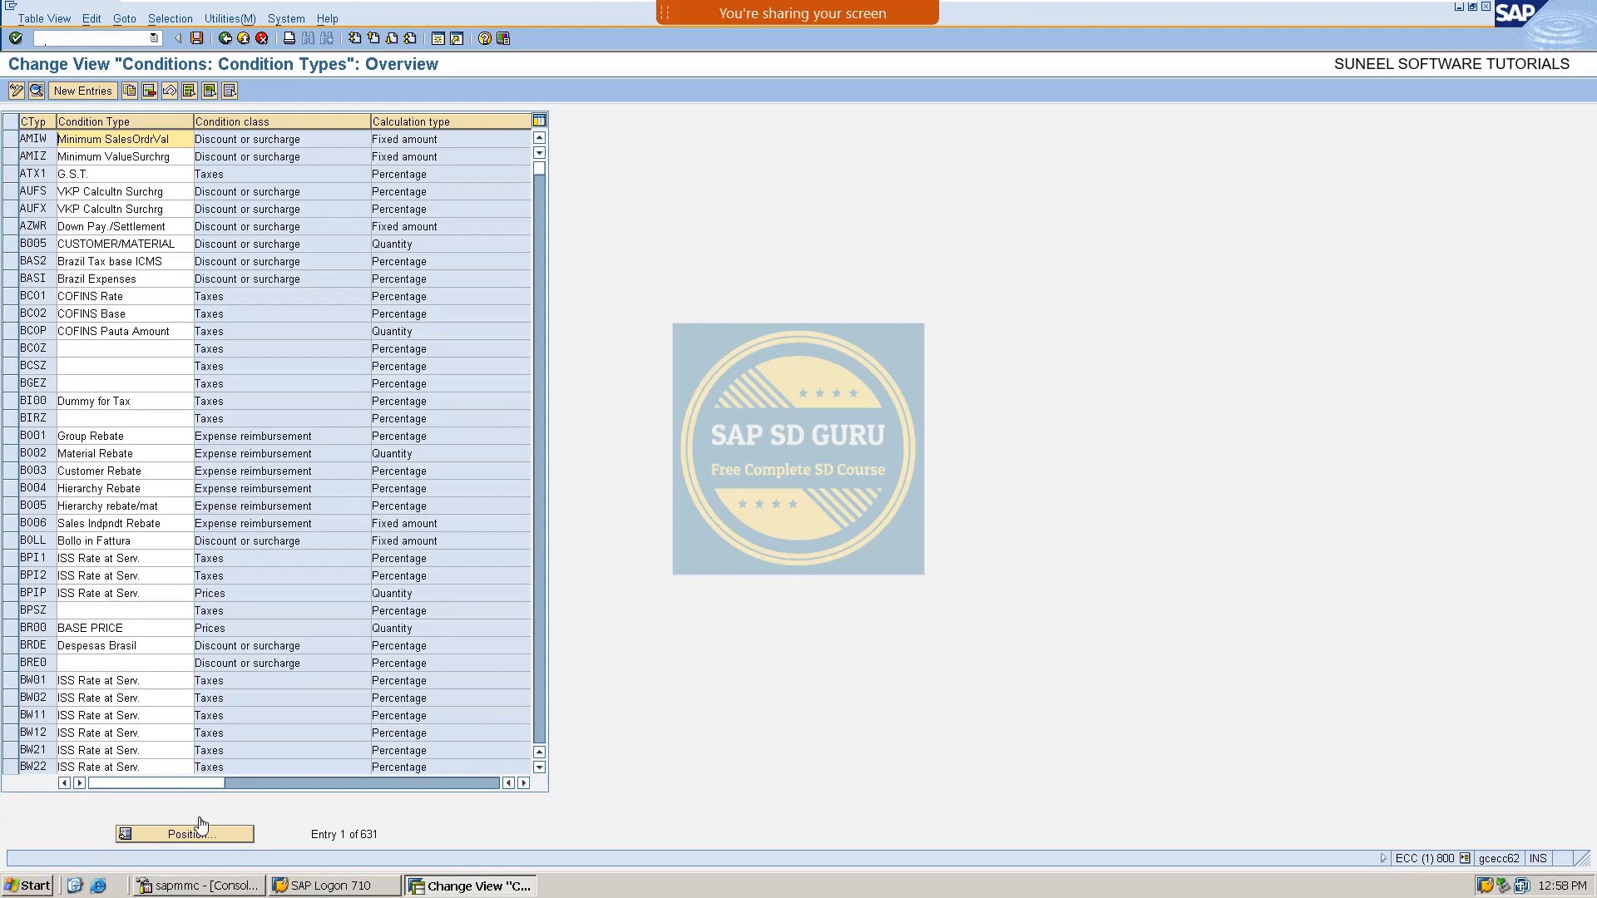
left_click(154, 838)
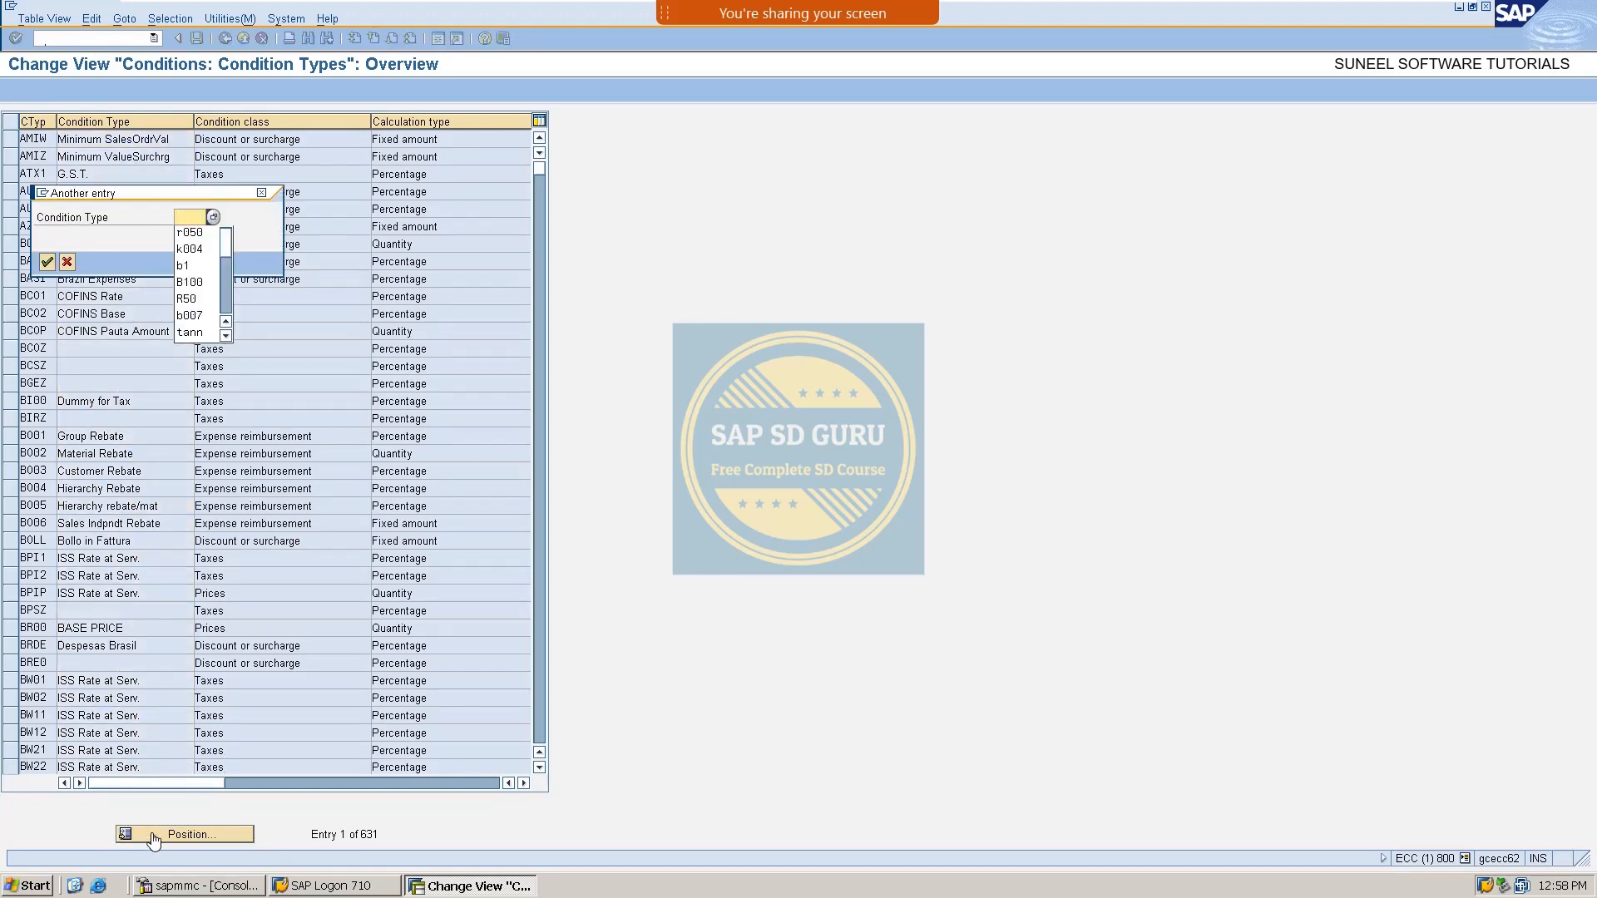
key("Down")
key("Down")
key("Return")
key("Return")
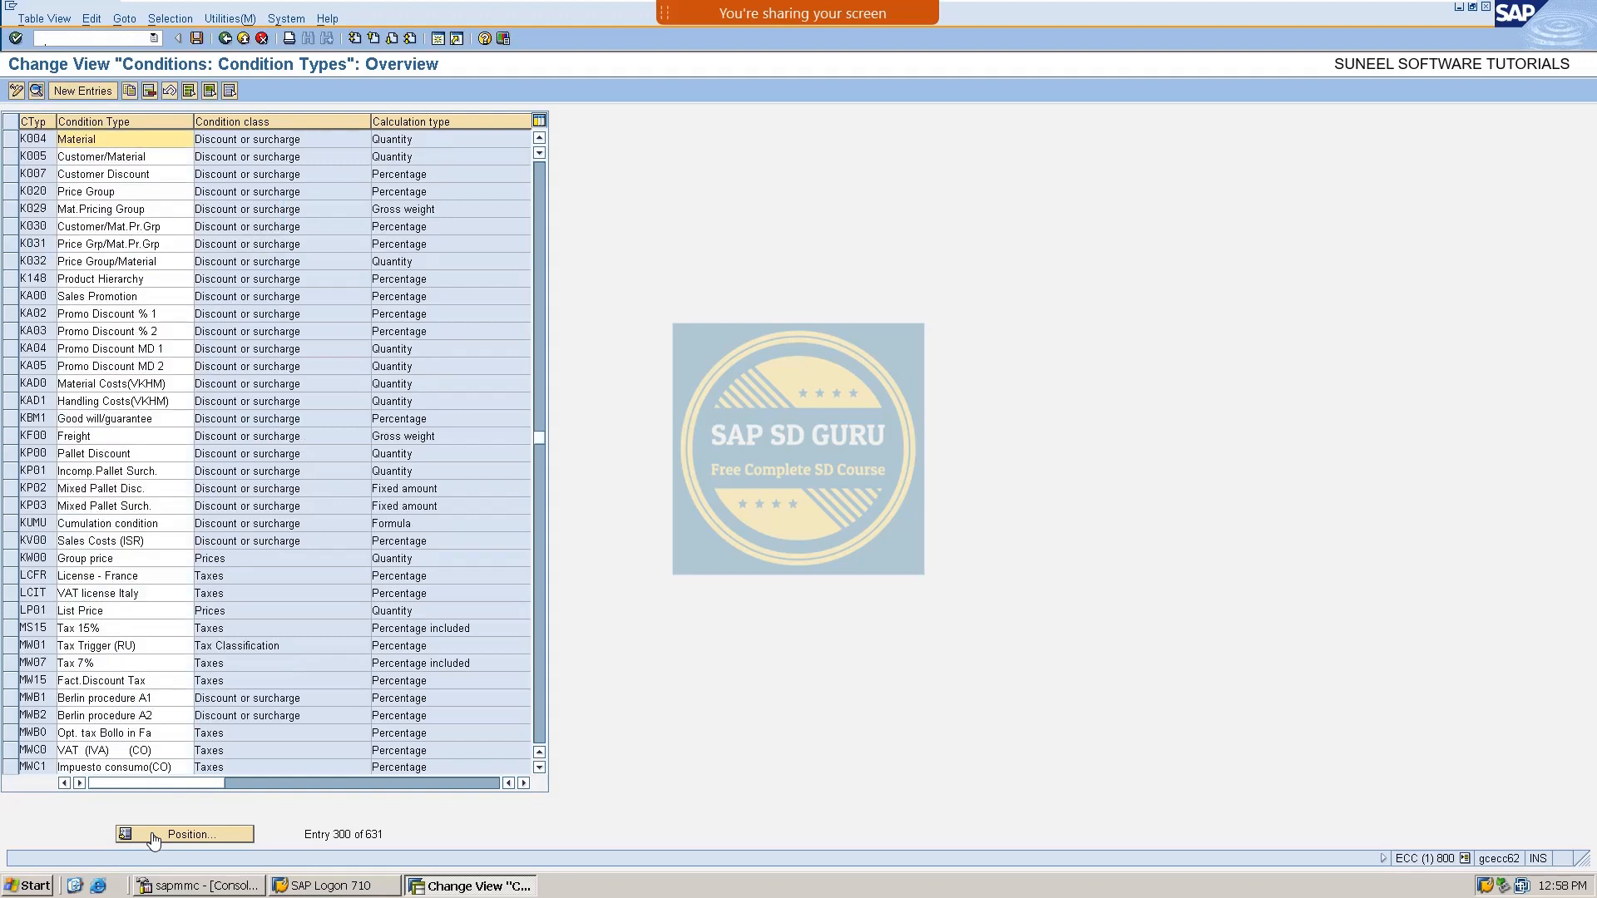
left_click(13, 158)
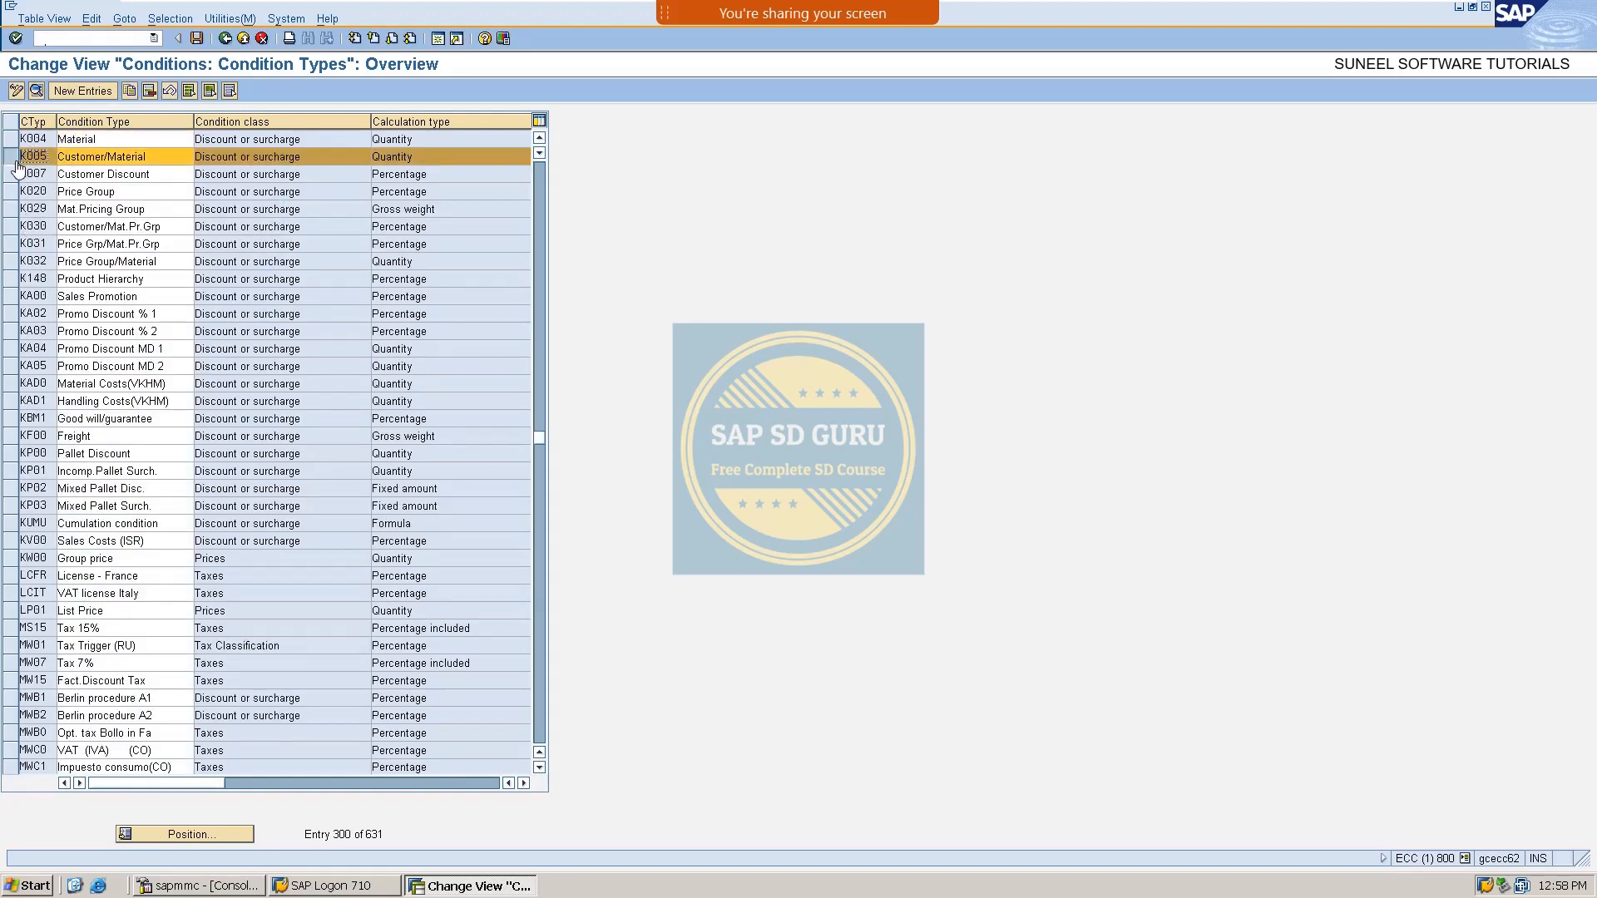
left_click(126, 90)
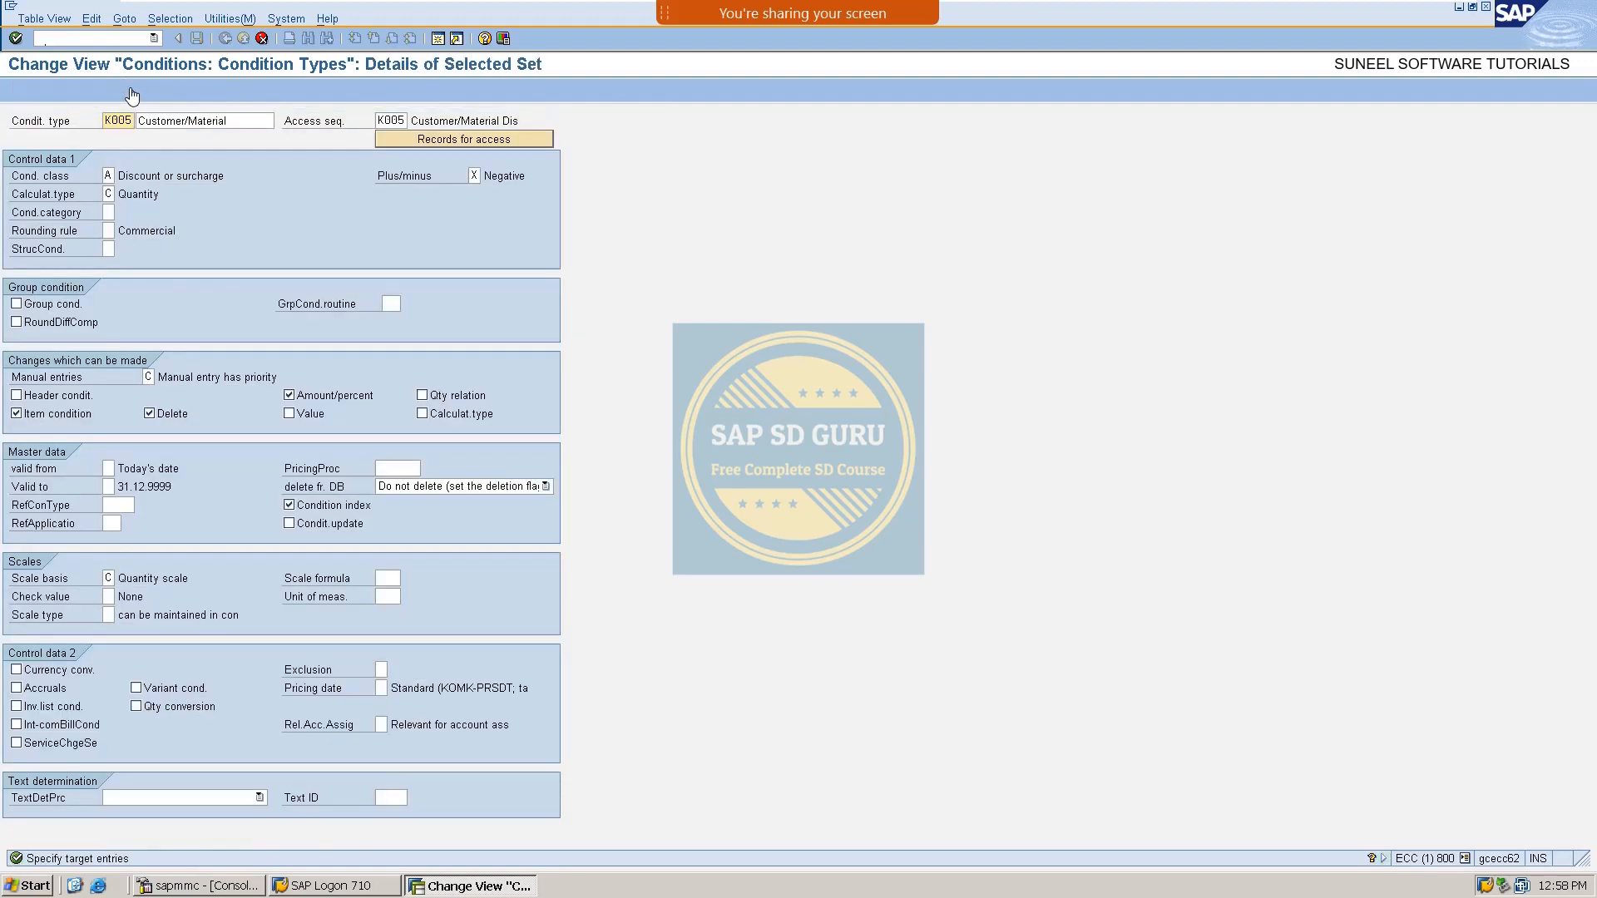
Try to create the copied condition type as R050 with access sequence R050.
double_click(117, 119)
type("R050")
key("Tab")
key("Tab")
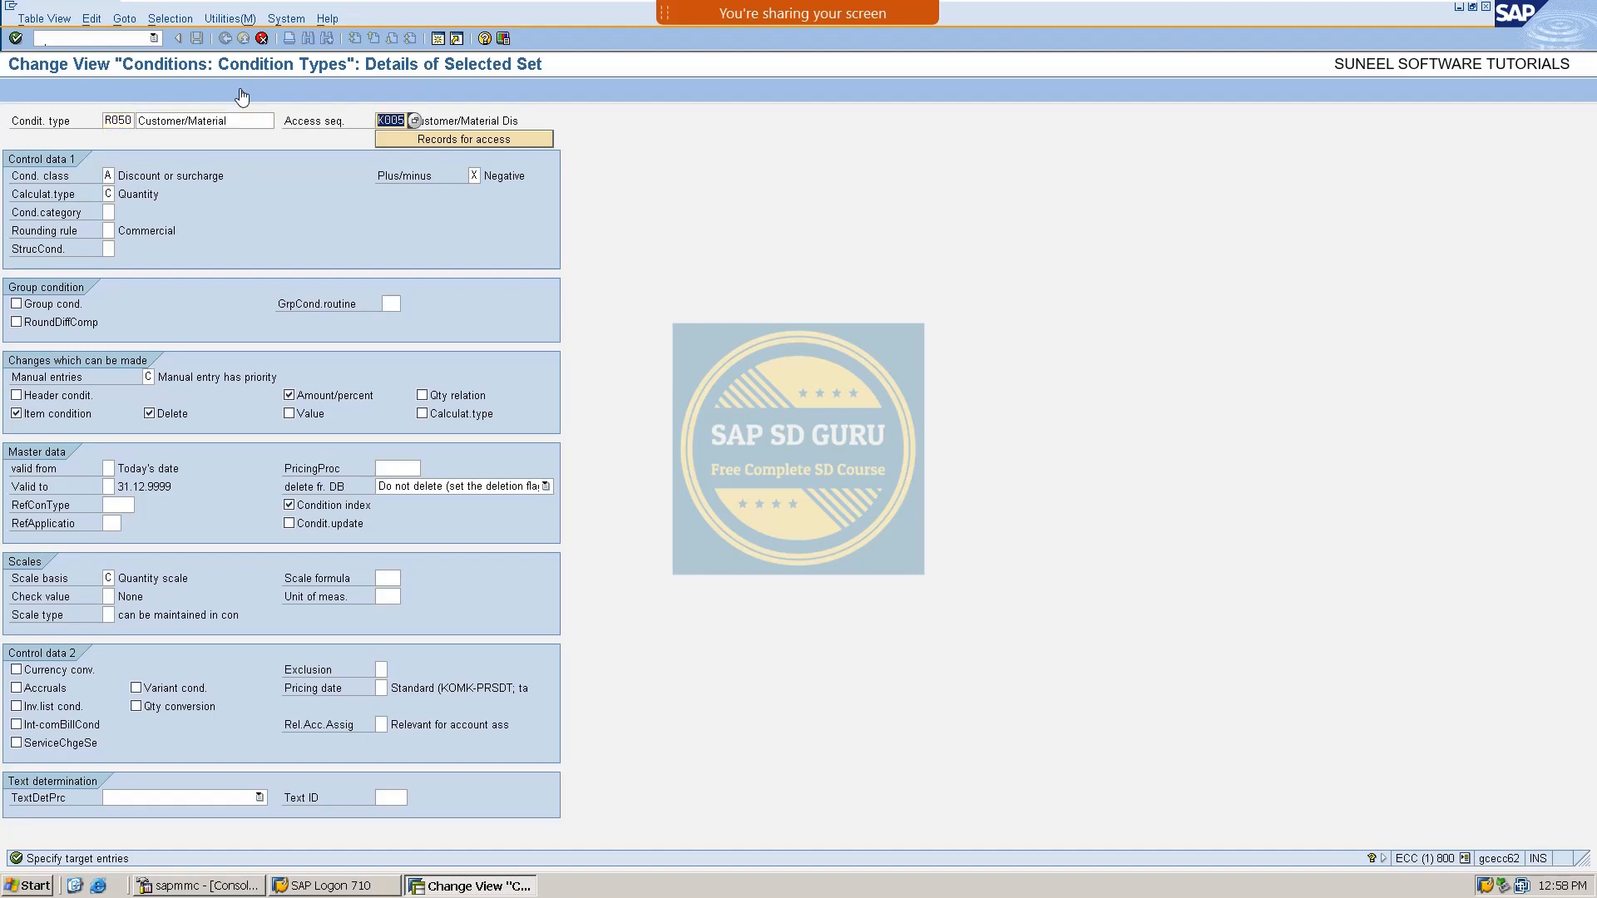
type("R050")
key("Return")
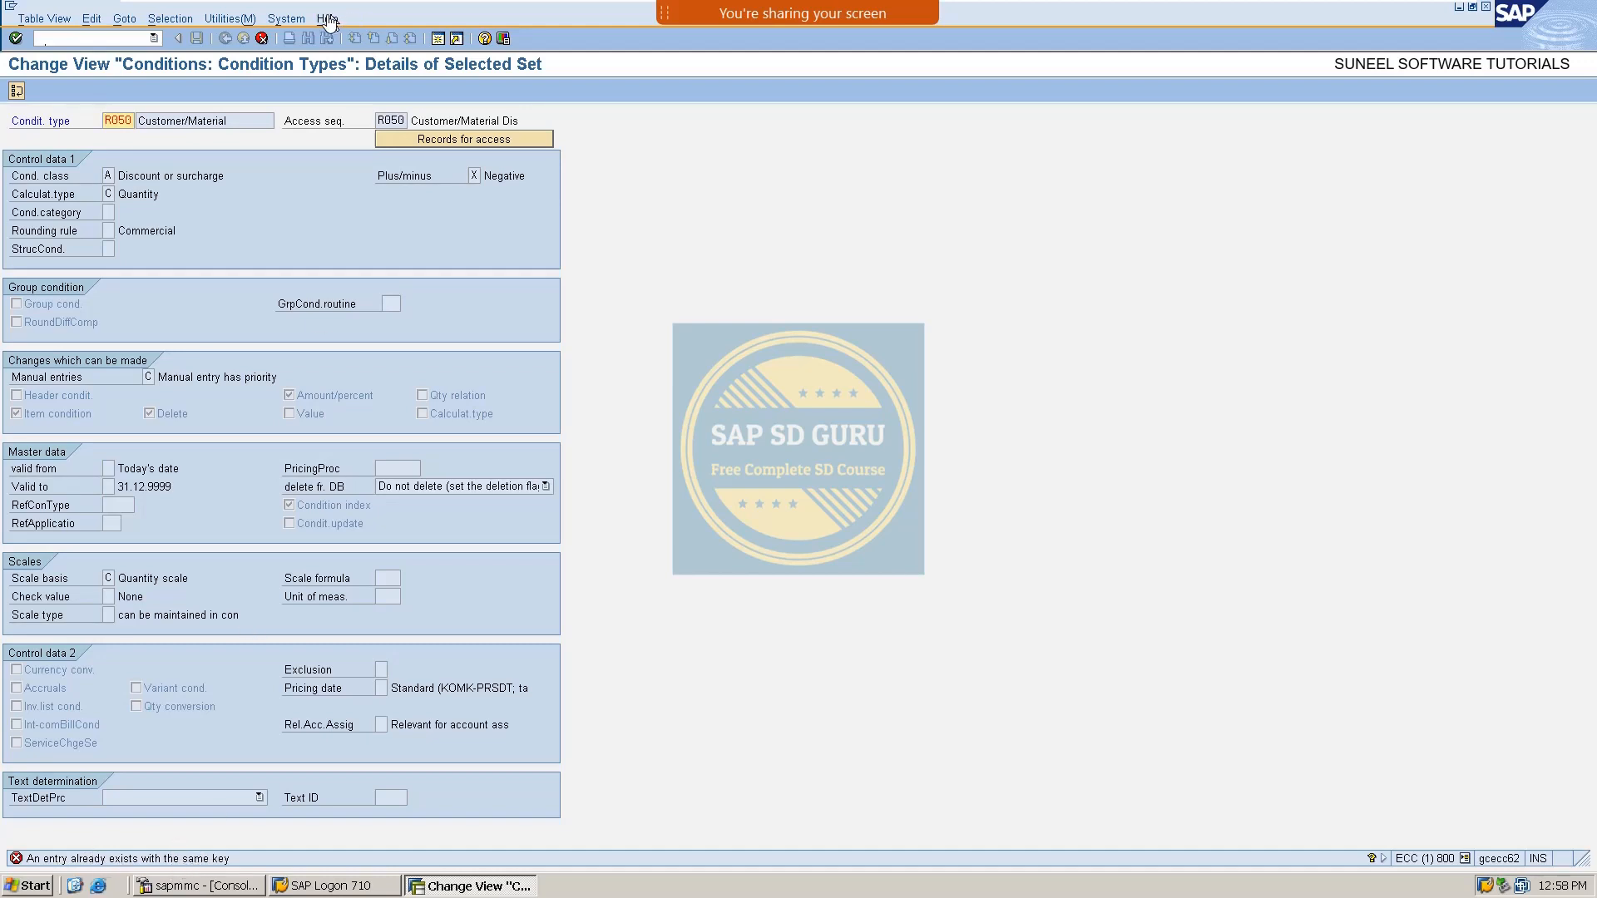
Restart condition type maintenance with transaction V/06 and open the details of the existing condition type R050.
left_click(132, 39)
type("/nv/06")
key("Return")
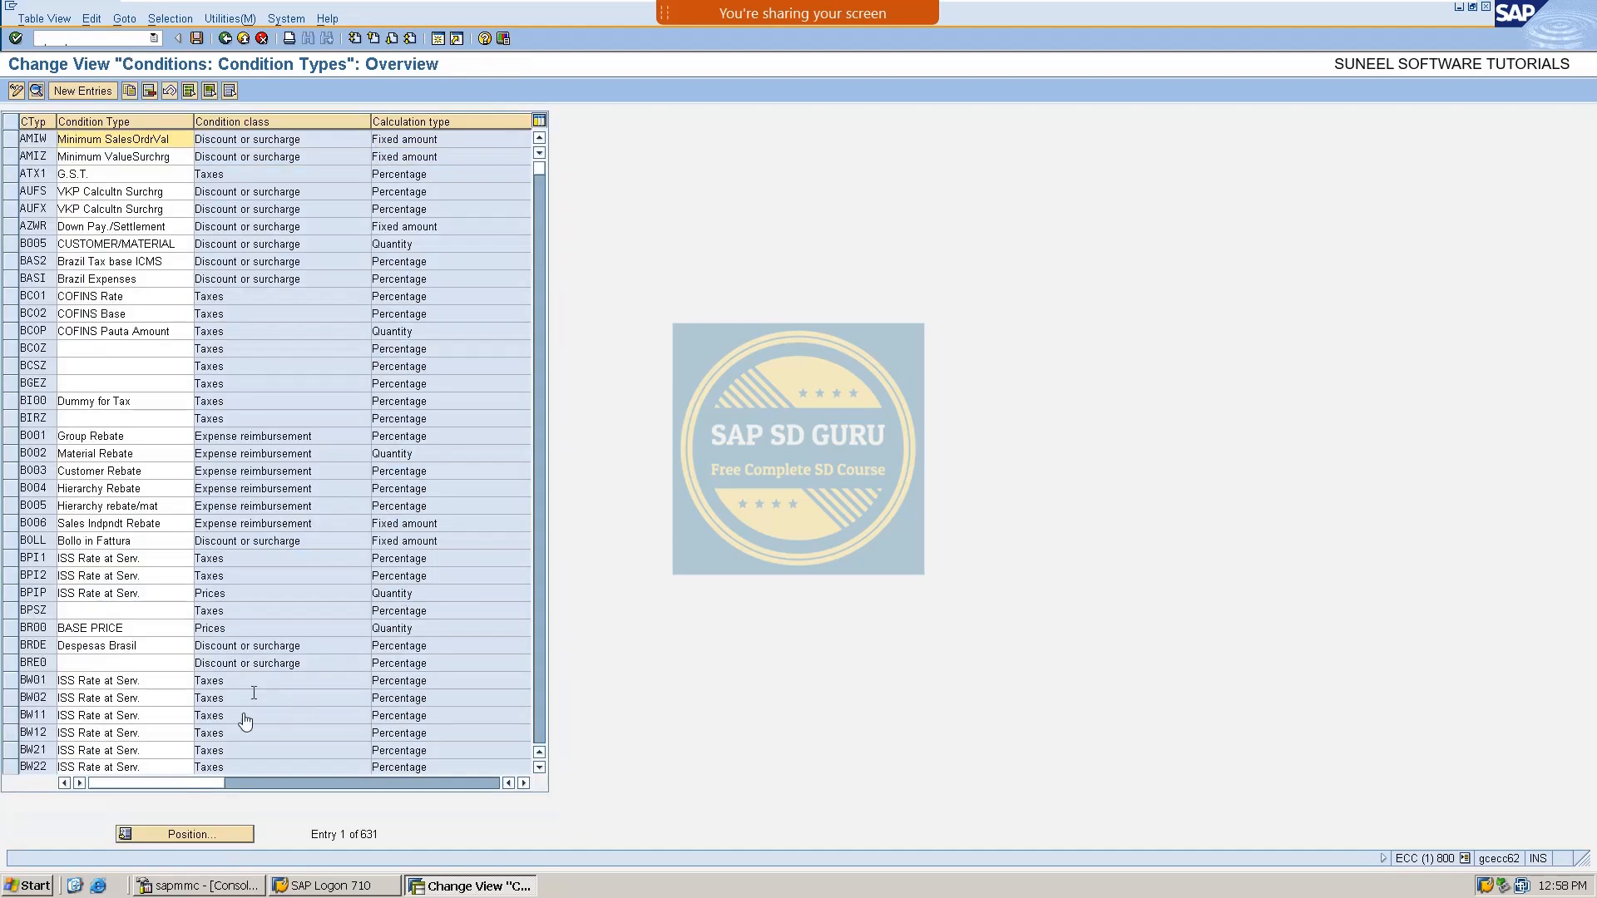
left_click(167, 840)
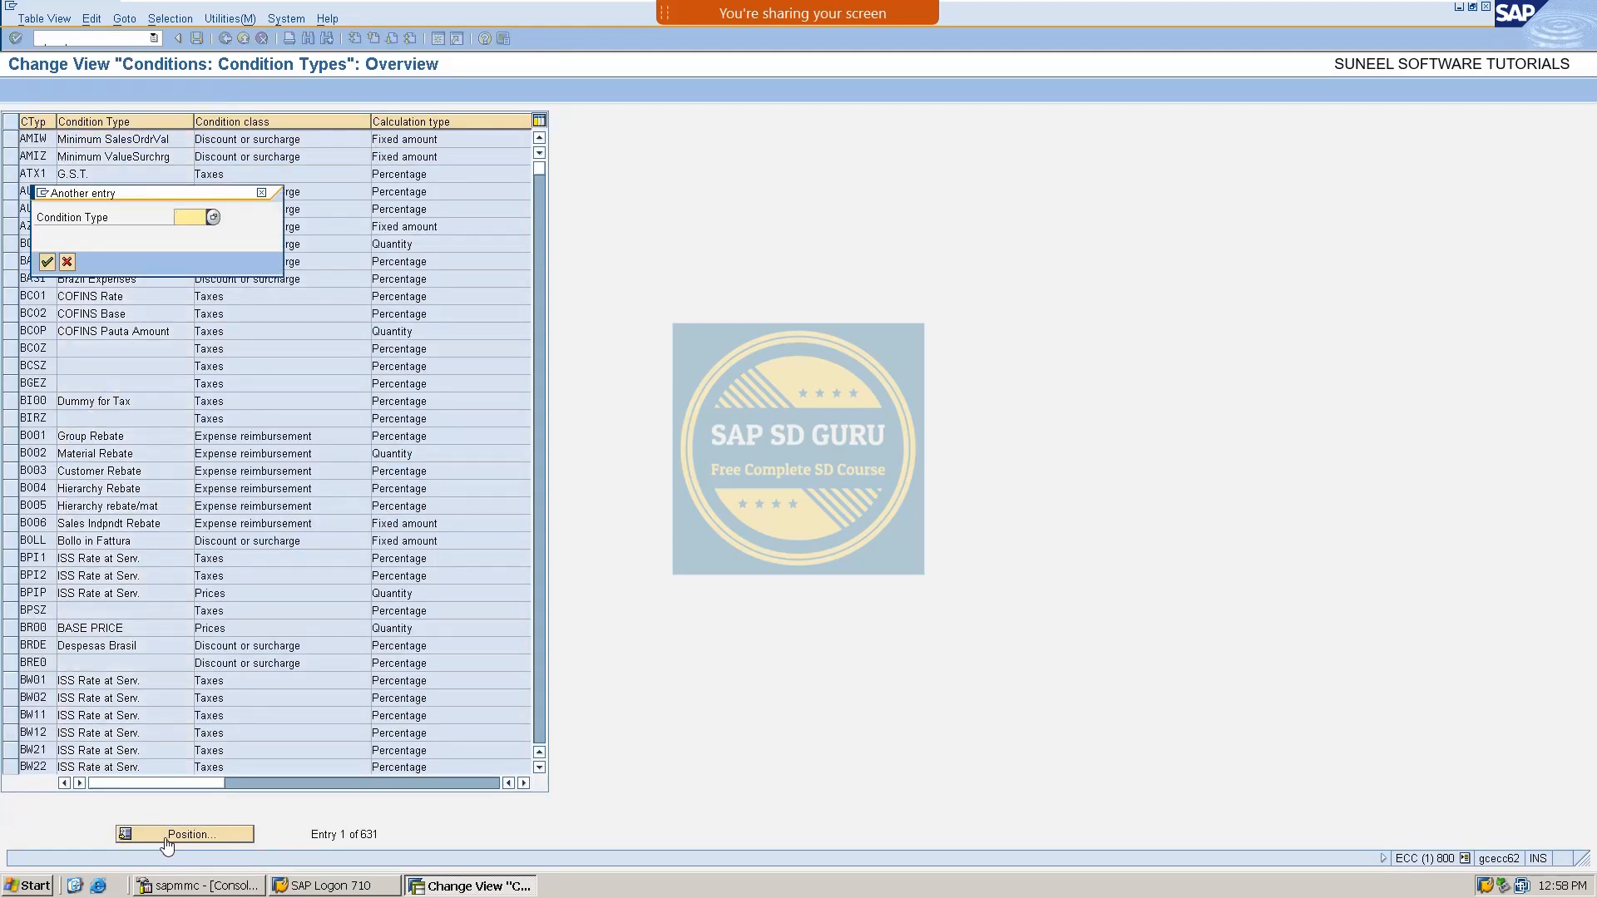
type("R050")
key("Return")
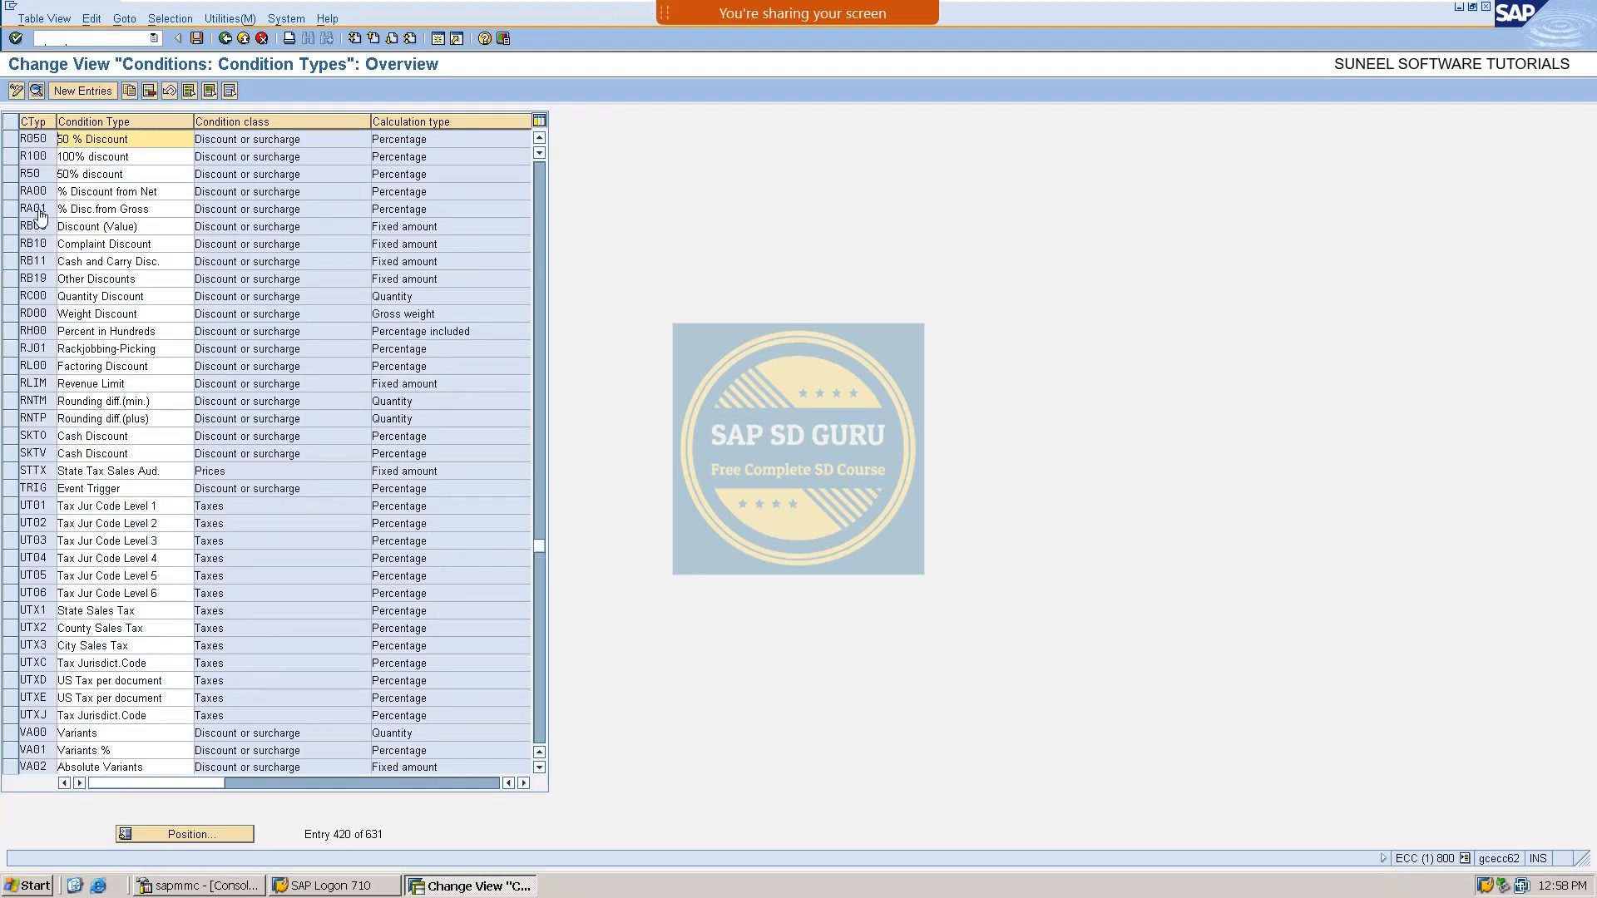
double_click(33, 139)
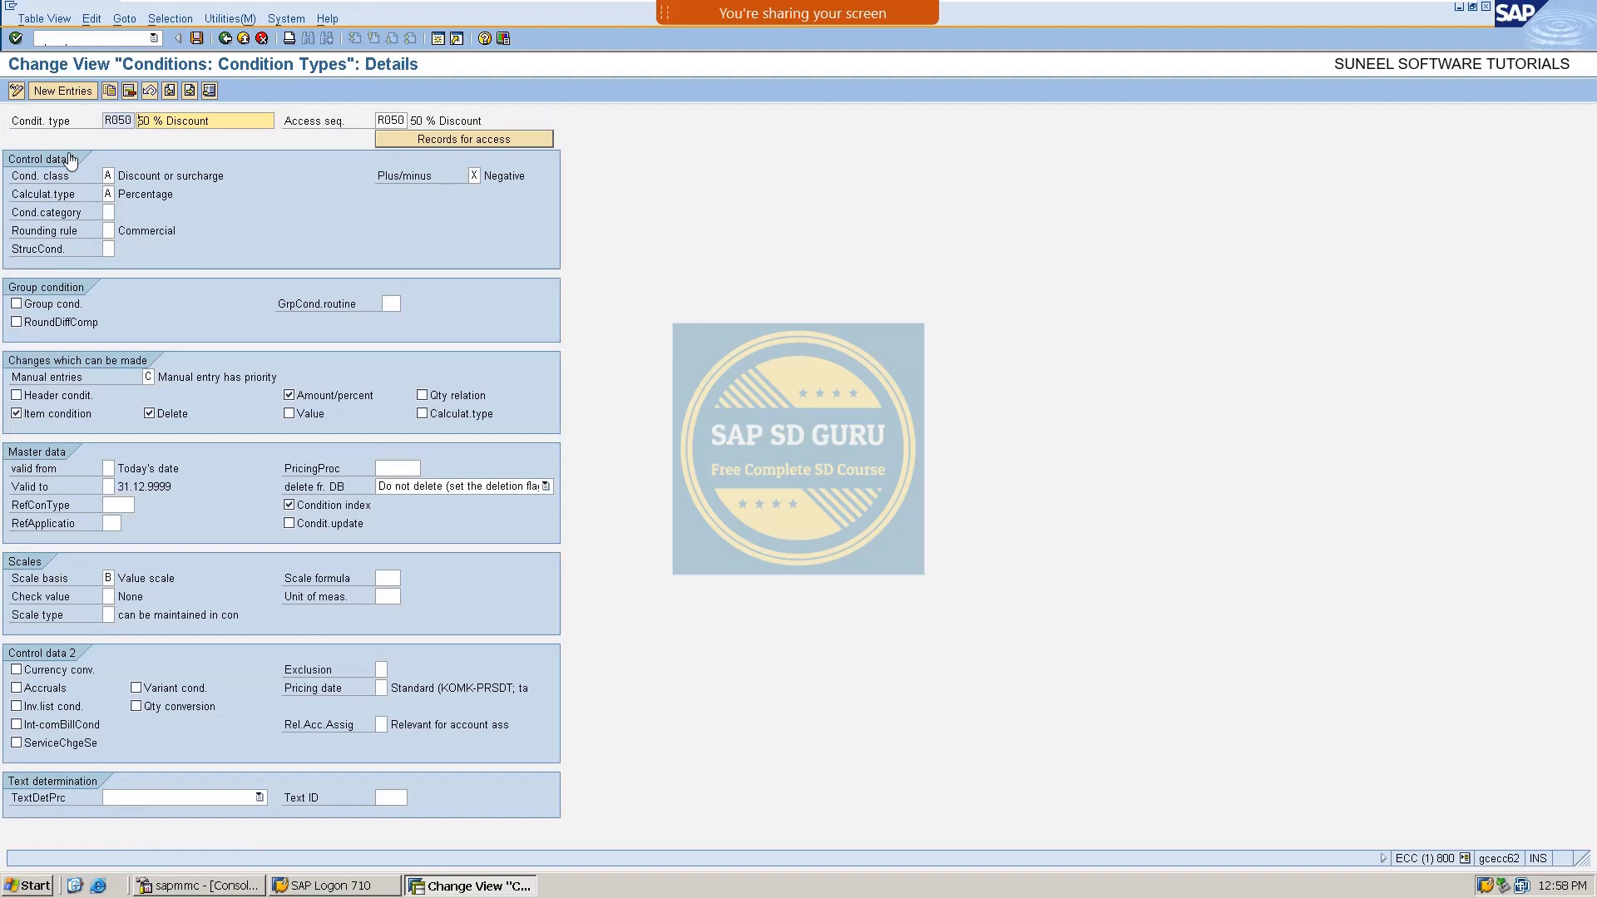
Check R050's access sequence, calculation type and scale basis, and save the condition type.
double_click(382, 122)
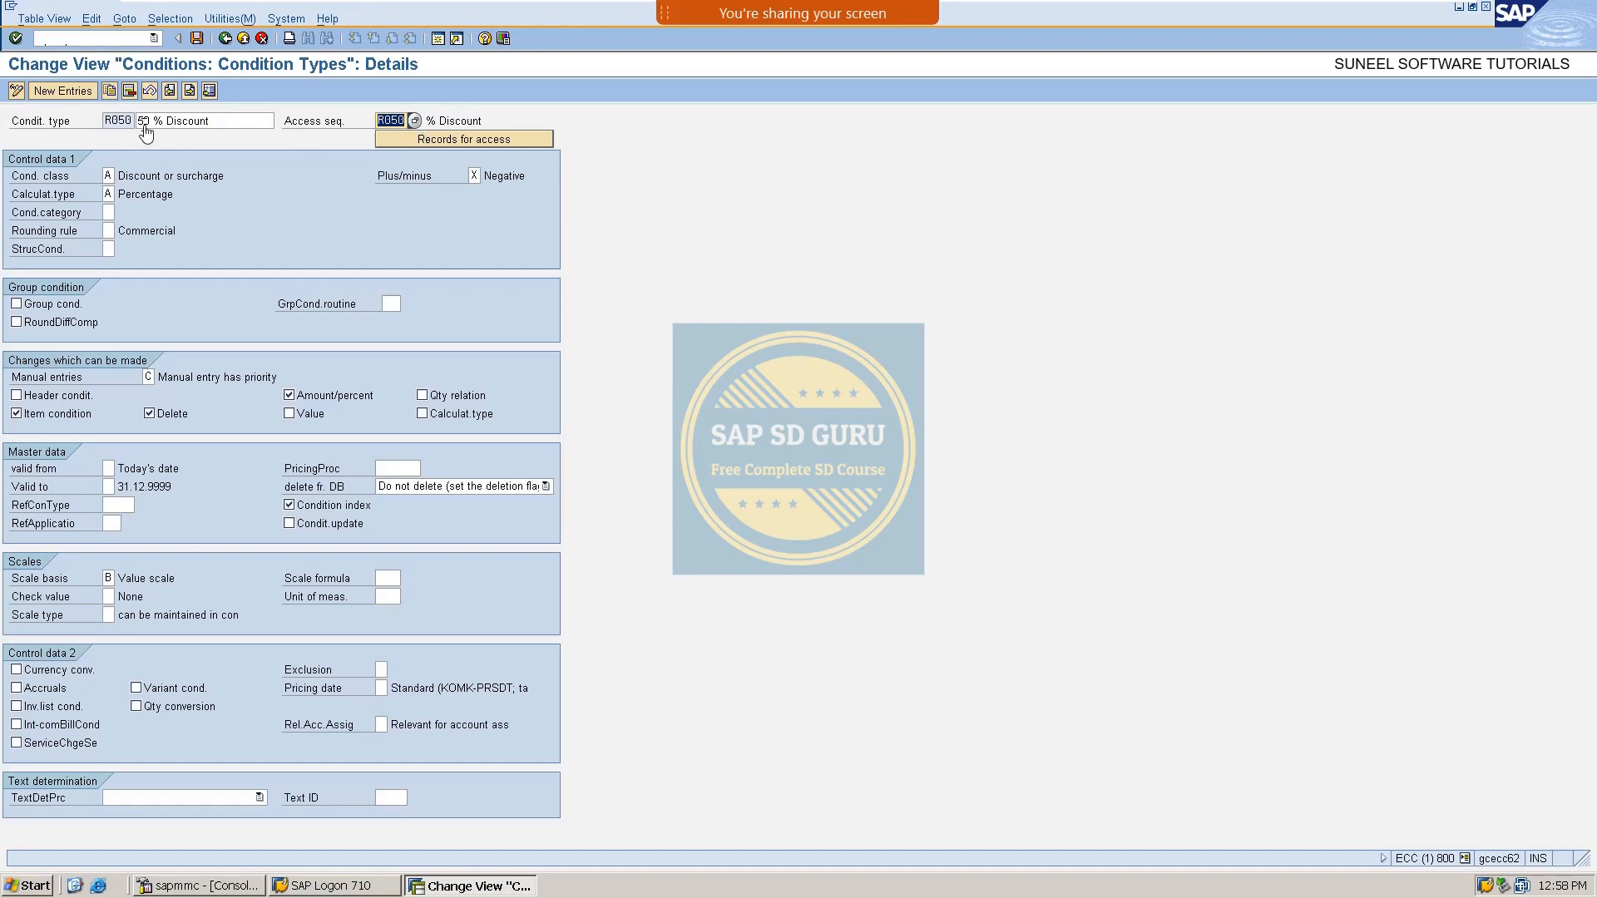
double_click(118, 122)
double_click(195, 200)
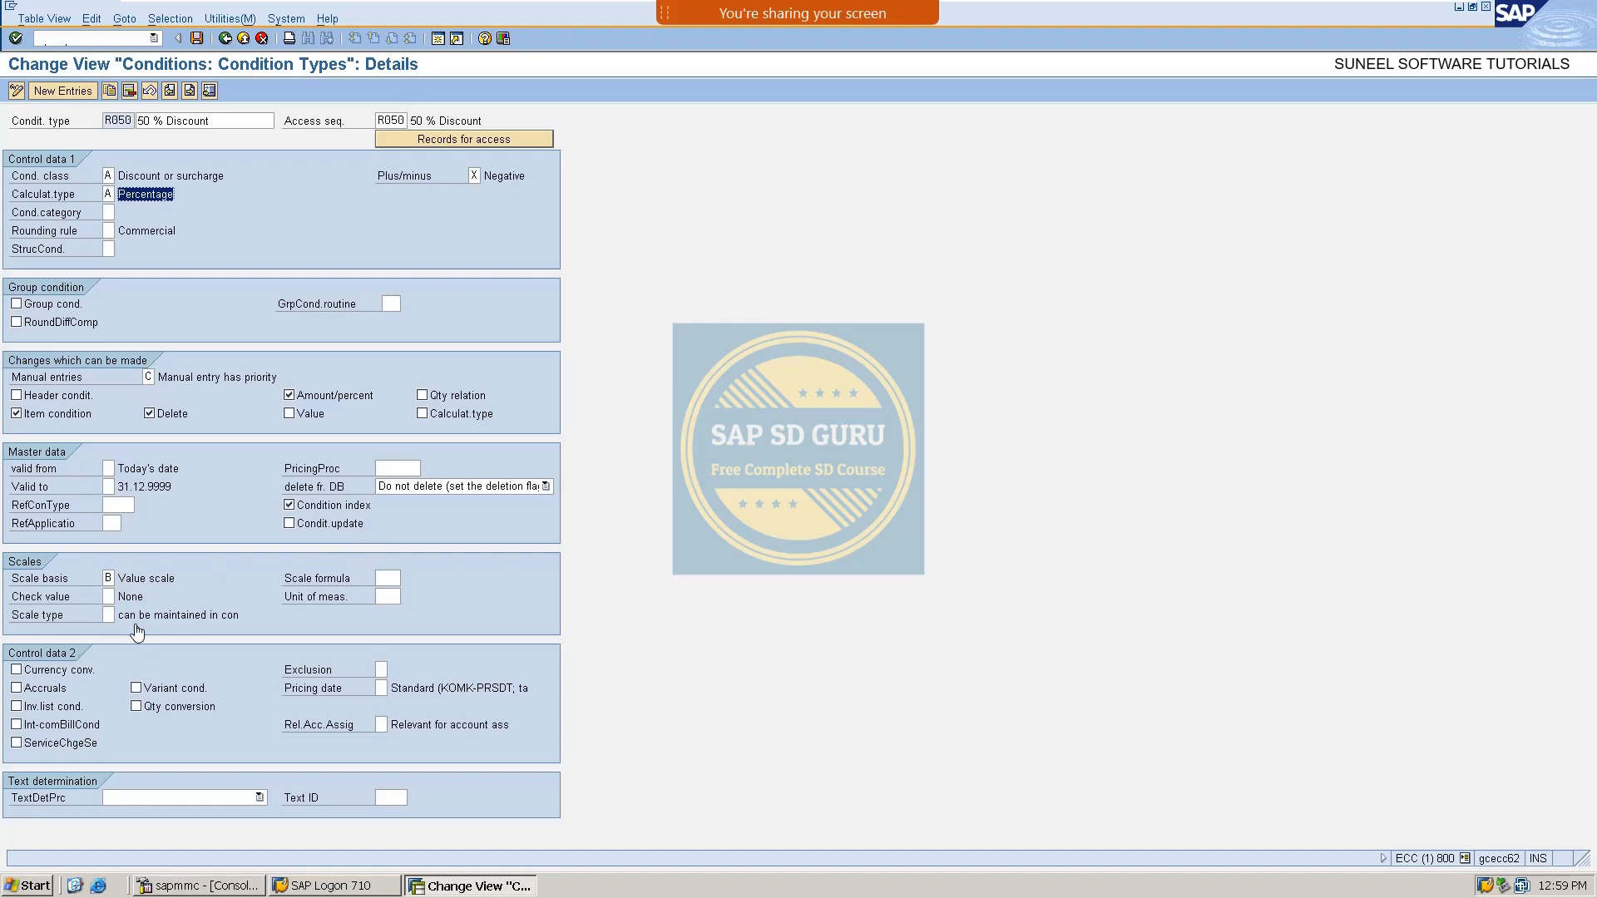
left_click(108, 578)
left_click(197, 39)
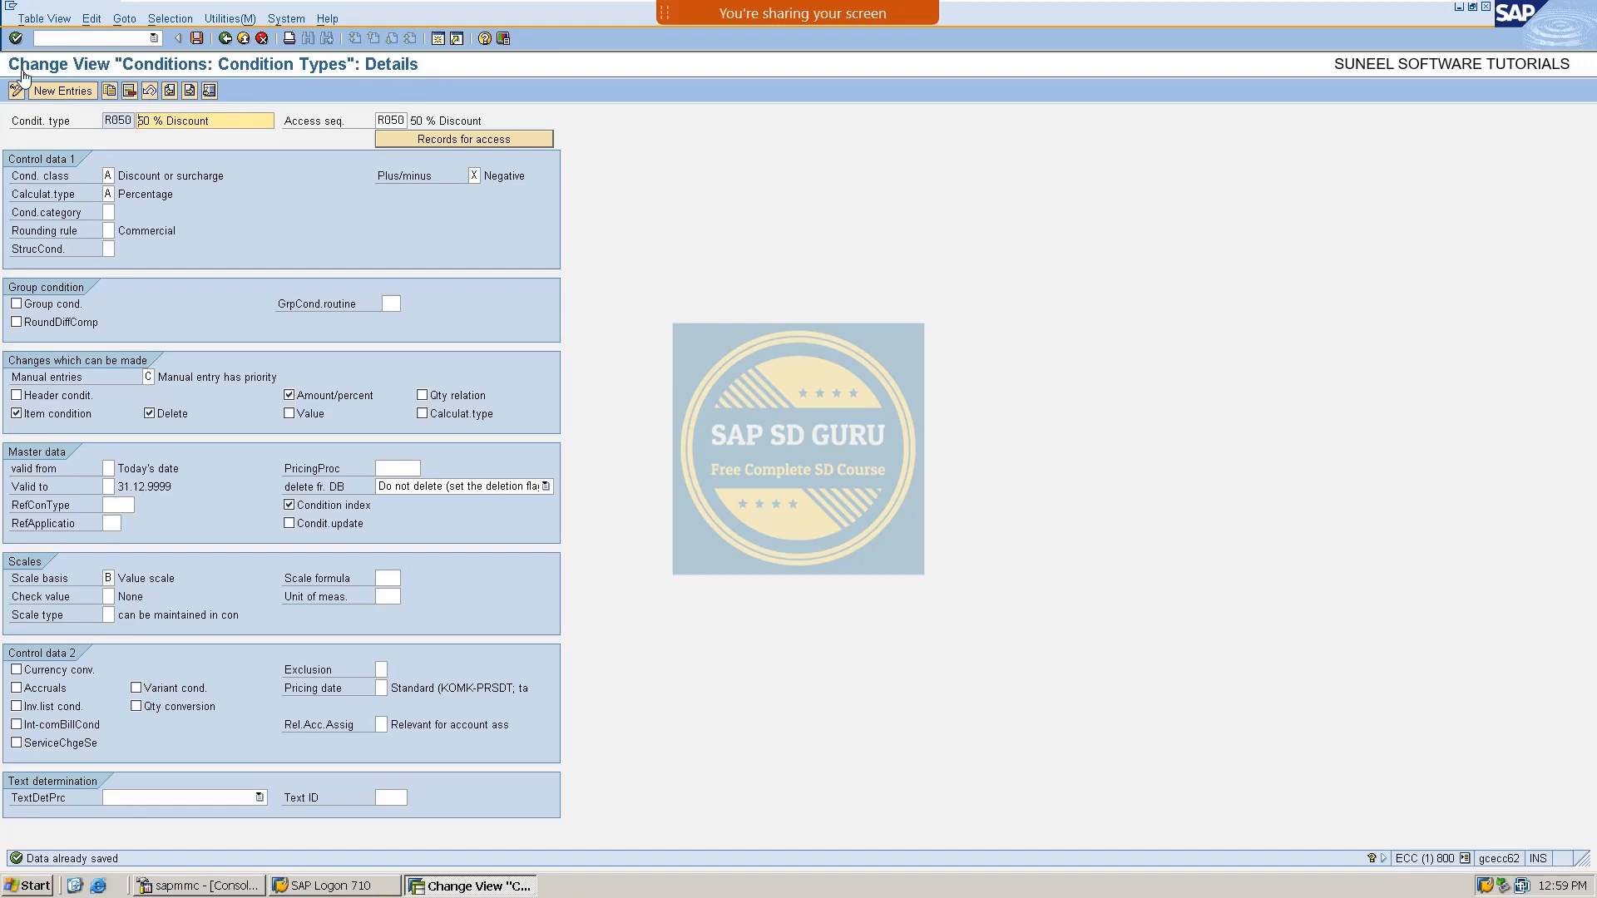
Open pricing procedure maintenance and show the control data of procedure B10000 ALKEM PRICING PROCEDURE.
left_click(63, 42)
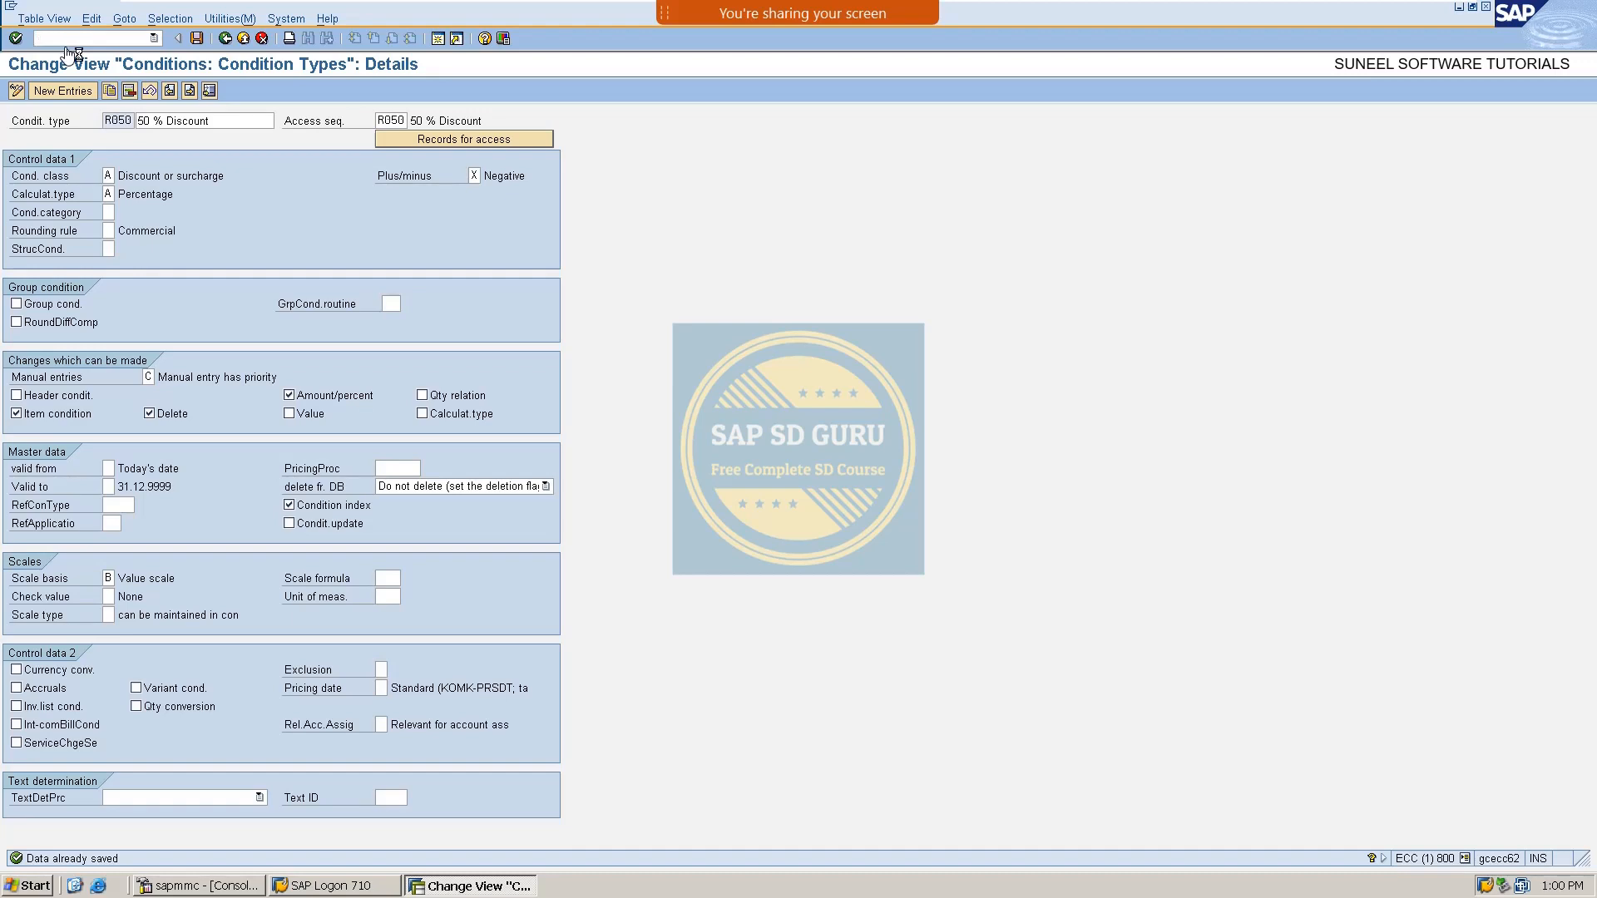
key("Return")
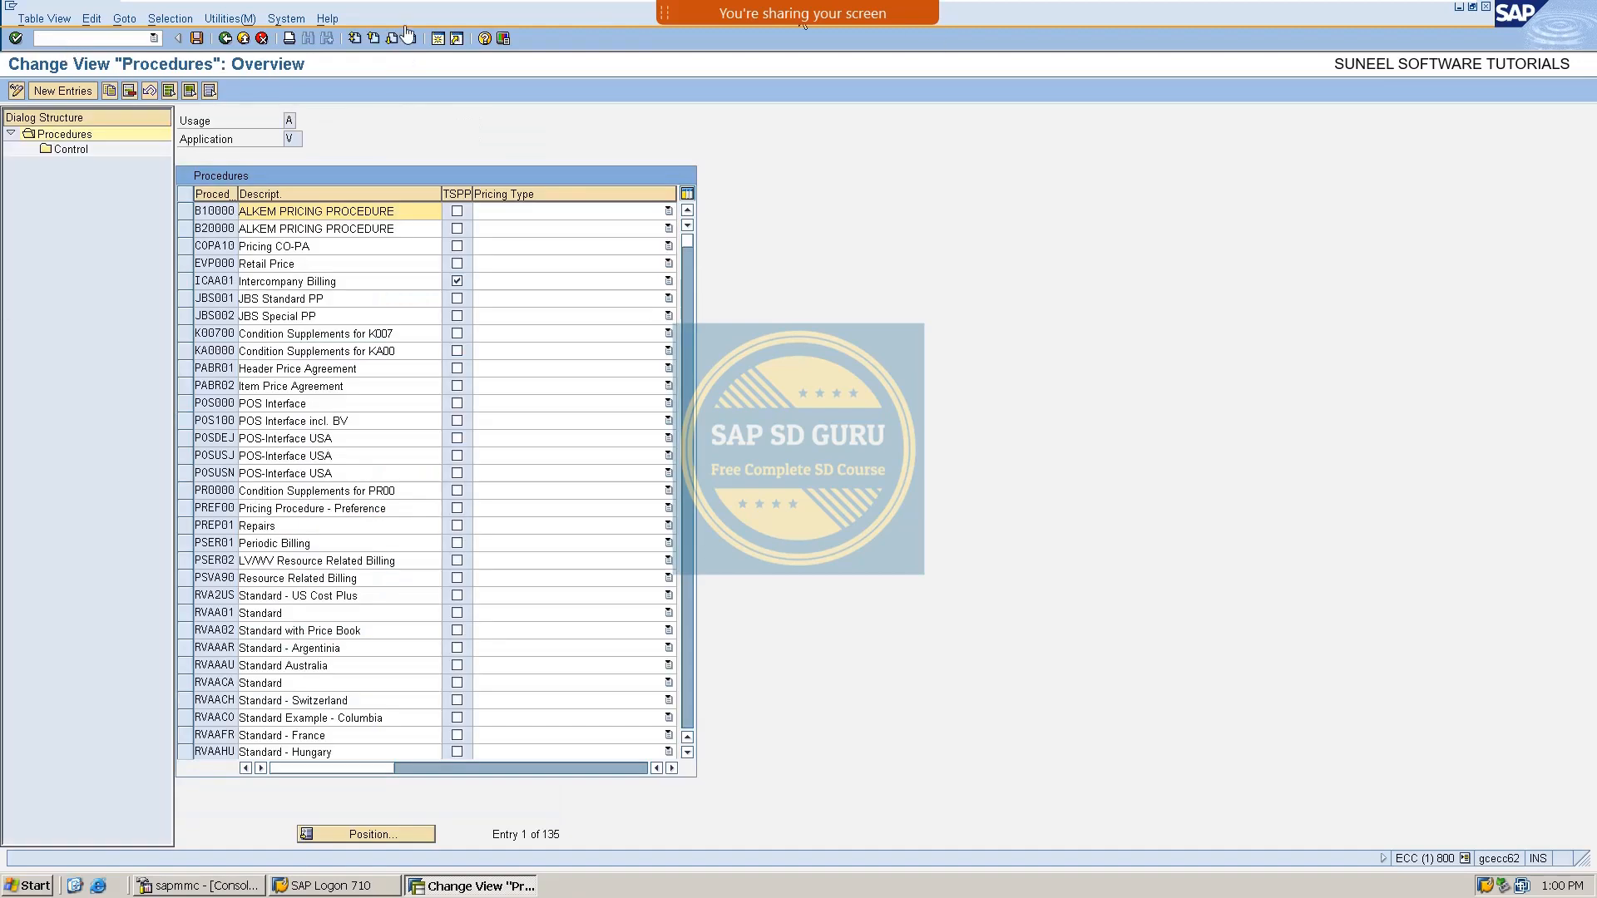
left_click(184, 211)
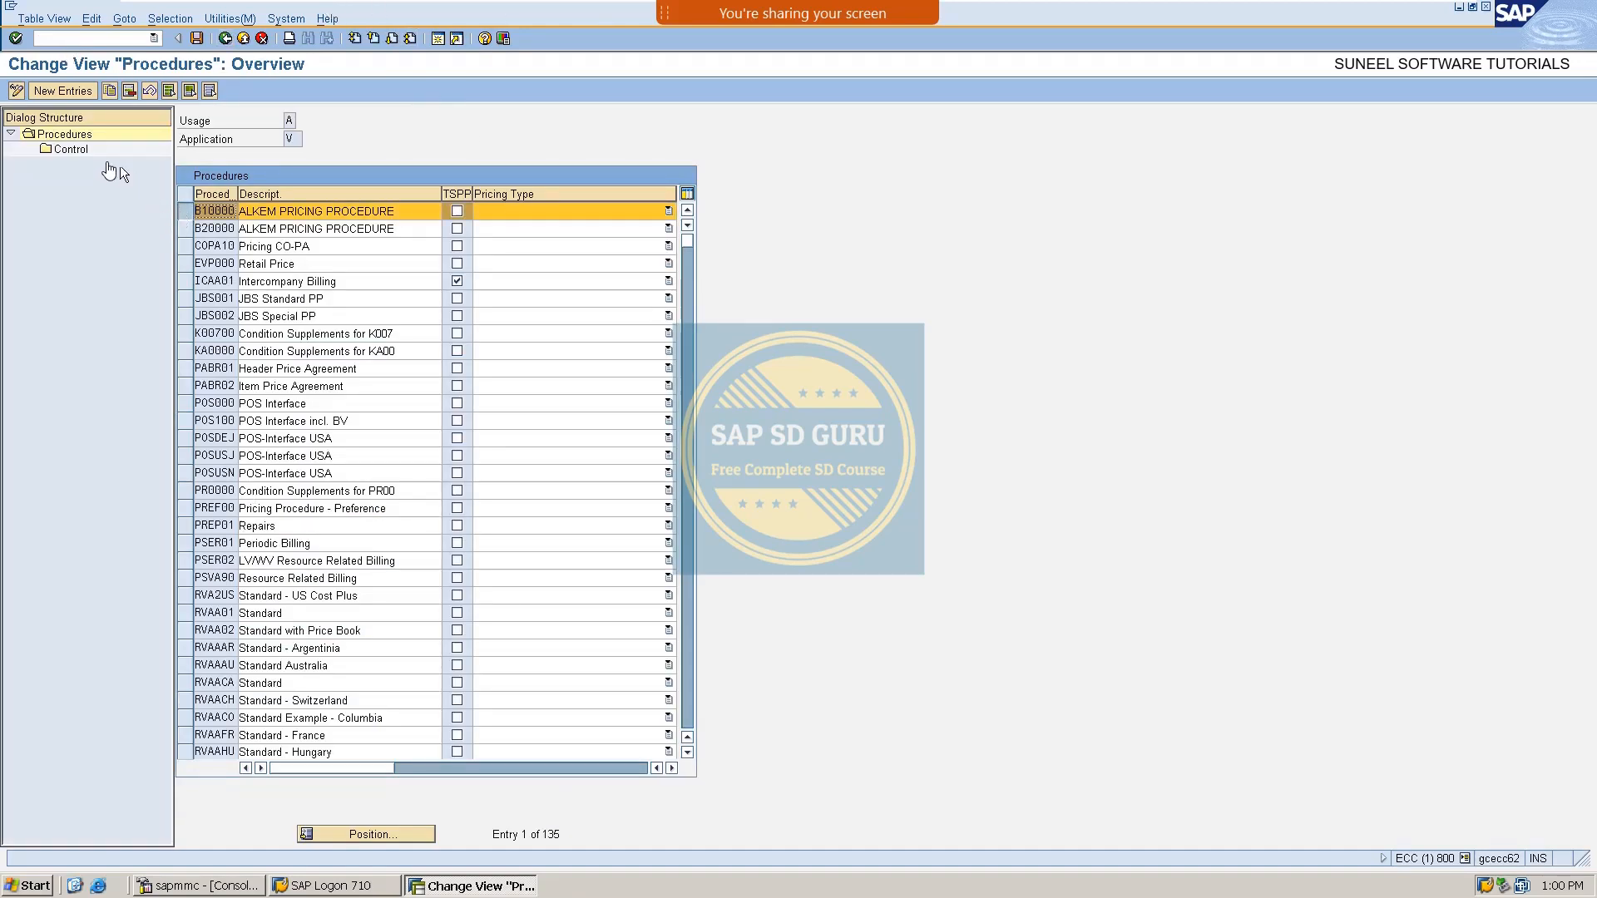
left_click(73, 155)
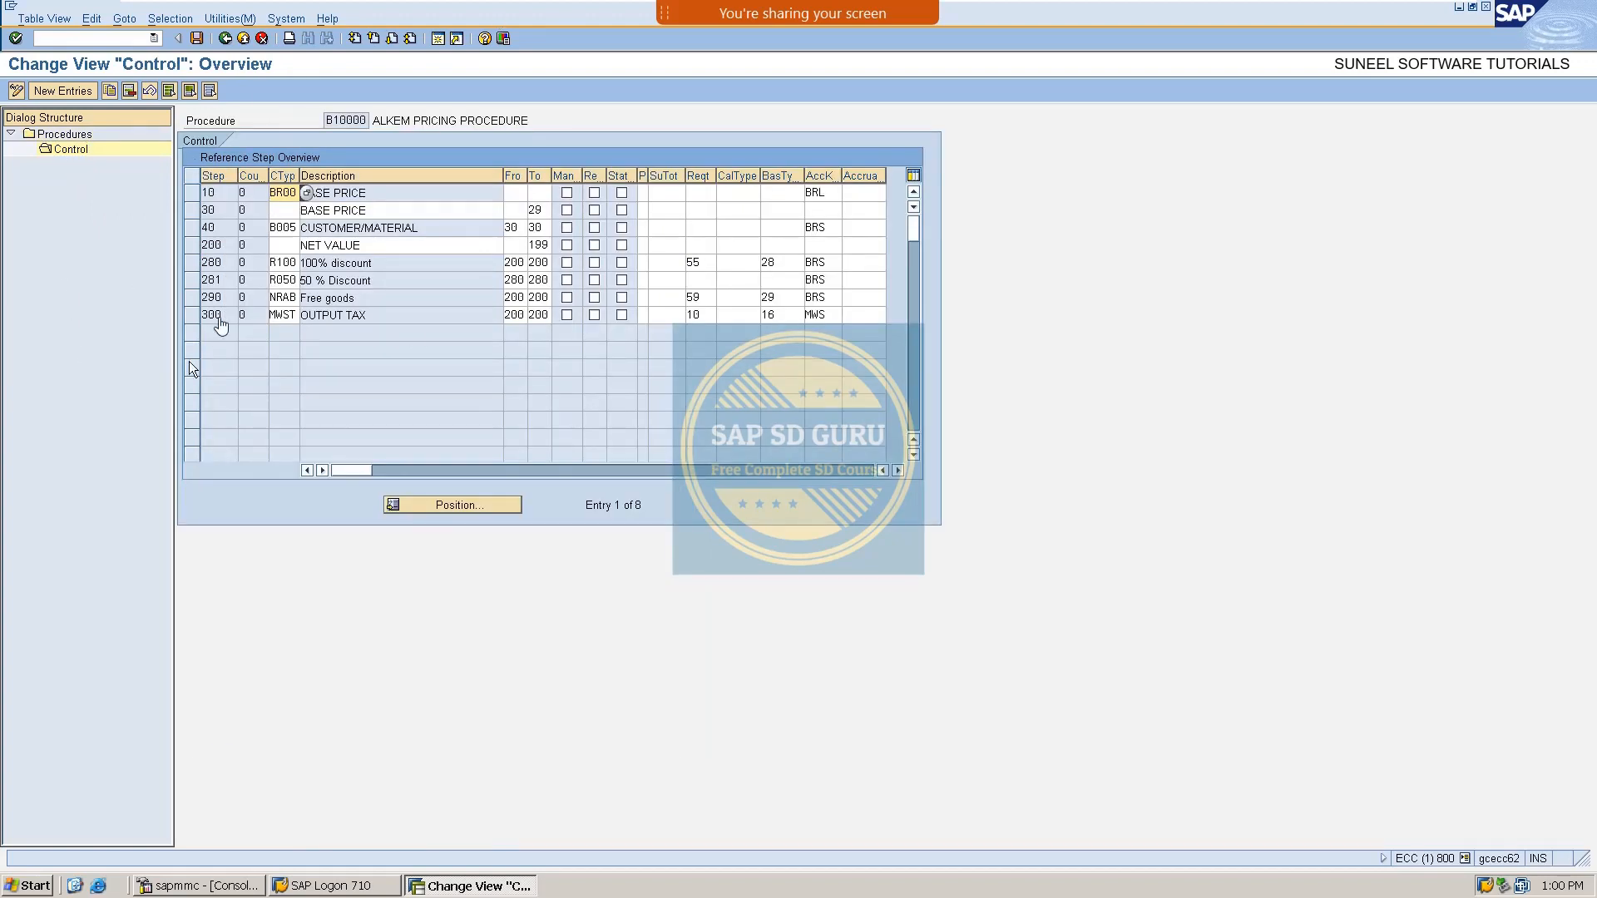
Examine the step number, from/to references, requirement and base type of the R100 100% discount row in B10000.
left_click(278, 281)
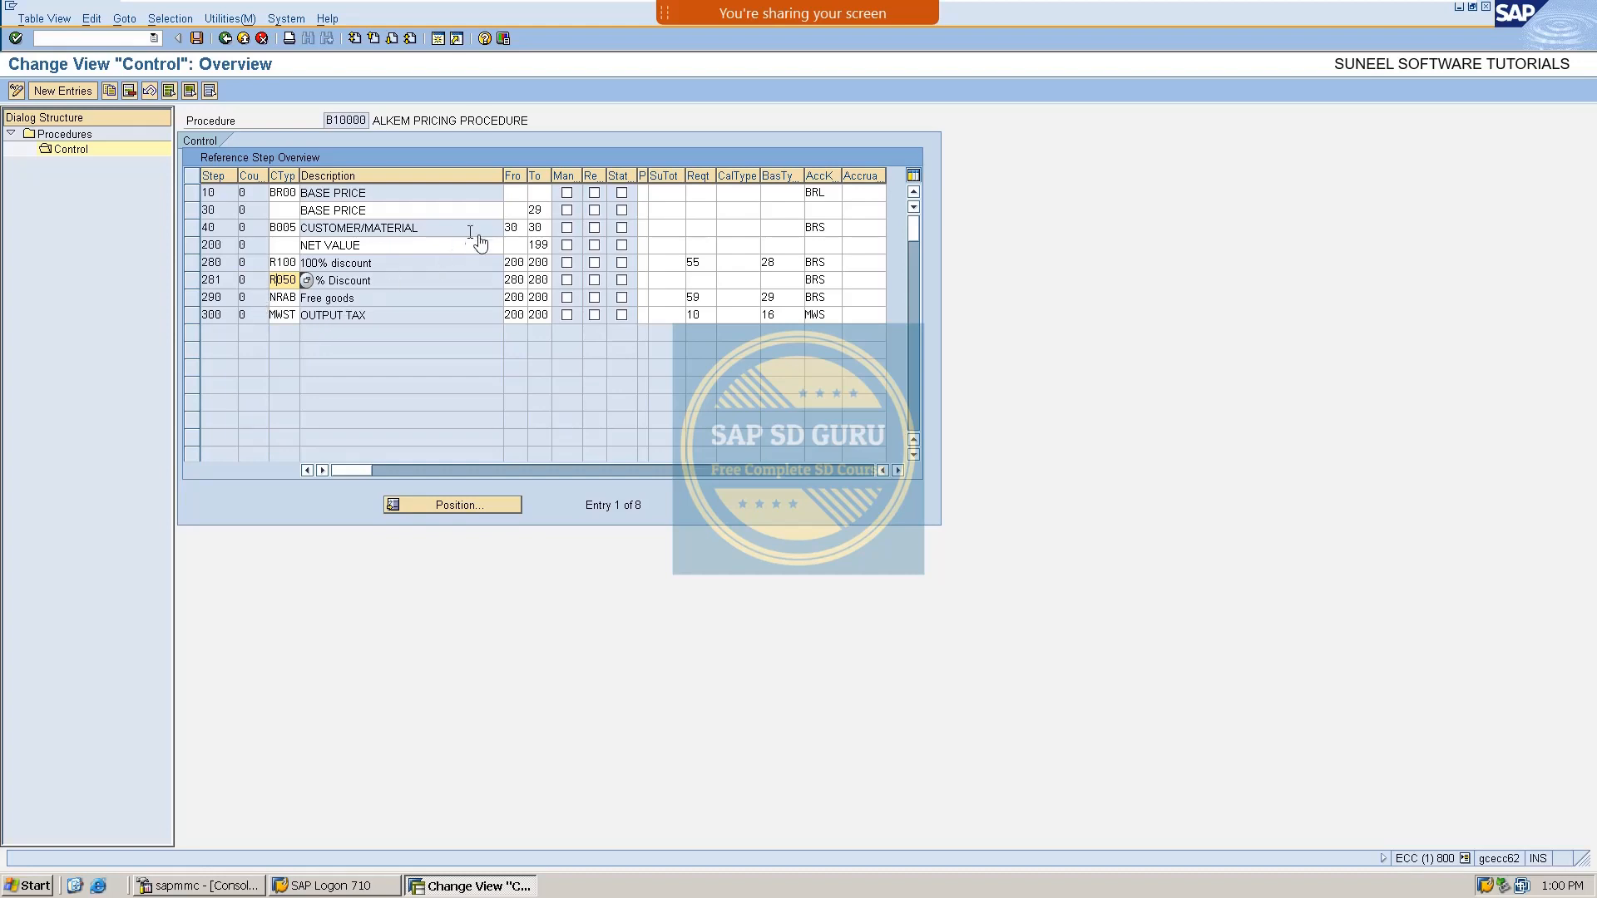
double_click(212, 263)
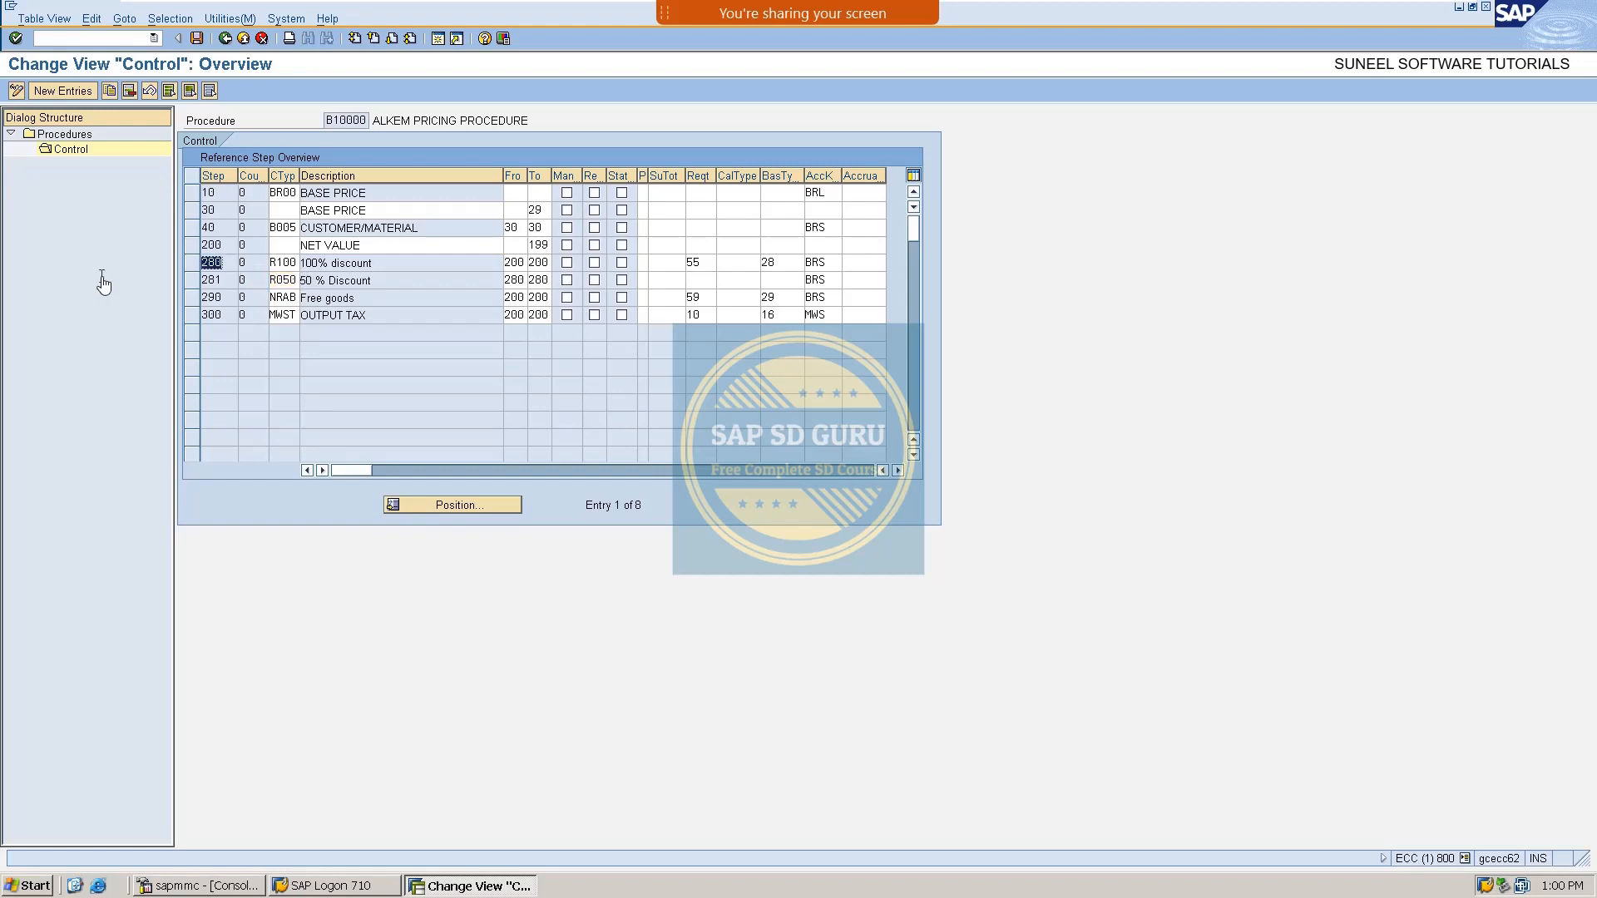
left_click(512, 263)
left_click(538, 263)
left_click(709, 267)
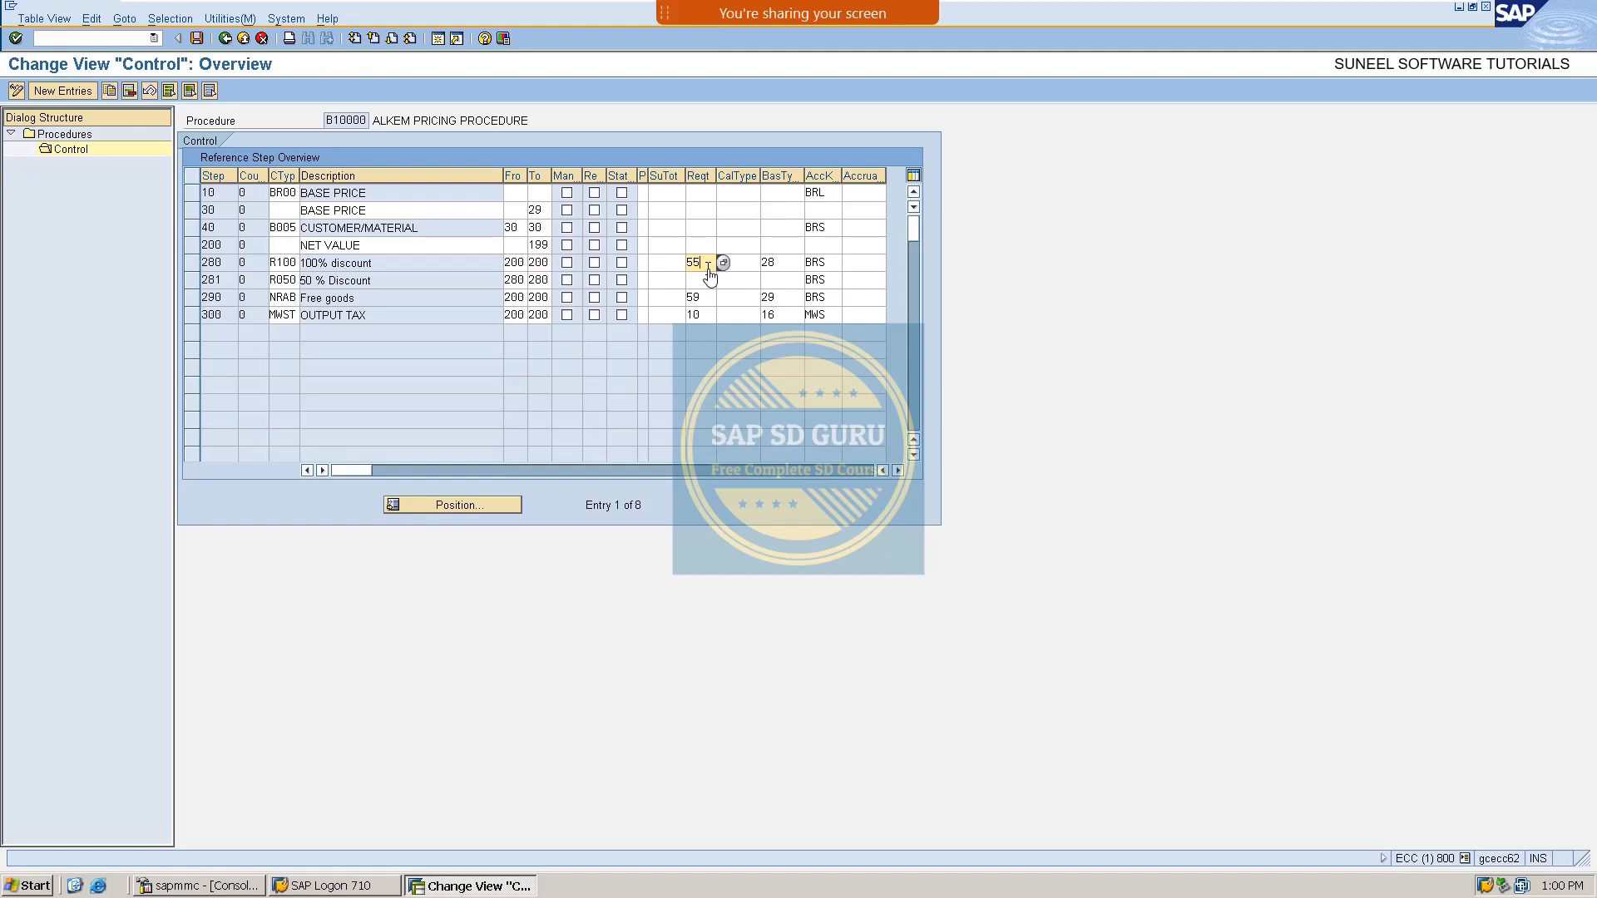
left_click(770, 263)
Examine how the R050 50 % Discount row references the R100 discount step, and save the procedure's control data.
double_click(212, 280)
left_click_drag(389, 283, 275, 282)
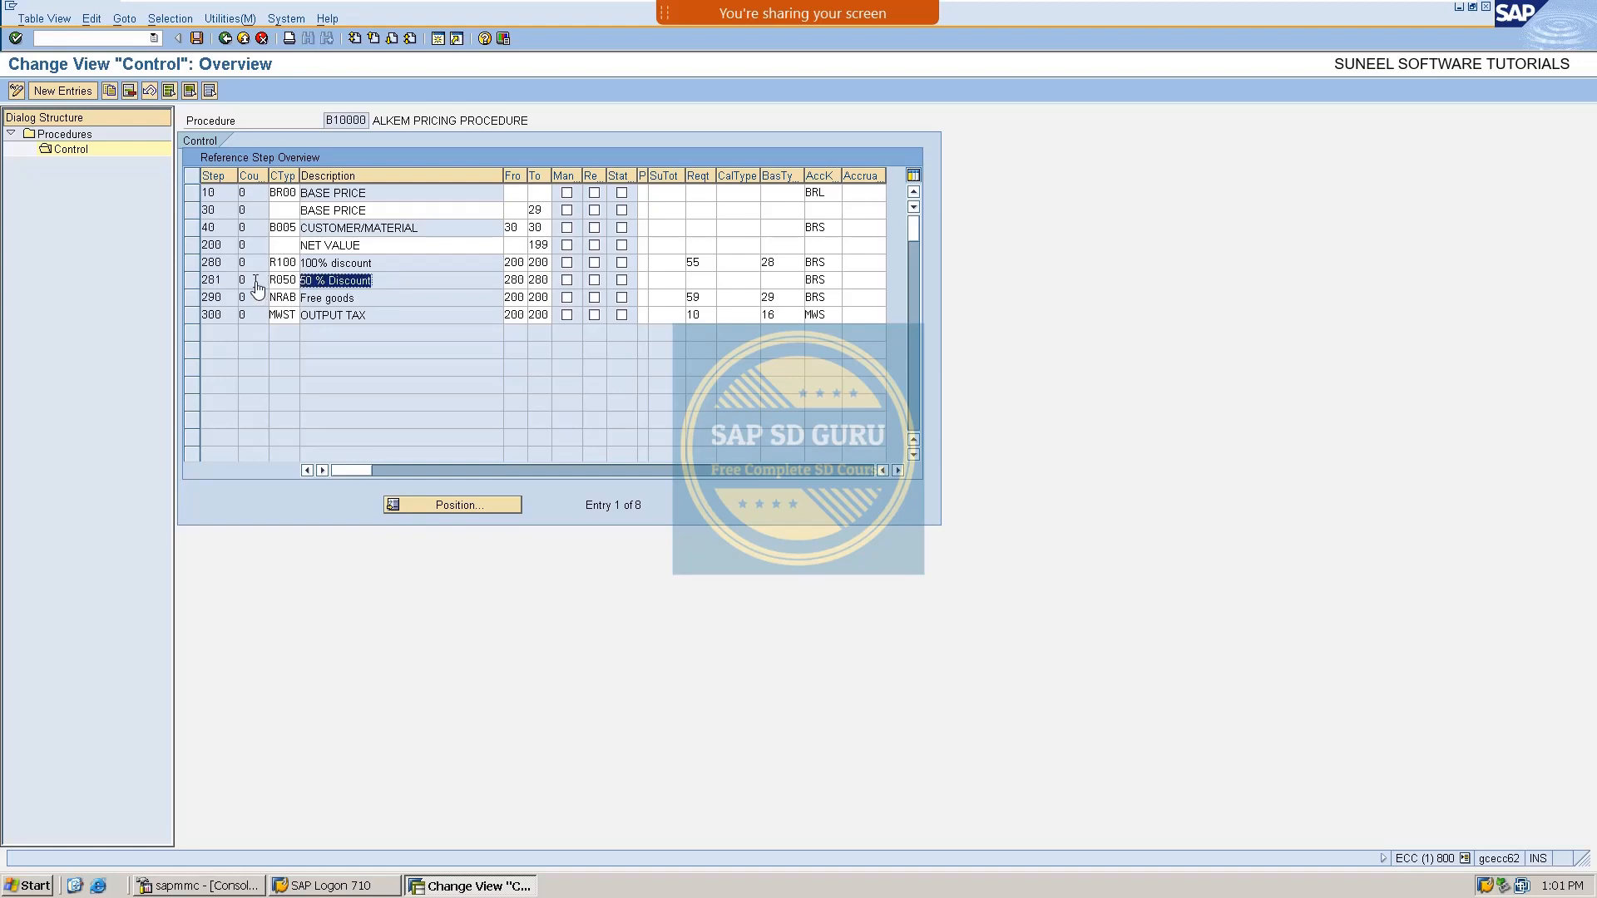
left_click(509, 282)
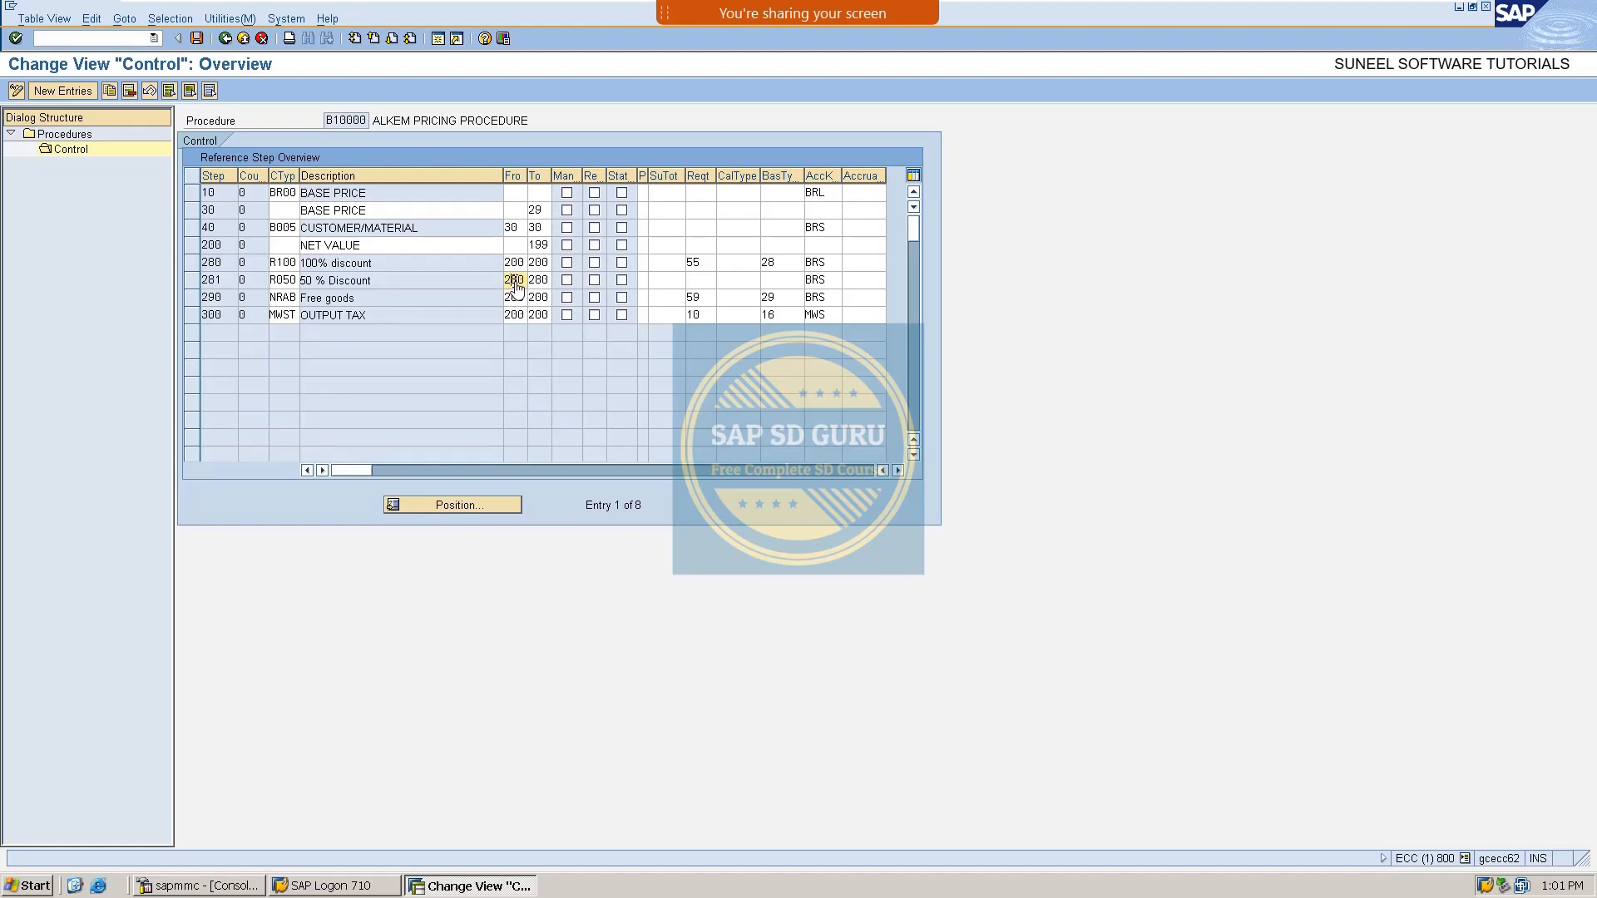
left_click(537, 282)
left_click(518, 280)
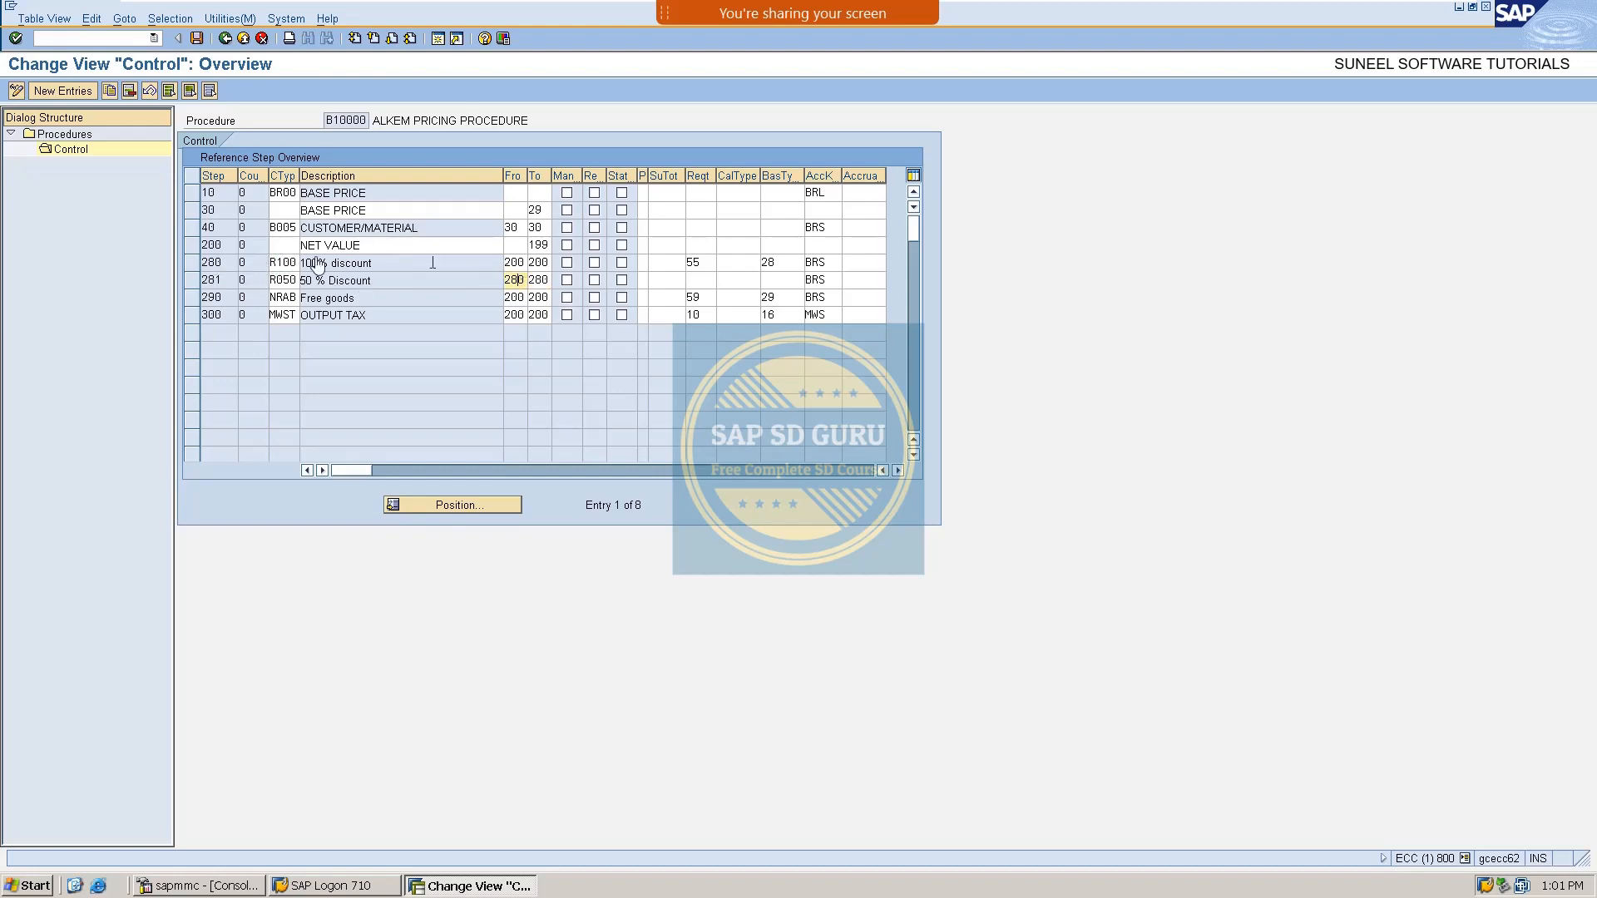
left_click(193, 263)
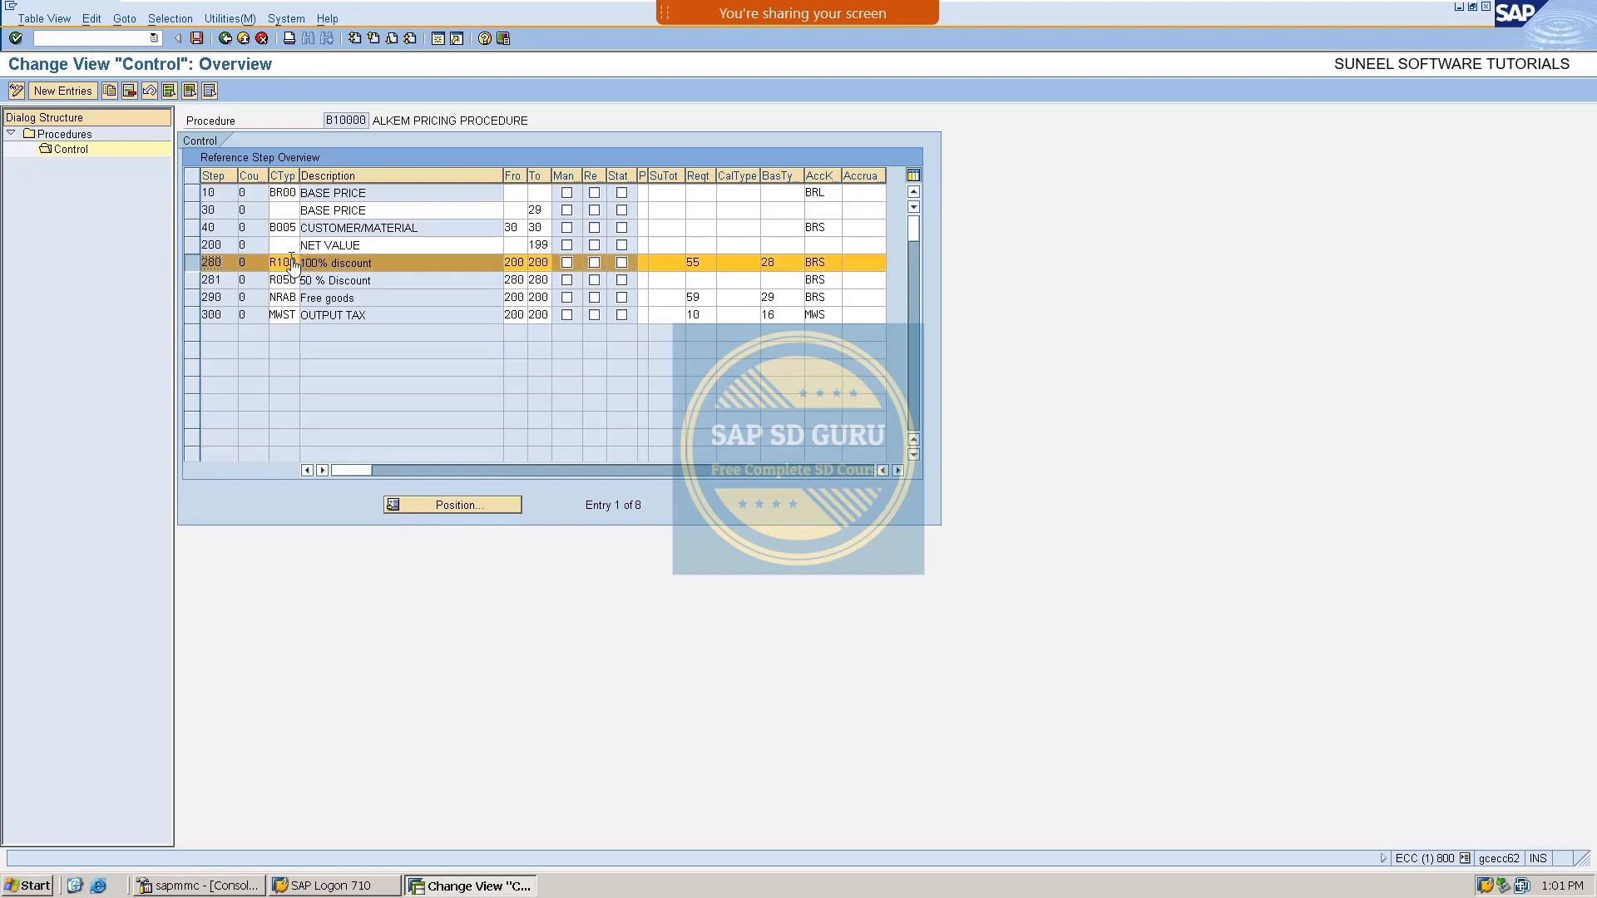
left_click(191, 264)
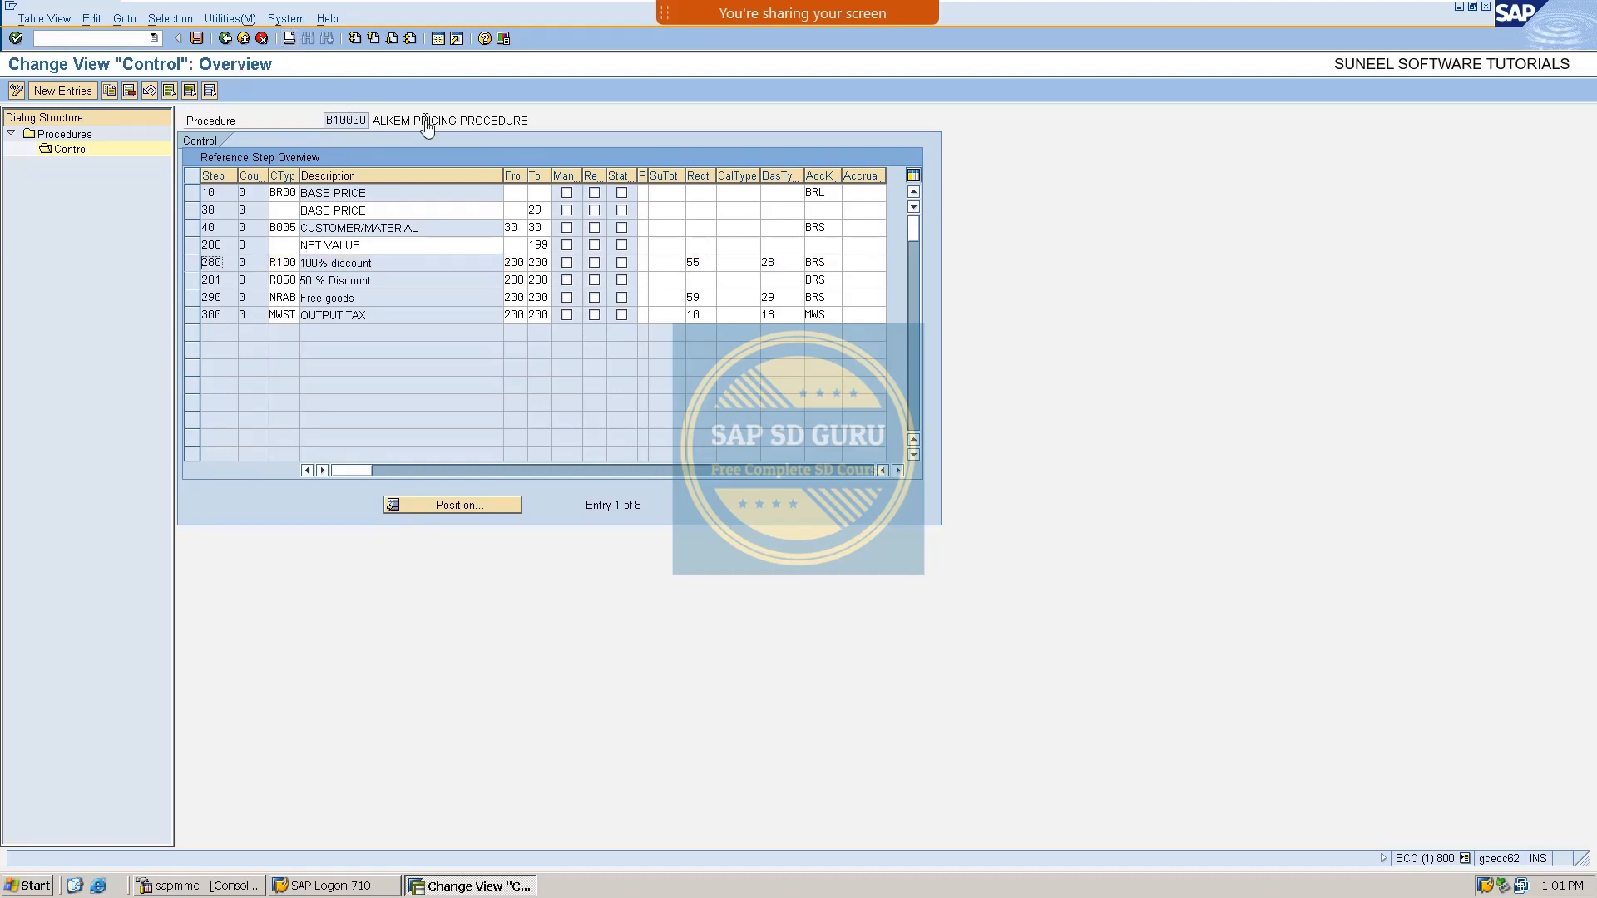
left_click(196, 39)
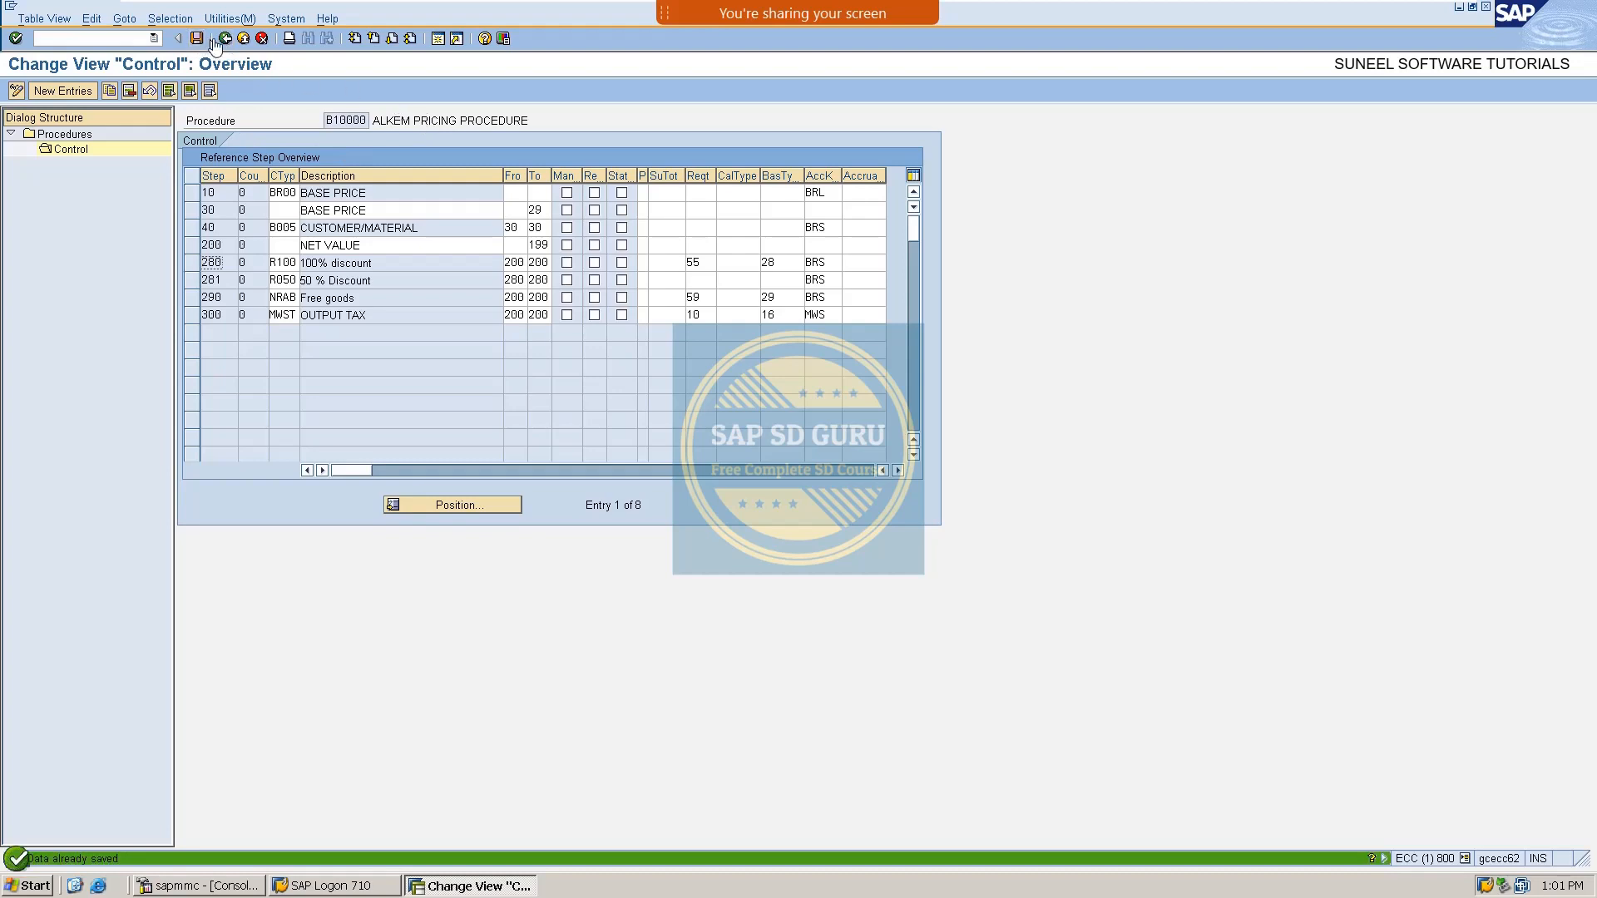
Leave the pricing procedure and open condition record entry for R050 by sales organization and material with transaction VK11.
left_click(225, 39)
left_click(225, 39)
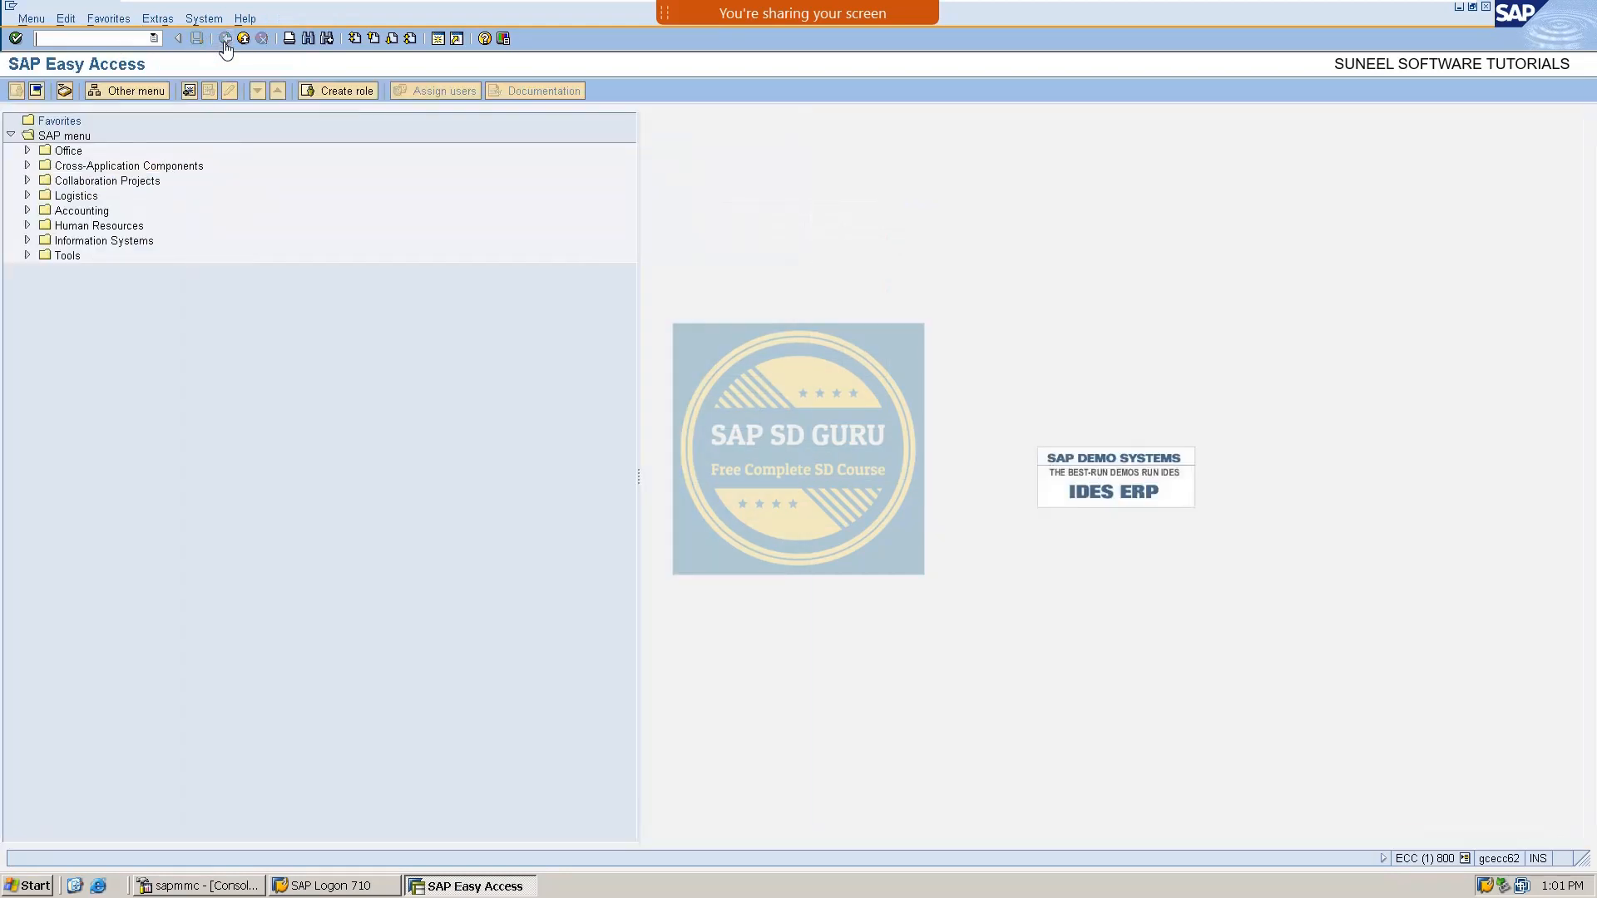
type("/nv")
key("BackSpace")
key("BackSpace")
key("BackSpace")
type("vk11")
key("Return")
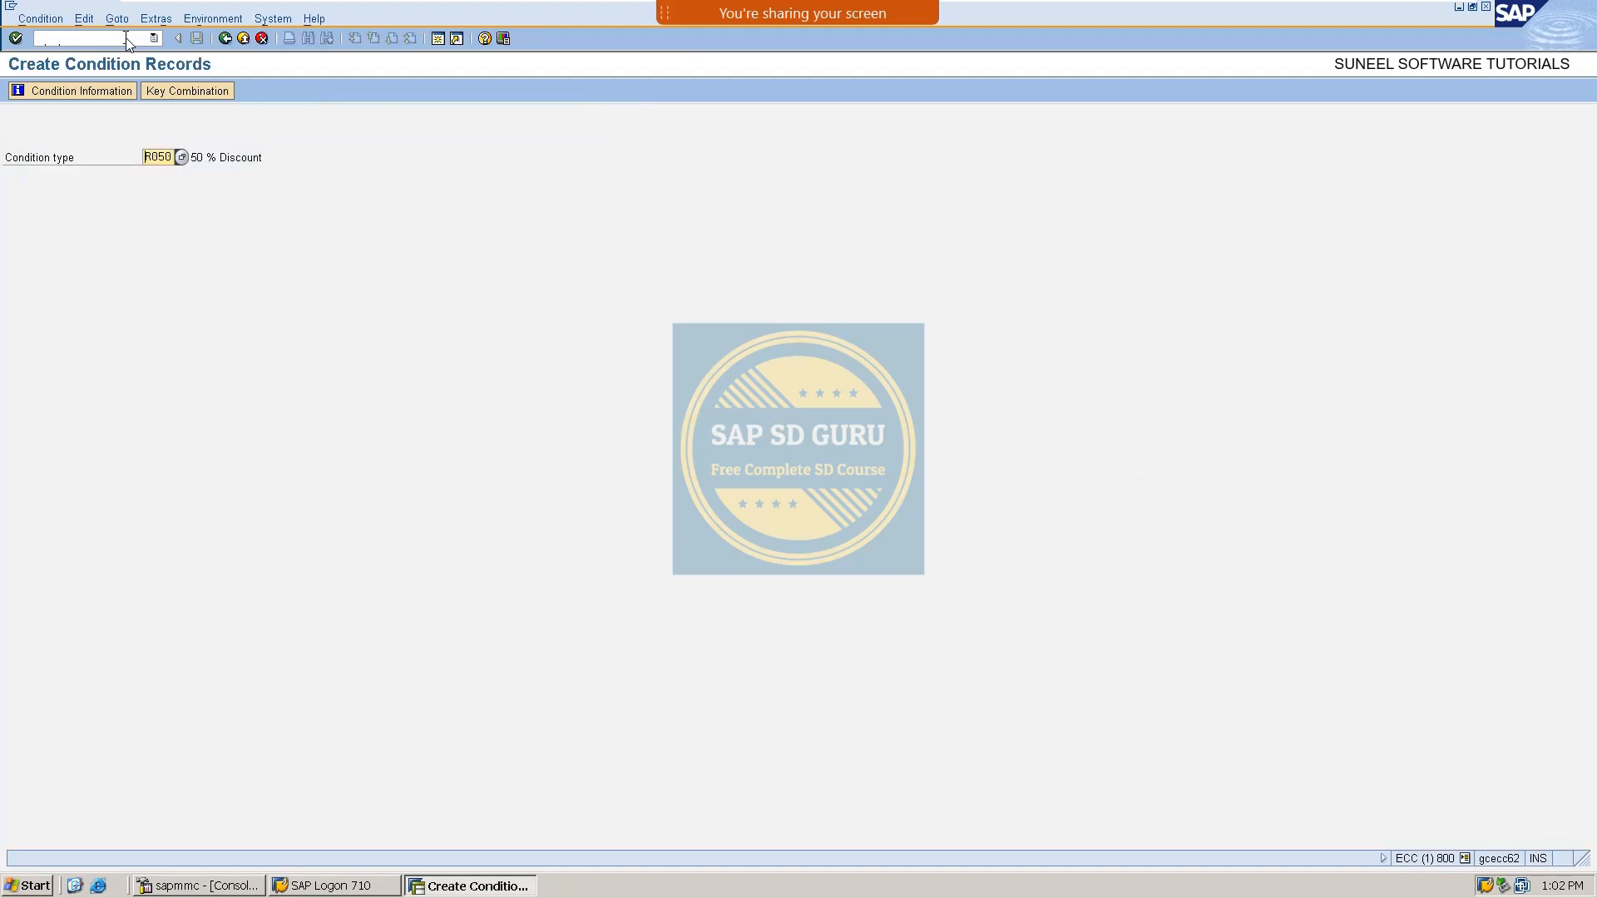
key("Return")
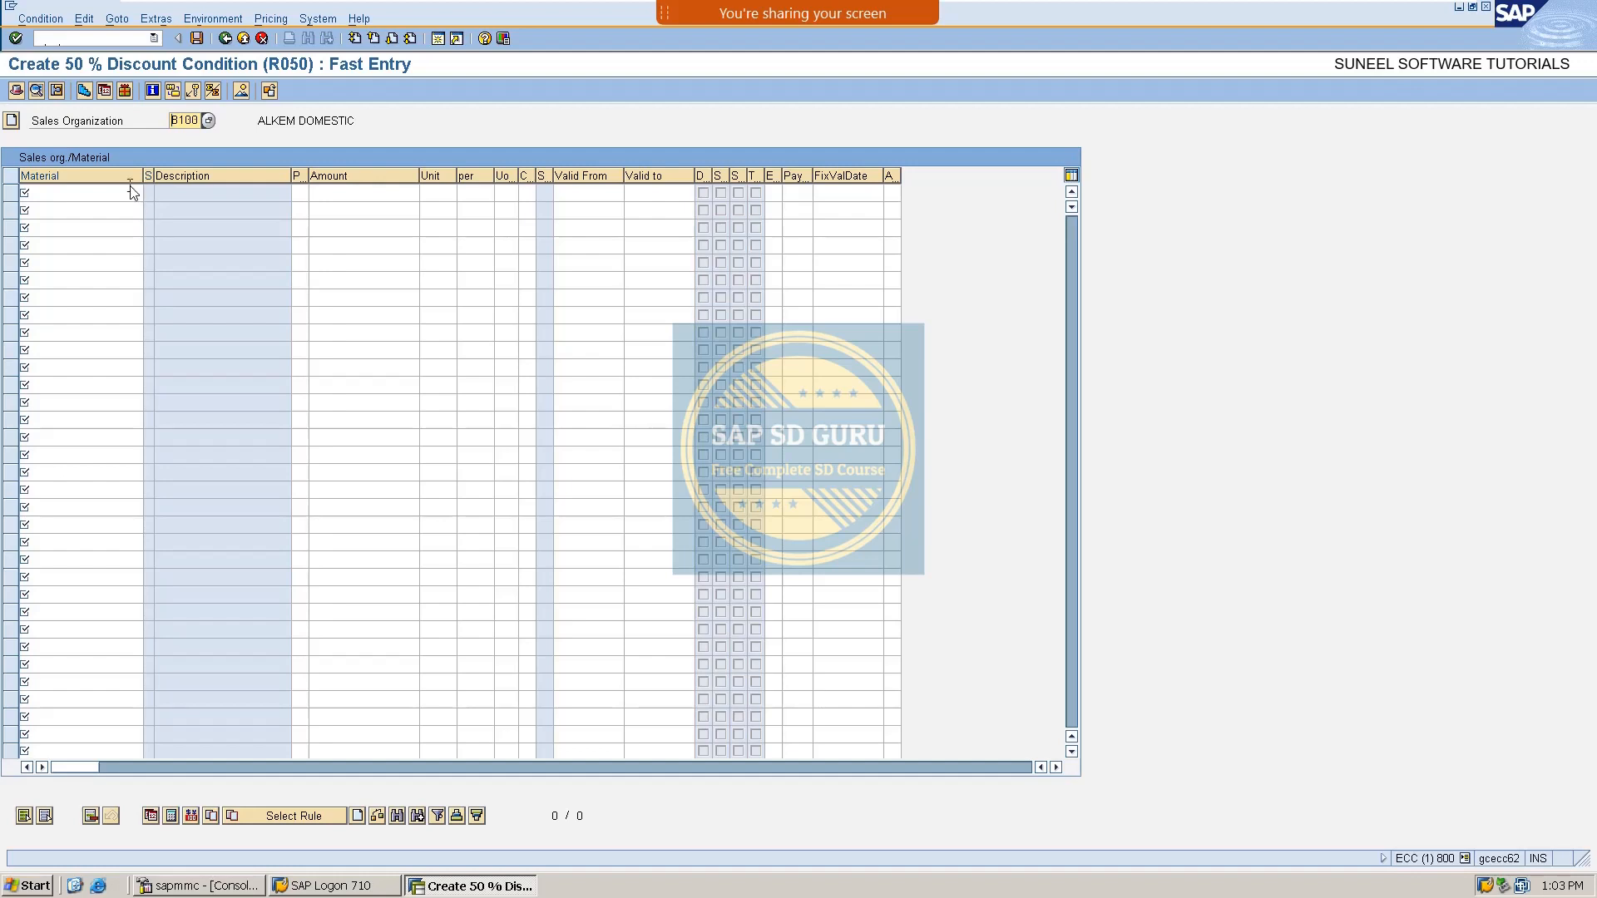
Enter a 50 % discount record for material MAT_D in sales organization B100.
left_click(131, 191)
left_click(130, 188)
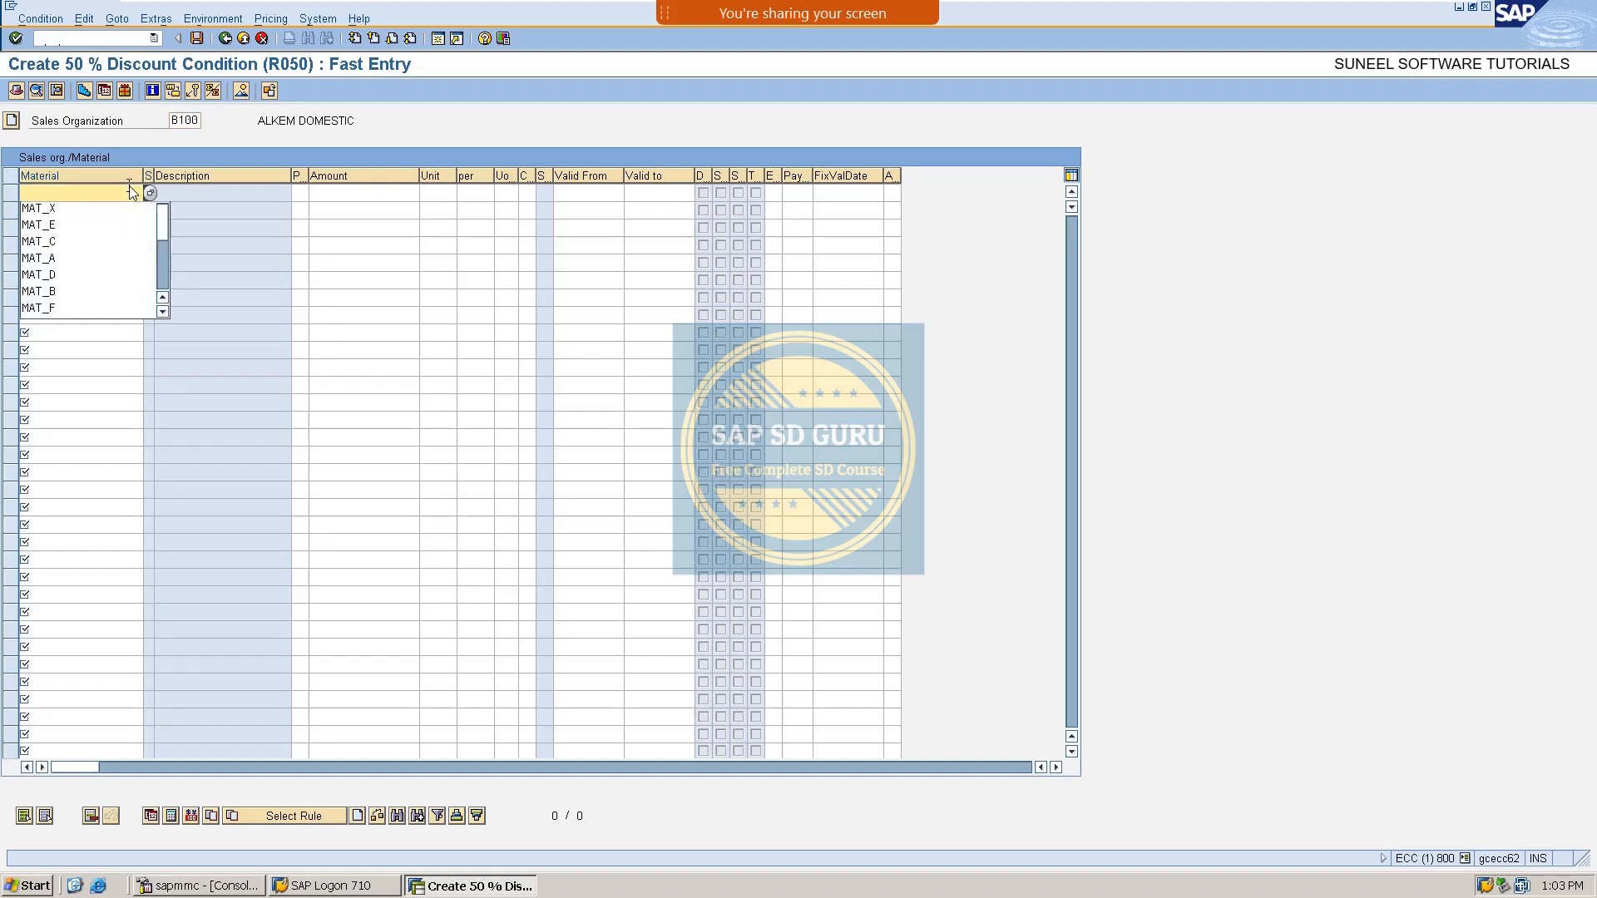
key("Down")
key("Down")
key("Down")
key("Down")
key("Down")
key("Down")
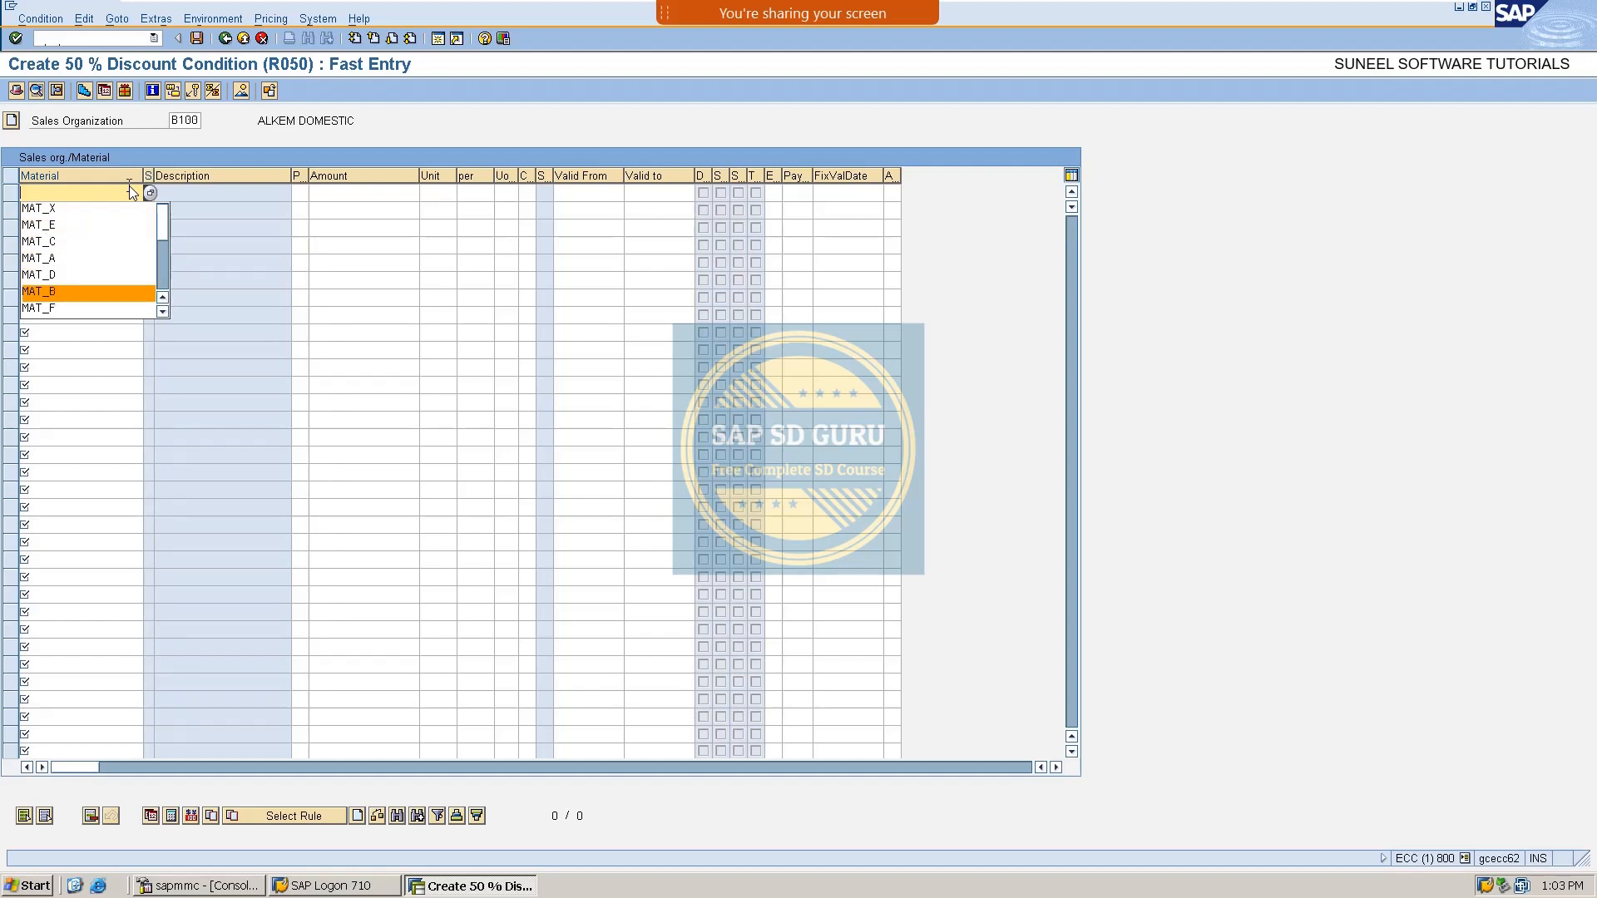
key("Up")
key("Return")
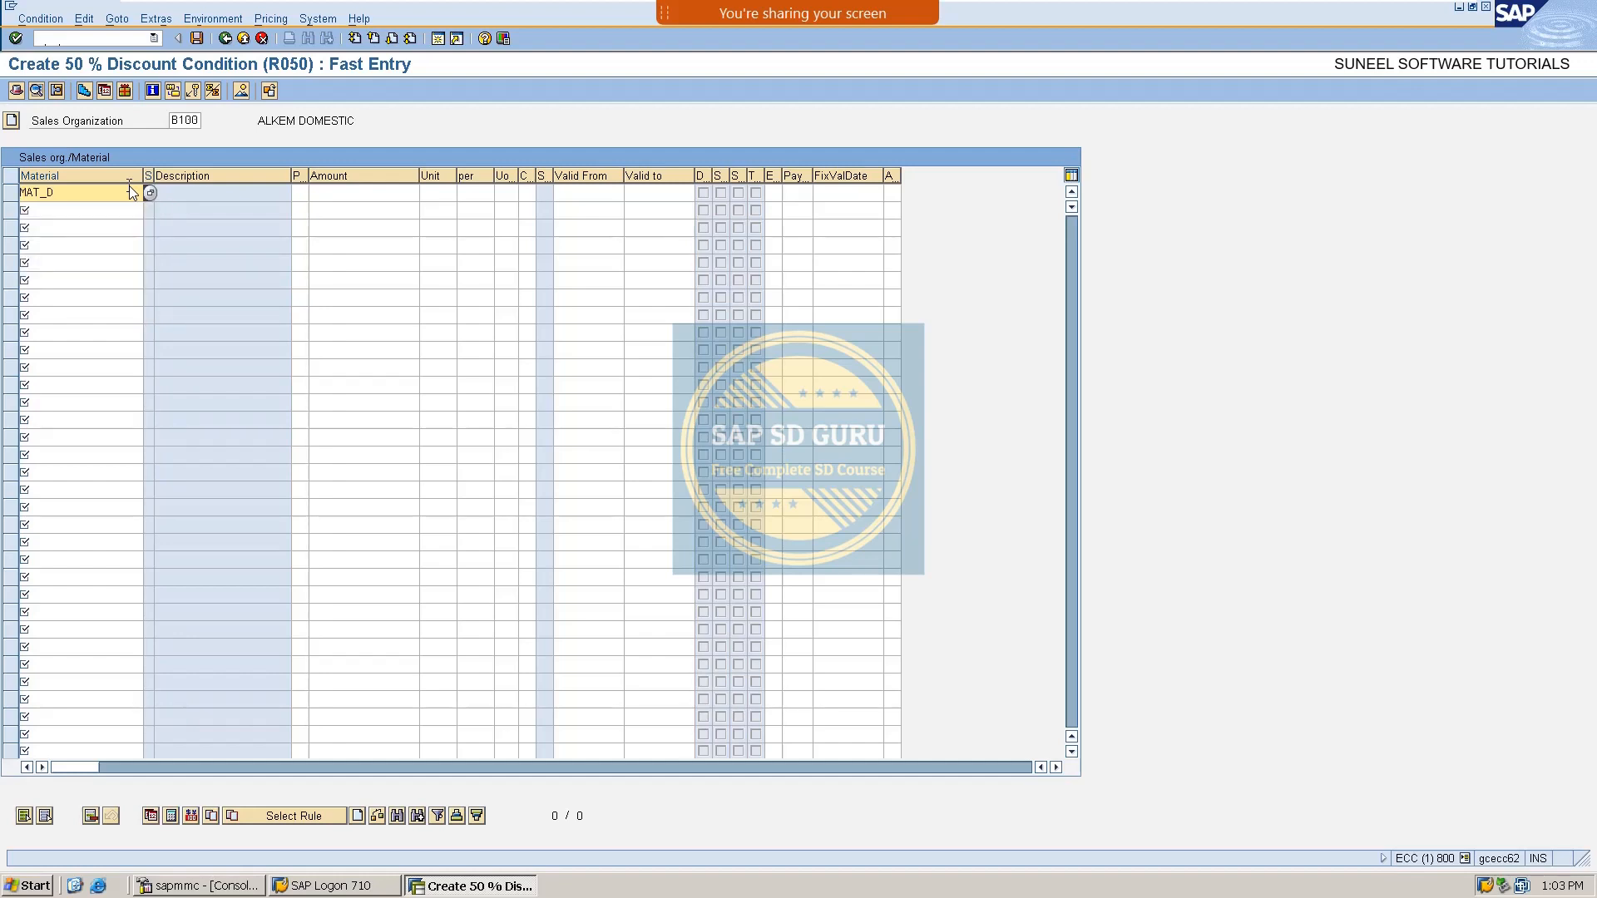
key("Tab")
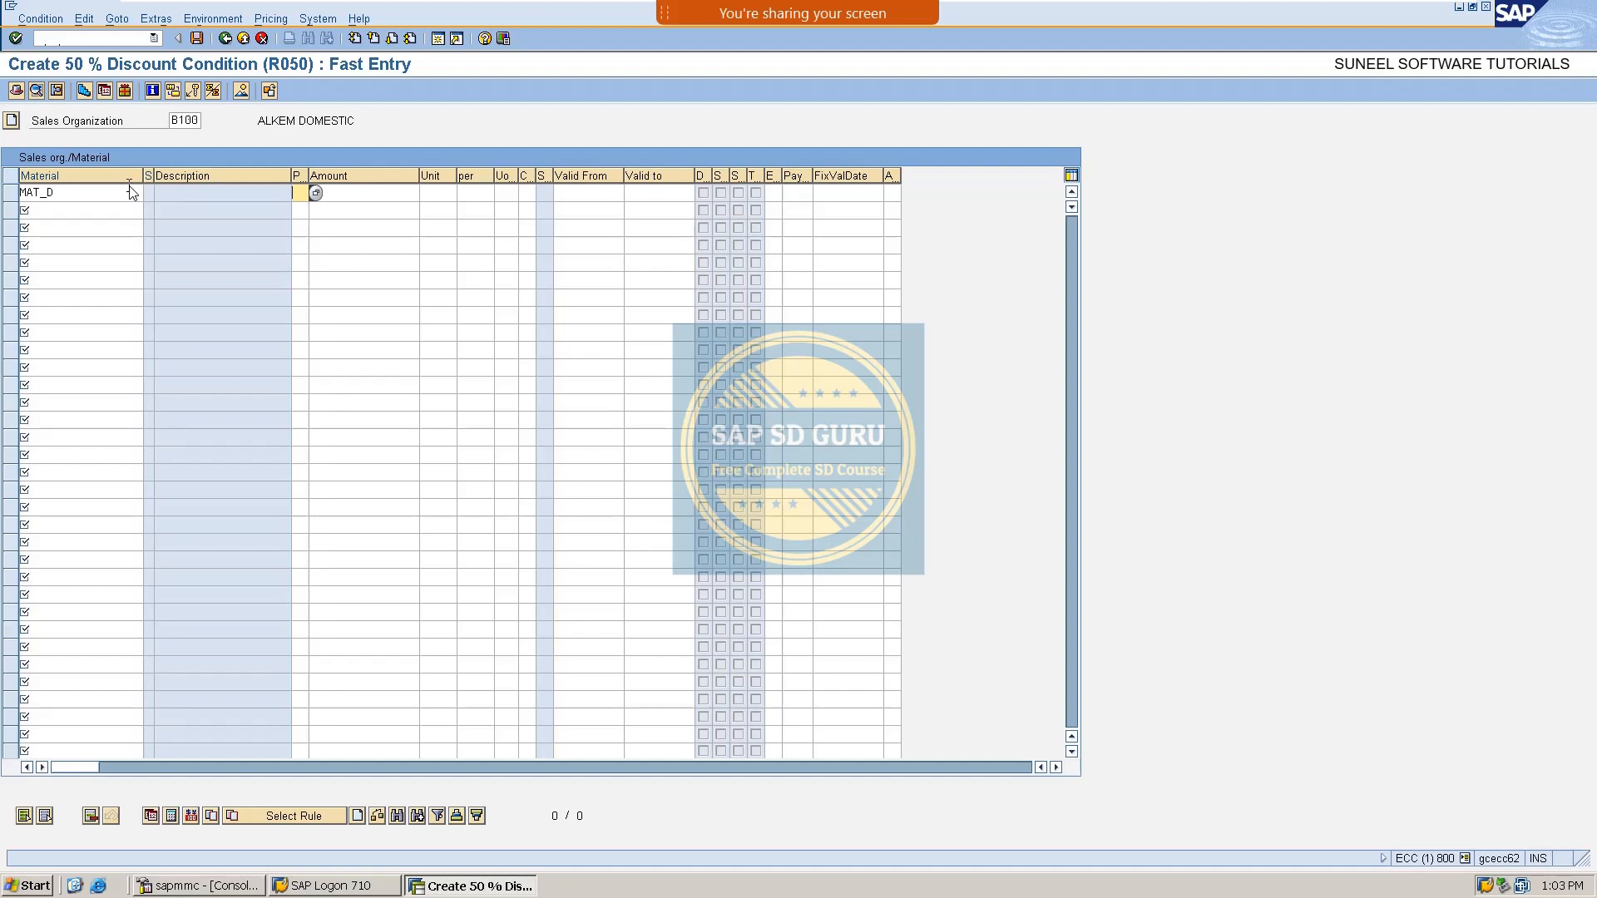
key("Tab")
type("5")
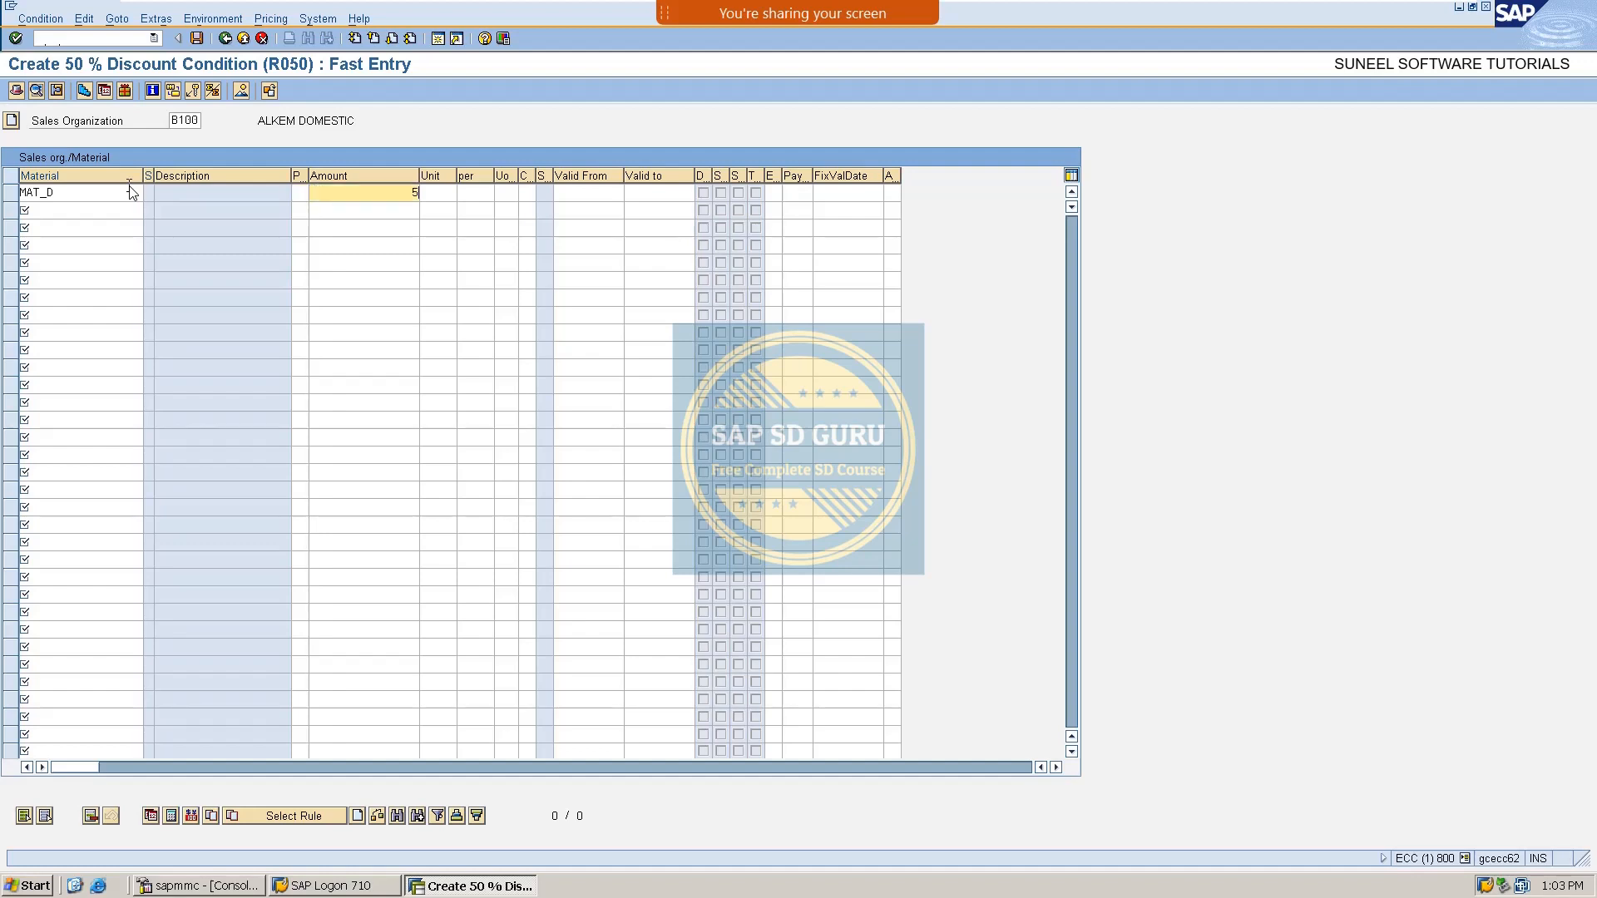
type("0")
key("Return")
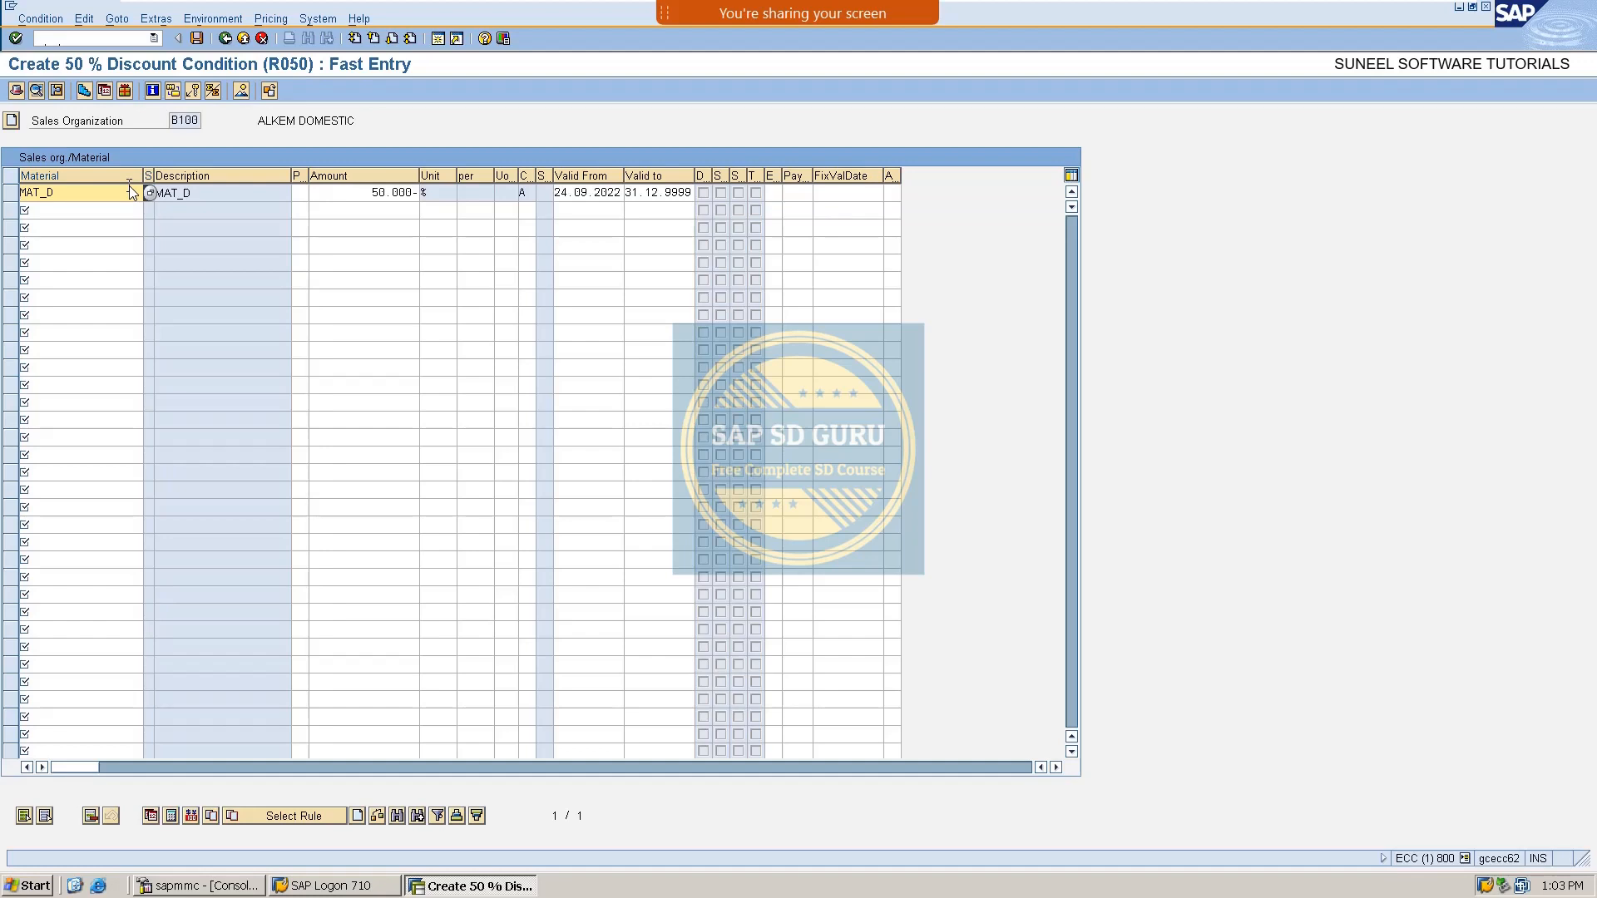
Enter a 50 % discount record for material MAT_Y and save the R050 condition records.
left_click(87, 210)
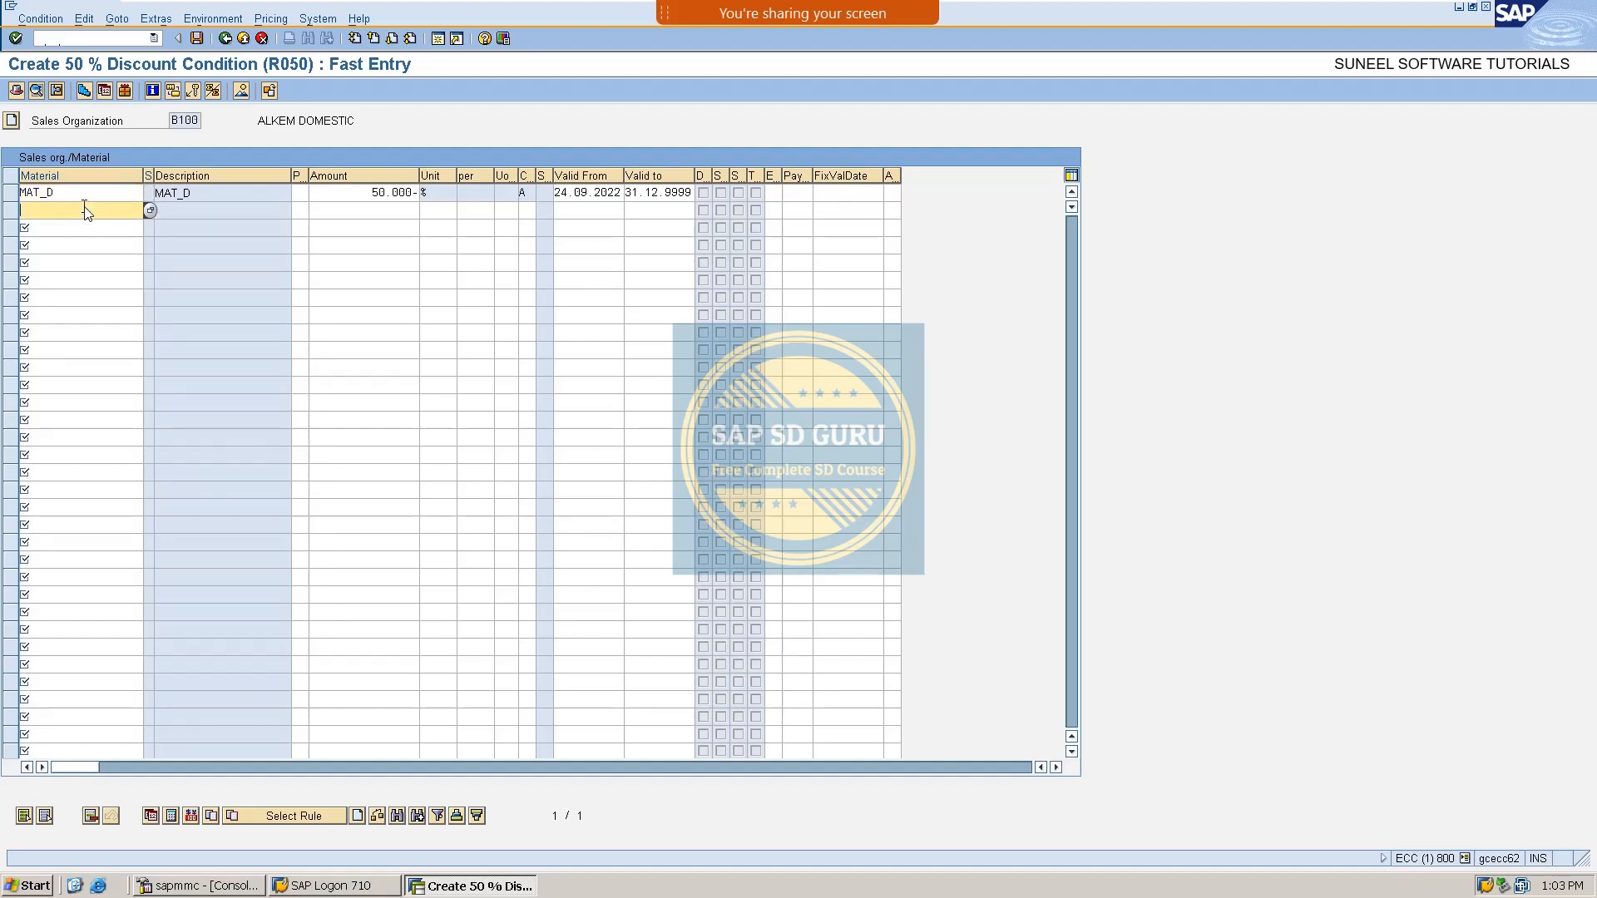
type("MAT")
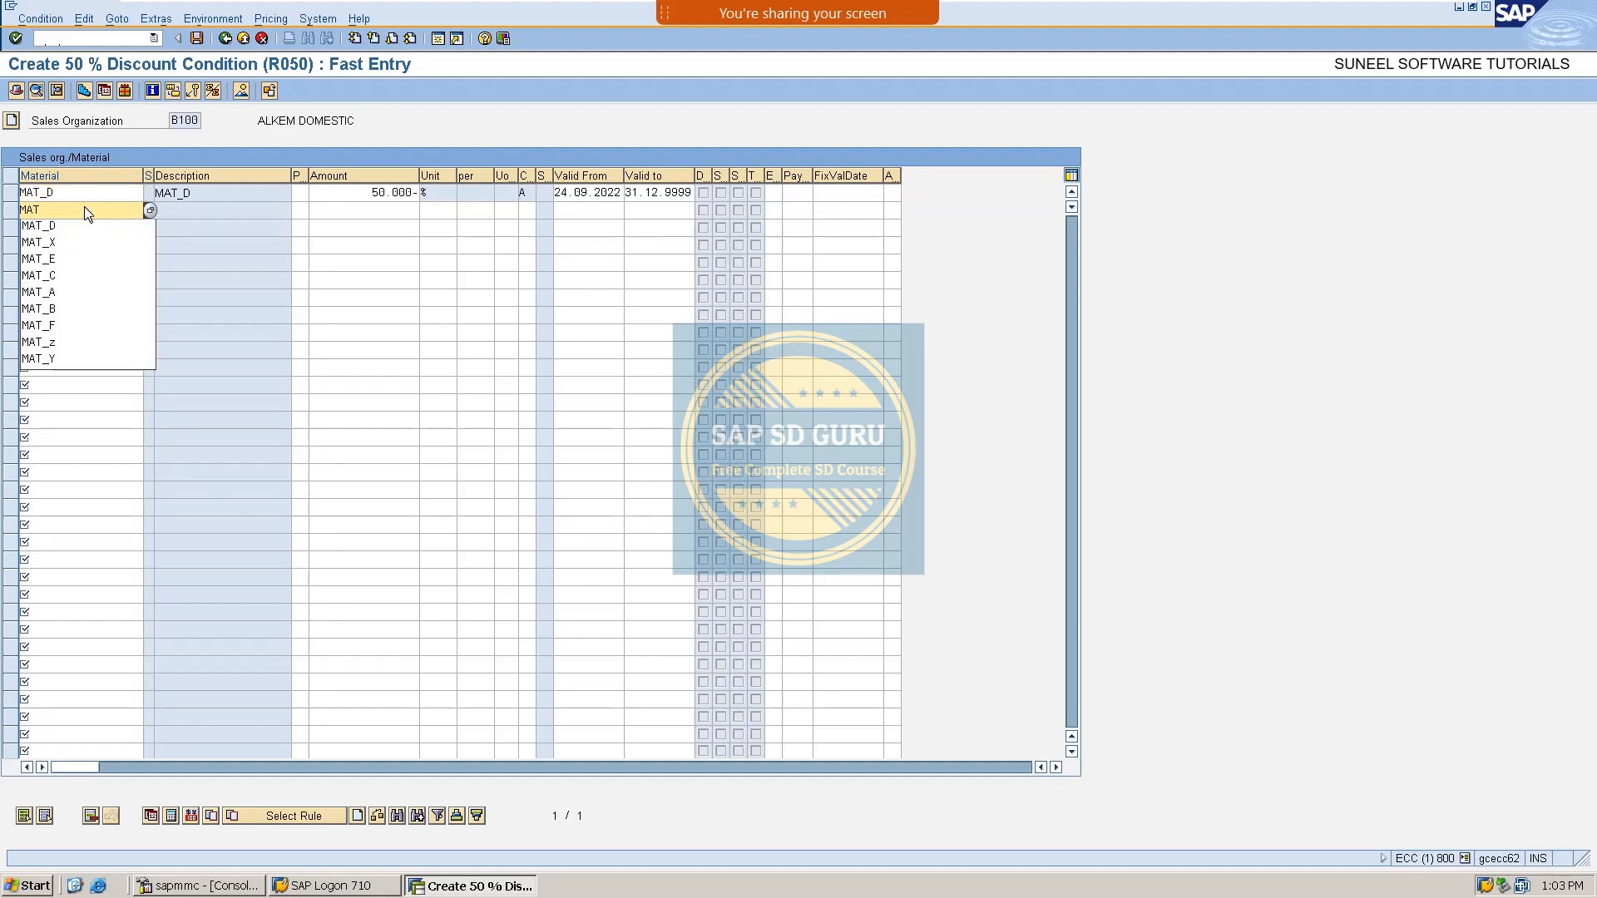
type("_Y")
key("Tab")
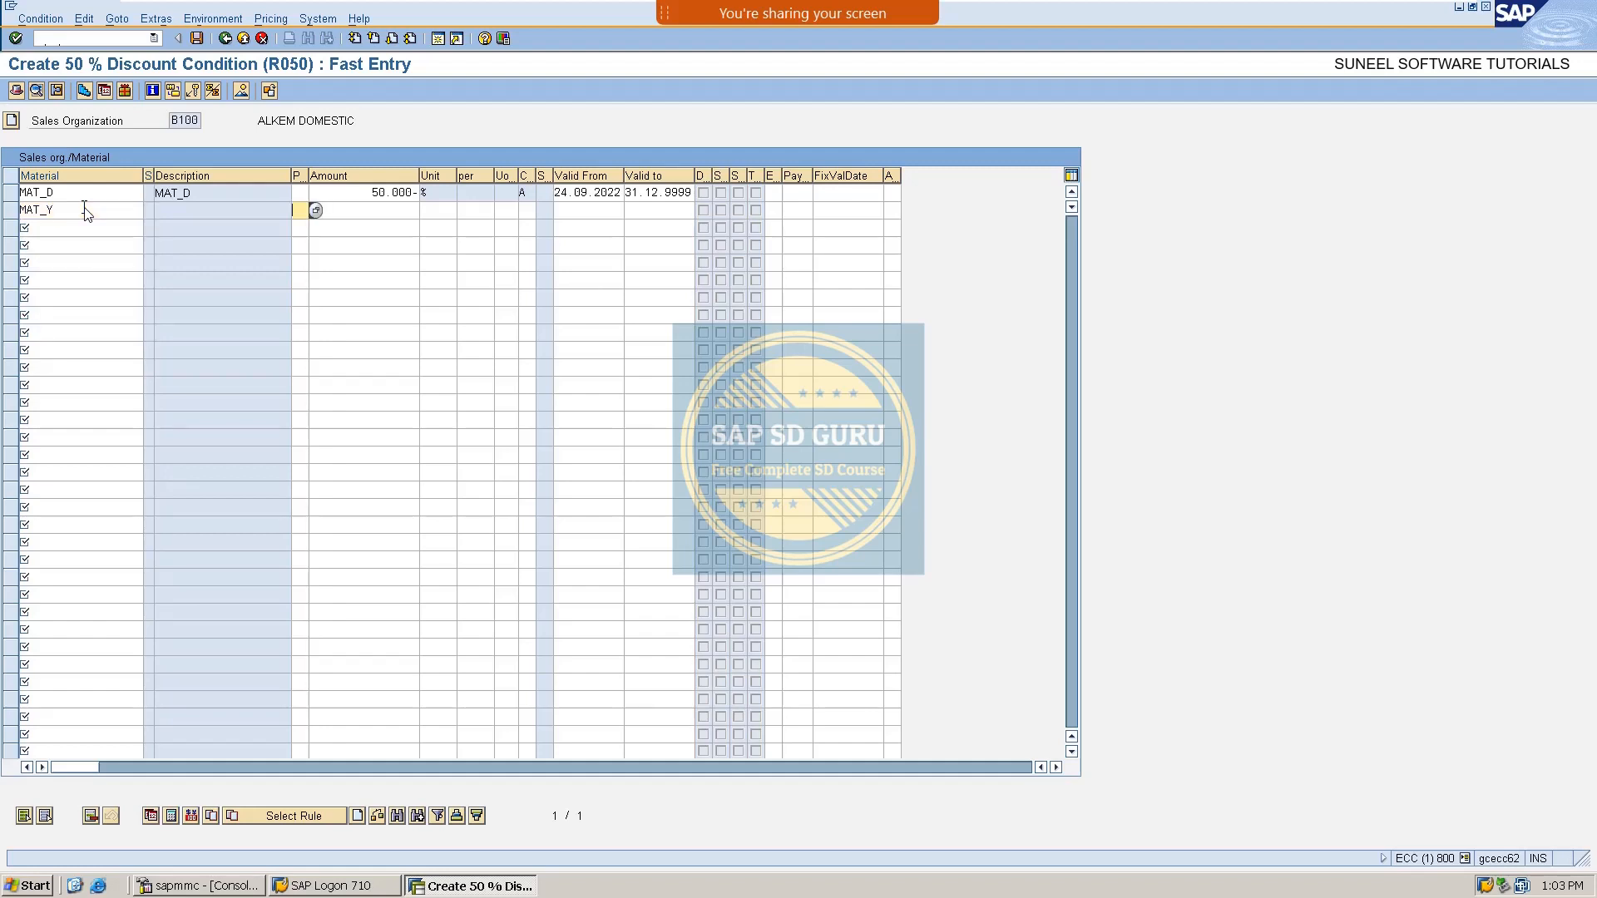
key("Tab")
type("50")
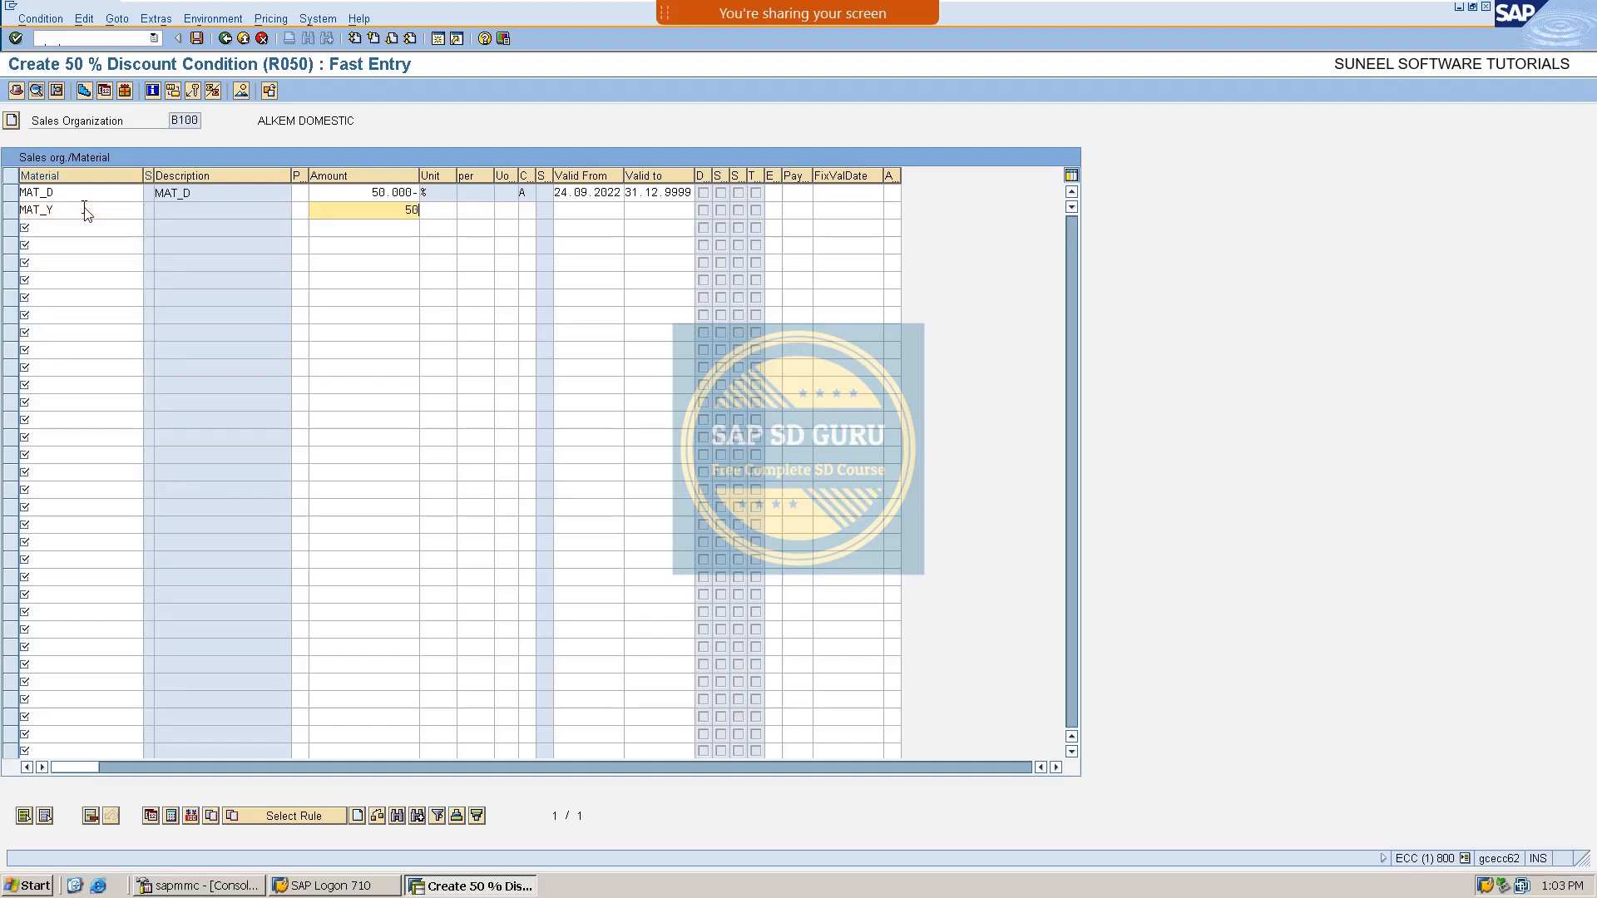
key("Return")
key("ctrl+s")
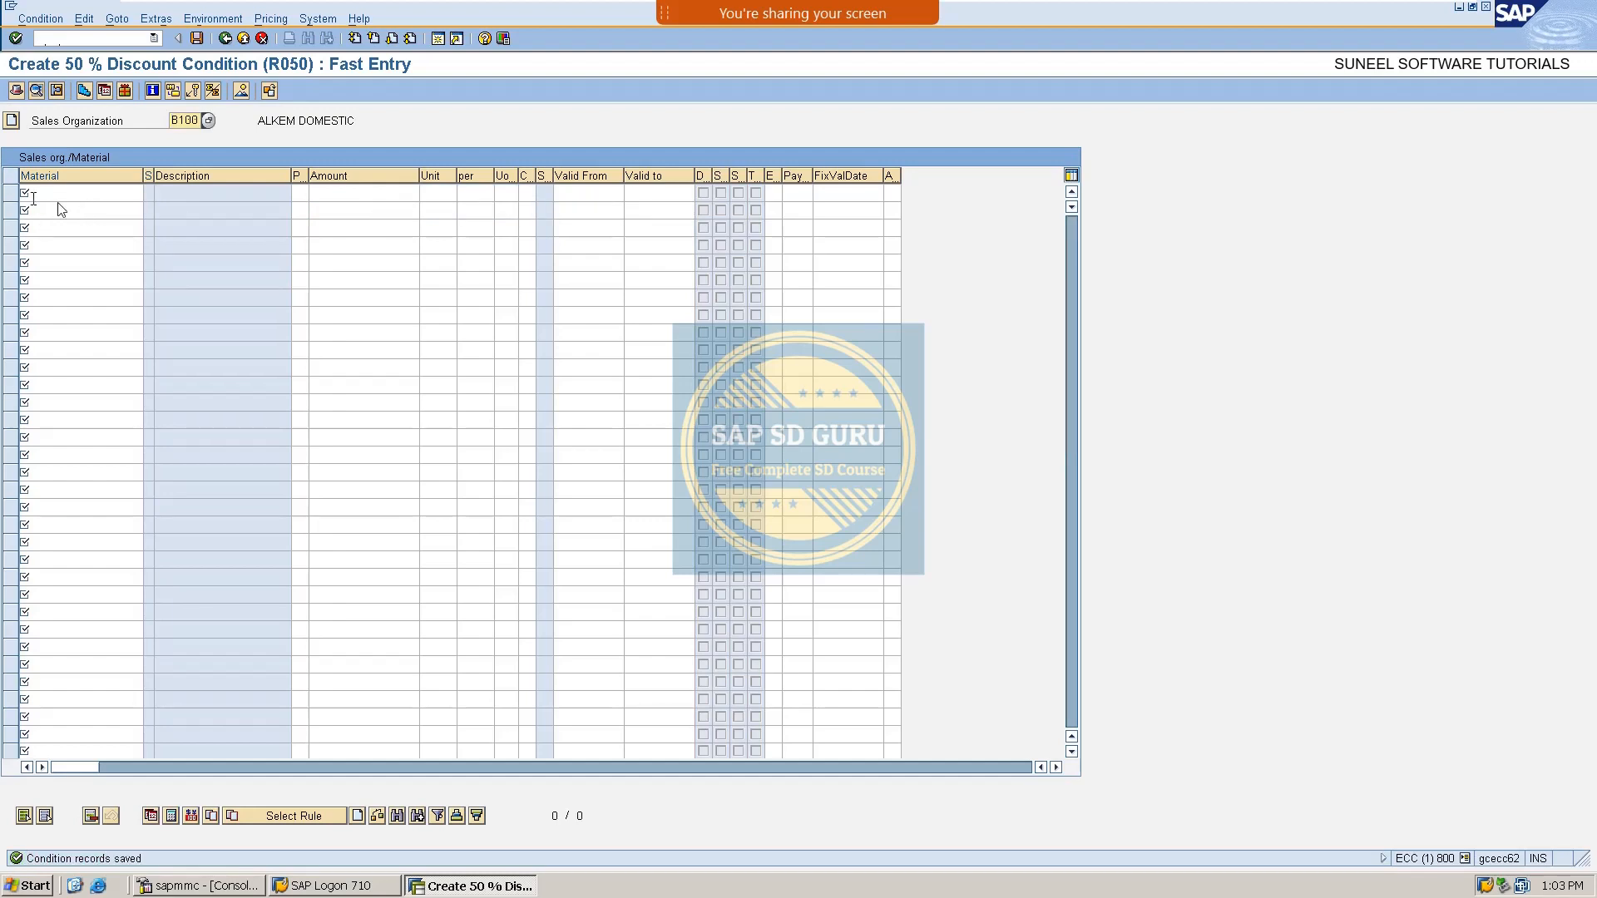
Exit condition record entry and return to the SAP Easy Access screen.
left_click(131, 38)
type("/n")
key("Return")
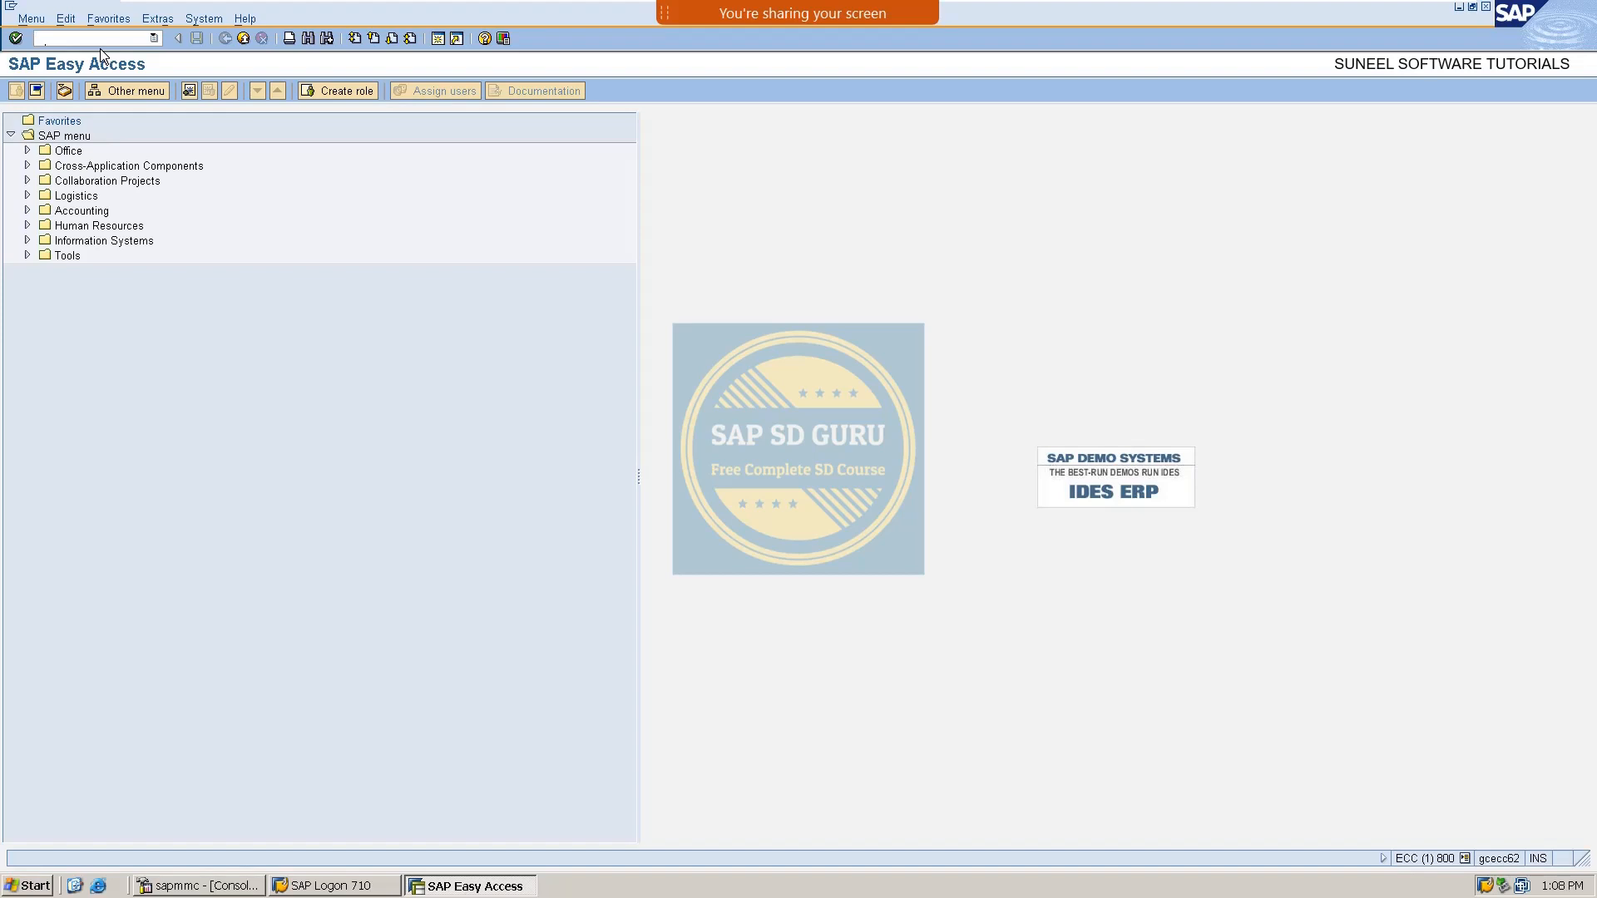
Create a standard order (OR) with transaction VA01 for sales area B100/B1/B1 and enter the sold-to party's customer number.
type("va01")
key("Return")
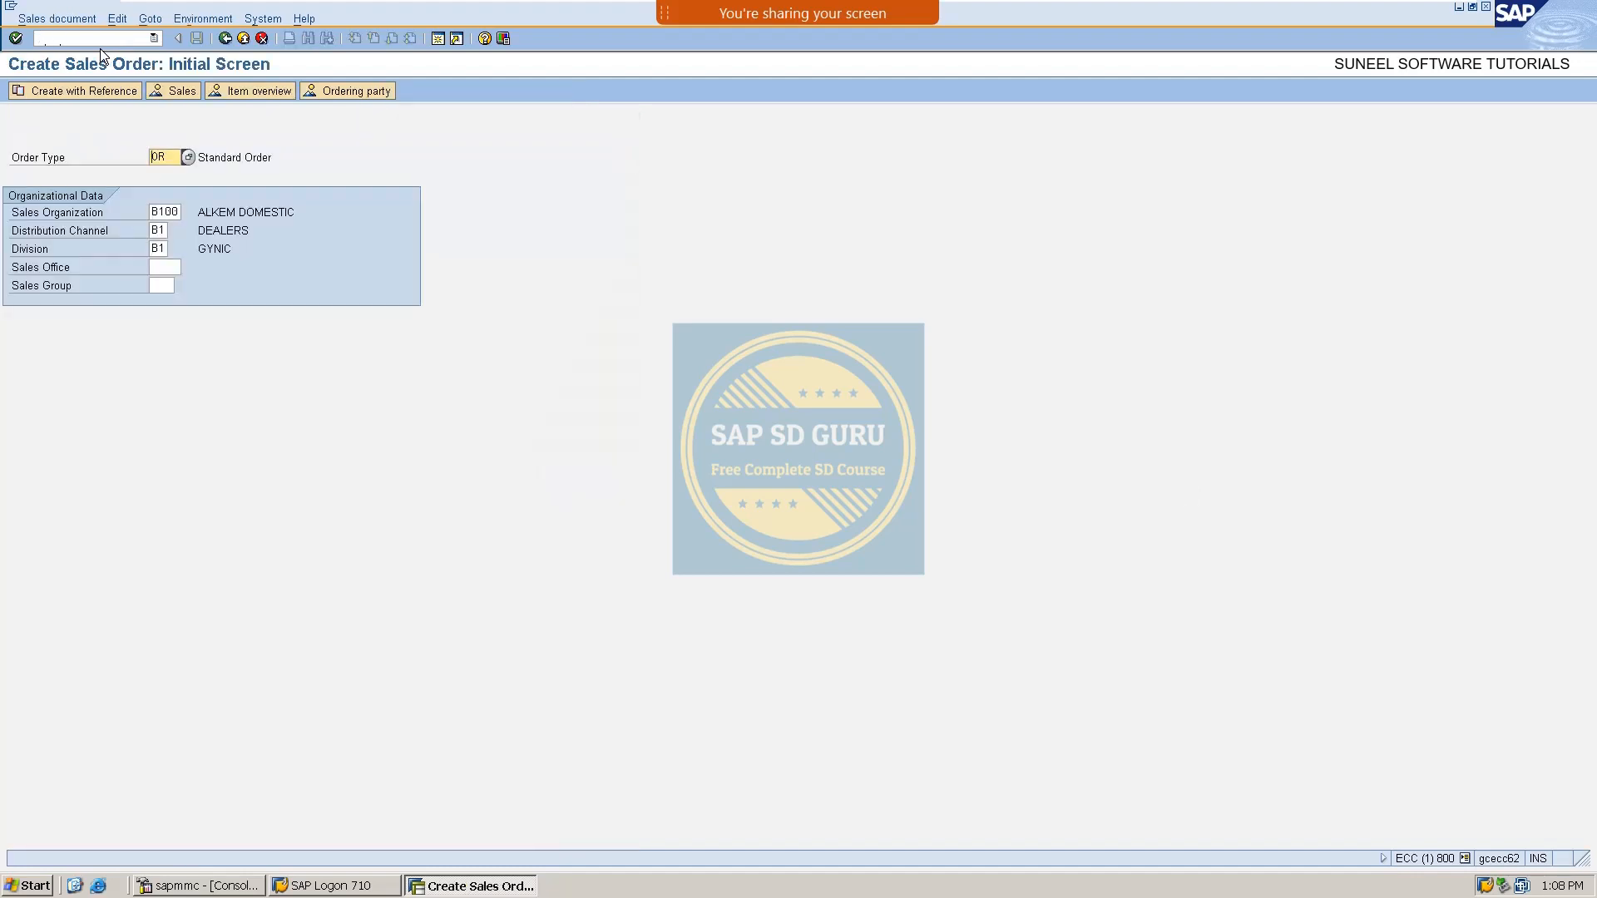
key("Return")
key("BackSpace")
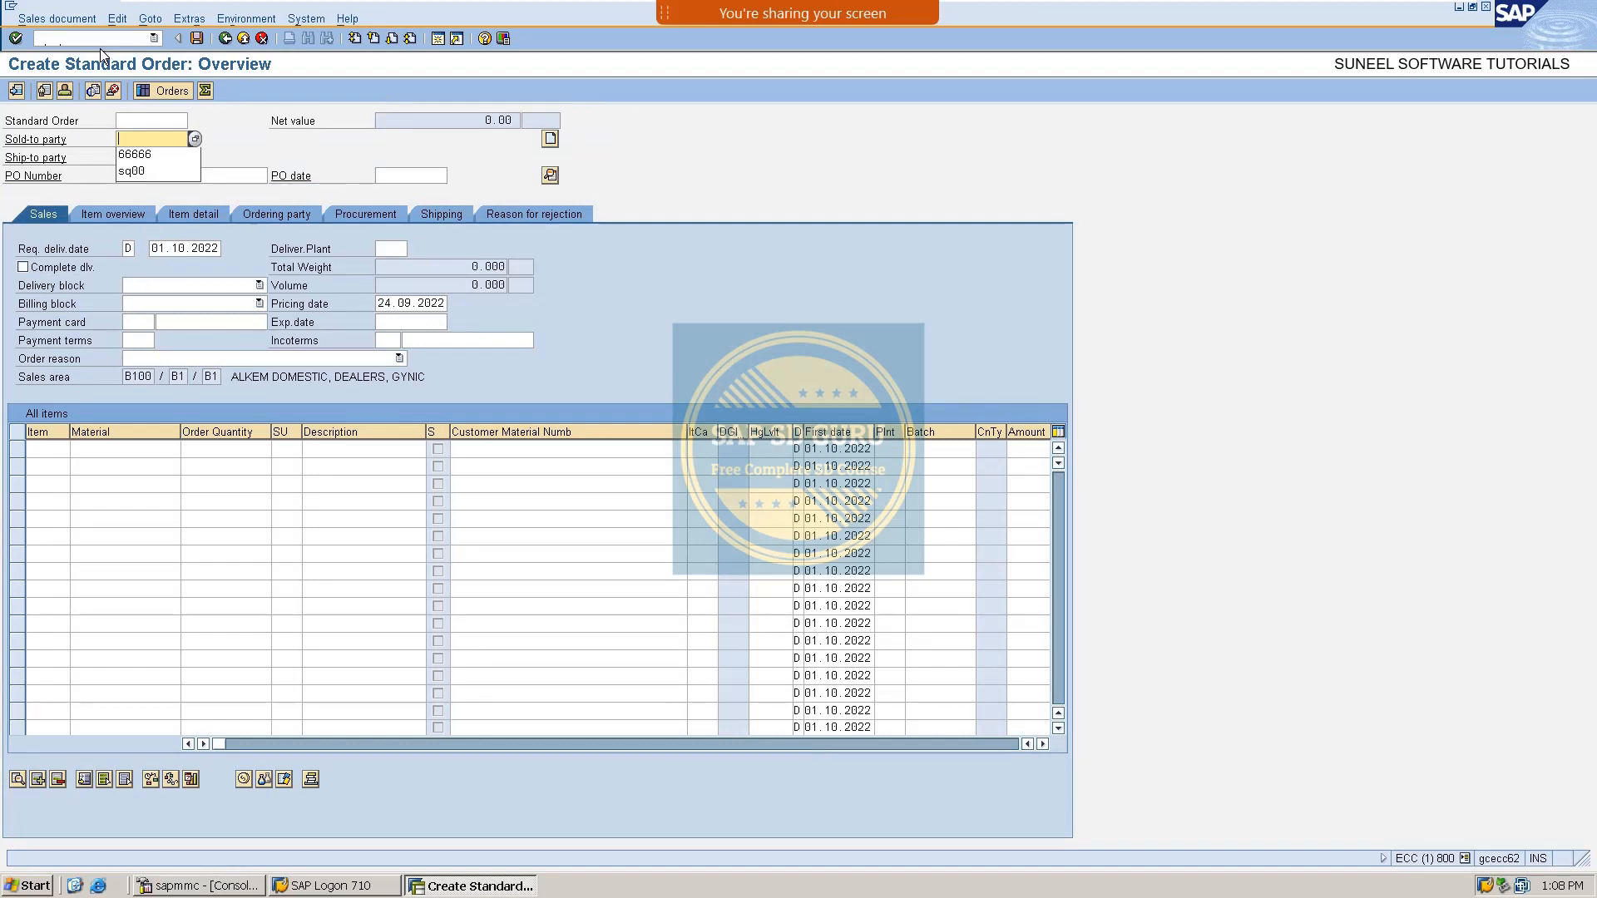
key("Return")
key("Return")
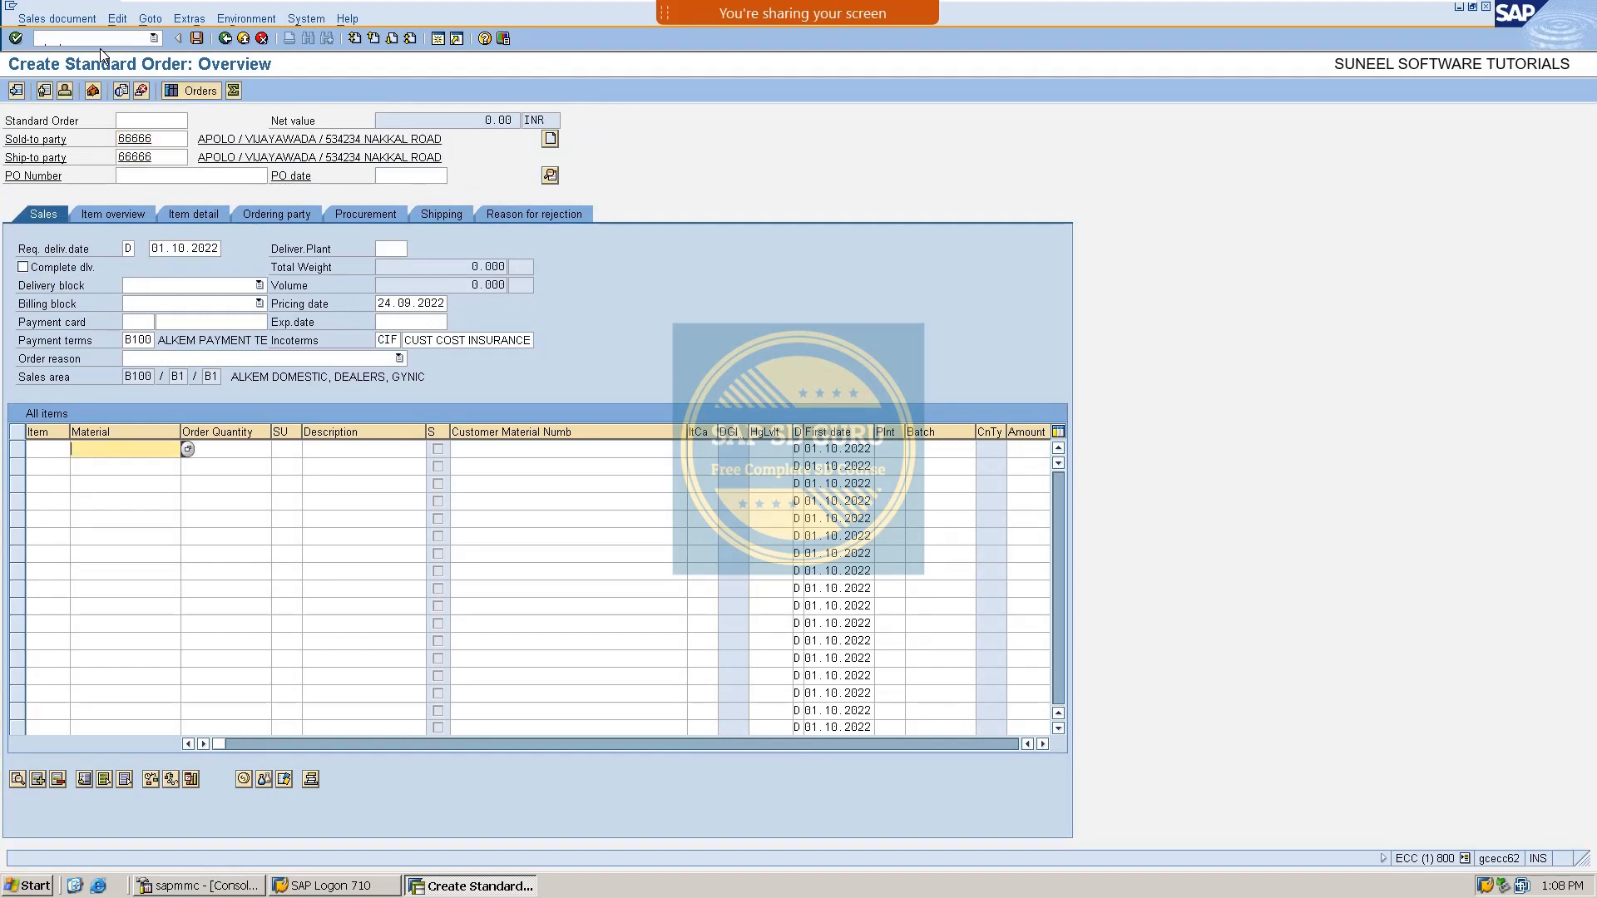
Add material MAT_A to the order with a quantity of 10.
key("BackSpace")
key("Down")
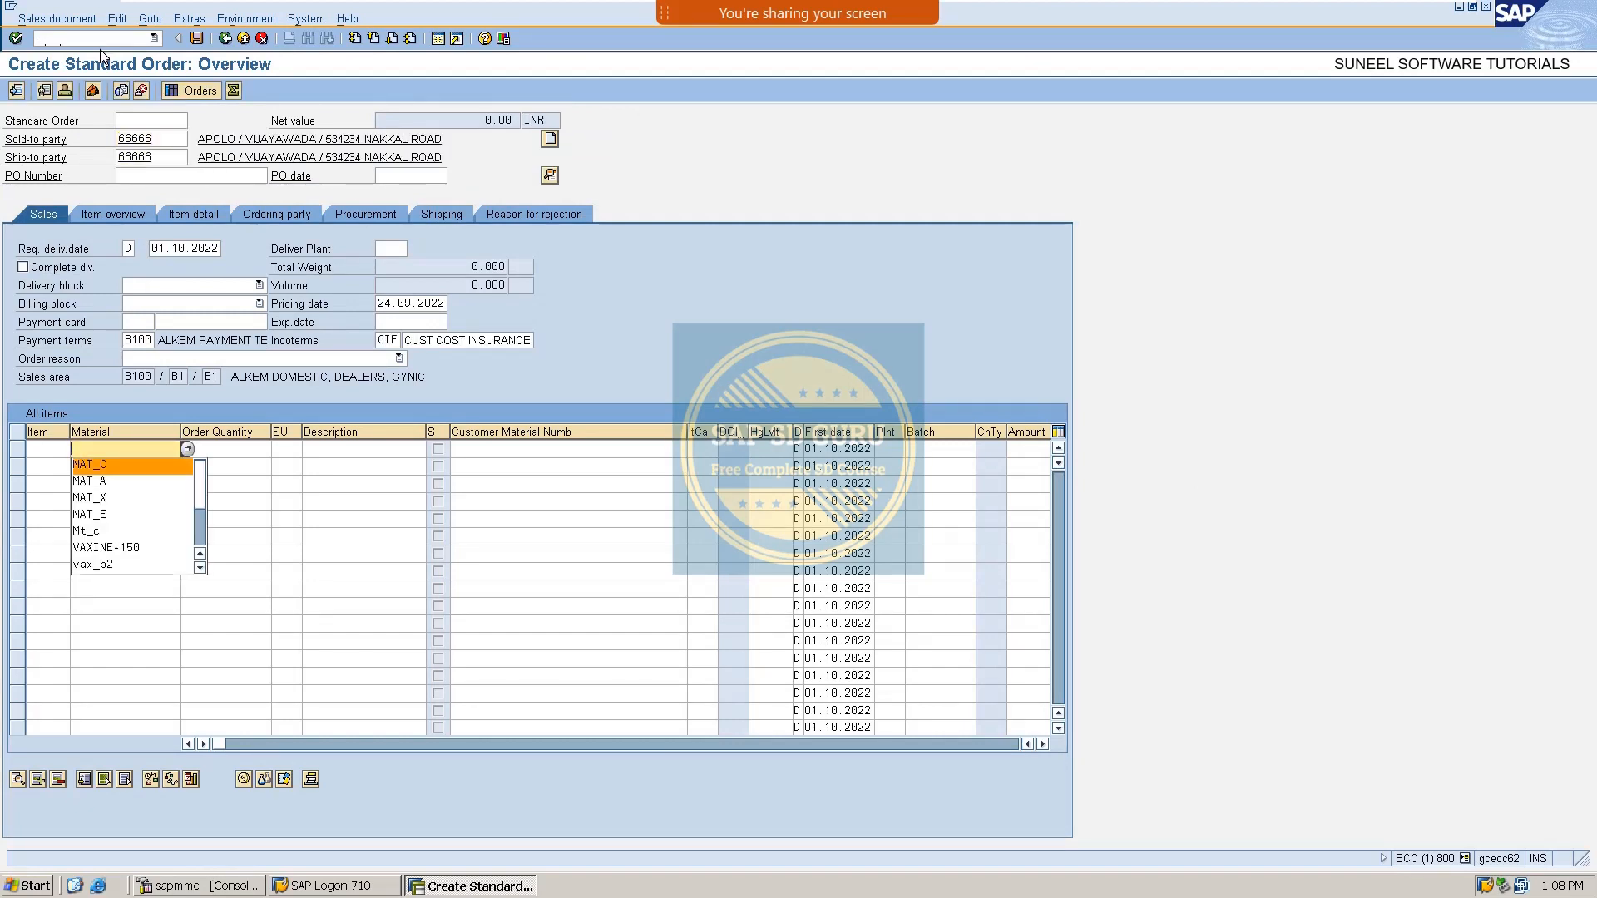
key("Down")
key("Return")
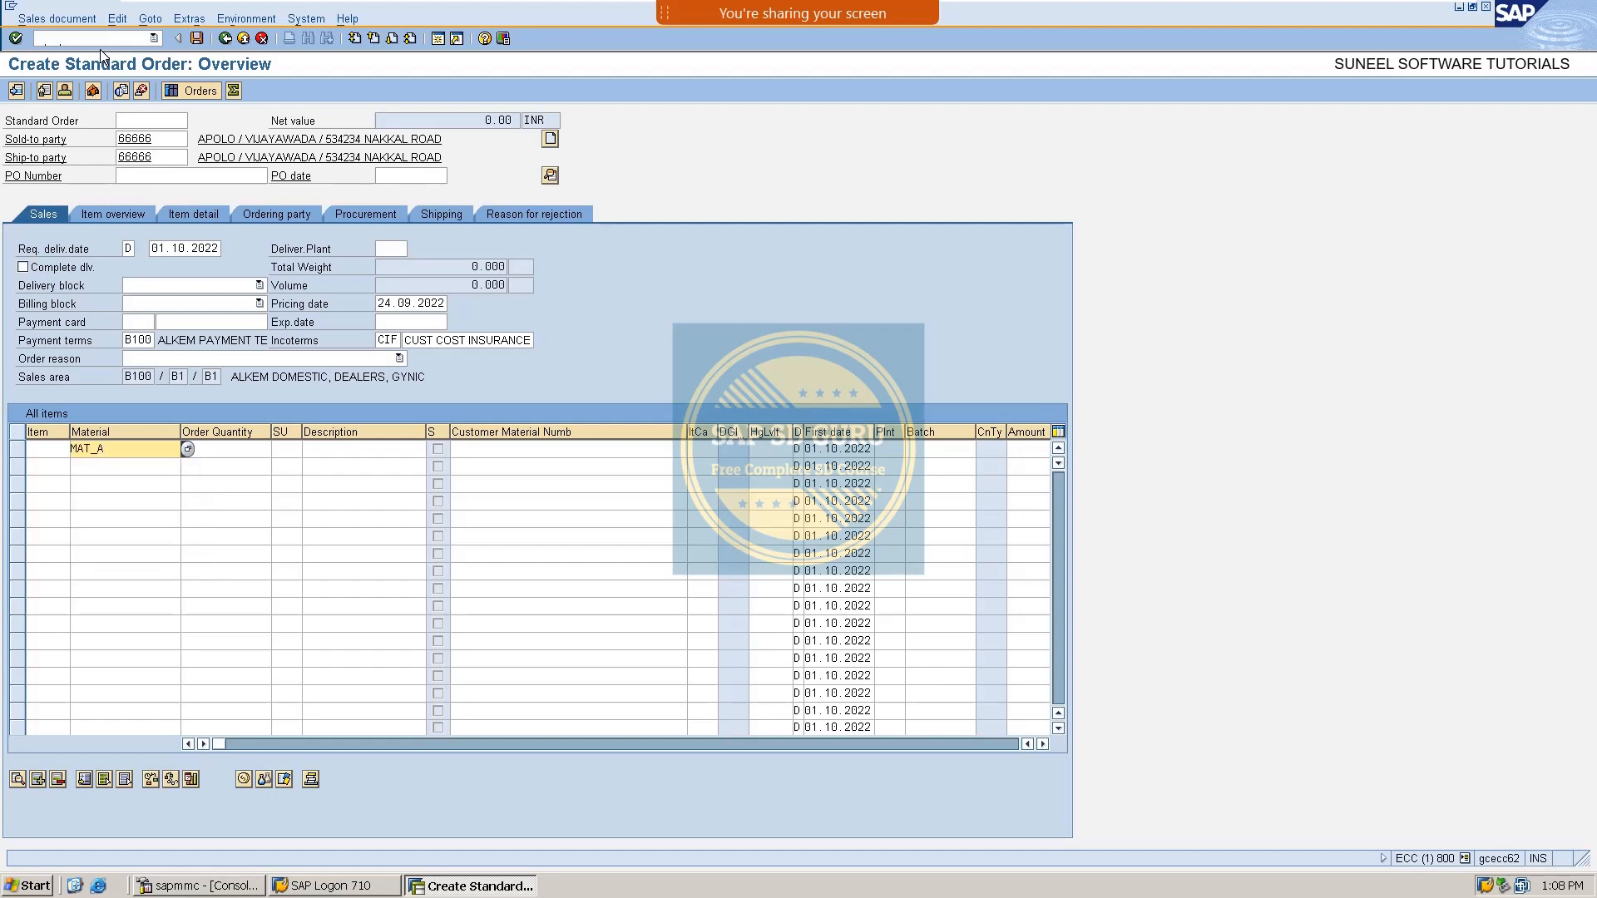
key("Tab")
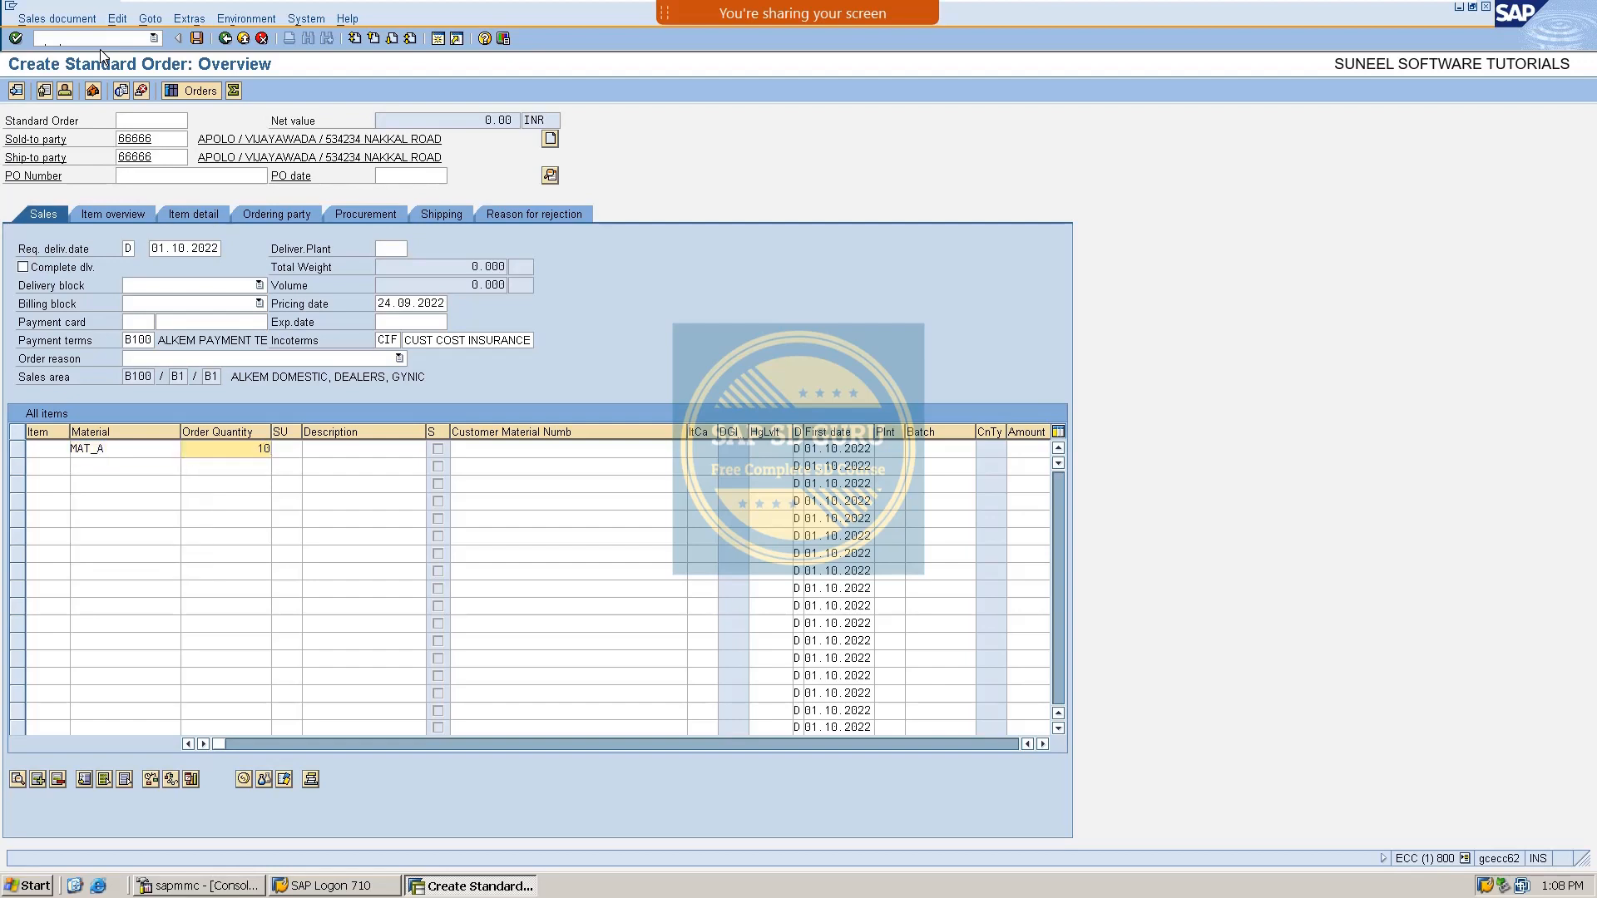
key("Return")
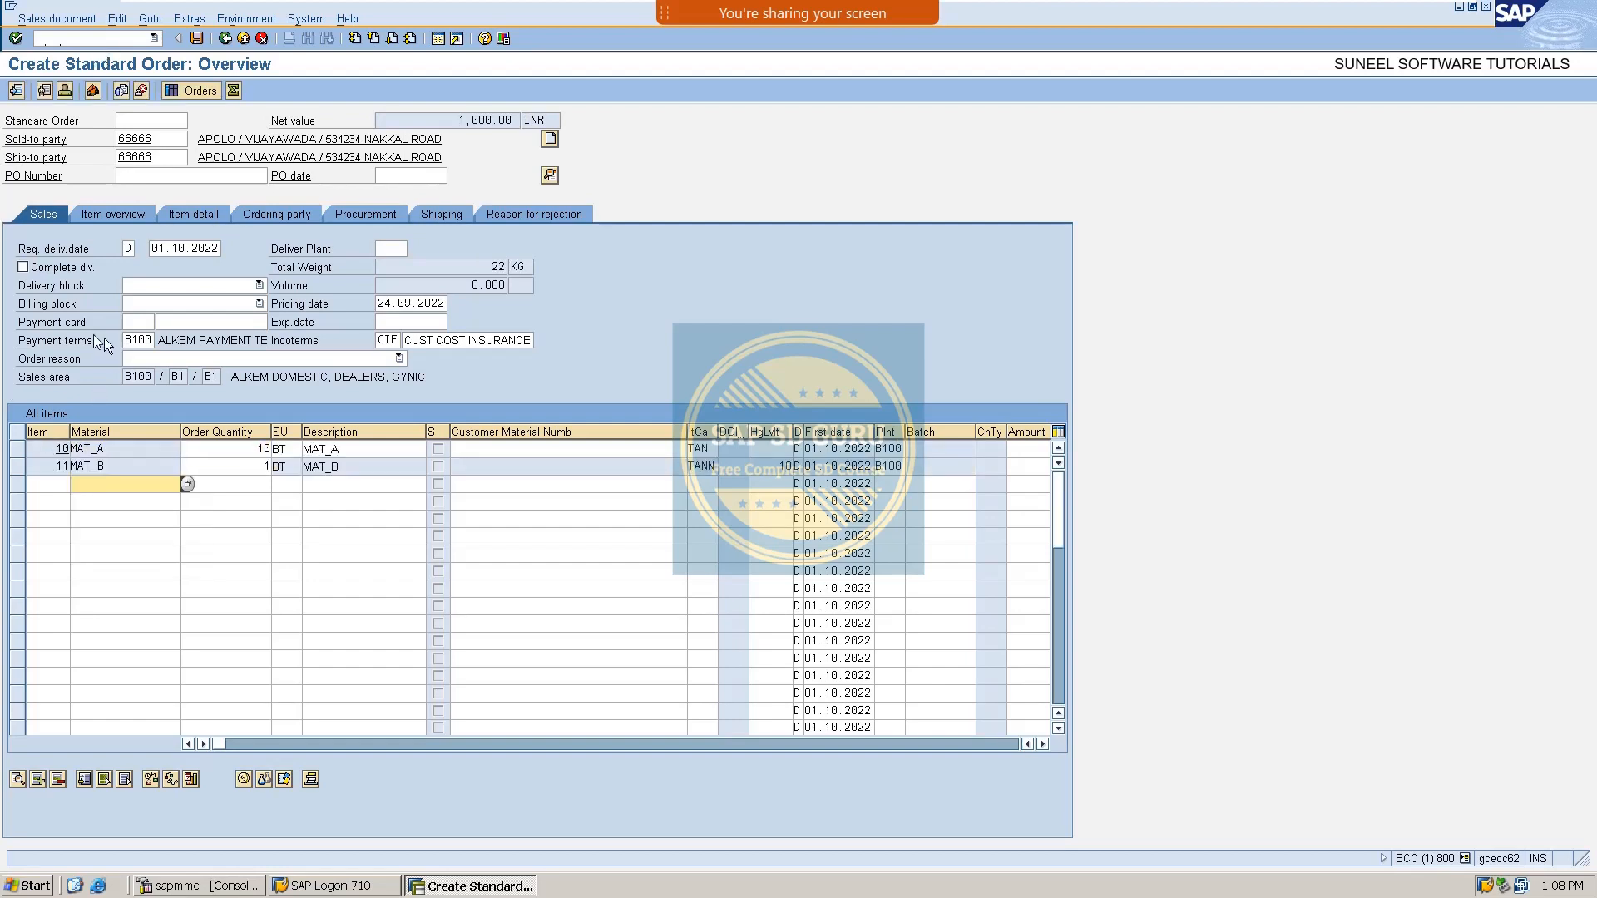
Check the pricing conditions and net value of free goods item MAT_B, and return to the order overview.
double_click(121, 467)
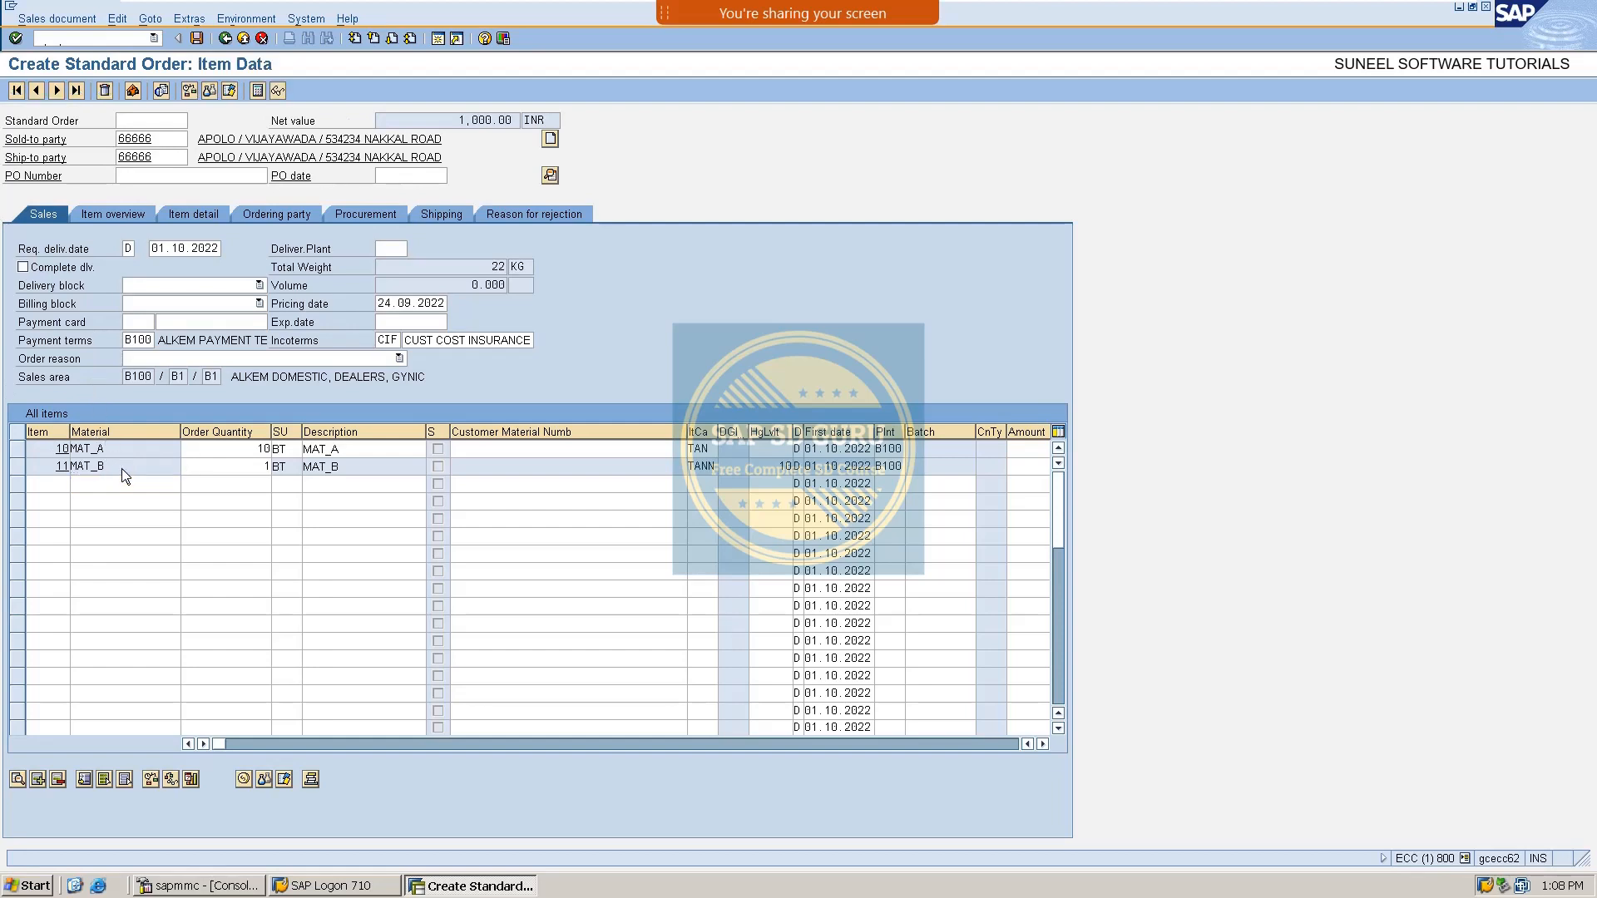
left_click(366, 176)
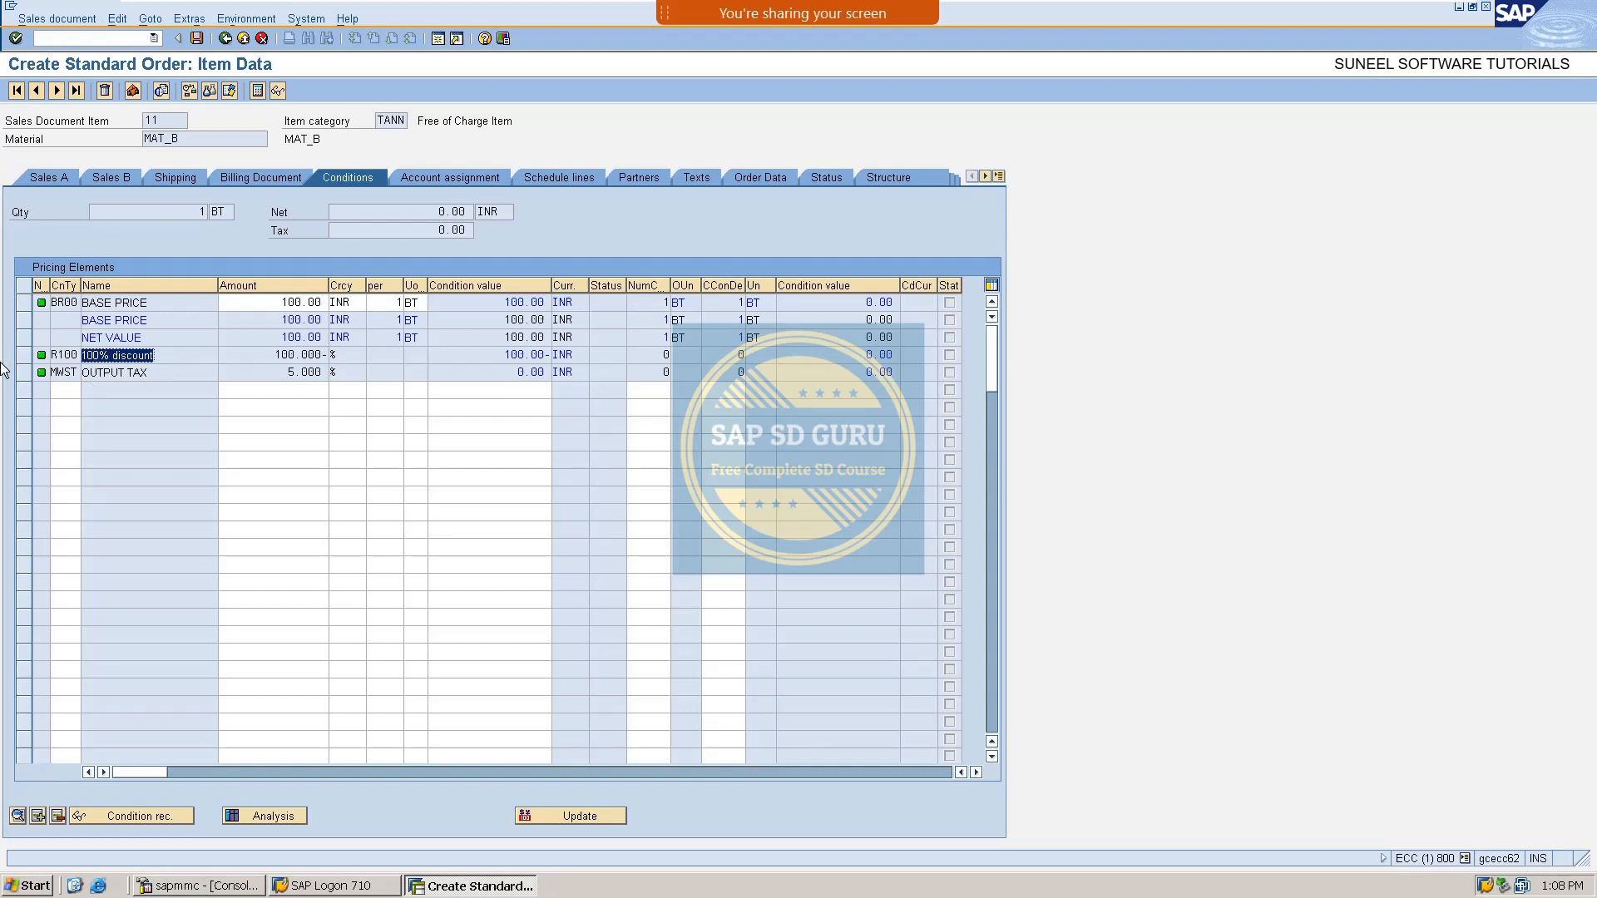
left_click(441, 212)
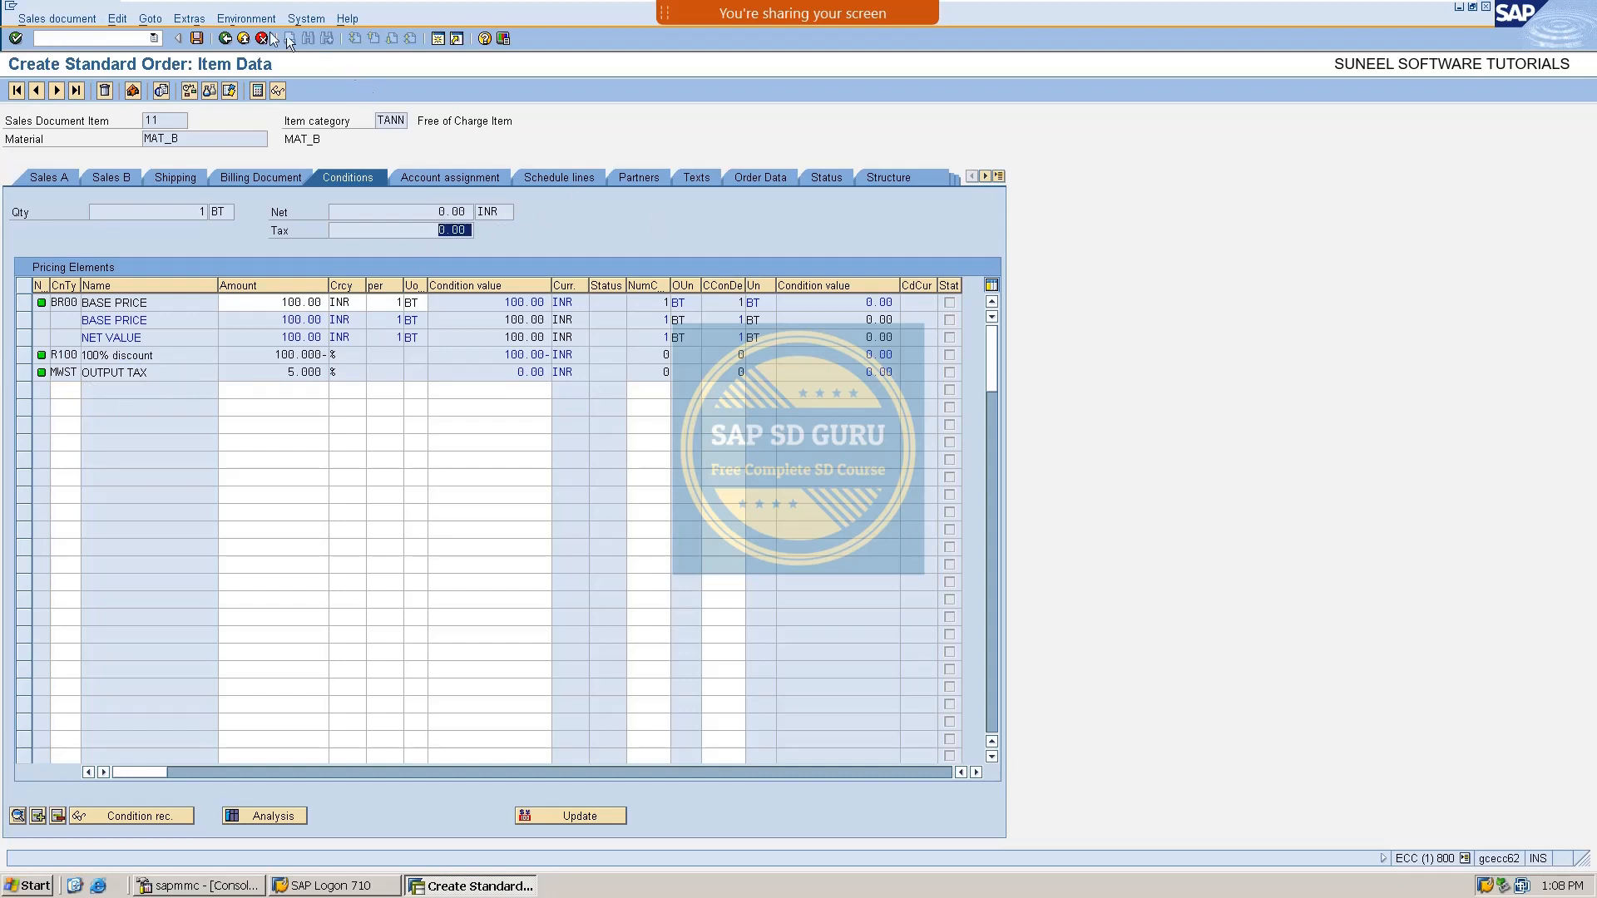
left_click(226, 38)
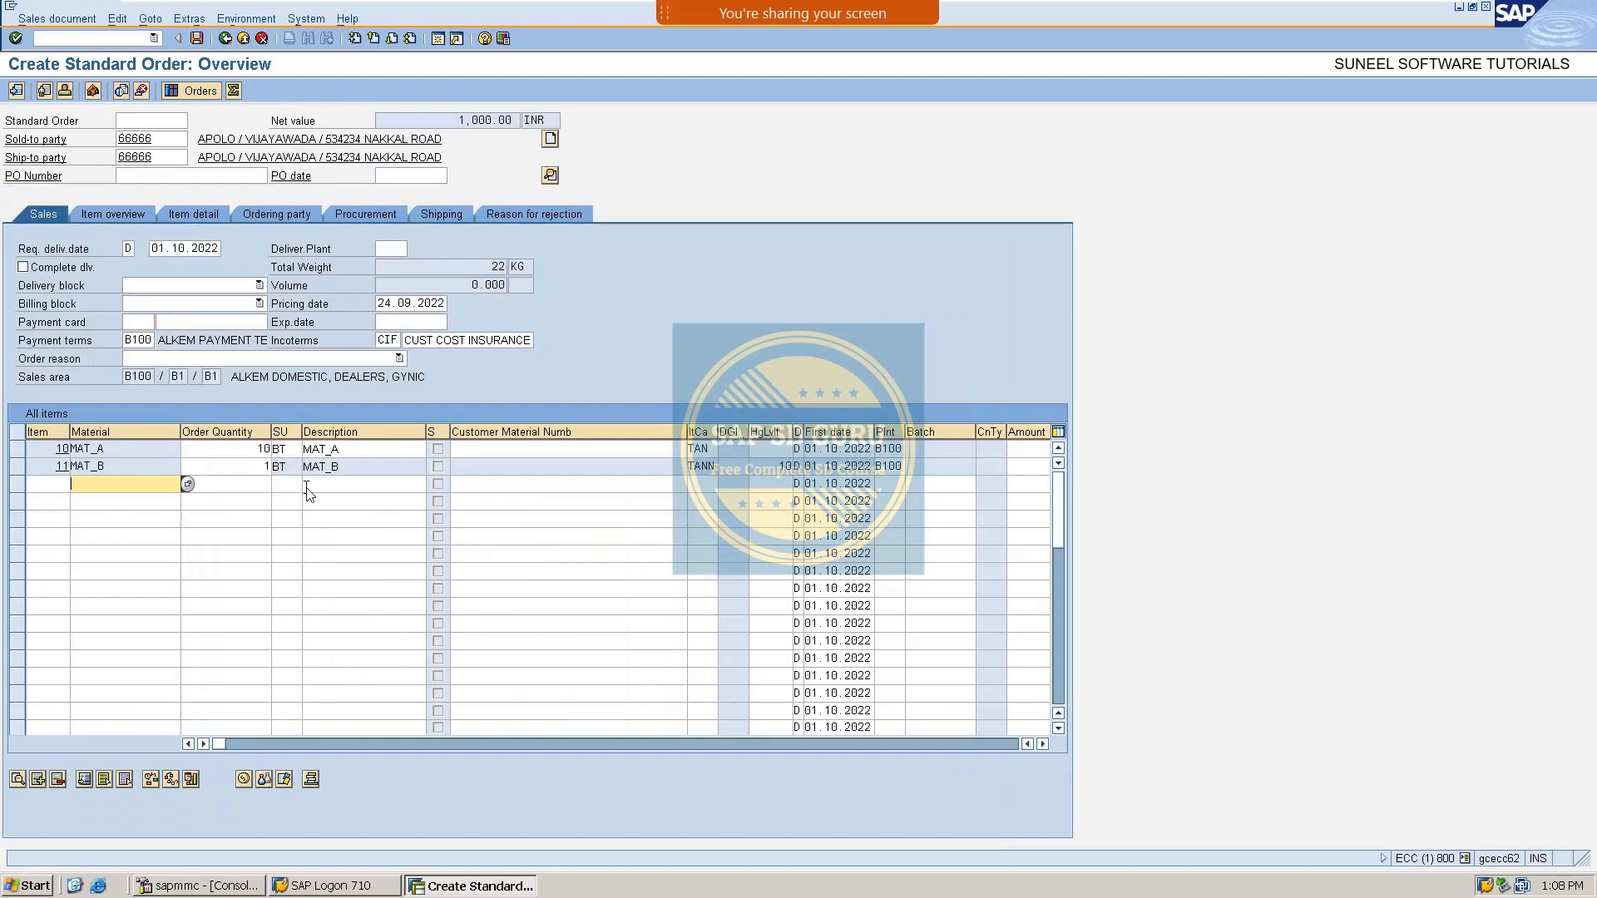
Add material MAT_C to the order with a quantity of 10.
key("BackSpace")
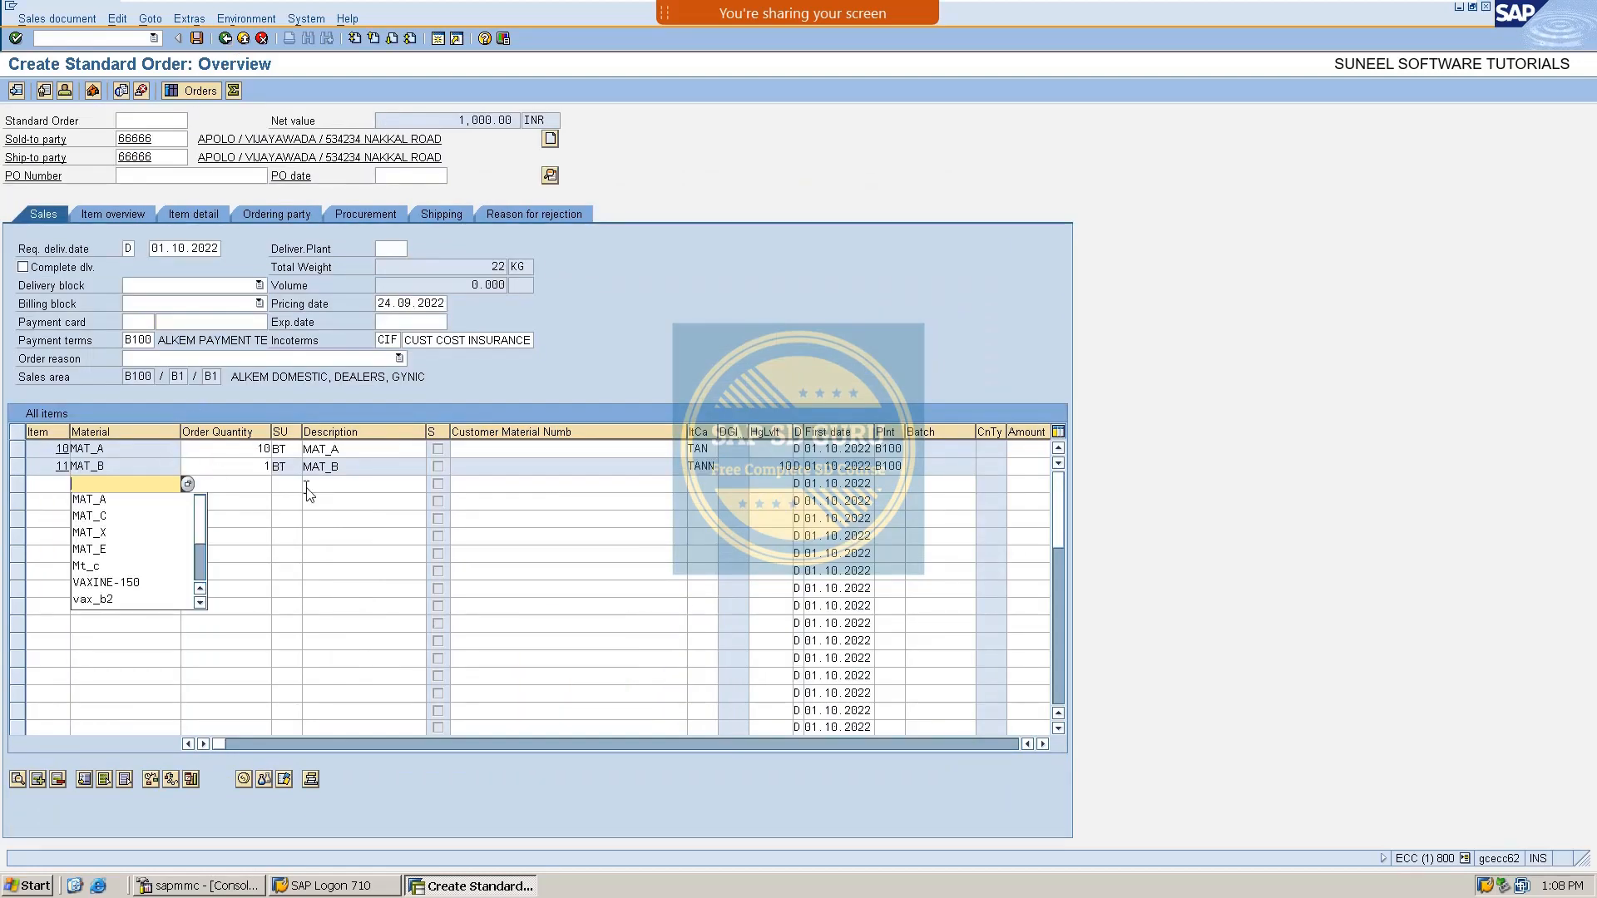
type("MAT_")
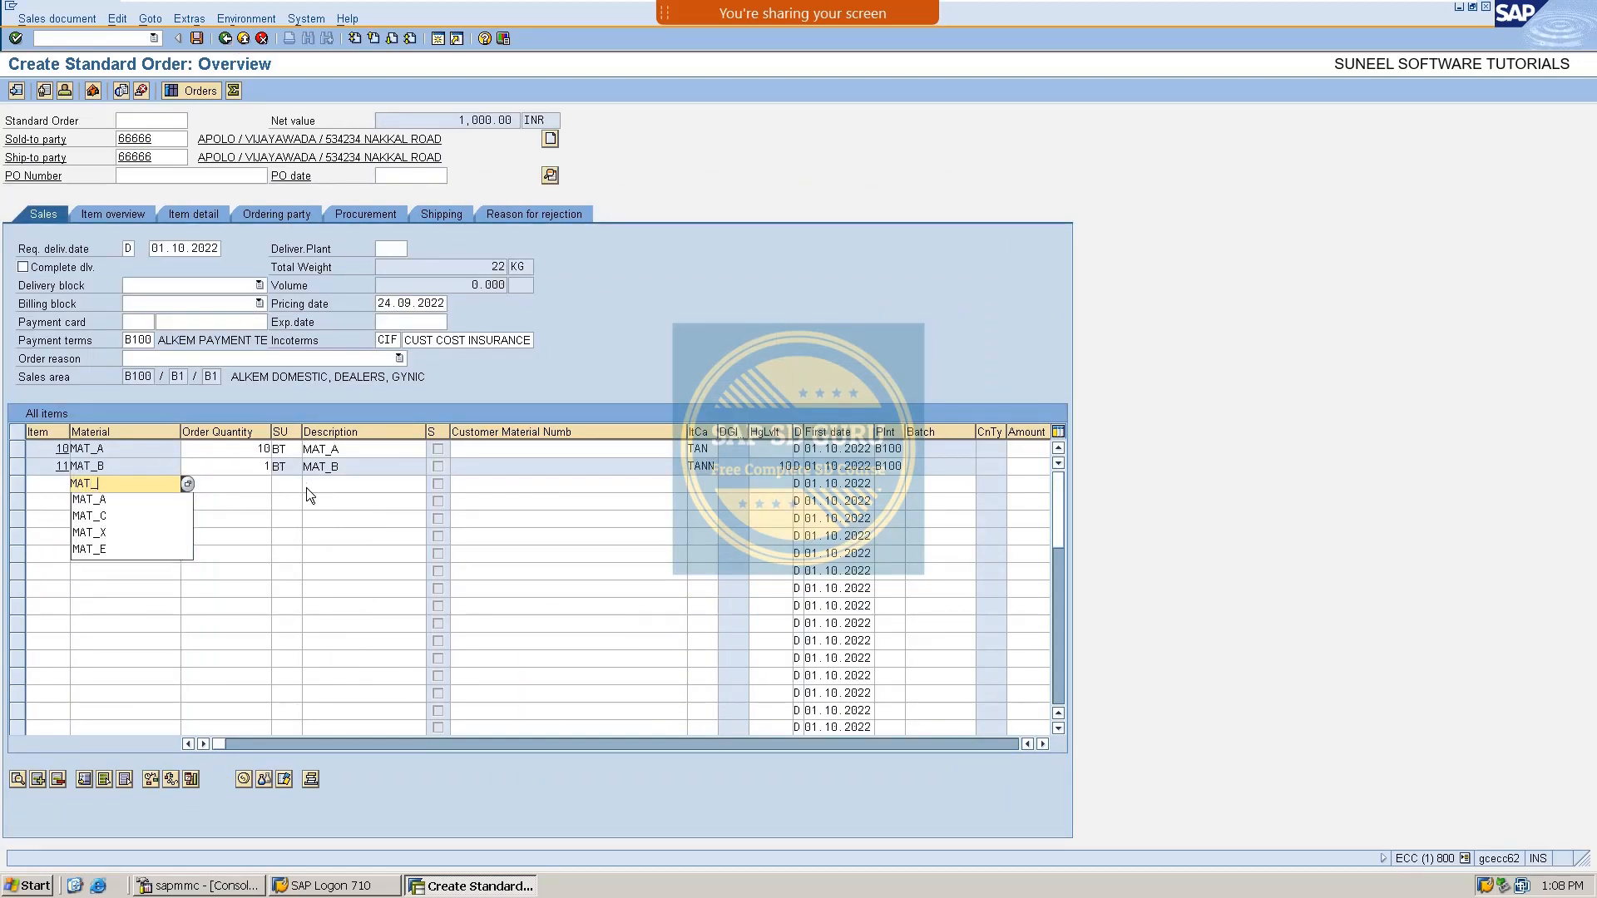
type("c")
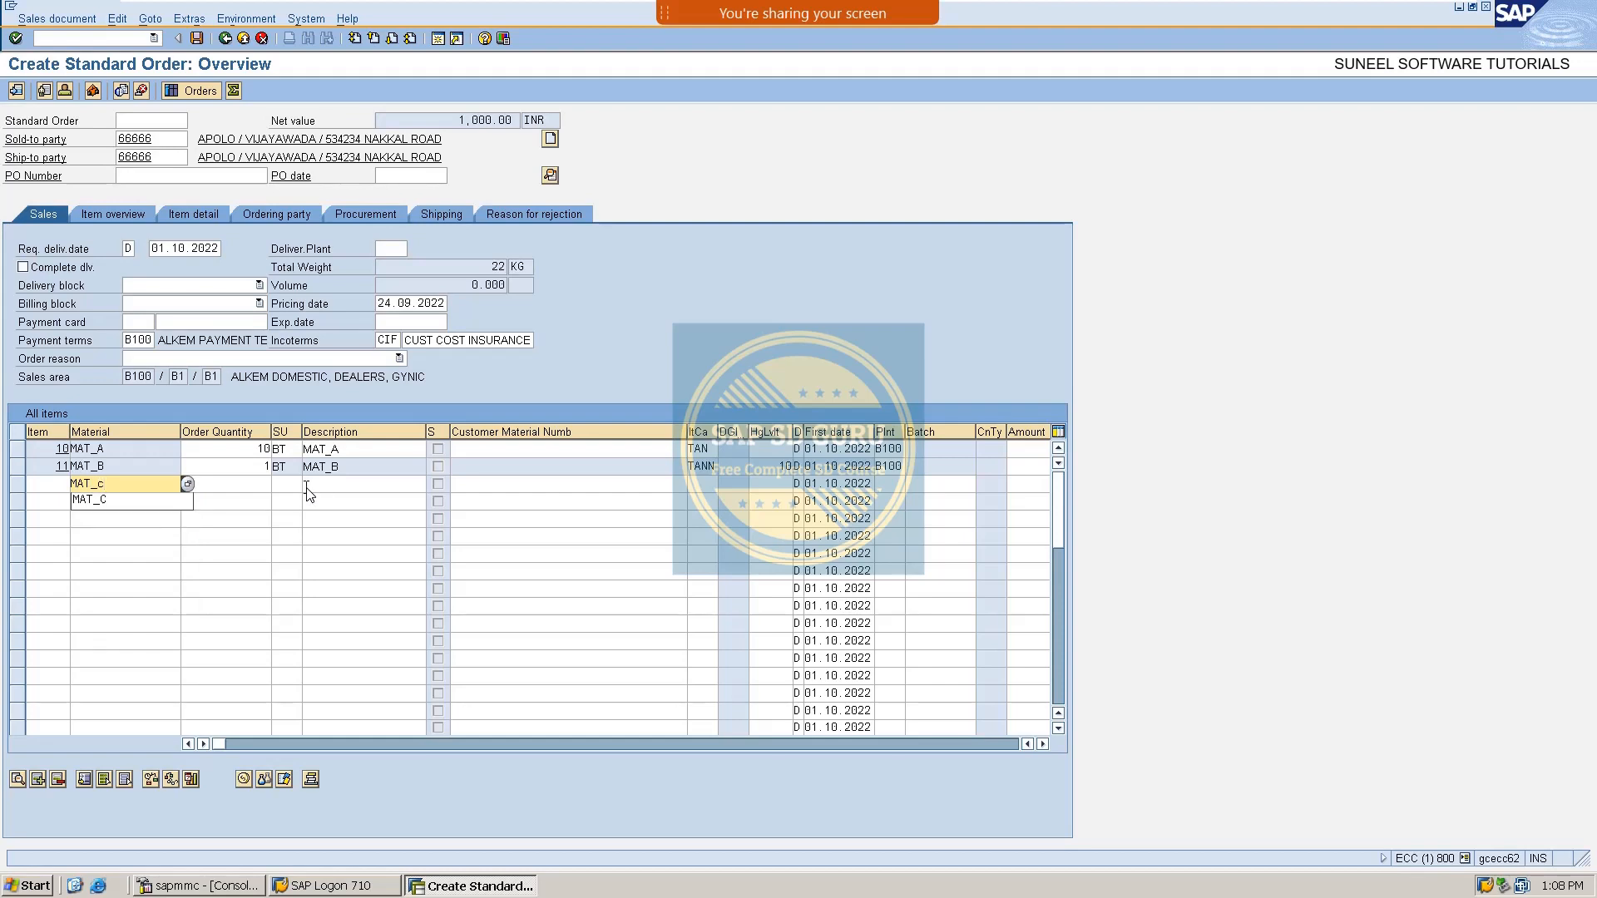
key("Return")
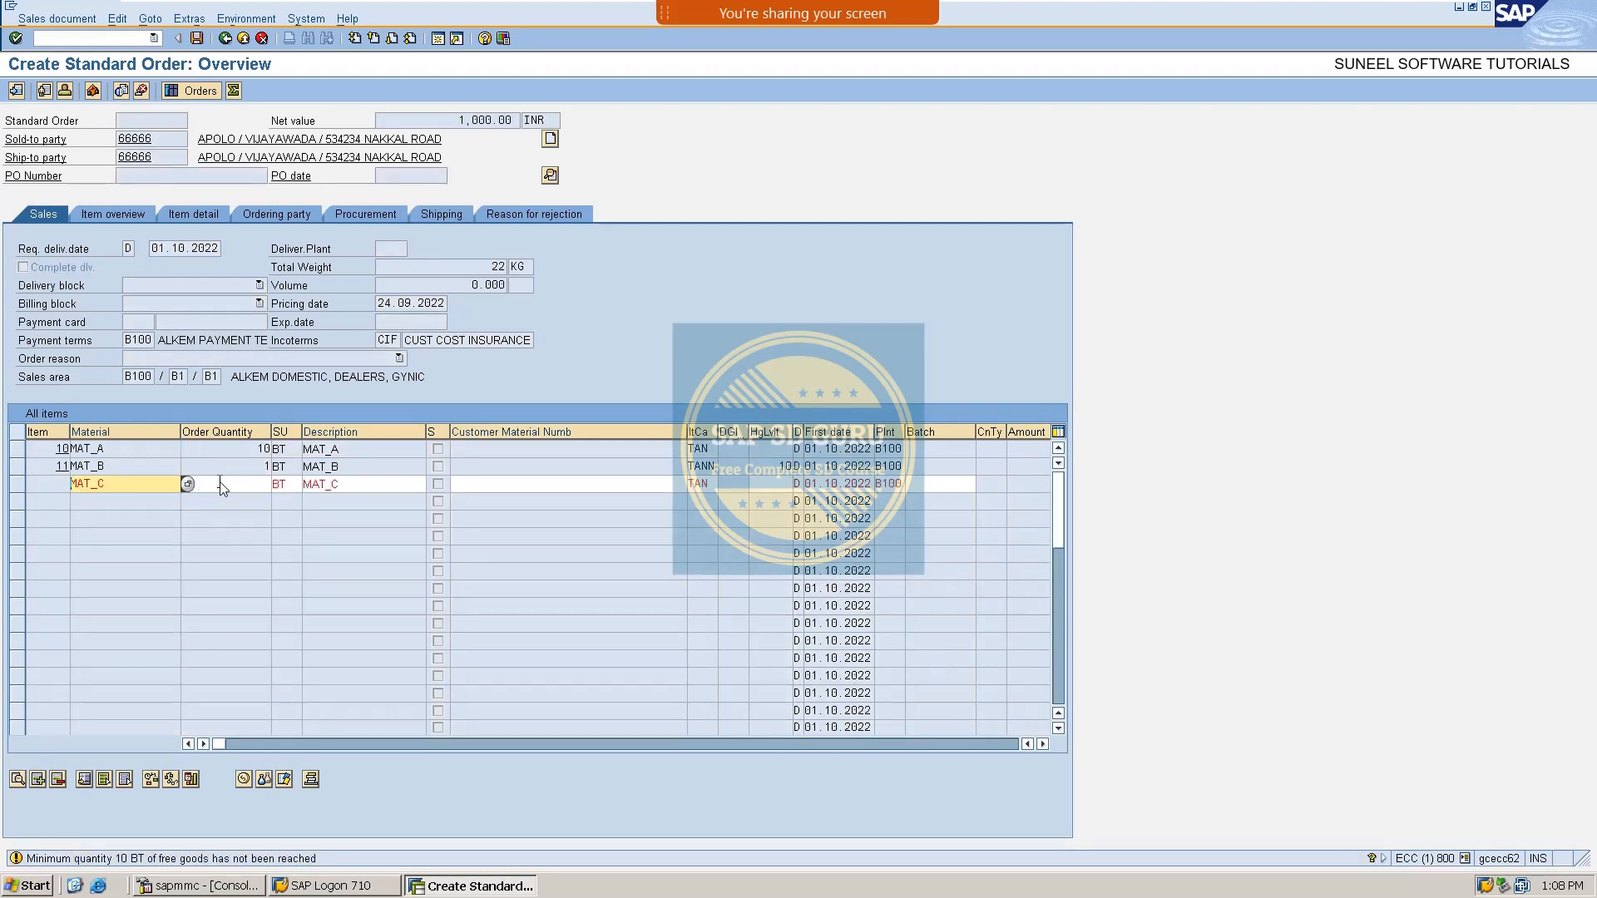
left_click(222, 484)
type("10")
key("Return")
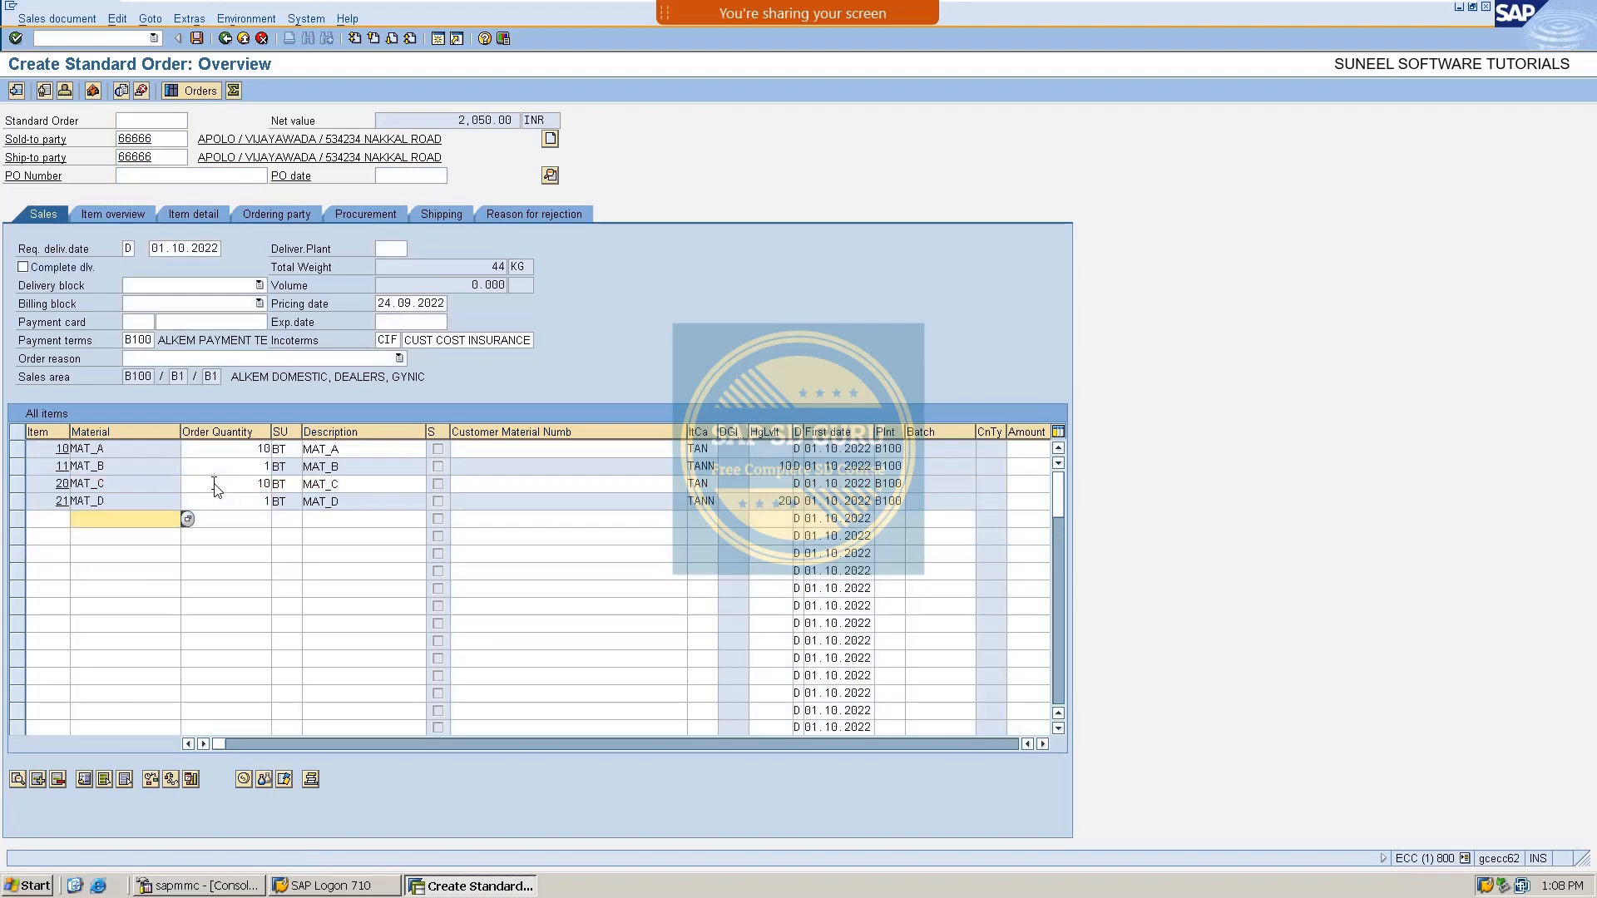
Examine the pricing conditions of free goods item MAT_D, focusing on the R100 and R050 discounts.
double_click(133, 503)
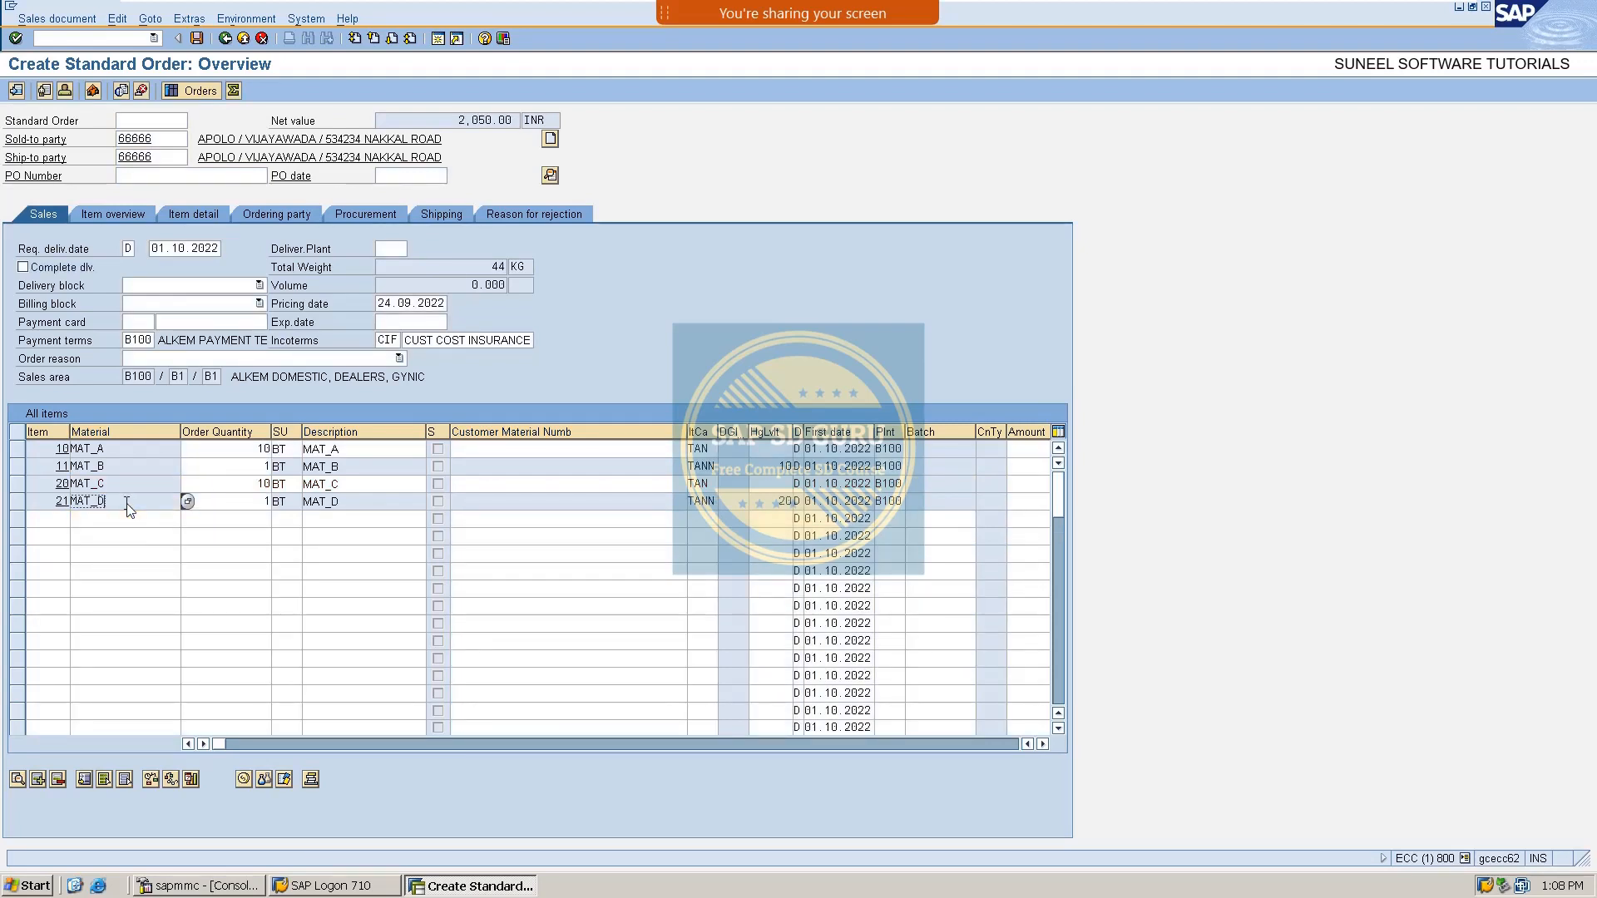
double_click(172, 501)
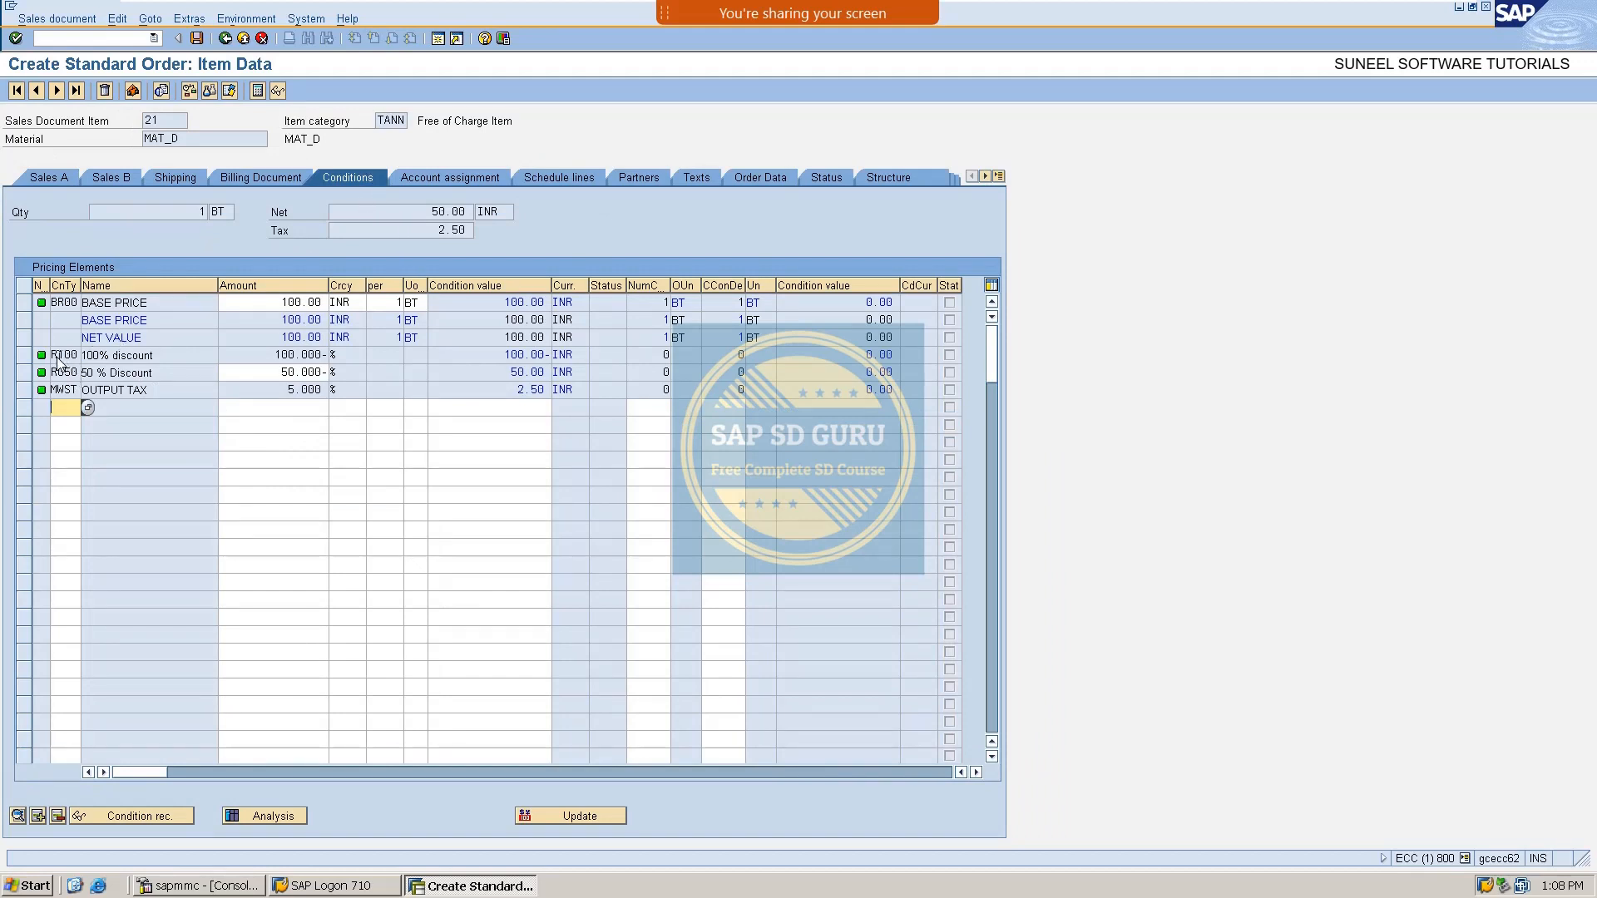
left_click_drag(163, 358, 65, 358)
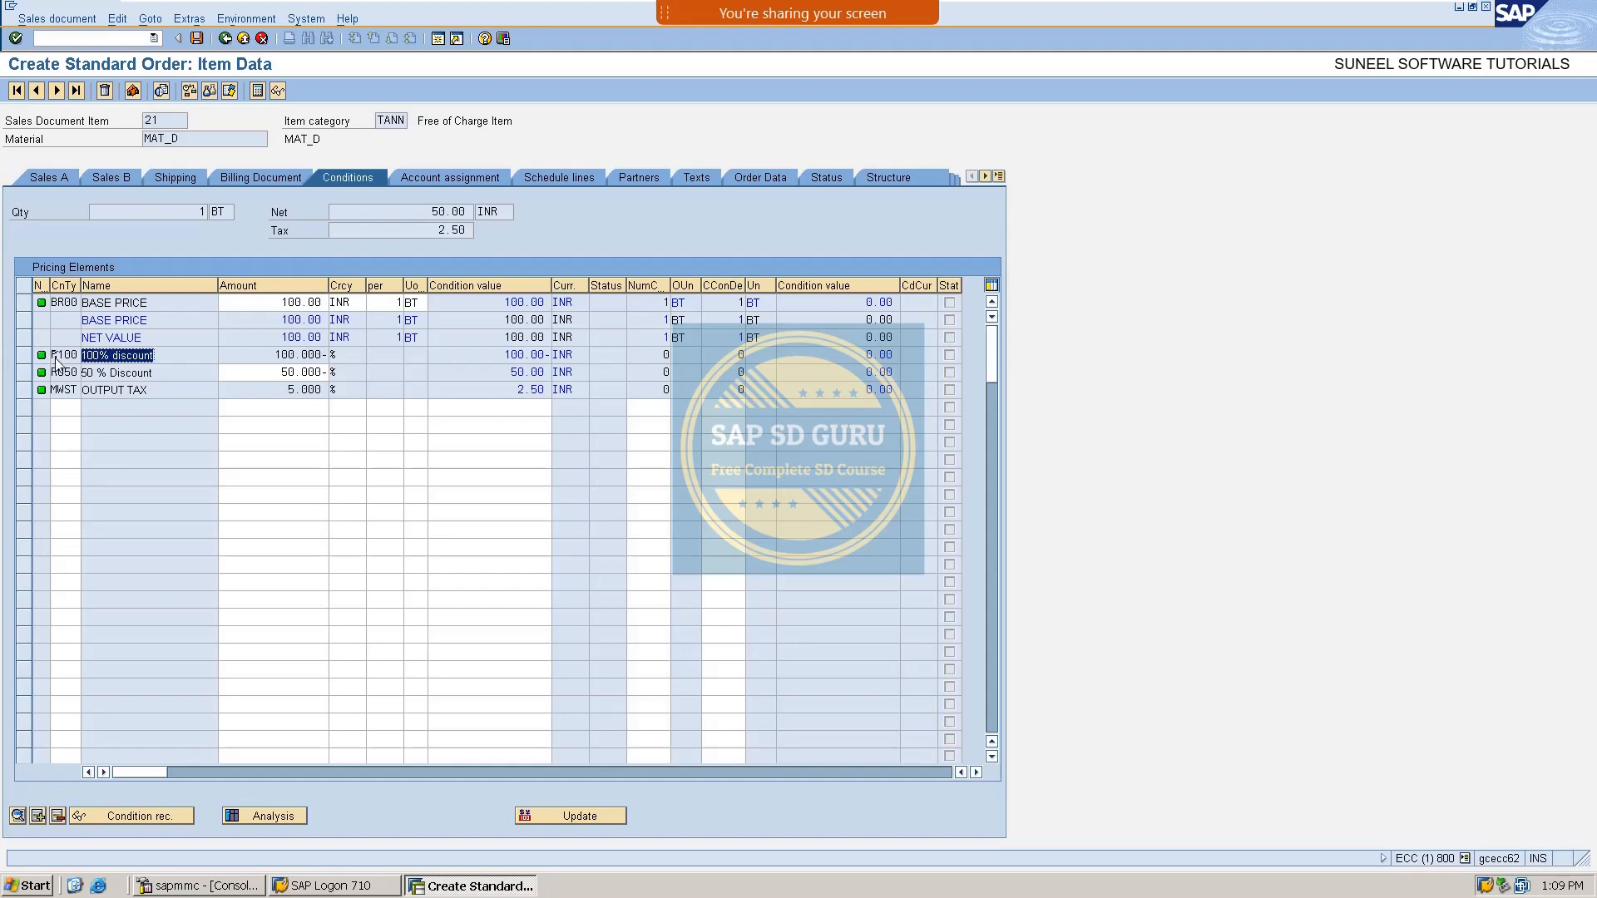
left_click(1191, 35)
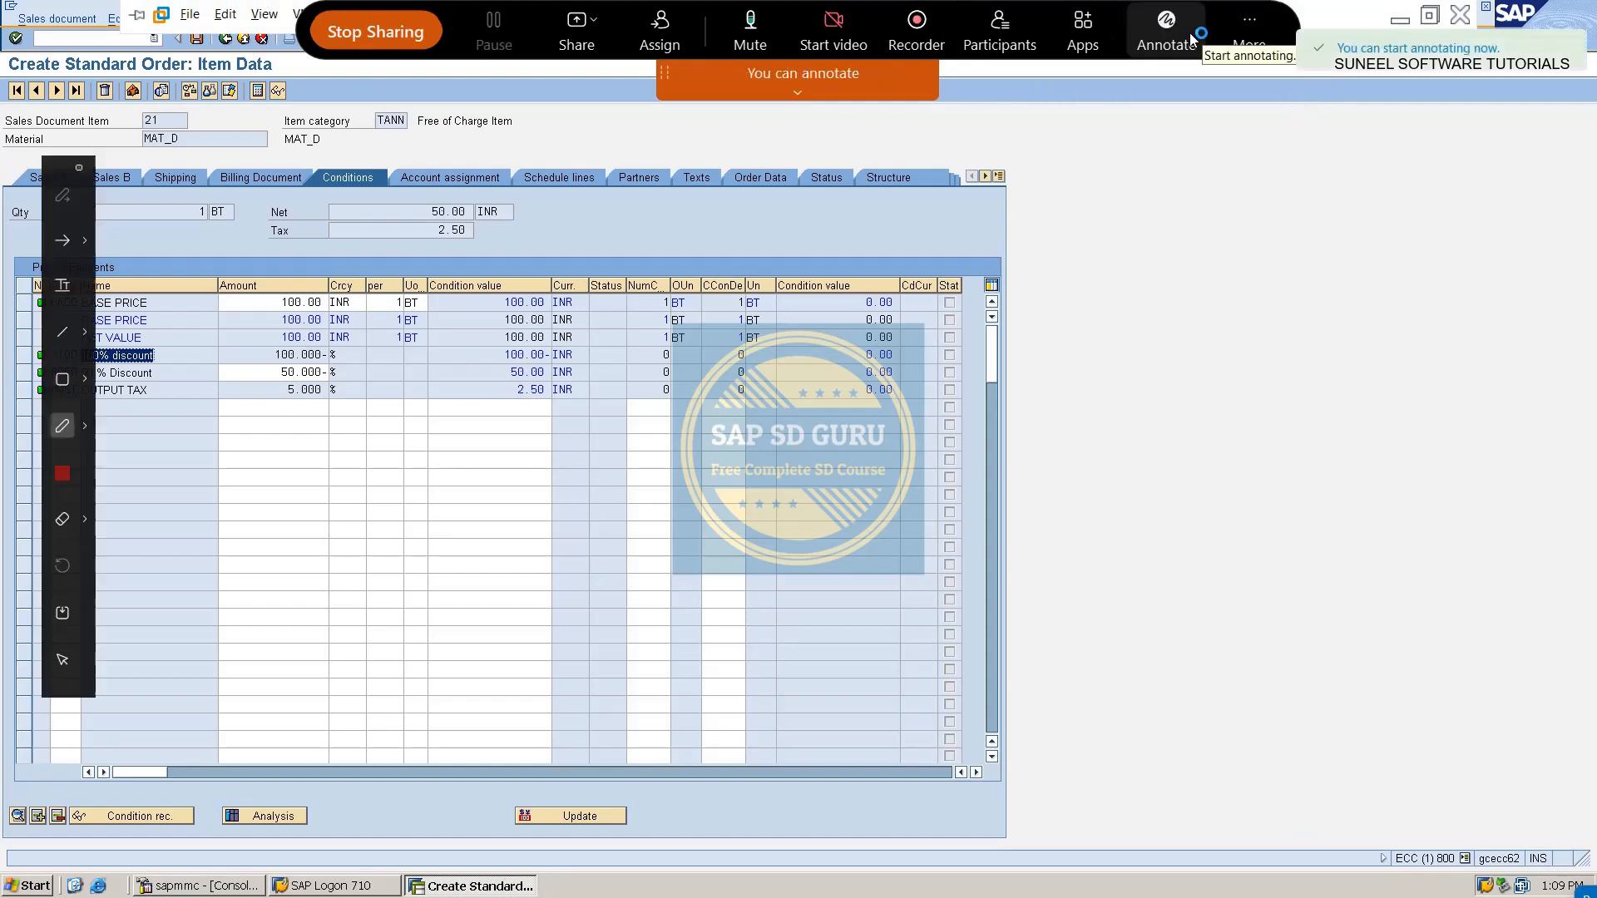
mouse_move(1049, 325)
left_mouse_down()
mouse_move(1071, 283)
mouse_move(1090, 318)
left_mouse_up()
mouse_move(1111, 251)
left_mouse_down()
mouse_move(1114, 300)
mouse_move(1133, 305)
mouse_move(1160, 242)
mouse_move(1340, 245)
mouse_move(1384, 196)
mouse_move(1403, 235)
mouse_move(1440, 227)
mouse_move(1461, 190)
mouse_move(1455, 233)
left_mouse_up()
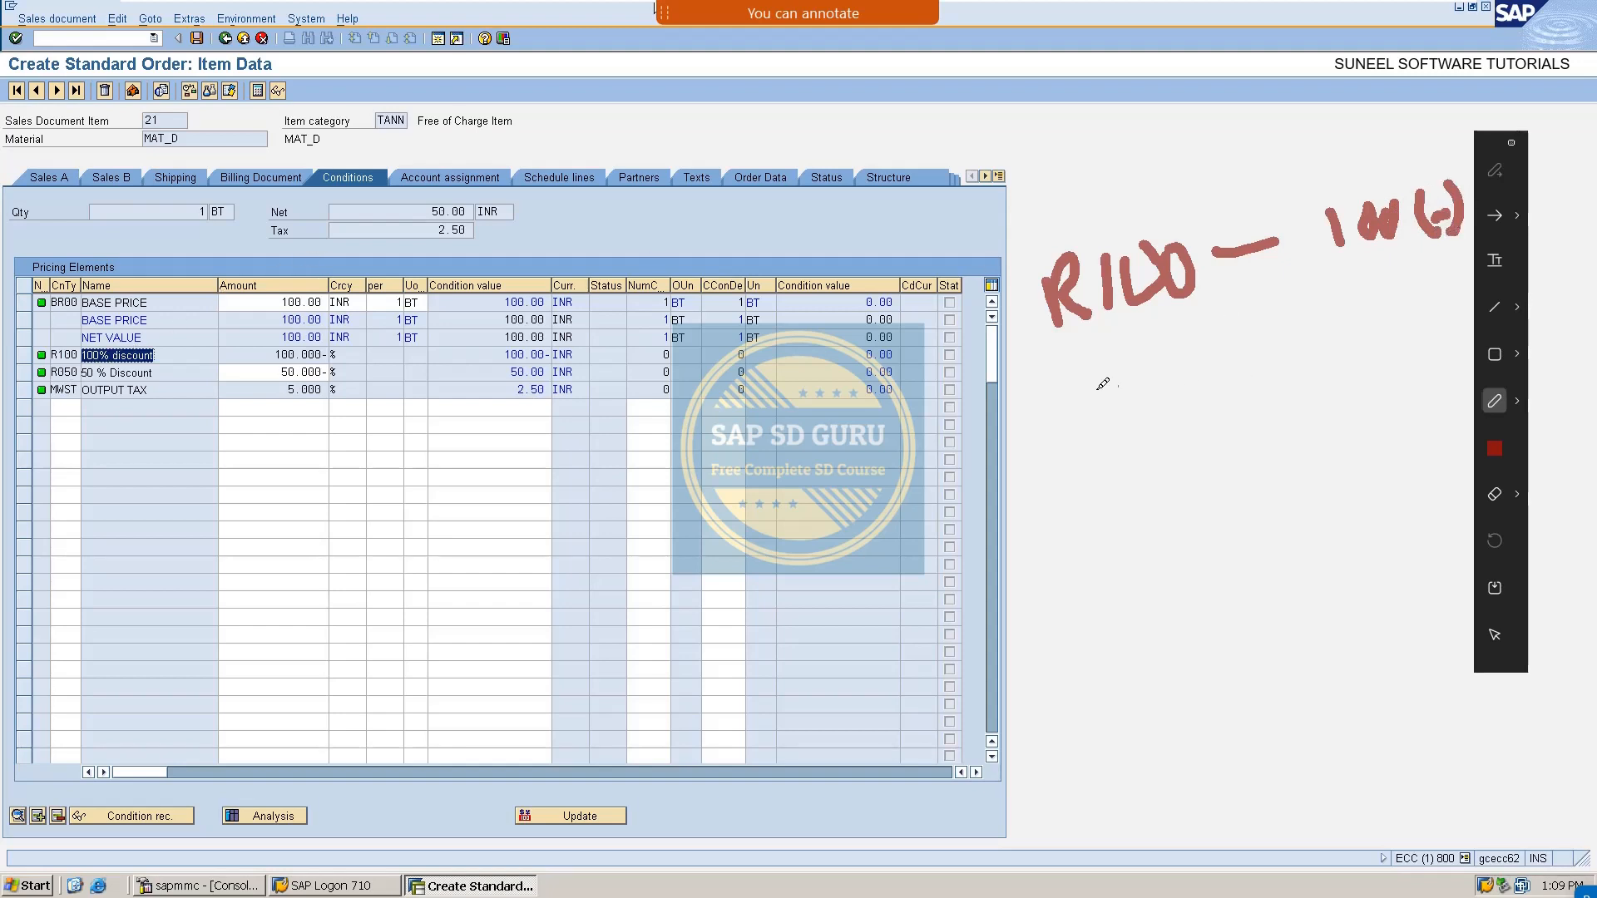
mouse_move(1080, 371)
left_mouse_down()
mouse_move(1081, 425)
mouse_move(1091, 391)
mouse_move(1133, 408)
mouse_move(1164, 372)
mouse_move(1155, 353)
mouse_move(1177, 356)
mouse_move(1174, 396)
left_mouse_up()
mouse_move(1230, 337)
left_mouse_down()
mouse_move(1252, 366)
mouse_move(1233, 324)
mouse_move(1337, 315)
left_mouse_up()
left_click_drag(1431, 294, 1434, 308)
mouse_move(1461, 254)
left_mouse_down()
mouse_move(1455, 309)
mouse_move(1360, 293)
left_mouse_up()
mouse_move(1359, 296)
left_mouse_down()
mouse_move(1382, 313)
mouse_move(1362, 353)
left_mouse_up()
left_click_drag(1416, 293, 1349, 422)
mouse_move(1308, 474)
left_mouse_down()
mouse_move(1333, 503)
mouse_move(1266, 532)
left_mouse_up()
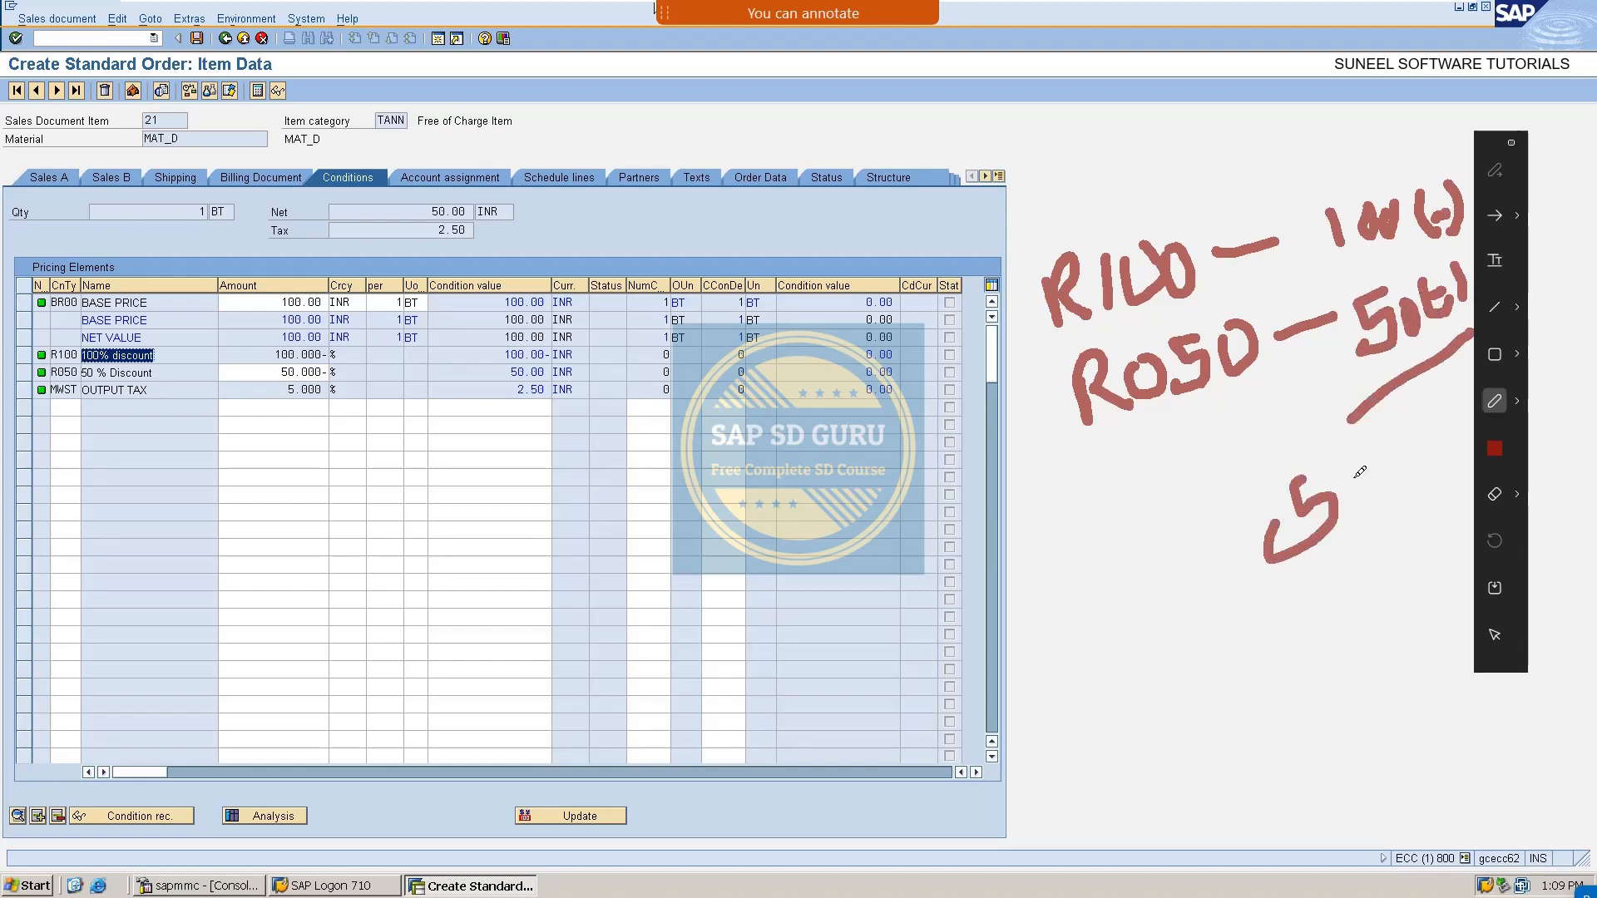
left_click_drag(1374, 454, 1280, 482)
left_click_drag(1429, 428, 1404, 481)
left_click(1402, 441)
left_click(1434, 463)
mouse_move(1335, 592)
left_mouse_down()
mouse_move(1410, 513)
mouse_move(1449, 505)
left_mouse_up()
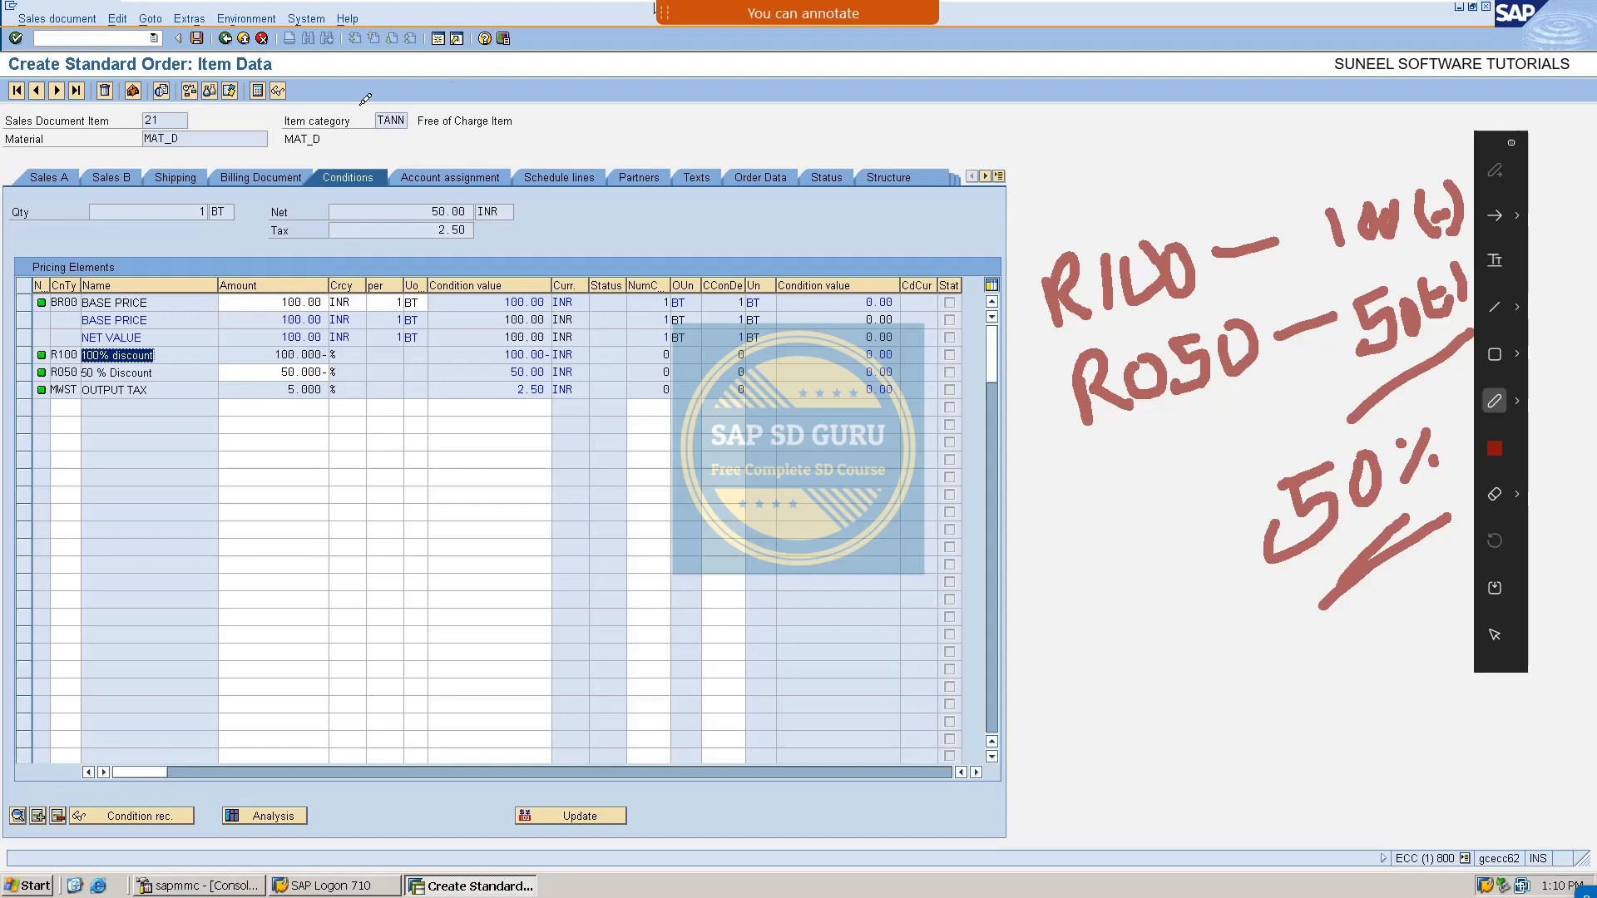
key("Escape")
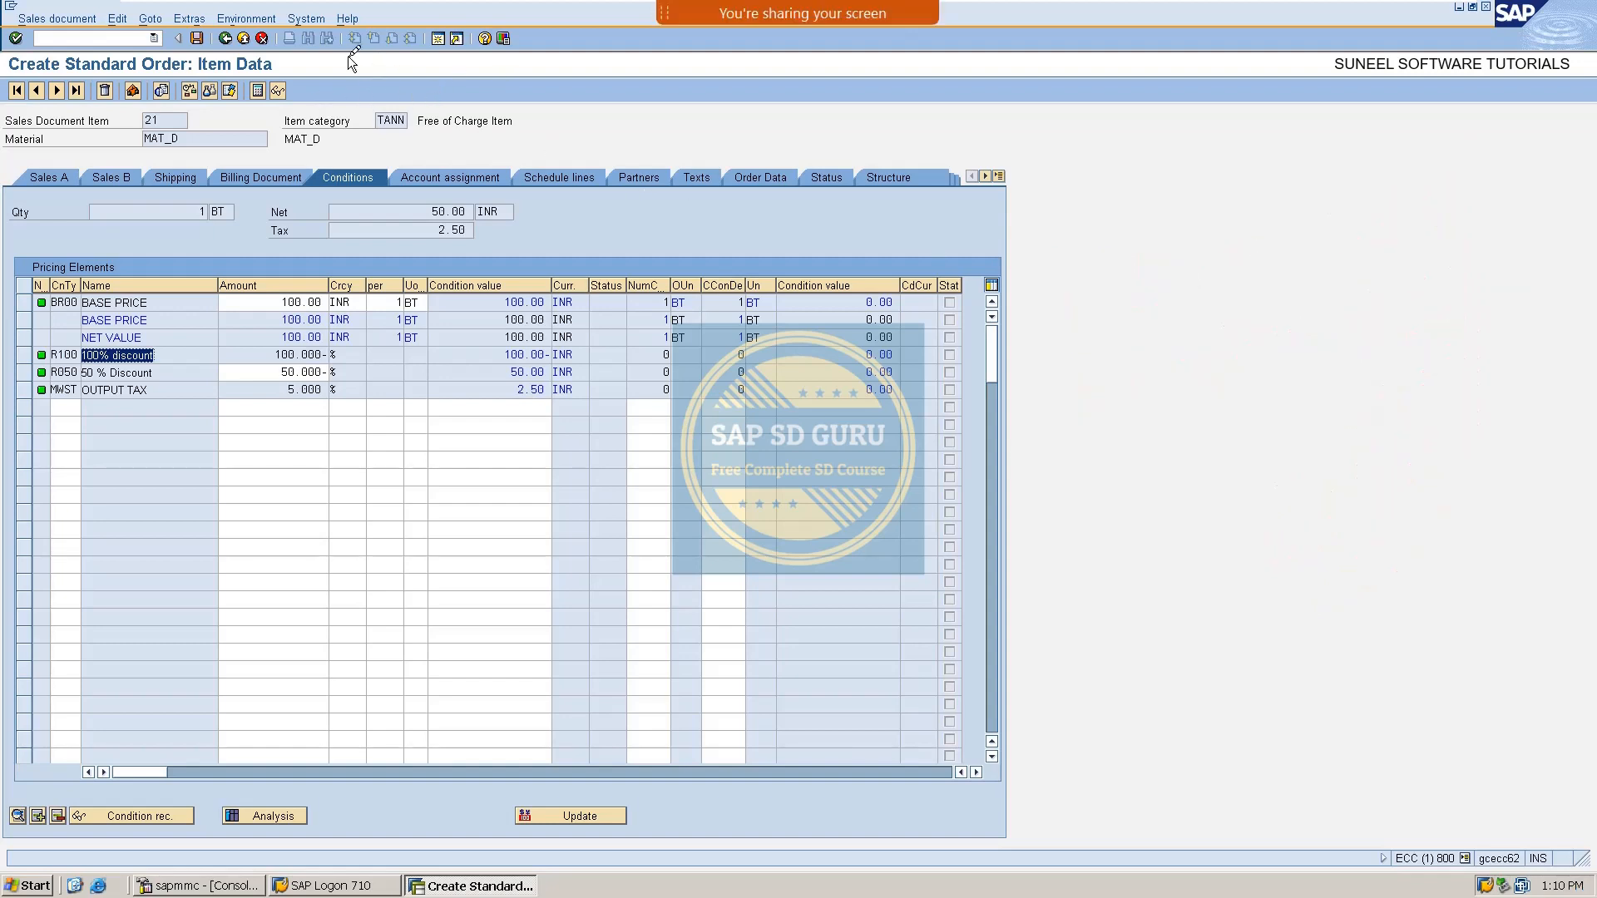
Return to the order overview and add material MAT_E with a quantity of 10.
left_click(221, 42)
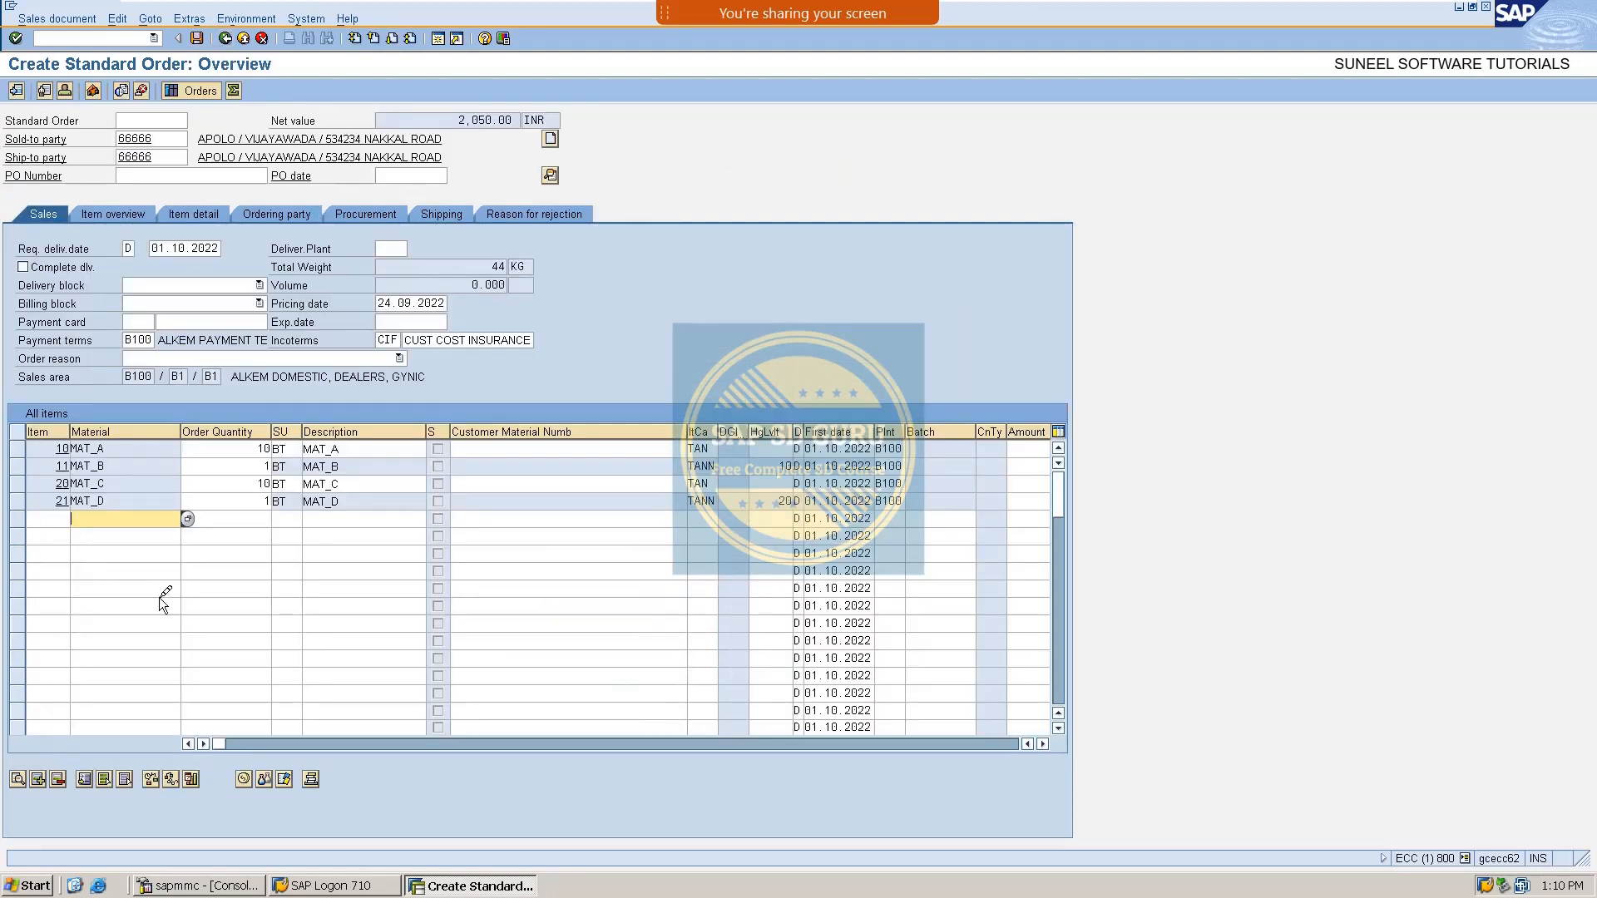
type("MAT")
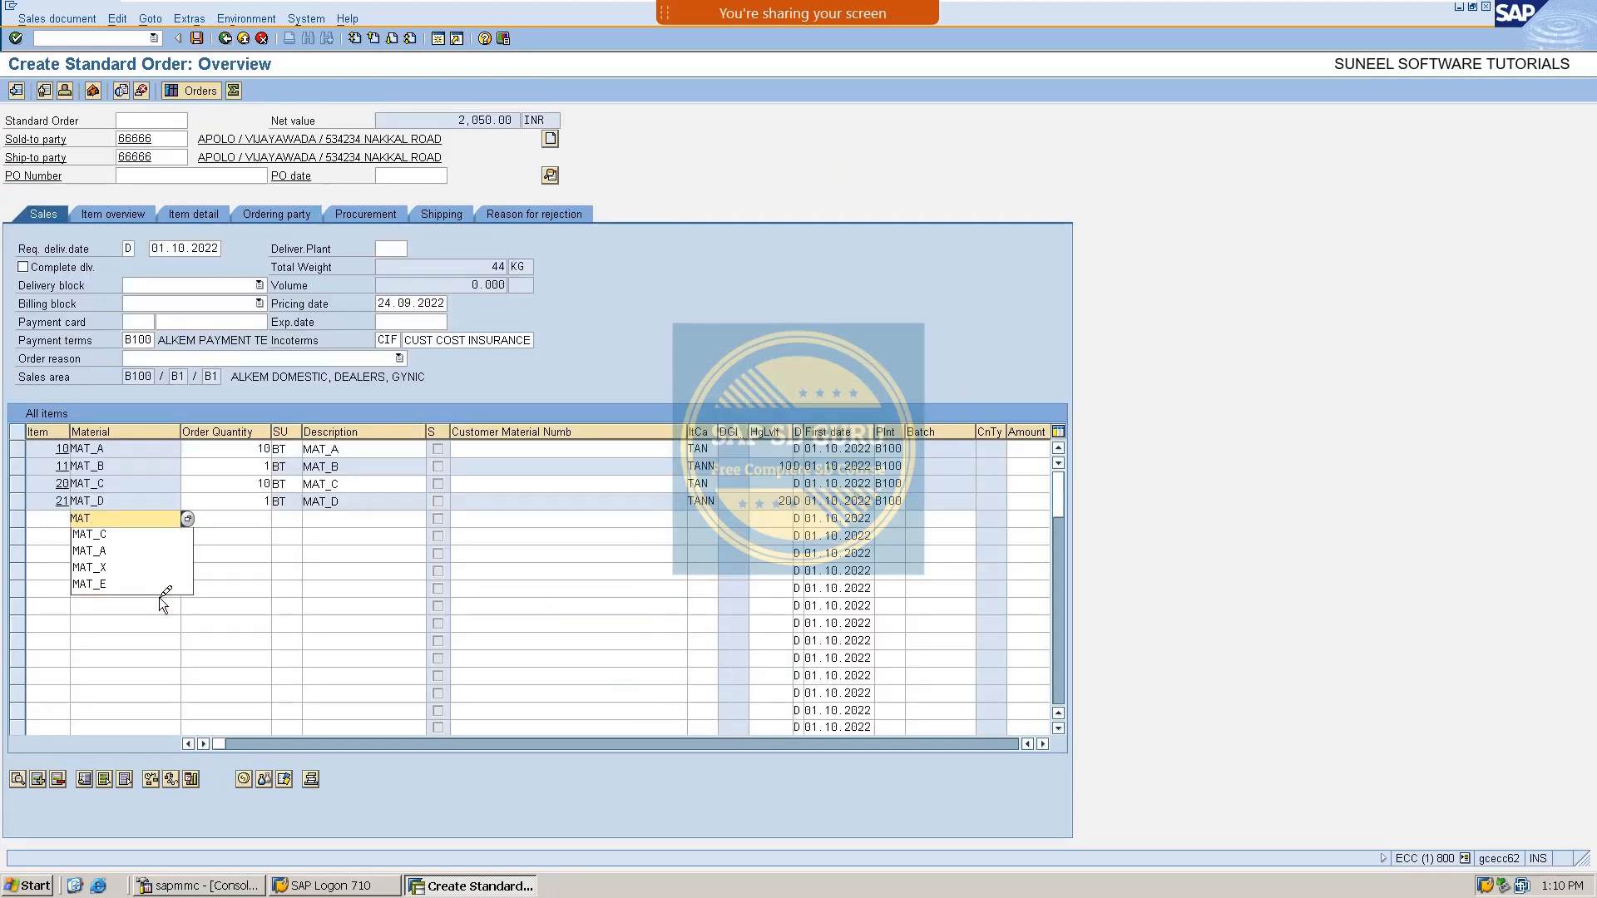
type("_")
left_click(159, 592)
key("Return")
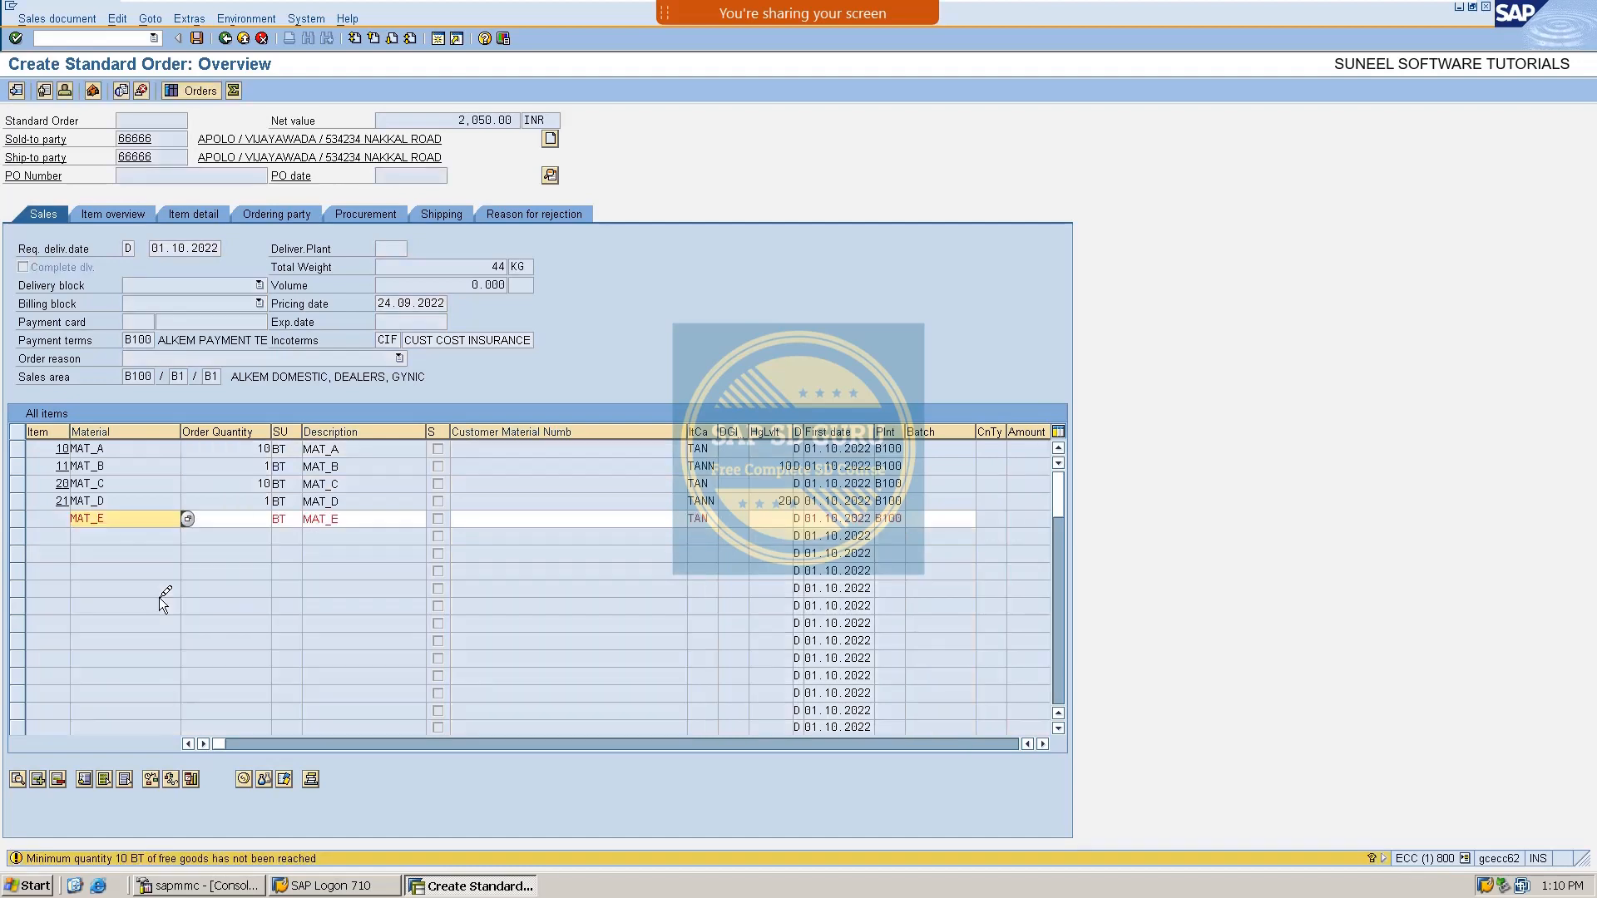
left_click(225, 519)
key("Return")
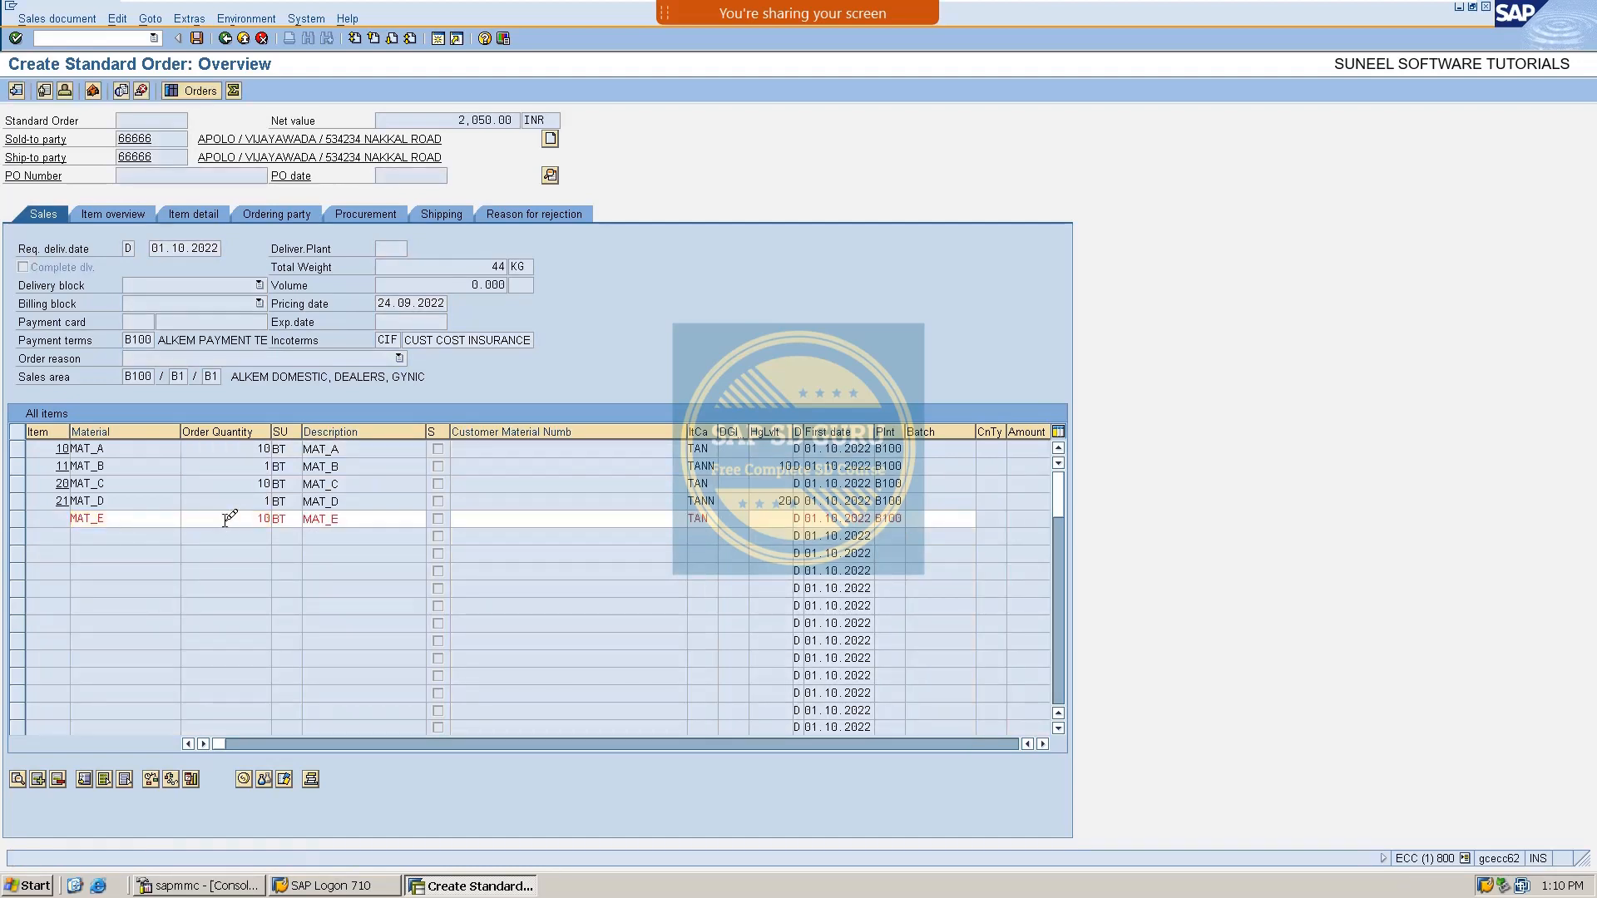
Check the pricing conditions and net value of free goods item MAT_F, and return to the order overview.
double_click(236, 538)
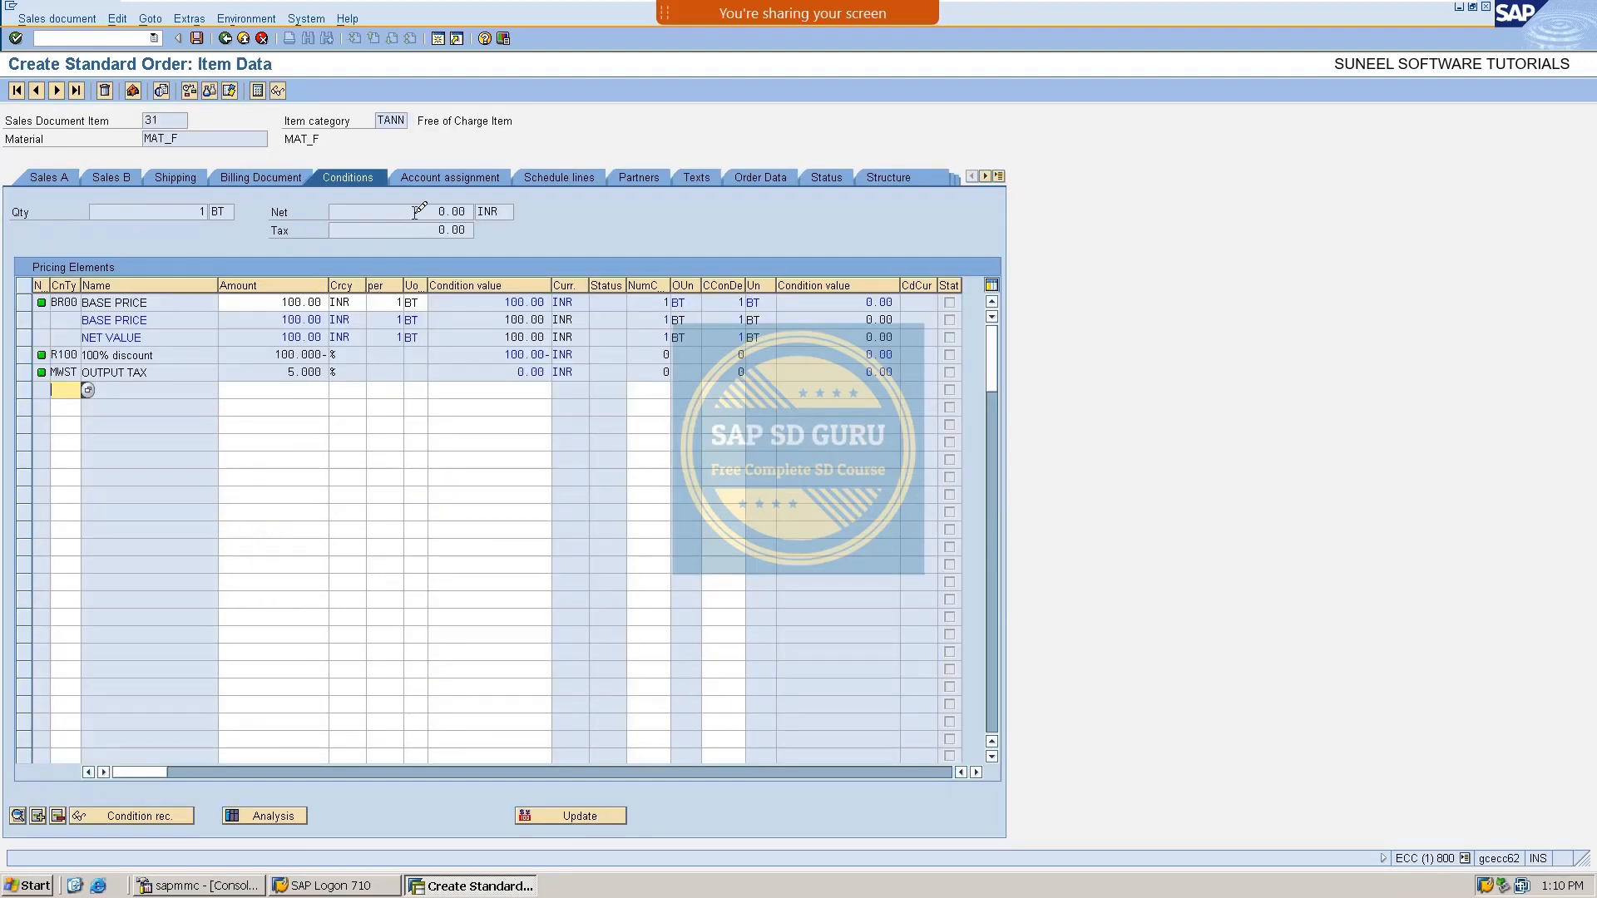
left_click_drag(439, 212, 527, 239)
left_click(224, 38)
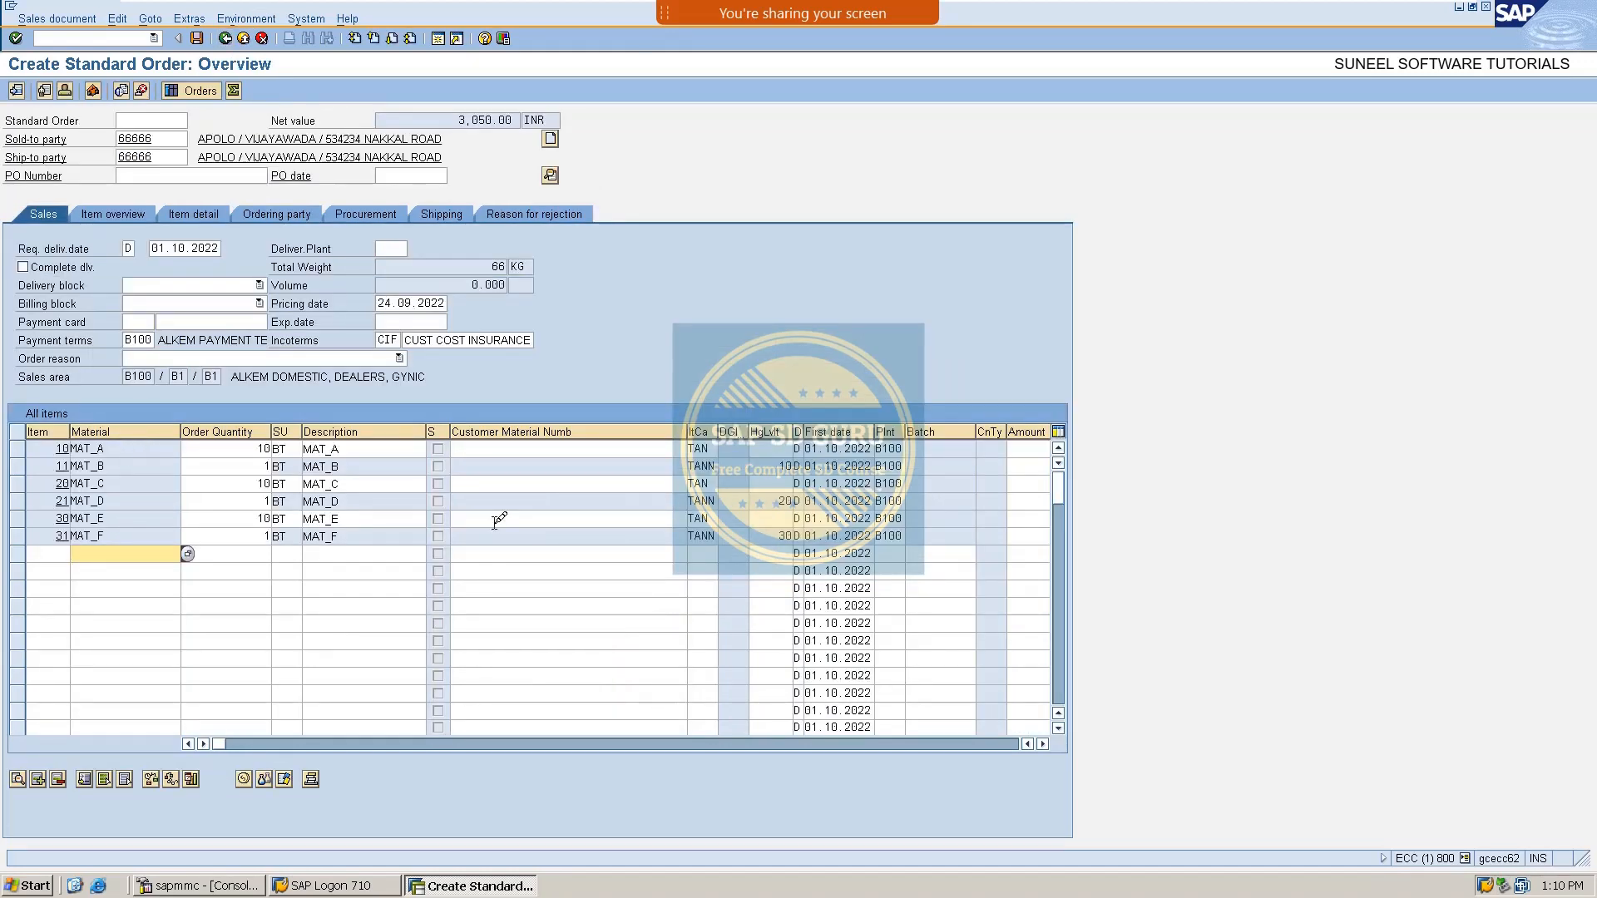
Add material MAT_X to the order with a quantity of 10.
type("MAT_")
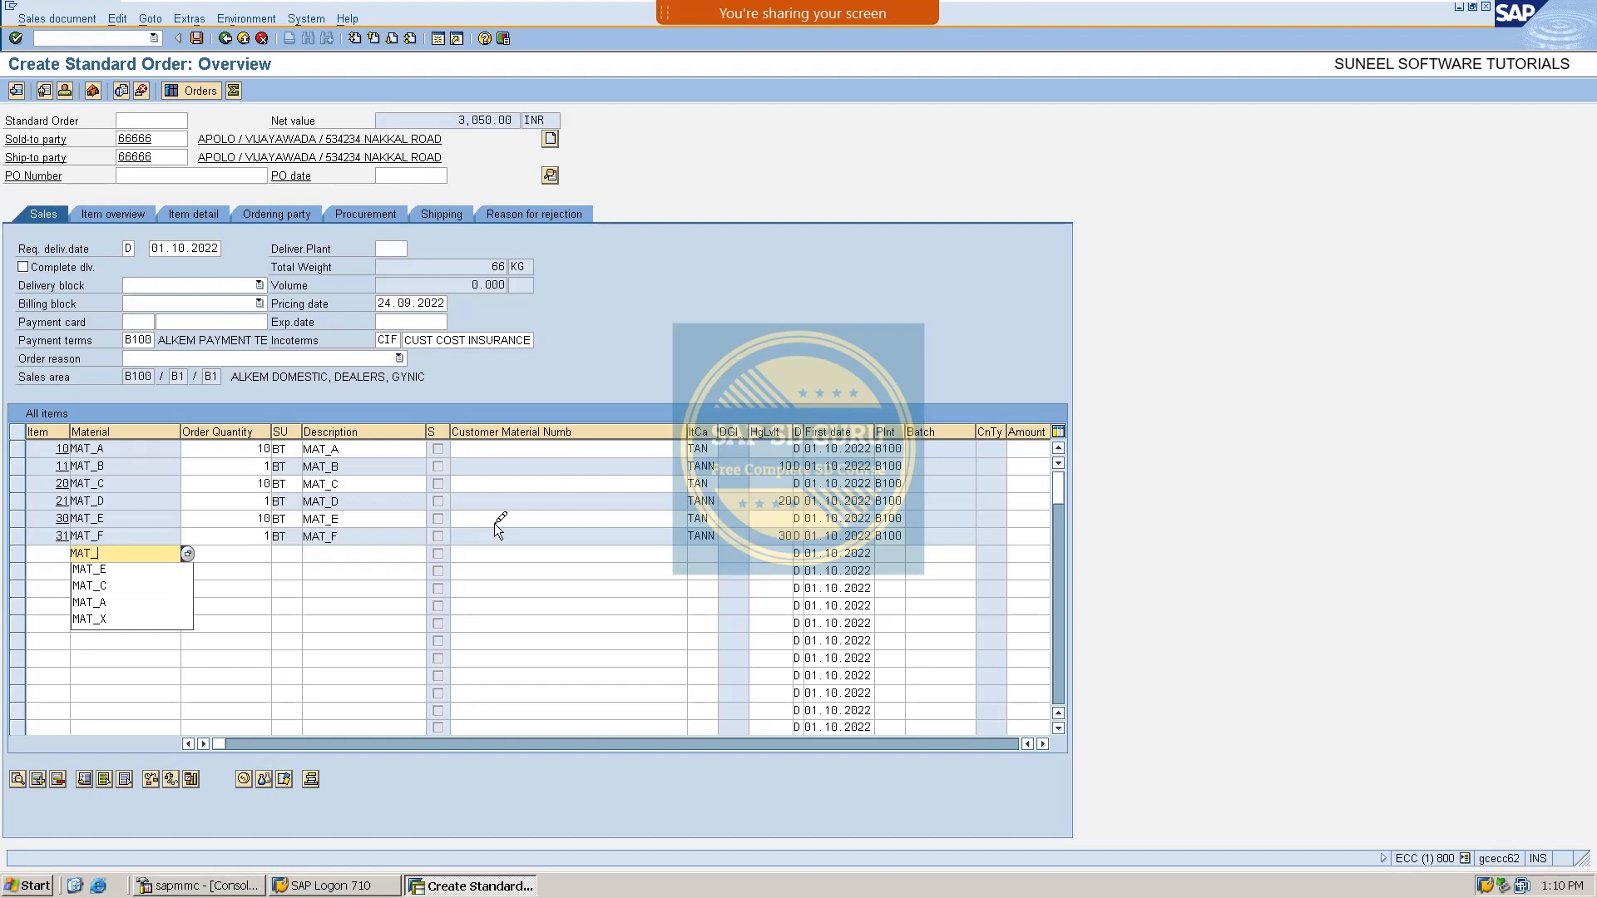
type("X")
key("Tab")
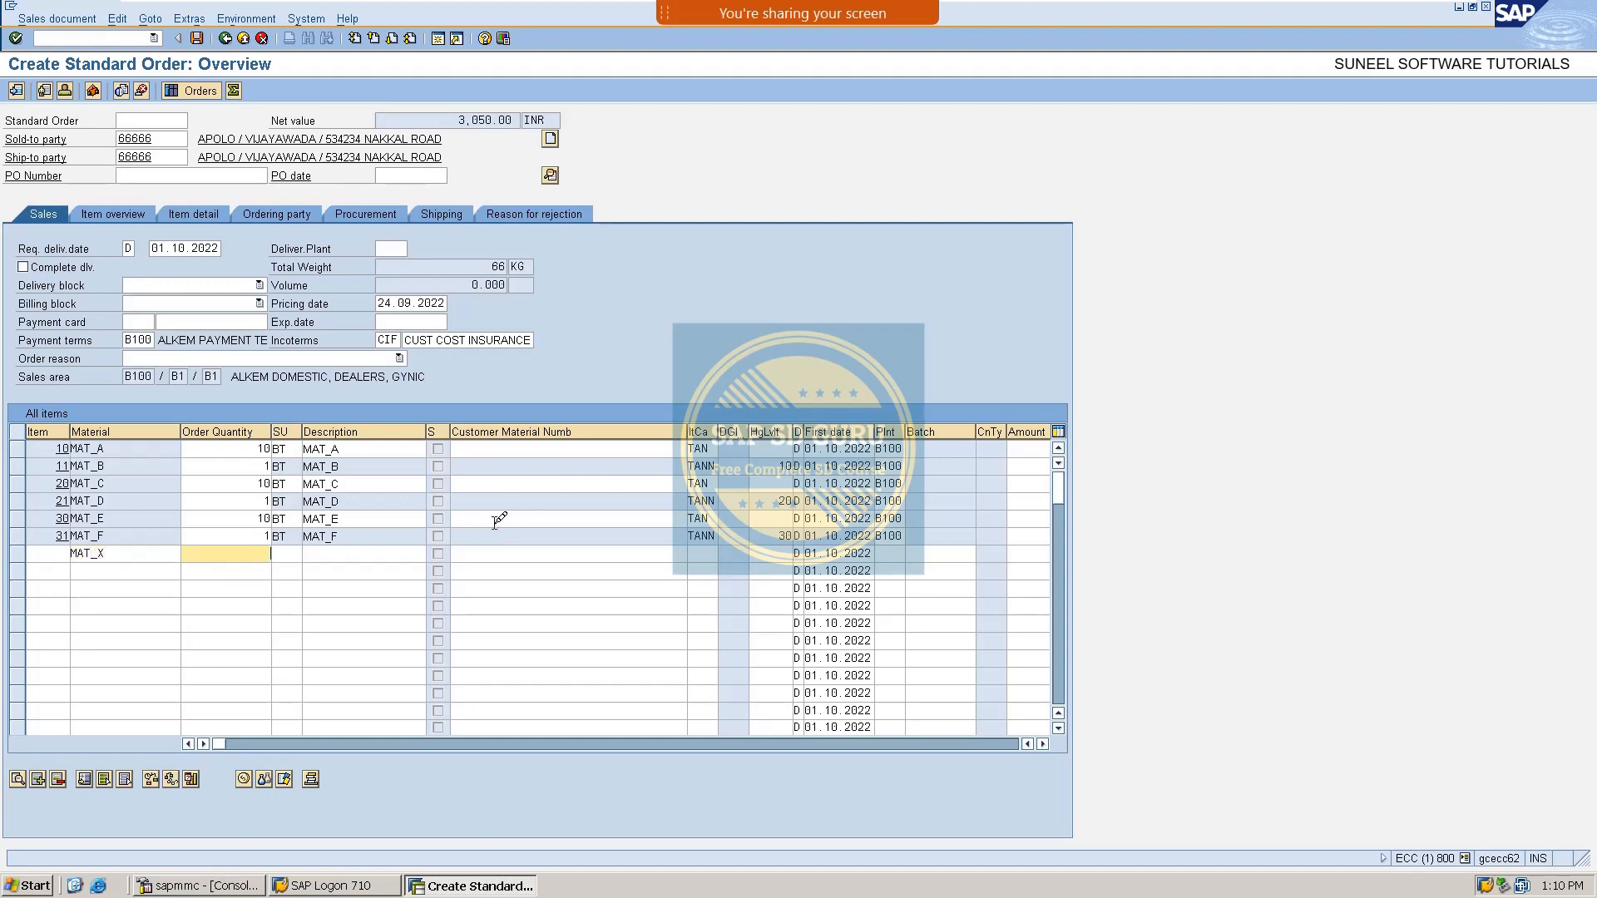
type("10")
key("Return")
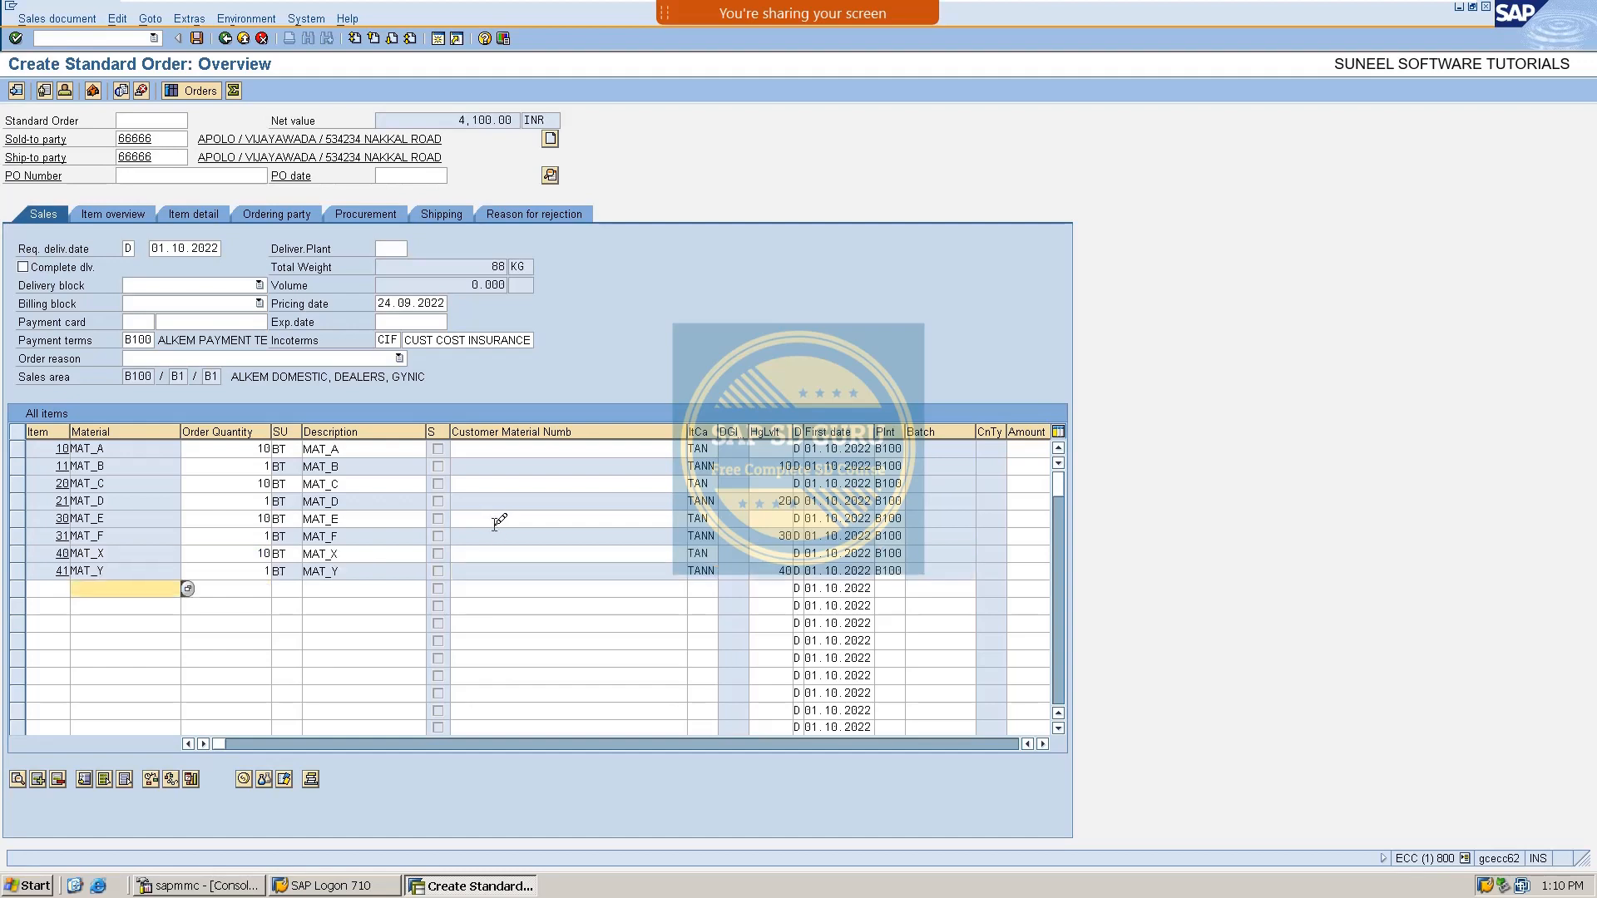
Examine the pricing conditions of free goods item MAT_Y, focusing on the R050 discount.
left_click(226, 574)
double_click(227, 574)
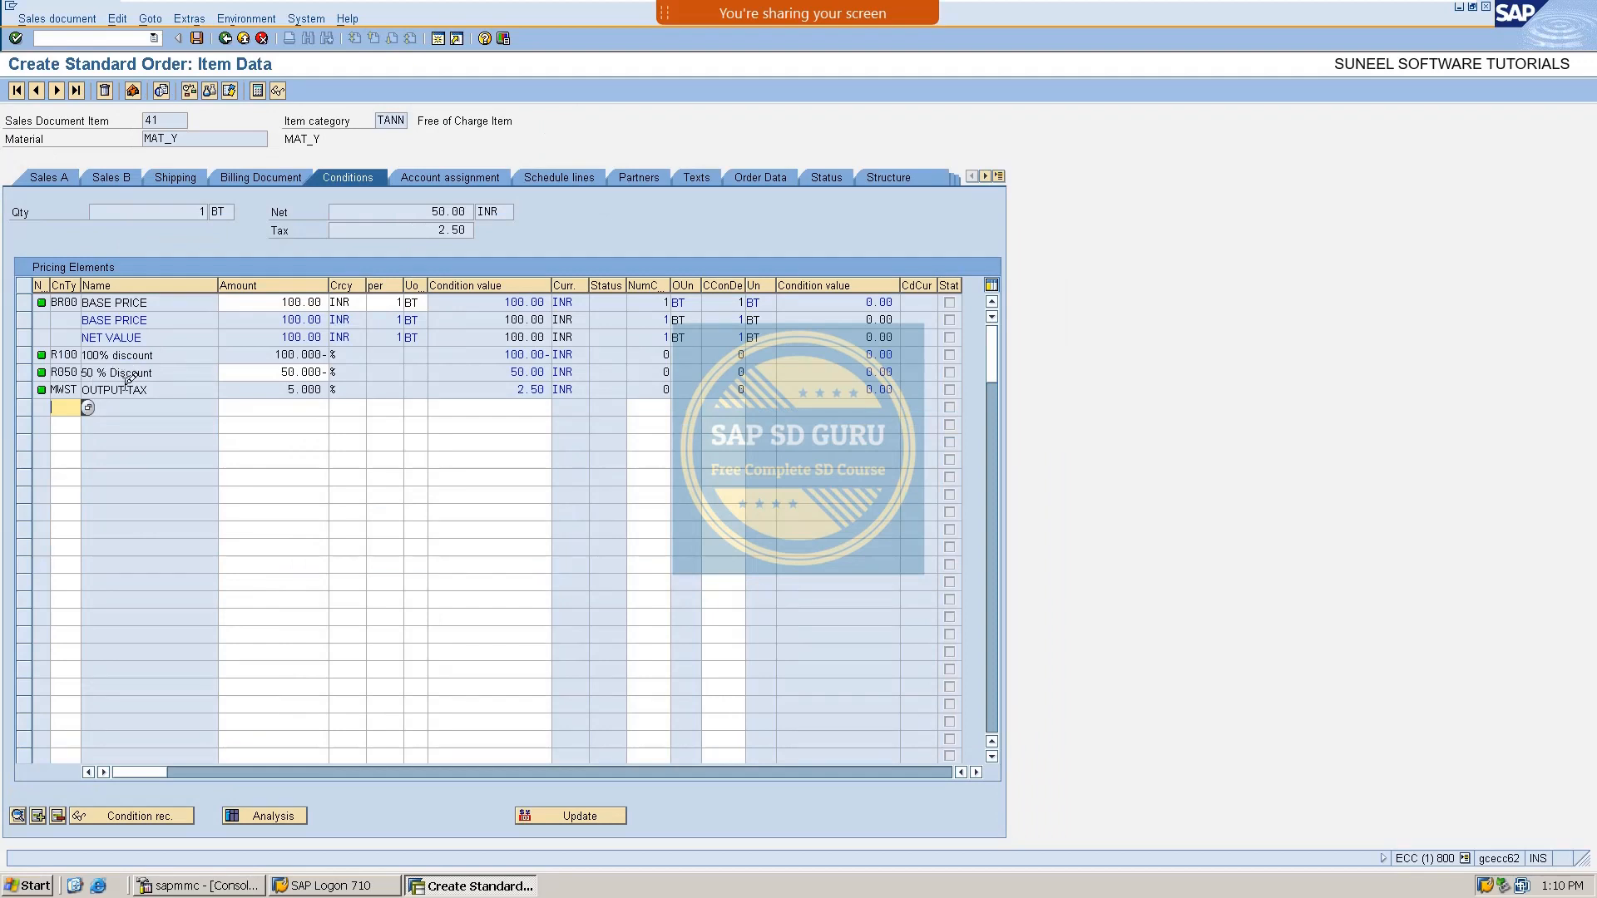
left_click(162, 371)
double_click(162, 371)
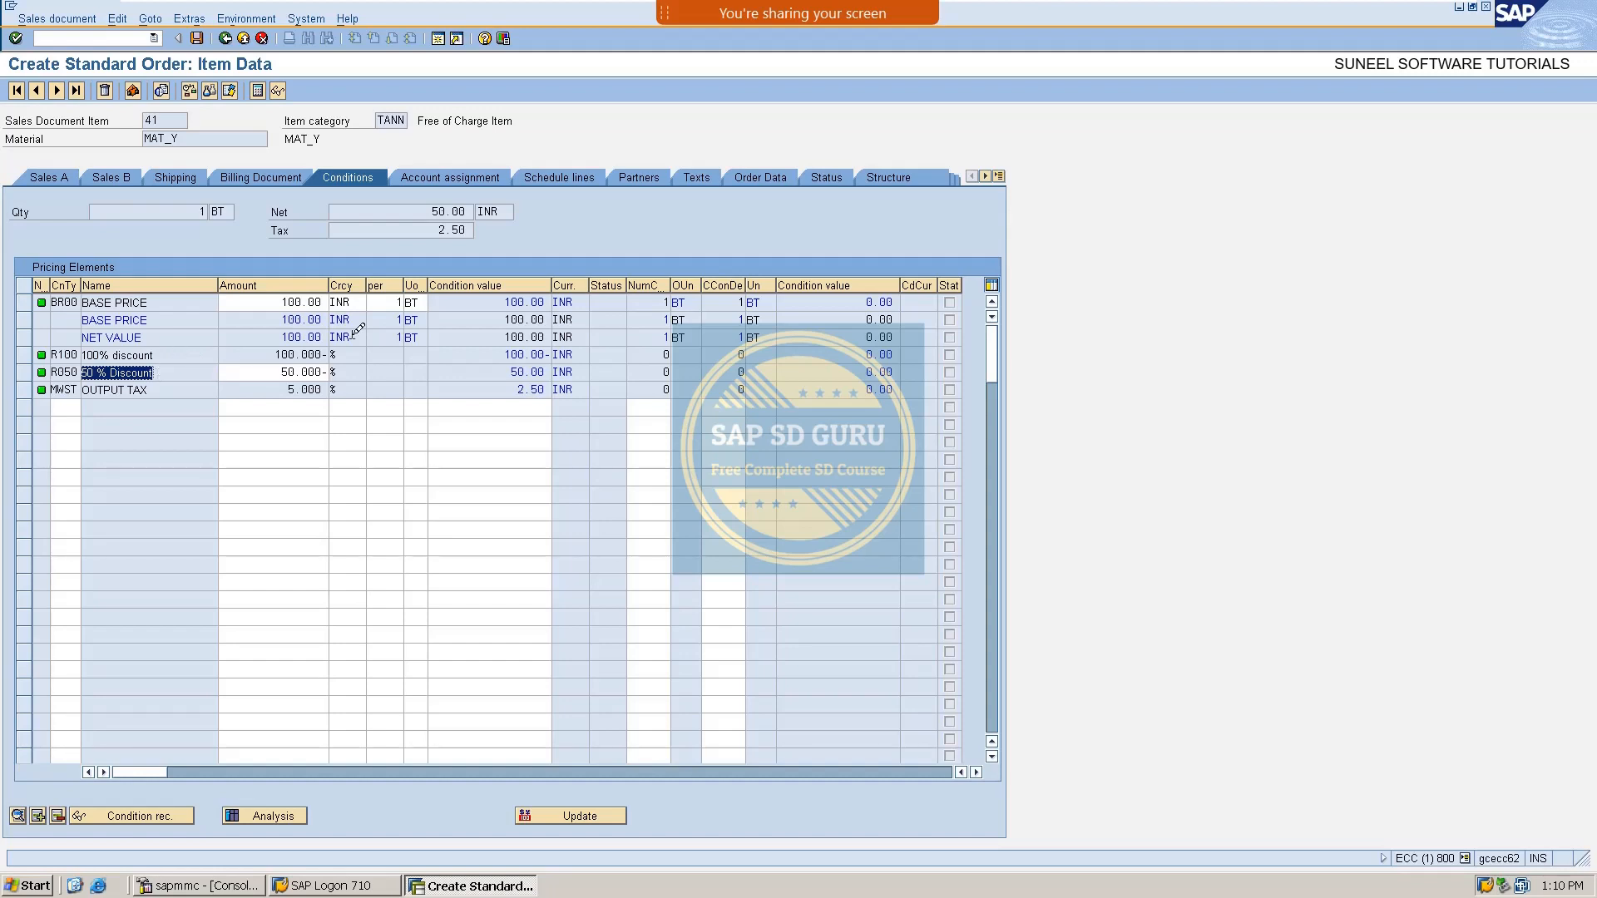
Check the net value and tax of free goods item MAT_Y, and return to the order overview.
double_click(445, 211)
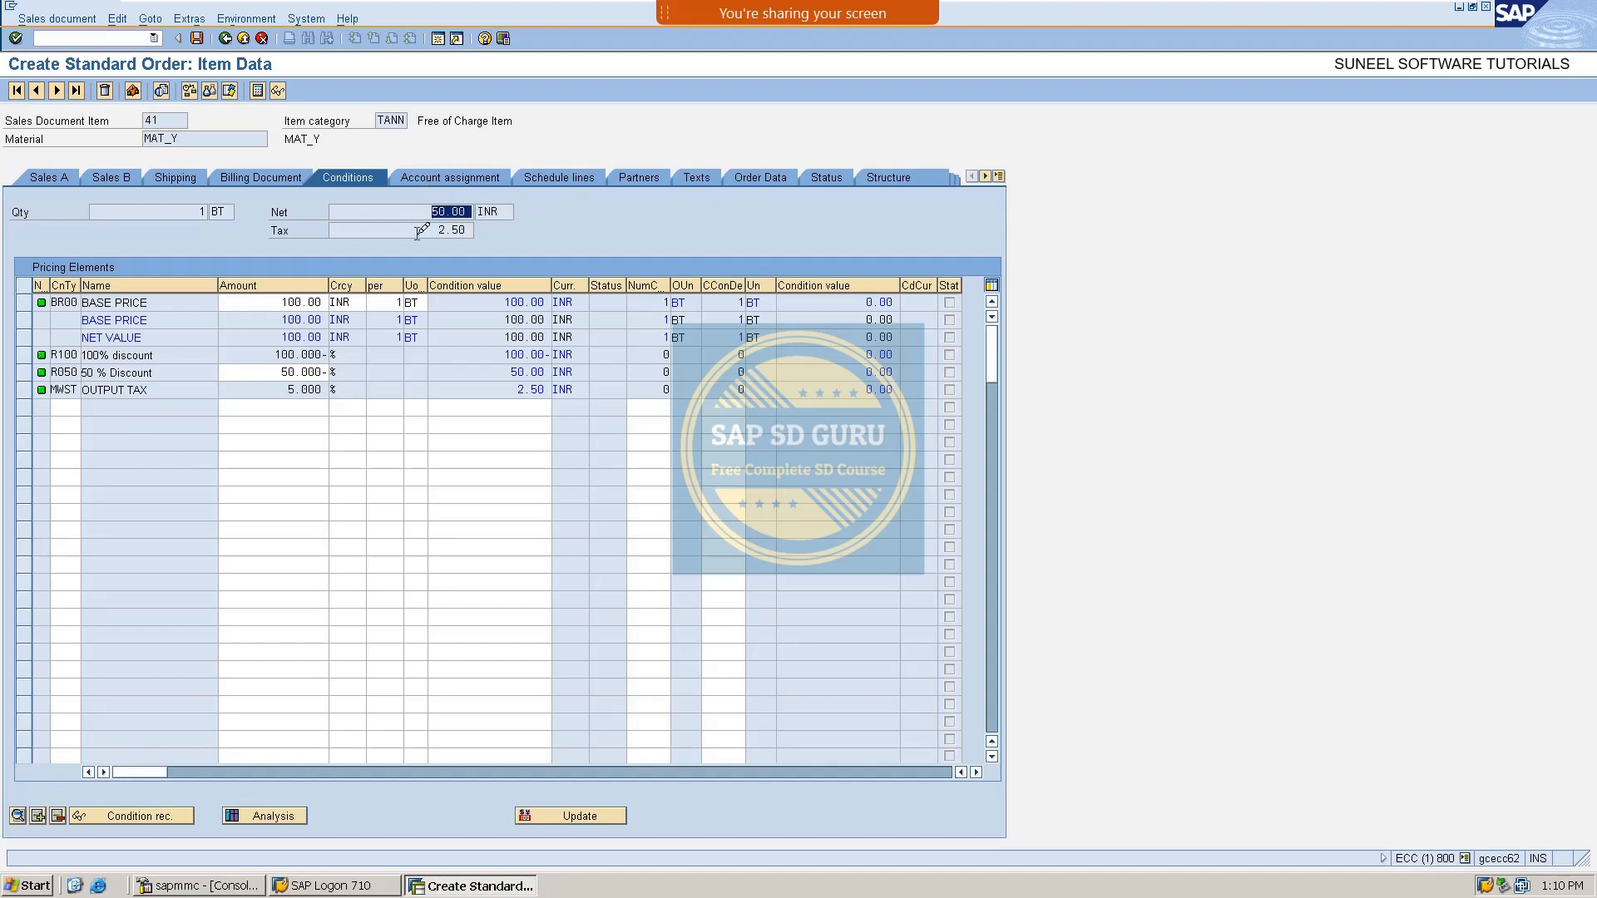
left_click_drag(438, 231, 540, 239)
left_click(223, 38)
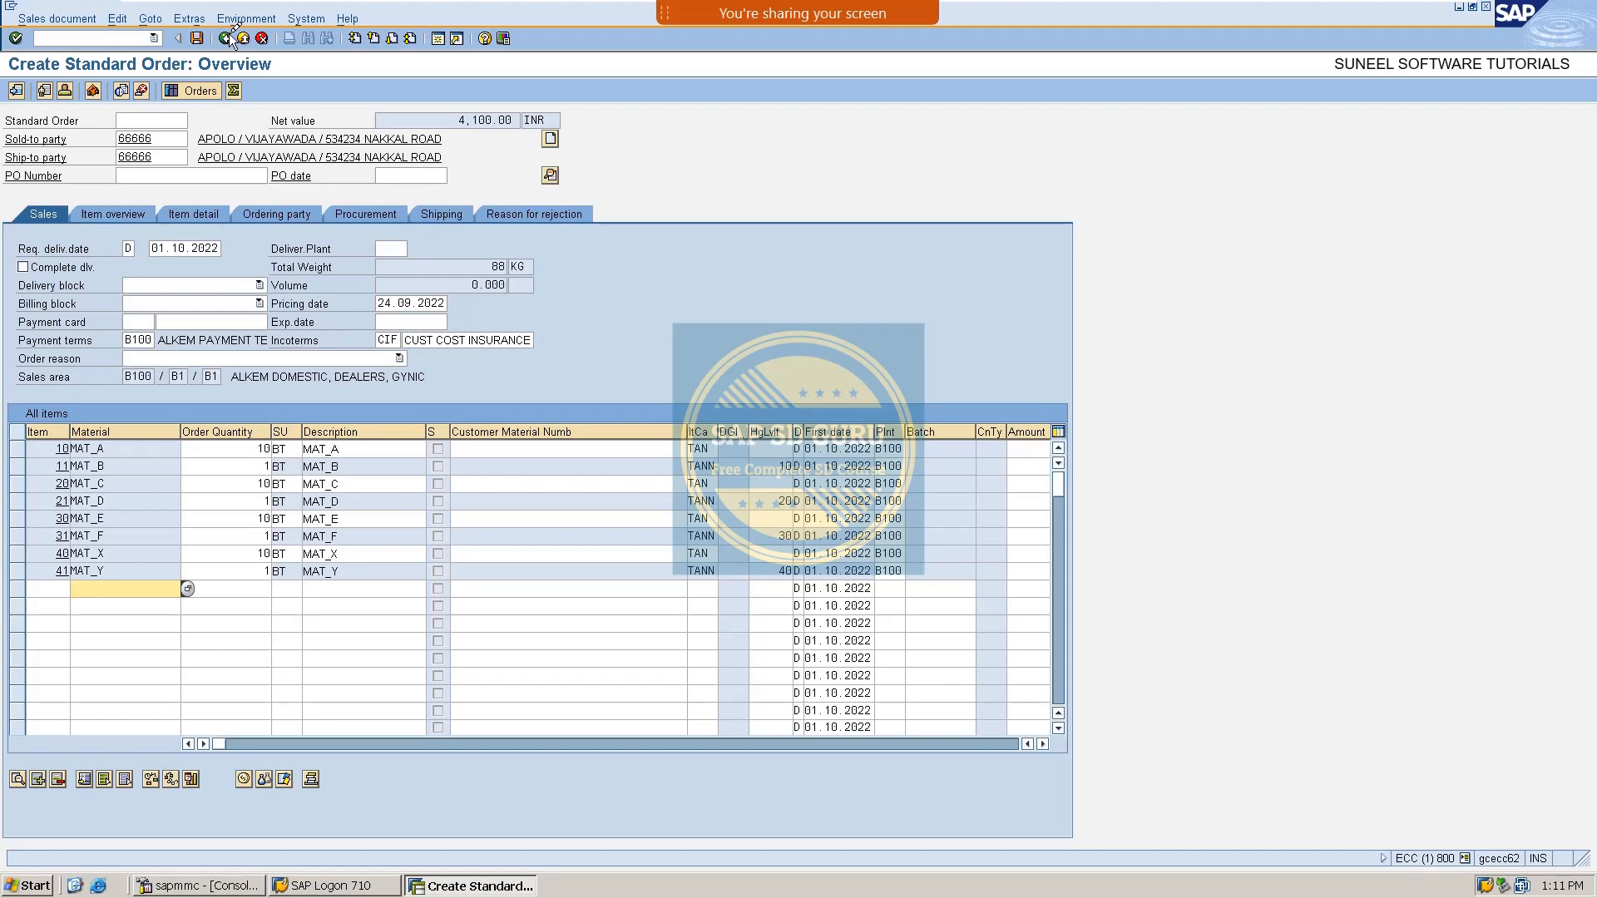
Leave the sales order with transaction /nspro and display the SAP Reference IMG.
left_click(86, 37)
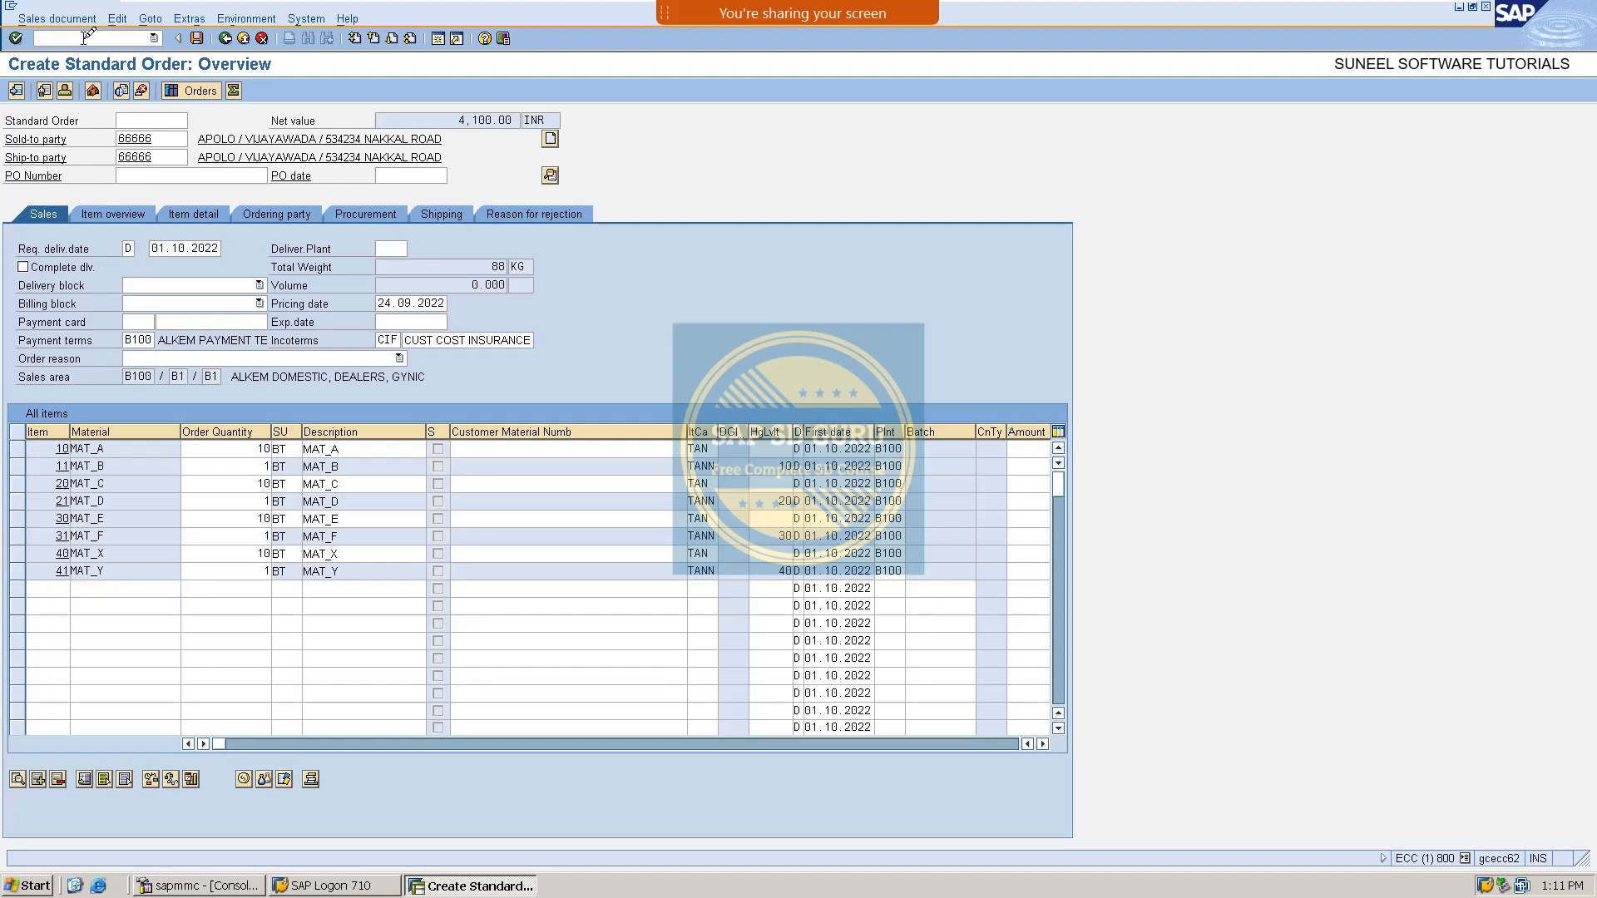
type("/nspro")
key("Return")
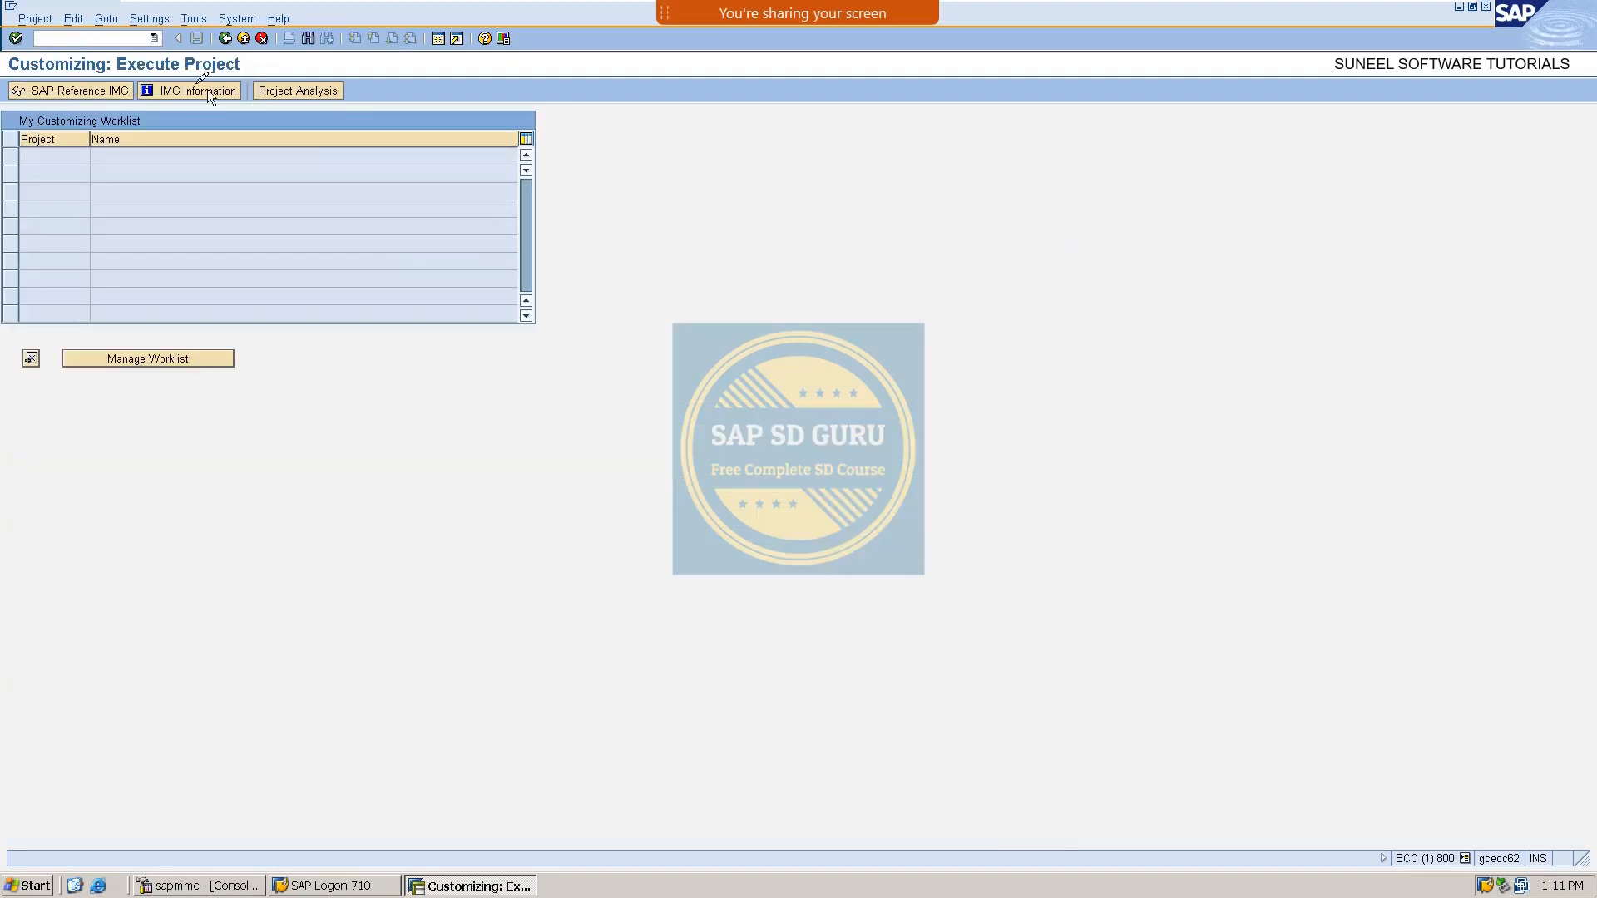
left_click(117, 87)
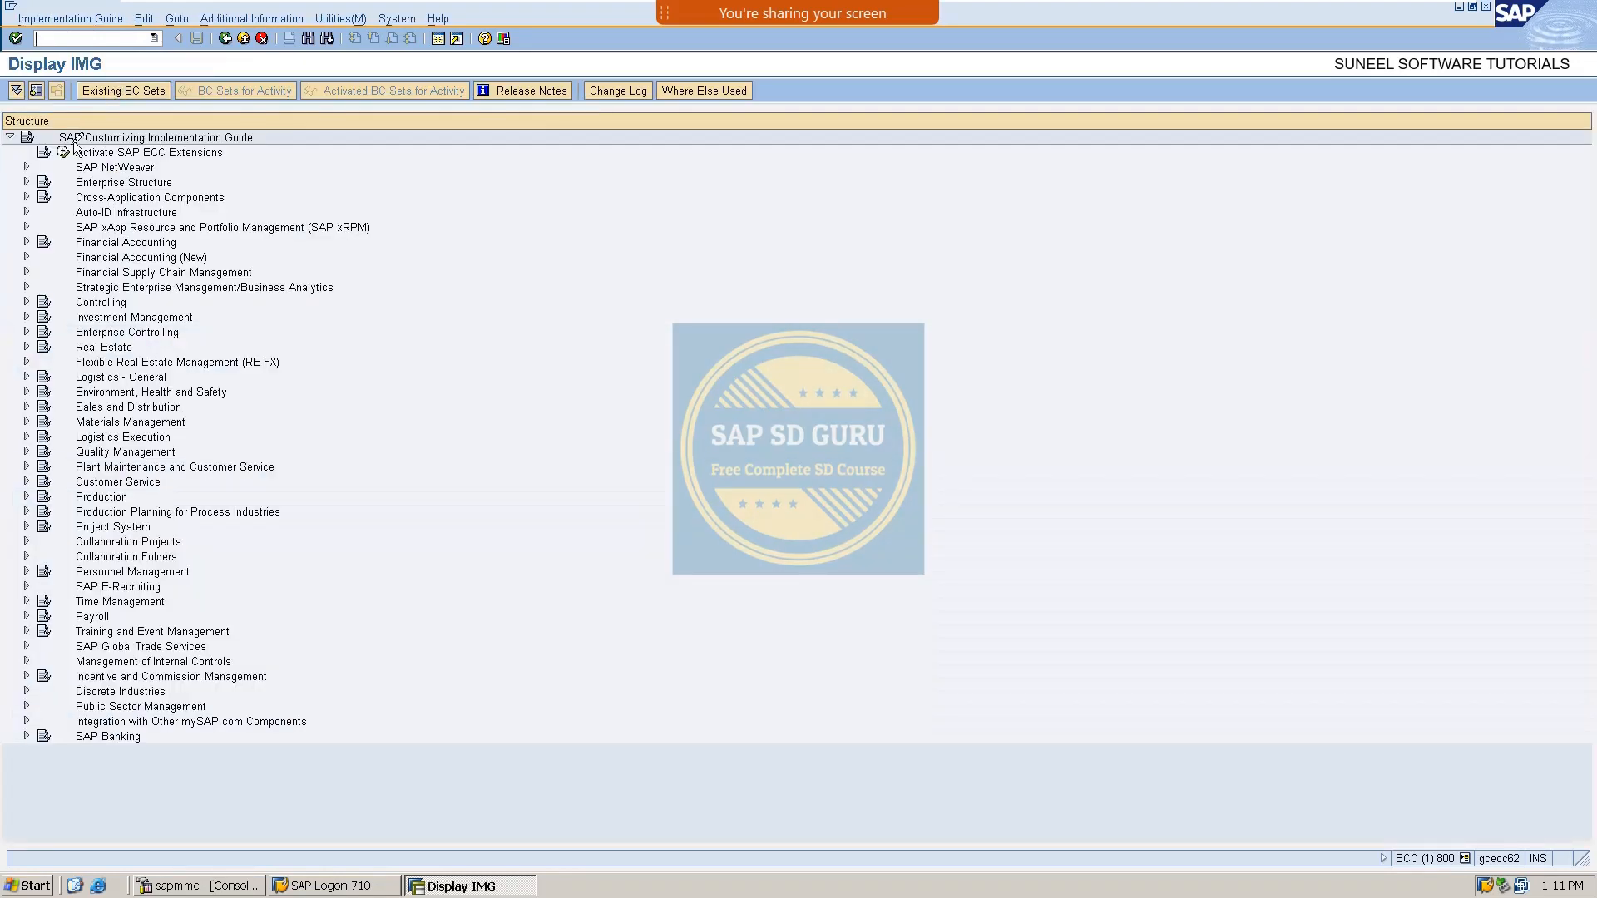
Under Sales and Distribution, Basic Functions, Pricing, Condition Exclusion, open the activity Condition Exclusion For Groups Of Conditions.
left_click(25, 406)
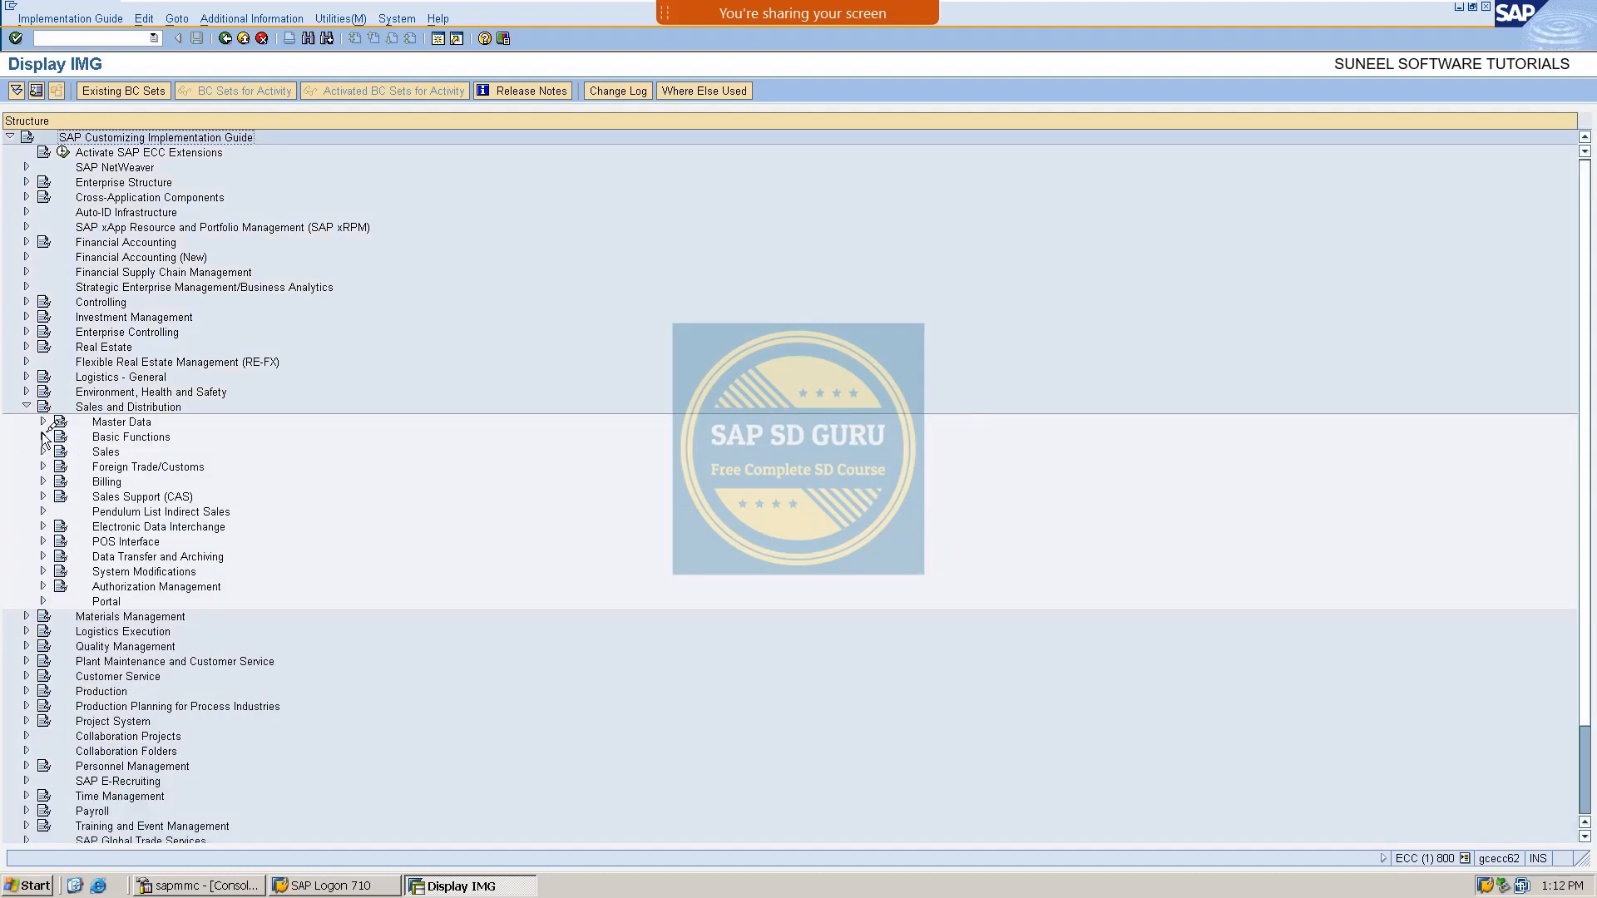
left_click(42, 436)
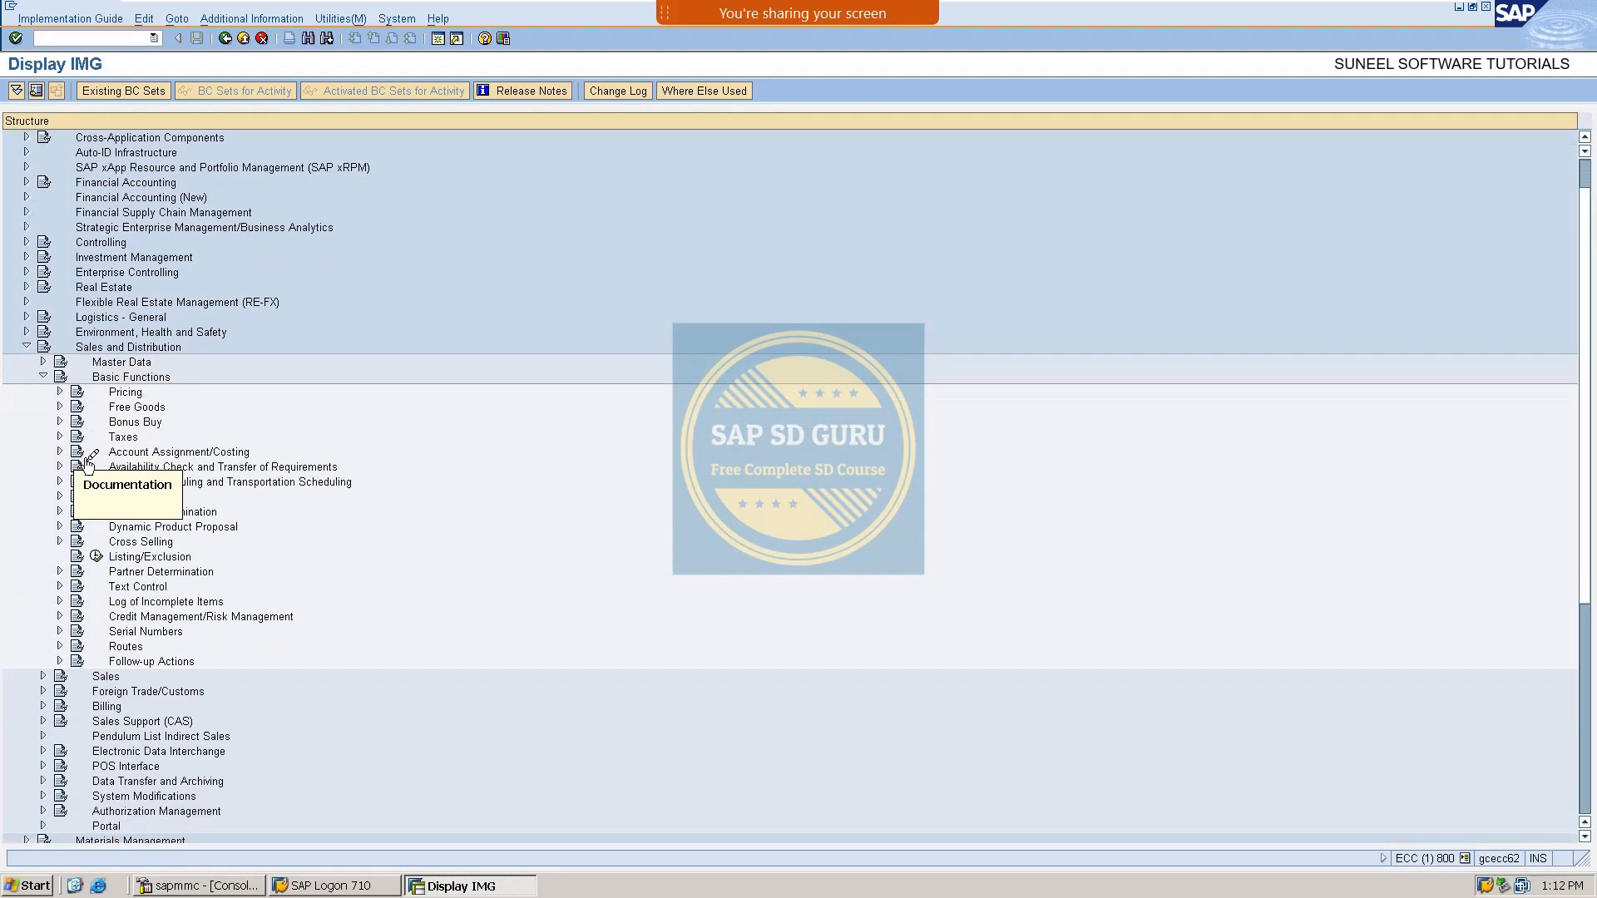
scroll(89, 463, "down", 2)
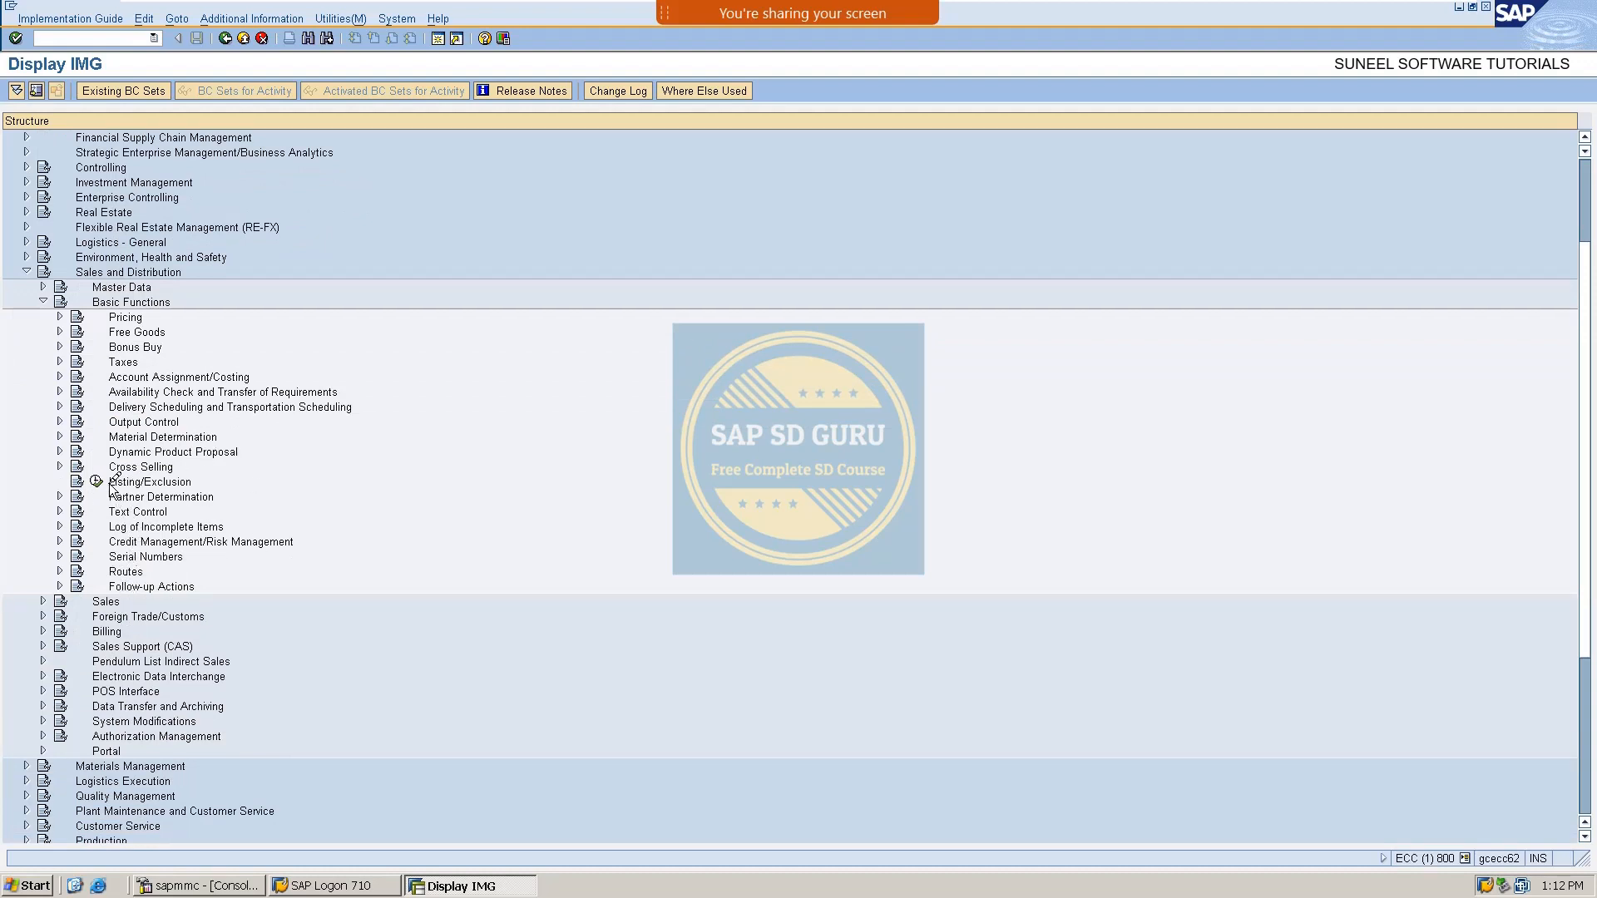
scroll(108, 472, "down", 1)
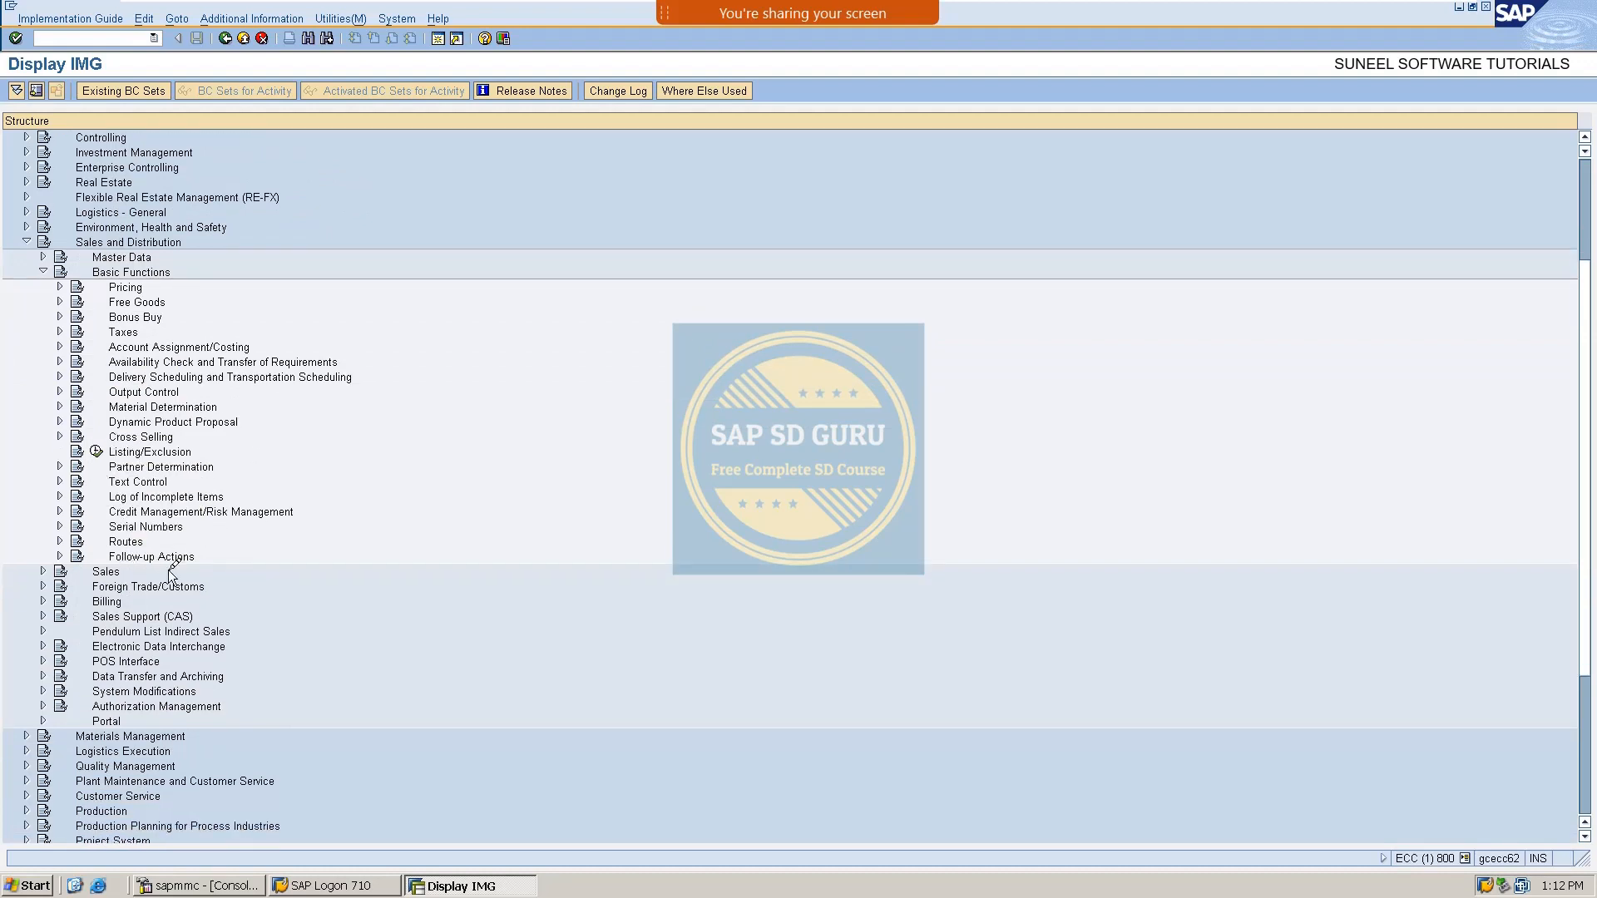
left_click(59, 287)
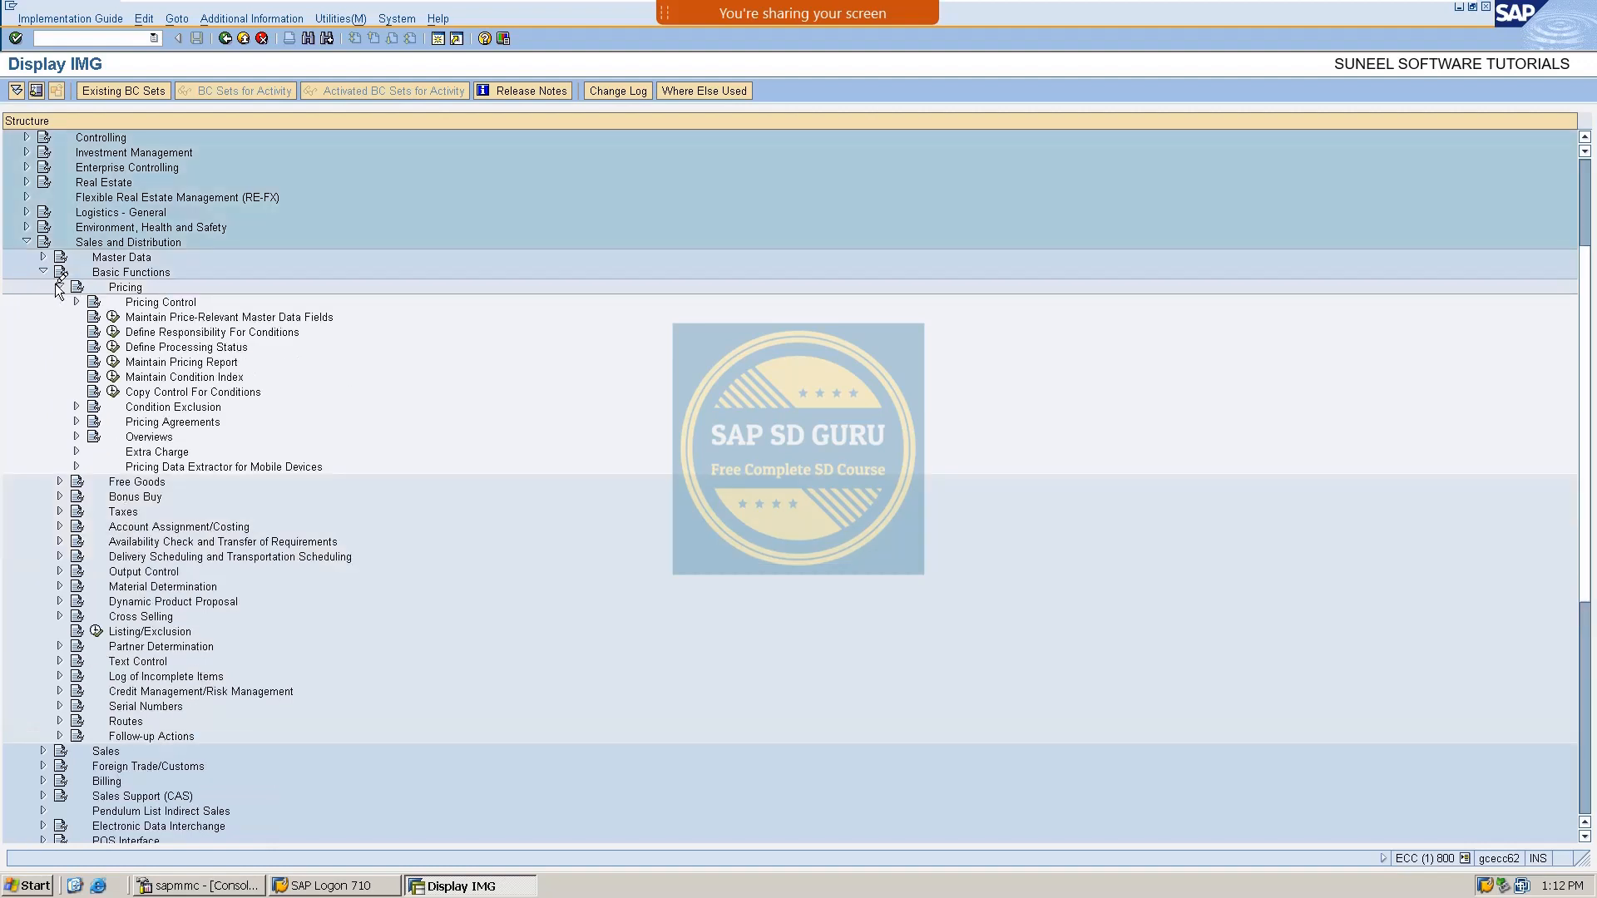
left_click(76, 406)
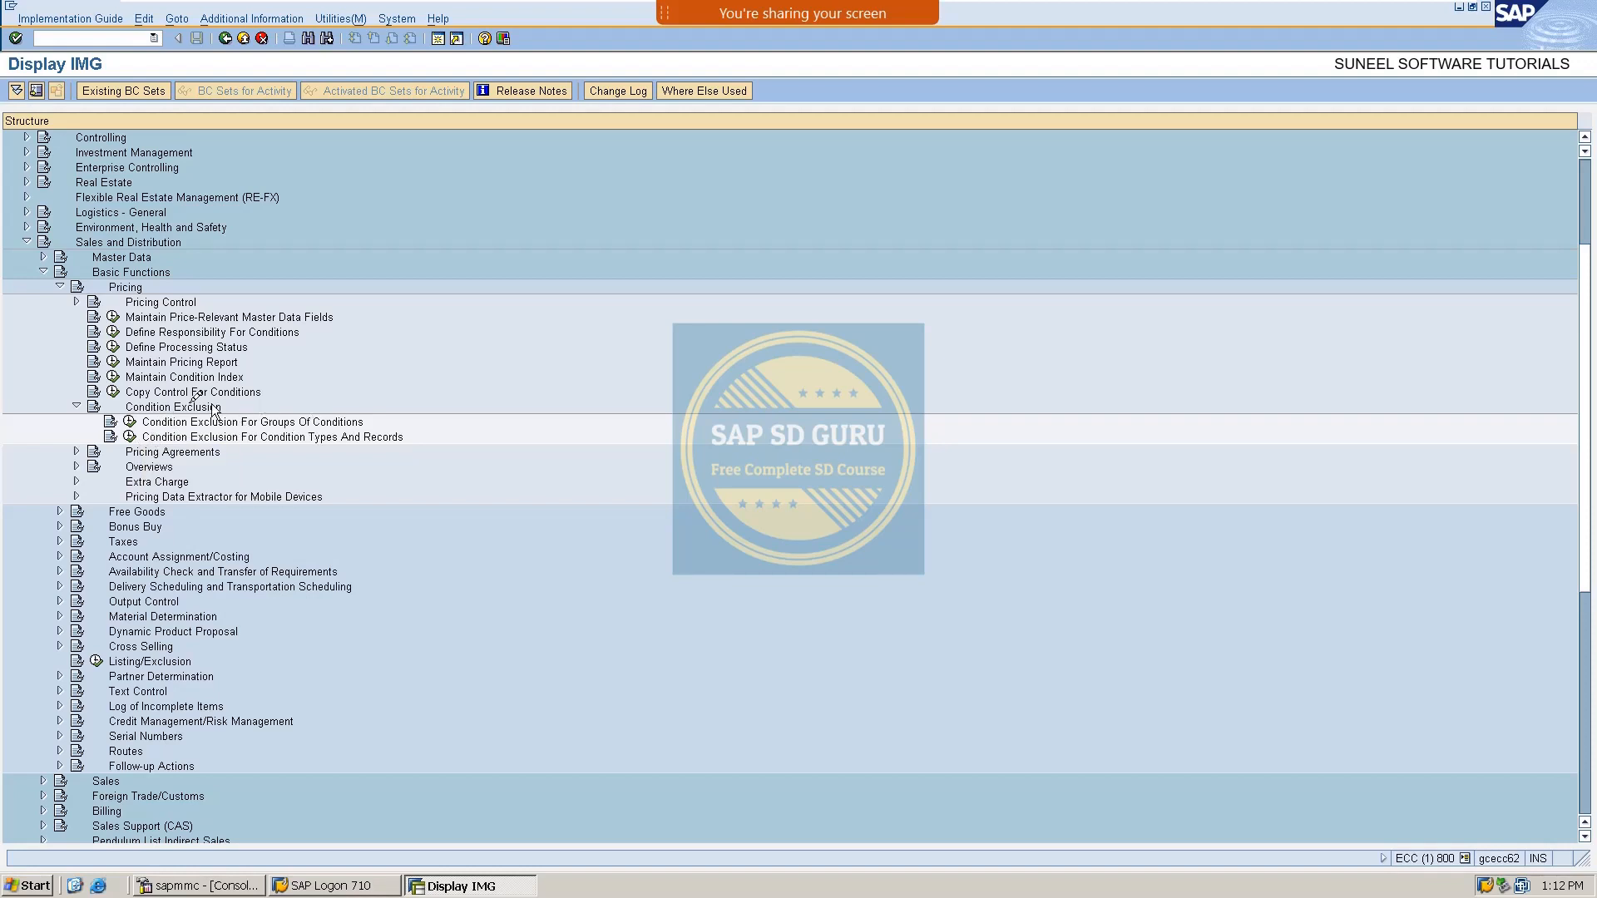
left_click(130, 422)
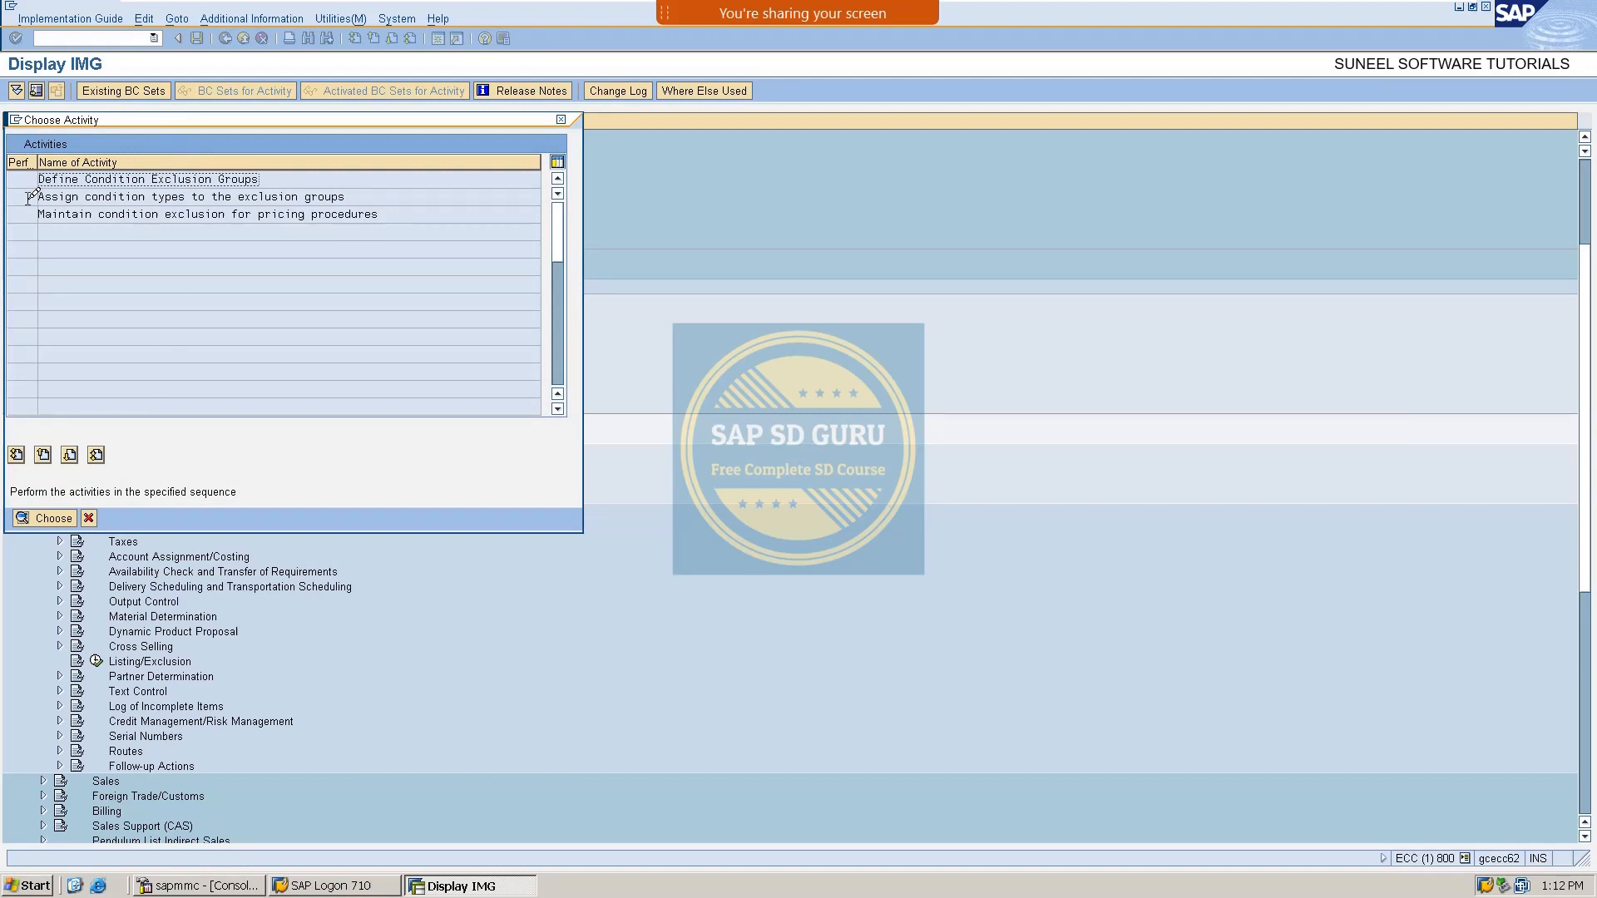
Define a new condition exclusion group B100 with the name "50 % Discount".
double_click(90, 176)
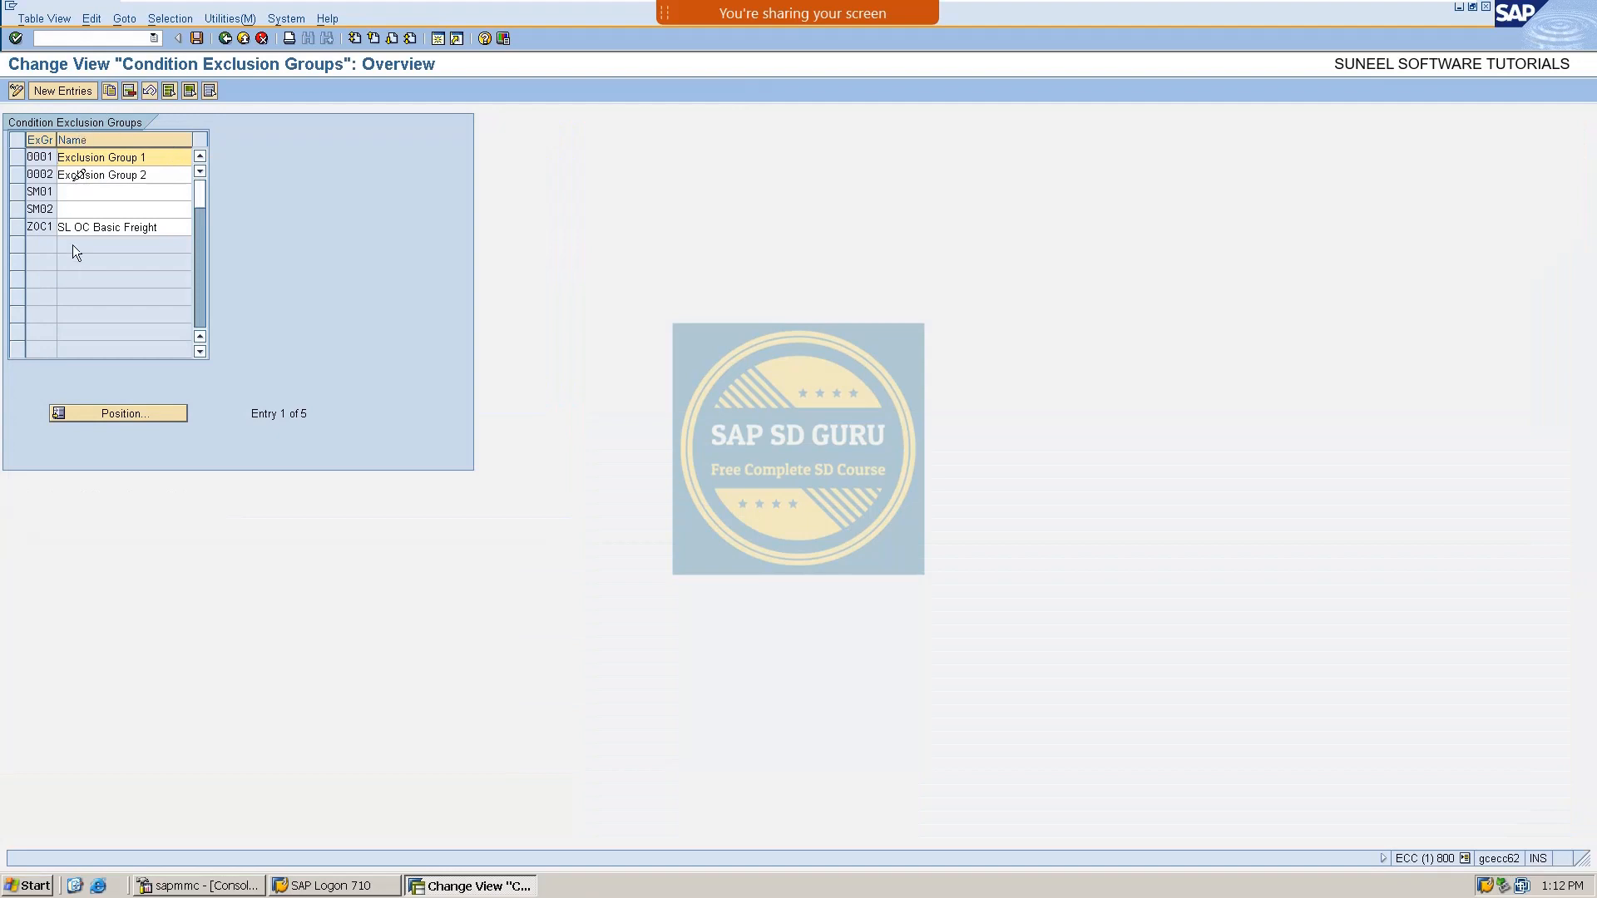
left_click(63, 92)
type("B1")
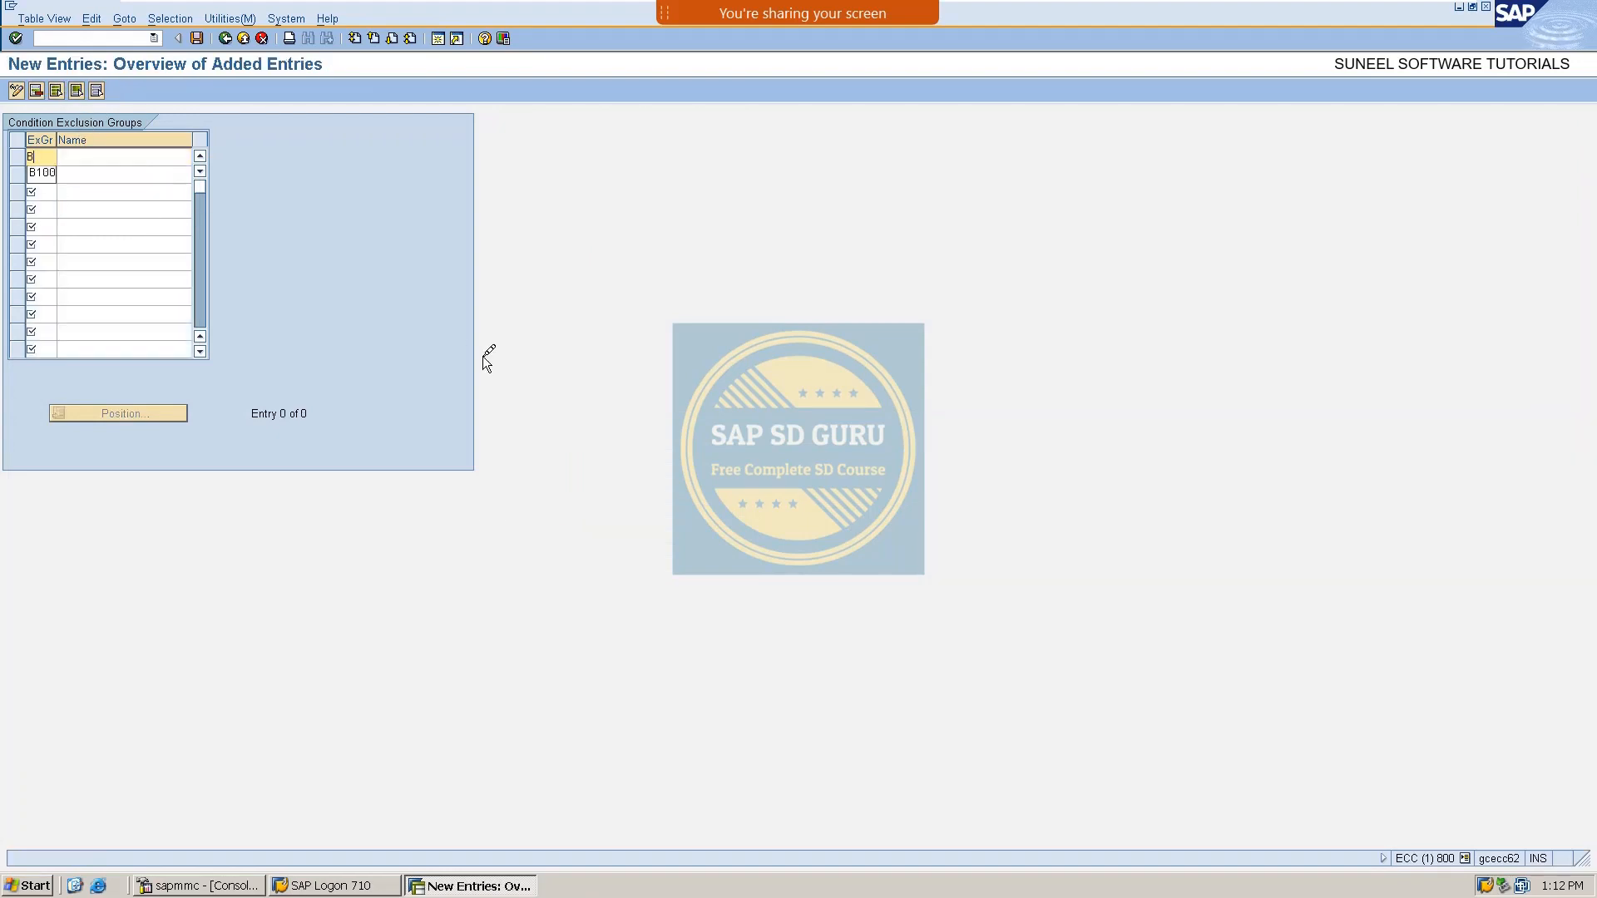
type("00")
key("Tab")
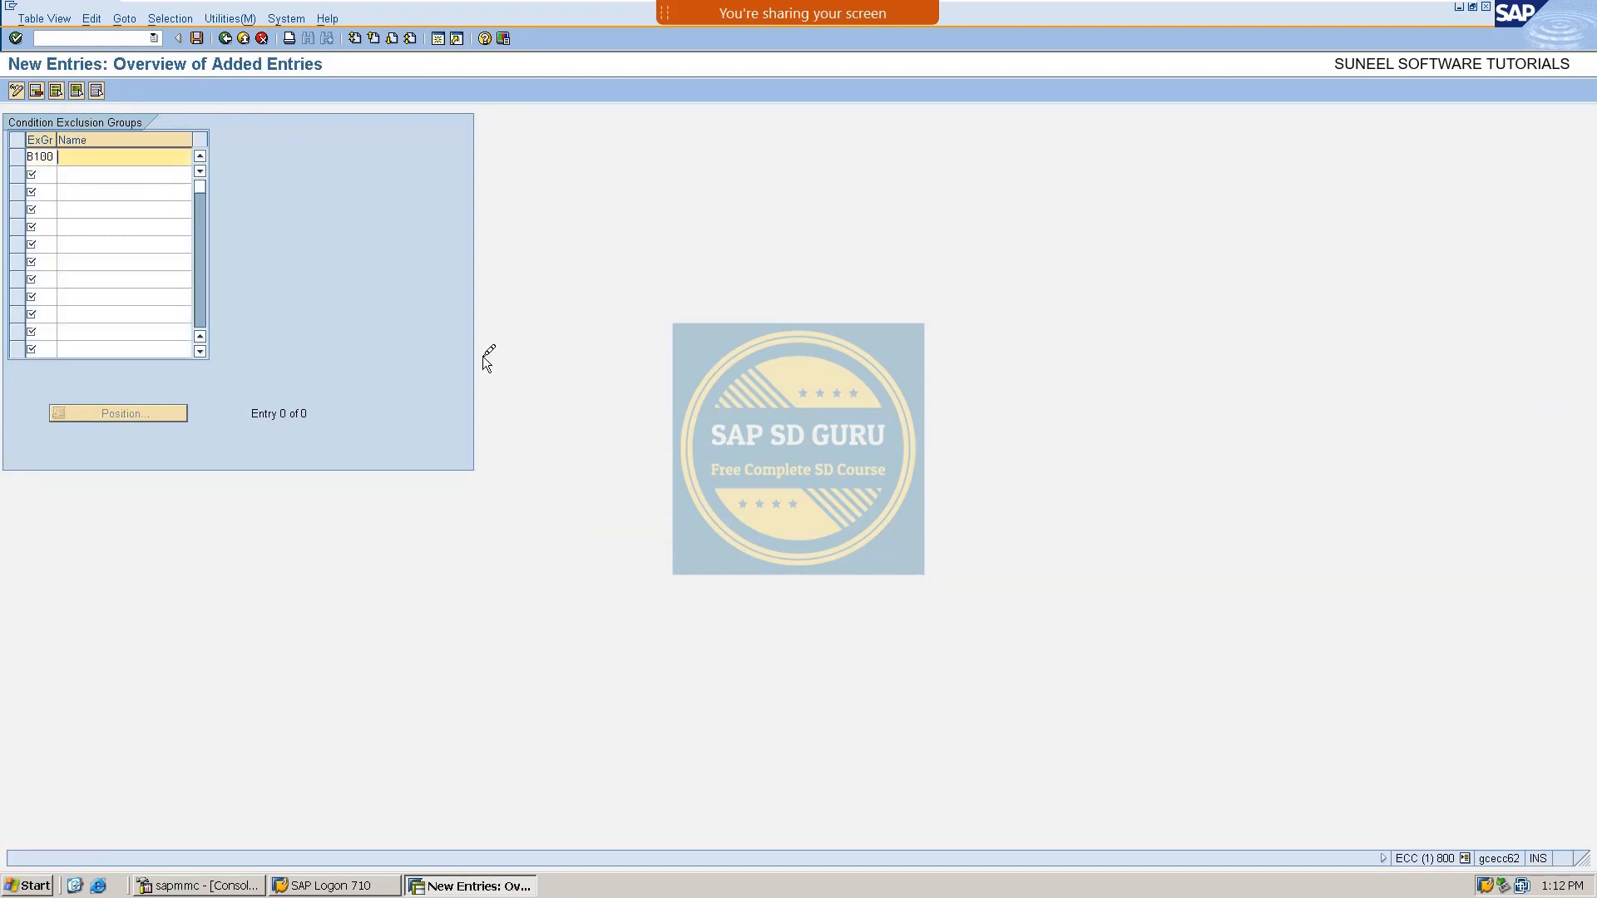
type("50 % Discoun")
key("Return")
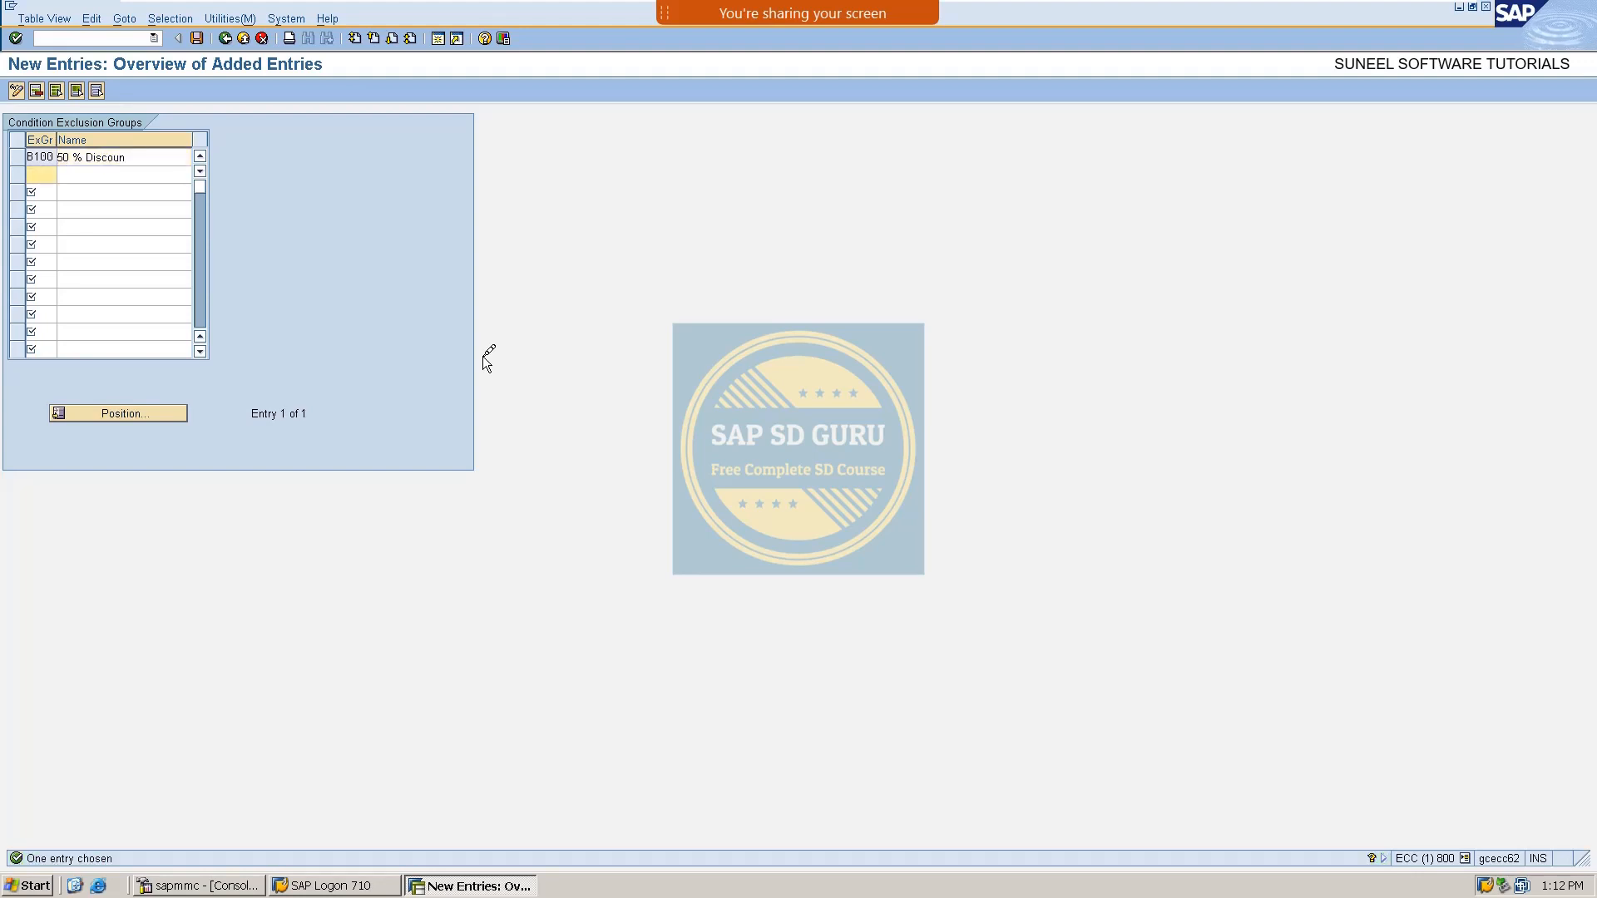
left_click(148, 156)
type("t")
key("Return")
Save the new condition exclusion group and return to the activity selection.
left_click(196, 38)
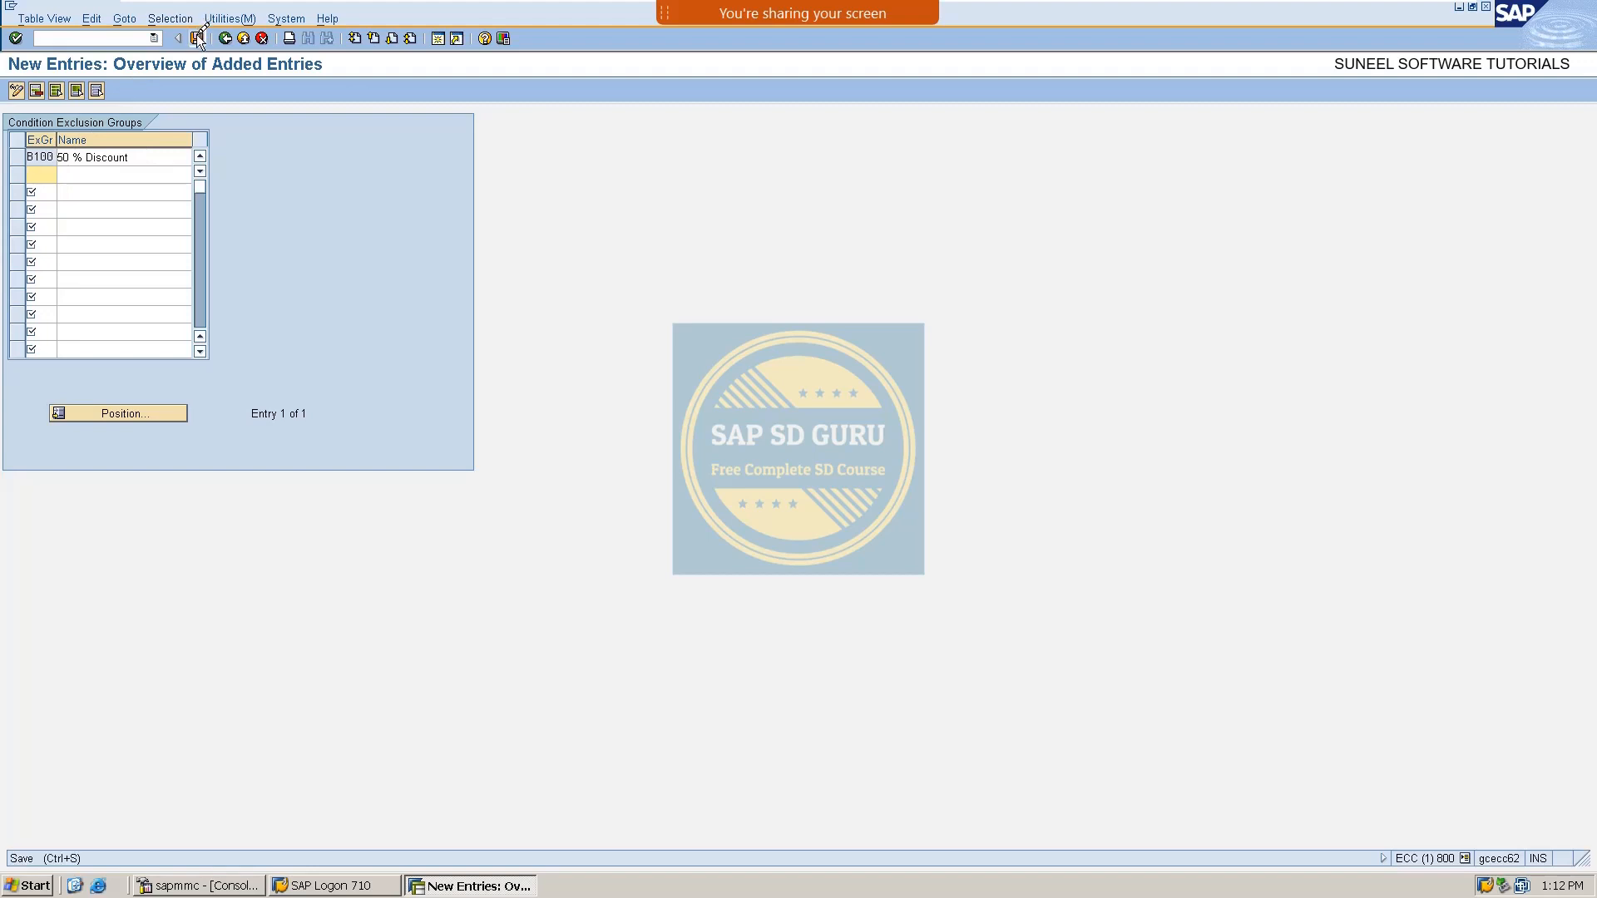
left_click(47, 262)
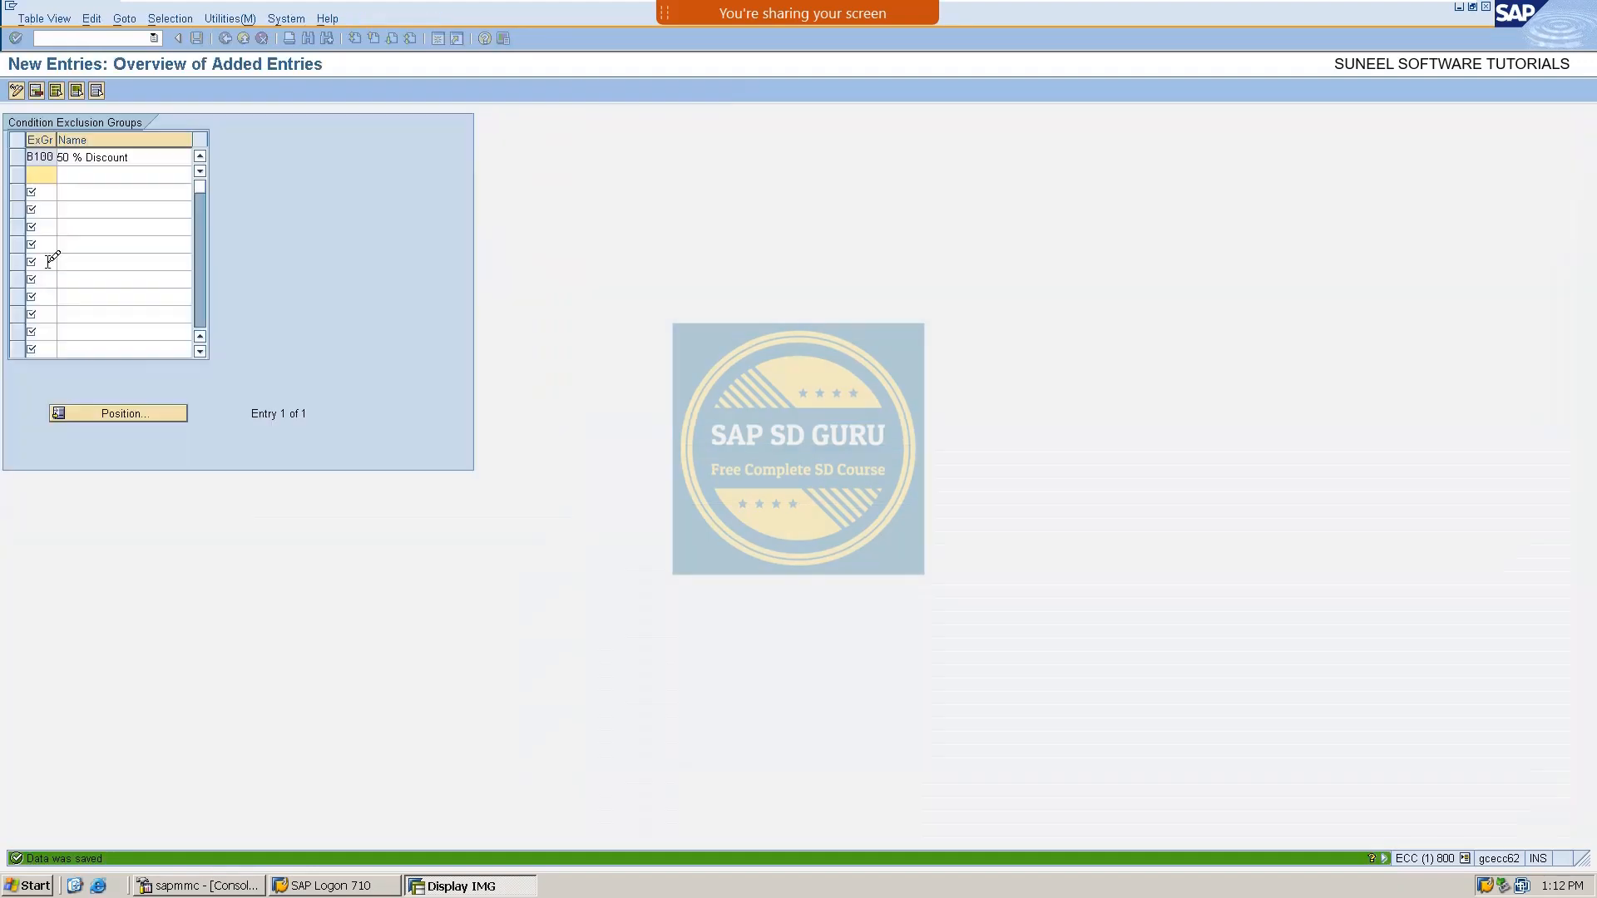
left_click(223, 38)
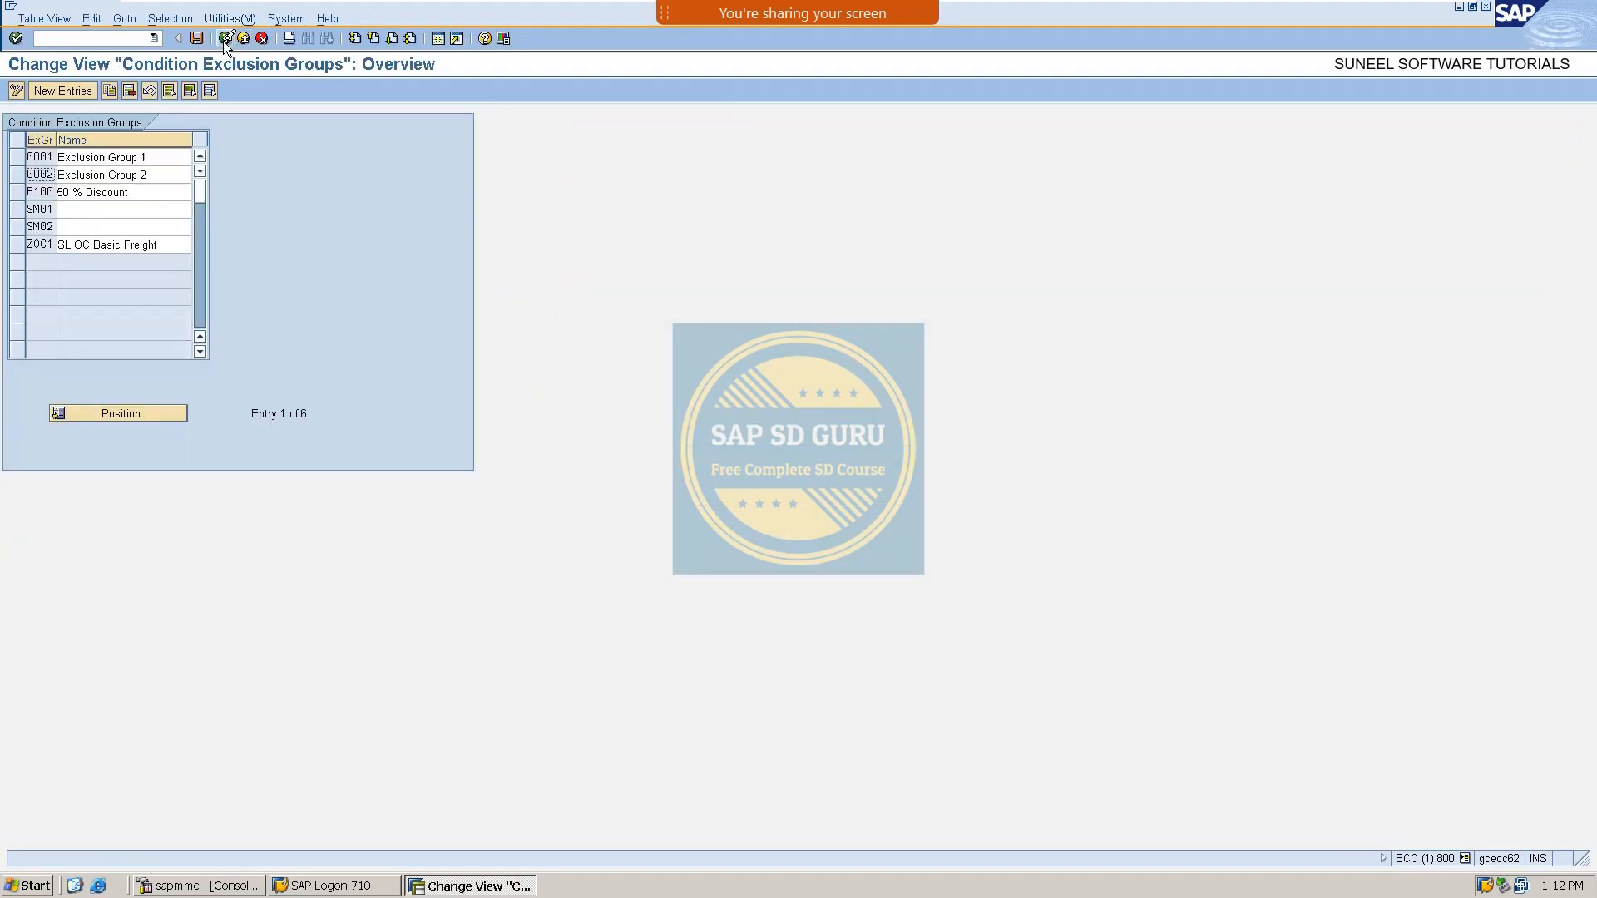
left_click(223, 39)
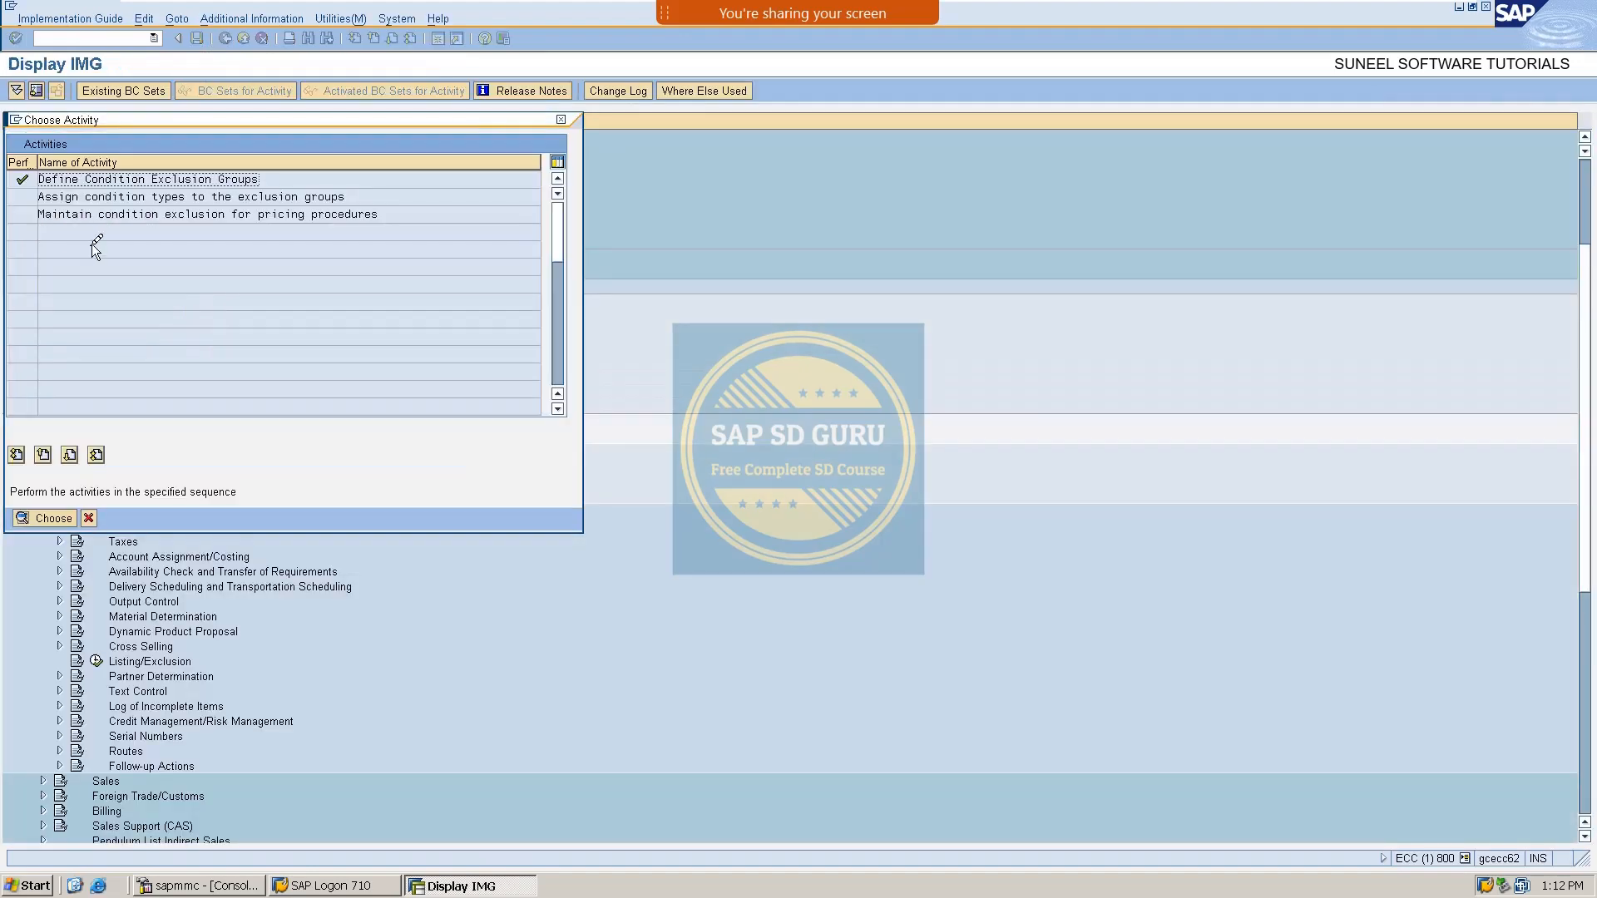
In the assignment of condition types to exclusion groups, add a new entry assigning R100 to group B100.
double_click(224, 196)
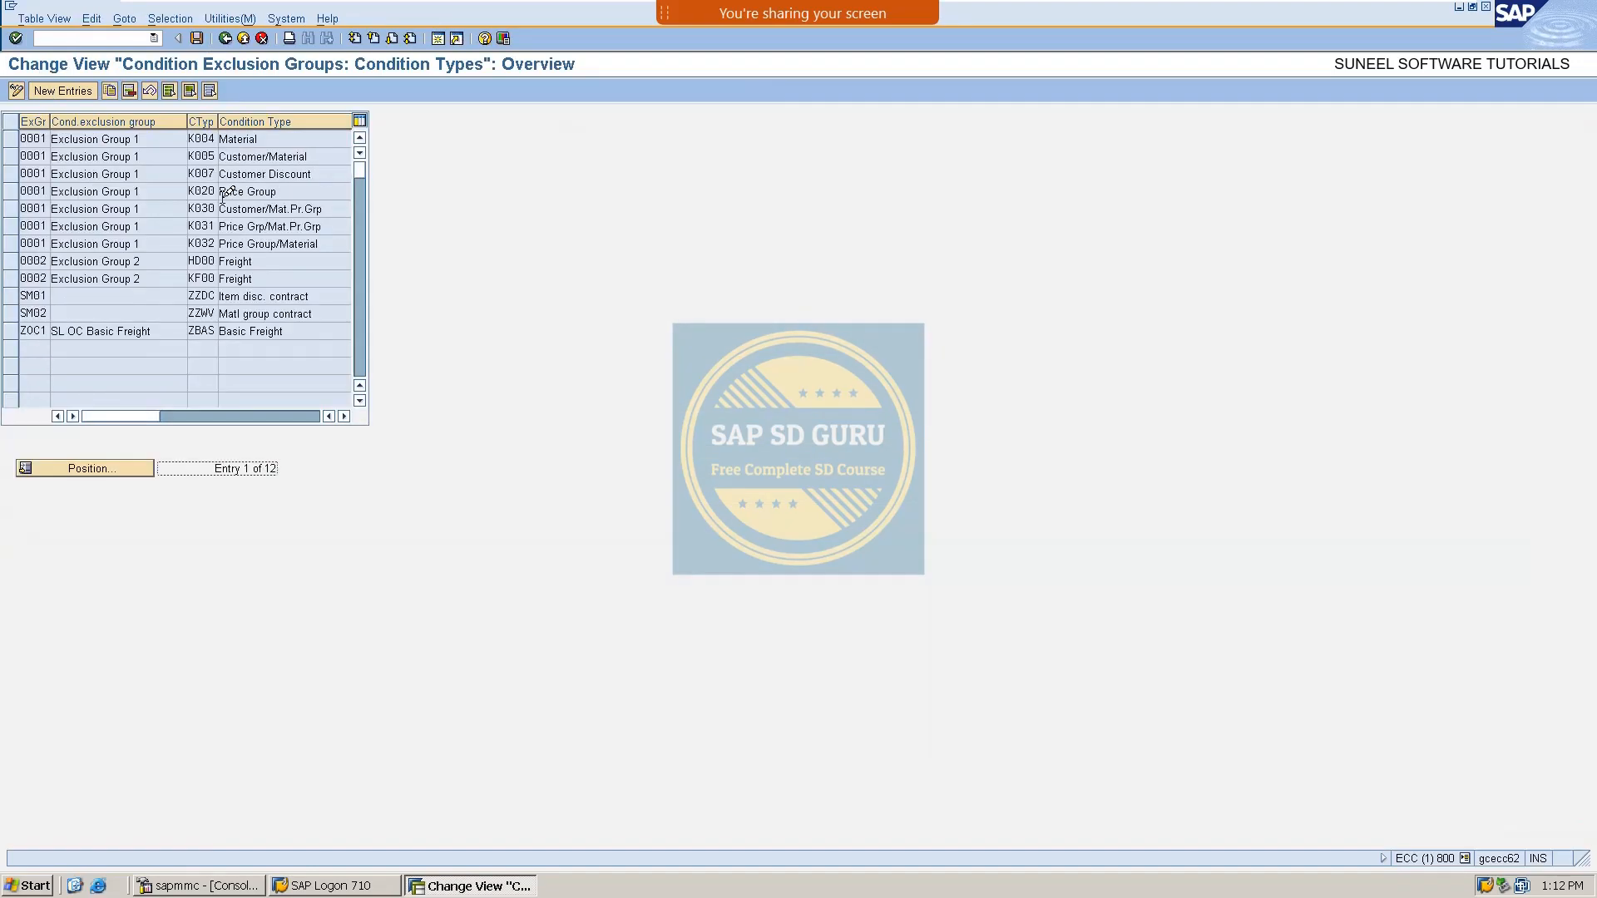
left_click(66, 93)
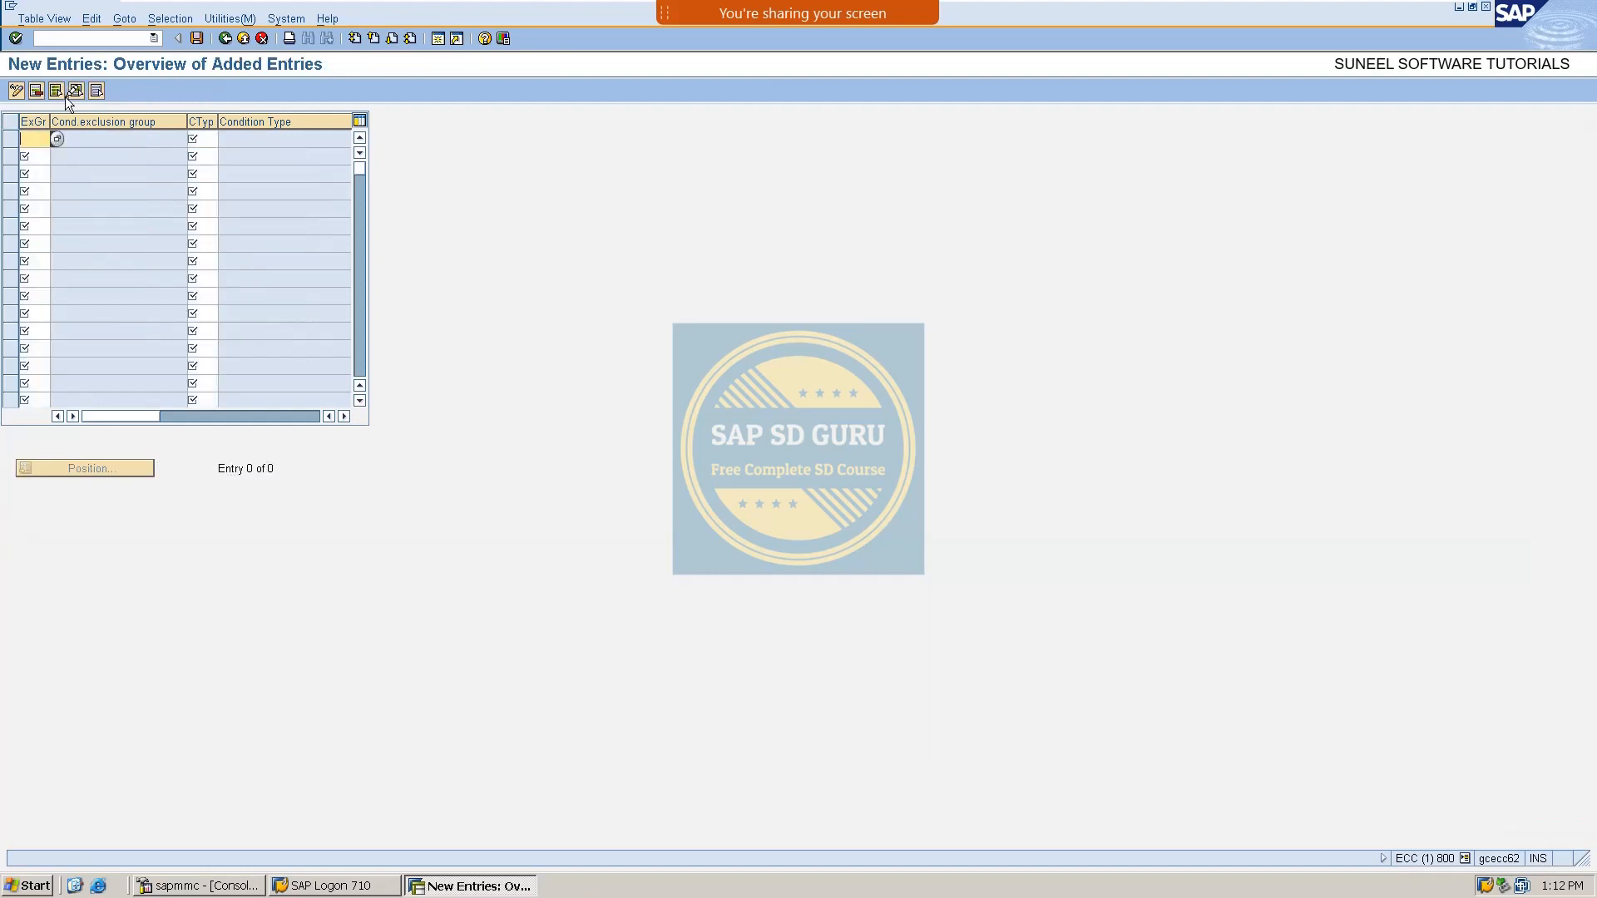
type("b100")
key("Tab")
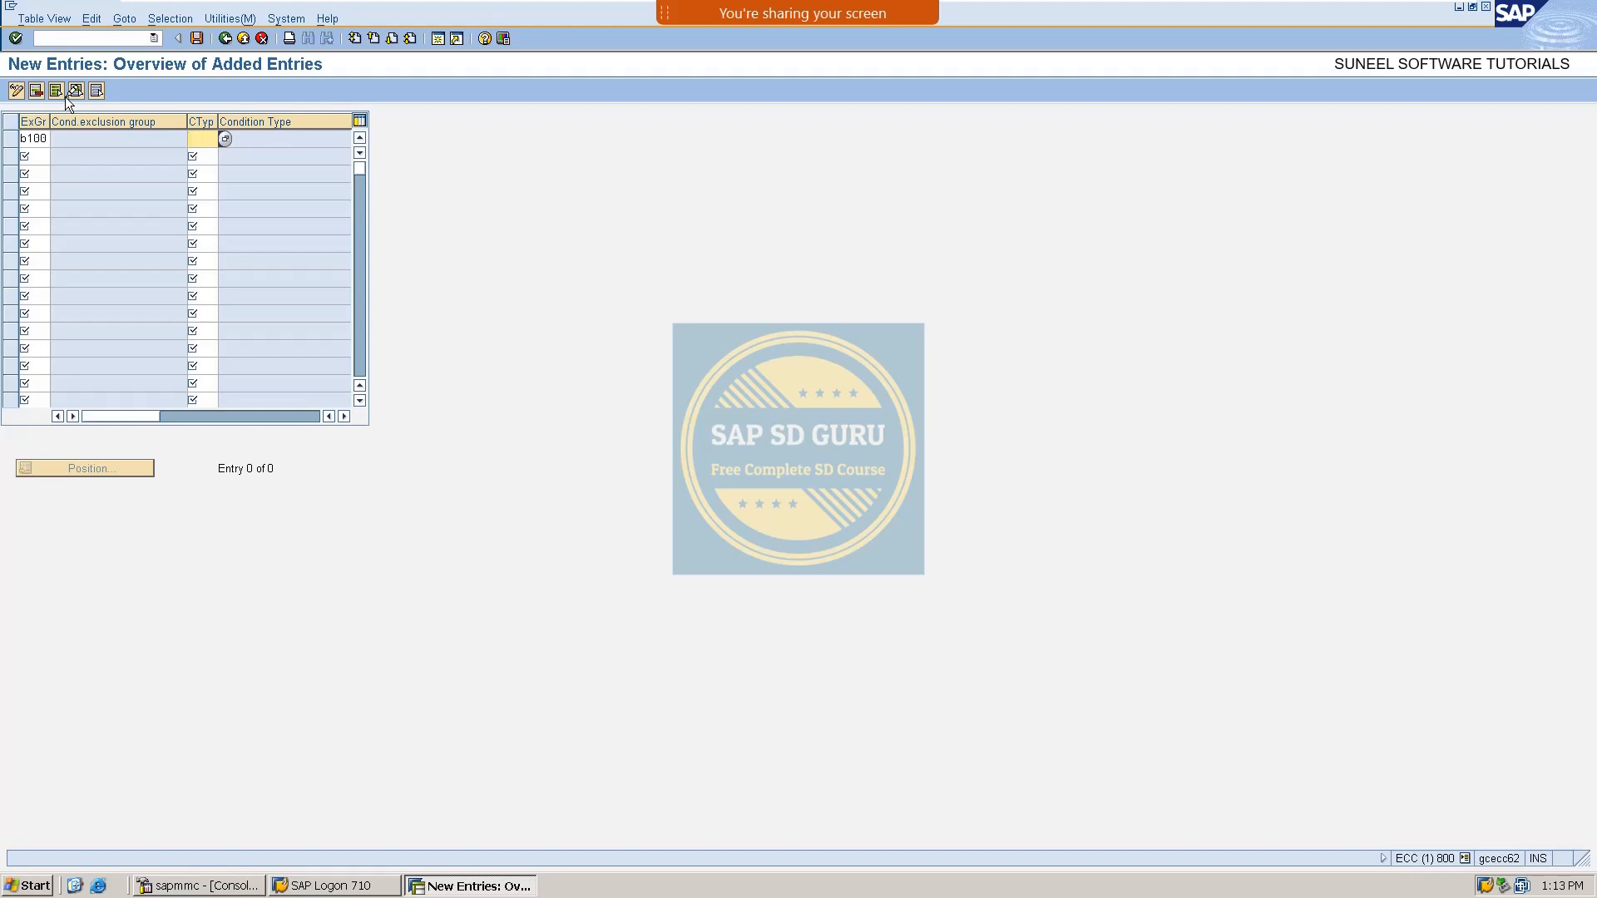
type("R100")
key("Return")
Add a second entry assigning condition type R050 to exclusion group B100.
type("b19")
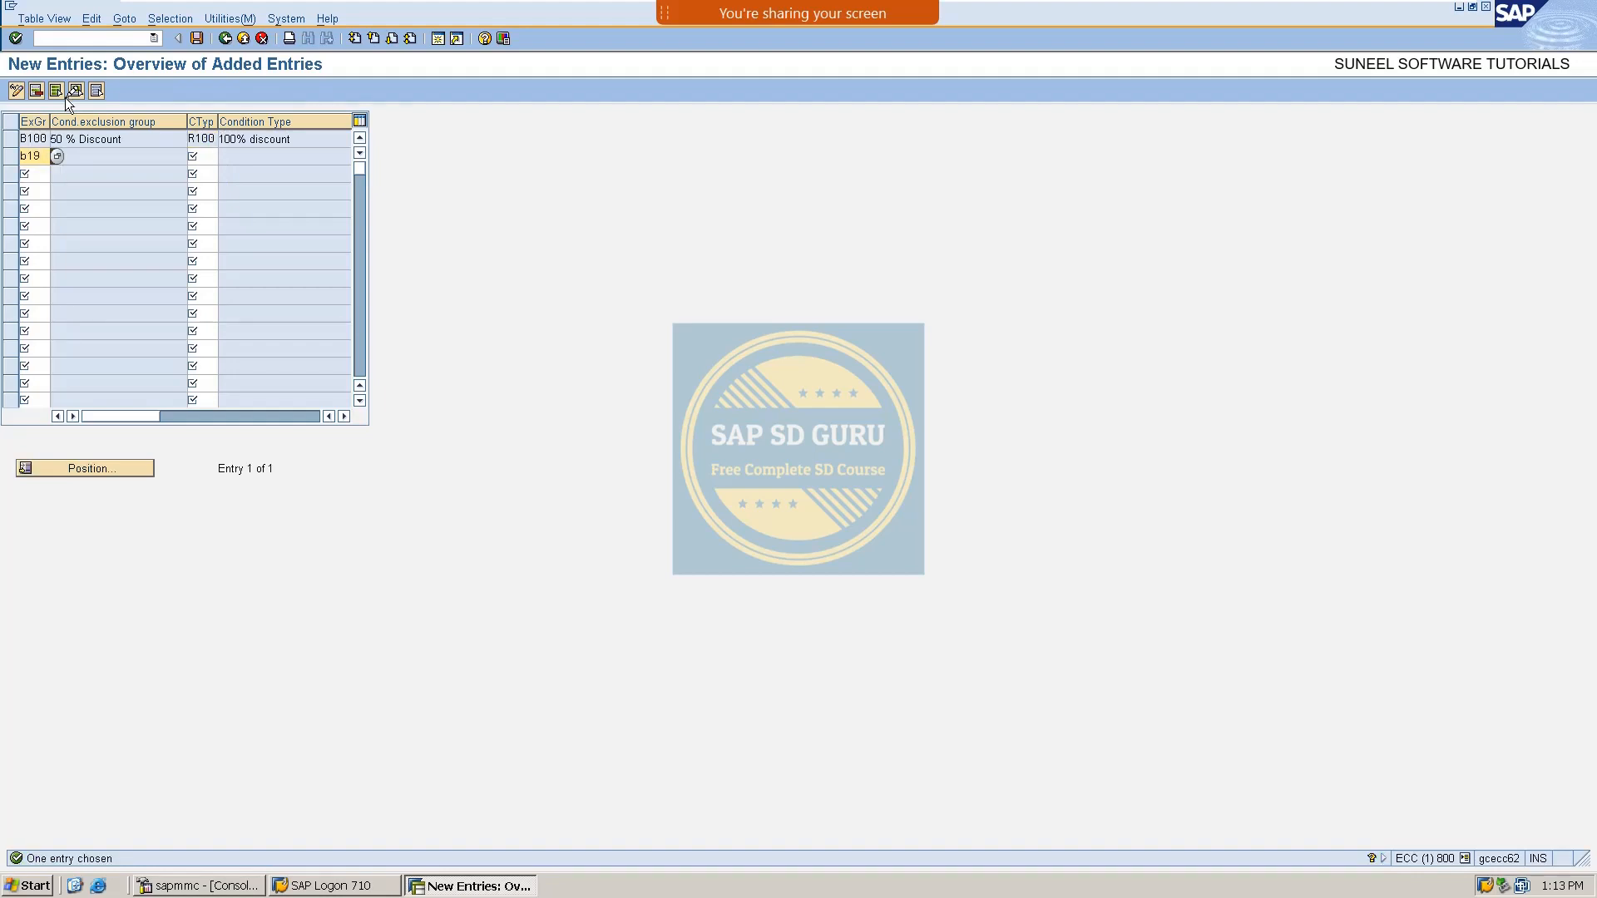
key("BackSpace")
type("00")
key("Tab")
type("R050")
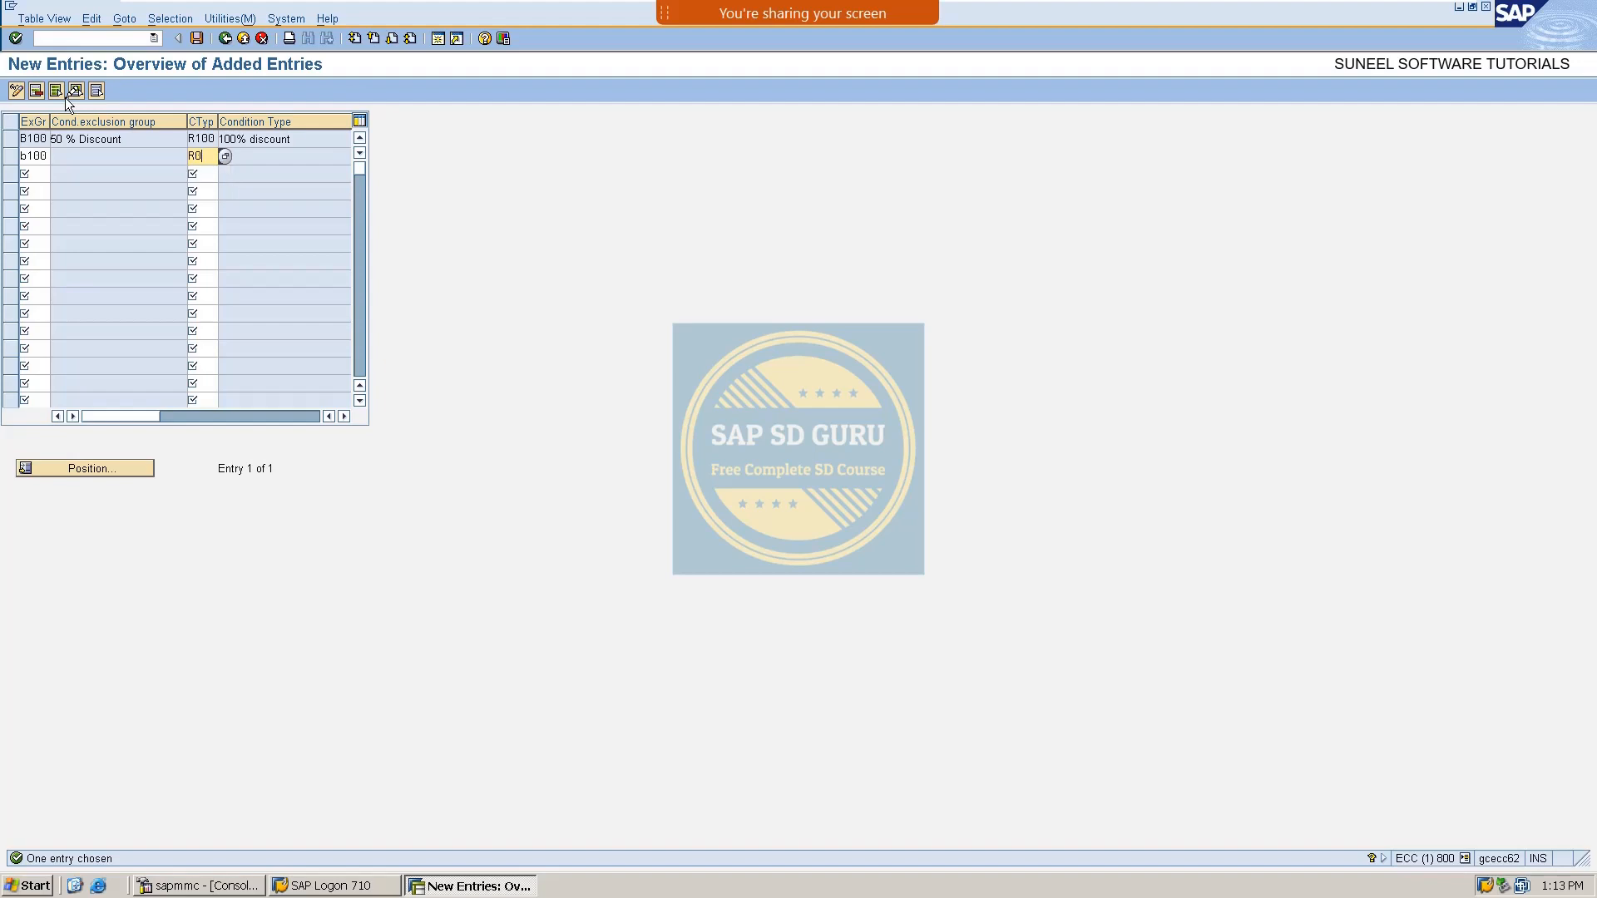
key("Return")
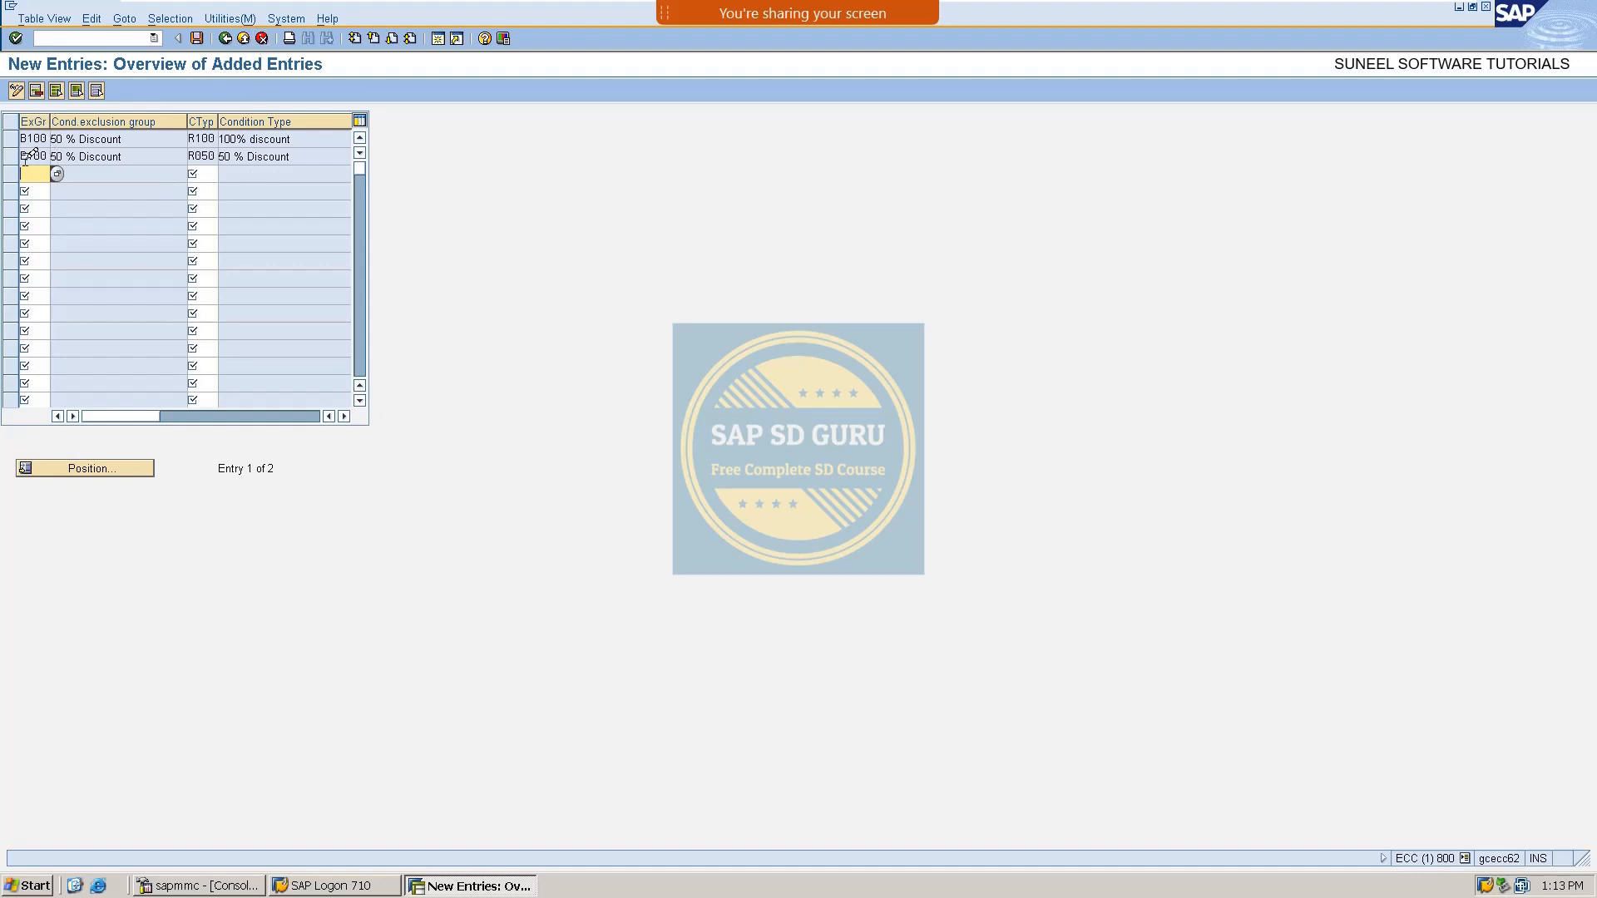
Save the condition type assignments and return to the activity selection.
left_click(196, 38)
key("Return")
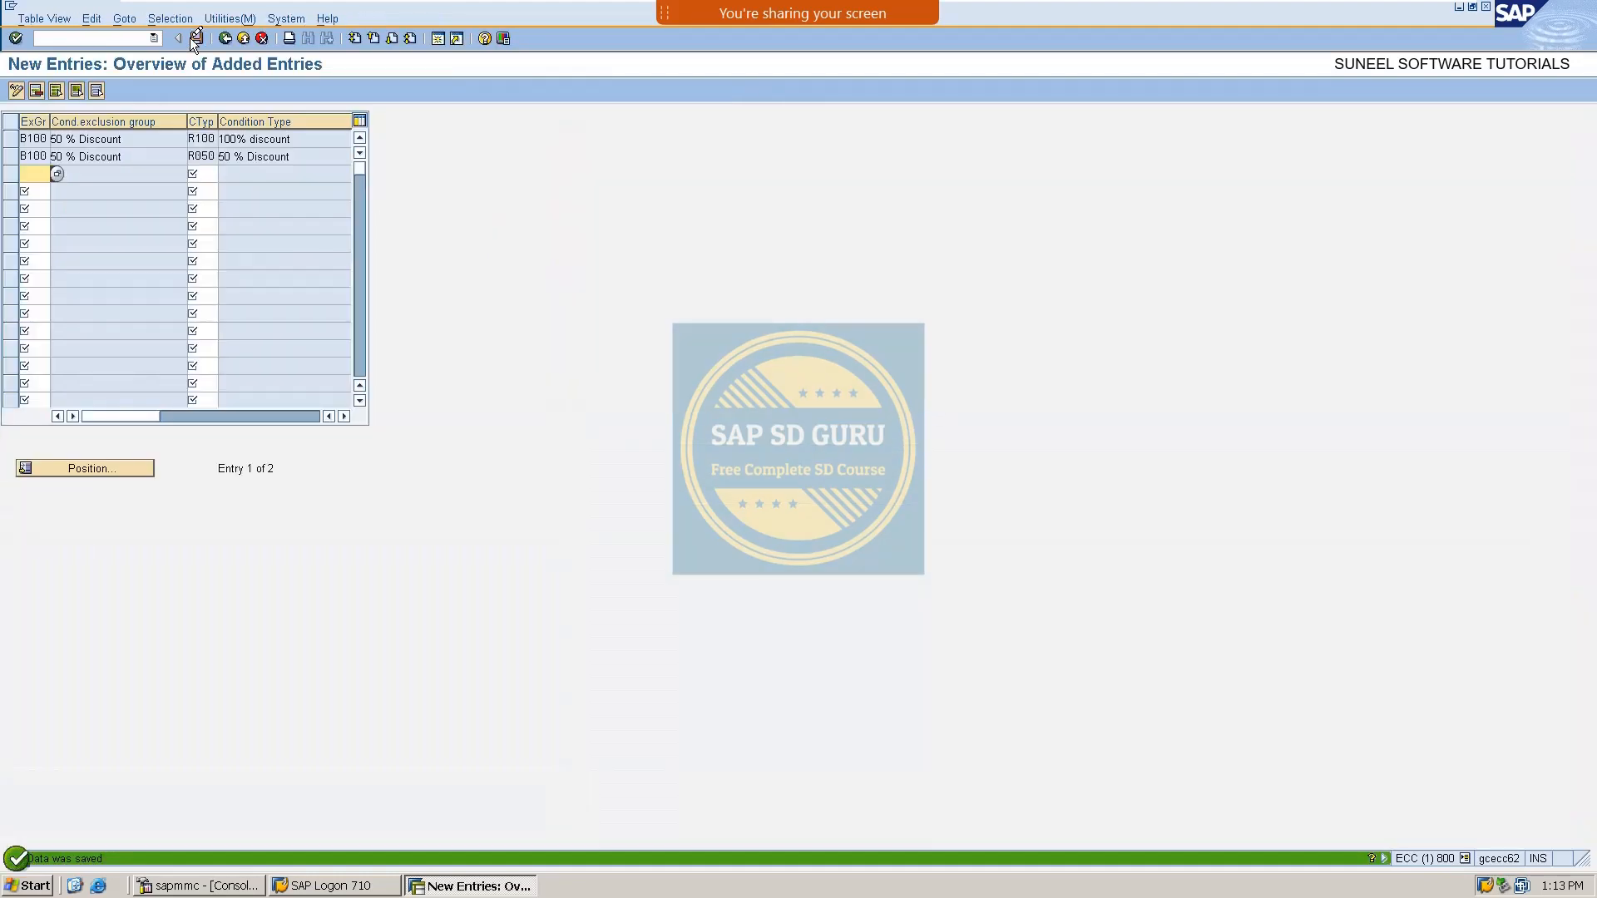
left_click(196, 38)
left_click(227, 38)
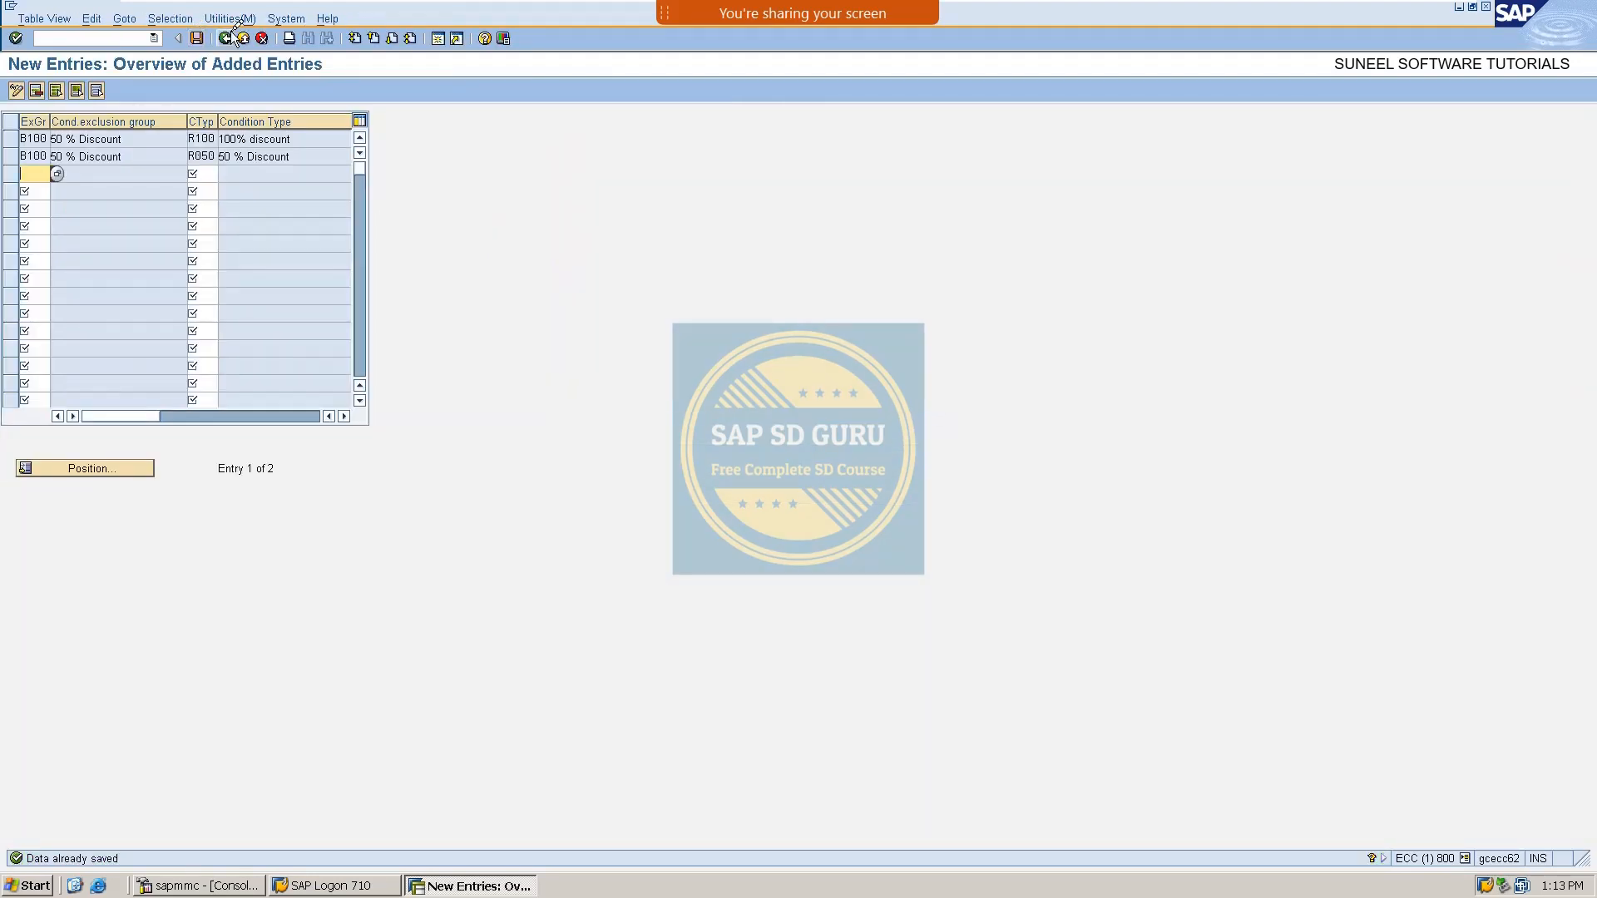
left_click(226, 38)
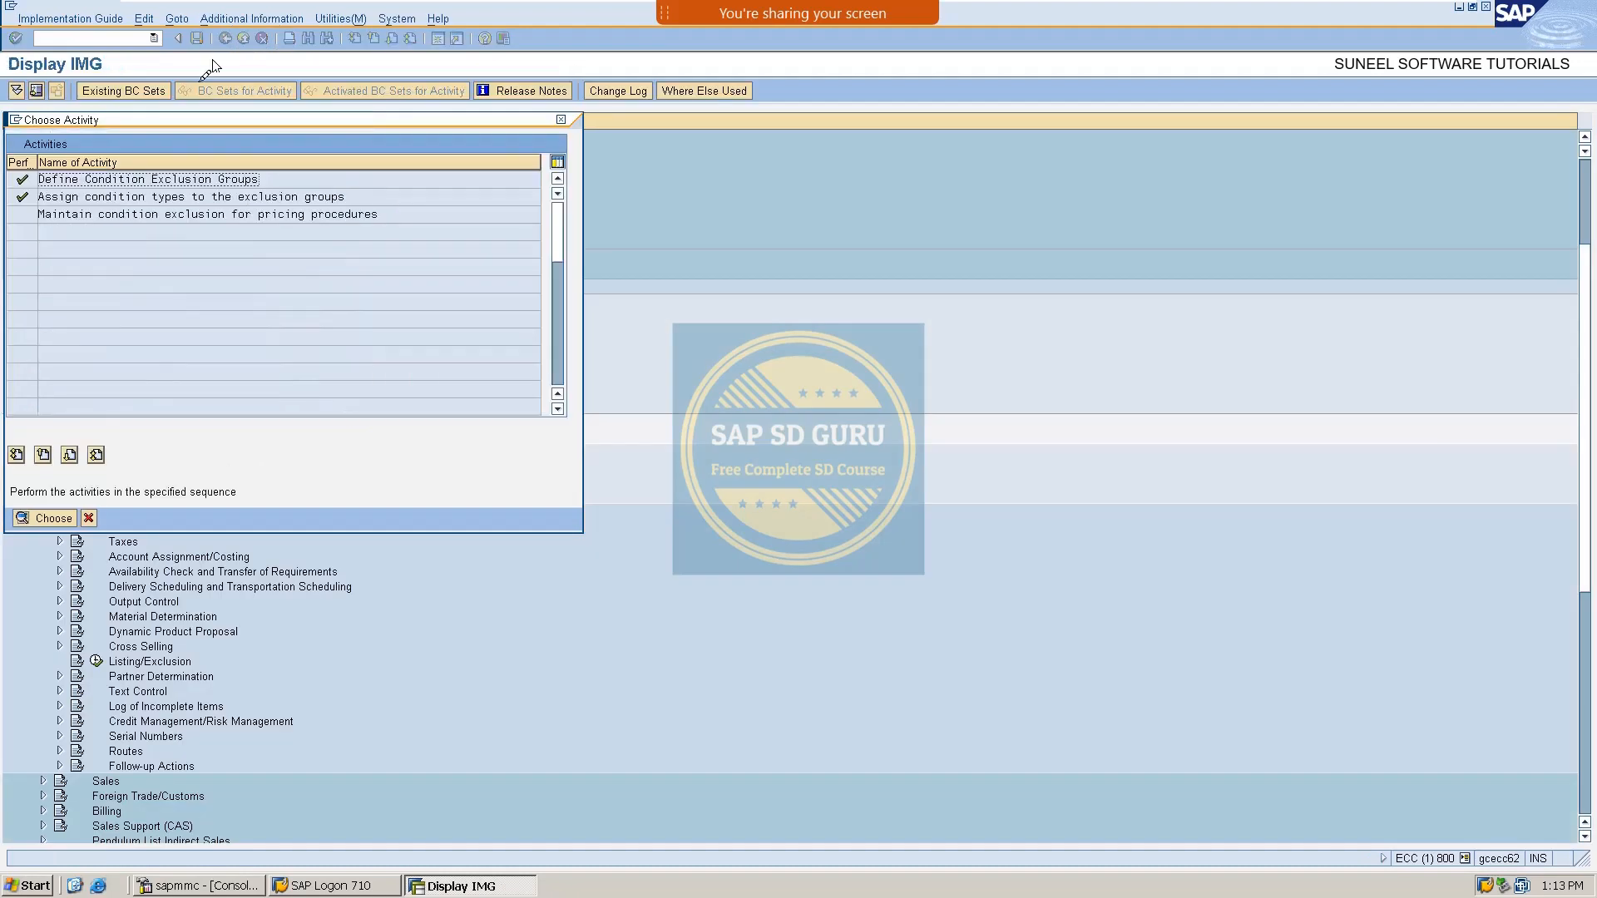
Open the exclusion settings of pricing procedure B10000 in the condition exclusion maintenance for pricing procedures.
double_click(200, 215)
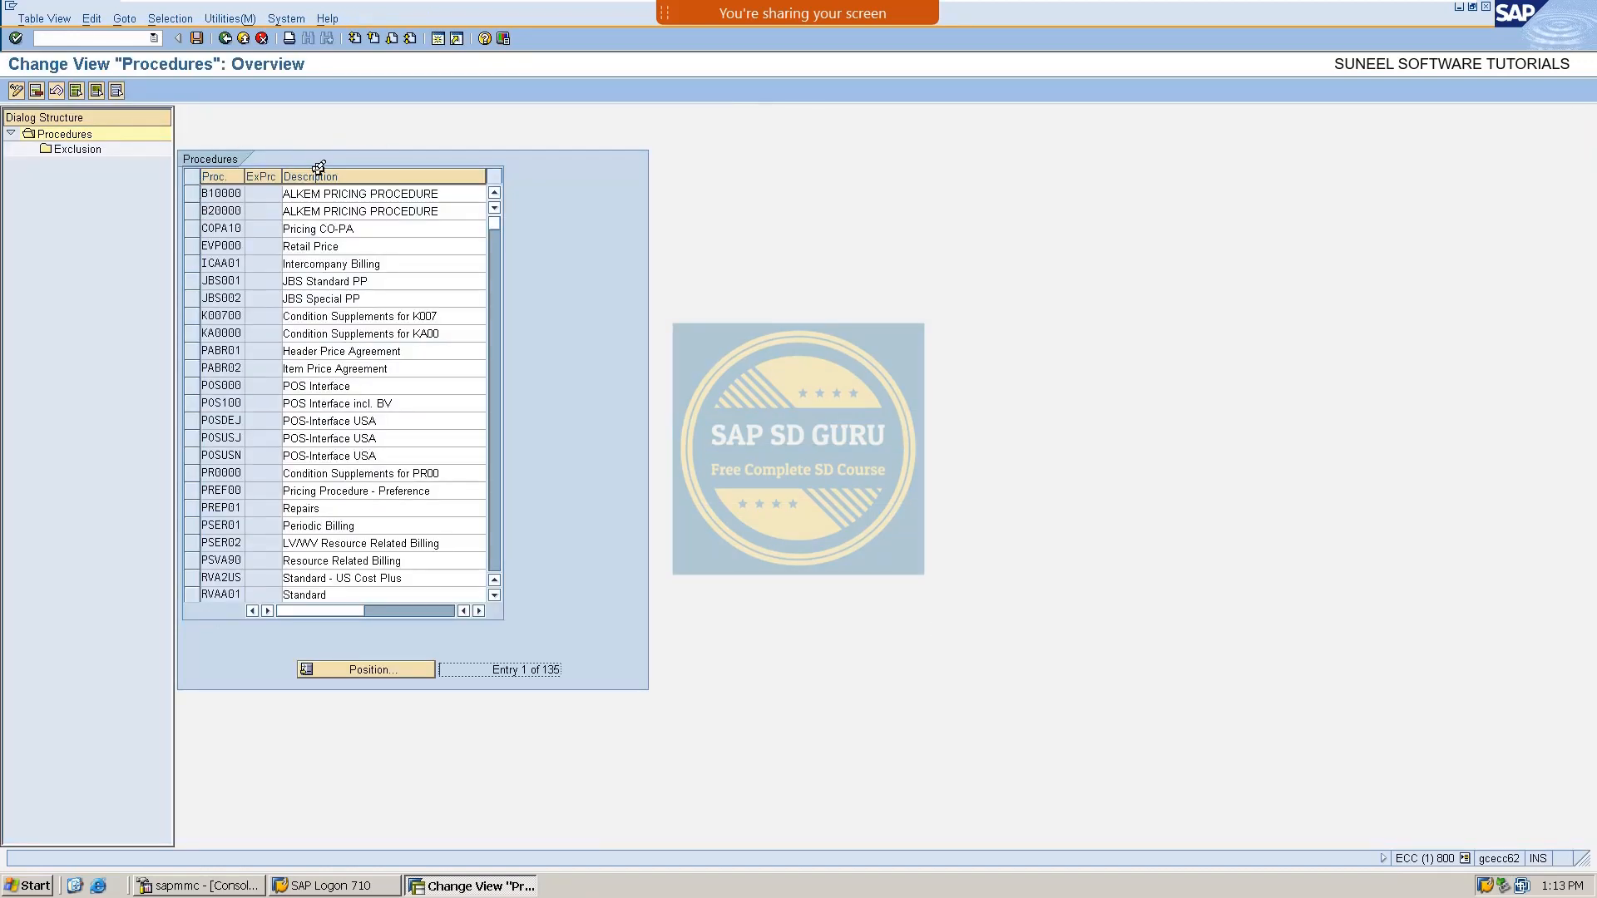
left_click(198, 197)
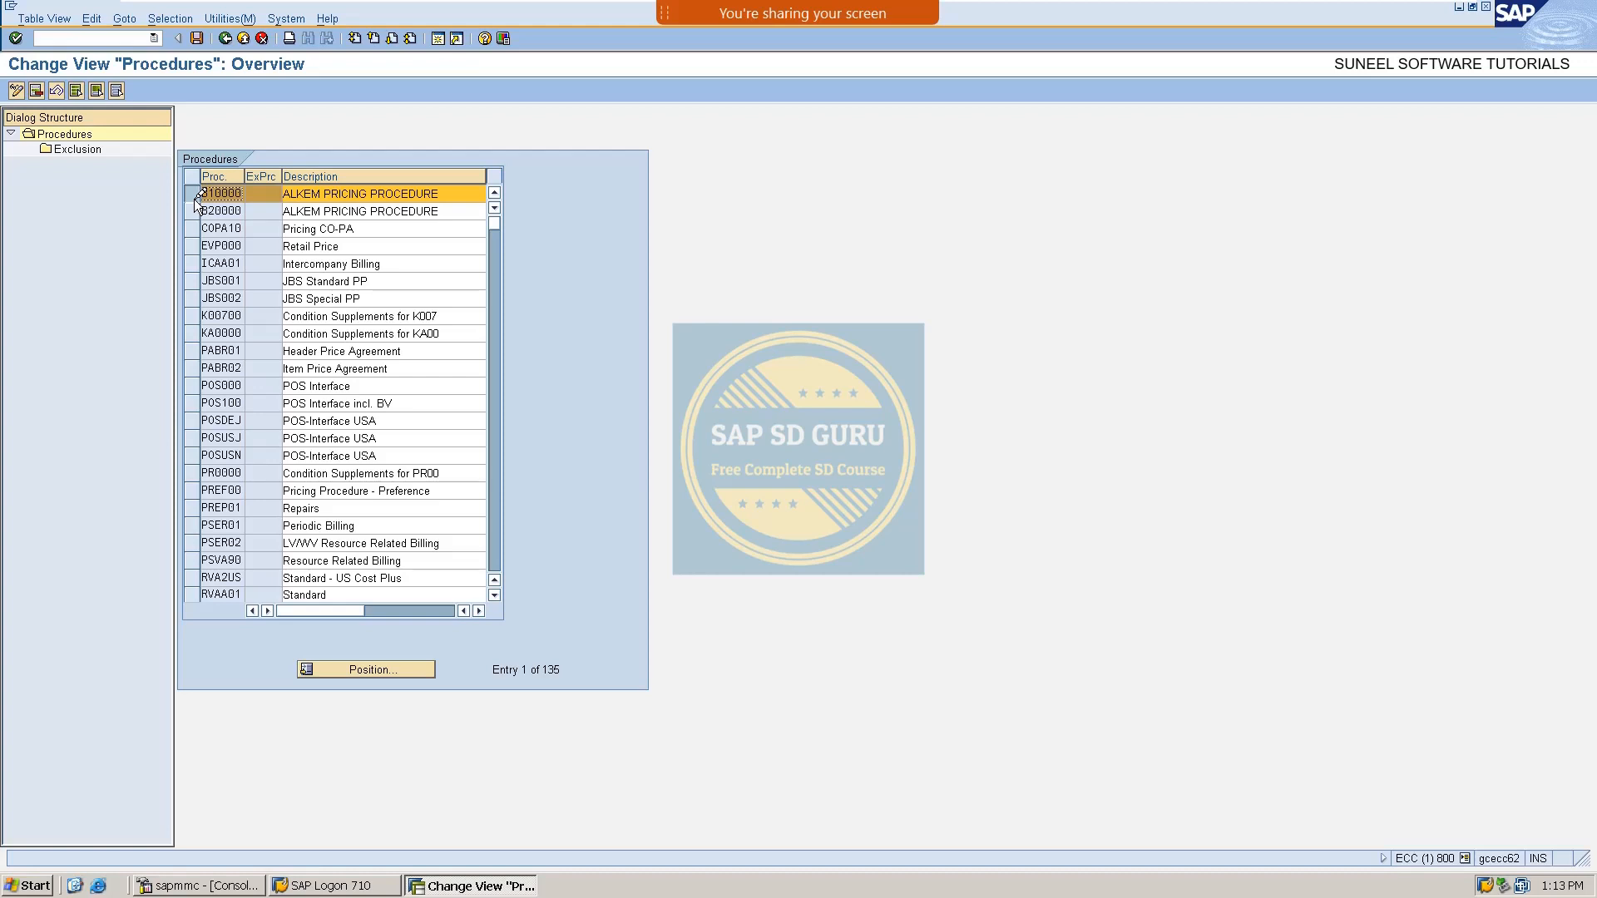
left_click(57, 148)
double_click(57, 148)
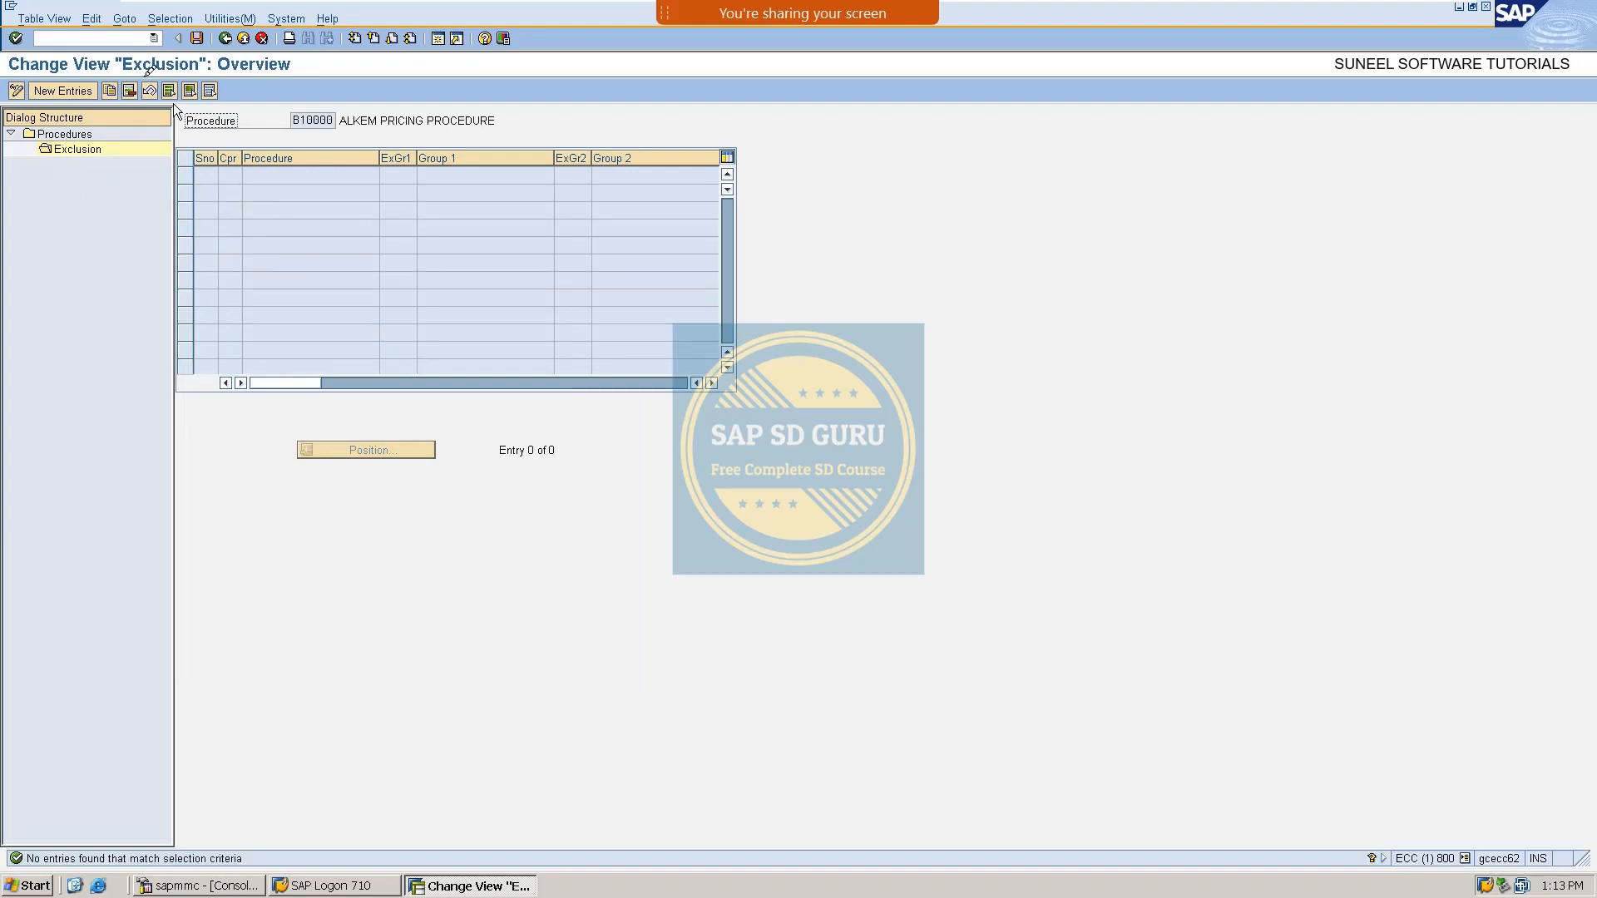
Add a new exclusion entry for pricing procedure B10000 with sequence number 10 and exclusion group B100.
left_click(72, 90)
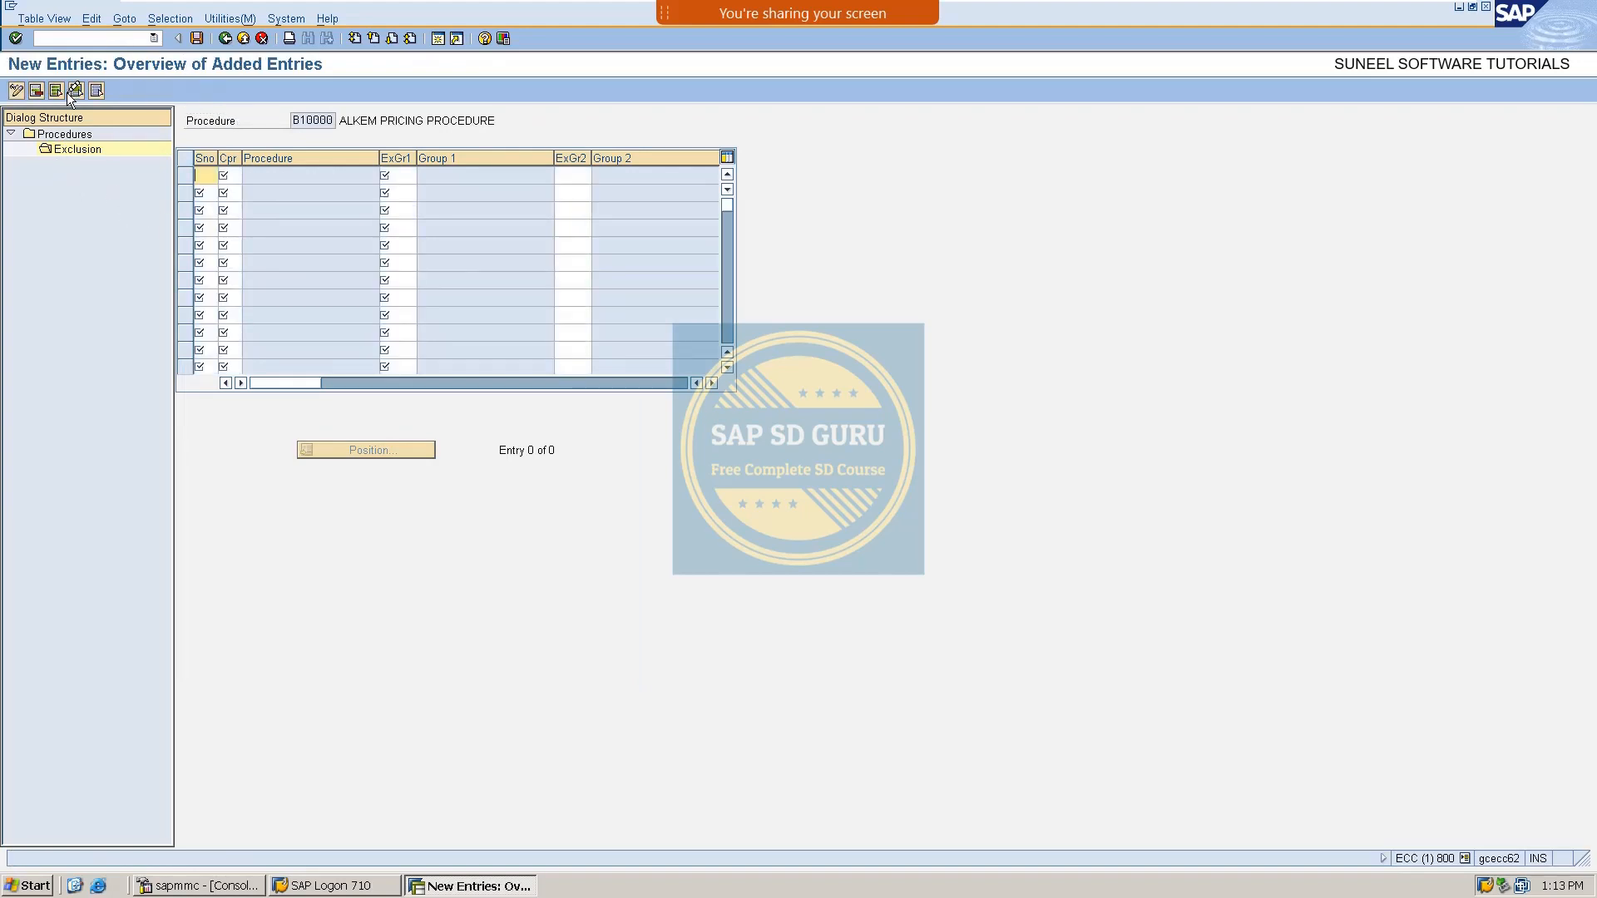
type("10")
key("Tab")
key("Tab")
type("B100")
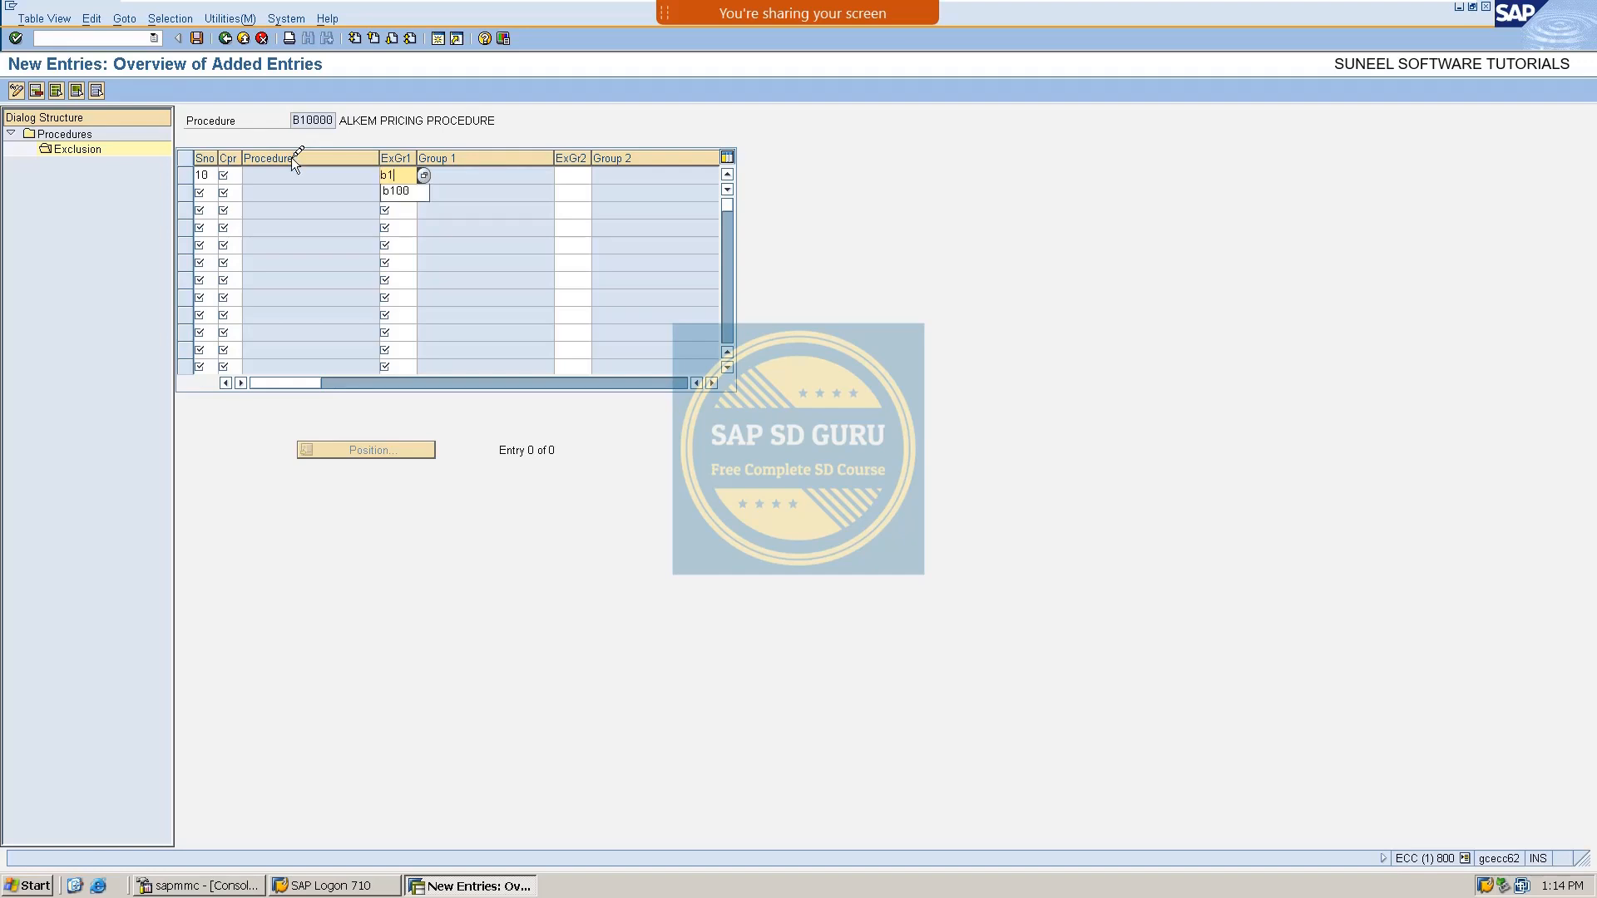
key("Return")
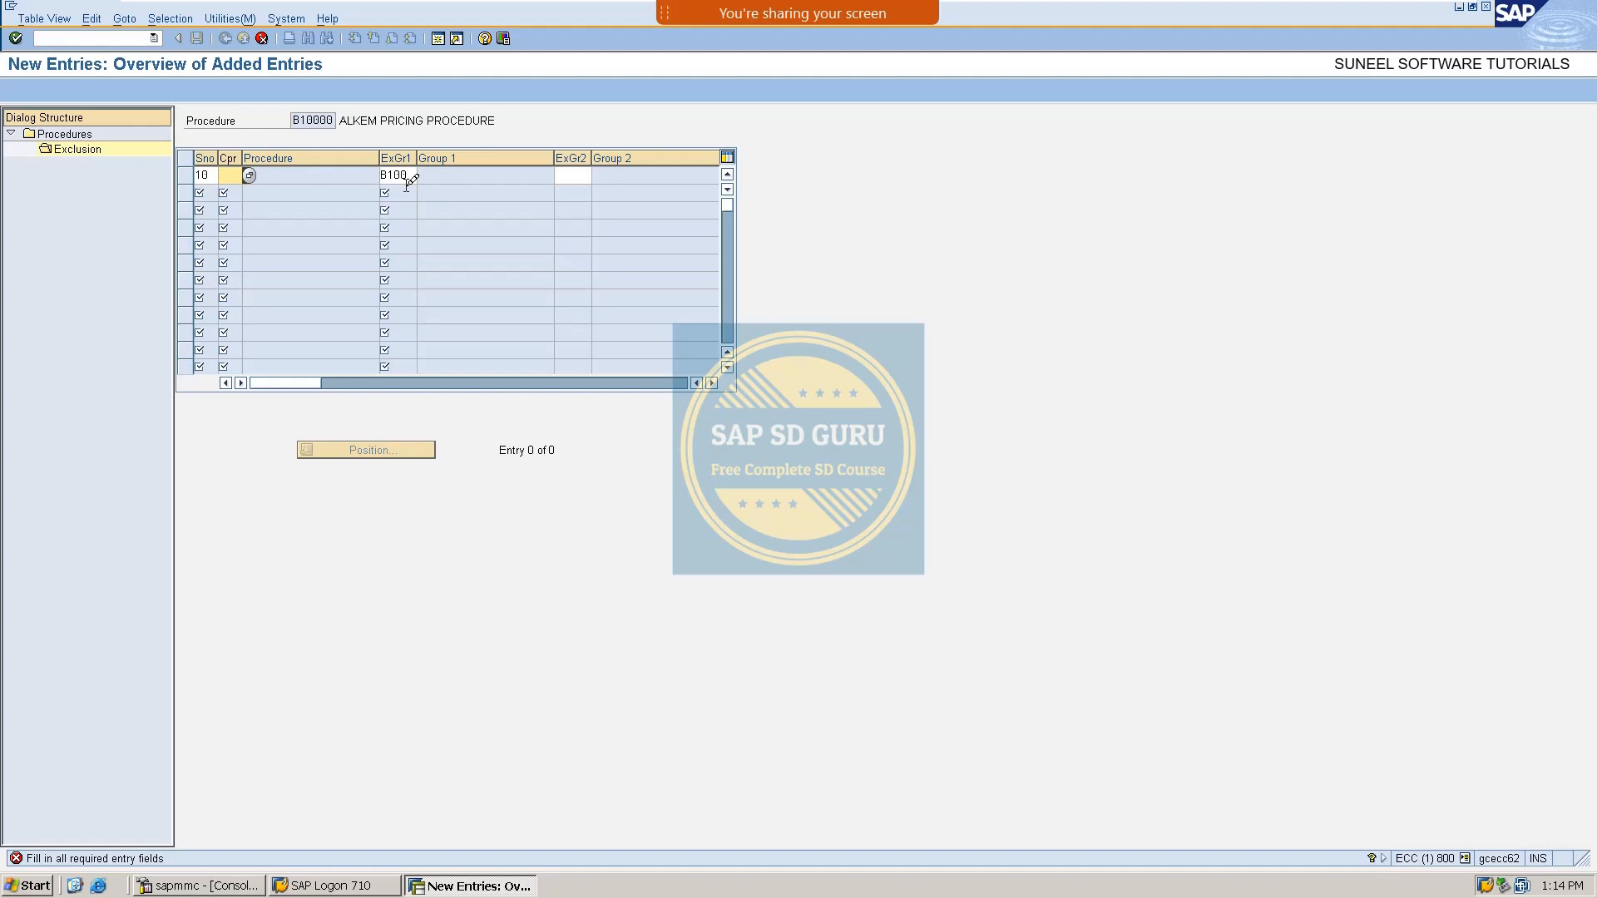
Set the entry's condition exclusion procedure to L, Least favorable between conditions types.
left_click(250, 174)
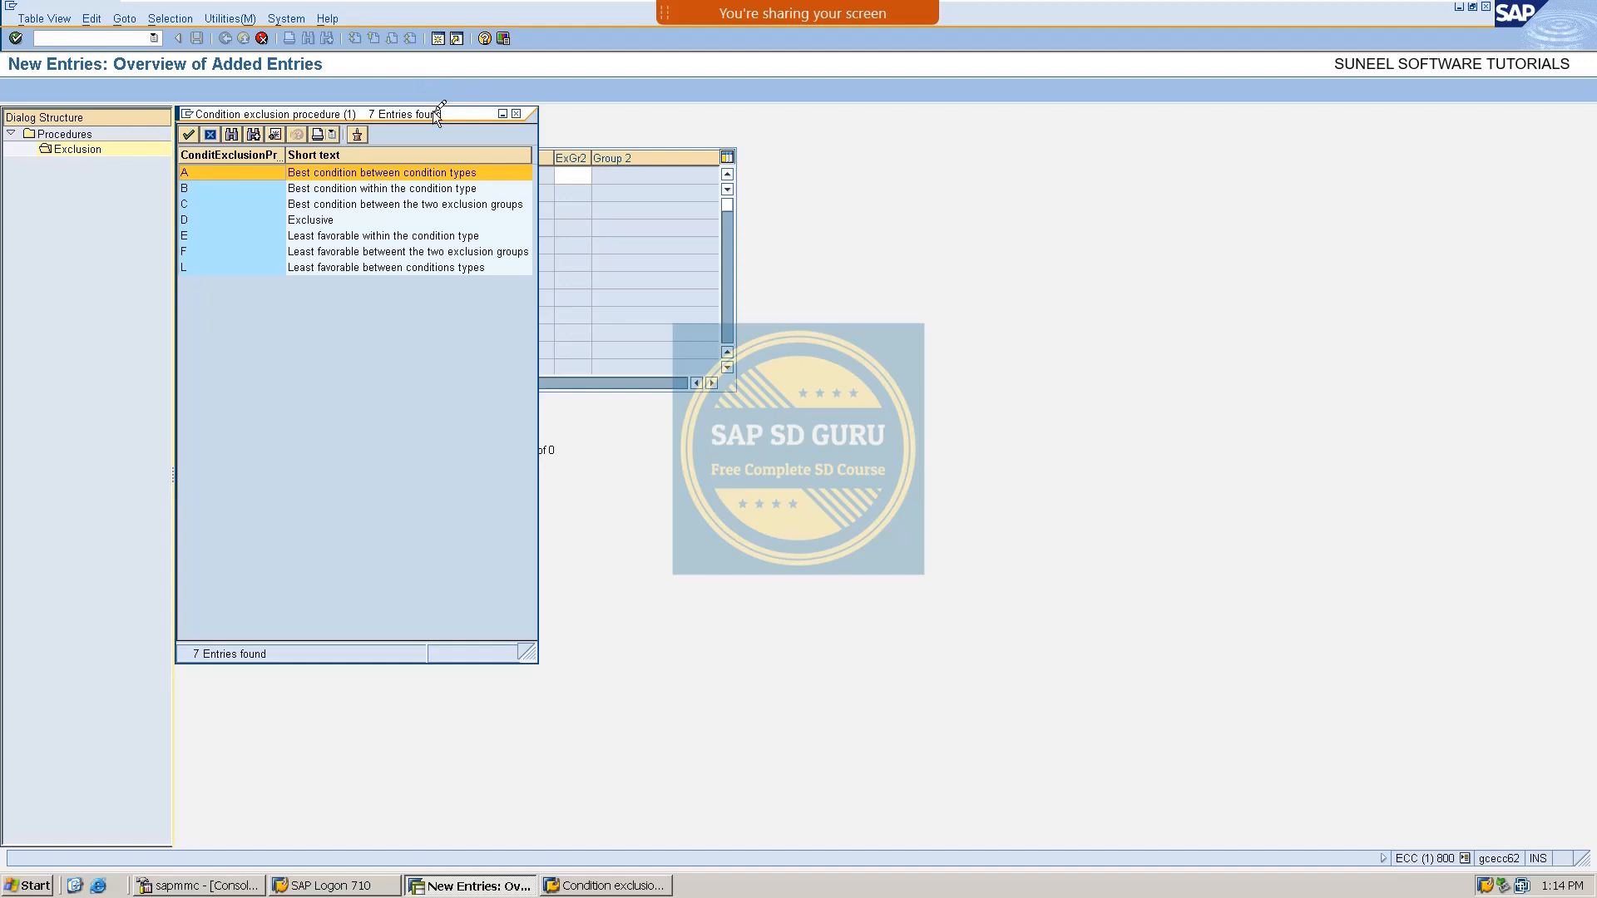
left_click_drag(438, 117, 1016, 88)
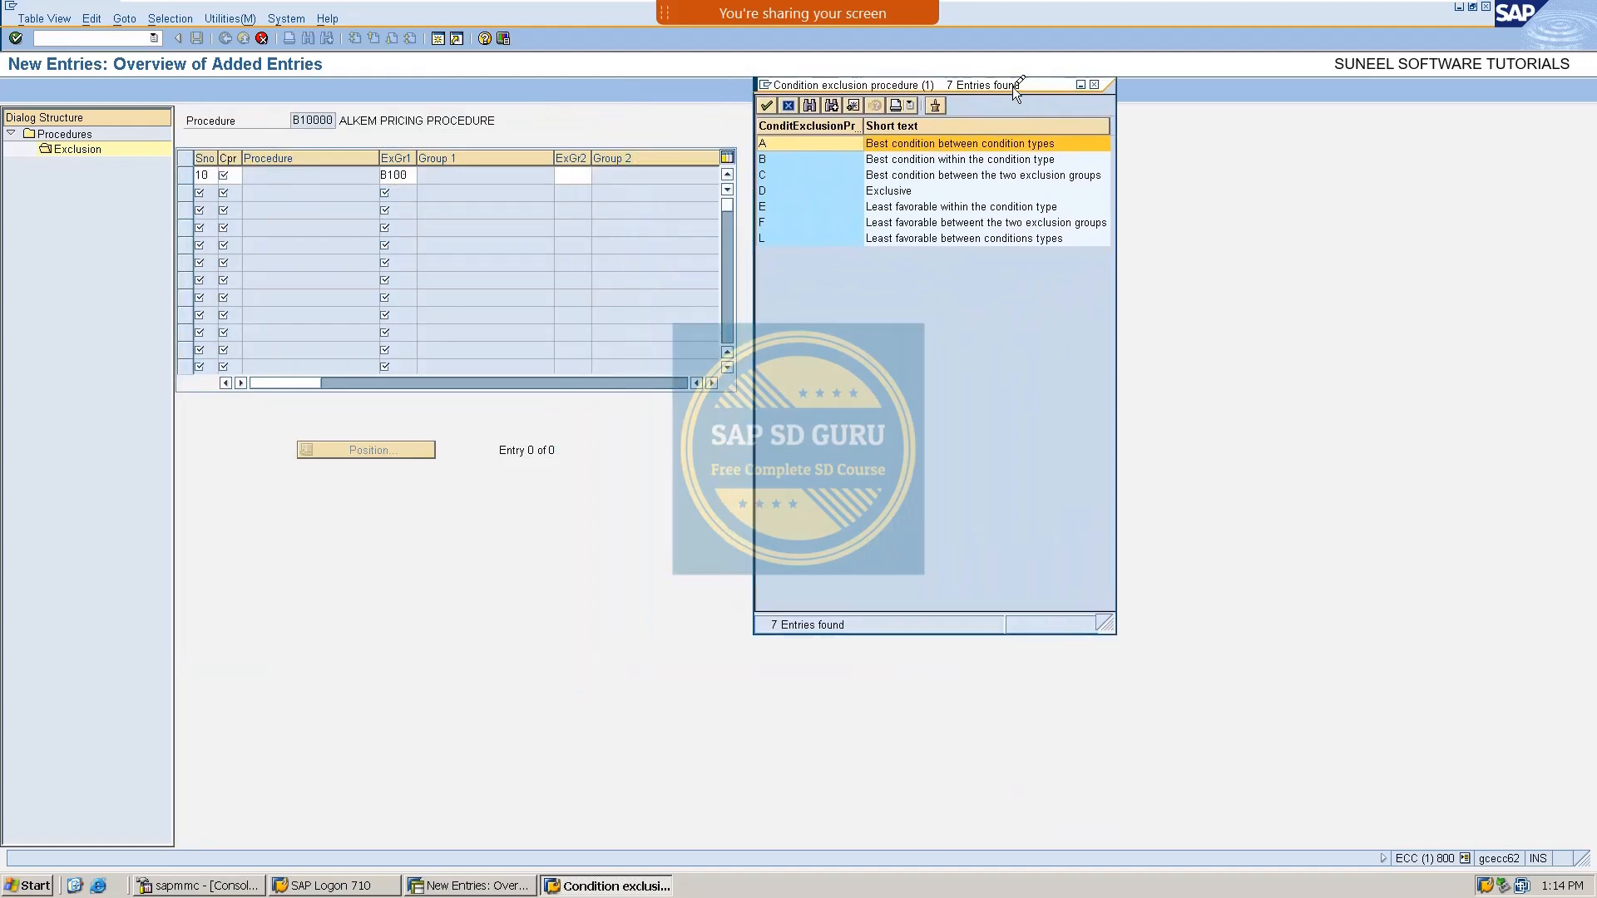
left_click(834, 238)
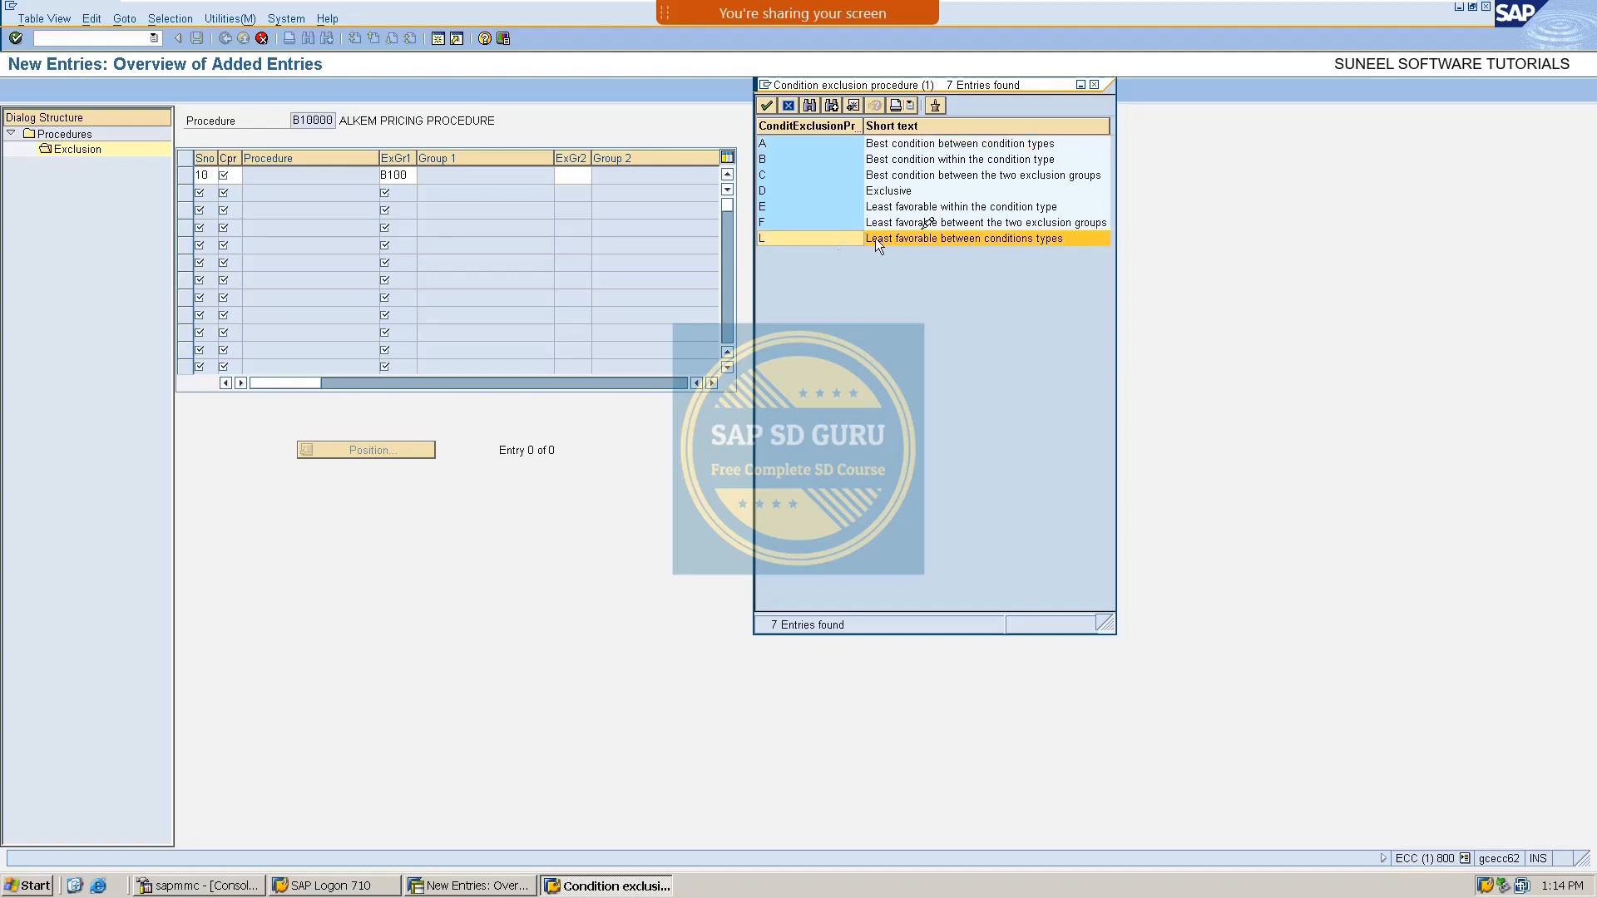
double_click(1024, 244)
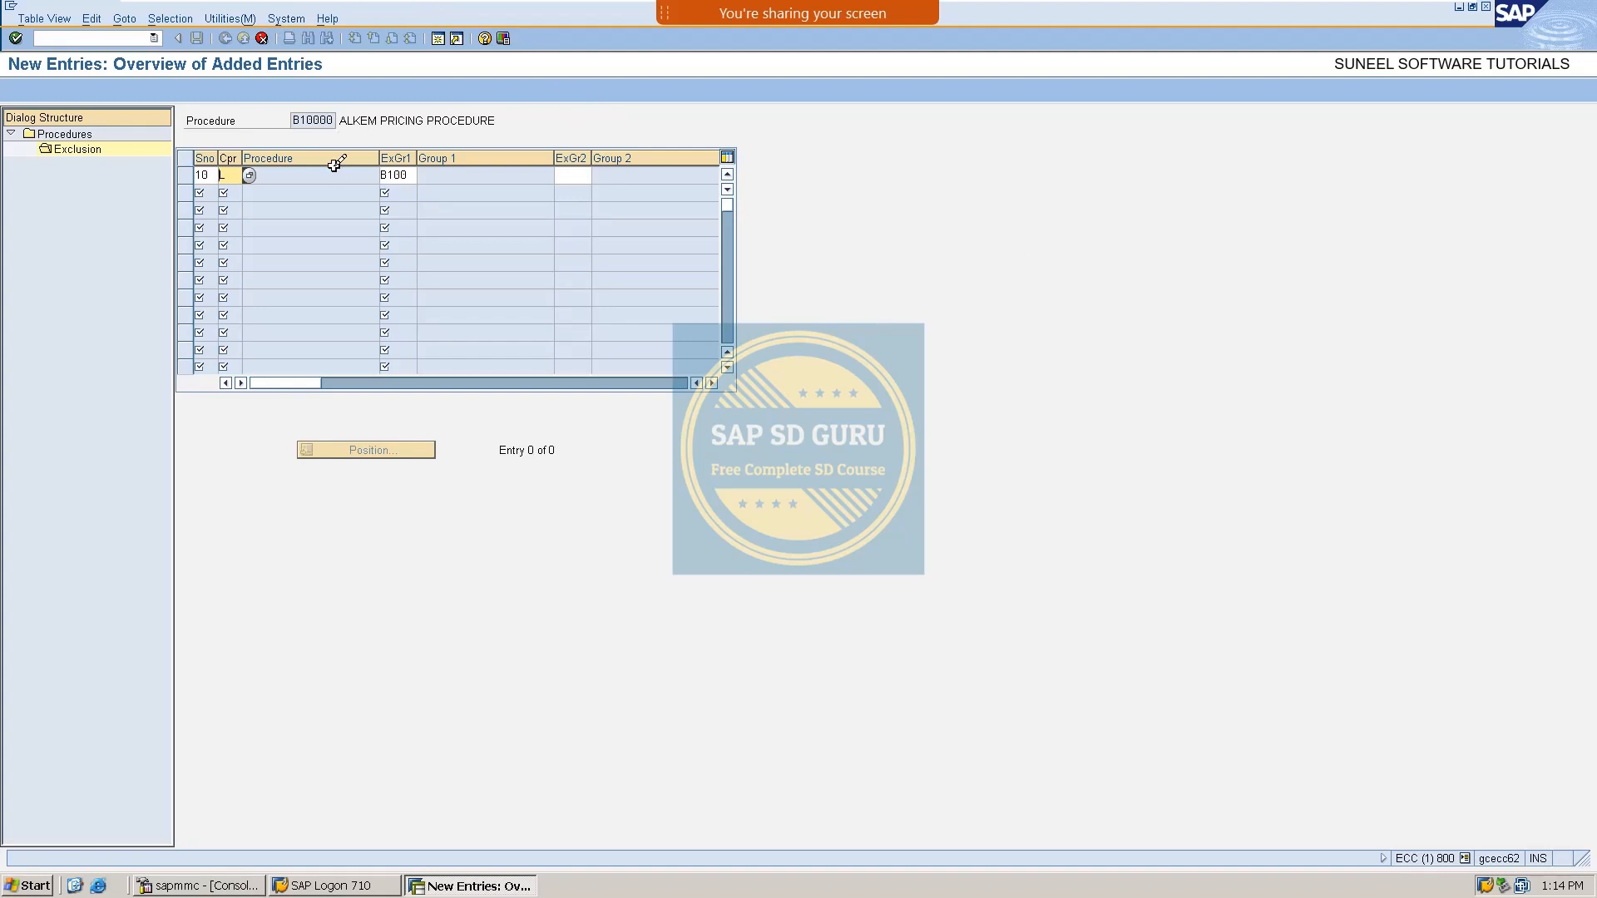
key("Return")
Save the exclusion entry of procedure B10000 in the proposed customizing request.
key("ctrl+s")
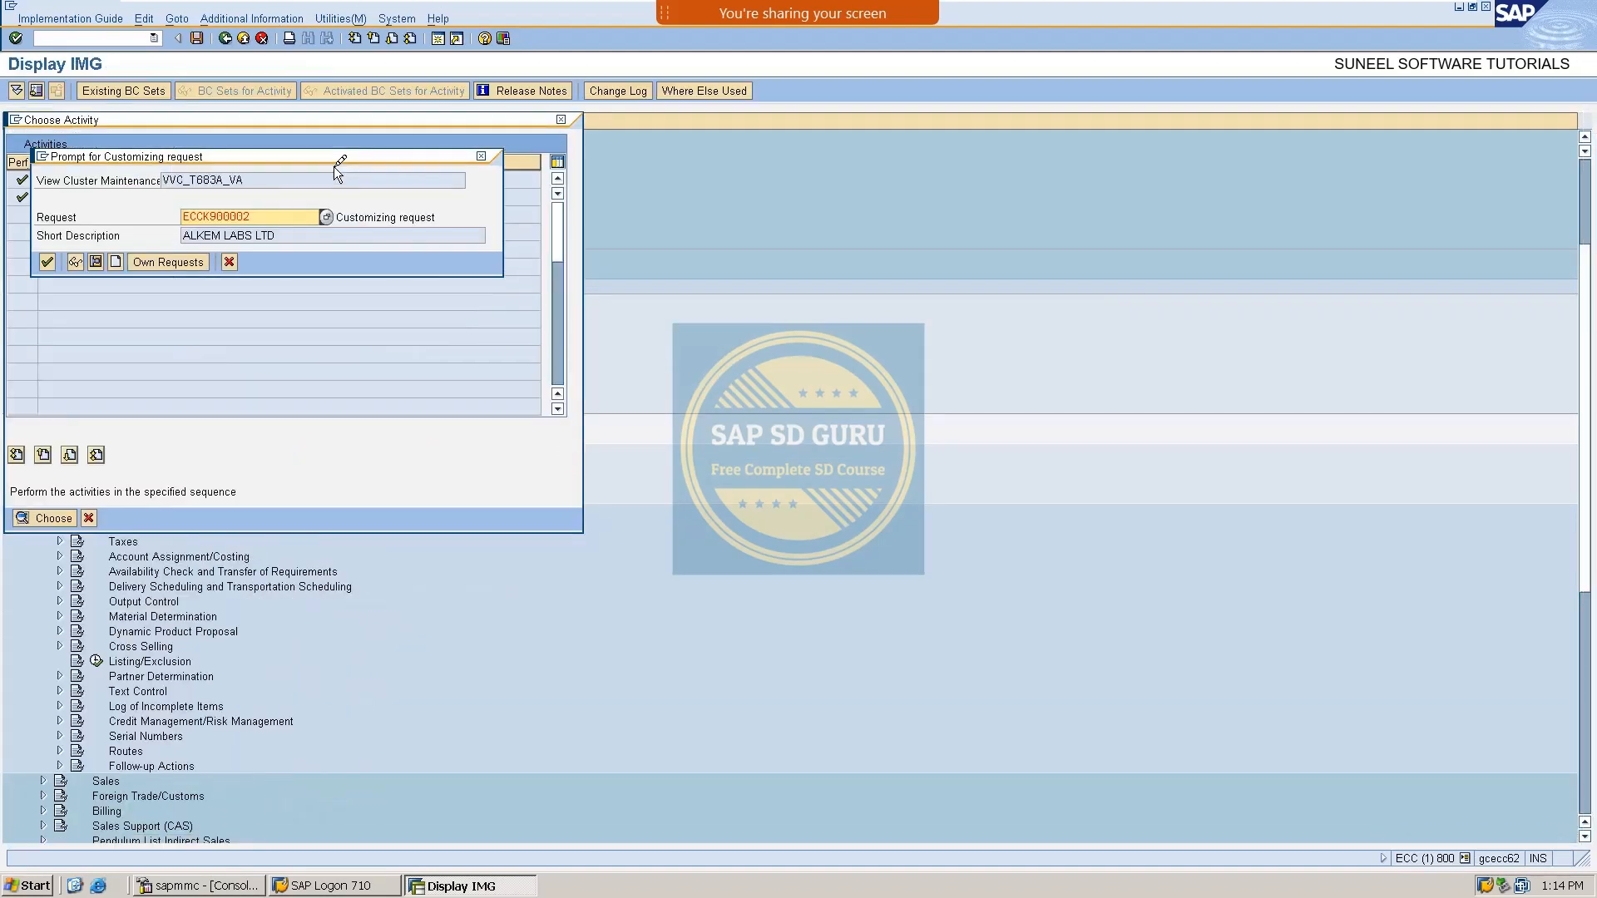
left_click(48, 262)
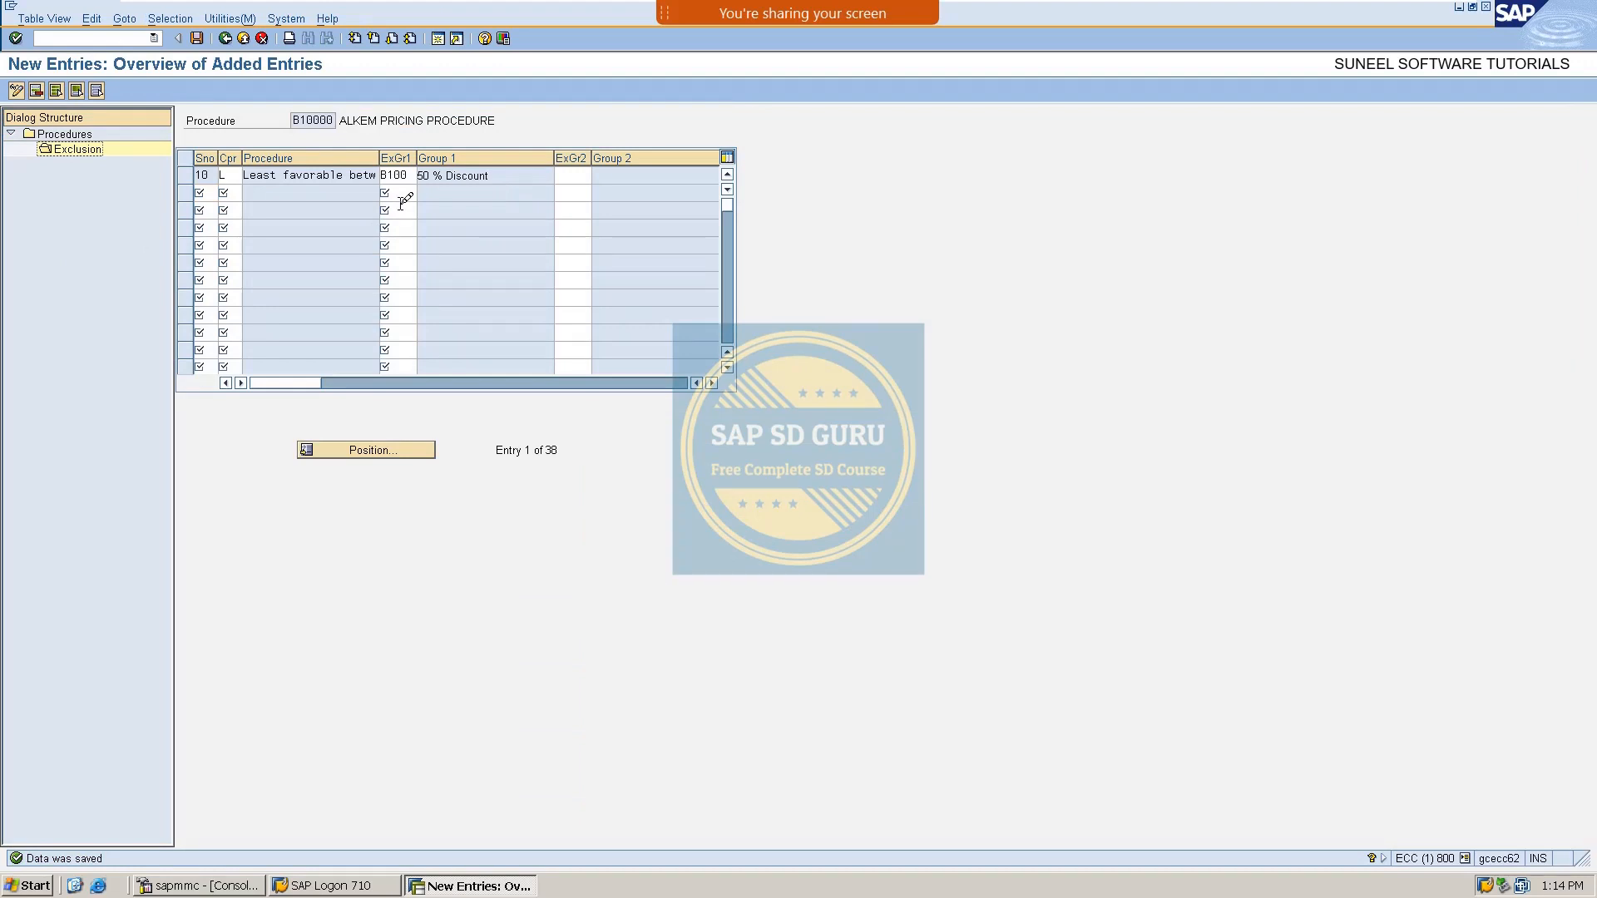
left_click(198, 38)
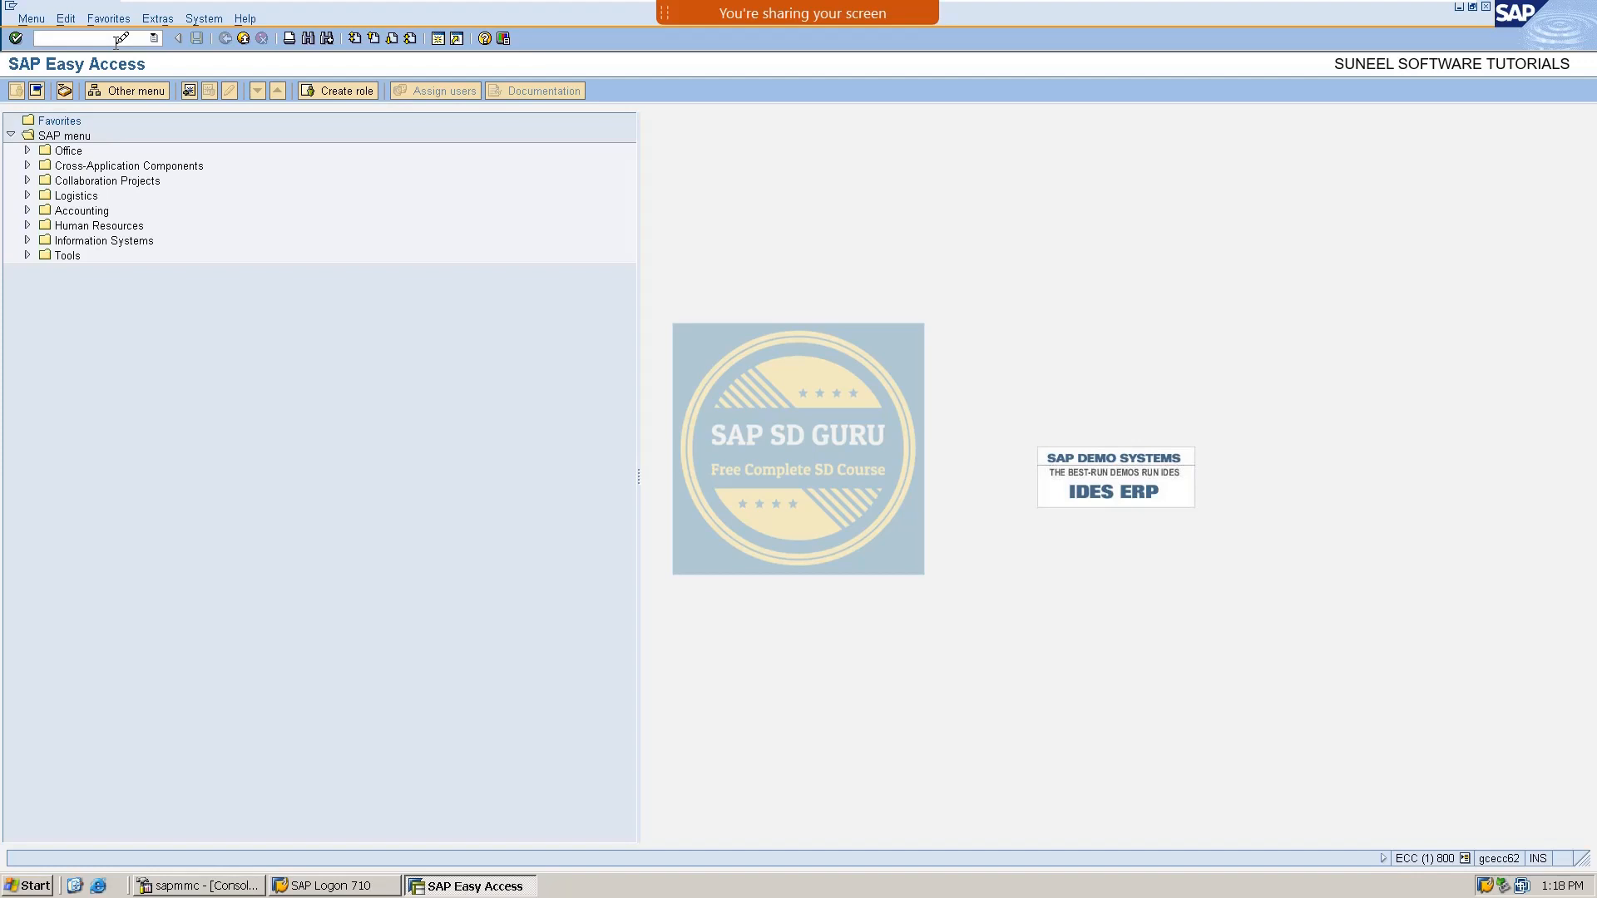
Open the control data of pricing procedure B10000 in transaction V/08 and check the R050 discount row.
type("v/08")
key("Return")
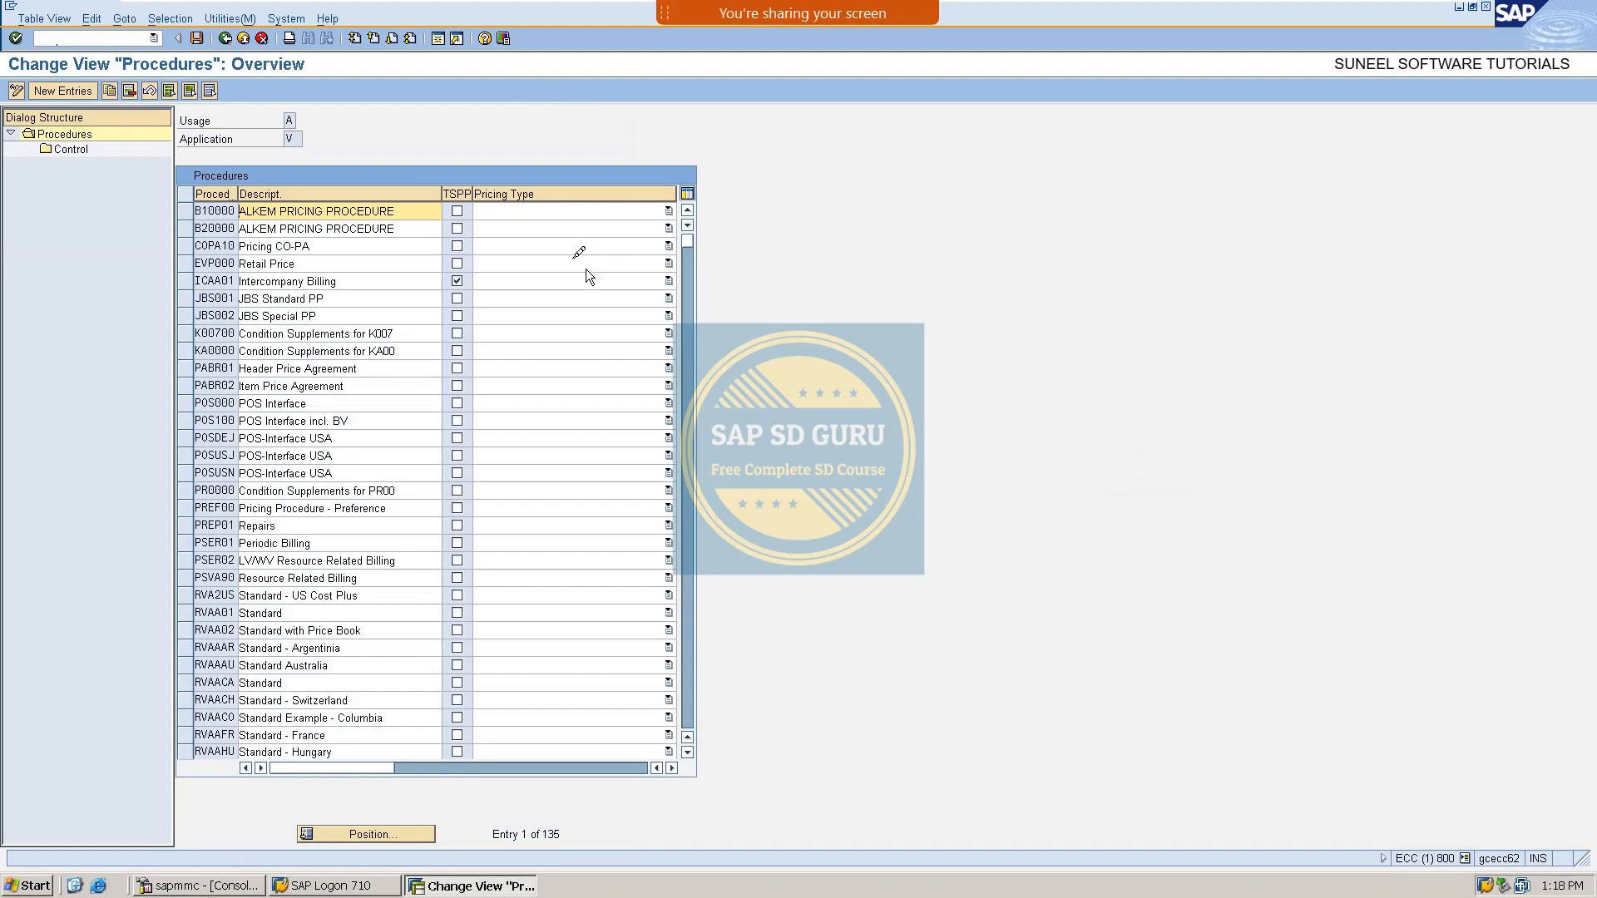
left_click(185, 212)
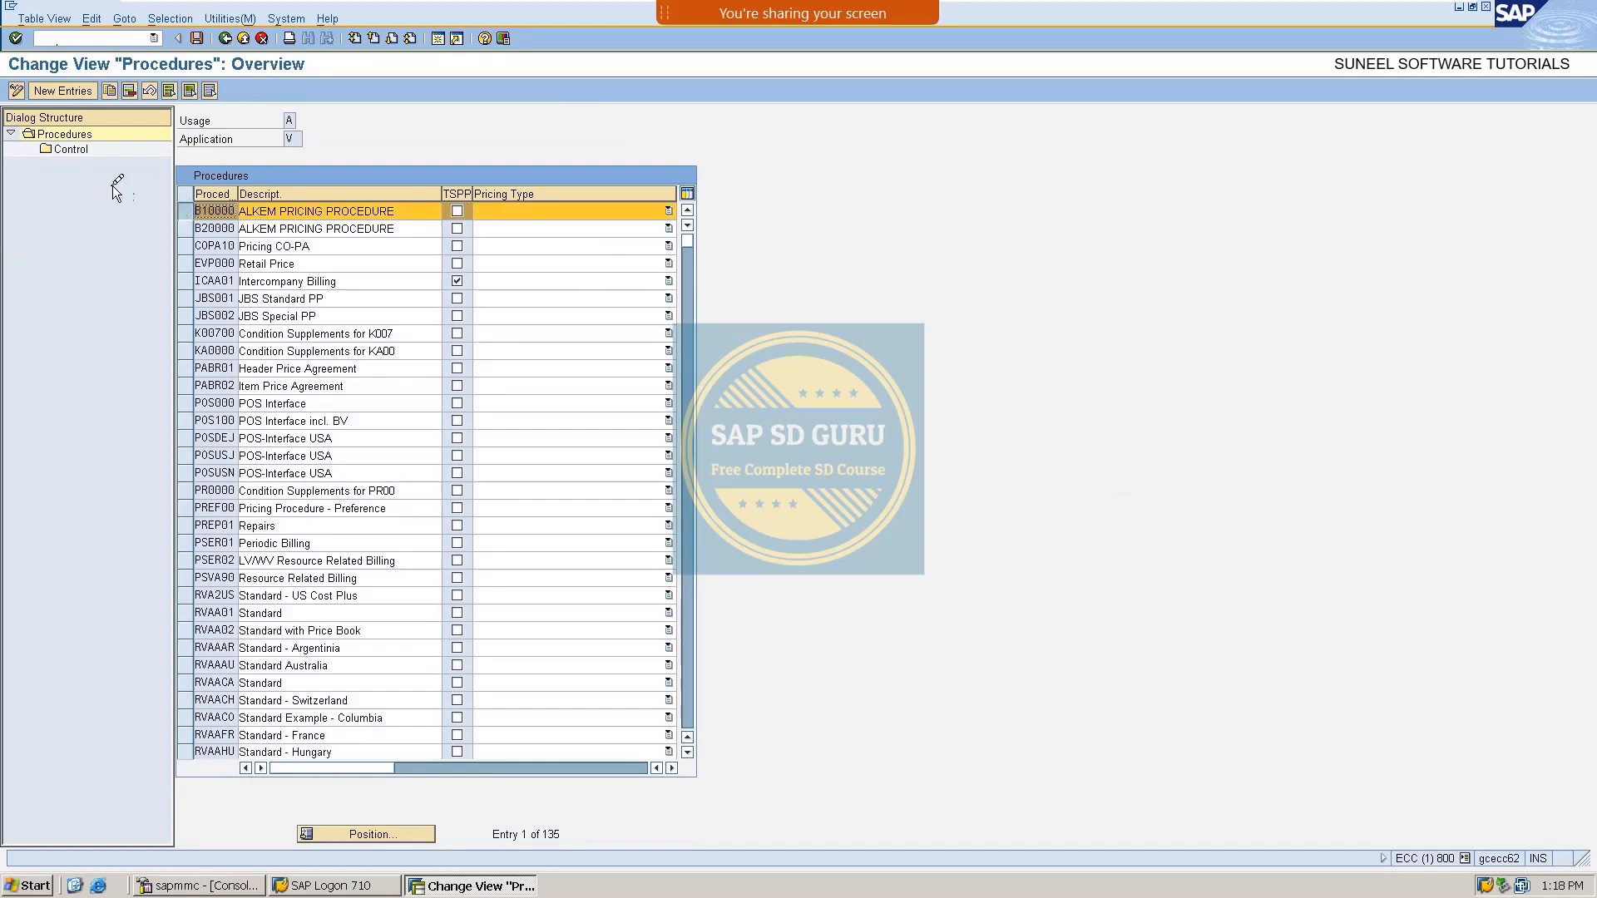
left_click(73, 149)
double_click(77, 149)
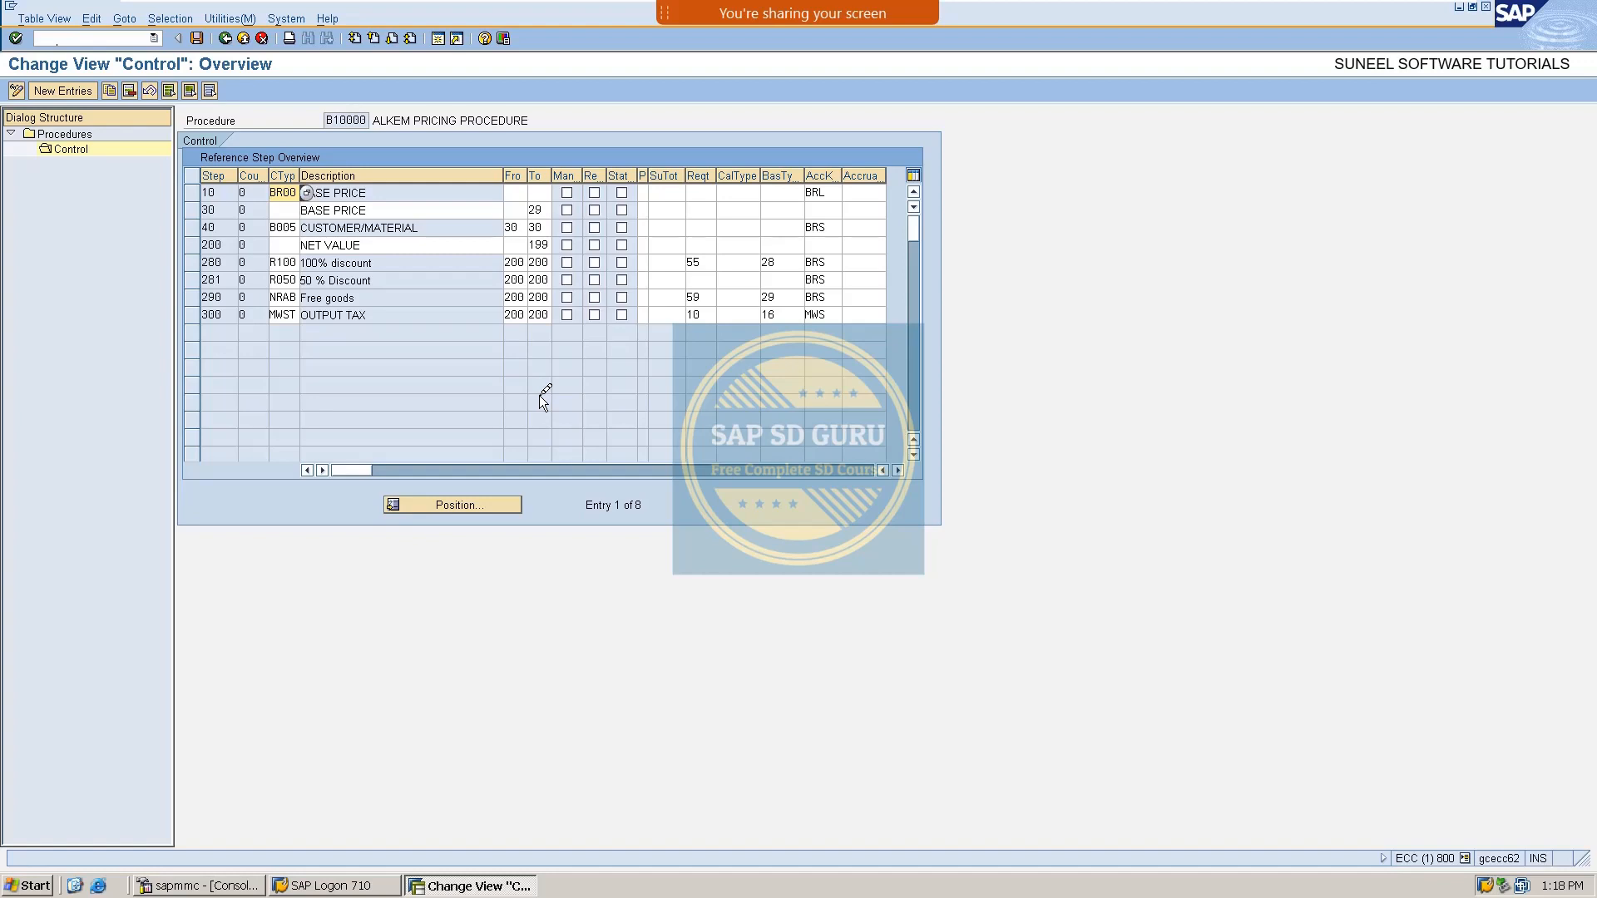
left_click(282, 279)
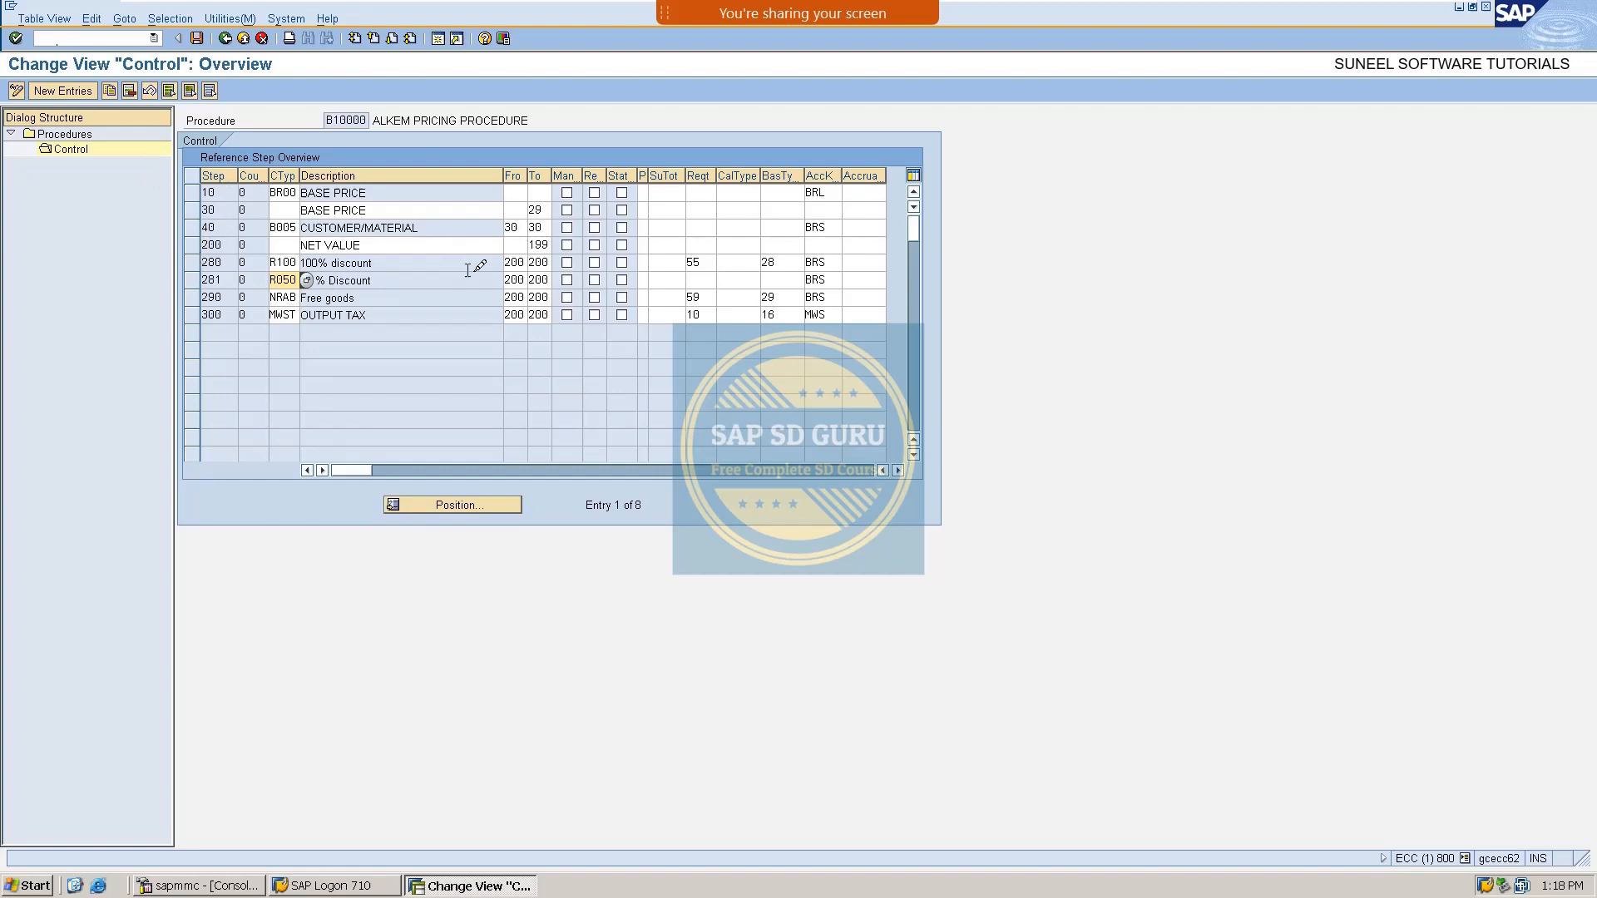
left_click(513, 278)
mouse_move(799, 14)
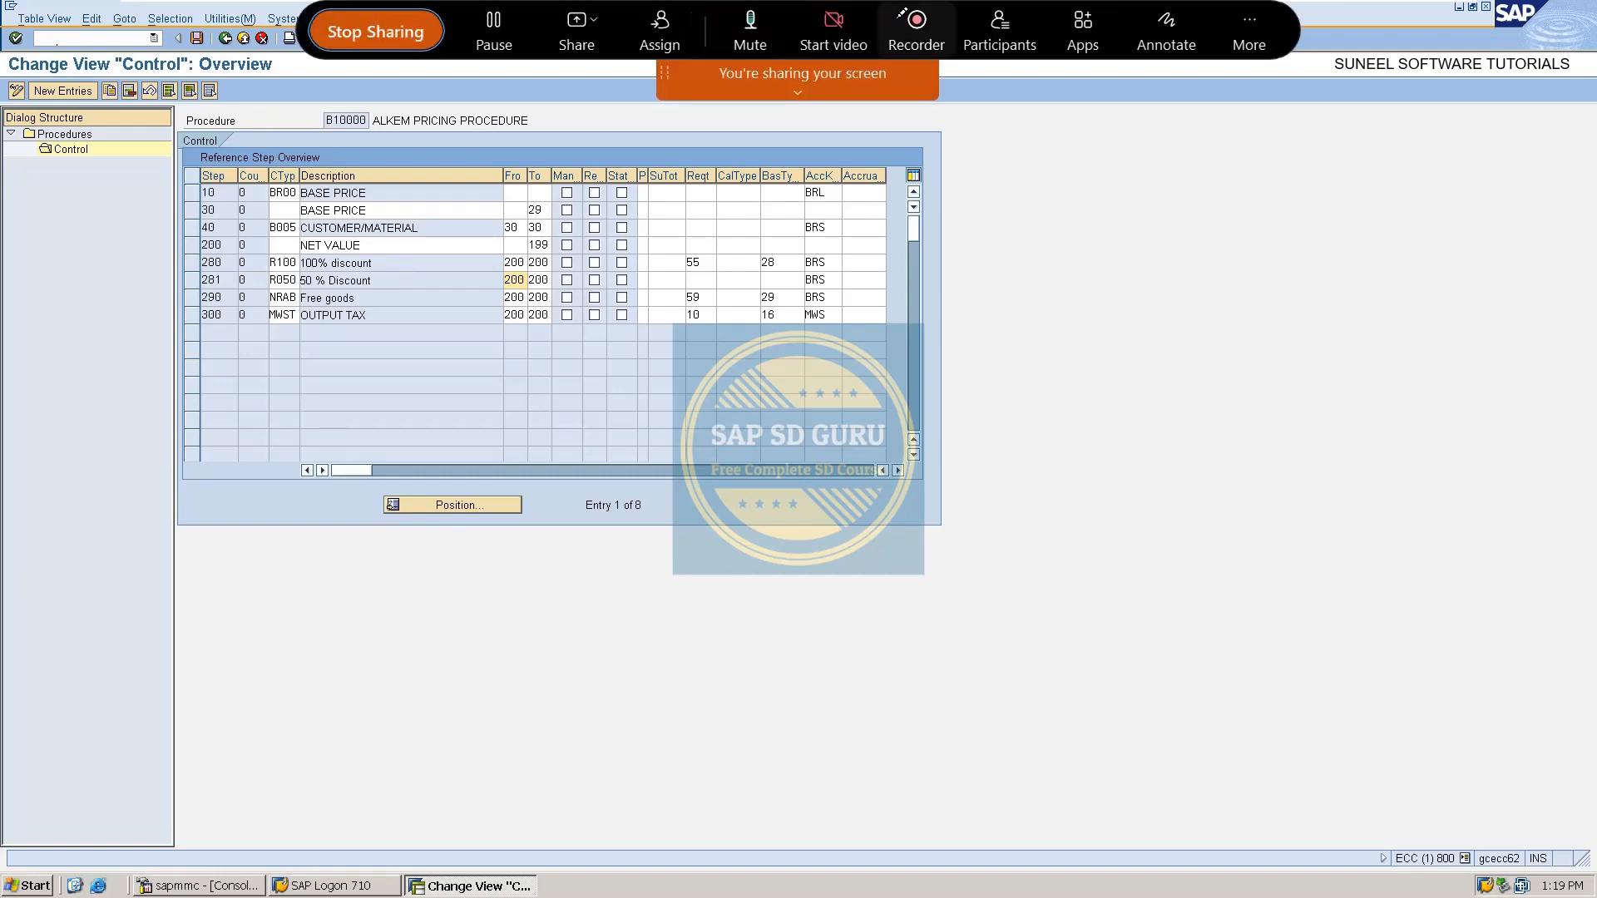
left_click(1137, 43)
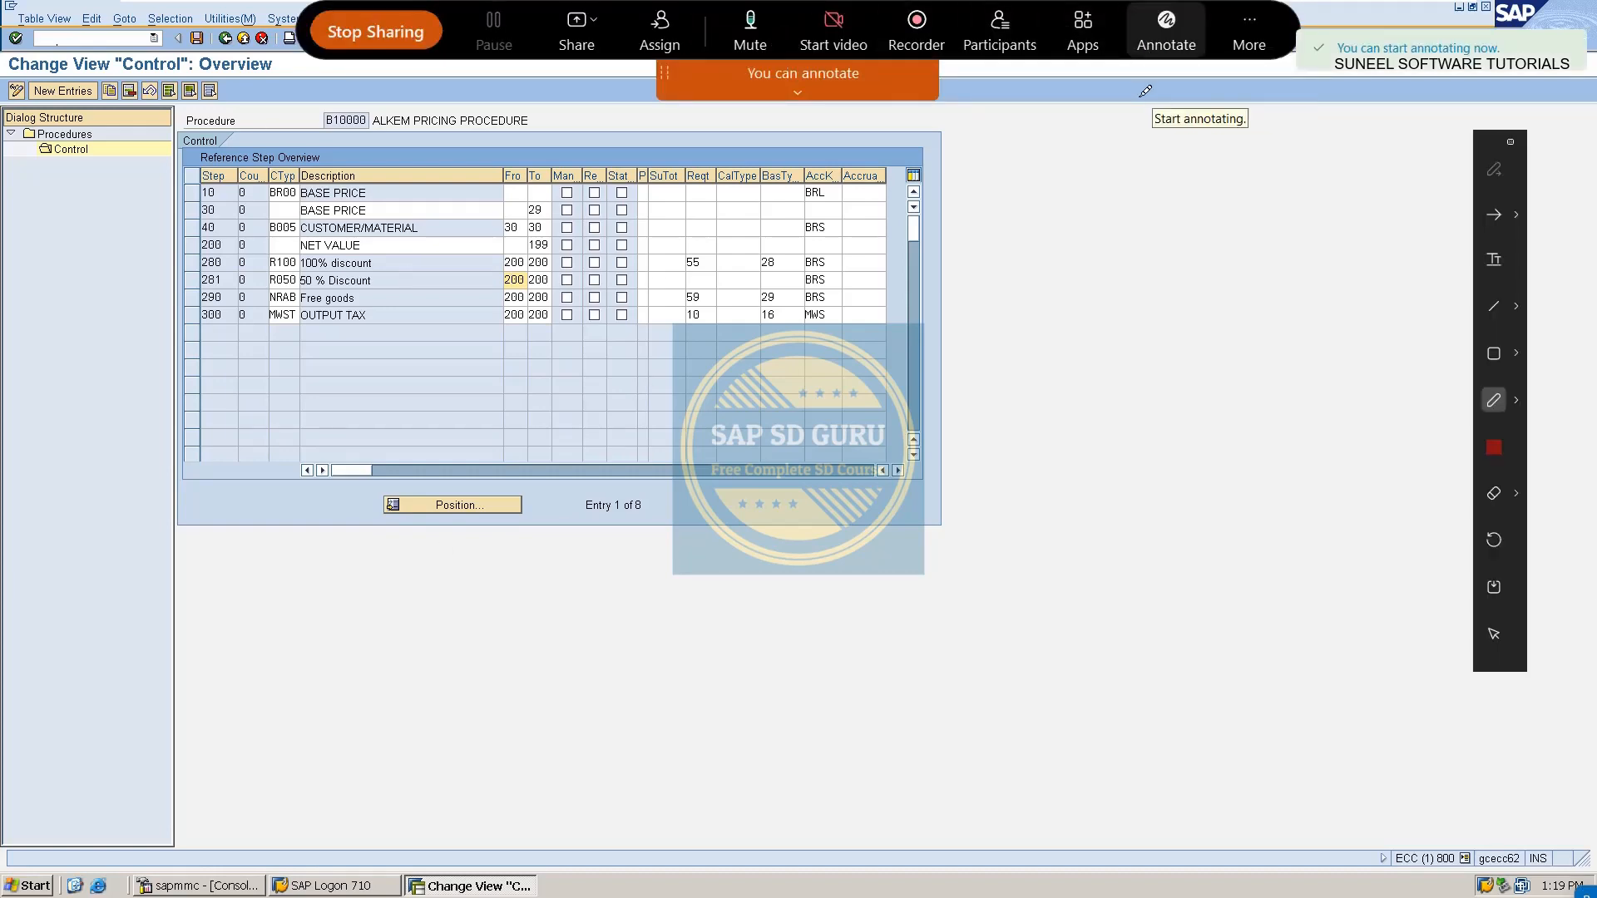
mouse_move(1030, 253)
left_mouse_down()
mouse_move(1045, 310)
mouse_move(1070, 267)
mouse_move(1095, 320)
left_mouse_up()
left_click_drag(1124, 253, 1141, 341)
mouse_move(1181, 273)
left_mouse_down()
mouse_move(1164, 287)
mouse_move(1195, 274)
left_mouse_up()
mouse_move(1256, 274)
left_mouse_down()
mouse_move(1243, 283)
mouse_move(1262, 275)
left_mouse_up()
left_click_drag(1177, 376, 1304, 340)
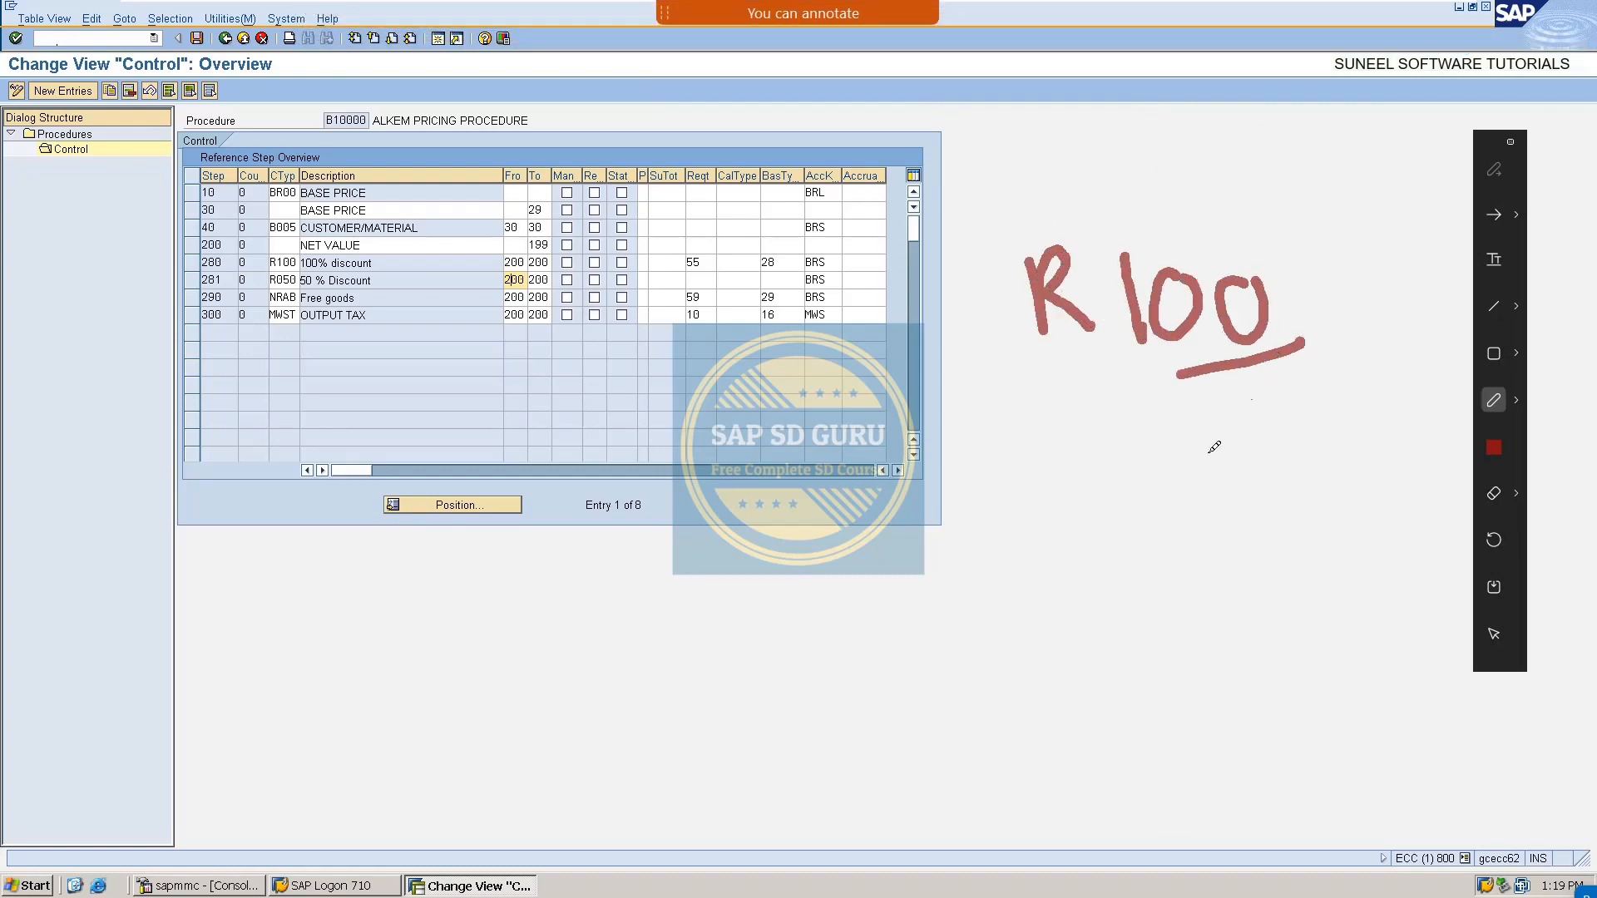
mouse_move(1094, 493)
left_mouse_down()
mouse_move(1104, 571)
mouse_move(1106, 510)
mouse_move(1156, 539)
left_mouse_up()
mouse_move(1187, 453)
left_mouse_down()
mouse_move(1216, 479)
mouse_move(1219, 537)
left_mouse_up()
mouse_move(1335, 454)
left_mouse_down()
mouse_move(1312, 512)
mouse_move(1341, 462)
left_mouse_up()
mouse_move(989, 261)
left_mouse_down()
mouse_move(978, 292)
mouse_move(1008, 553)
mouse_move(1041, 620)
left_mouse_up()
mouse_move(996, 534)
left_mouse_down()
mouse_move(946, 569)
mouse_move(963, 762)
left_mouse_up()
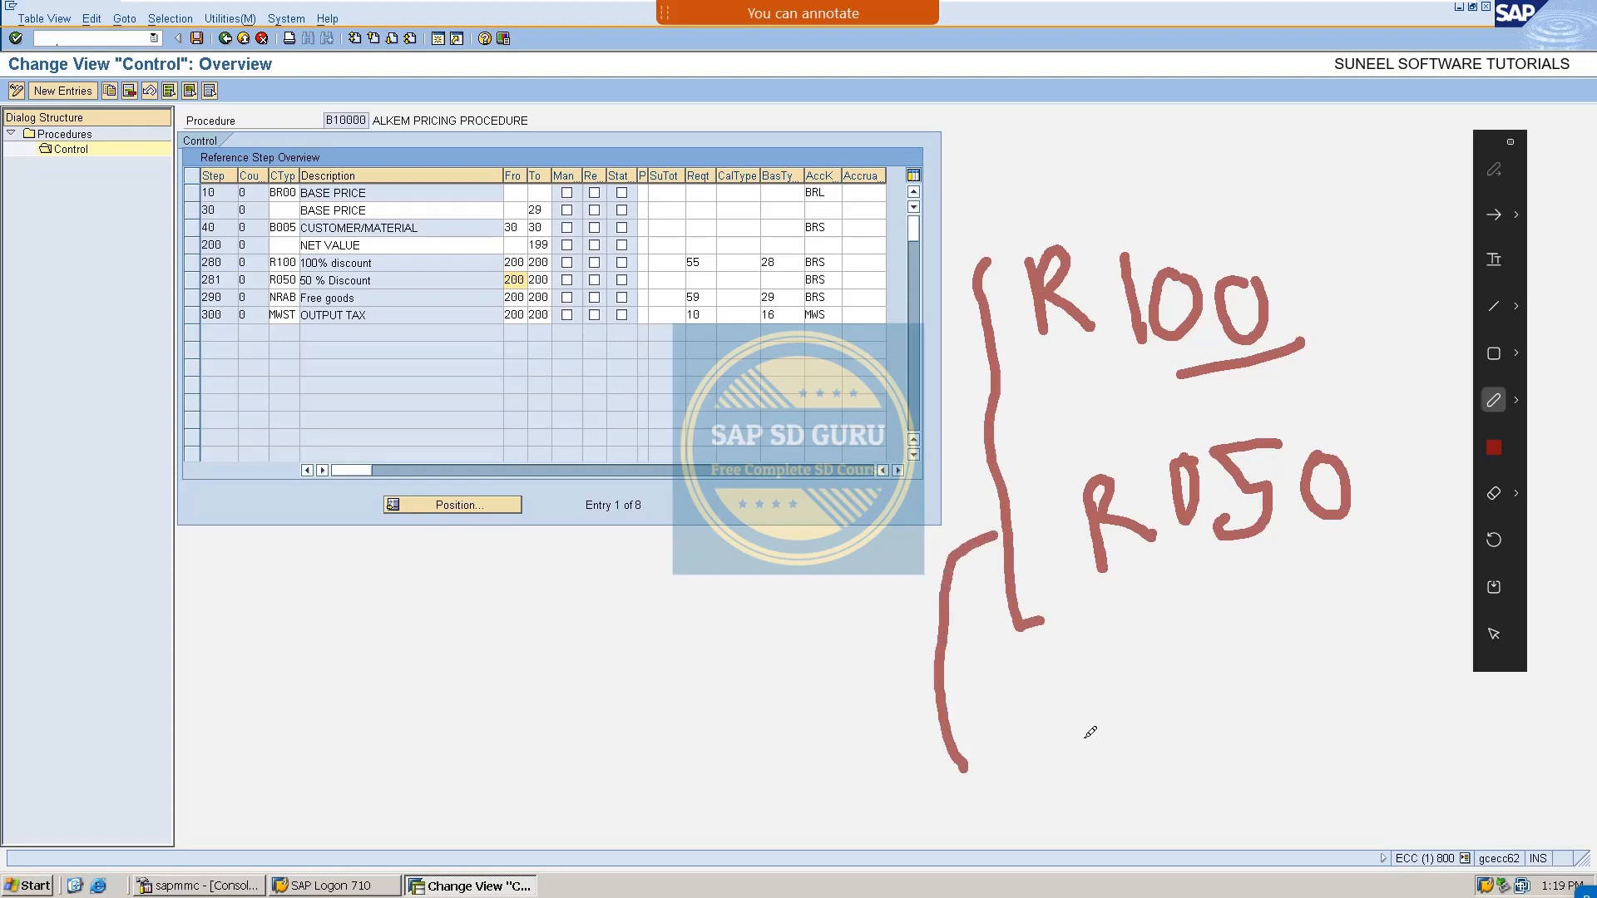
left_click_drag(1117, 623, 1249, 577)
left_click_drag(1171, 626, 1334, 568)
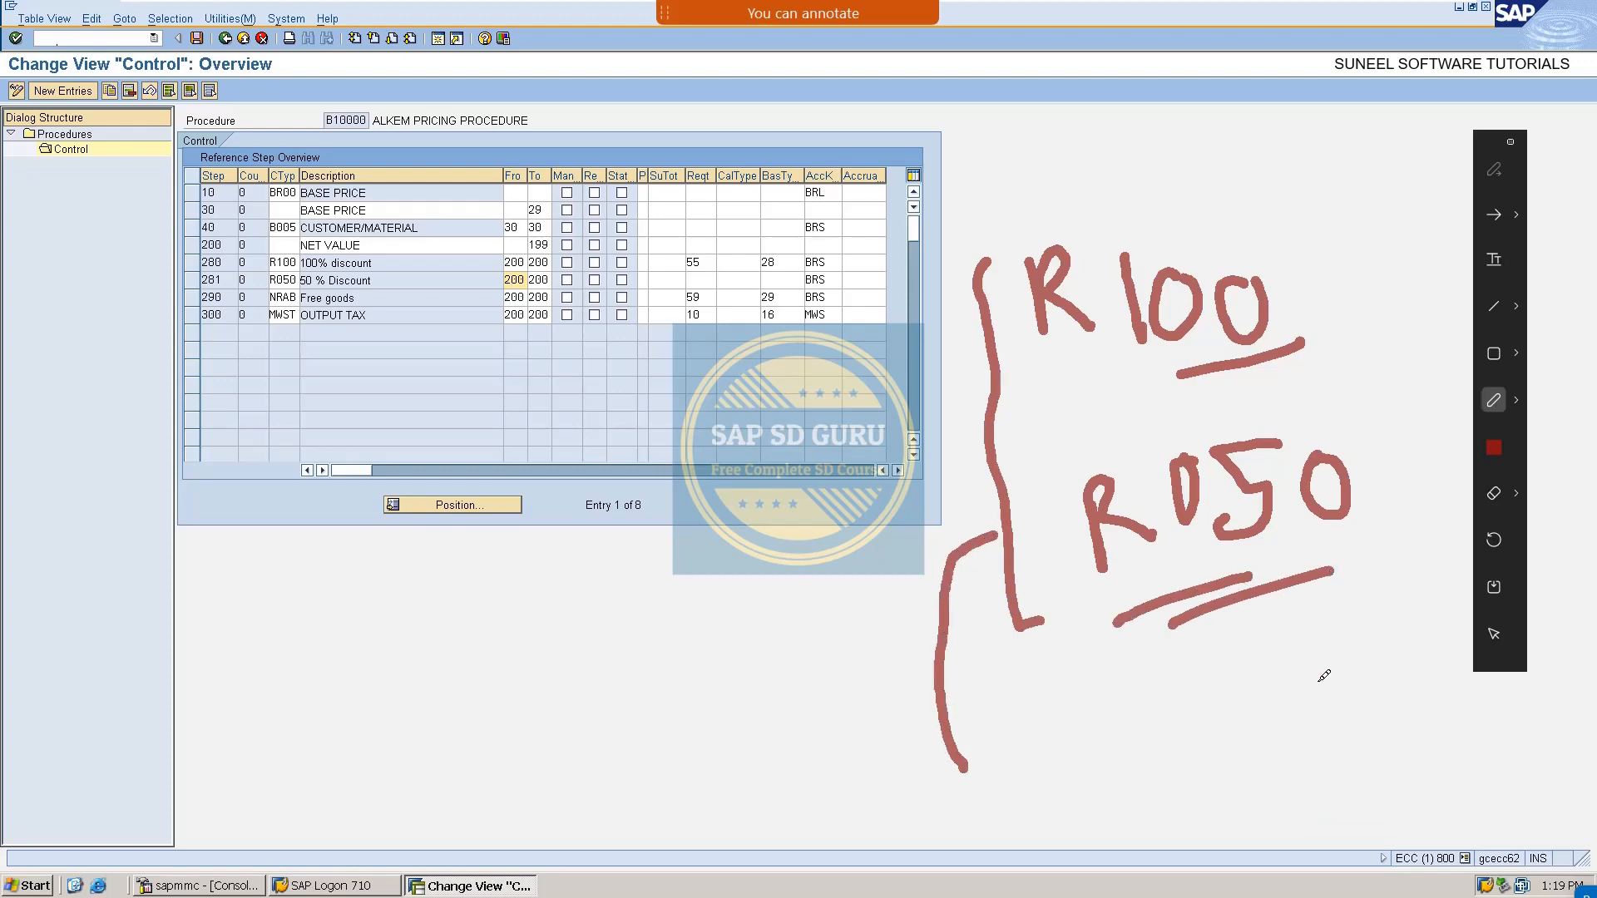
mouse_move(1282, 647)
left_mouse_down()
mouse_move(1305, 712)
mouse_move(1290, 717)
left_mouse_up()
left_click_drag(1318, 666, 1309, 712)
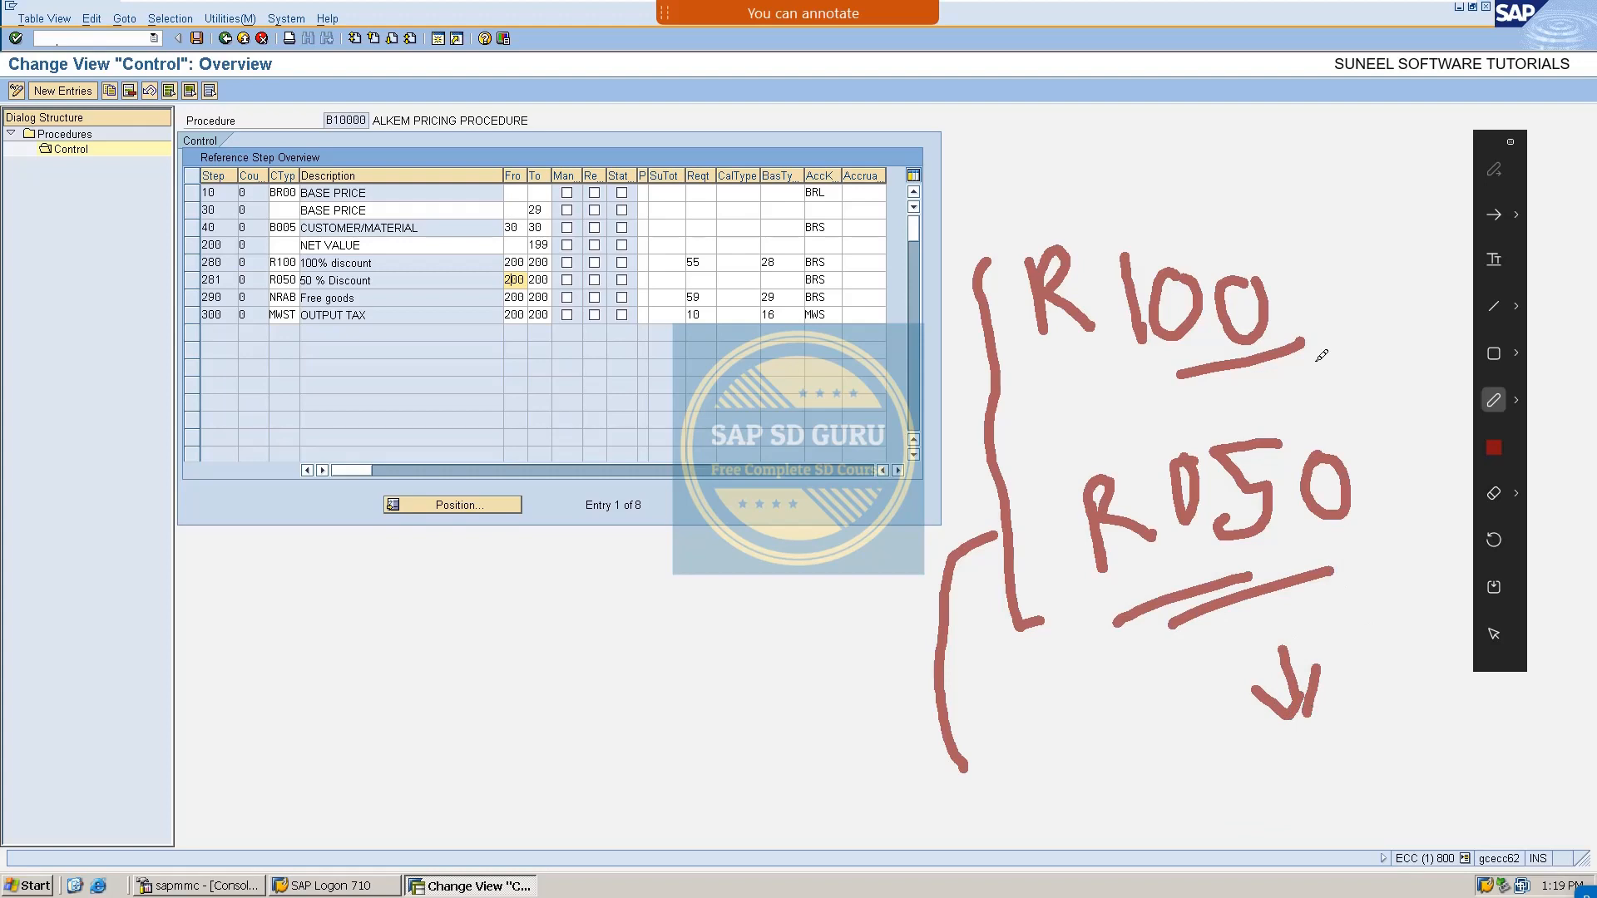
mouse_move(1331, 303)
left_mouse_down()
mouse_move(1349, 317)
mouse_move(1427, 236)
left_mouse_up()
left_click_drag(1367, 466, 1454, 429)
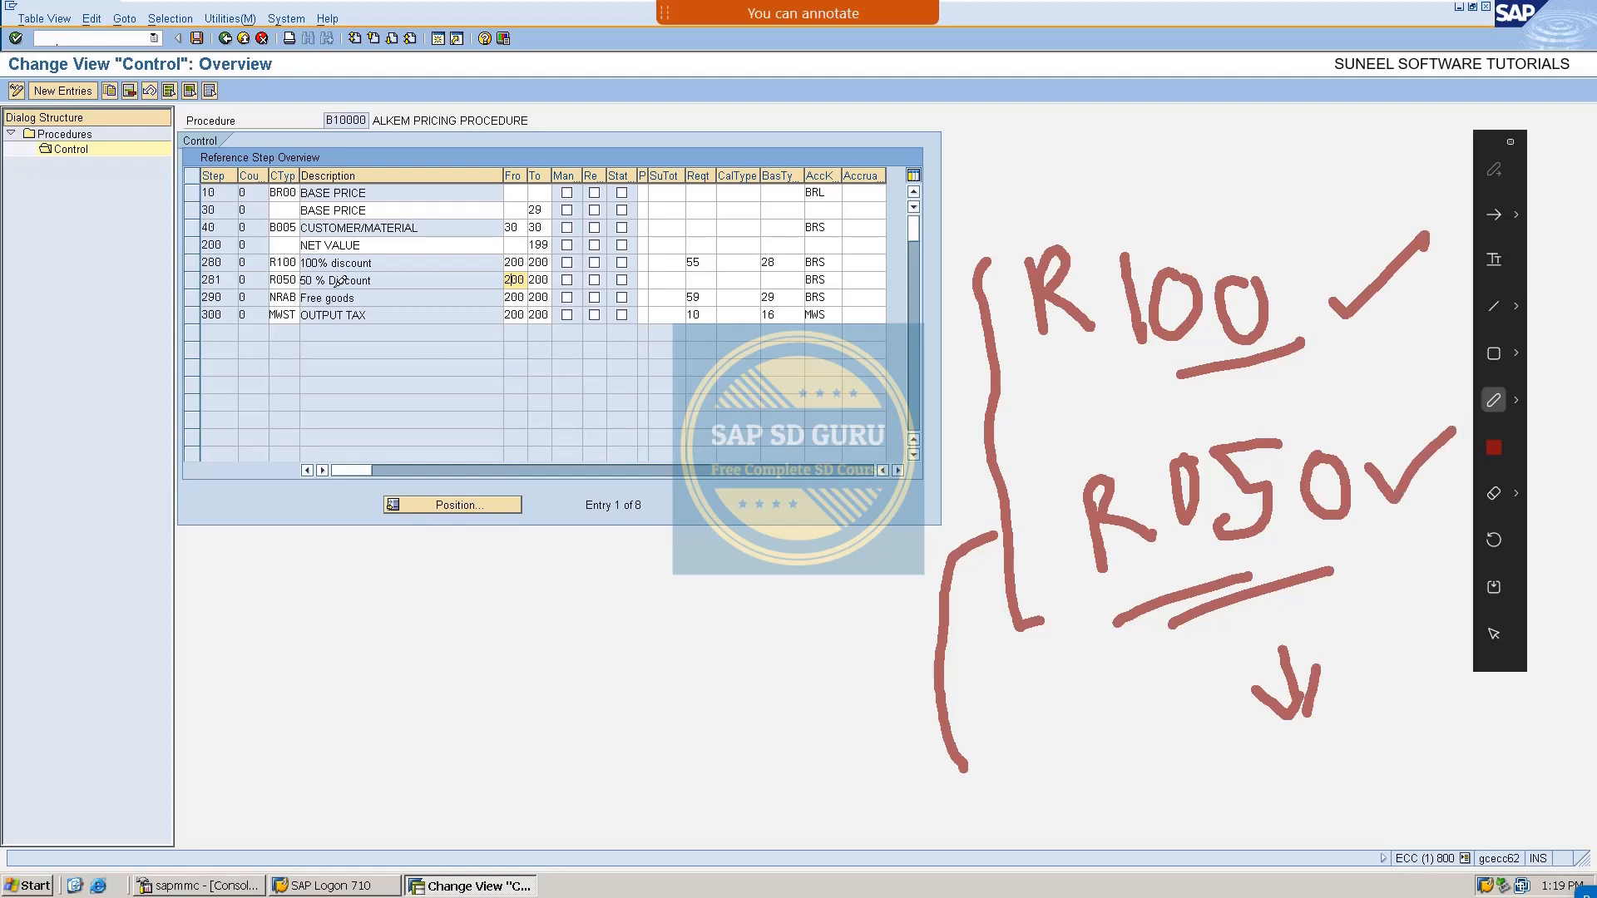
mouse_move(143, 266)
left_mouse_down()
mouse_move(182, 260)
mouse_move(231, 203)
left_mouse_up()
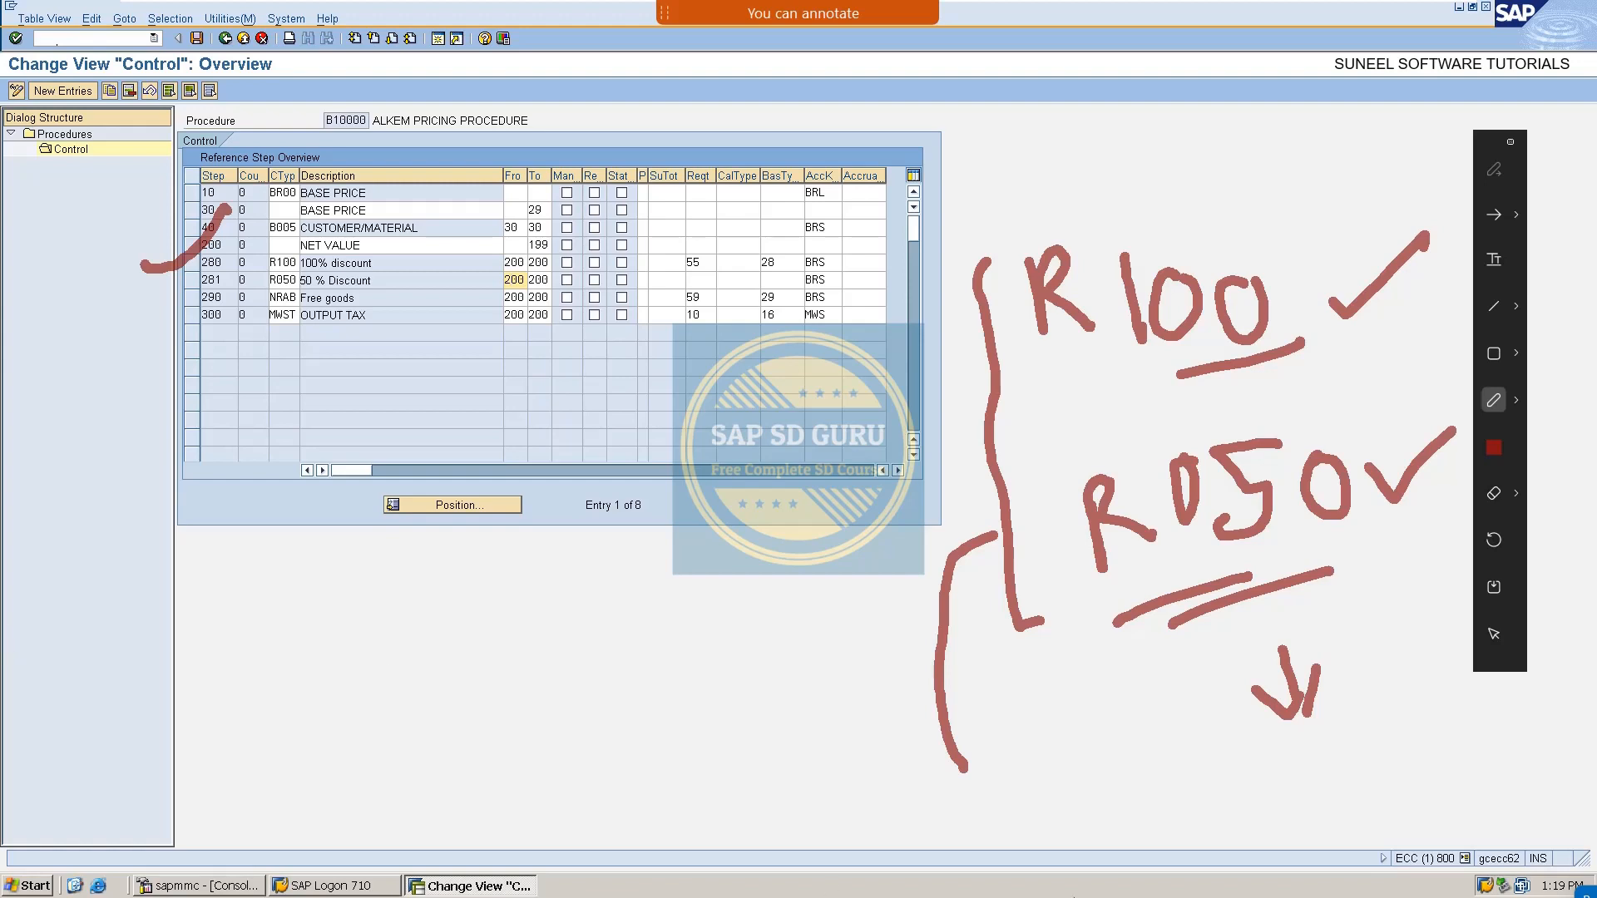
Save the pricing procedure and start a new standard order with transaction VA01.
left_click(196, 38)
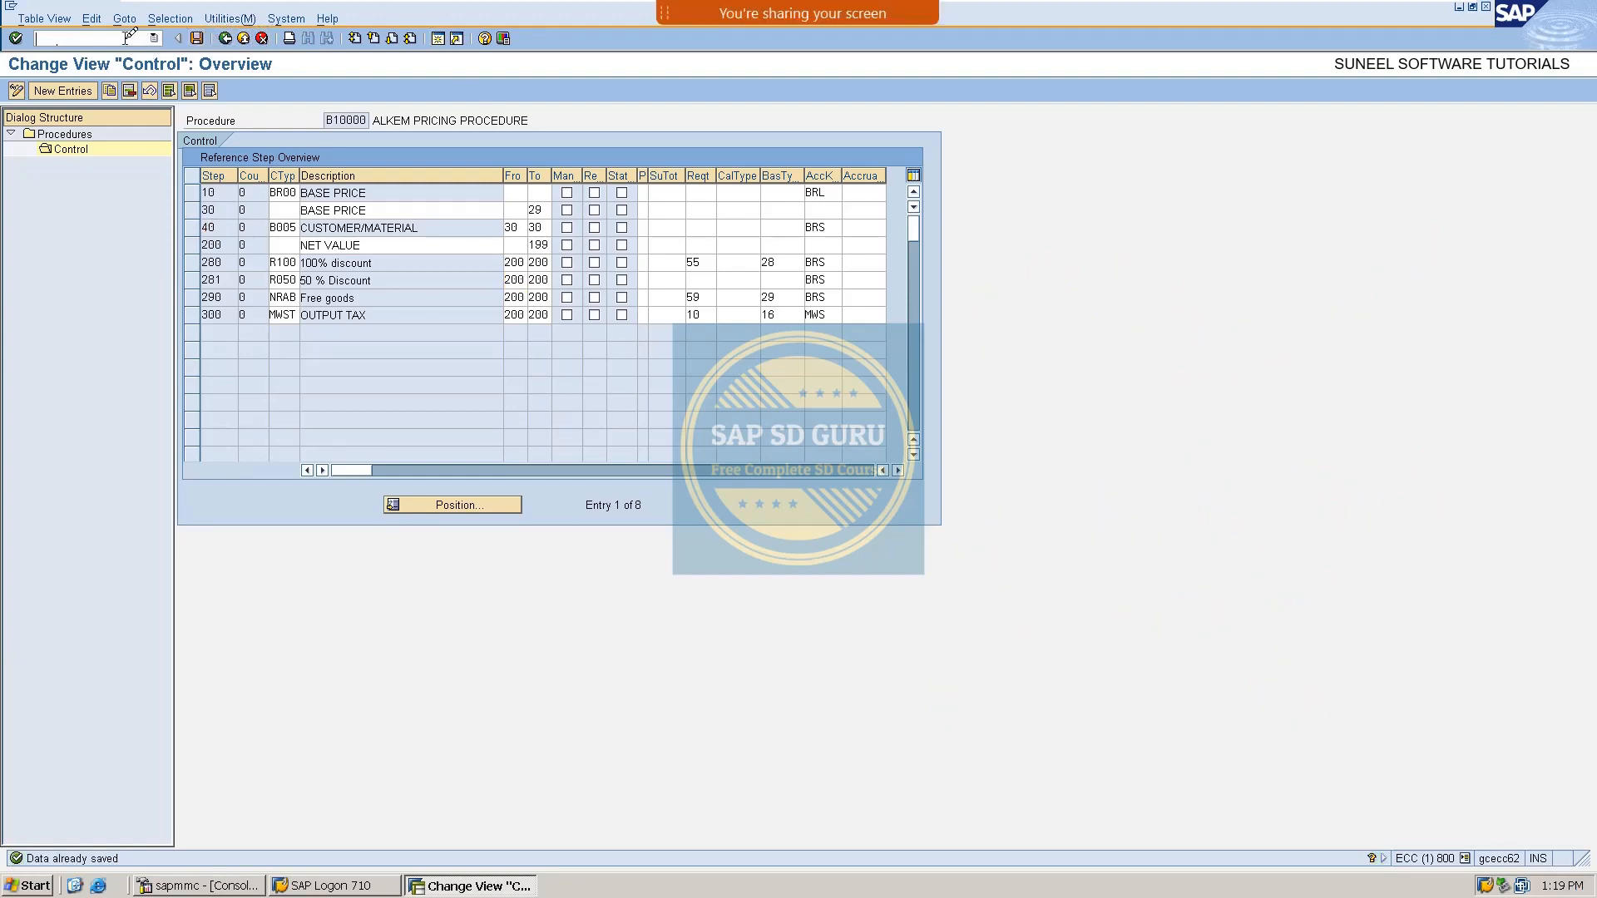
type("/nva01")
key("Return")
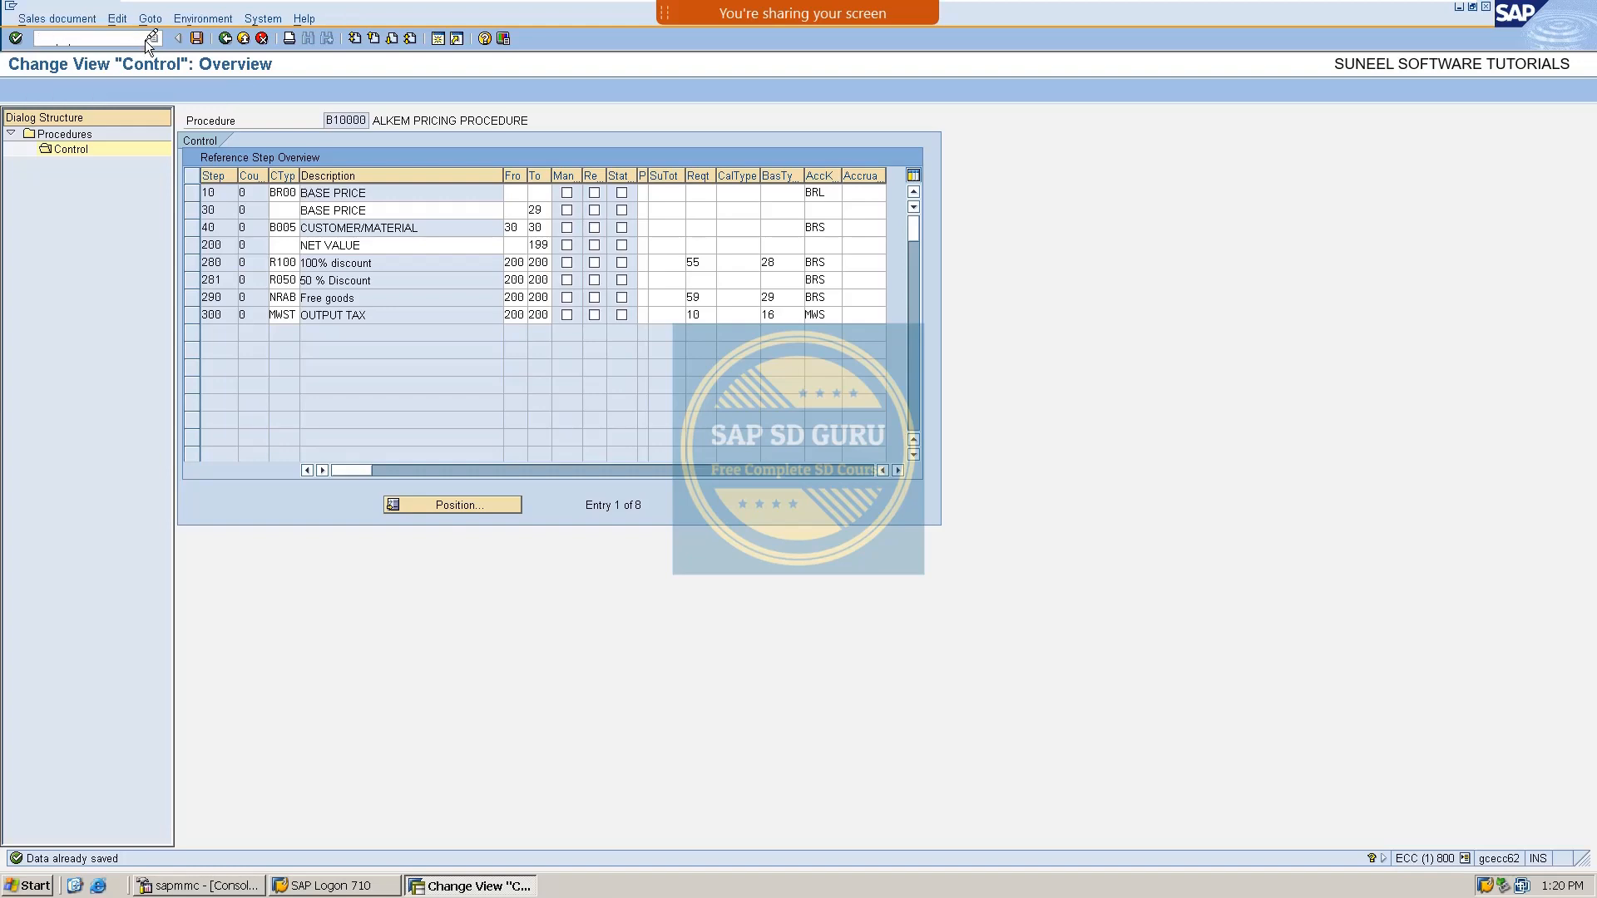
key("Return")
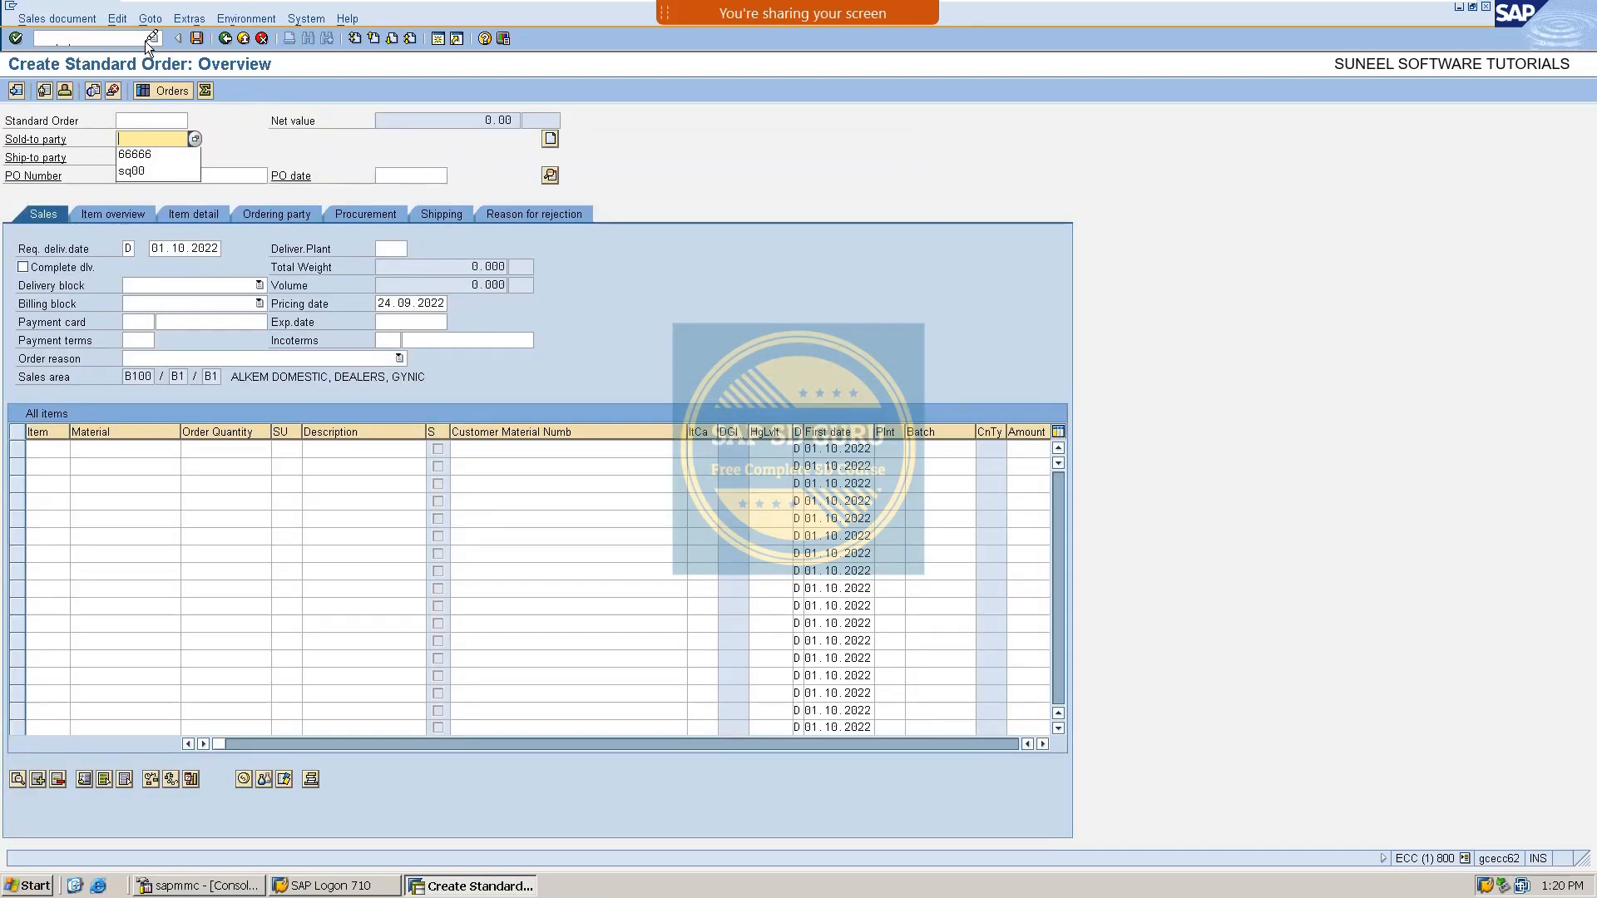
Enter the customer number as sold-to party of the standard order.
key("Down")
key("Return")
key("Return")
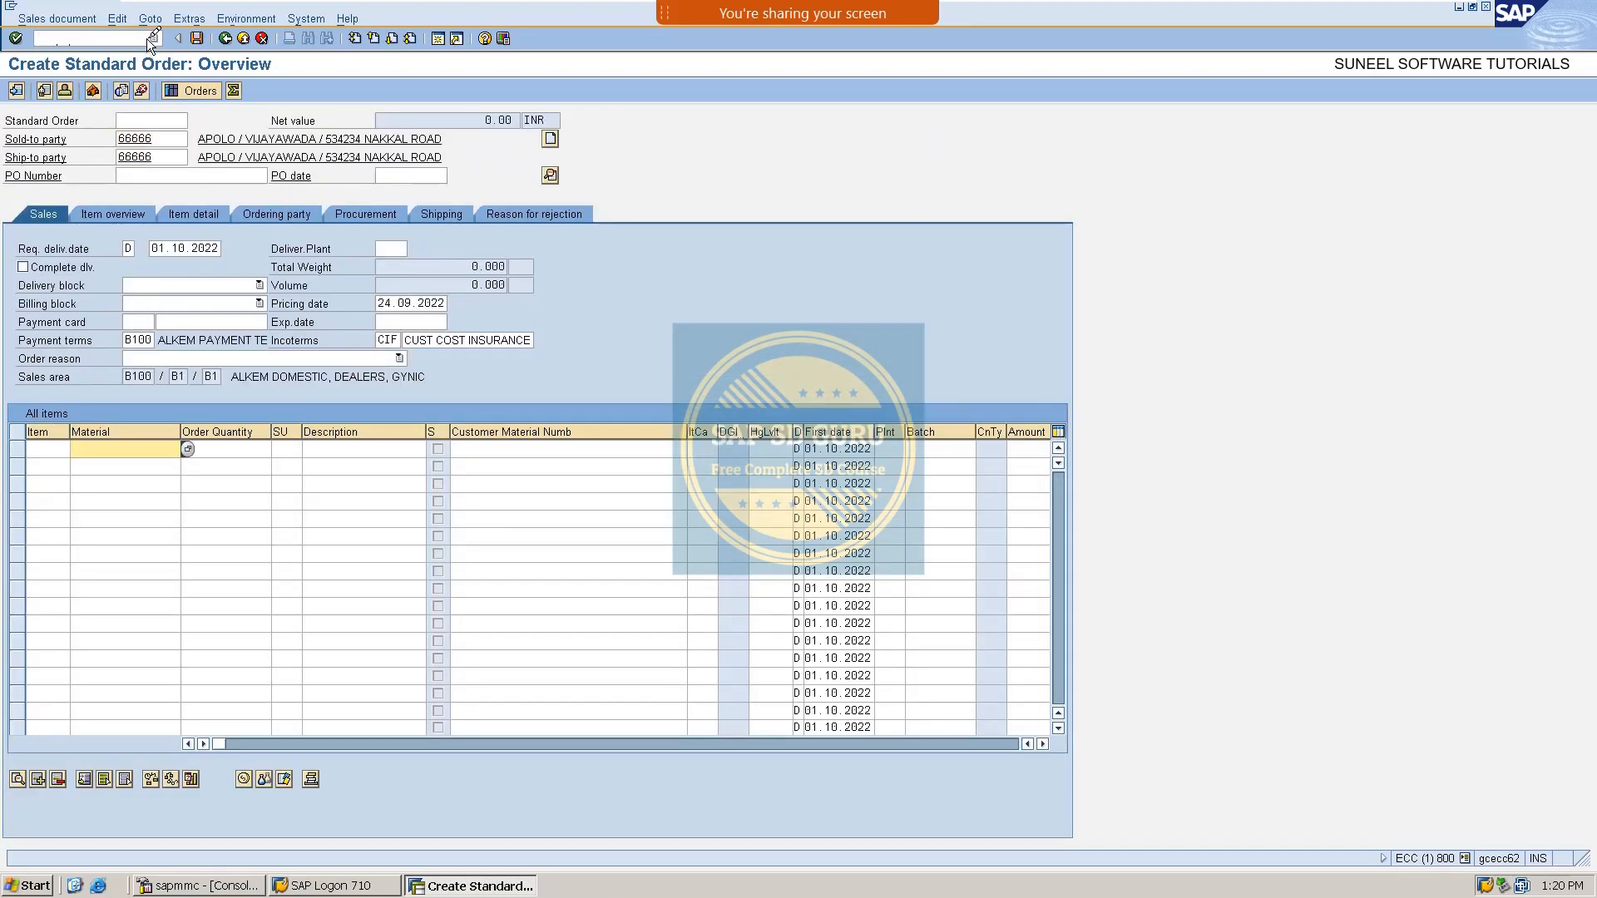
Add material MAT_A with an order quantity of 10 as the first order item.
key("Down")
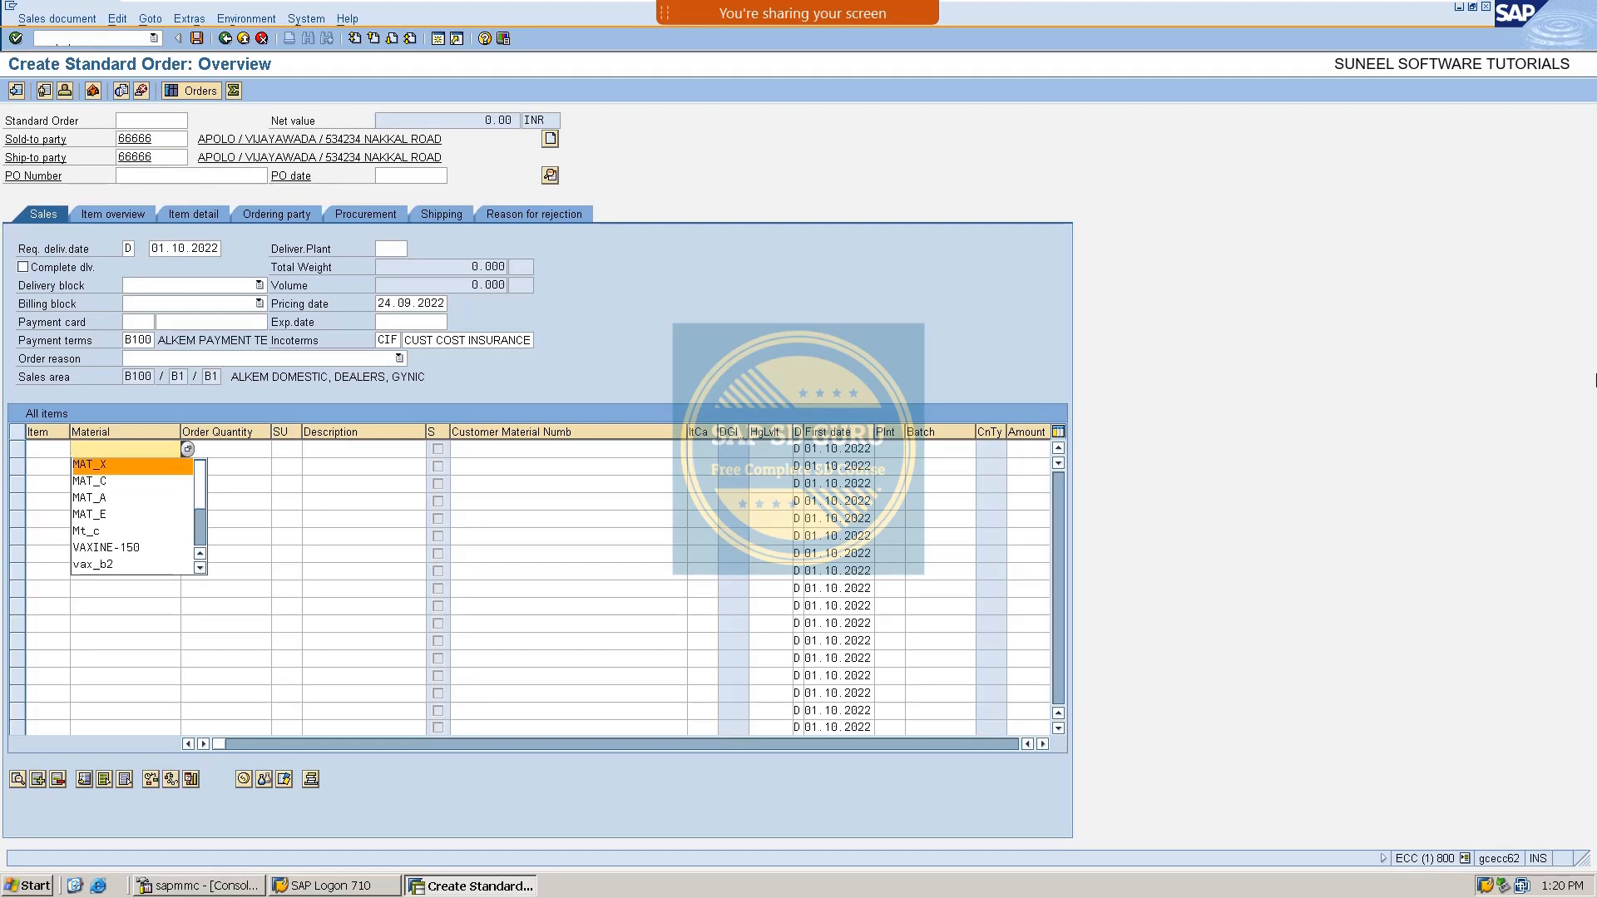
key("Down")
key("Down")
key("Return")
key("Tab")
type("1")
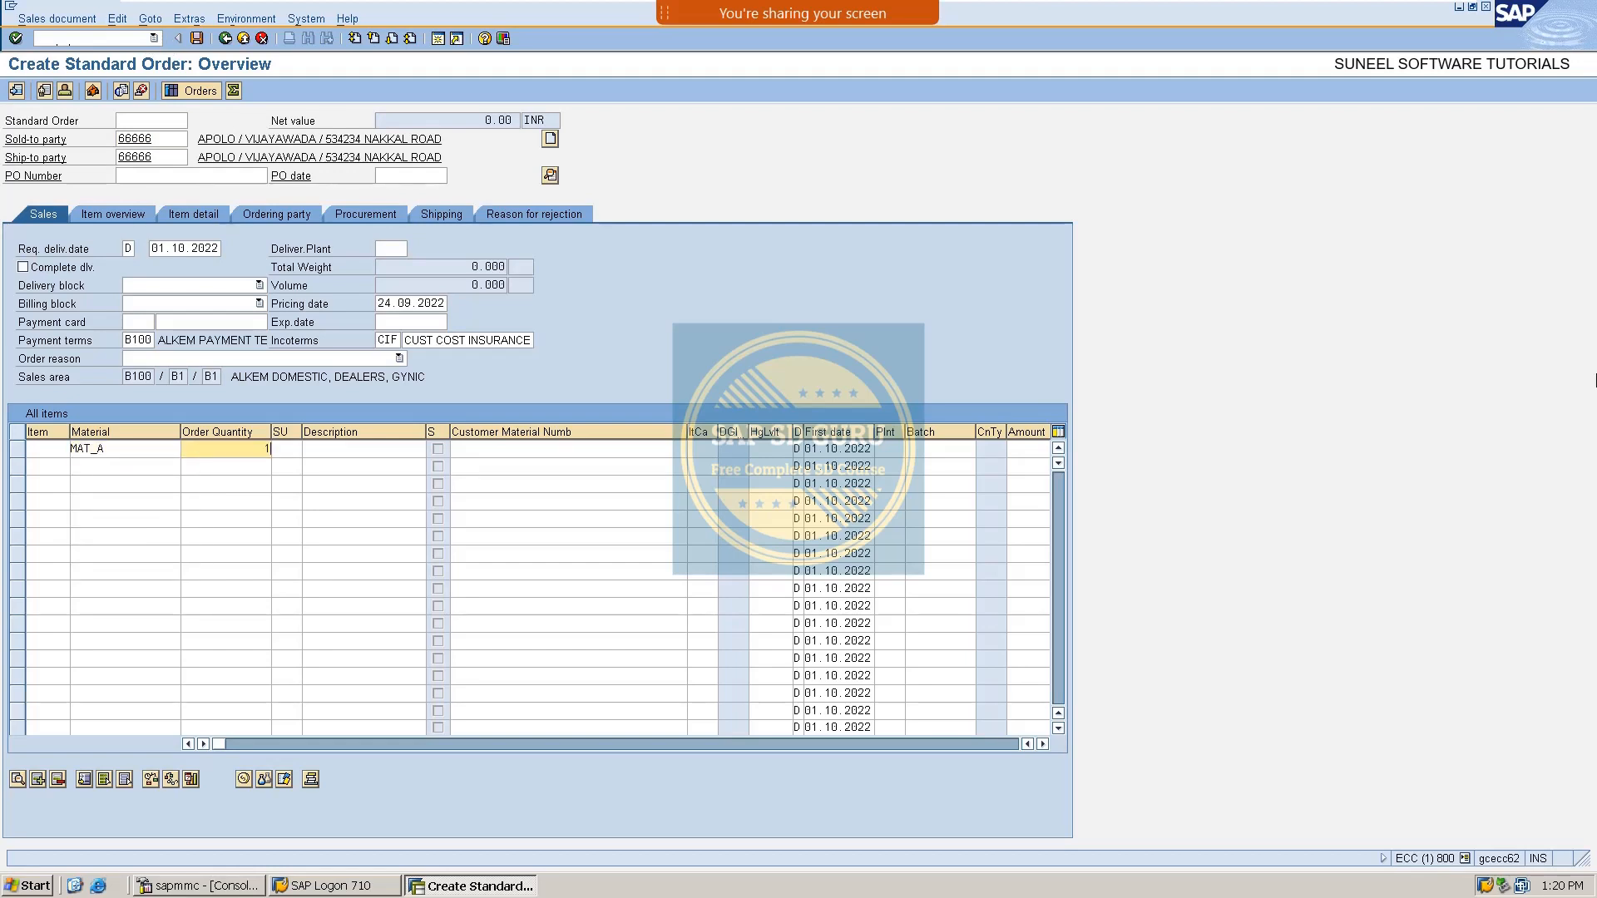
key("Return")
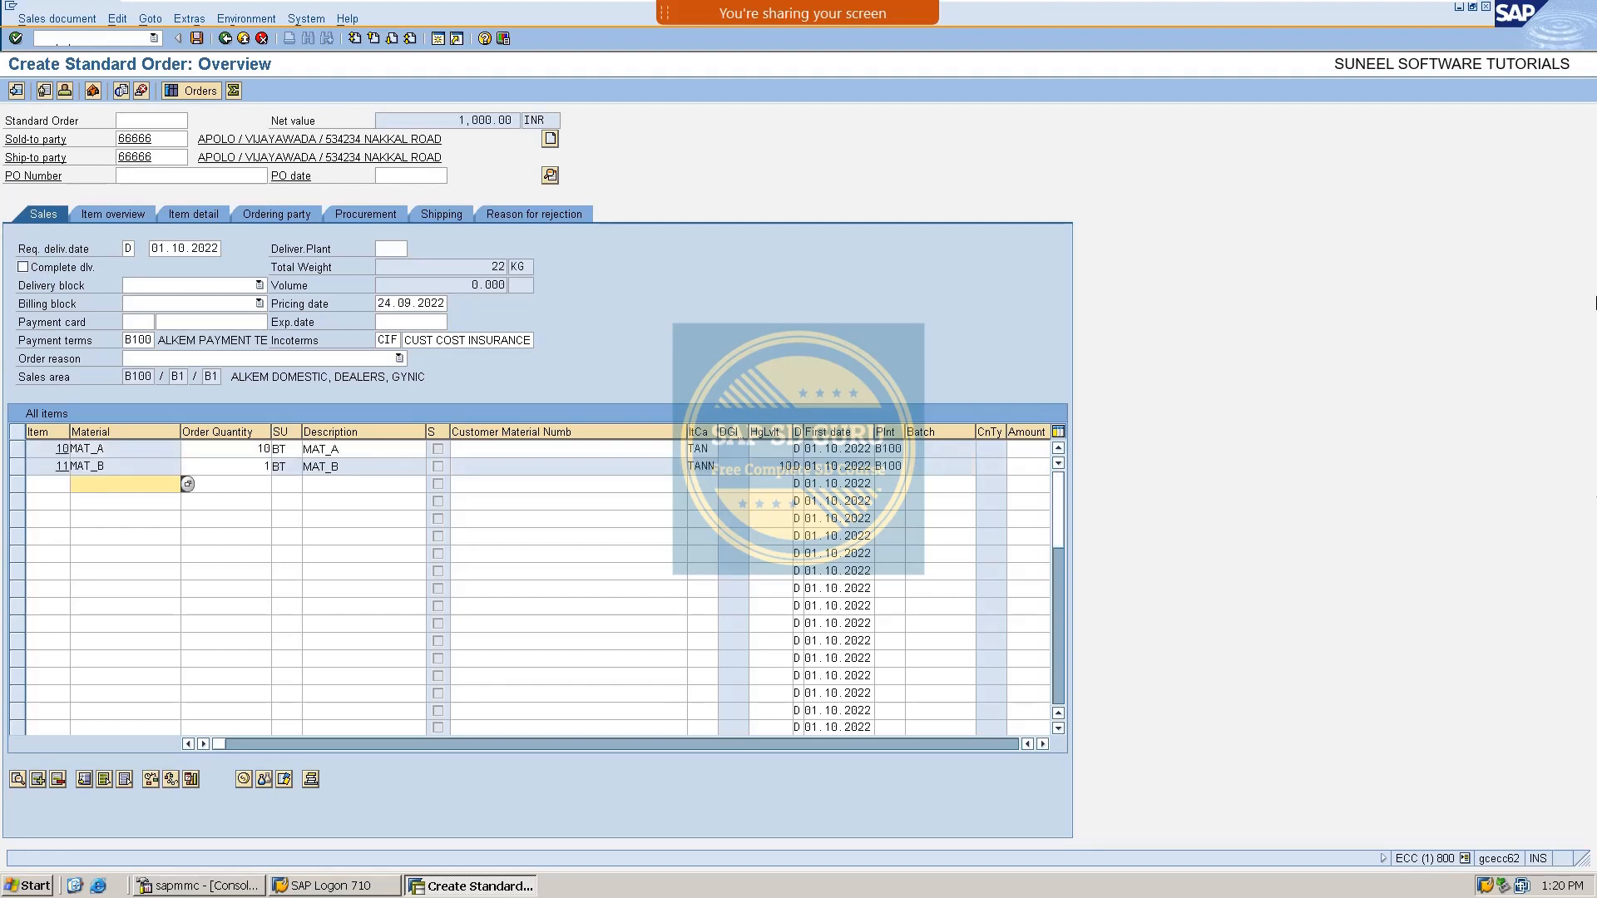
Open the pricing conditions of free item MAT_B and check its tax amount and R100 discount line.
left_click(125, 468)
double_click(126, 466)
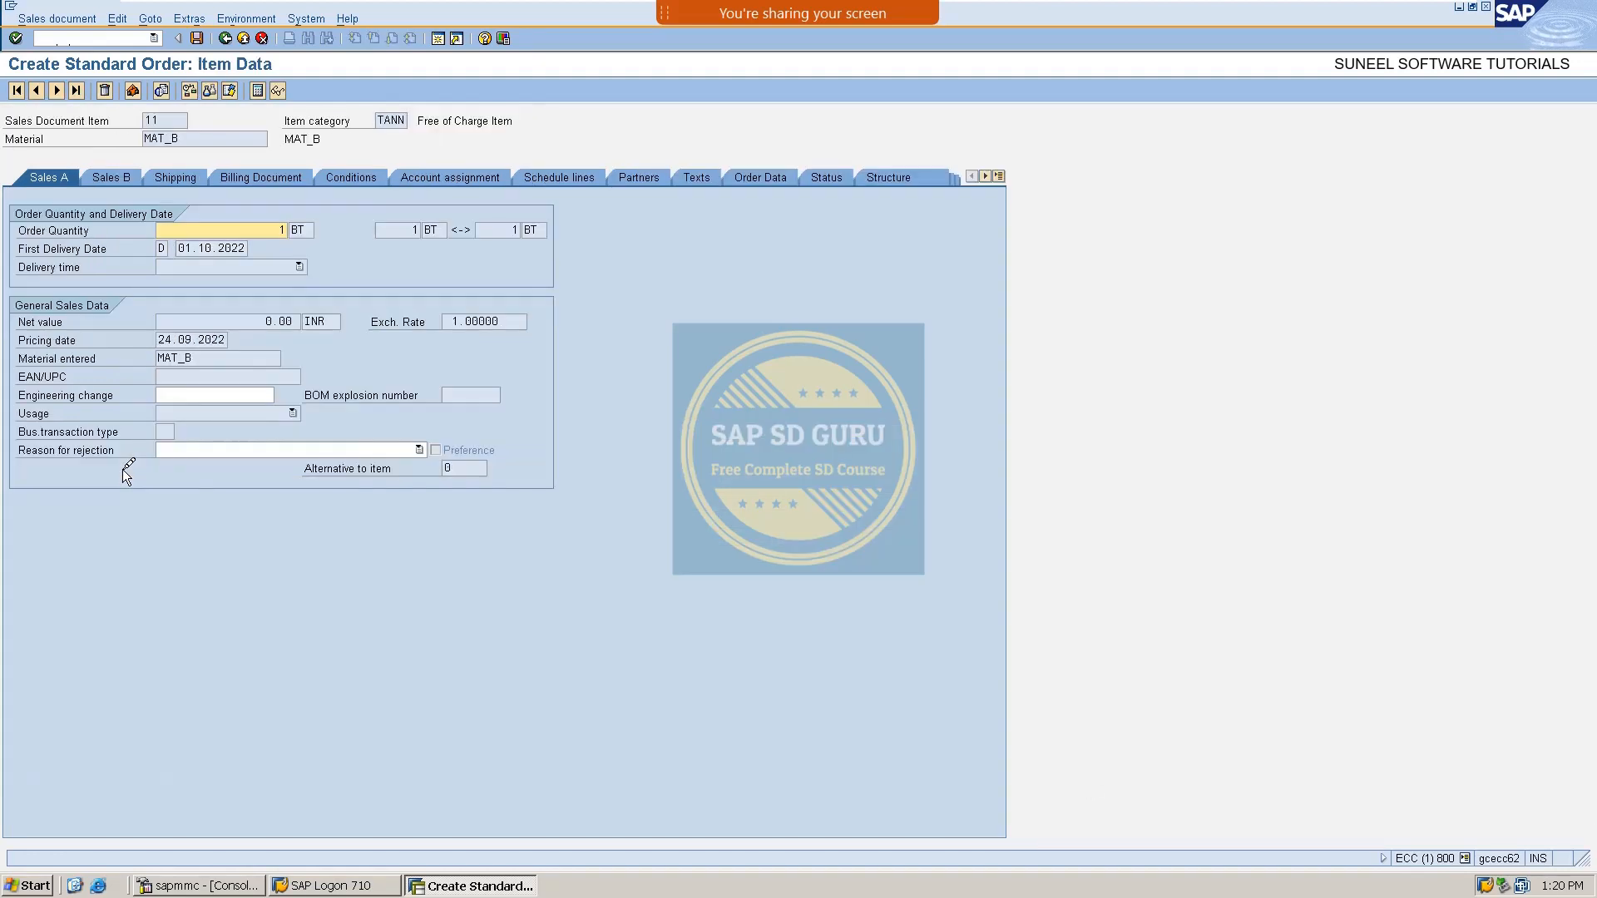
left_click(354, 175)
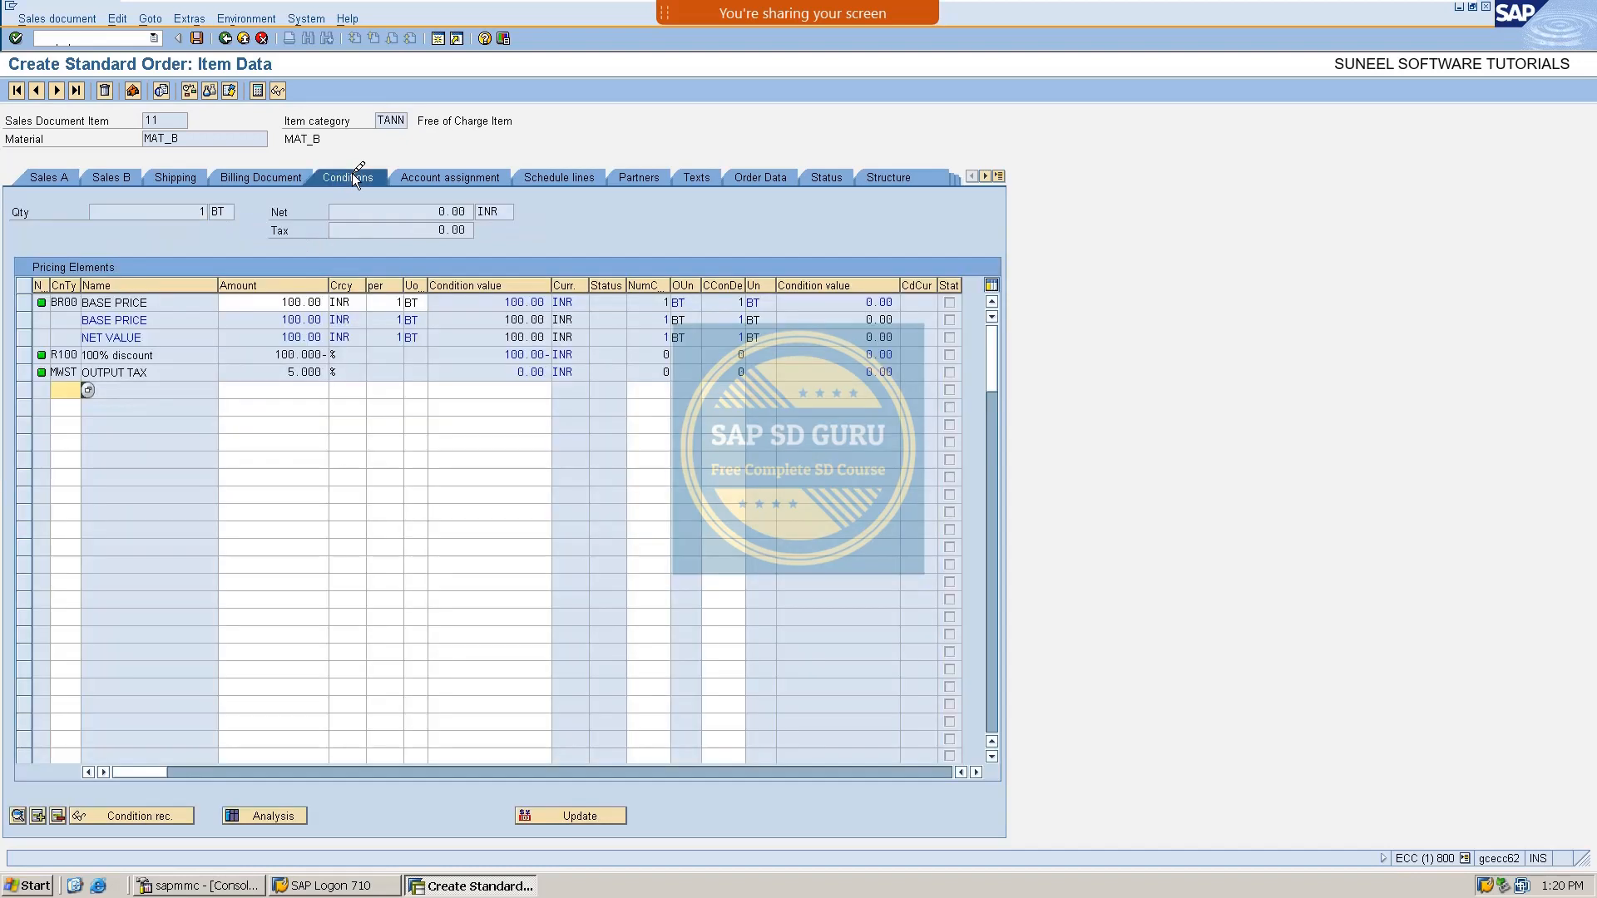
double_click(449, 229)
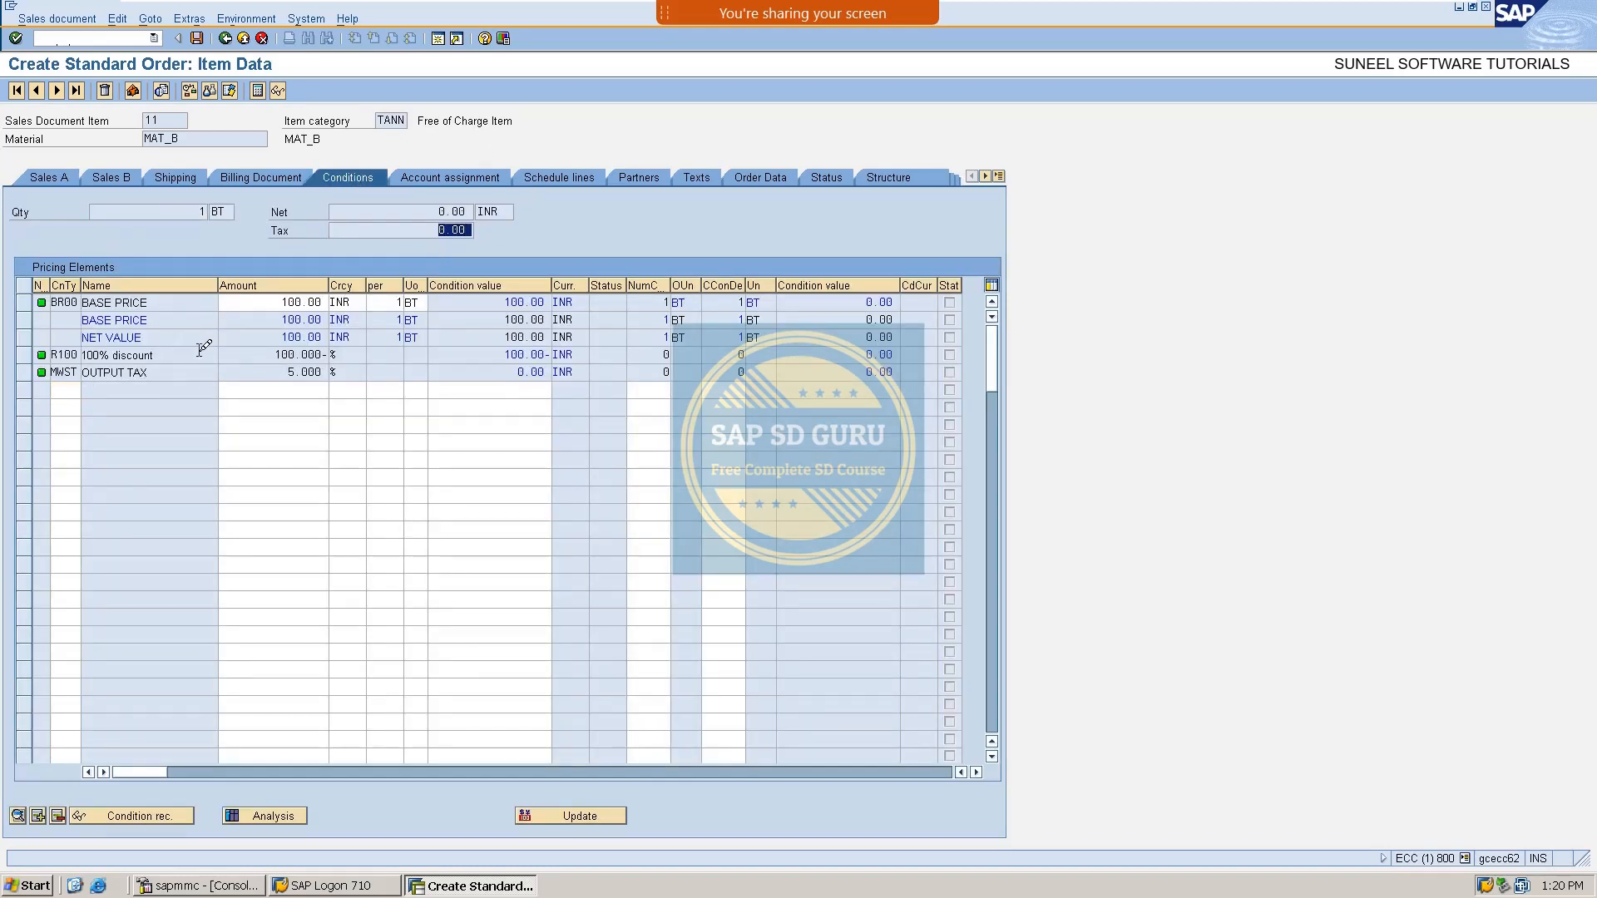
left_click_drag(204, 354, 6, 378)
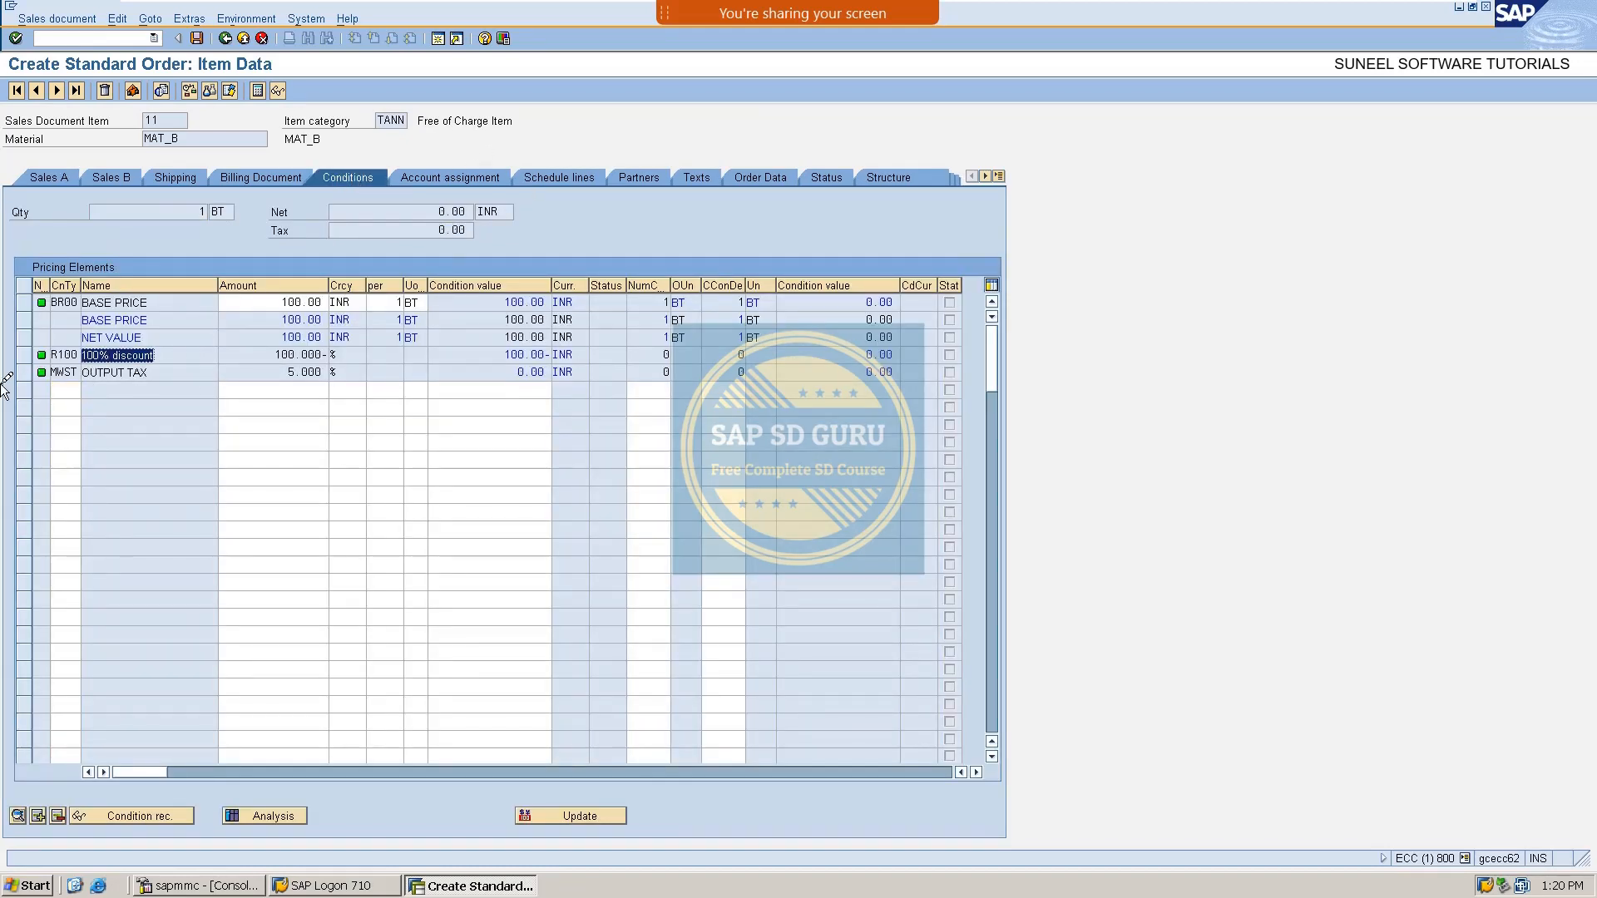
Return to the order overview and add material MAT_C with an order quantity of 10 as the next item.
left_click(230, 38)
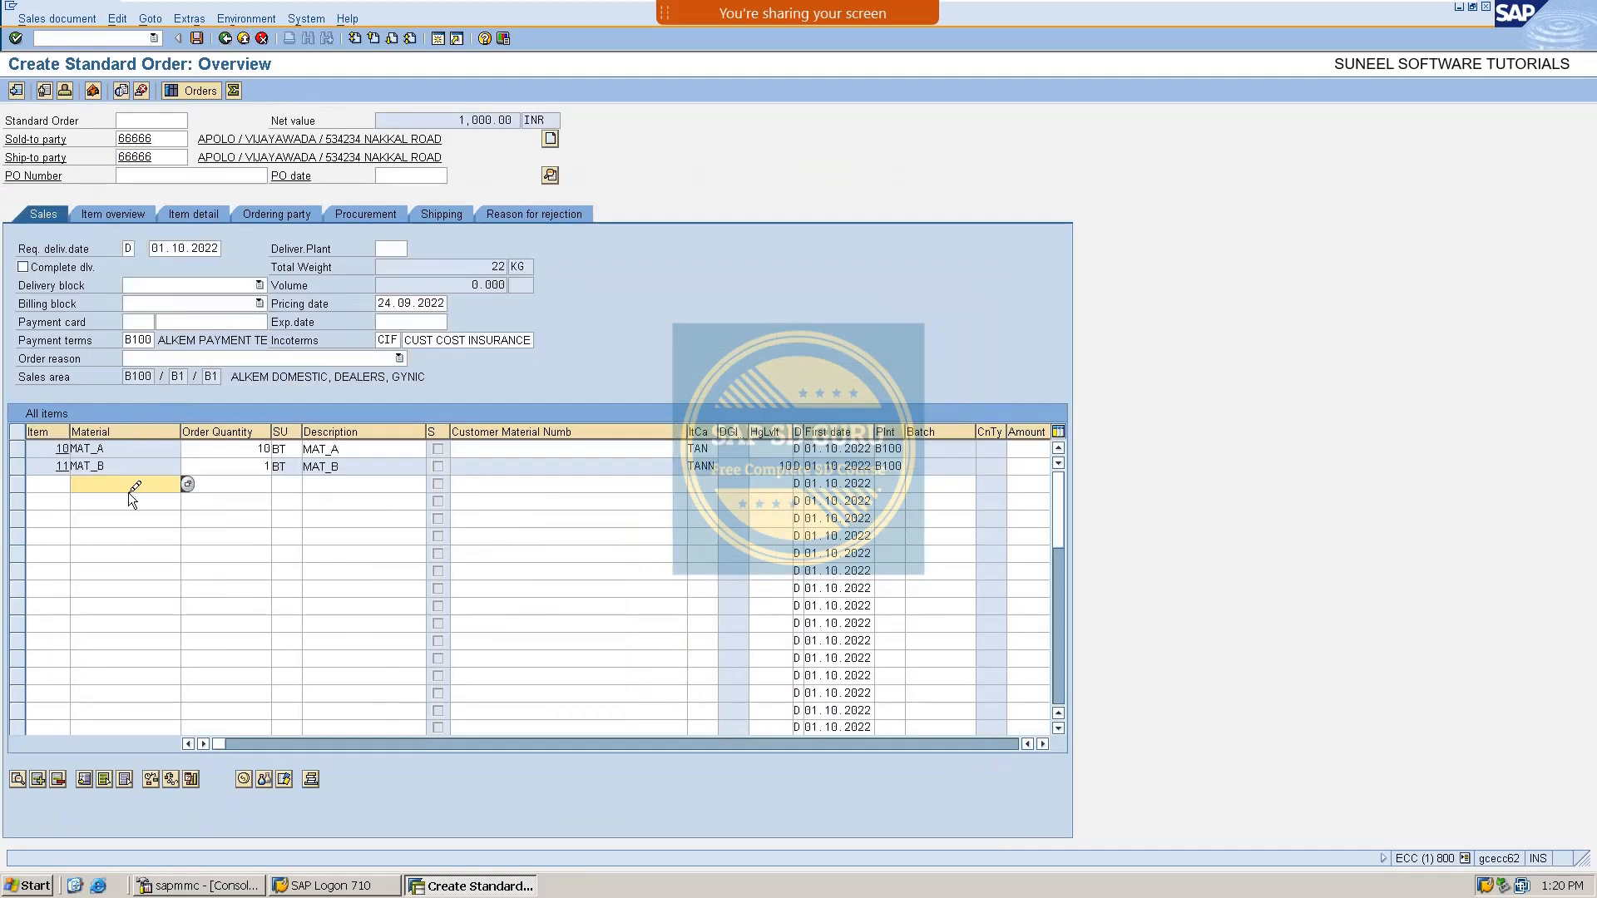
type("MAt")
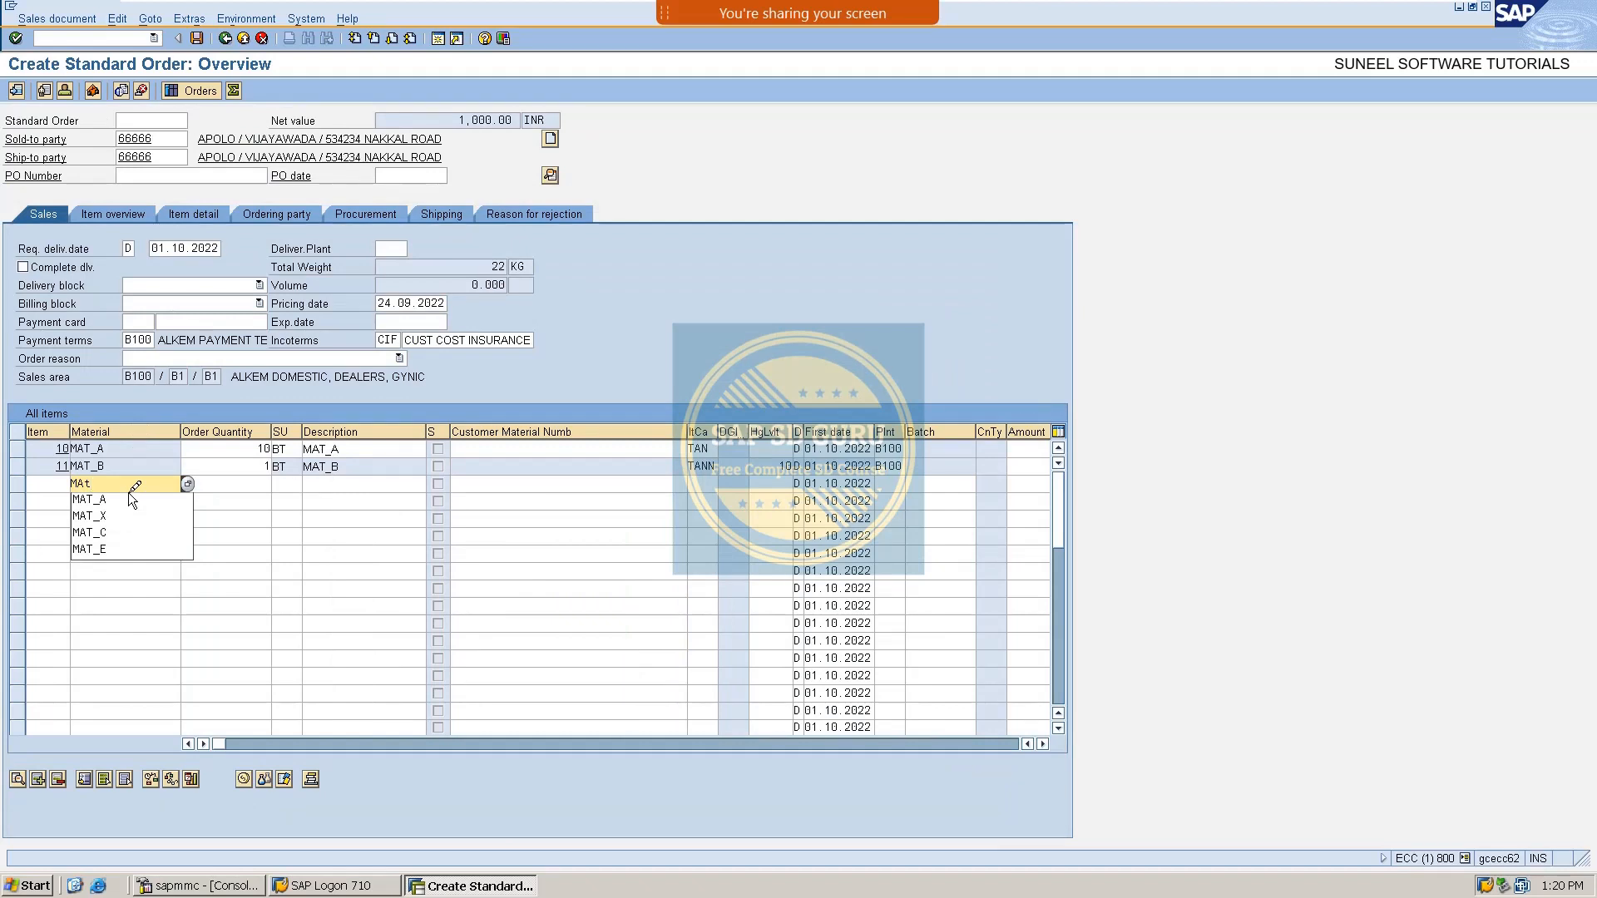
type("_C")
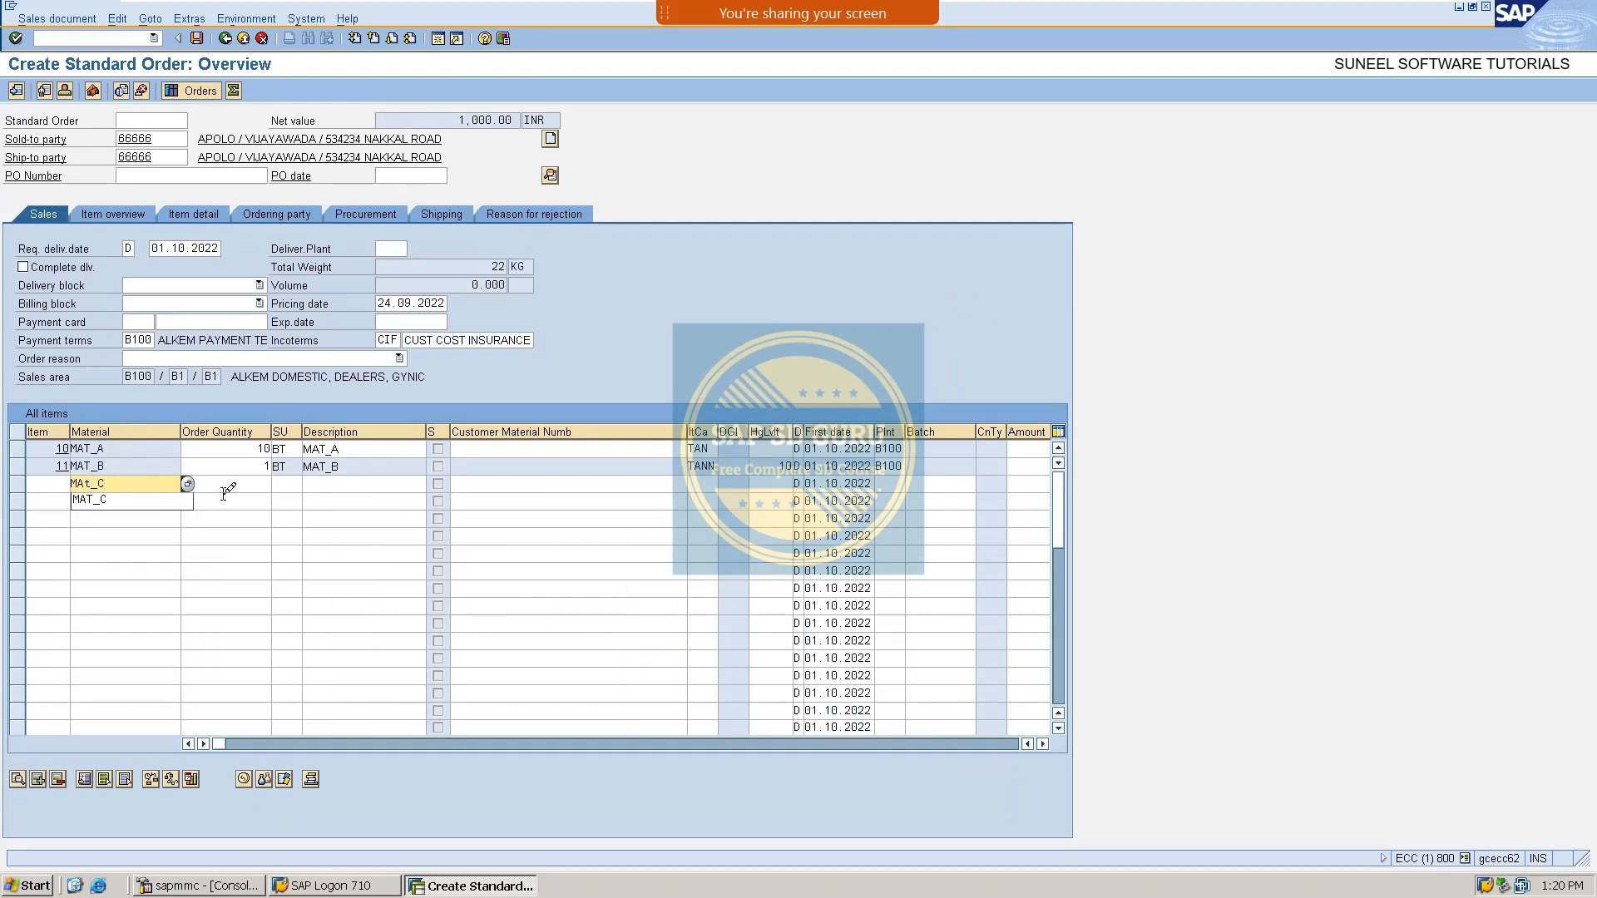
left_click(225, 487)
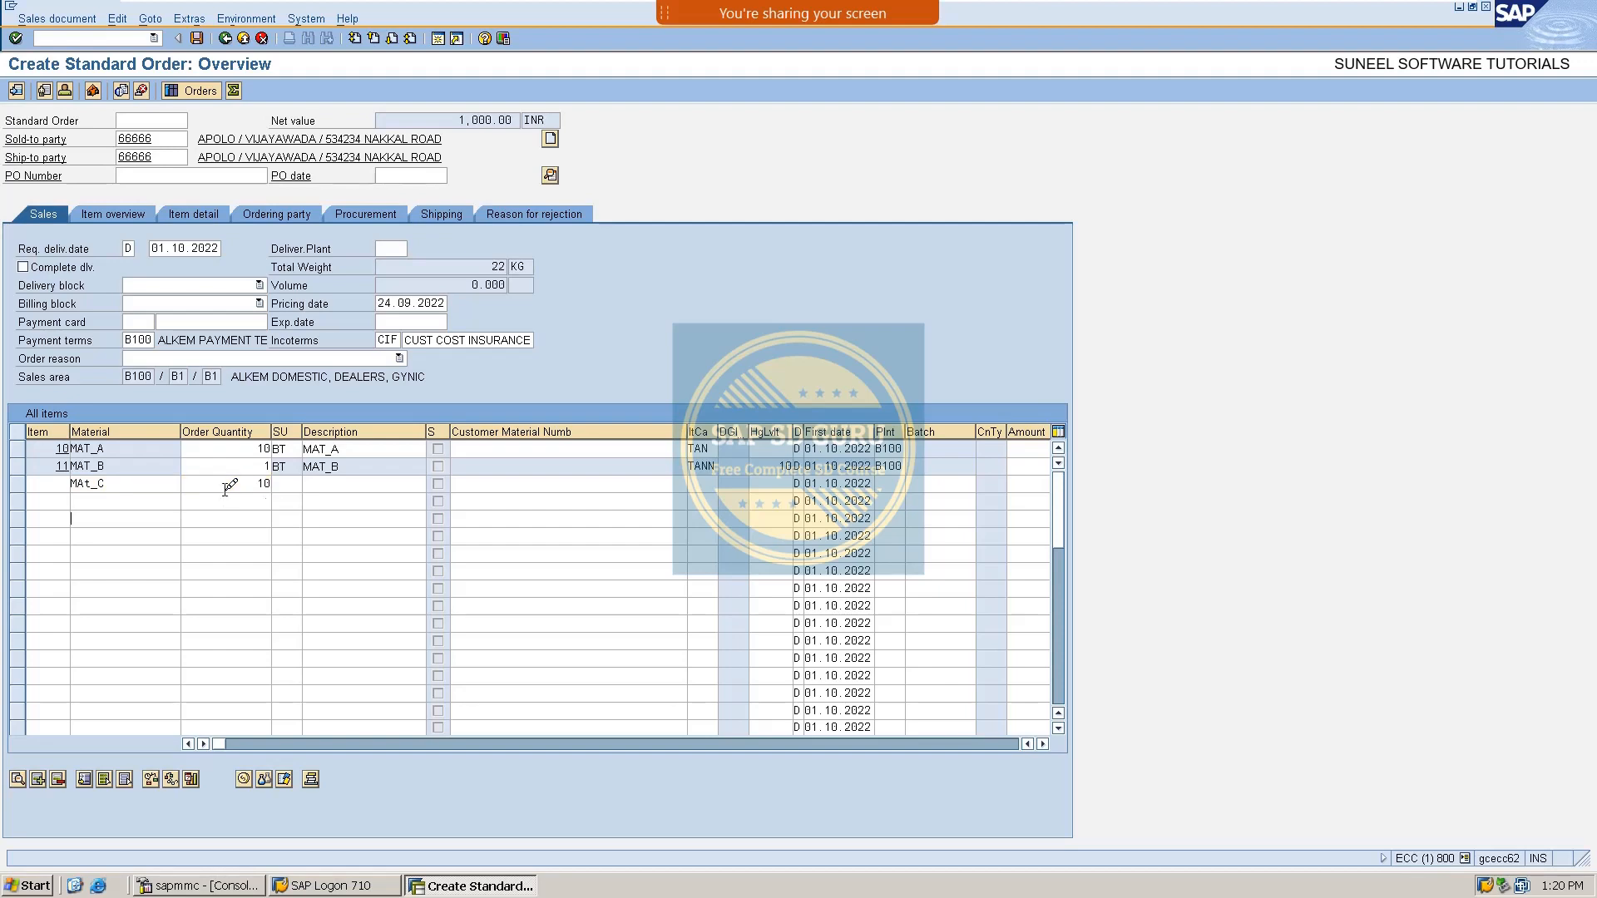
key("Return")
Open the pricing conditions of free item MAT_D and check its R100 and R050 discount lines.
left_click(129, 500)
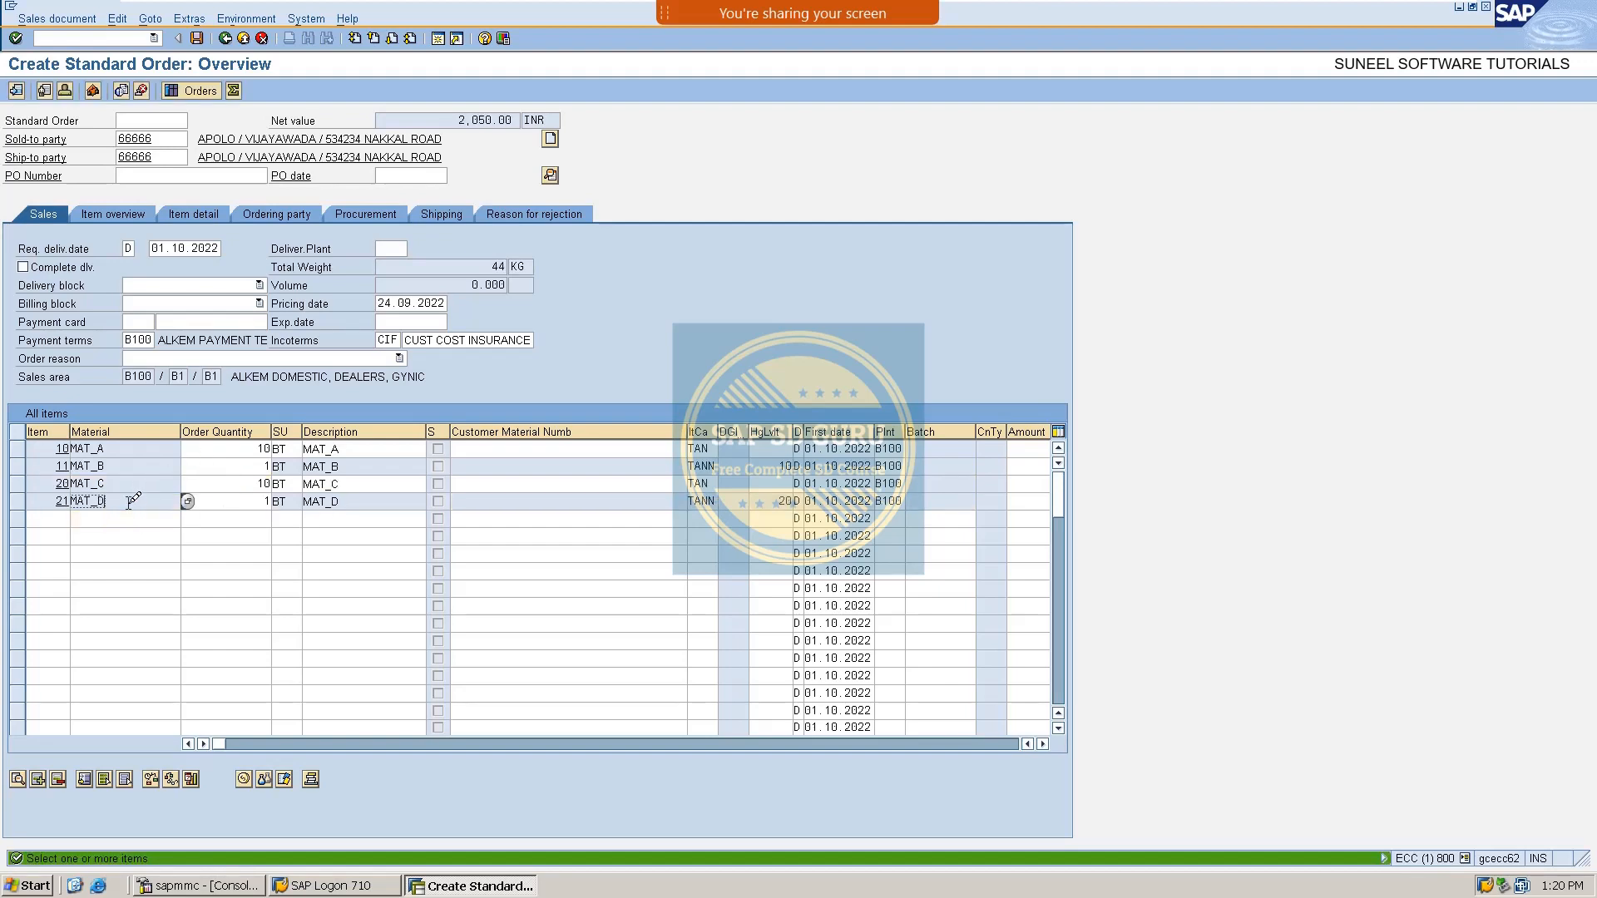
double_click(132, 500)
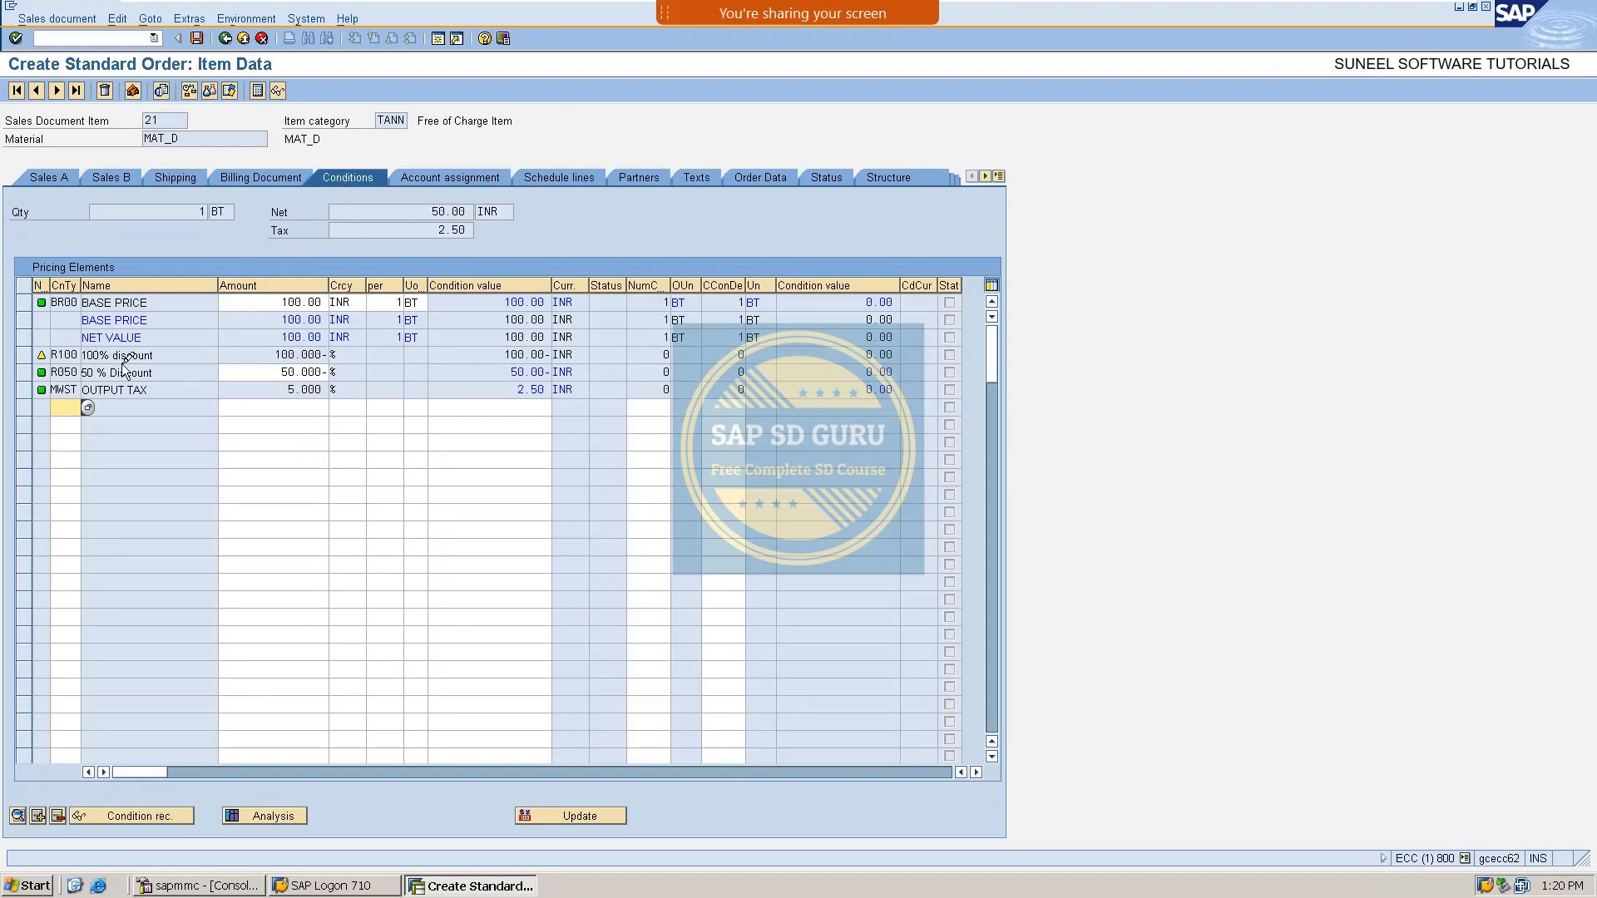
left_click_drag(183, 354, 59, 354)
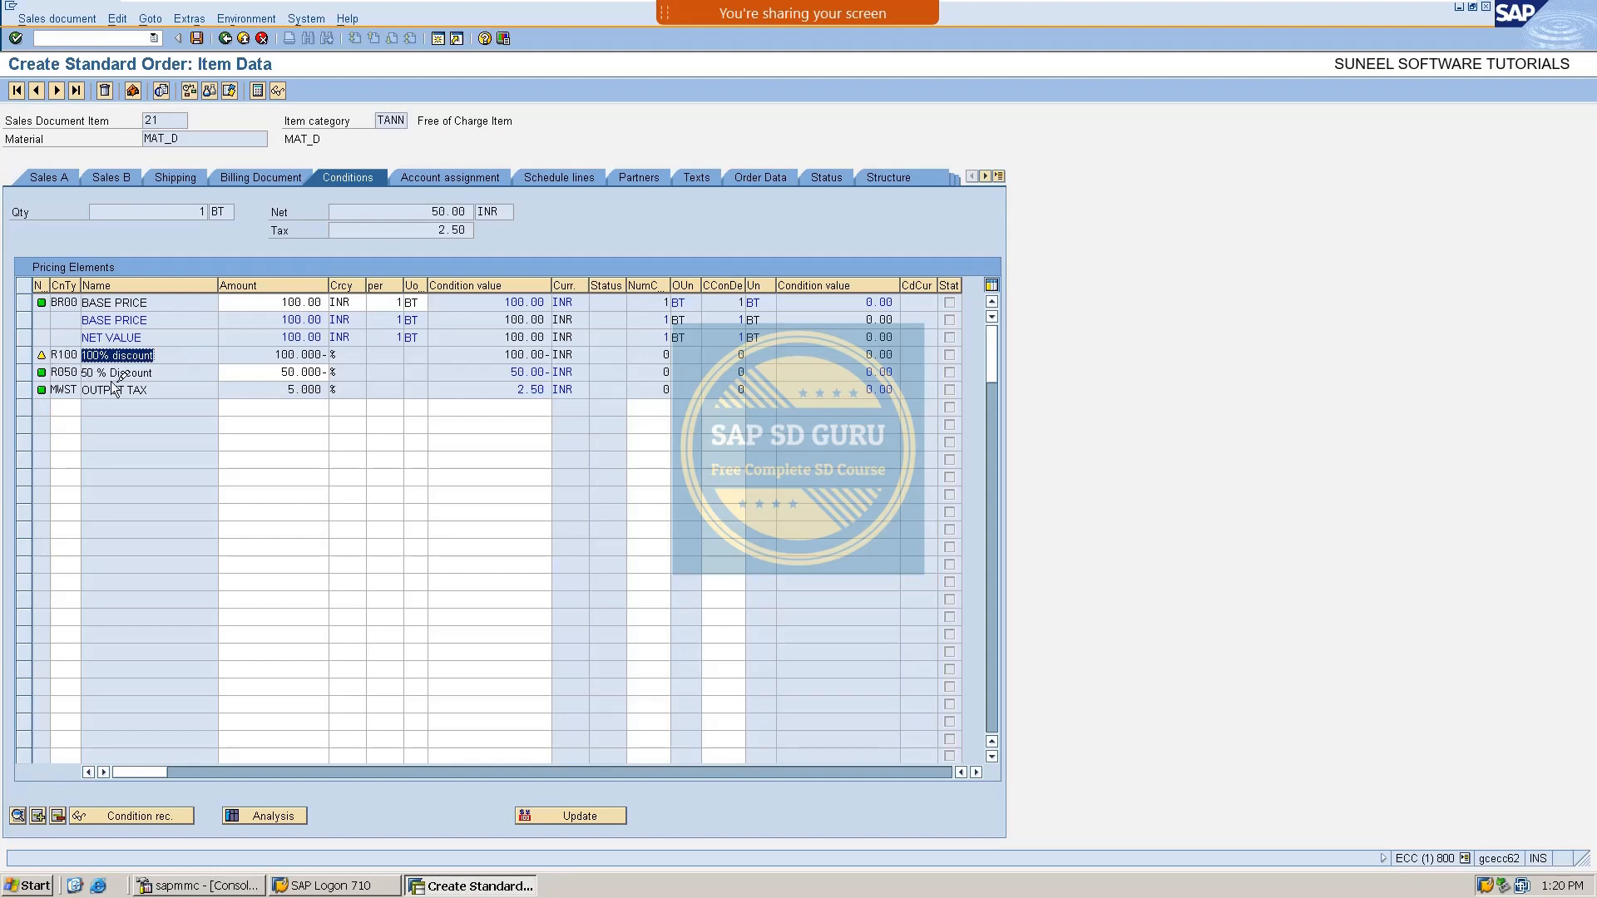
left_click_drag(171, 372, 26, 374)
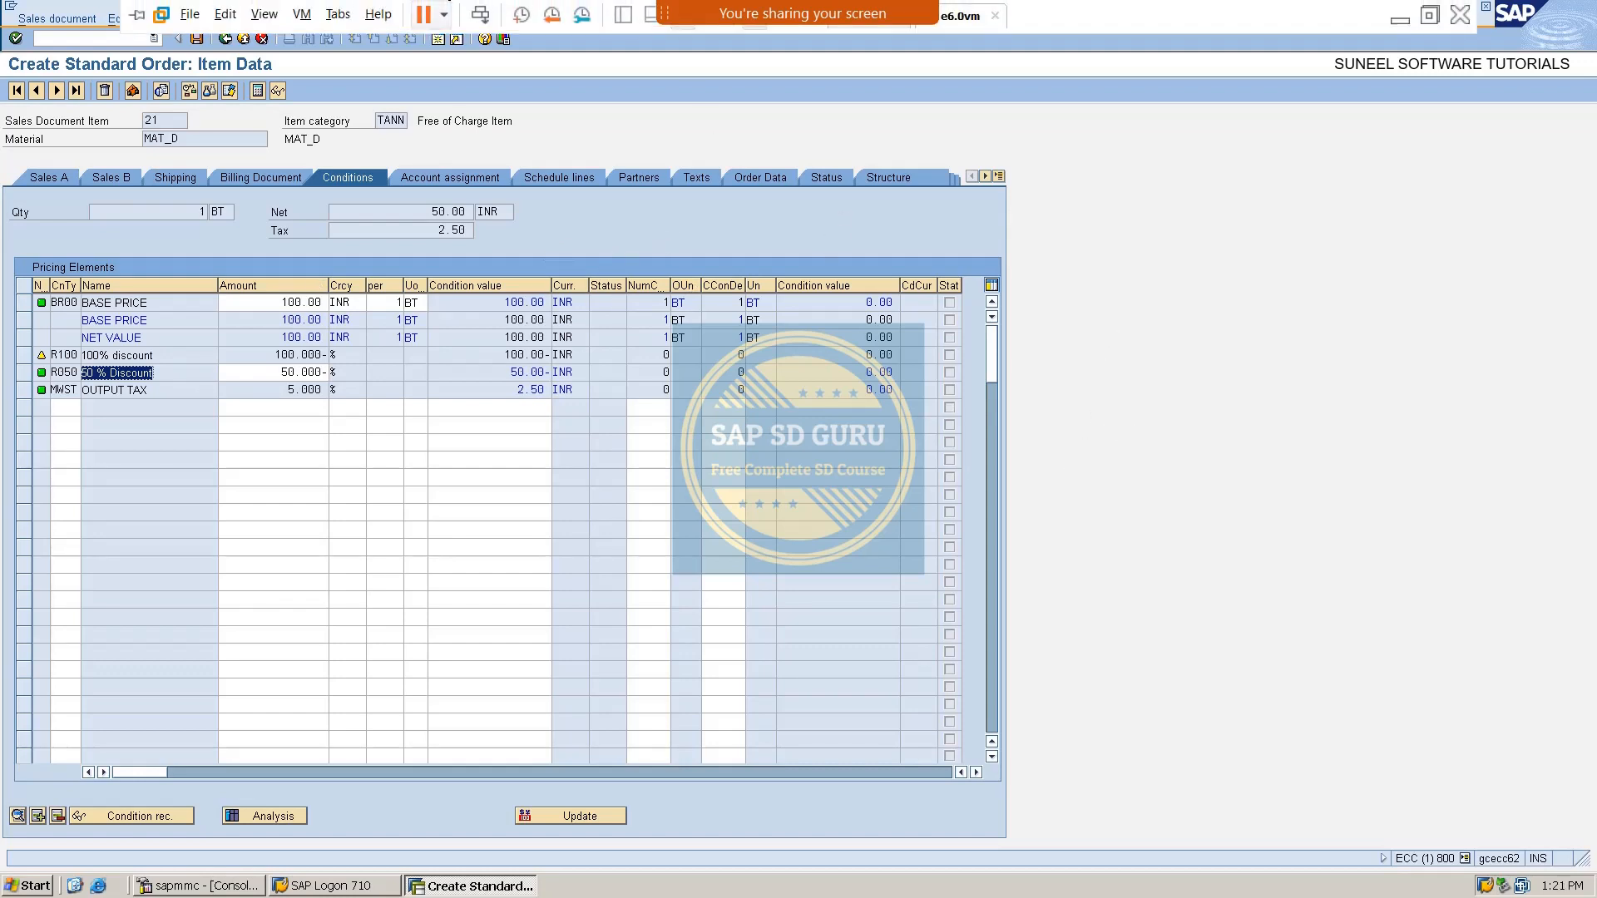
mouse_move(1101, 72)
left_click(1166, 31)
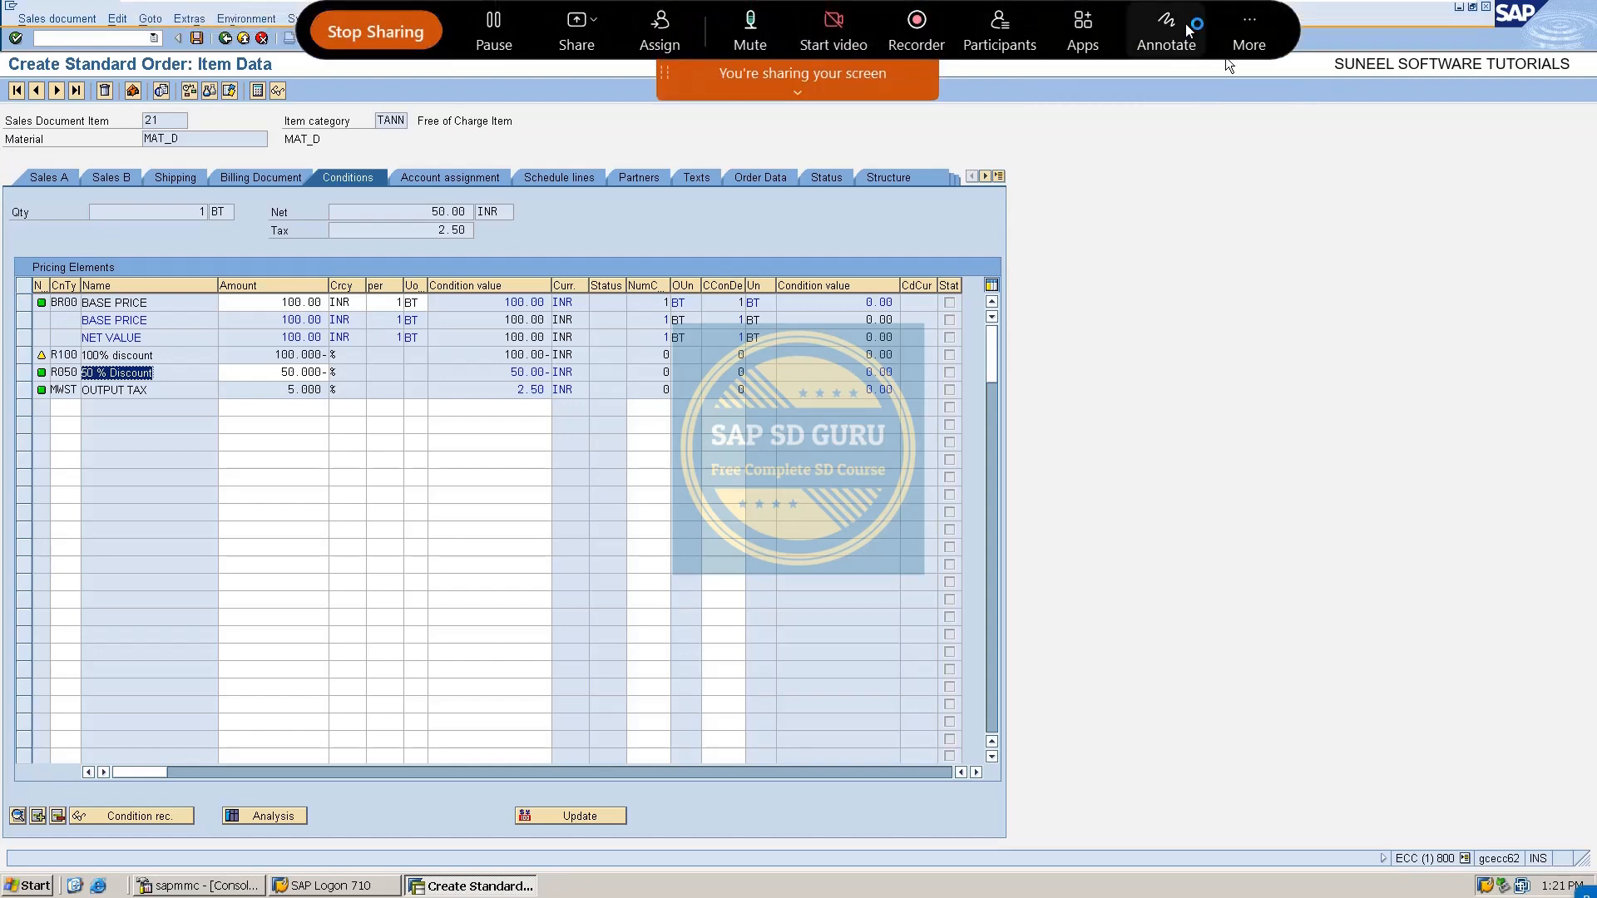
mouse_move(1103, 262)
left_mouse_down()
mouse_move(1123, 323)
mouse_move(1199, 300)
left_mouse_up()
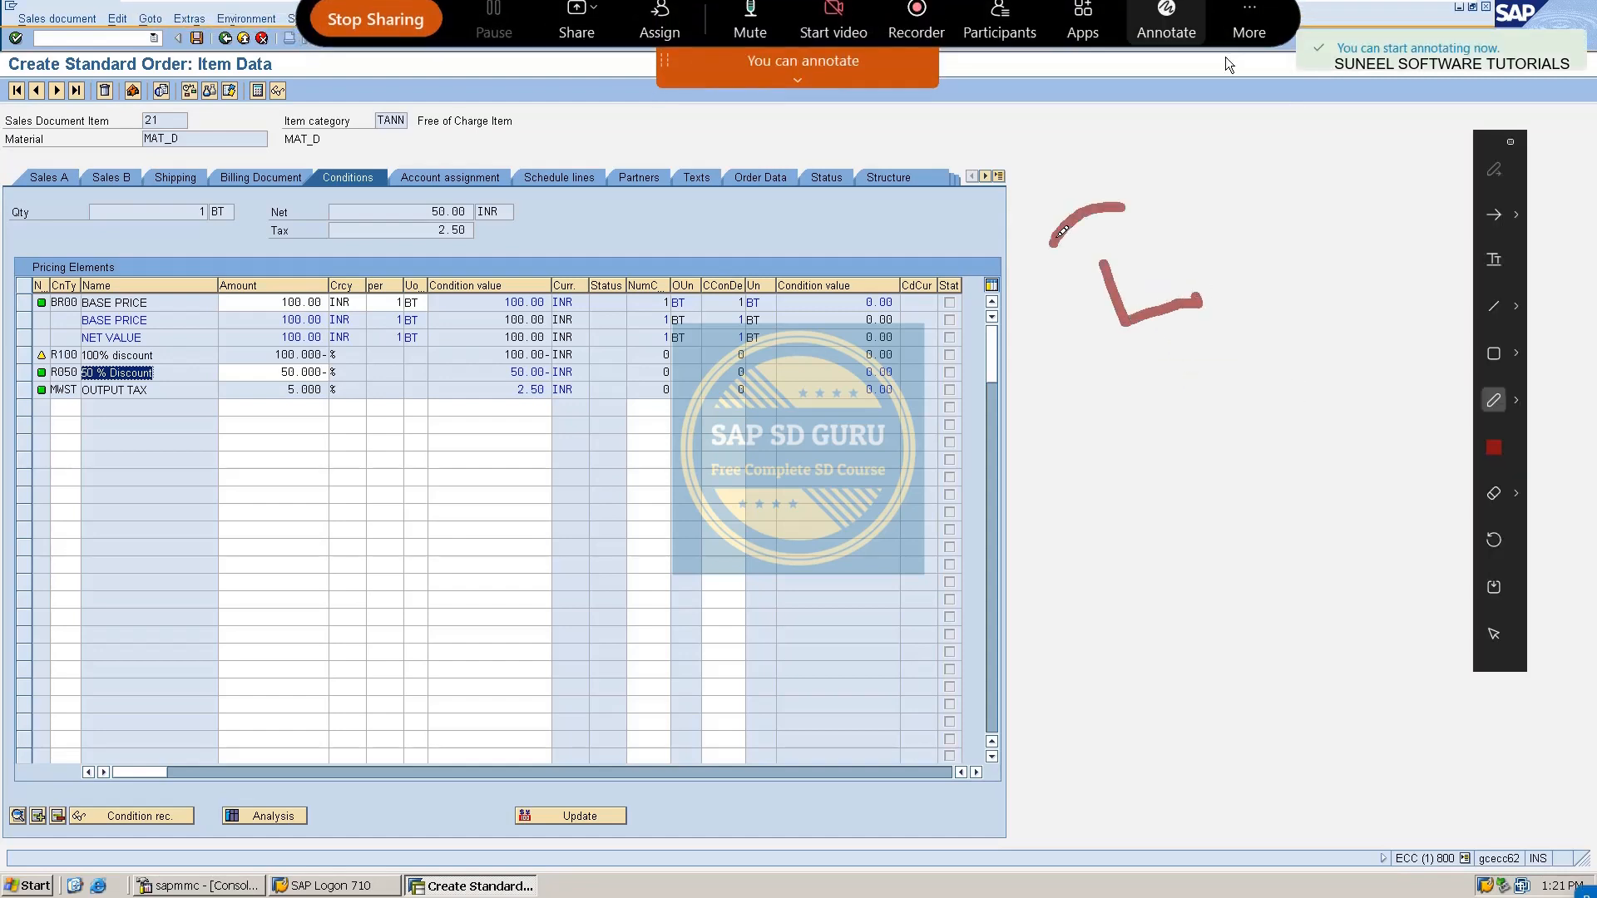
mouse_move(1098, 193)
left_mouse_down()
mouse_move(1229, 303)
mouse_move(1124, 208)
left_mouse_up()
mouse_move(1128, 408)
left_mouse_down()
mouse_move(1144, 524)
mouse_move(1171, 458)
left_mouse_up()
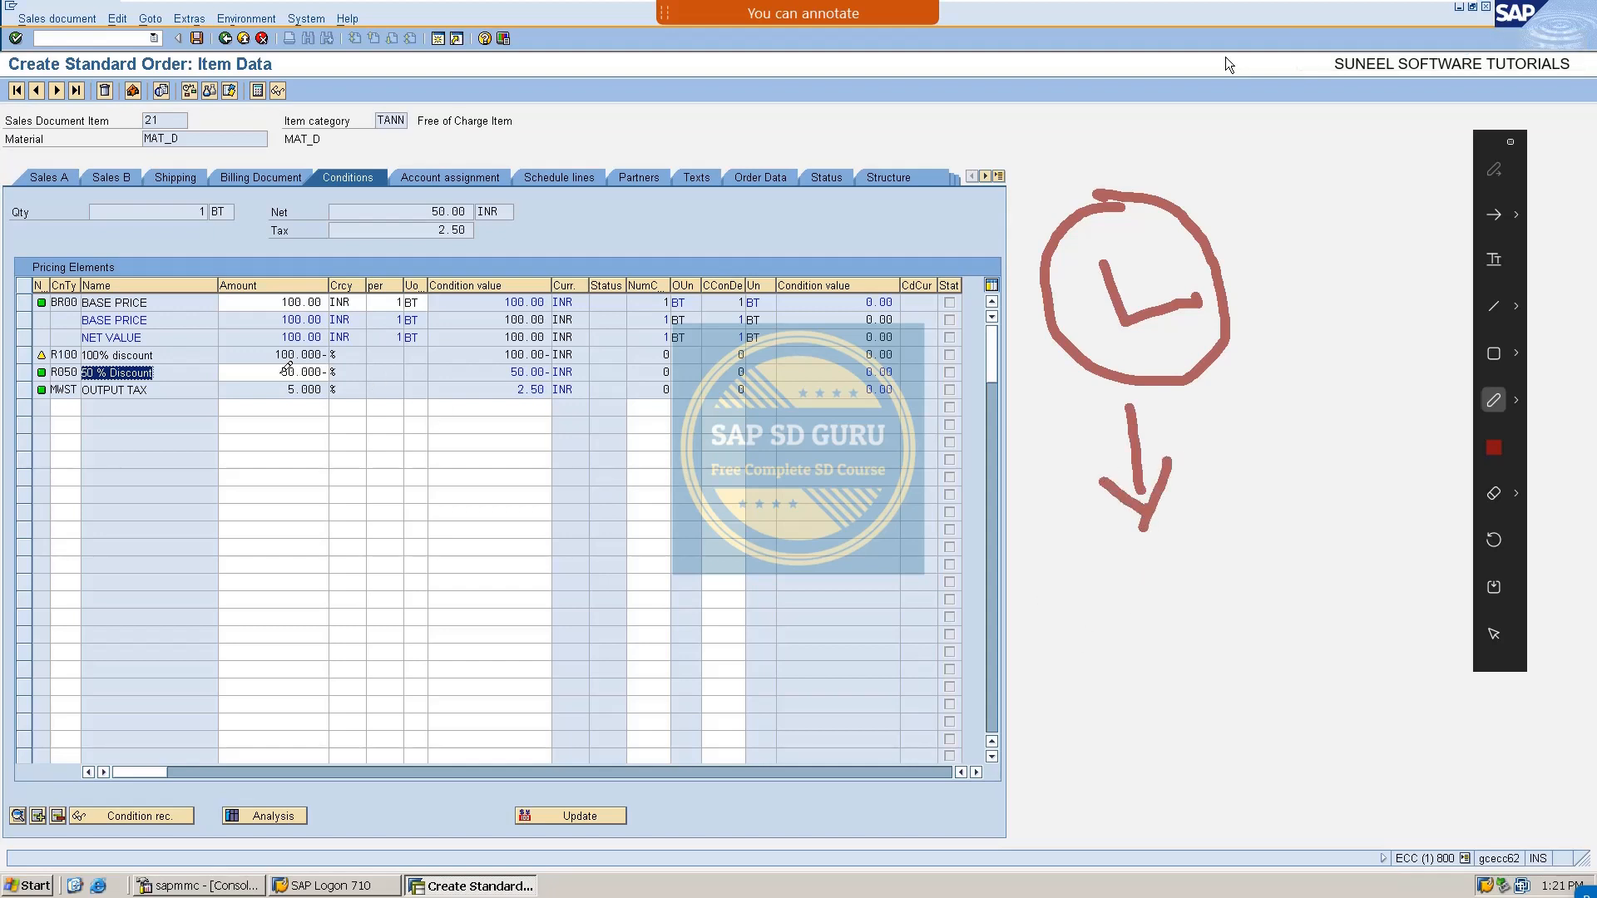
mouse_move(281, 372)
left_mouse_down()
mouse_move(478, 410)
mouse_move(1148, 635)
mouse_move(1186, 529)
left_mouse_up()
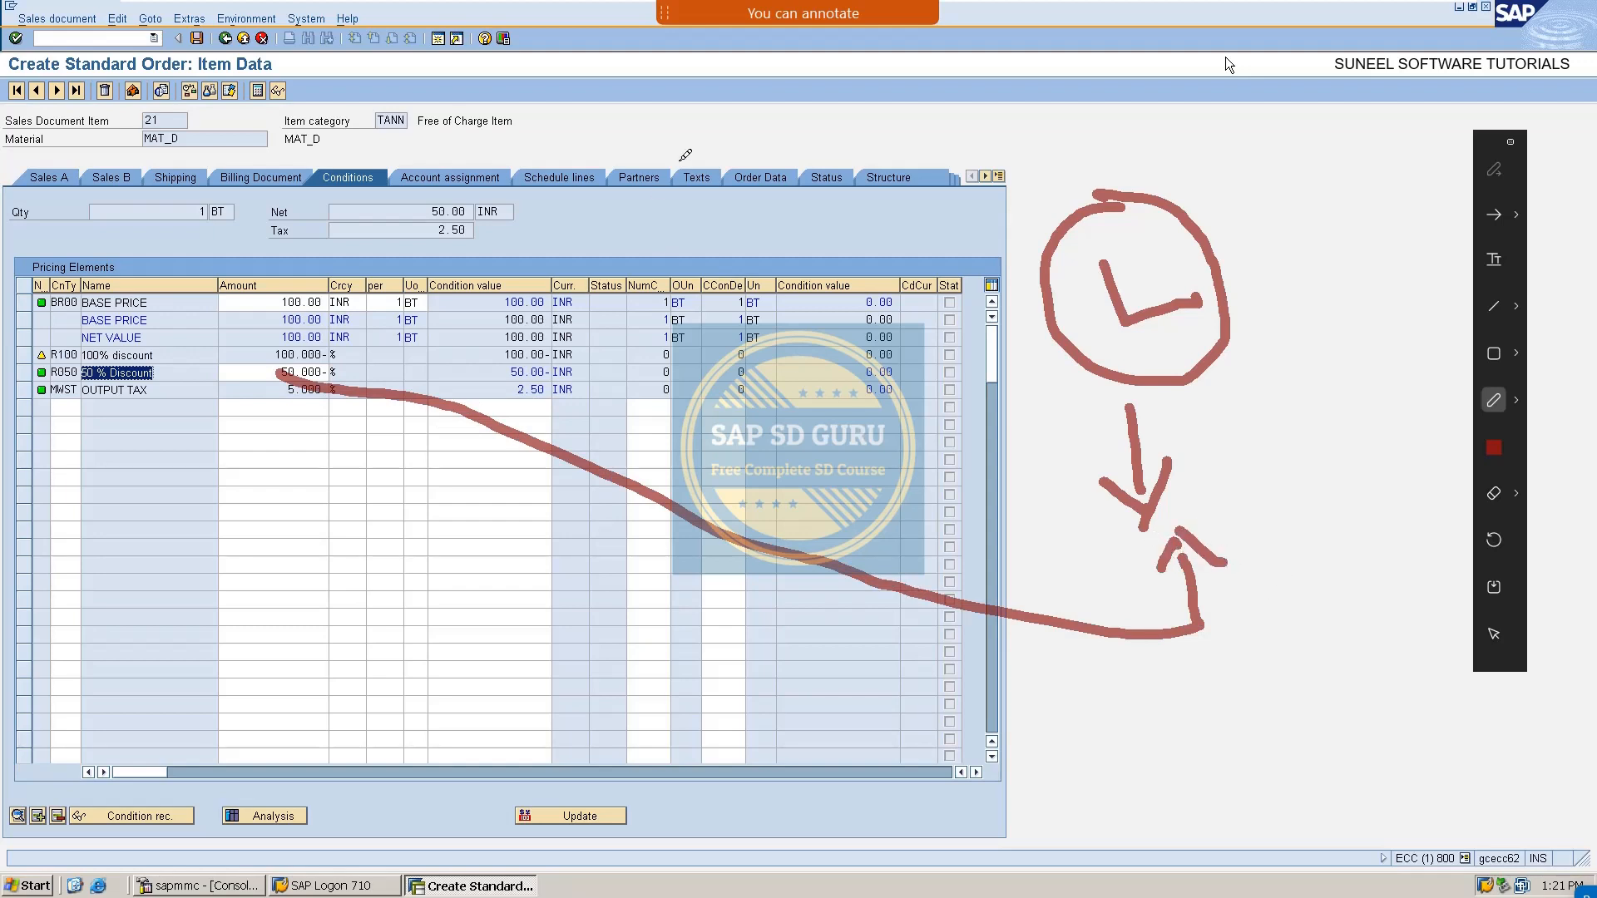
key("Escape")
Return to the order overview without exiting the order and add material MAT_X with an order quantity of 10.
left_click(243, 39)
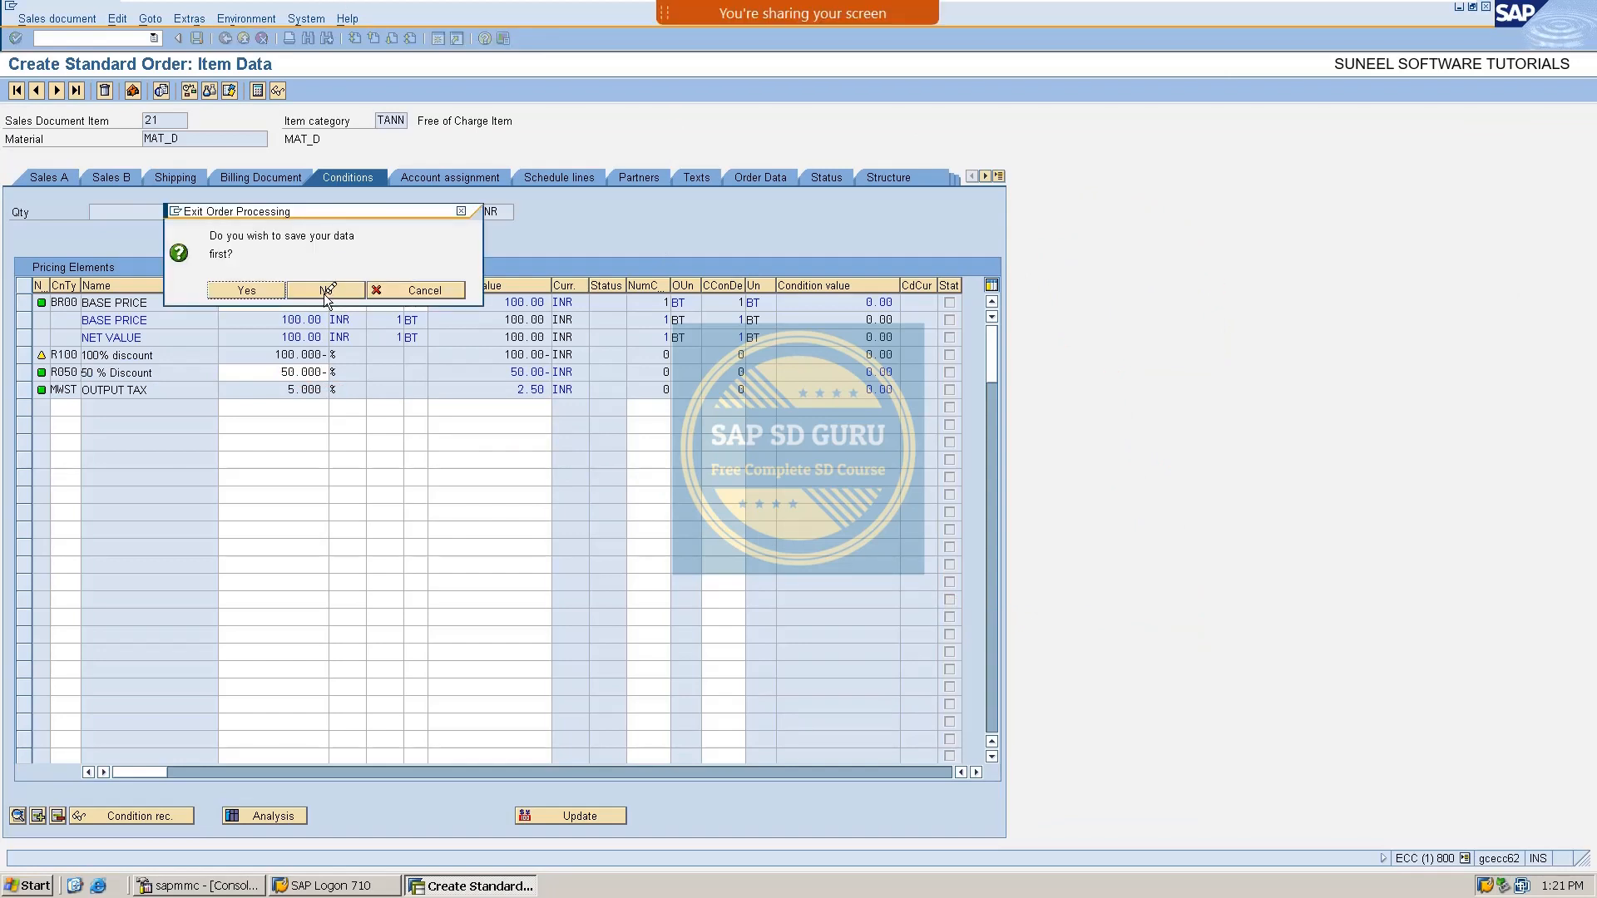
left_click(461, 211)
left_click(224, 38)
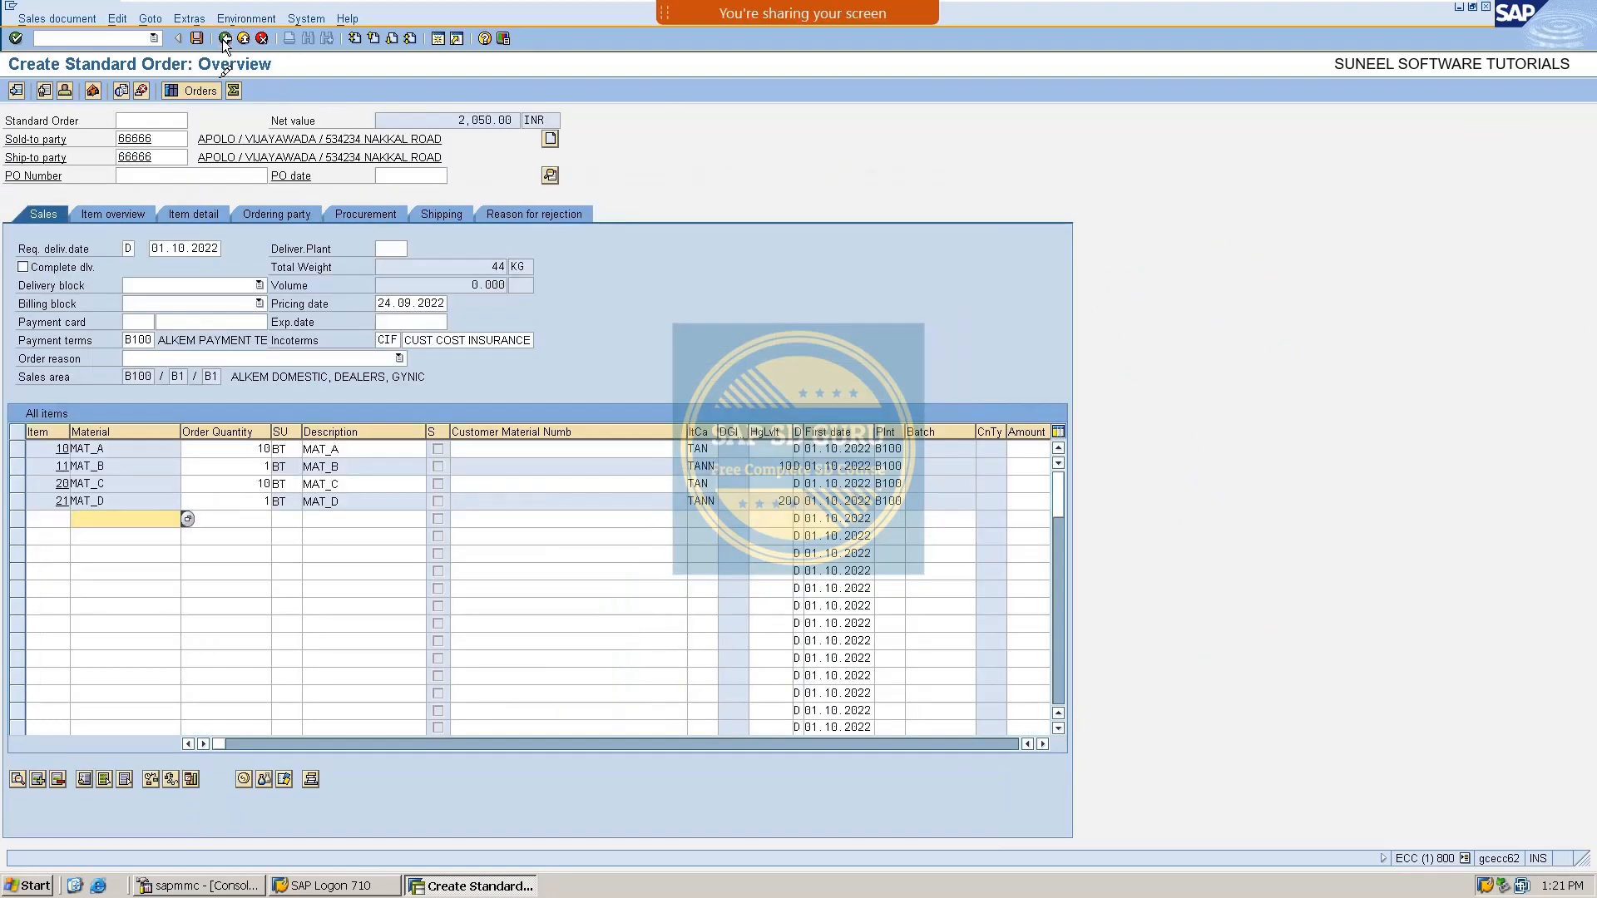
type("MAT")
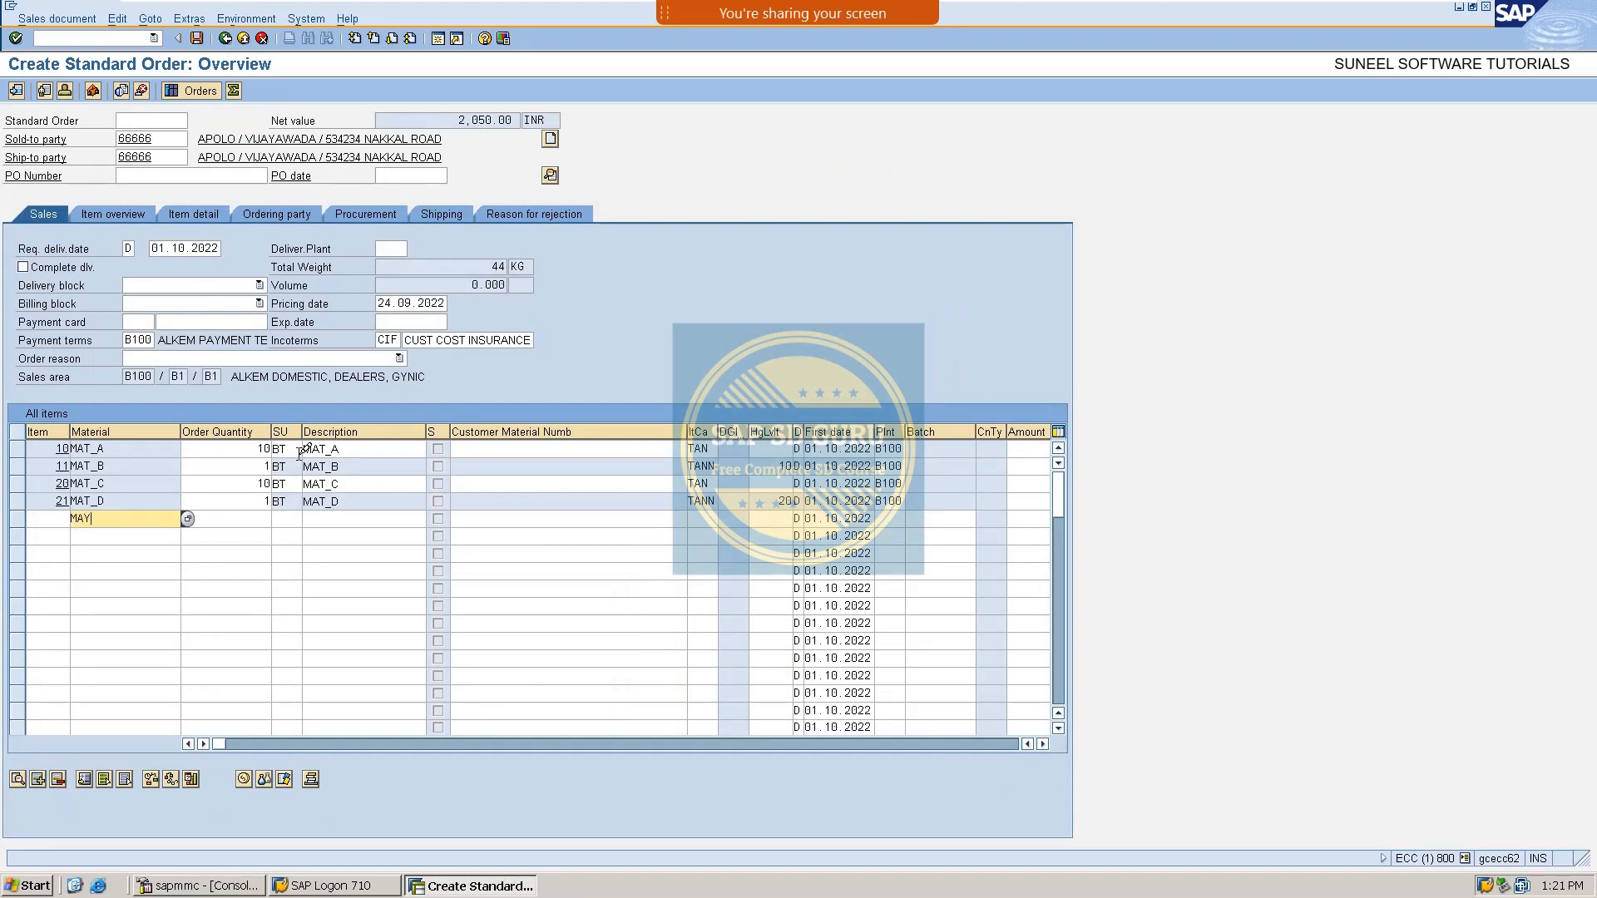
type("_X")
key("Tab")
type("10")
key("Return")
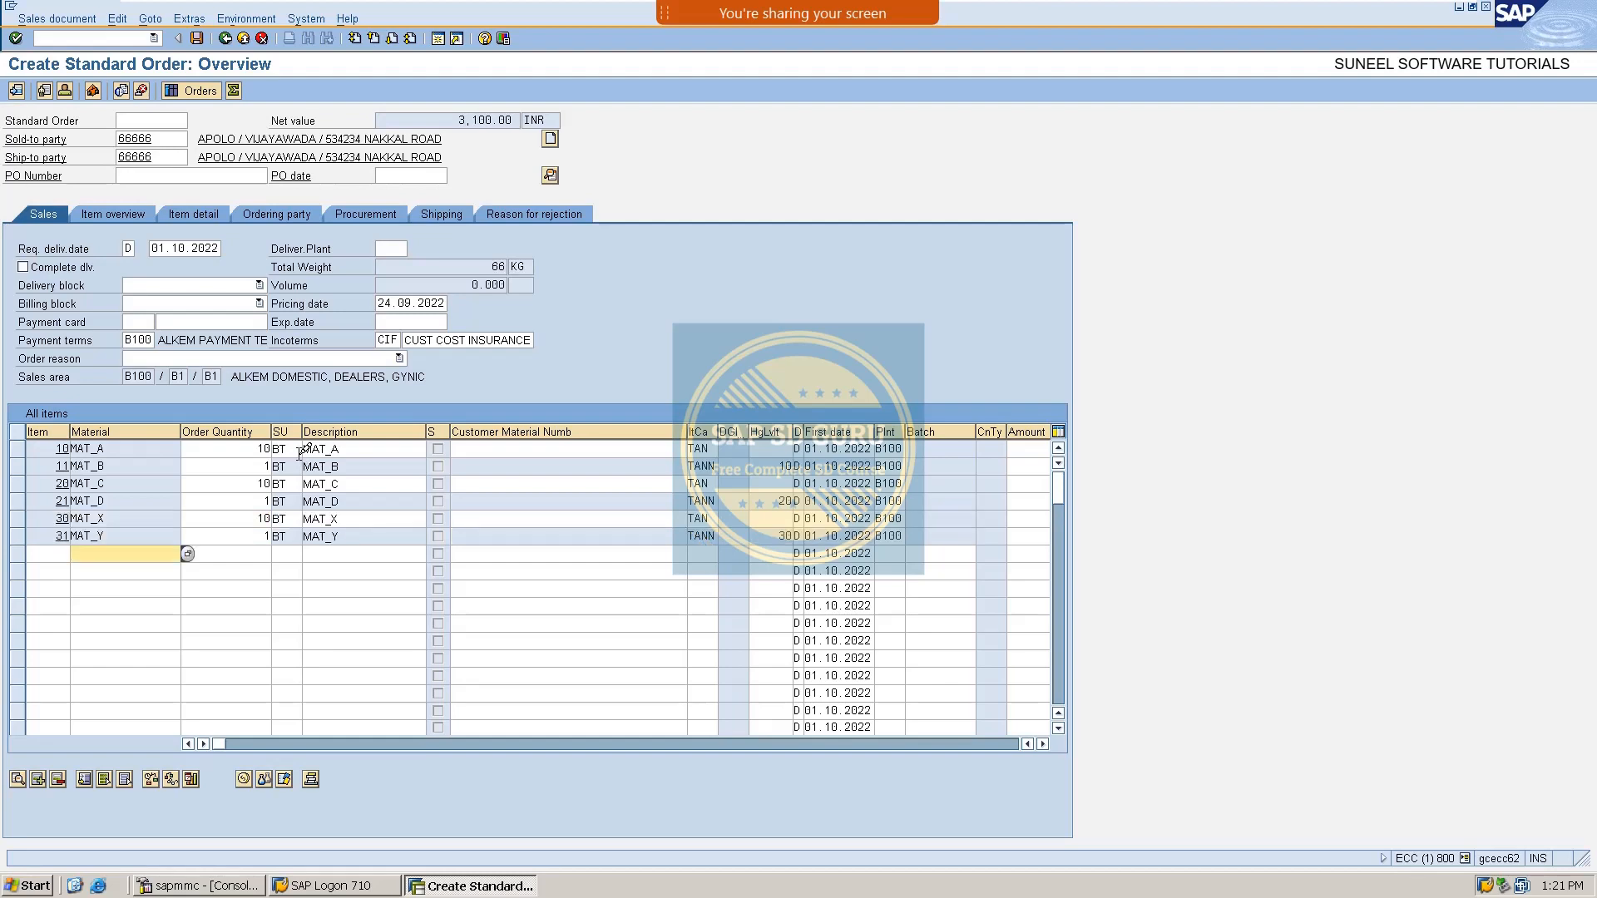
Open the pricing conditions of free item MAT_Y and compare the status of its R100 and R050 discount lines.
double_click(158, 535)
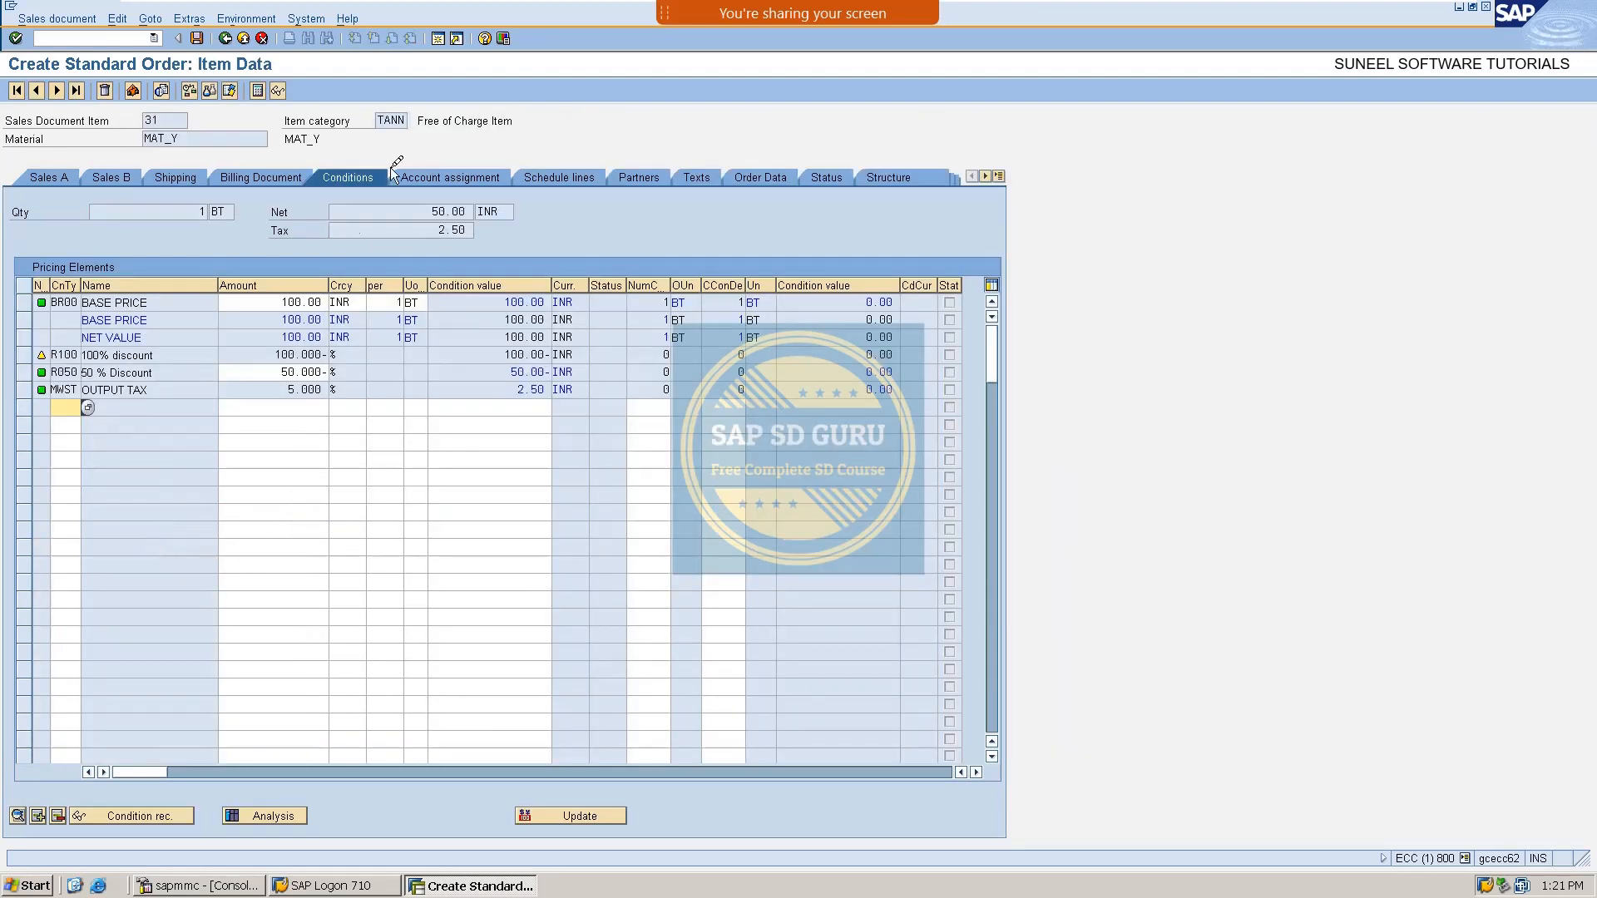
double_click(150, 355)
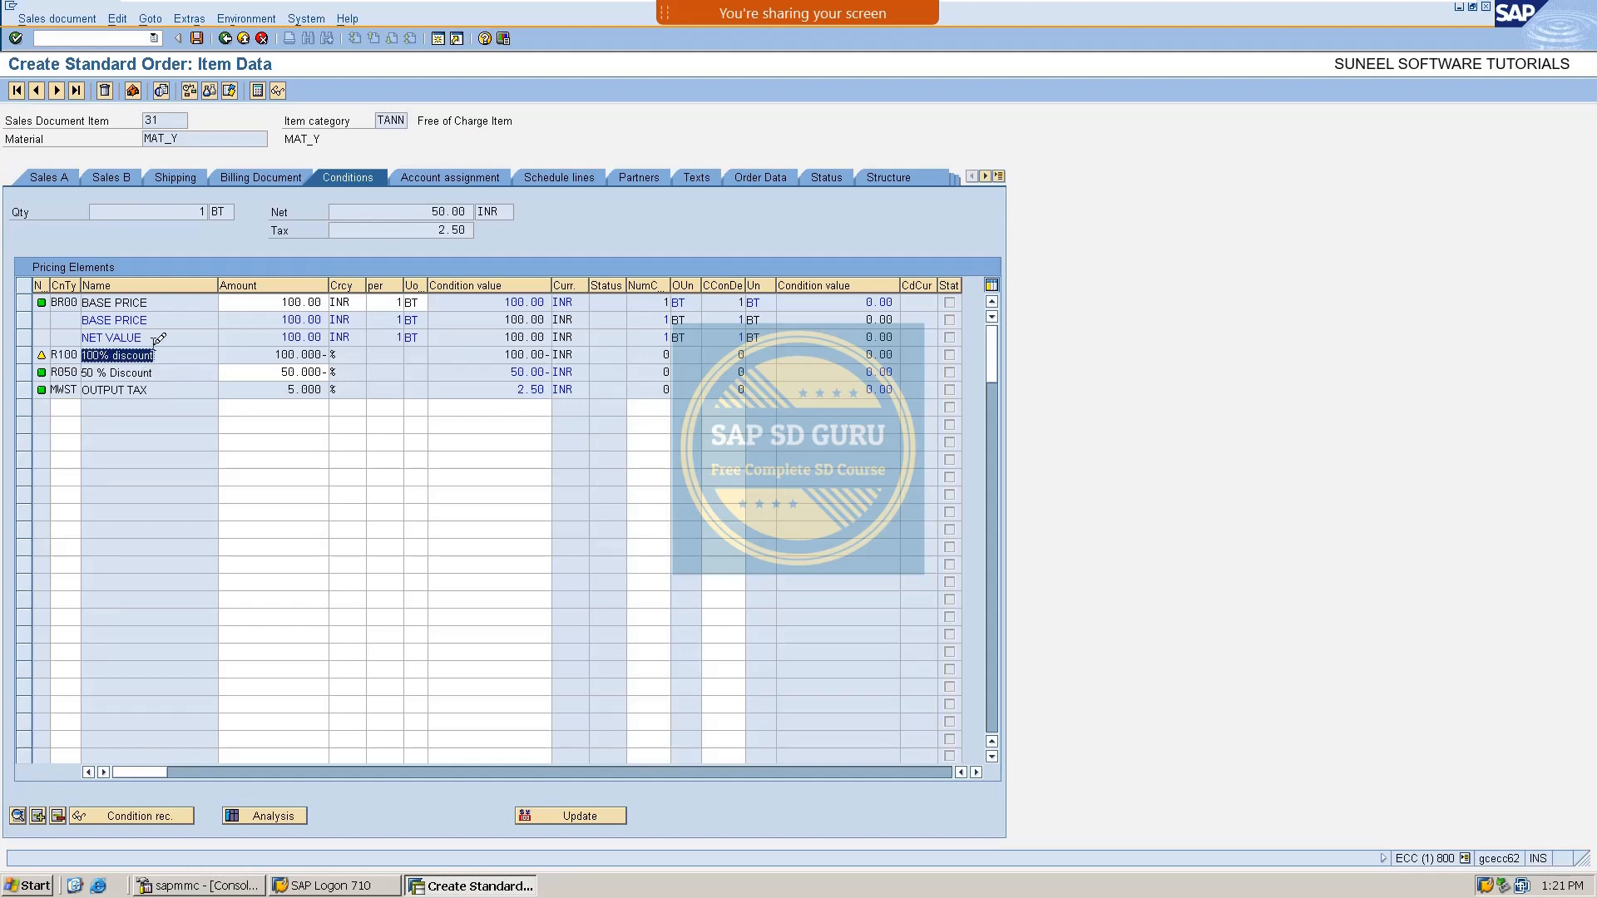
double_click(117, 371)
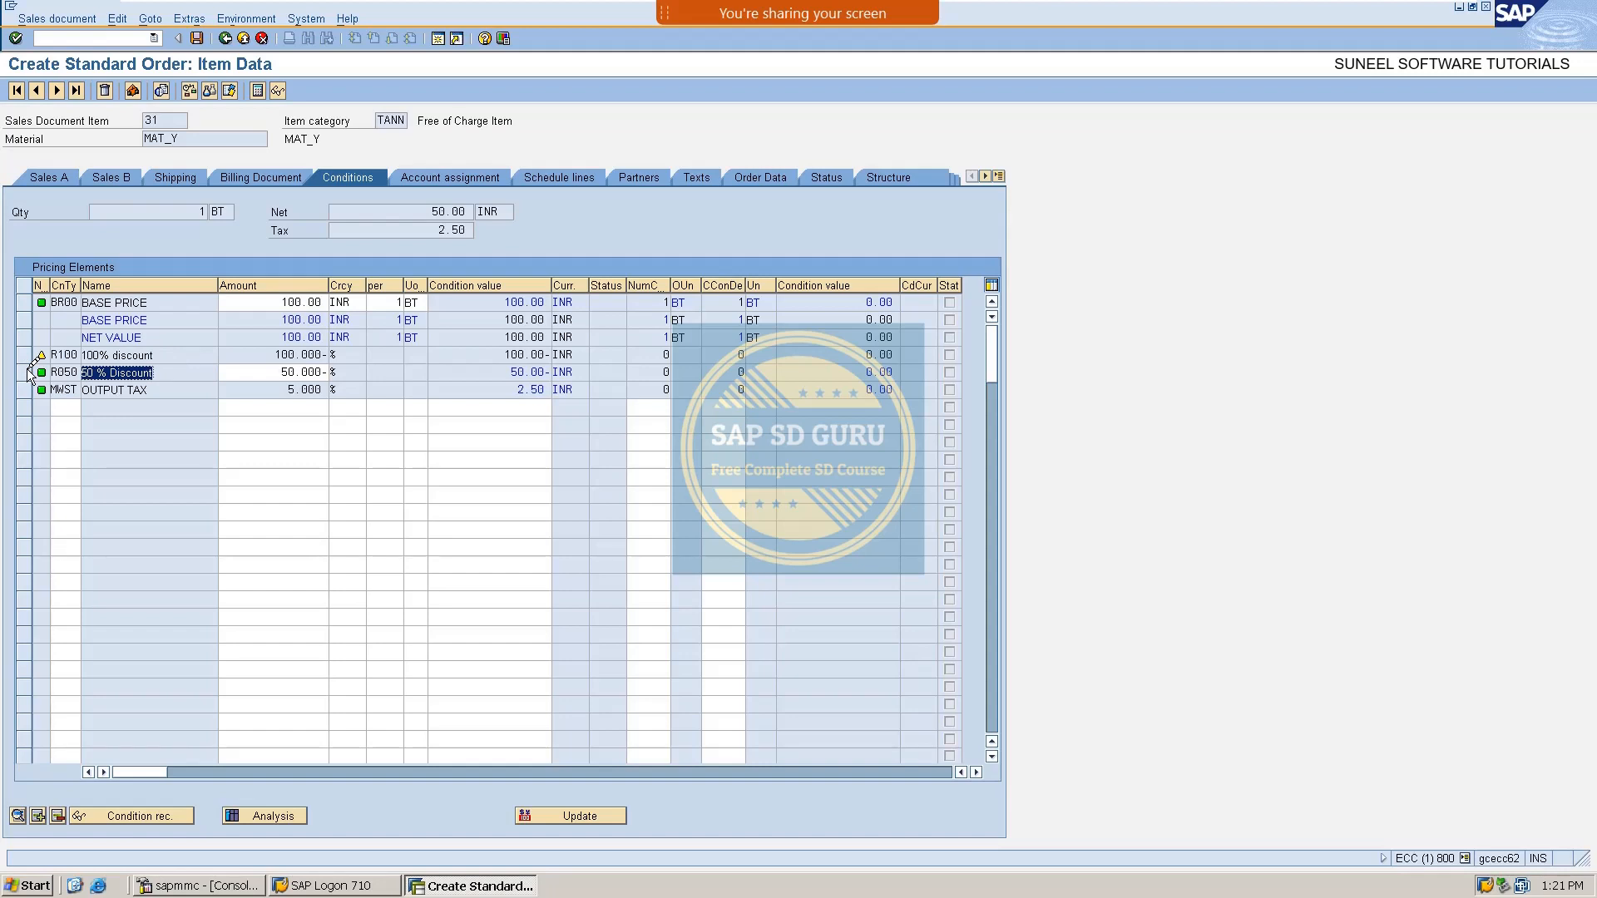
mouse_move(43, 353)
Check the net value and tax of free item MAT_Y against its base price.
left_click_drag(403, 213, 630, 192)
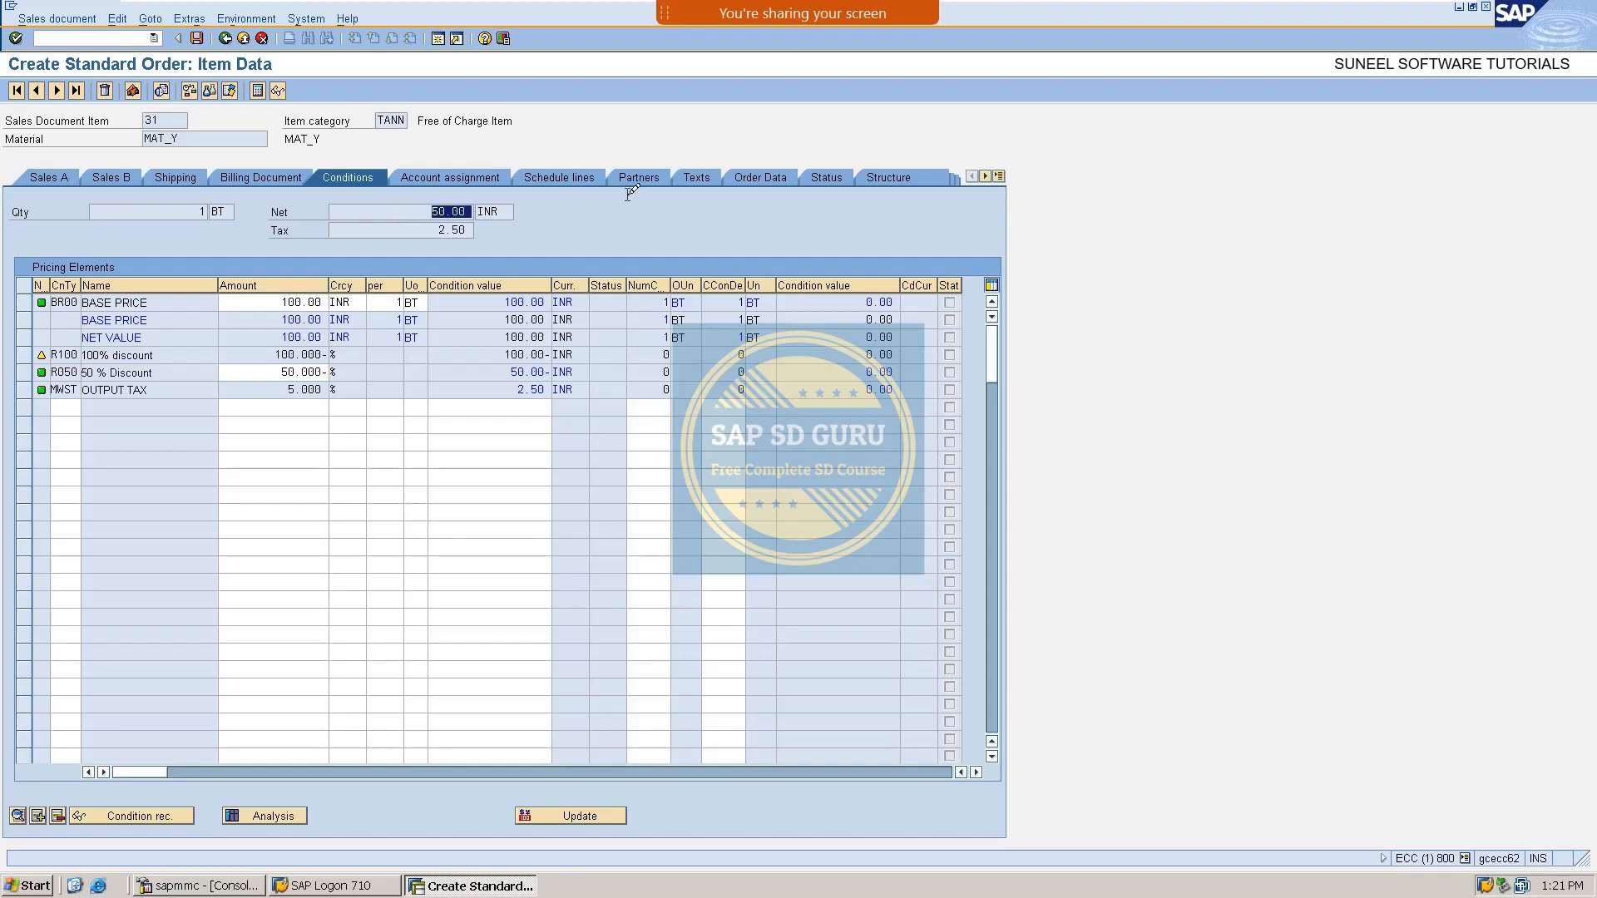
left_click(385, 207)
left_click_drag(427, 207, 599, 220)
left_click_drag(280, 303, 475, 282)
left_click_drag(422, 208, 632, 217)
left_click(433, 230)
left_click_drag(433, 230, 1106, 234)
Open the control data of pricing procedure B10000 with transaction V/08.
left_click(121, 37)
type("/08")
key("Return")
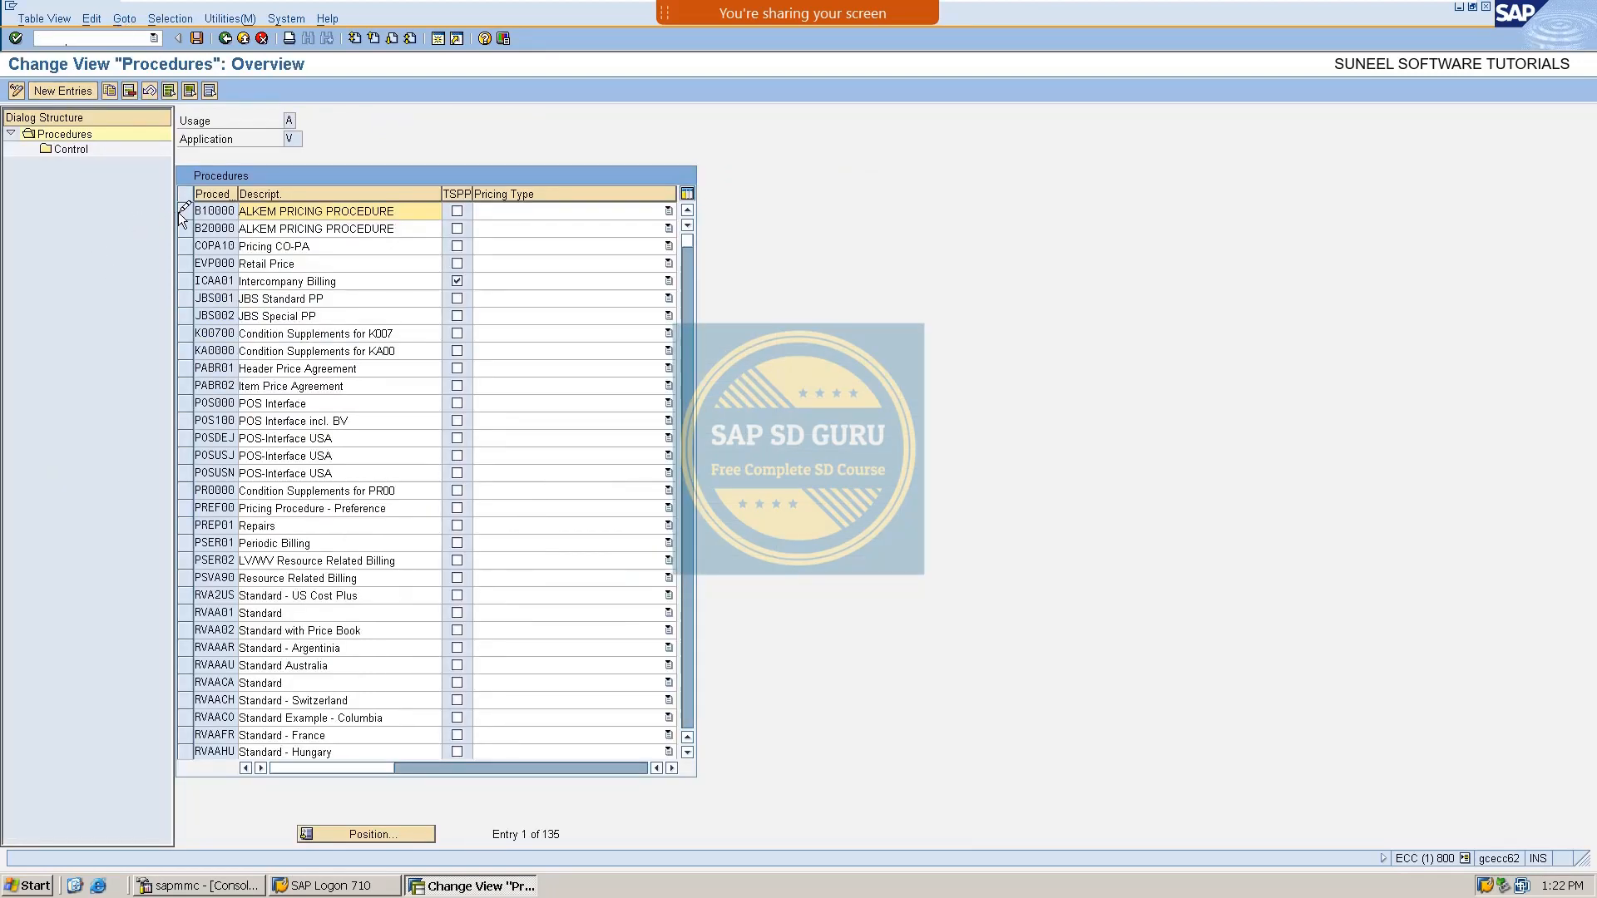
left_click(185, 212)
double_click(62, 148)
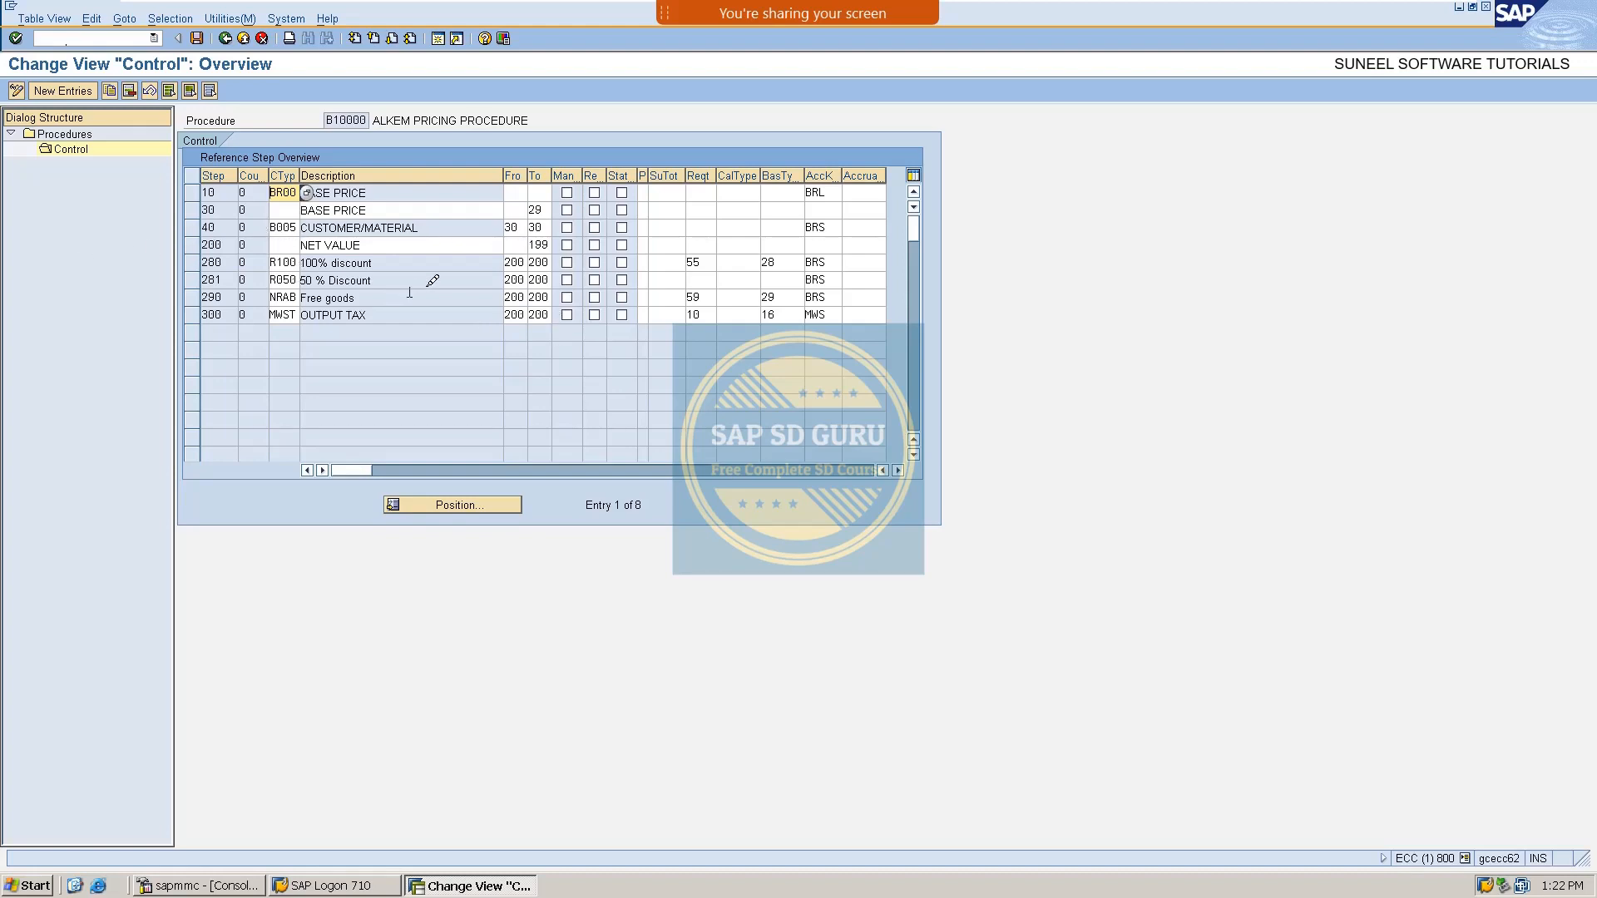
Set the from and to reference steps of the R050 discount line to 280 and save the pricing procedure.
double_click(514, 280)
type("228")
key("BackSpace")
key("BackSpace")
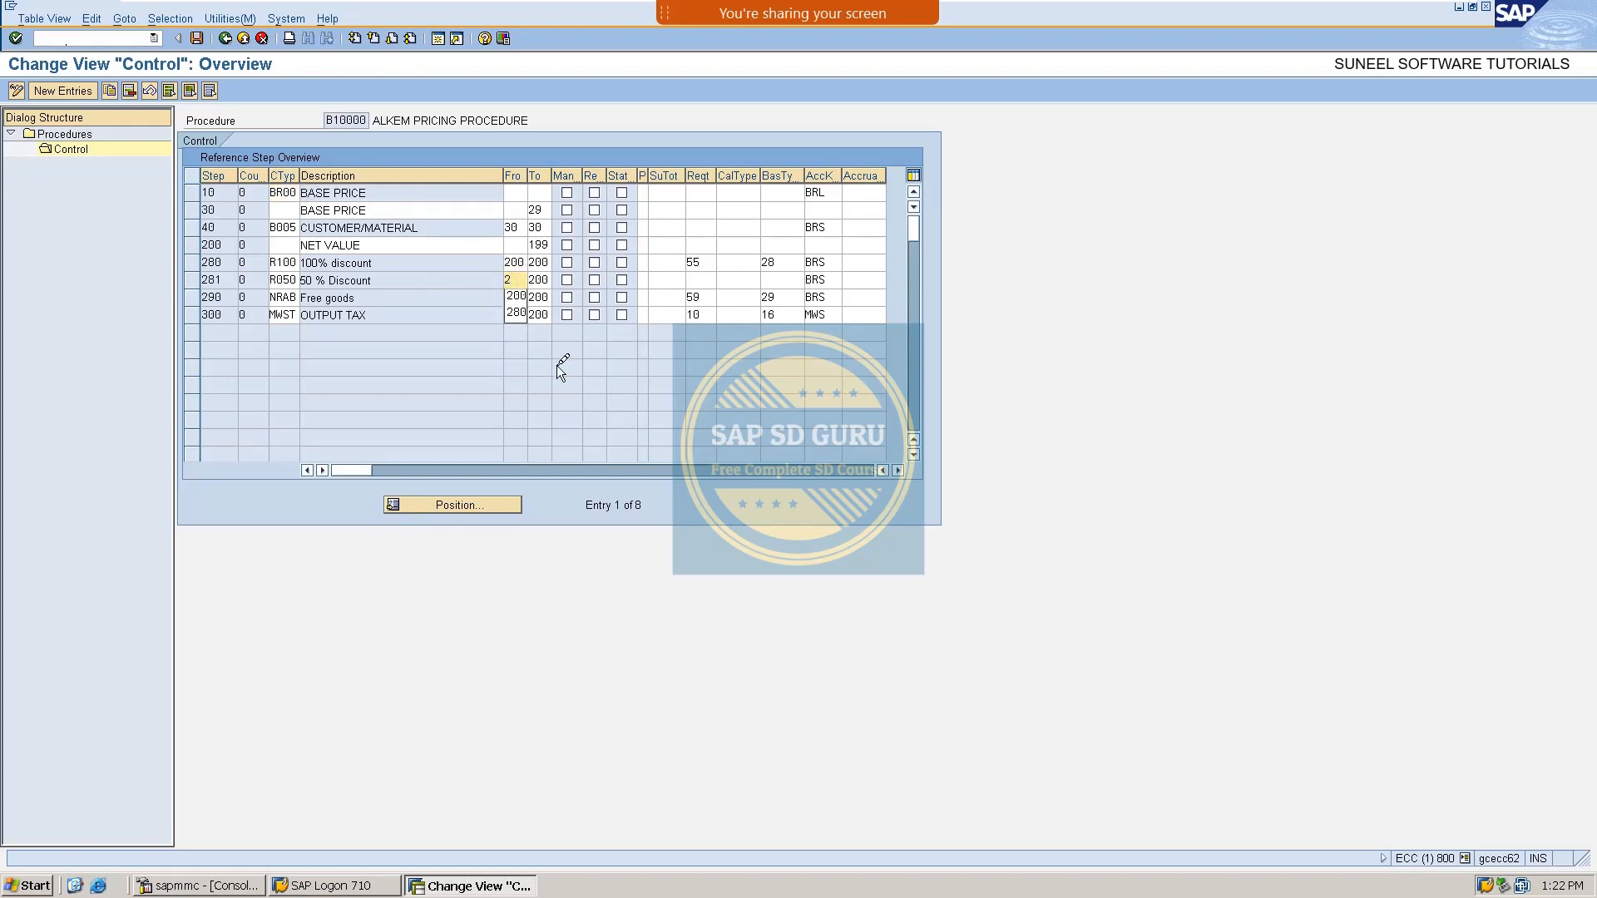
type("80")
key("Tab")
type("280")
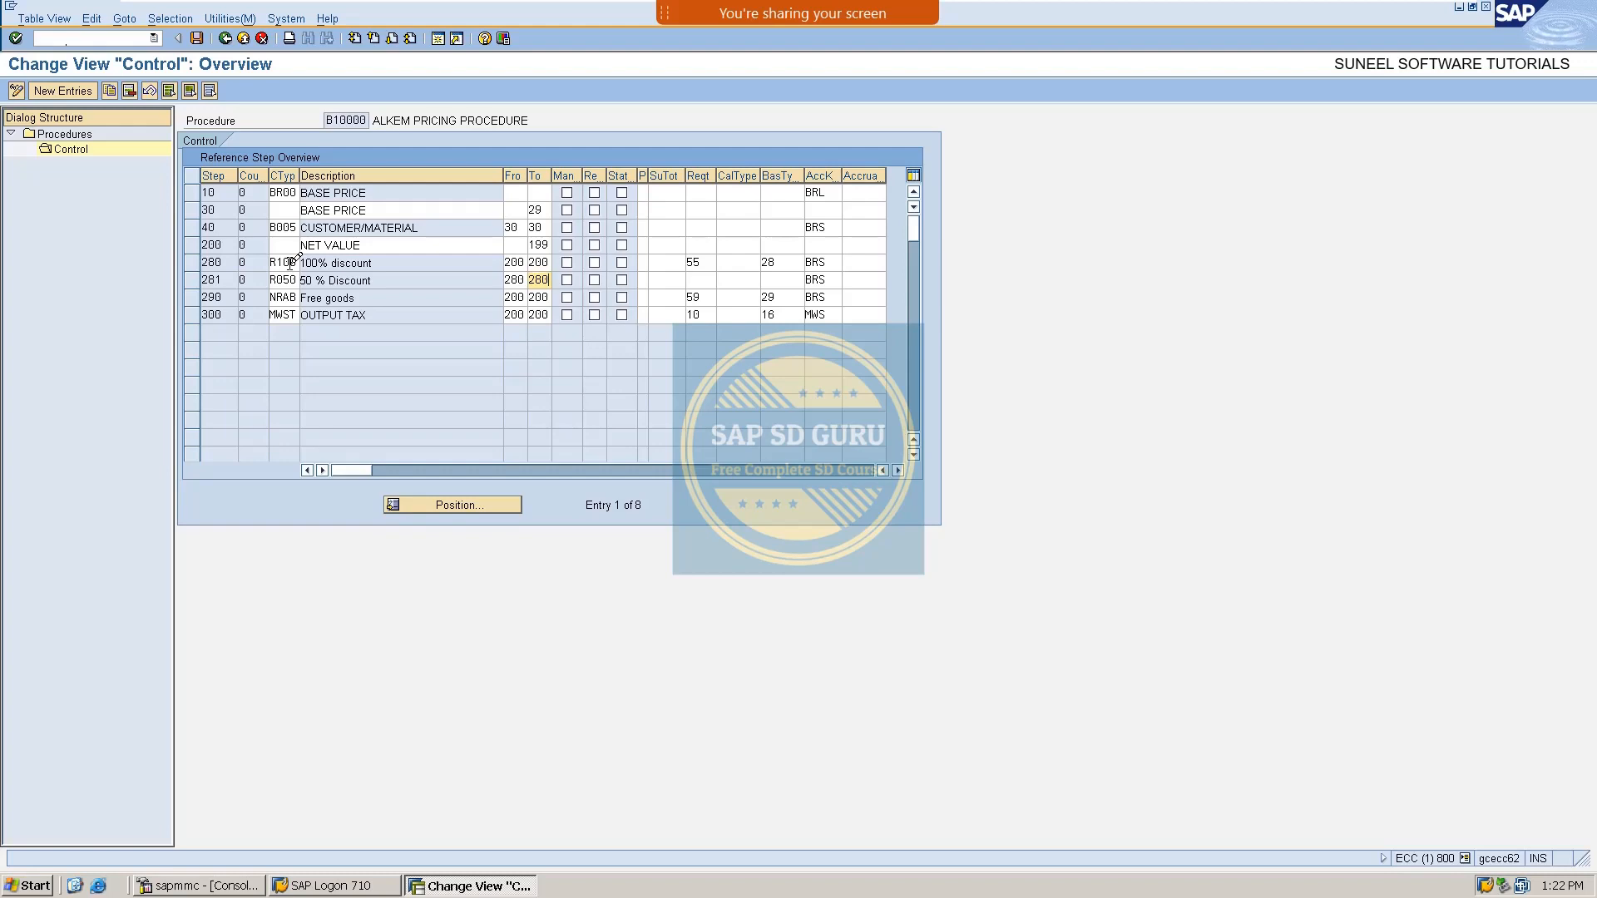
key("ctrl+s")
key("Return")
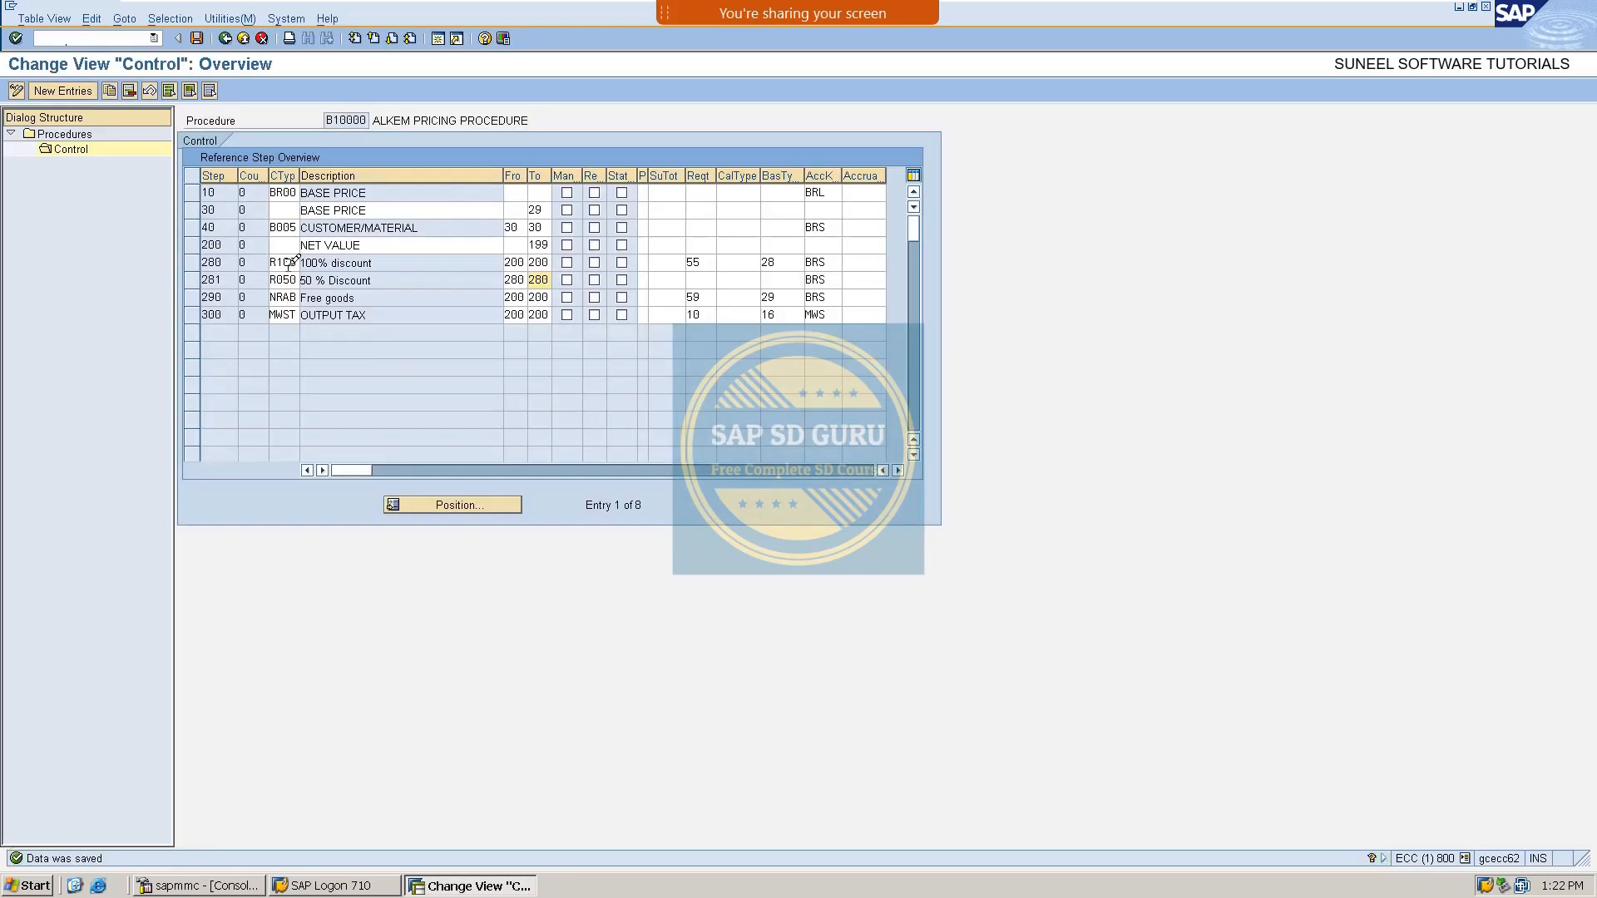
Start a new standard order with transaction VA01 and enter the customer number as sold-to party.
left_click(69, 37)
type("/nva01")
key("Return")
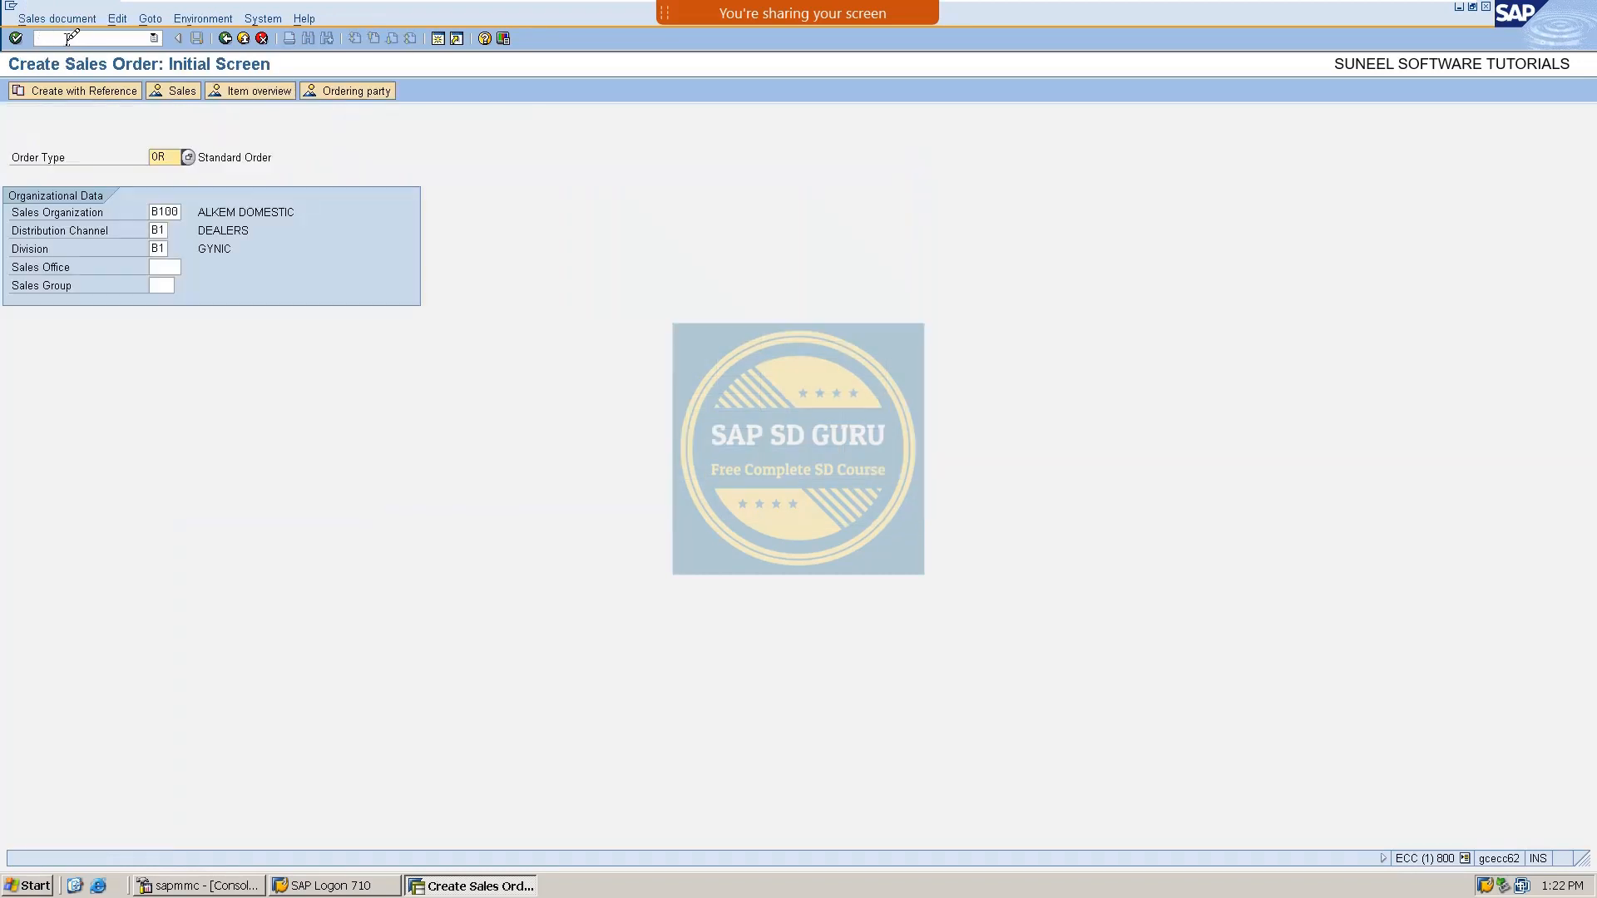
key("Return")
key("Down")
key("Down")
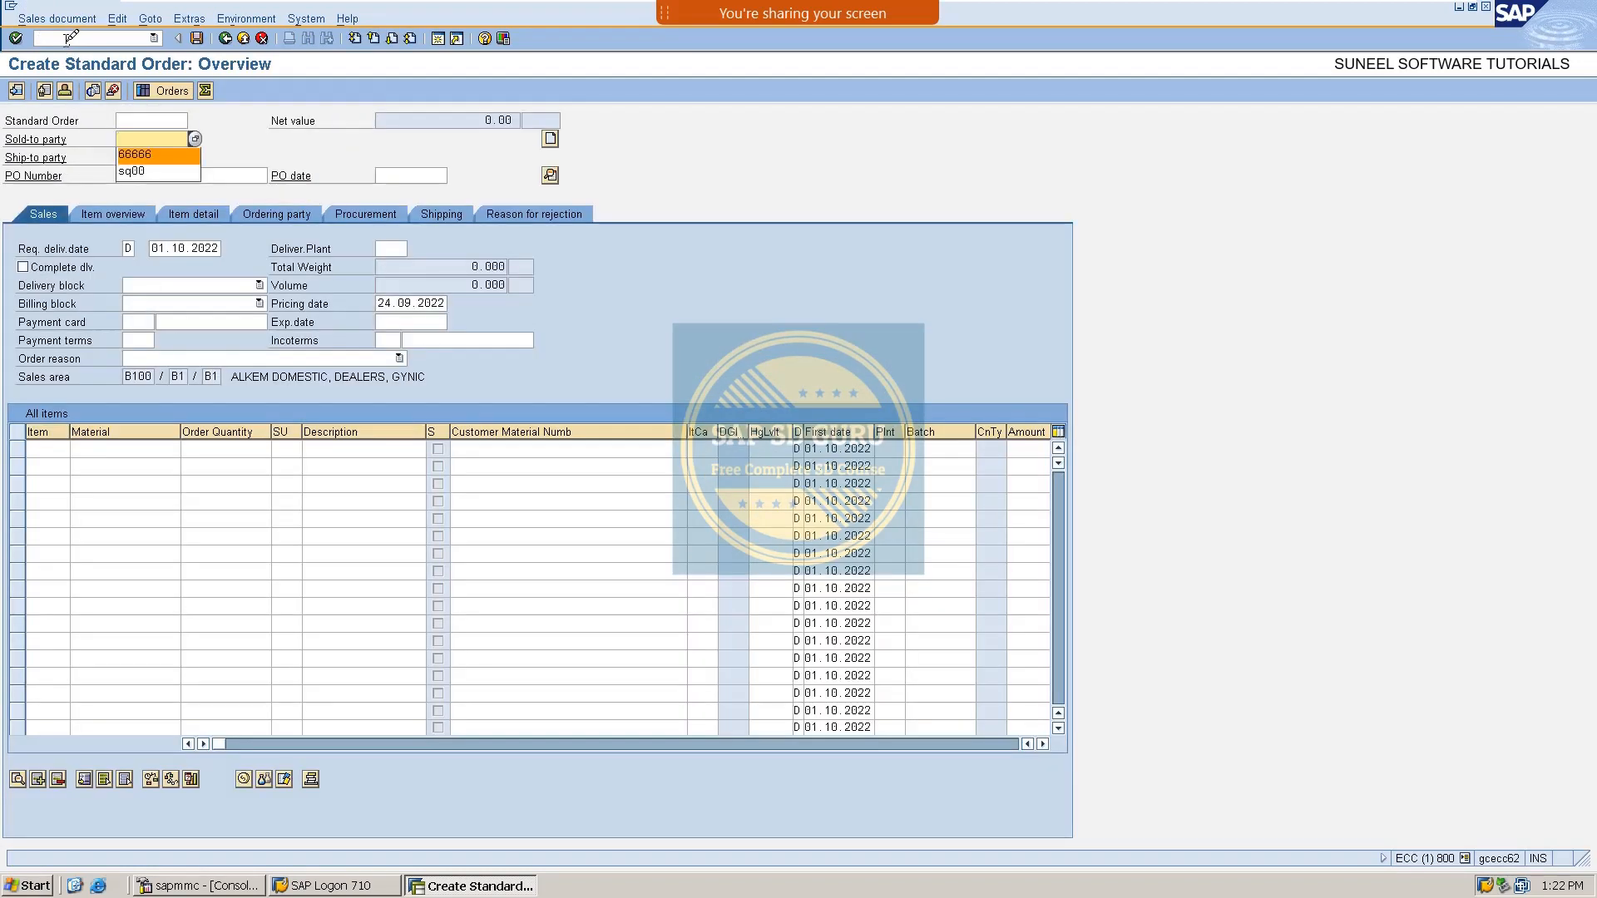
key("Return")
key("Return")
Add material MAT_A with an order quantity of 10 as the first item of the new order.
key("Down")
key("Down")
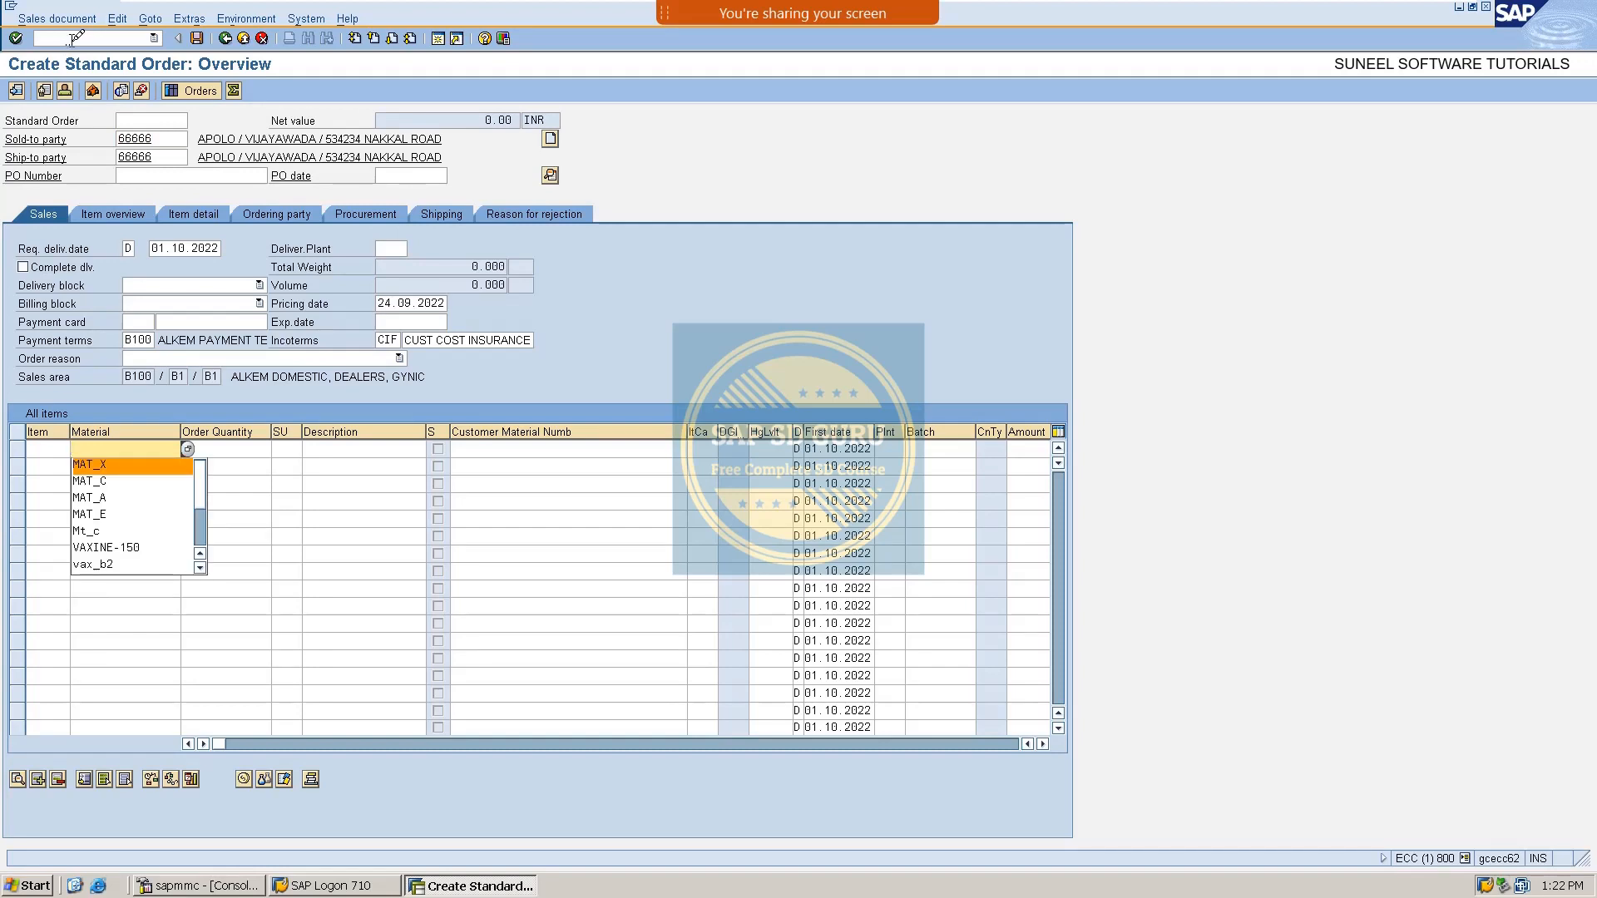
key("Return")
key("BackSpace")
type("AT_A")
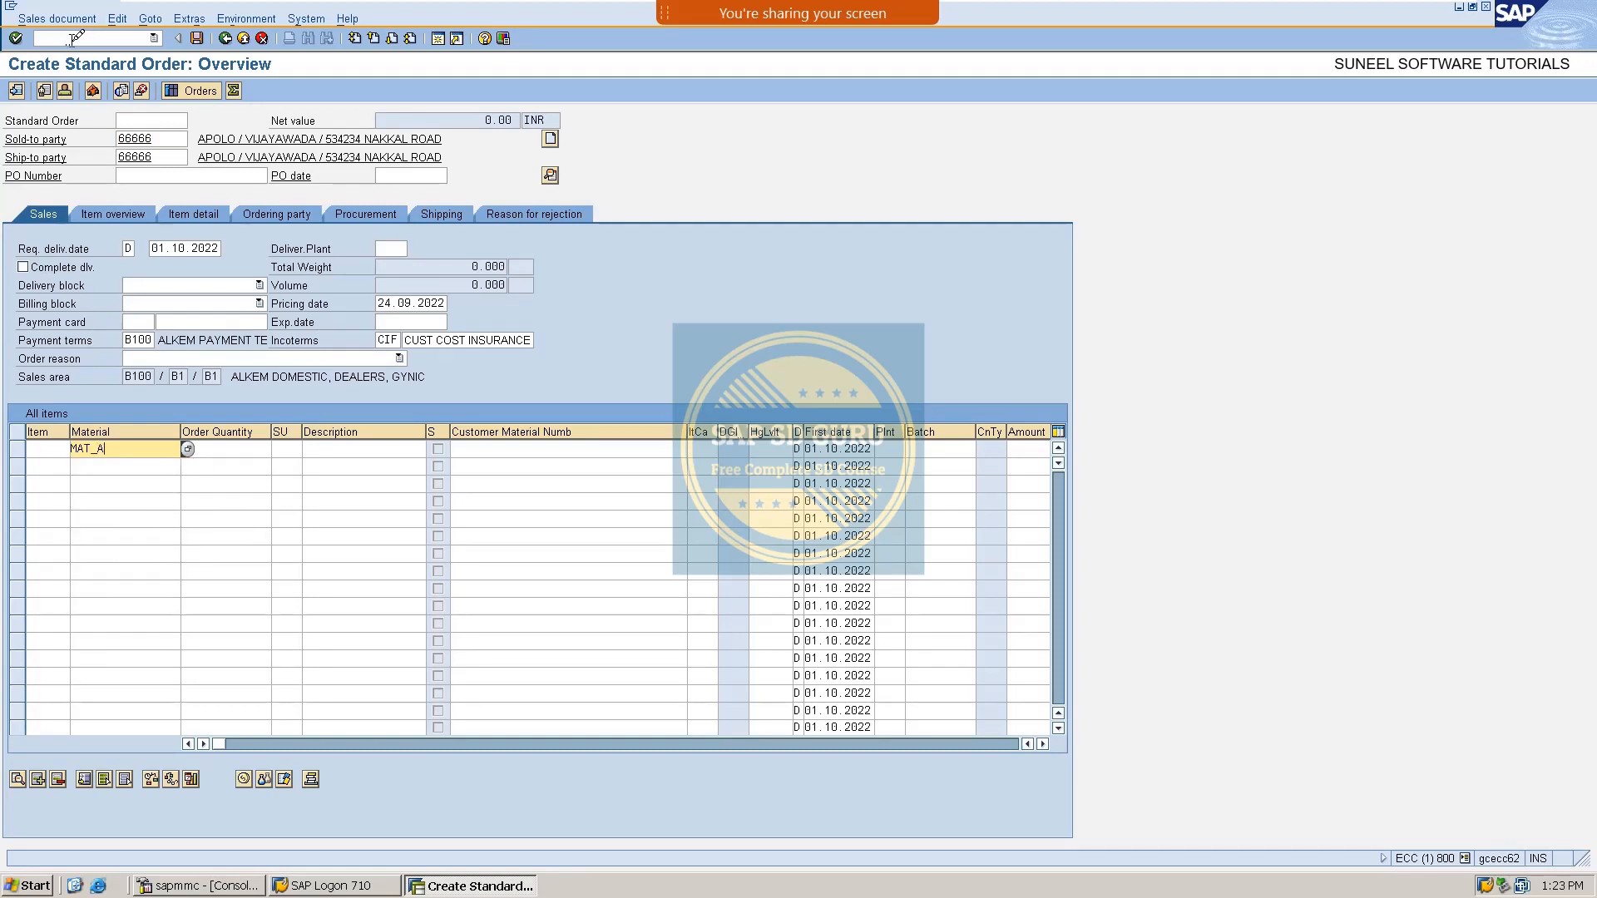
key("Tab")
key("Return")
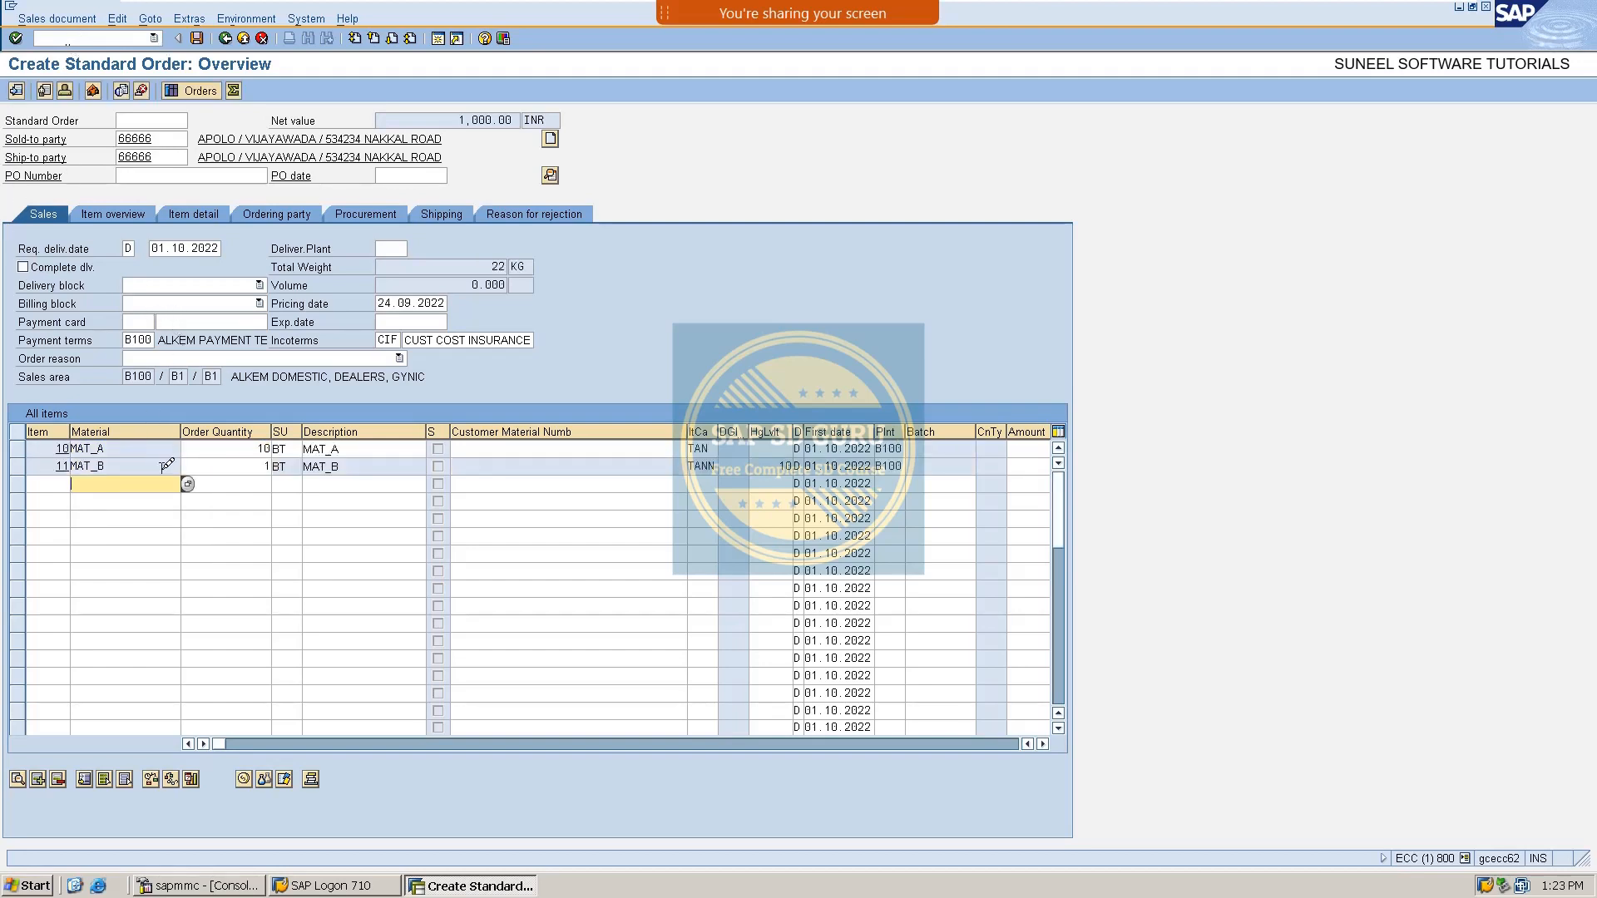
Check the pricing conditions of free item MAT_B in the new order and return to the order overview.
double_click(161, 466)
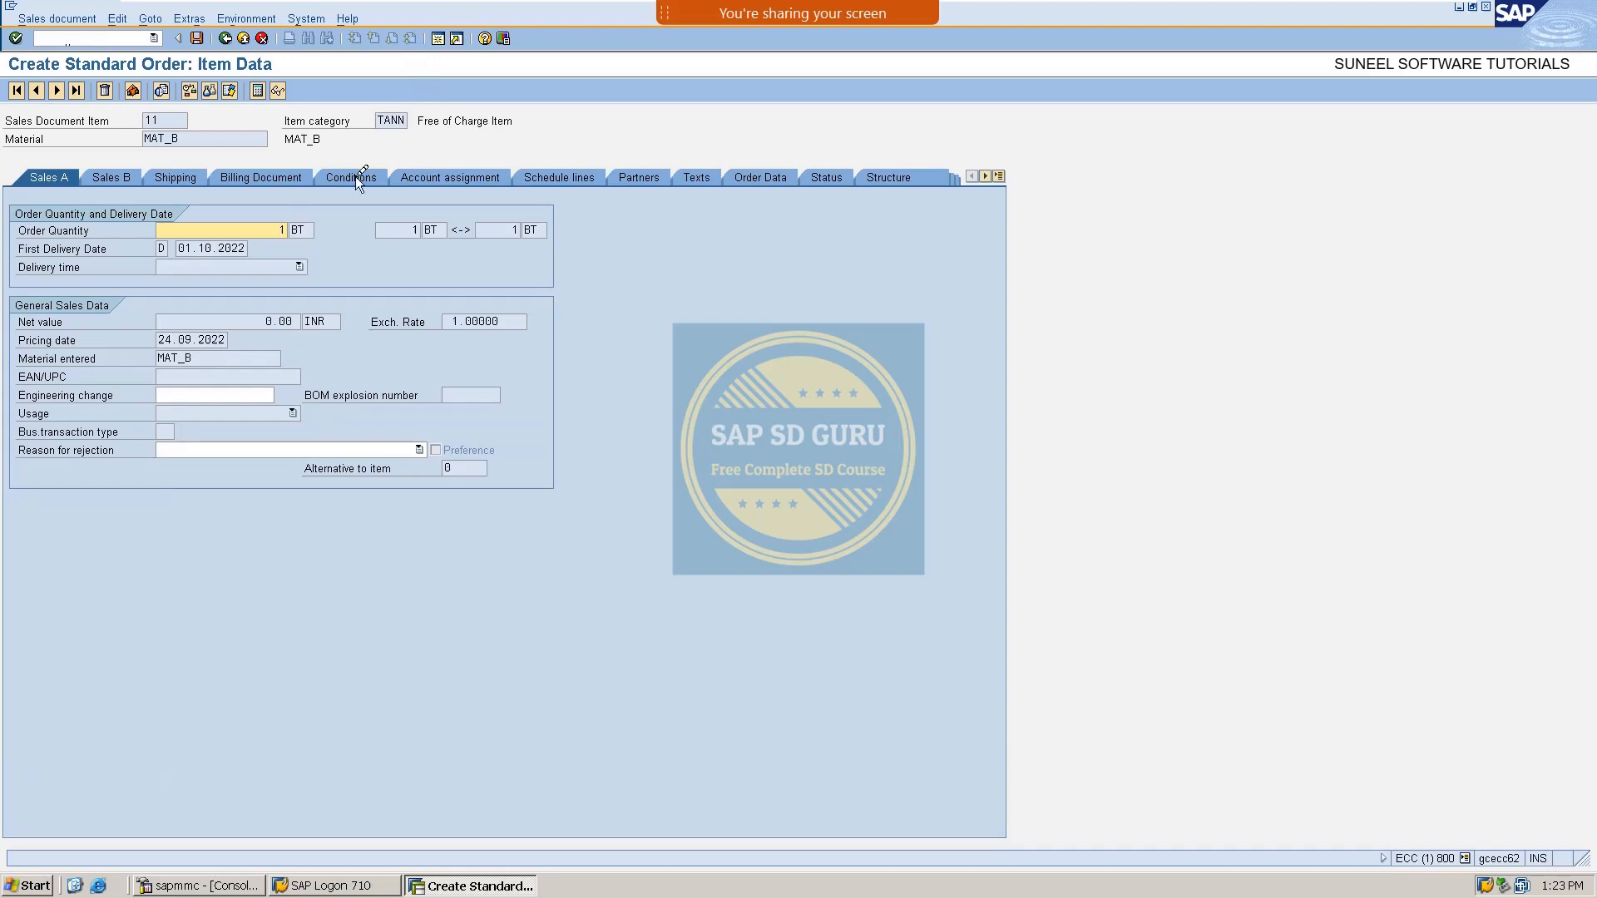
left_click(356, 178)
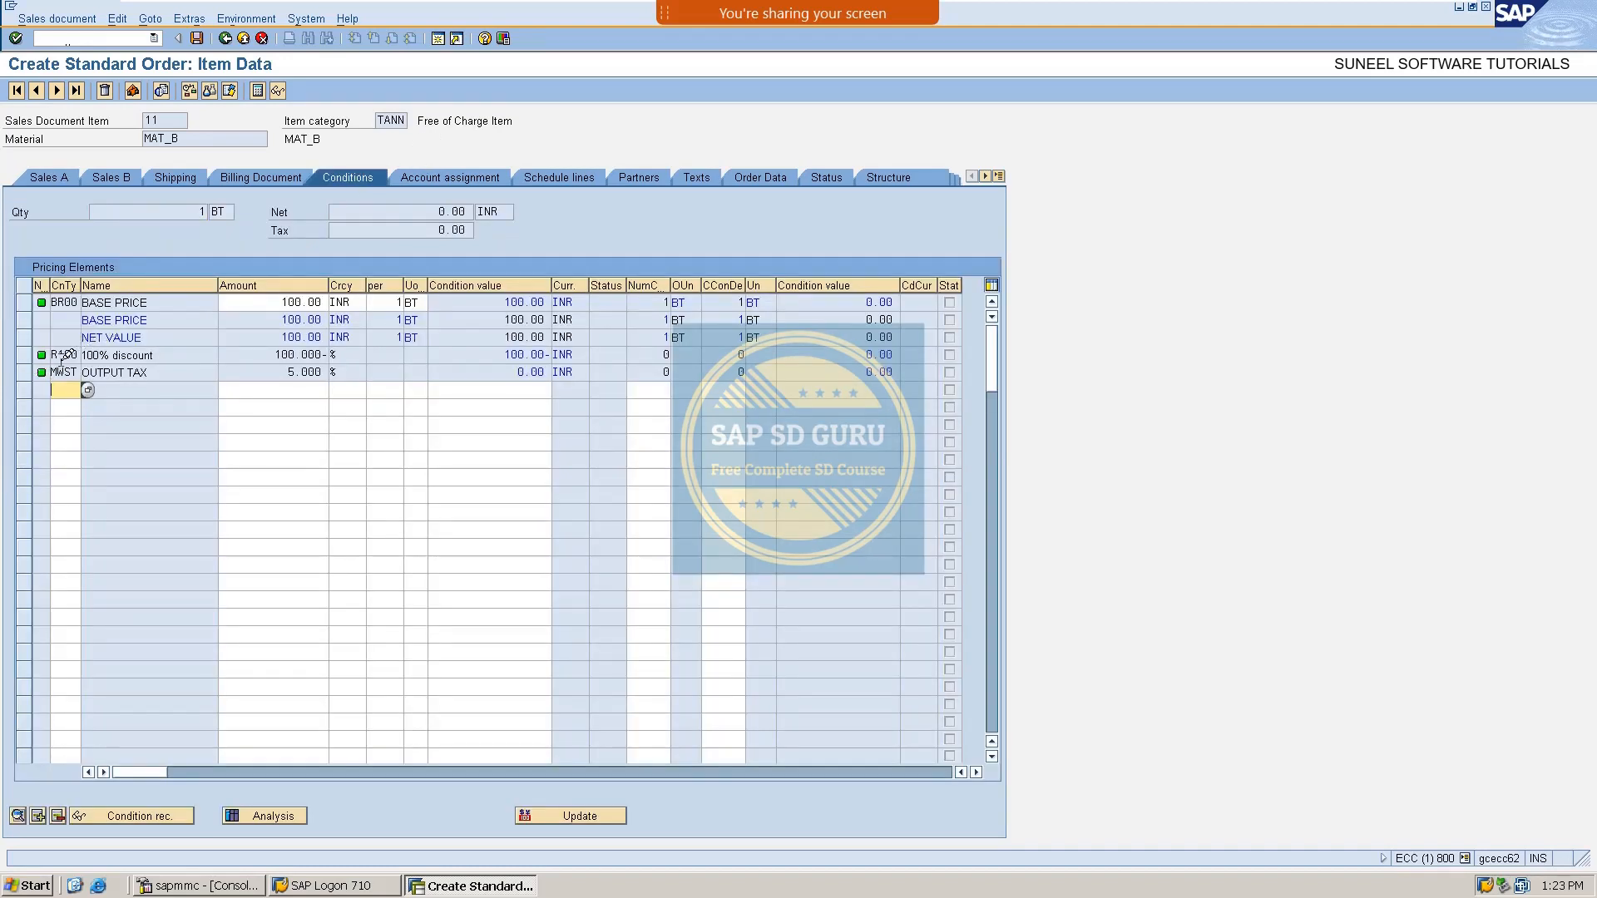
left_click(224, 39)
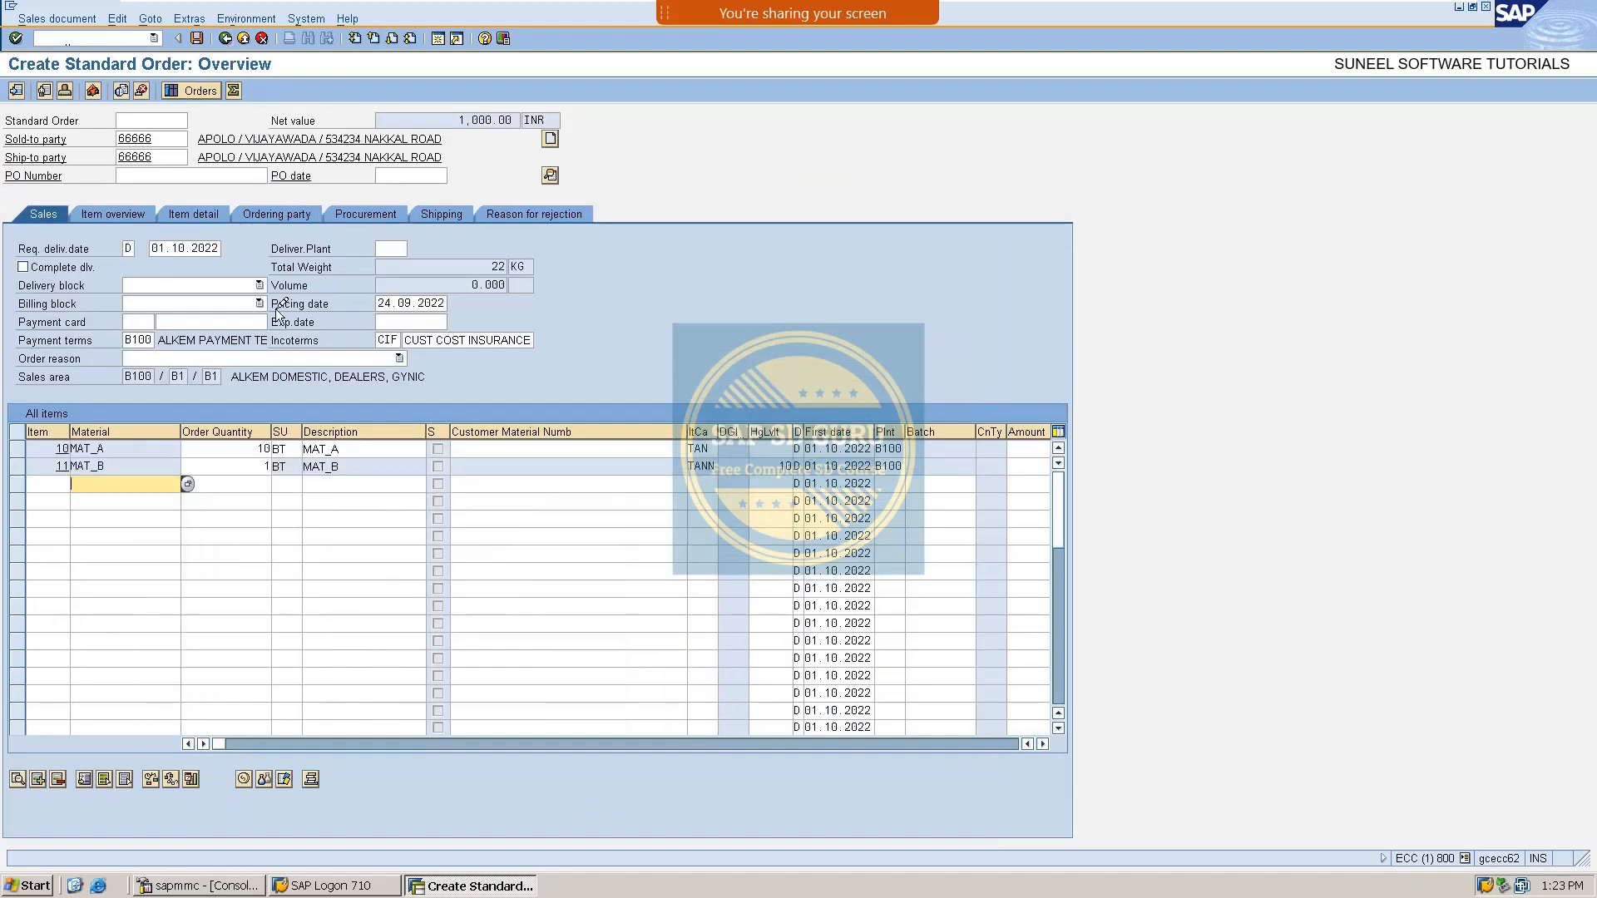
Add material MAT_C with an order quantity of 10 as the next main item of the order.
type("MAT")
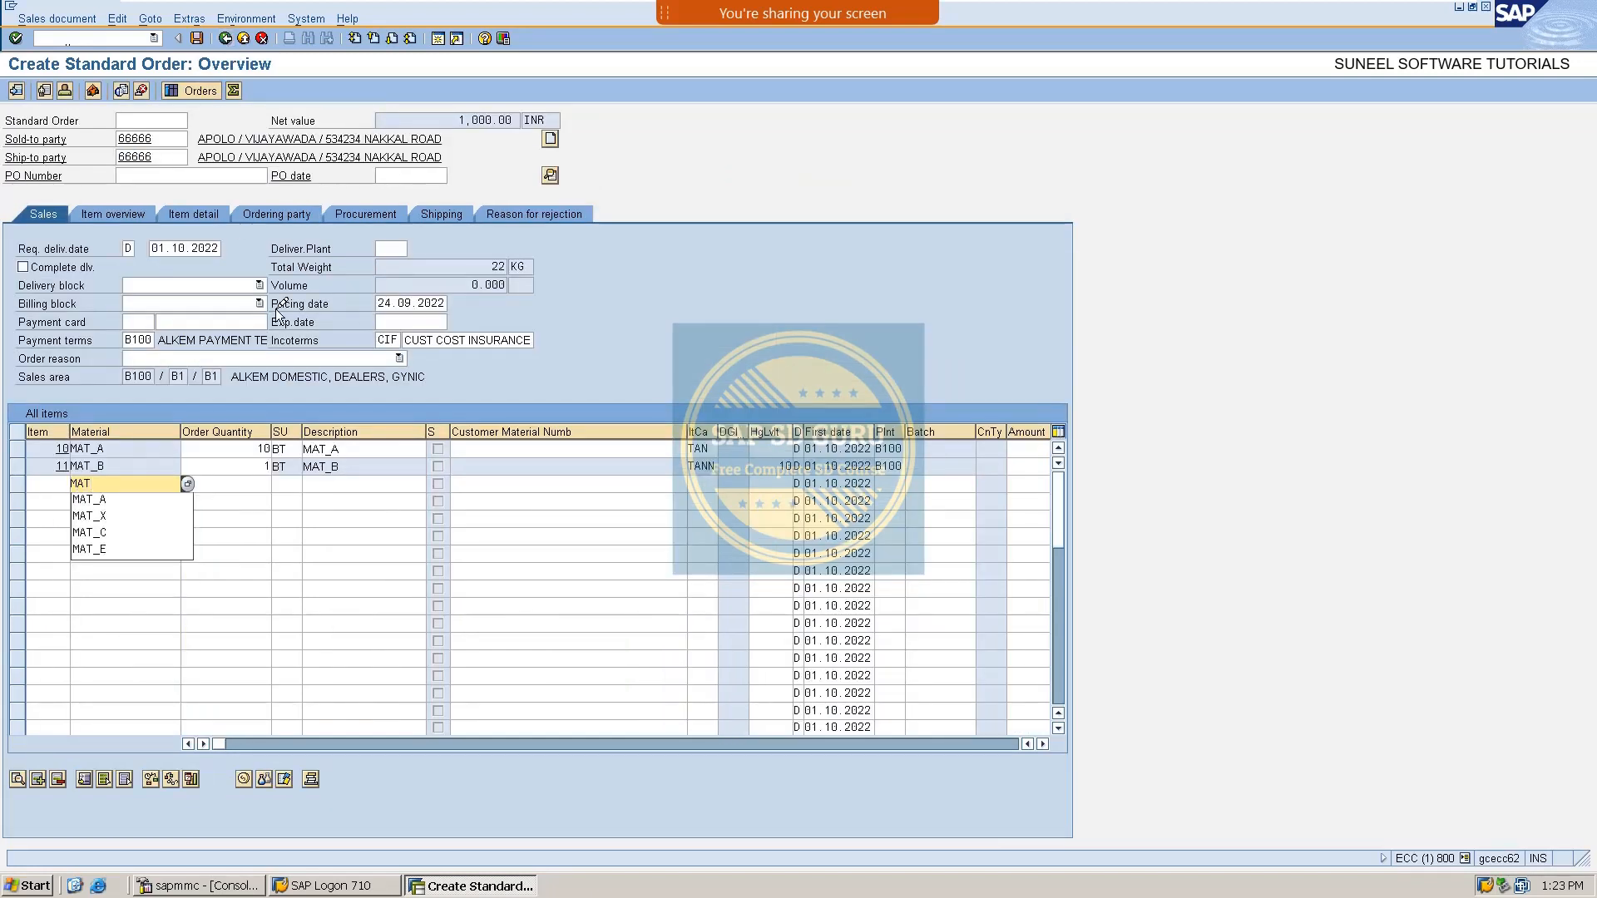
type("_C")
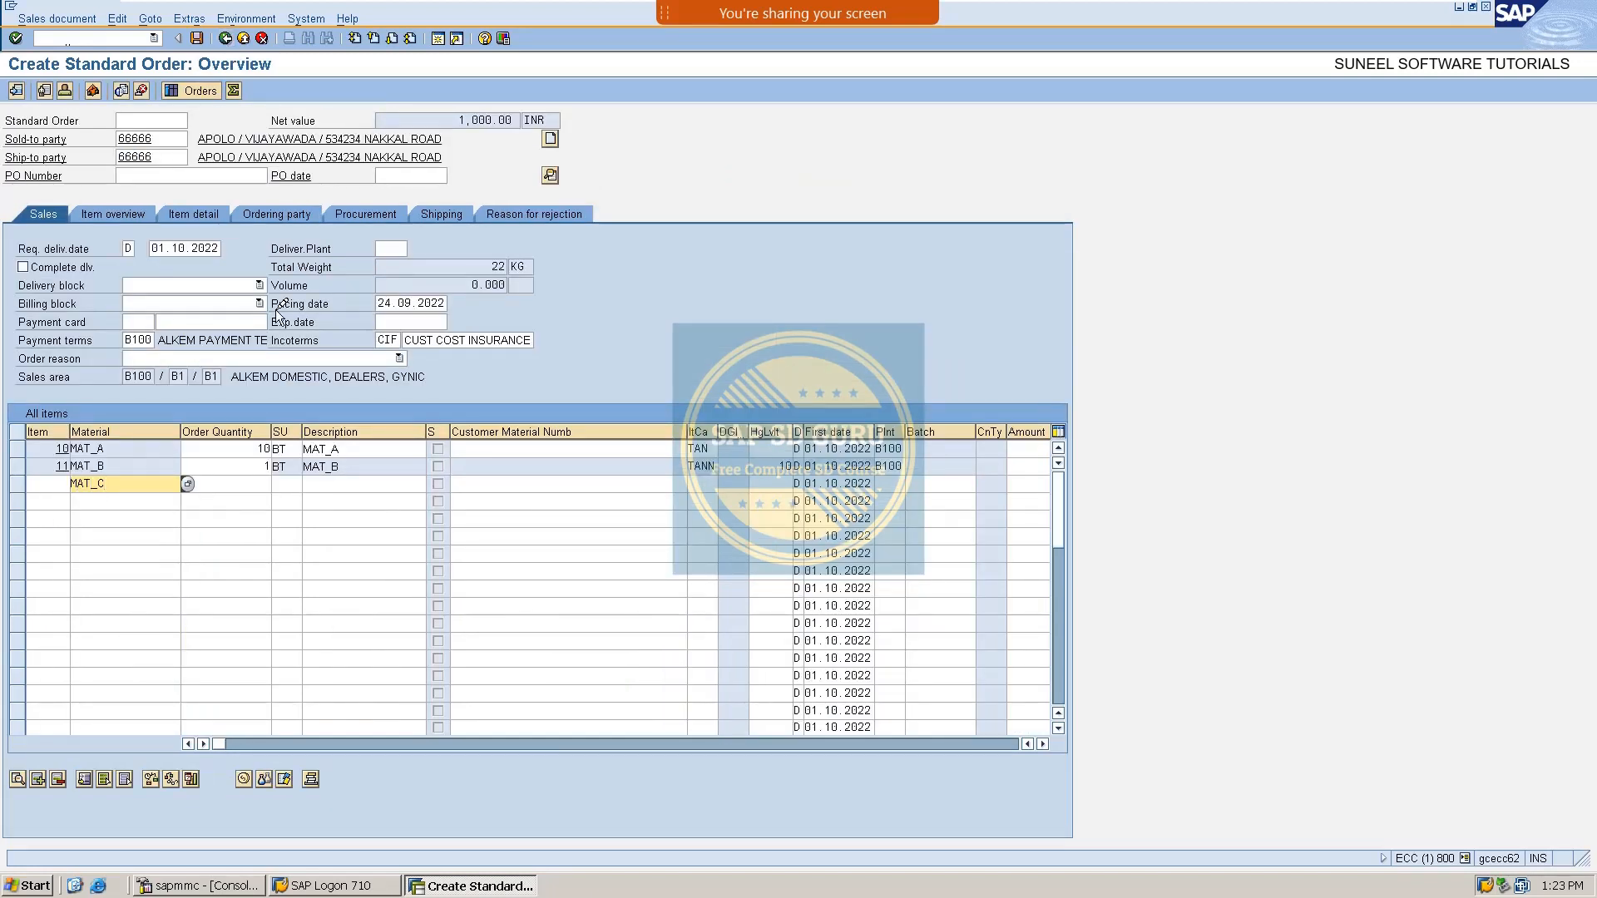
key("Tab")
type("10")
key("Return")
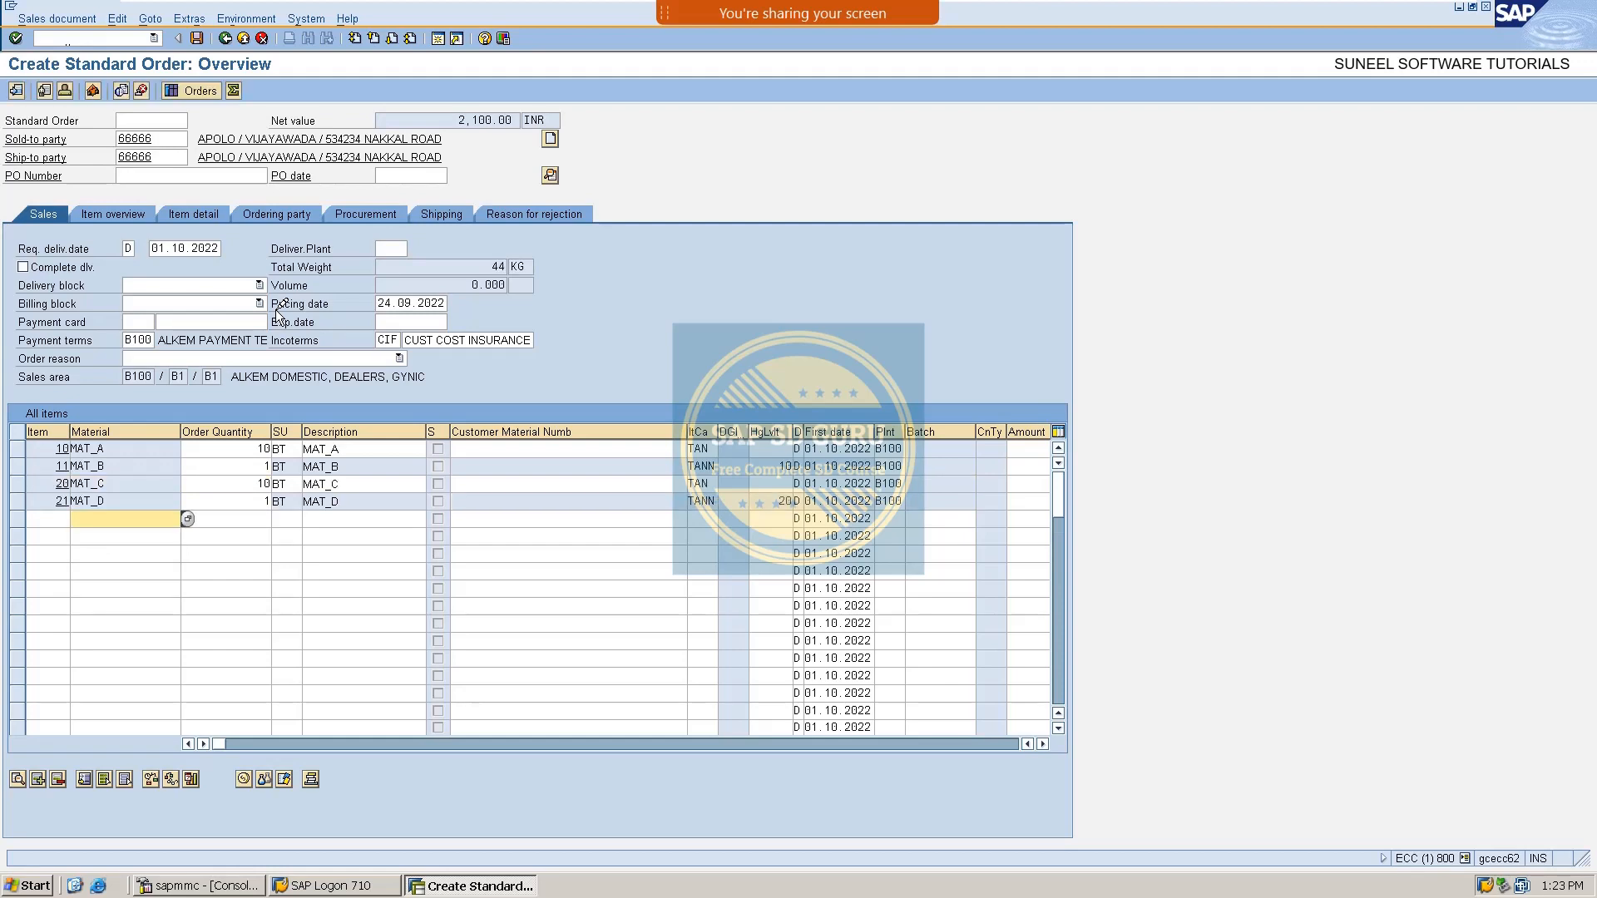
Open the pricing conditions of free item MAT_D and compare the R100 and R050 discount lines with the item's net value.
double_click(157, 502)
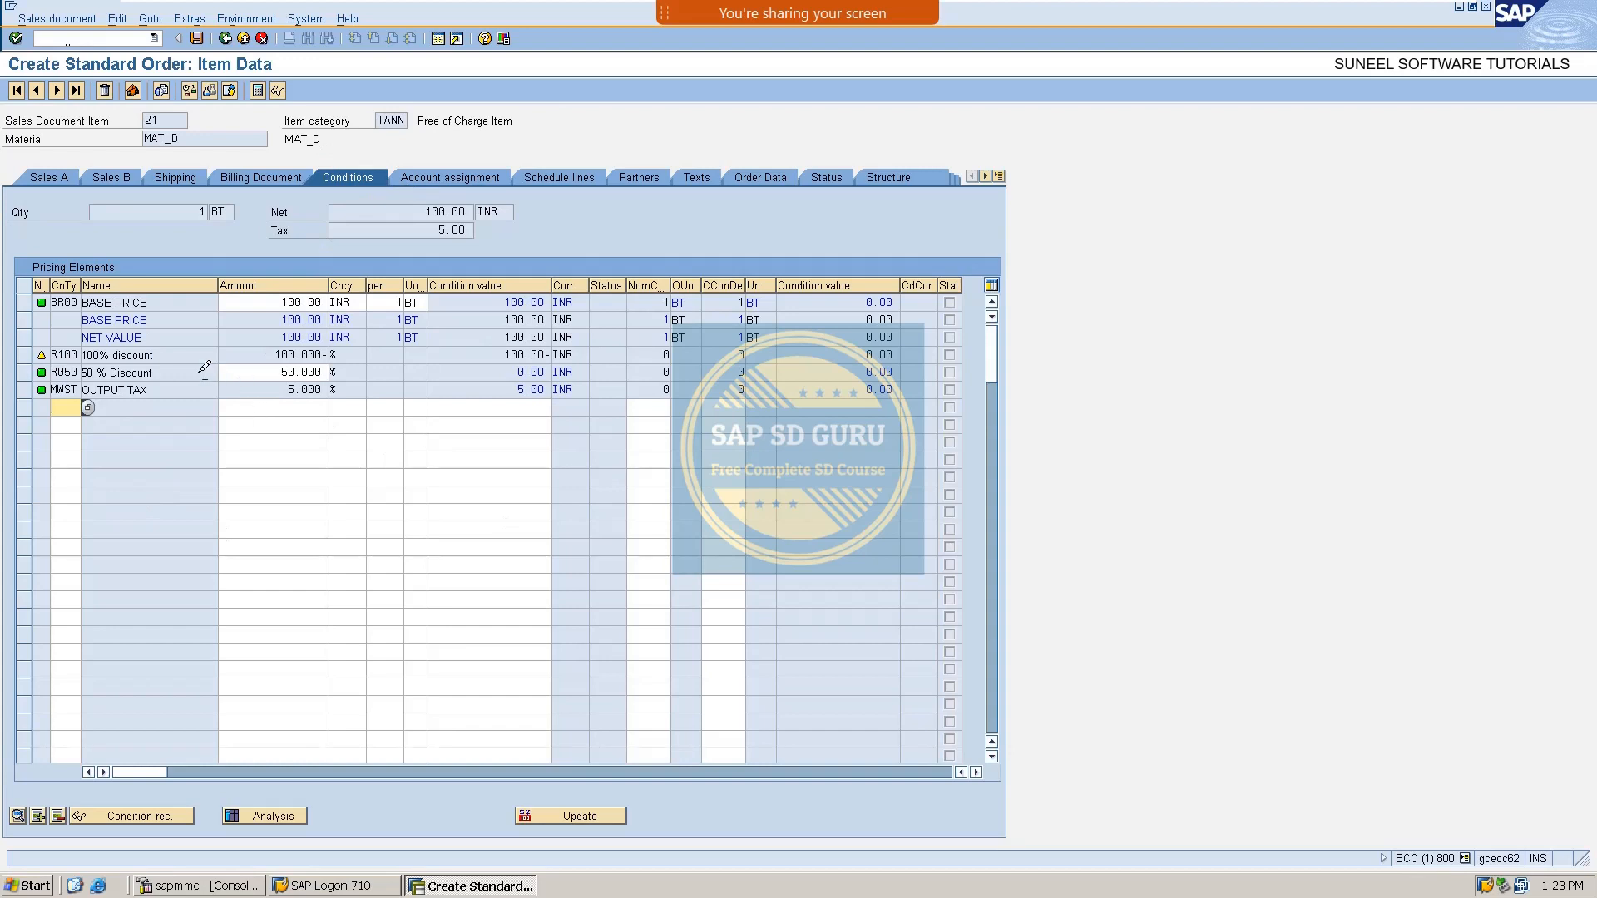
double_click(65, 354)
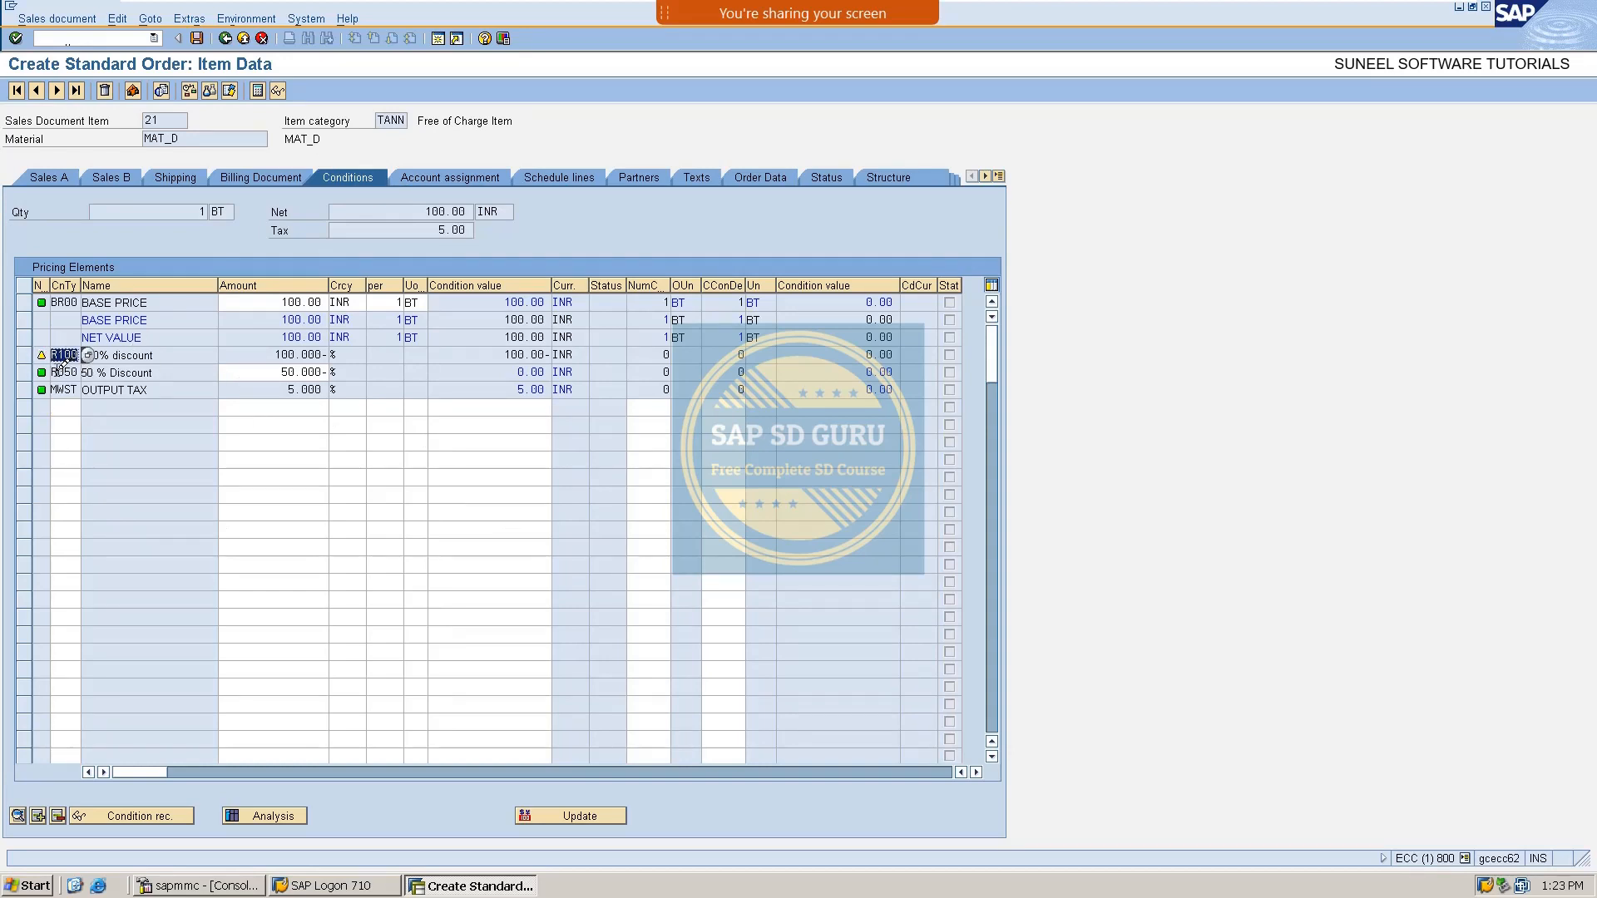
double_click(65, 372)
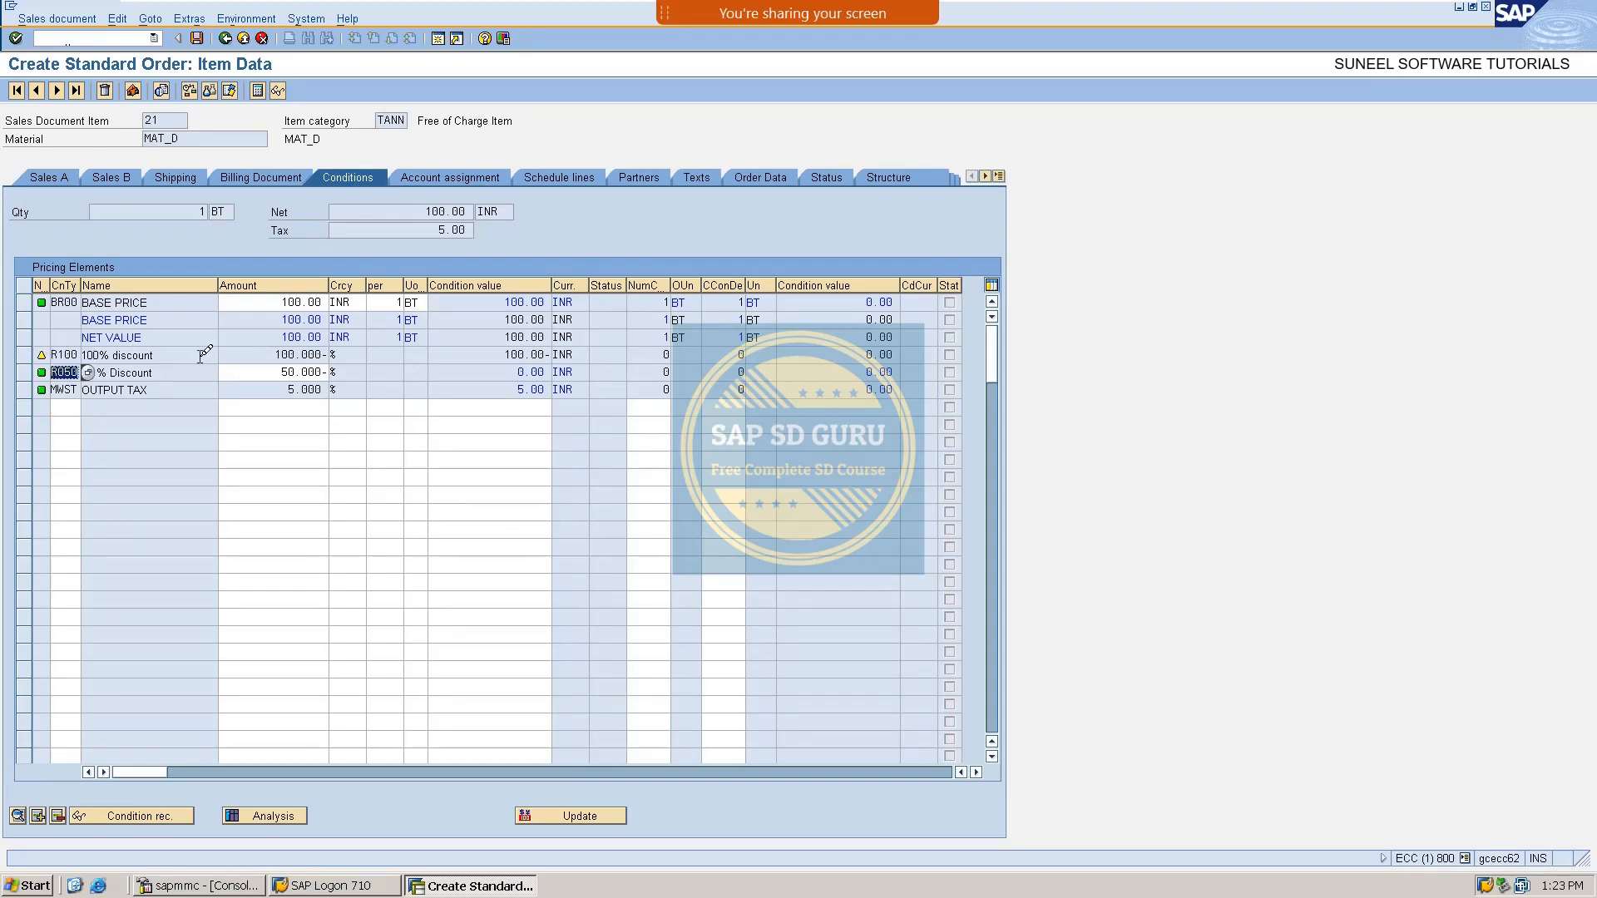
left_click(59, 352)
left_click_drag(421, 212, 482, 212)
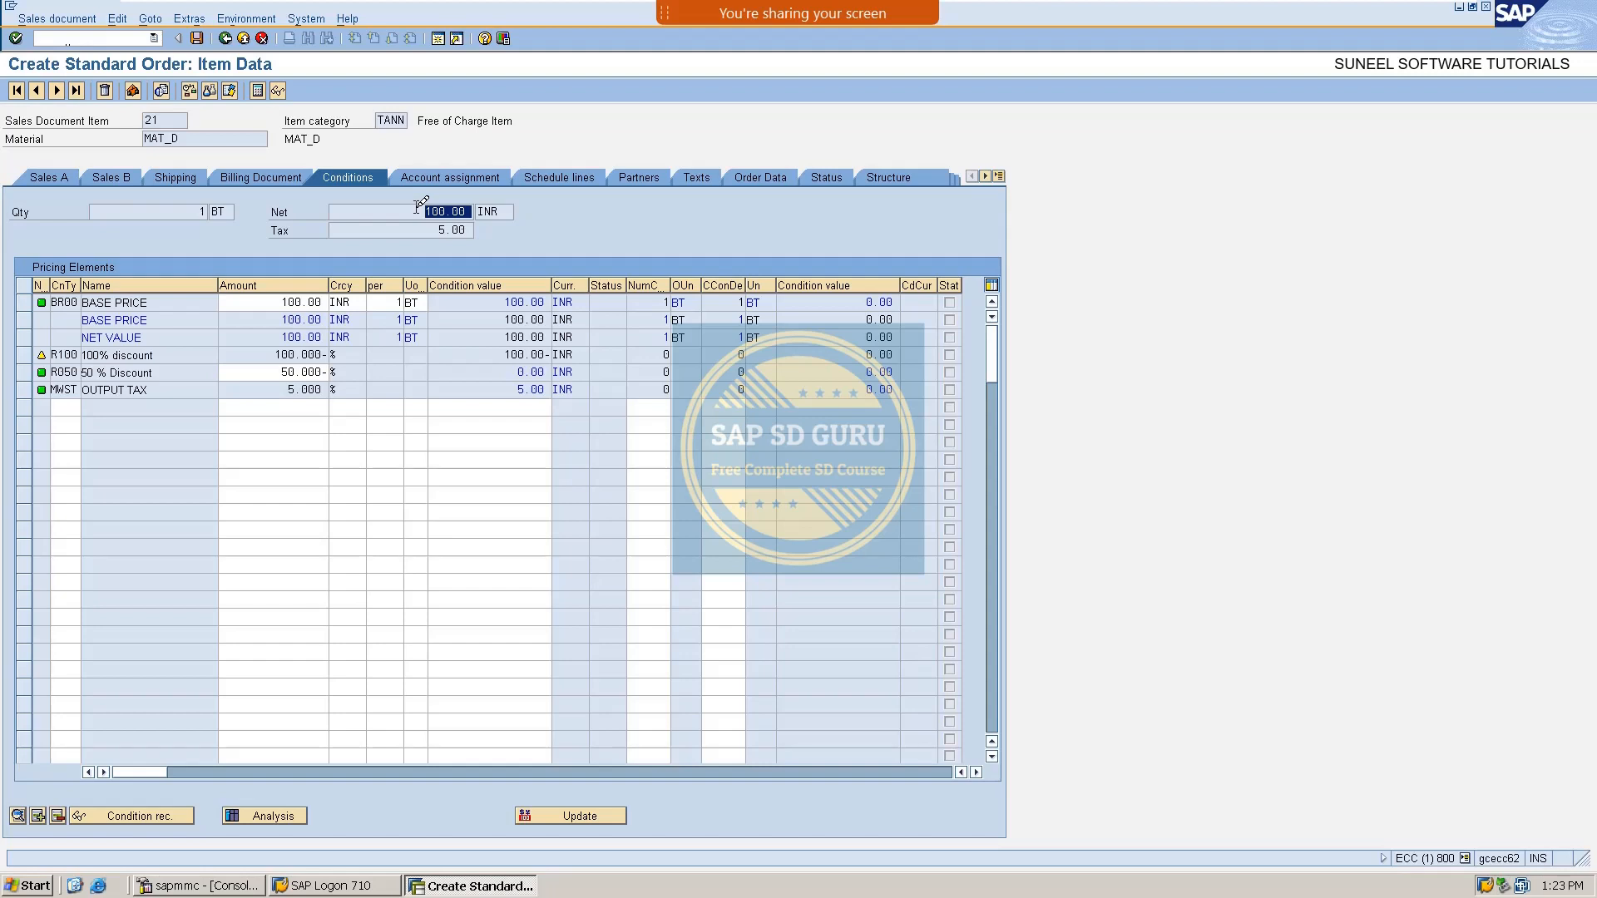
left_click_drag(65, 356, 54, 380)
double_click(58, 373)
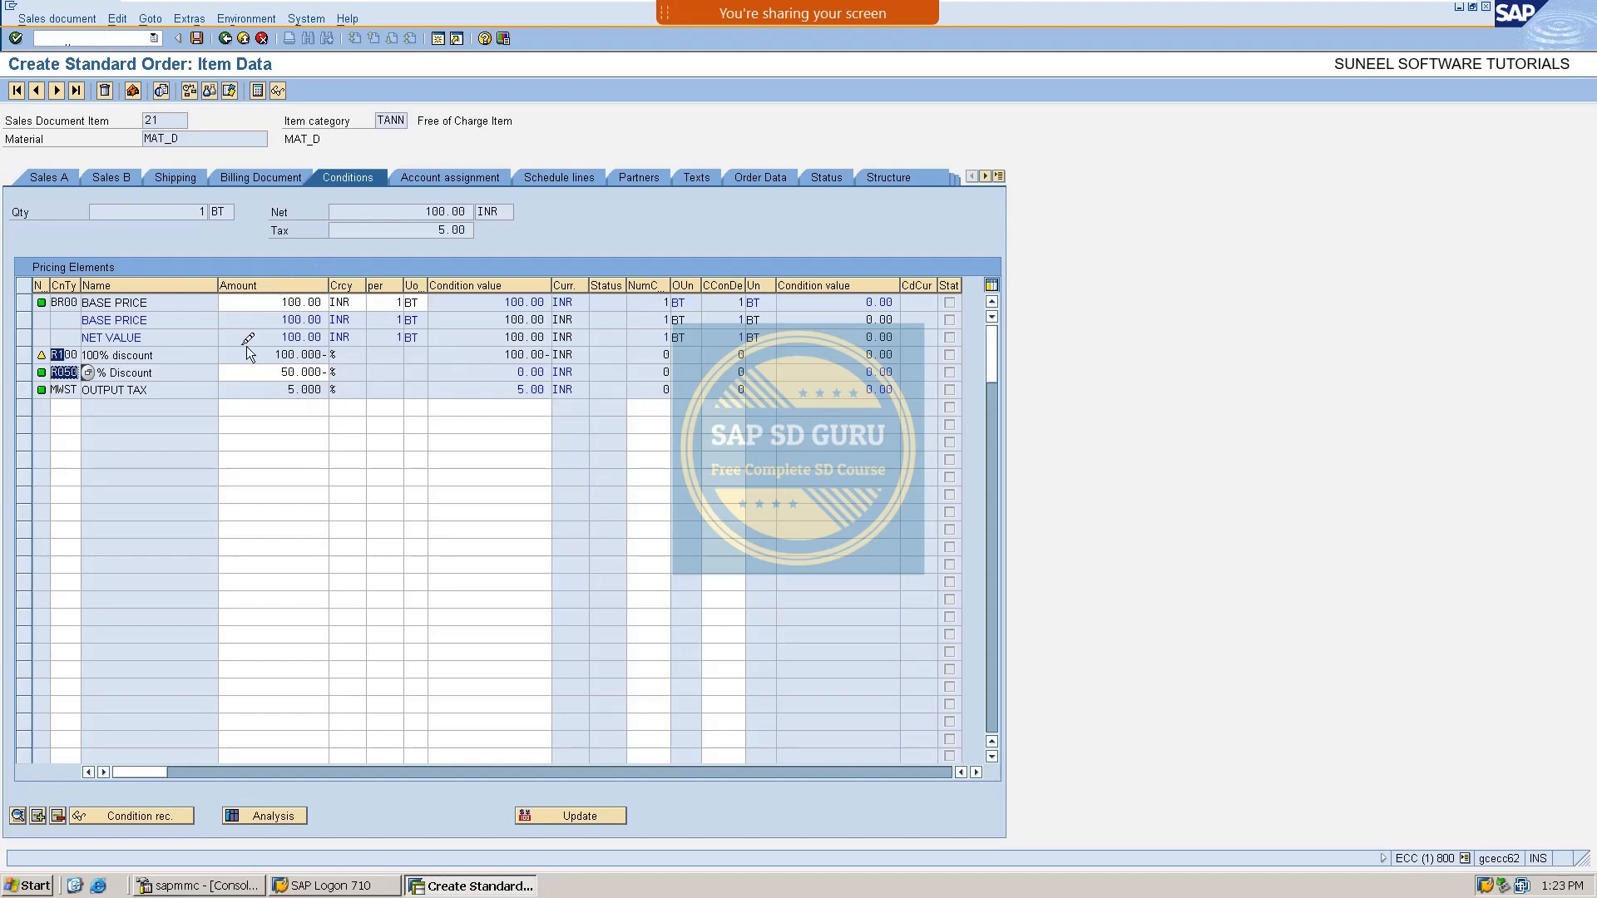
left_click_drag(273, 354, 377, 346)
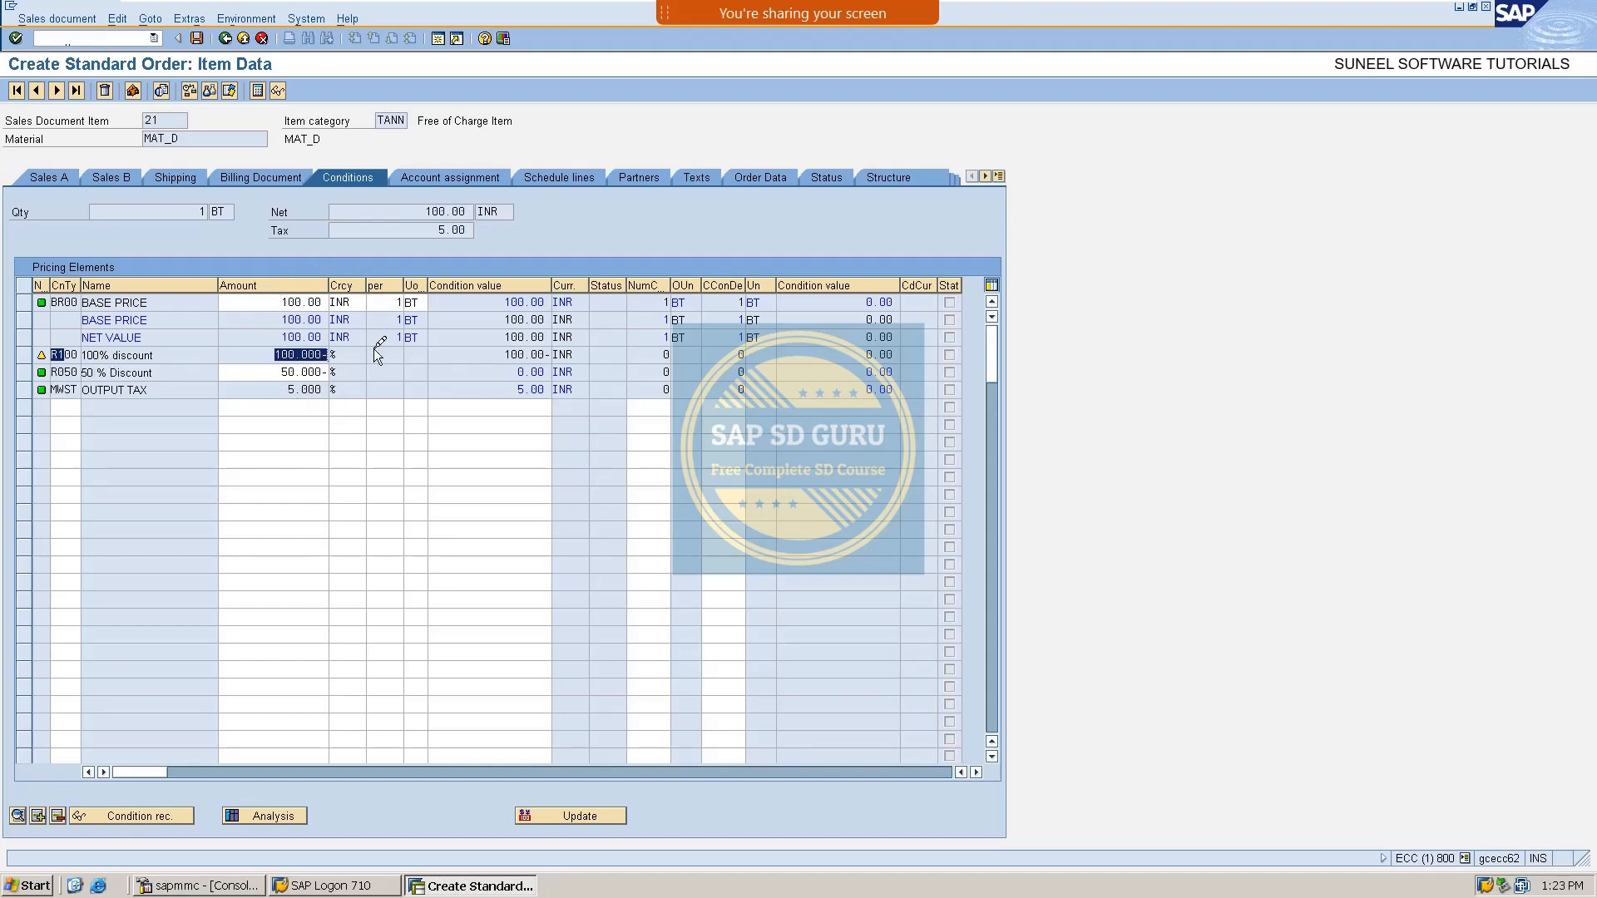
left_click_drag(423, 209, 471, 208)
left_click(418, 208)
left_click_drag(59, 370, 81, 369)
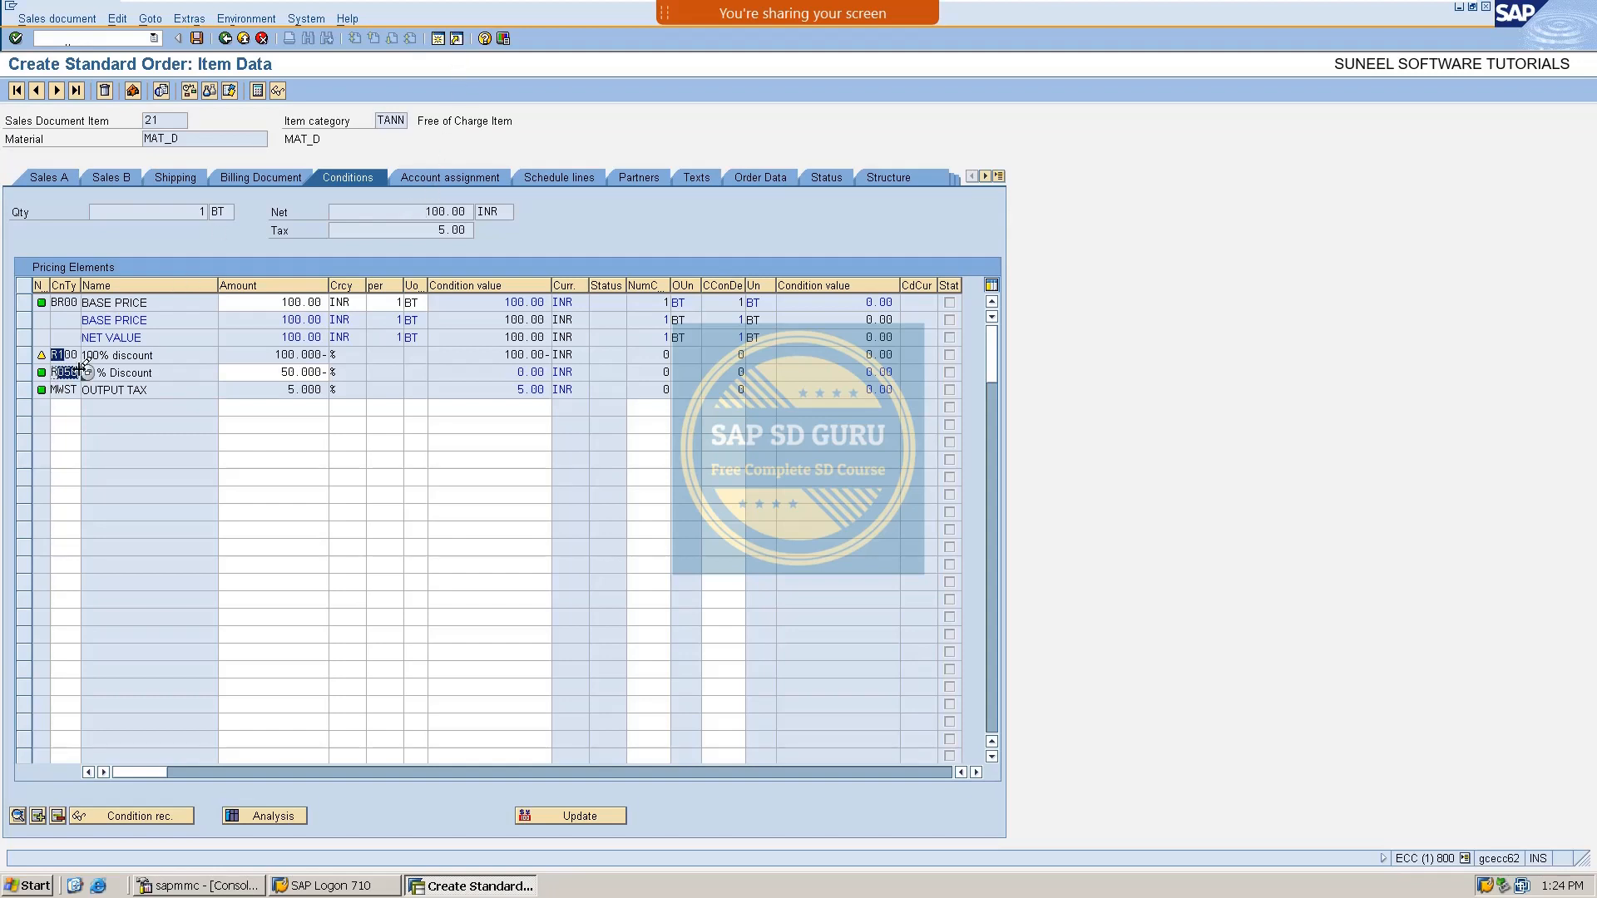